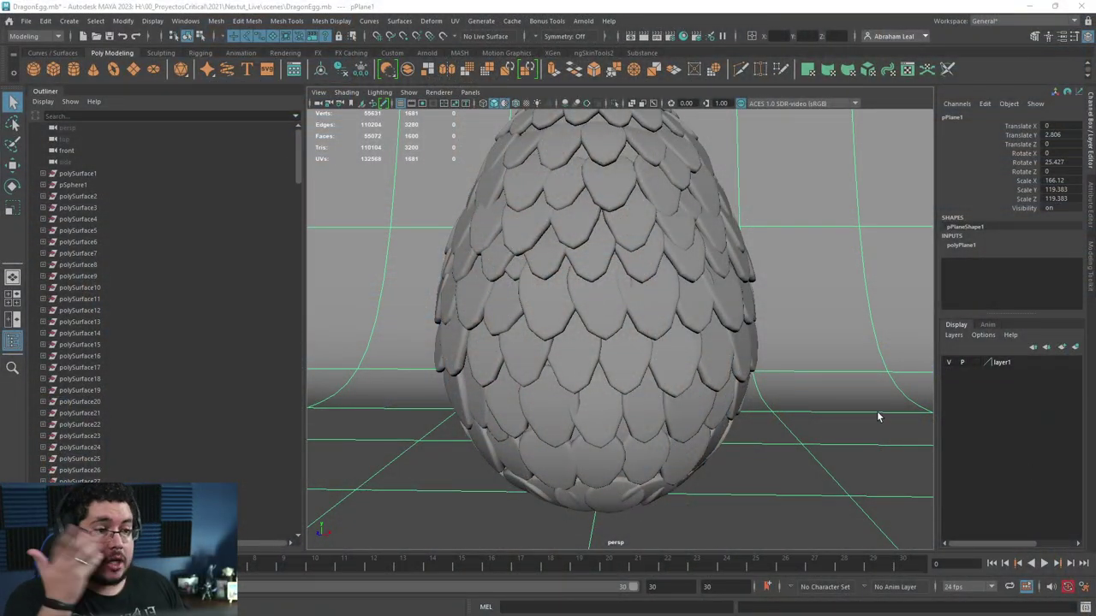
# - Examine the overlapping scales on the dragon egg up close from several angles
pyautogui.click(606, 270)
pyautogui.keyDown('alt'); pyautogui.moveTo(622, 299); pyautogui.dragTo(702, 330); pyautogui.keyUp('alt')
pyautogui.keyDown('alt'); pyautogui.moveTo(702, 331); pyautogui.dragTo(579, 289, button='right'); pyautogui.keyUp('alt')
pyautogui.keyDown('alt'); pyautogui.moveTo(580, 288); pyautogui.dragTo(626, 297); pyautogui.keyUp('alt')
pyautogui.keyDown('alt'); pyautogui.moveTo(626, 297); pyautogui.dragTo(651, 355, button='right'); pyautogui.keyUp('alt')
pyautogui.keyDown('alt'); pyautogui.moveTo(650, 355); pyautogui.dragTo(502, 311); pyautogui.keyUp('alt')
pyautogui.click(774, 274)
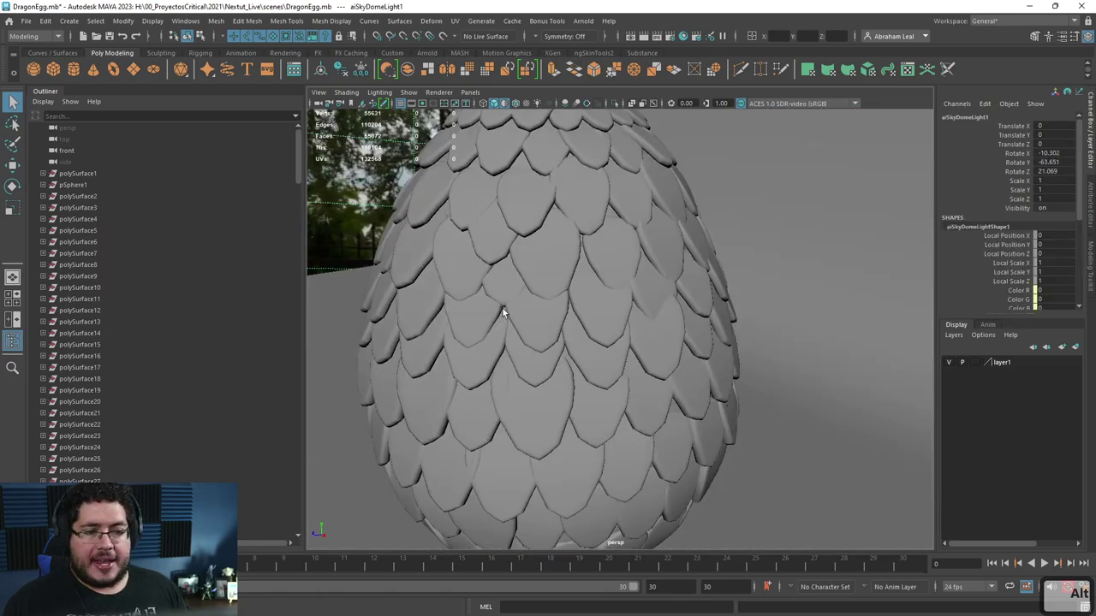
pyautogui.keyDown('alt'); pyautogui.moveTo(502, 310); pyautogui.dragTo(590, 377, button='right'); pyautogui.keyUp('alt')
# - Select the dragon egg's combined scale mesh and isolate it in the viewport
pyautogui.click(555, 213)
pyautogui.keyDown('alt'); pyautogui.moveTo(611, 321); pyautogui.dragTo(553, 289, button='right'); pyautogui.keyUp('alt')
pyautogui.keyDown('alt'); pyautogui.moveTo(553, 289); pyautogui.dragTo(659, 273); pyautogui.keyUp('alt')
pyautogui.press('f')
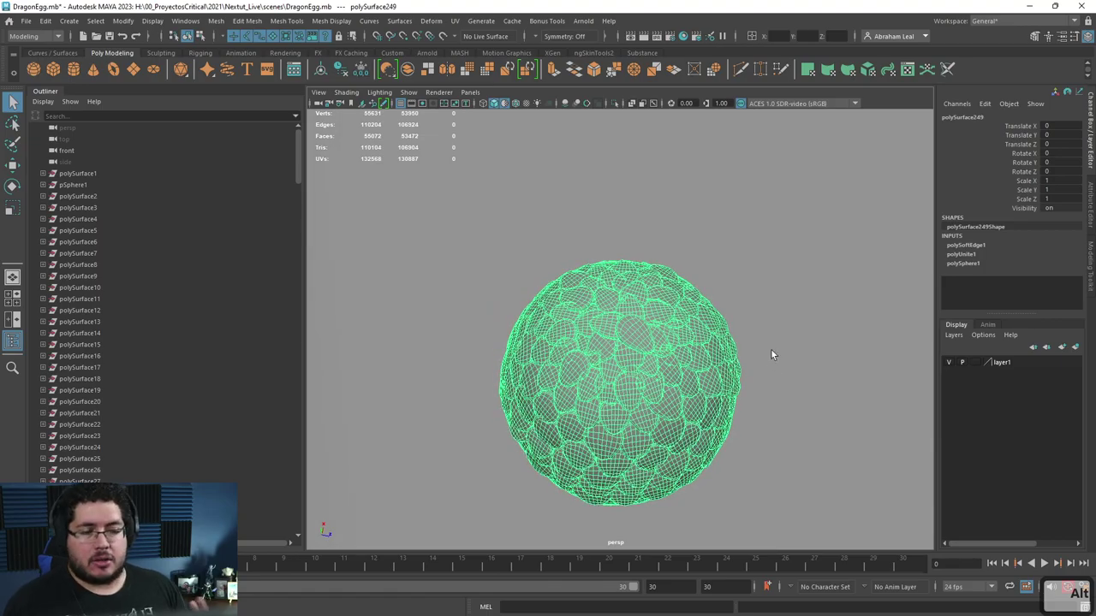
pyautogui.keyDown('alt'); pyautogui.moveTo(771, 354); pyautogui.dragTo(613, 360); pyautogui.keyUp('alt')
pyautogui.keyDown('alt'); pyautogui.moveTo(614, 360); pyautogui.dragTo(563, 343, button='right'); pyautogui.keyUp('alt')
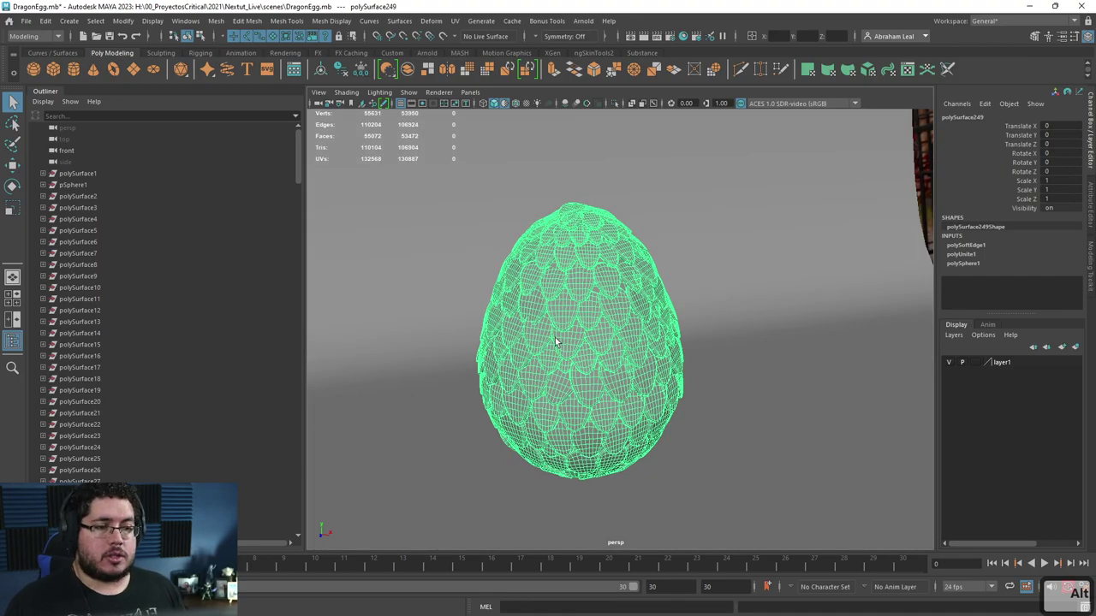
pyautogui.keyDown('alt'); pyautogui.moveTo(655, 345); pyautogui.dragTo(633, 350); pyautogui.keyUp('alt')
pyautogui.keyDown('alt'); pyautogui.moveTo(634, 350); pyautogui.dragTo(646, 365, button='right'); pyautogui.keyUp('alt')
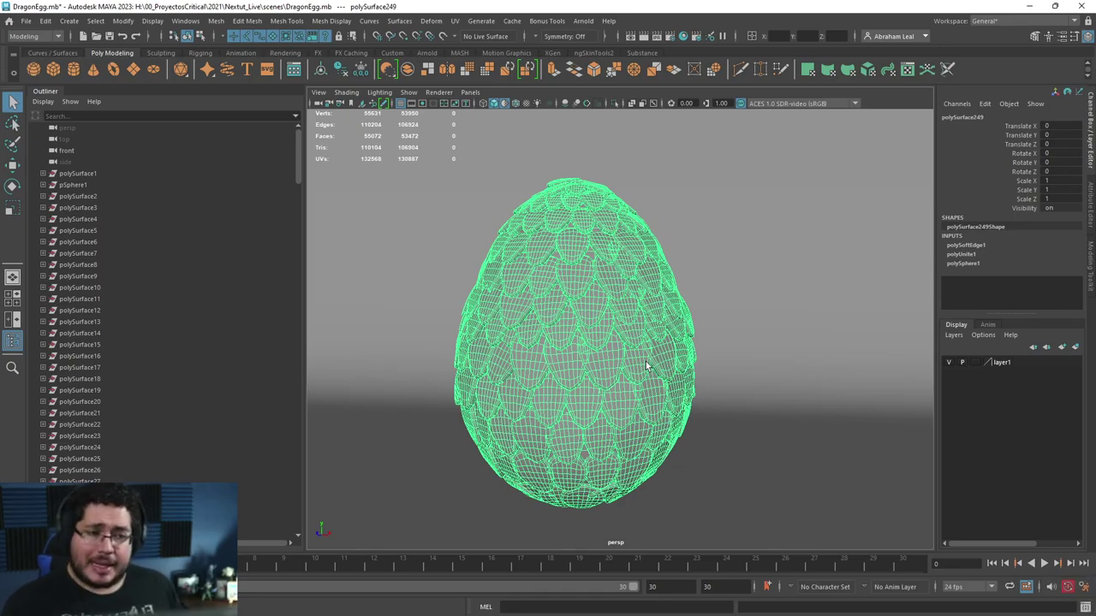
pyautogui.keyDown('alt'); pyautogui.moveTo(577, 343); pyautogui.dragTo(609, 397, button='right'); pyautogui.keyUp('alt')
pyautogui.keyDown('alt'); pyautogui.moveTo(609, 397); pyautogui.dragTo(546, 397); pyautogui.keyUp('alt')
pyautogui.keyDown('alt'); pyautogui.moveTo(545, 396); pyautogui.dragTo(505, 222, button='right'); pyautogui.keyUp('alt')
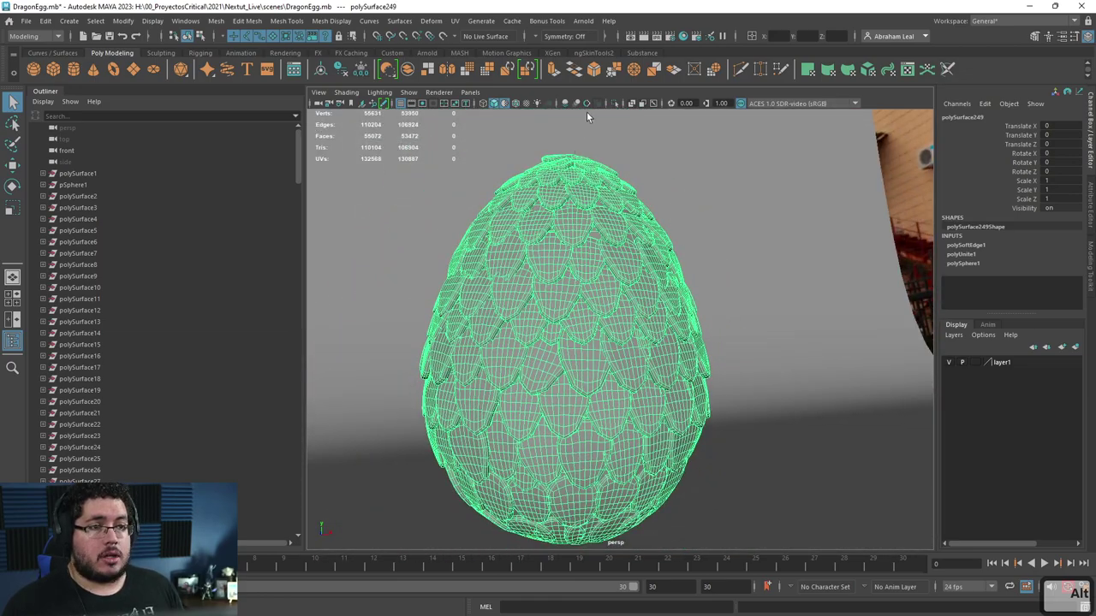
pyautogui.click(614, 104)
# - Try moving the smooth inner egg shell sideways out of the scales, undo the move and return to object selection
pyautogui.keyDown('alt'); pyautogui.moveTo(591, 206); pyautogui.dragTo(576, 261); pyautogui.keyUp('alt')
pyautogui.keyDown('alt'); pyautogui.moveTo(577, 262); pyautogui.dragTo(585, 321, button='right'); pyautogui.keyUp('alt')
pyautogui.doubleClick(580, 308)
pyautogui.scroll(-10, 582, 321)
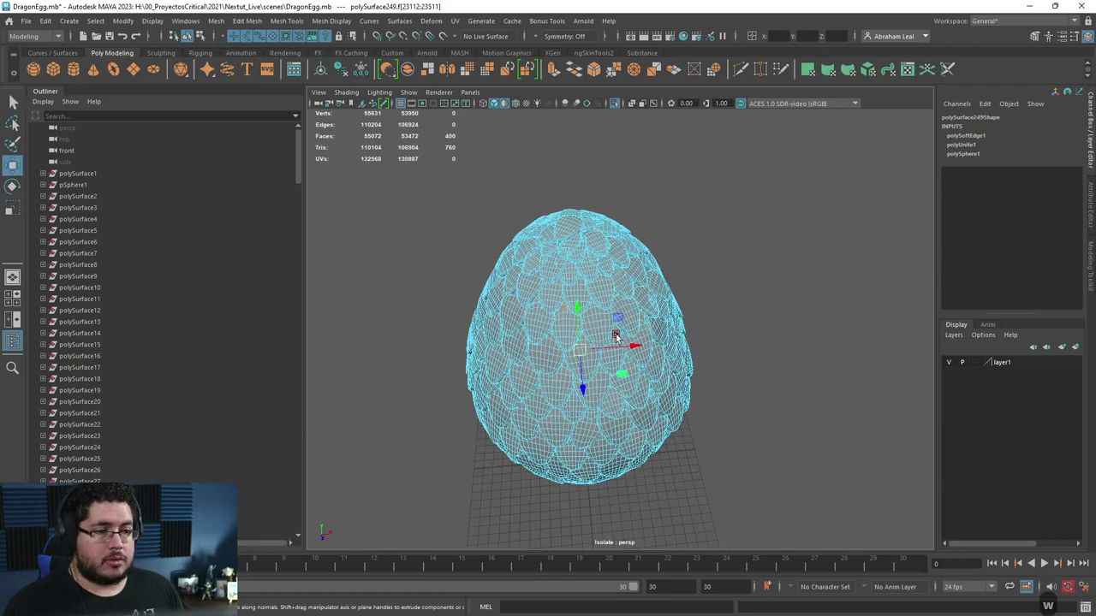
pyautogui.moveTo(634, 346); pyautogui.dragTo(490, 356)
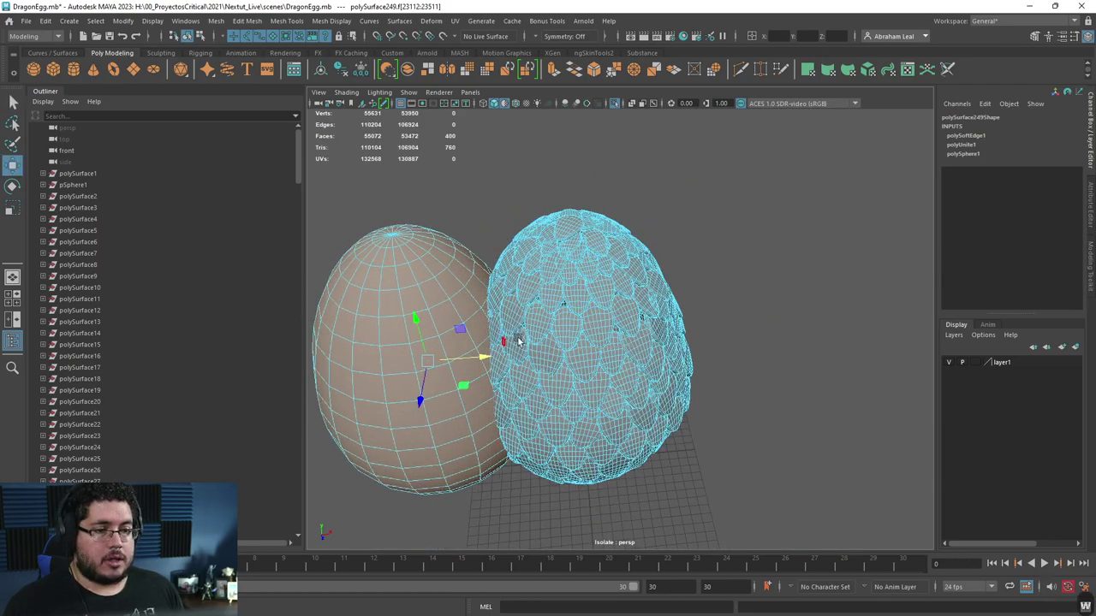
pyautogui.hotkey('ctrl', 'z')
pyautogui.keyDown('alt'); pyautogui.moveTo(575, 330); pyautogui.dragTo(584, 296); pyautogui.keyUp('alt')
pyautogui.keyDown('alt'); pyautogui.moveTo(583, 292); pyautogui.dragTo(611, 269, button='right'); pyautogui.keyUp('alt')
pyautogui.moveTo(611, 269); pyautogui.dragTo(669, 232, button='right')
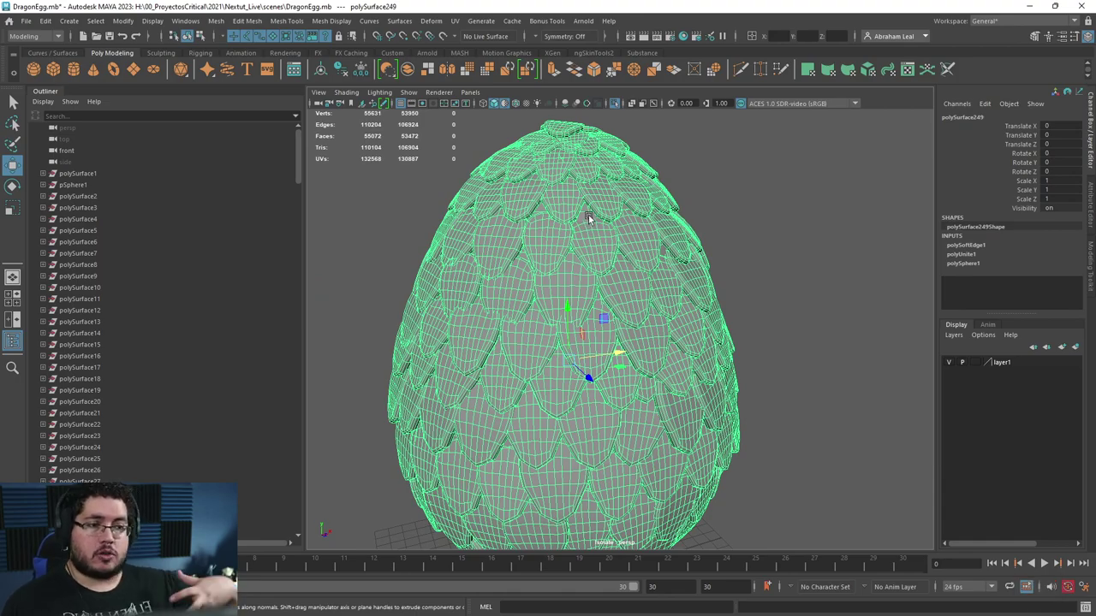
pyautogui.keyDown('alt'); pyautogui.moveTo(588, 217); pyautogui.dragTo(624, 256); pyautogui.keyUp('alt')
pyautogui.scroll(-2, 625, 256)
pyautogui.click(743, 303)
pyautogui.click(685, 320)
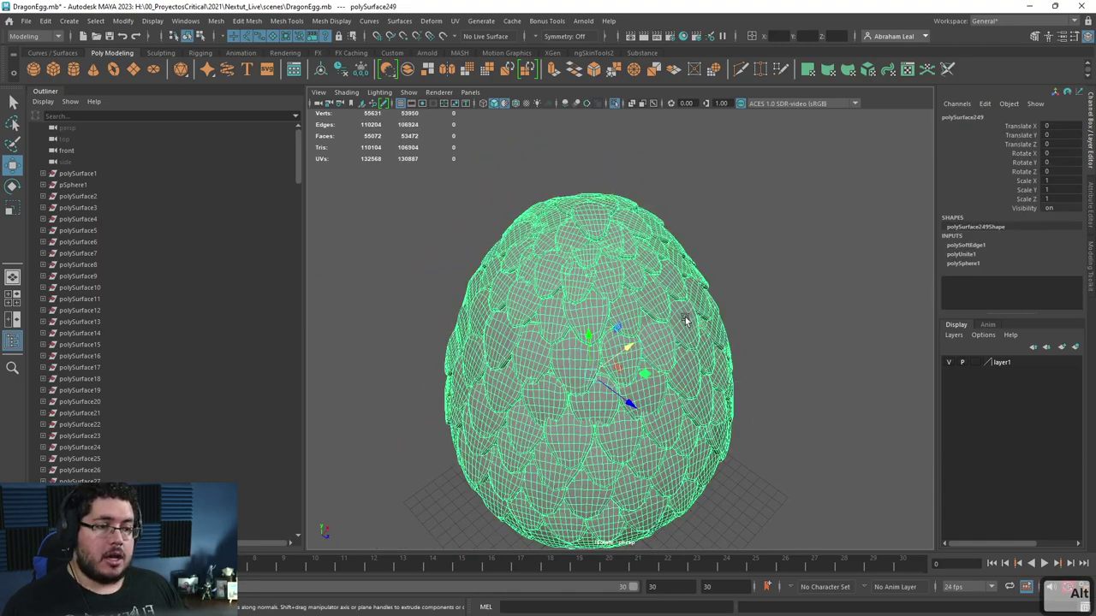
pyautogui.click(12, 162)
pyautogui.press('super')
pyautogui.write('zbruh')
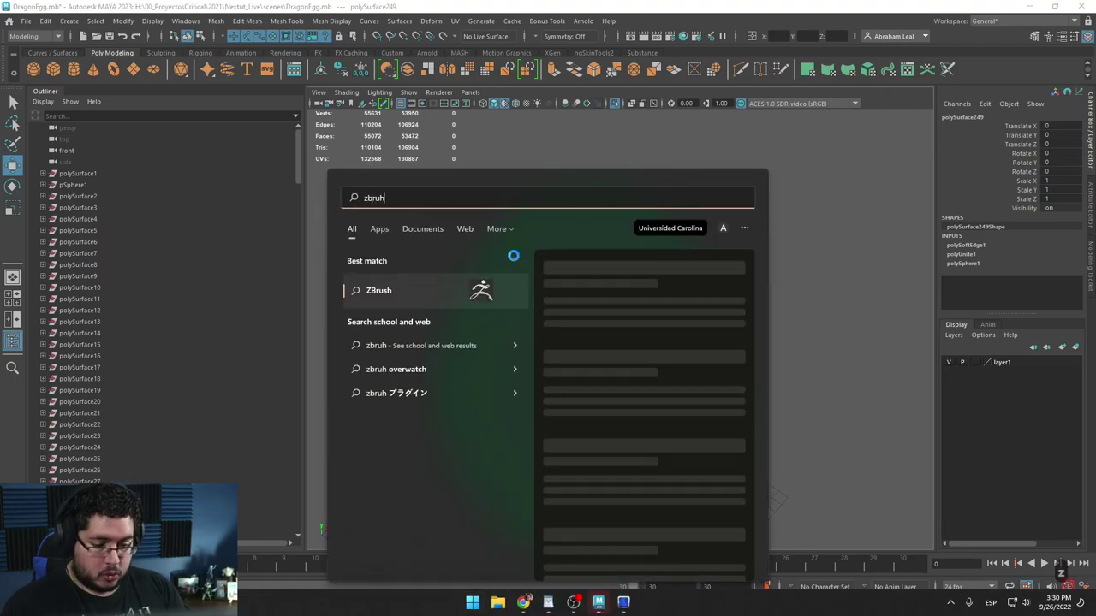
pyautogui.press('Return')
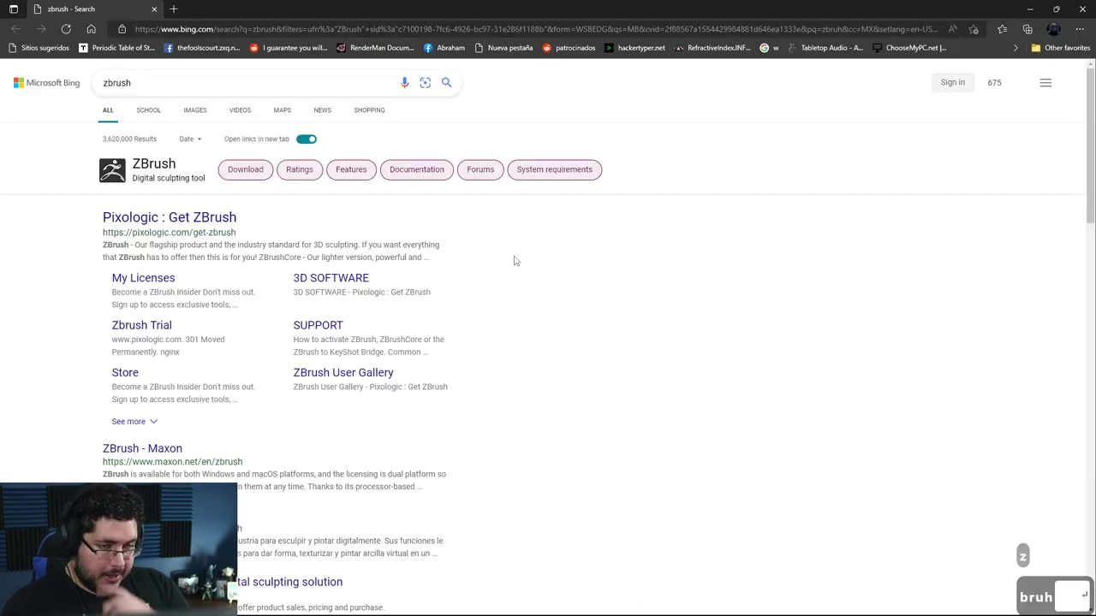
pyautogui.click(1082, 8)
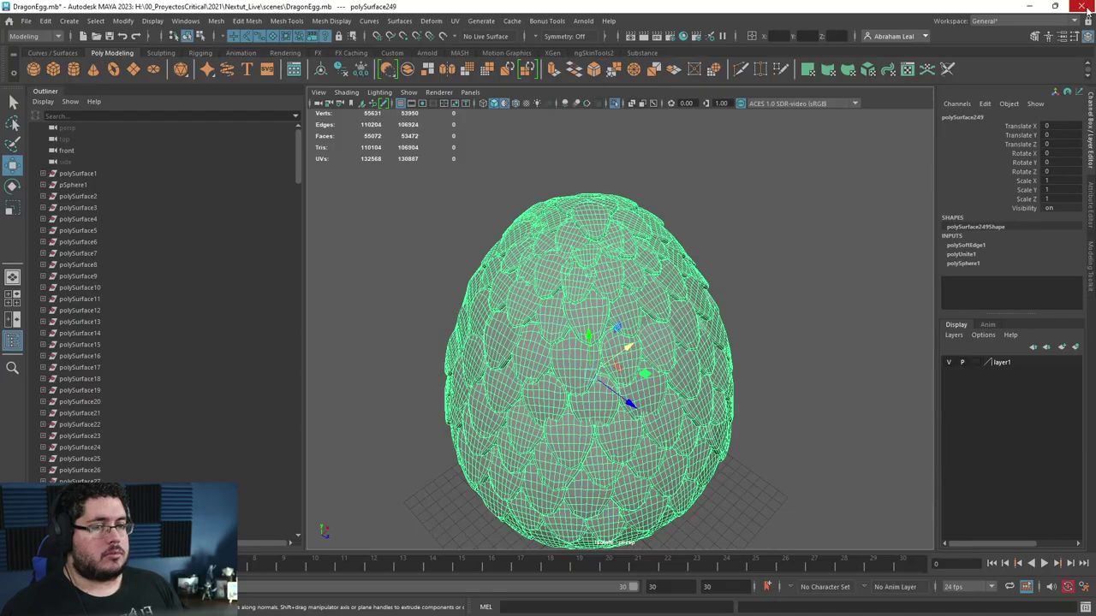
# - Launch ZBrush and close its Home Page window
pyautogui.press('super')
pyautogui.write('zbr')
pyautogui.press('Return')
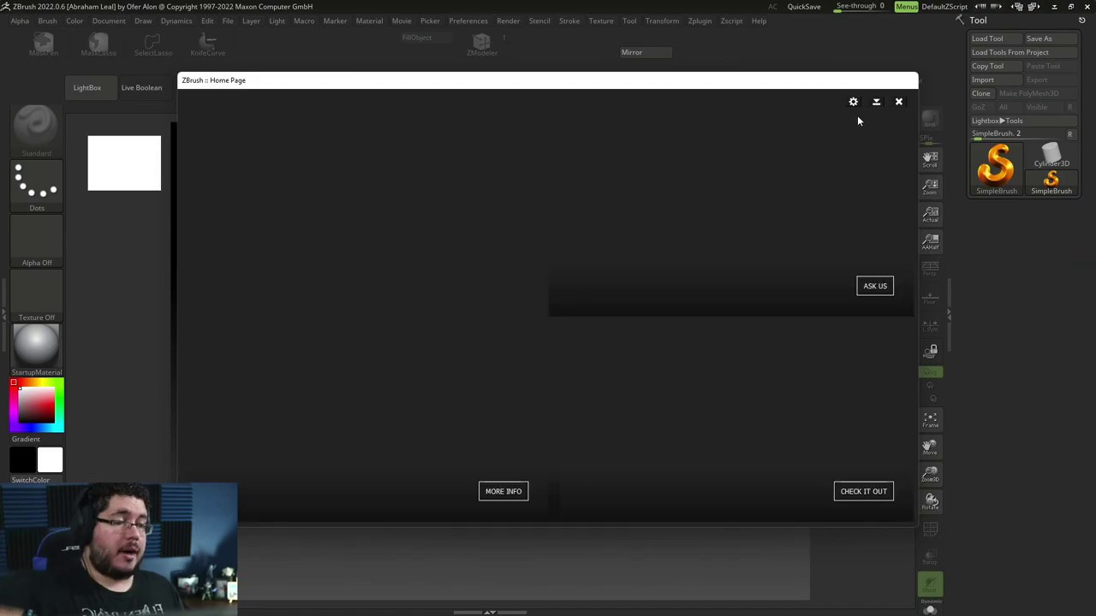
pyautogui.click(898, 101)
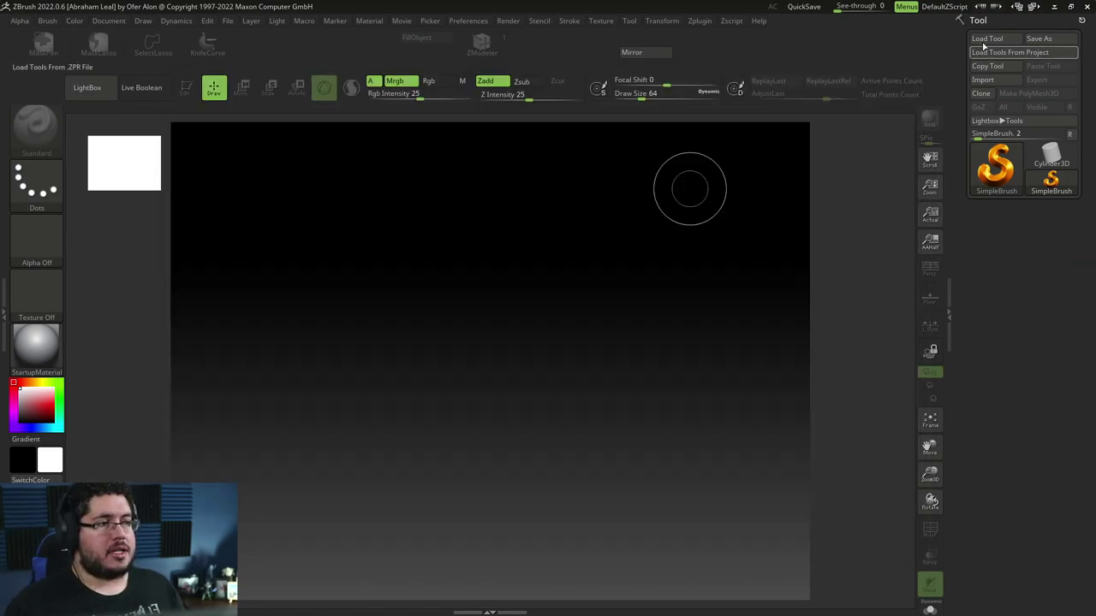
# - Import the dragon egg mesh from the 00_ProyectosCritical/2021/Nextut_Live/assets/DragonEgg folder and accept the import options
pyautogui.click(986, 41)
pyautogui.click(534, 9)
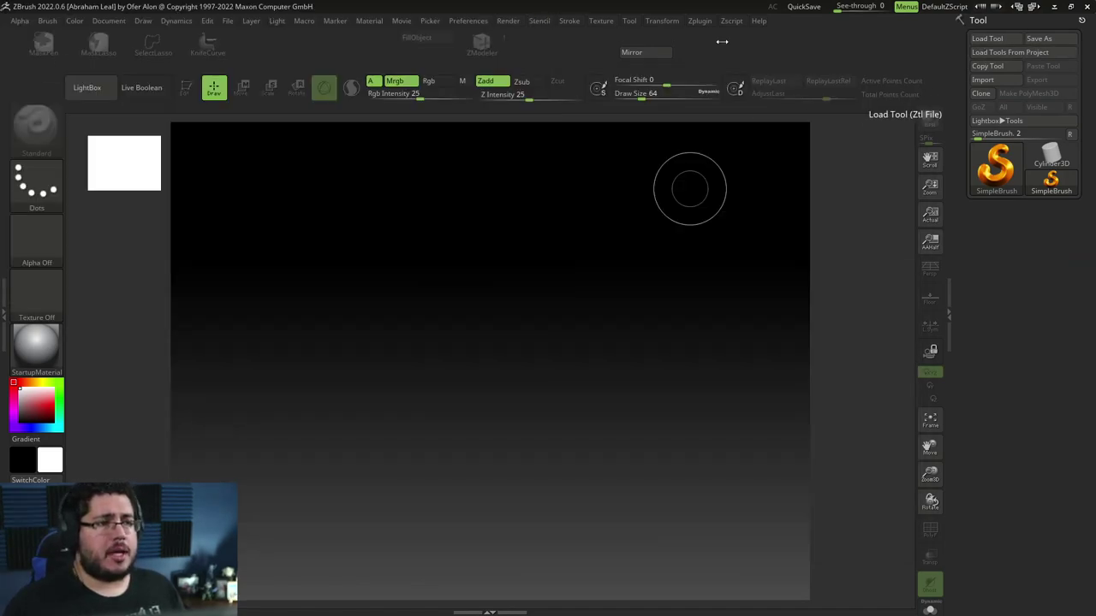
pyautogui.click(984, 79)
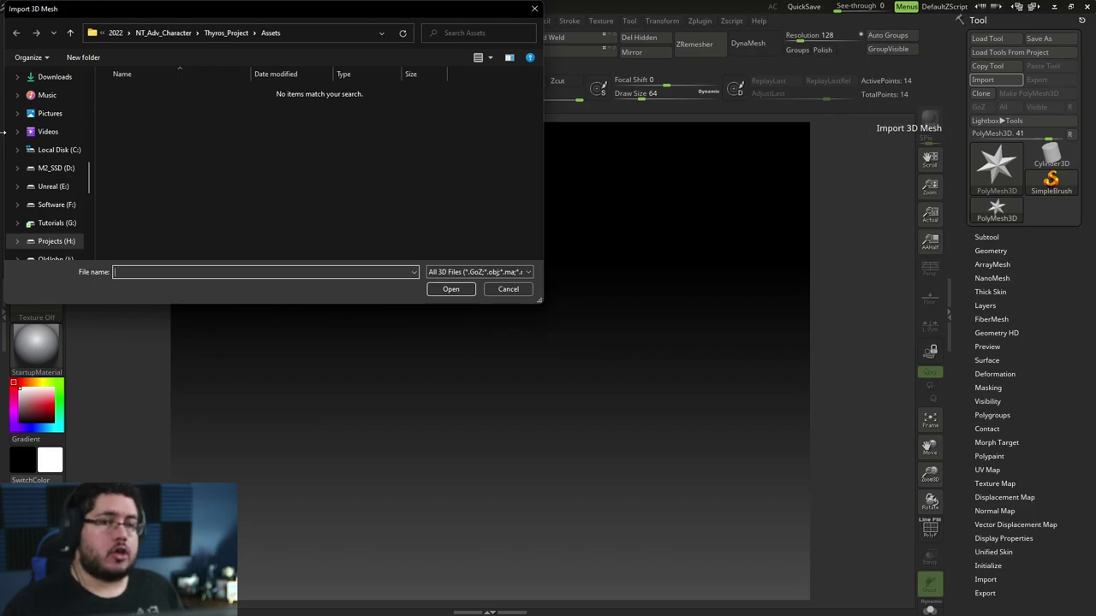
pyautogui.scroll(10, 47, 162)
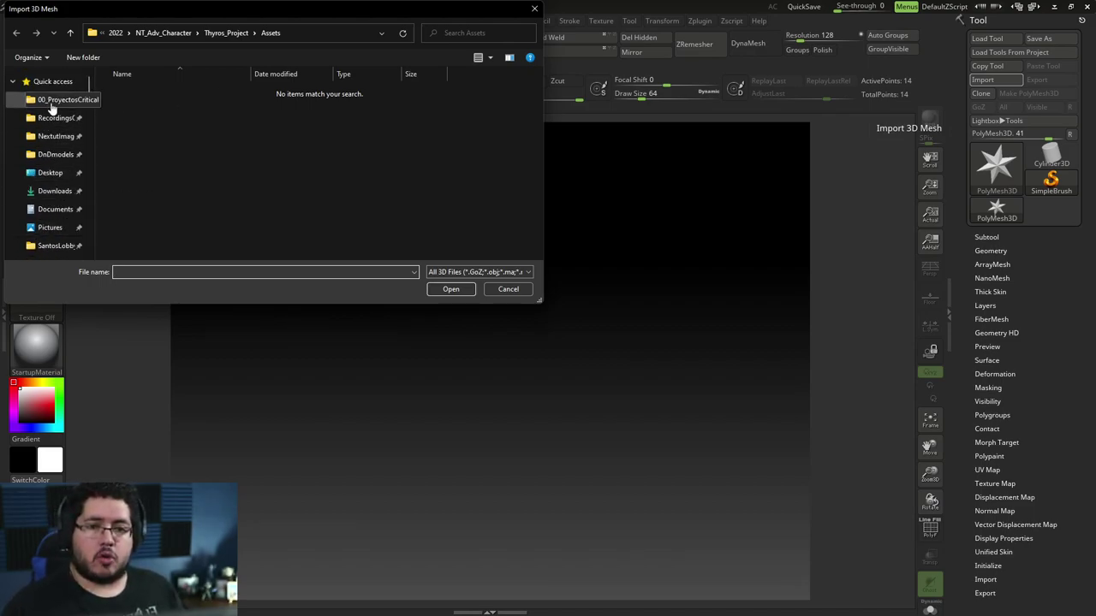
pyautogui.click(52, 101)
pyautogui.doubleClick(129, 110)
pyautogui.scroll(-3, 152, 225)
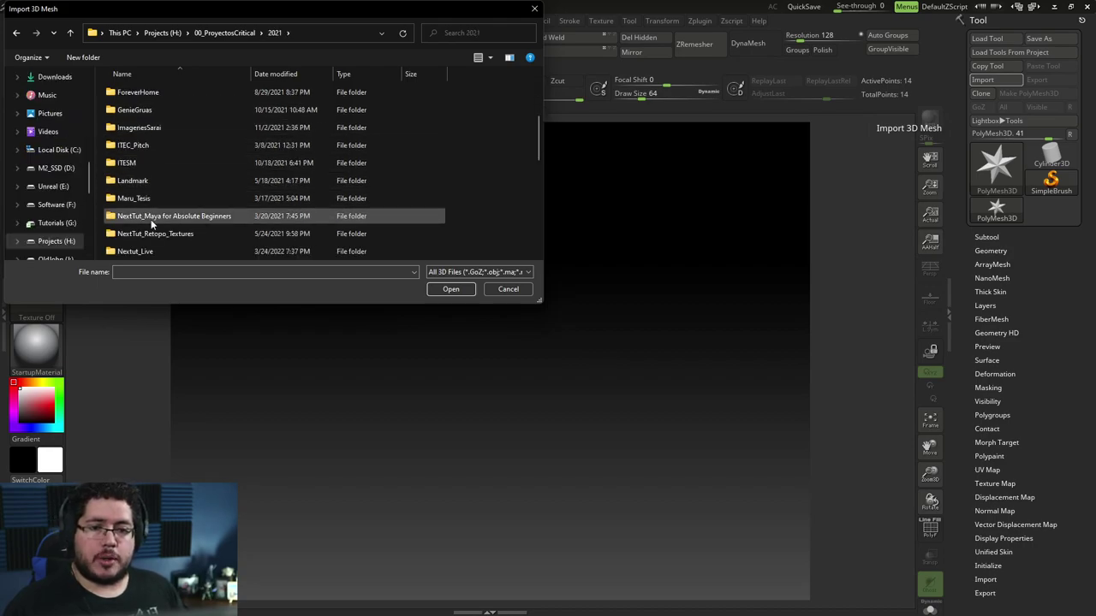
pyautogui.doubleClick(137, 251)
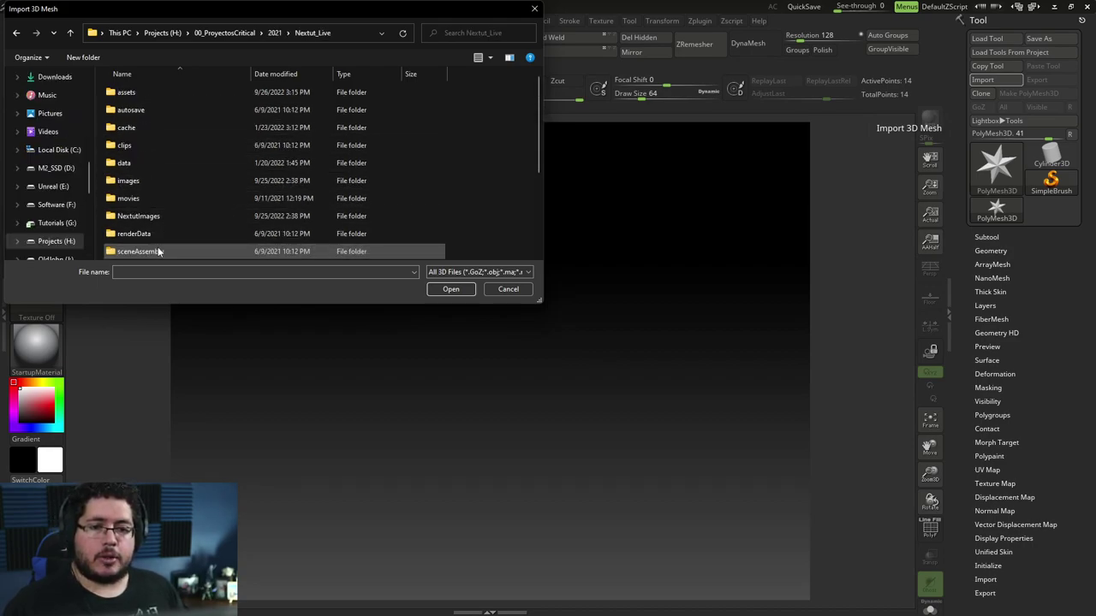
pyautogui.doubleClick(178, 96)
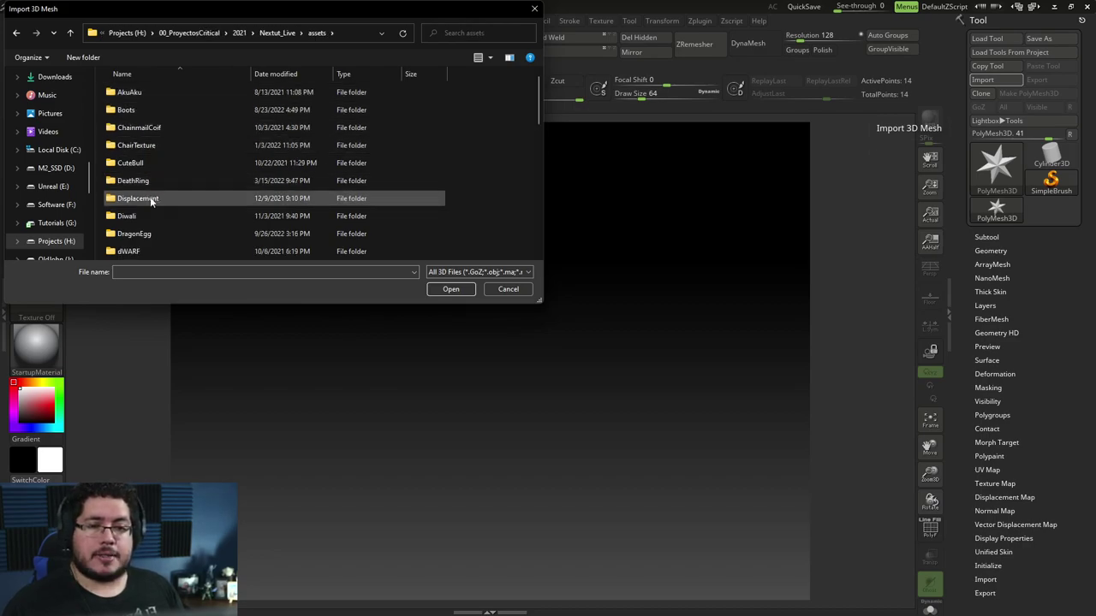
pyautogui.doubleClick(147, 234)
pyautogui.doubleClick(148, 94)
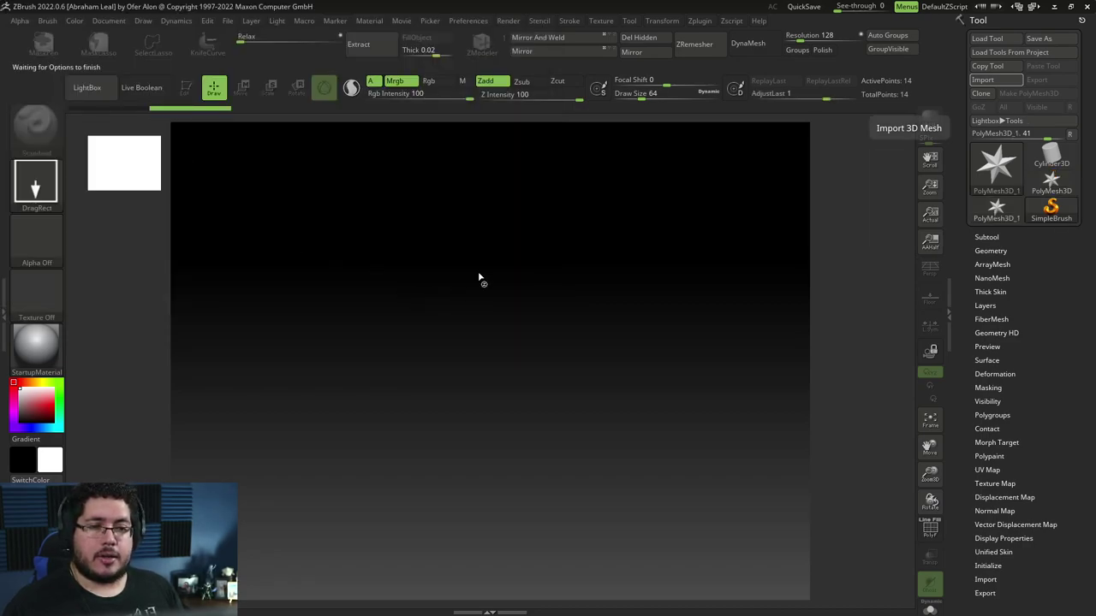
pyautogui.click(516, 441)
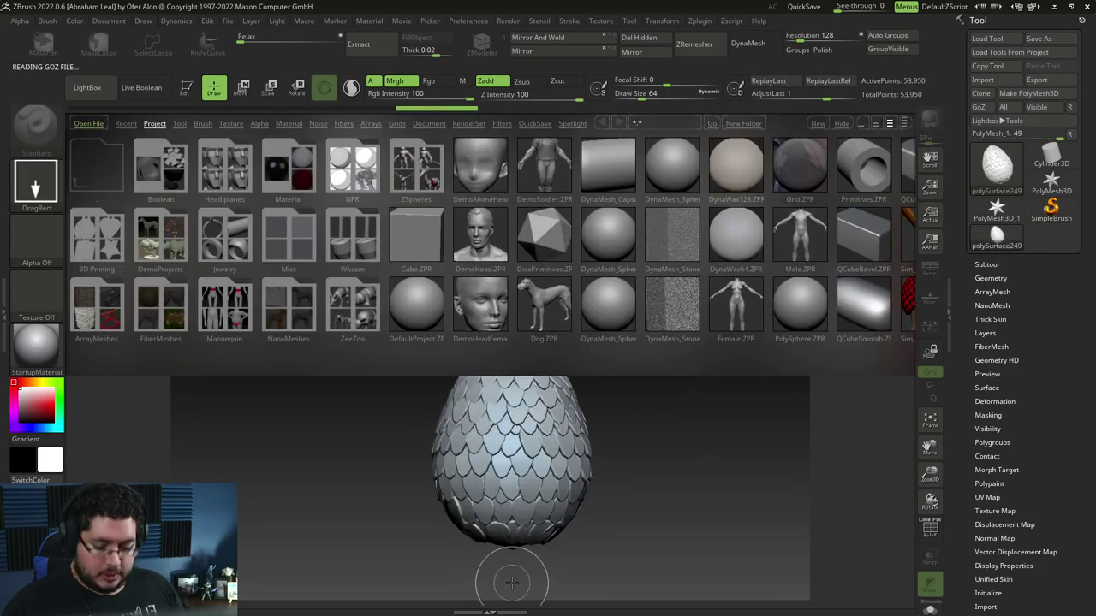
# - Place the dragon egg on the canvas in Edit mode and subdivide it once
pyautogui.moveTo(602, 502); pyautogui.dragTo(624, 451)
pyautogui.keyDown('alt'); pyautogui.moveTo(624, 451); pyautogui.dragTo(752, 371); pyautogui.keyUp('alt')
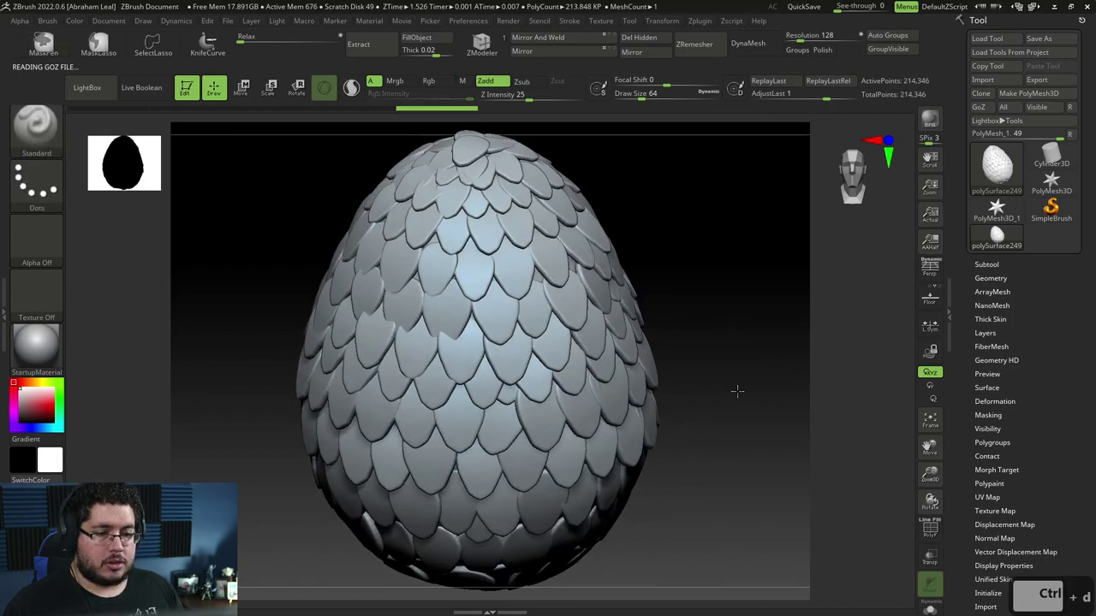
pyautogui.hotkey('ctrl', 'd')
pyautogui.moveTo(758, 356)
pyautogui.keyDown('alt'); pyautogui.mouseDown()
pyautogui.moveTo(768, 352)
pyautogui.moveTo(876, 447)
pyautogui.mouseUp(); pyautogui.keyUp('alt')
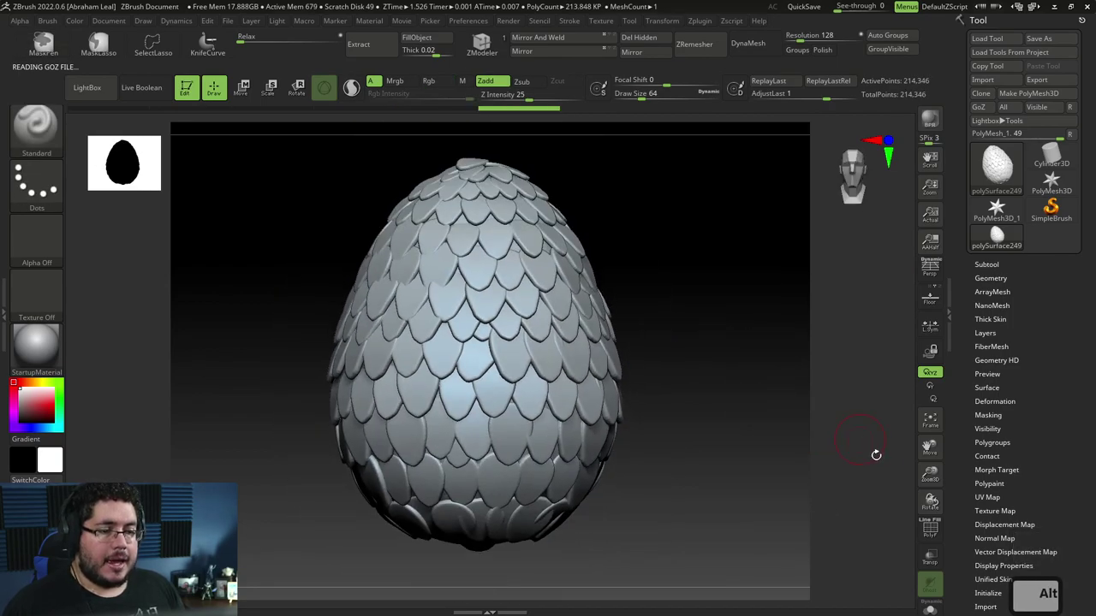
# - Give every scale its own polygroup with Auto Groups and turn on the polyframe display
pyautogui.click(930, 530)
pyautogui.click(929, 530)
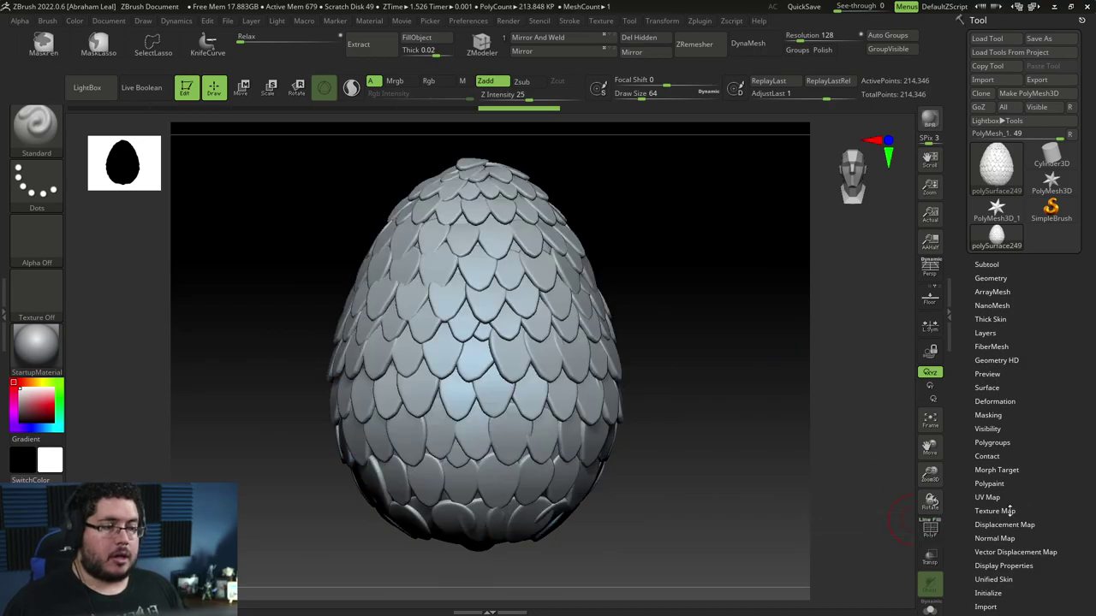
pyautogui.moveTo(1036, 532); pyautogui.dragTo(1043, 436)
pyautogui.click(993, 346)
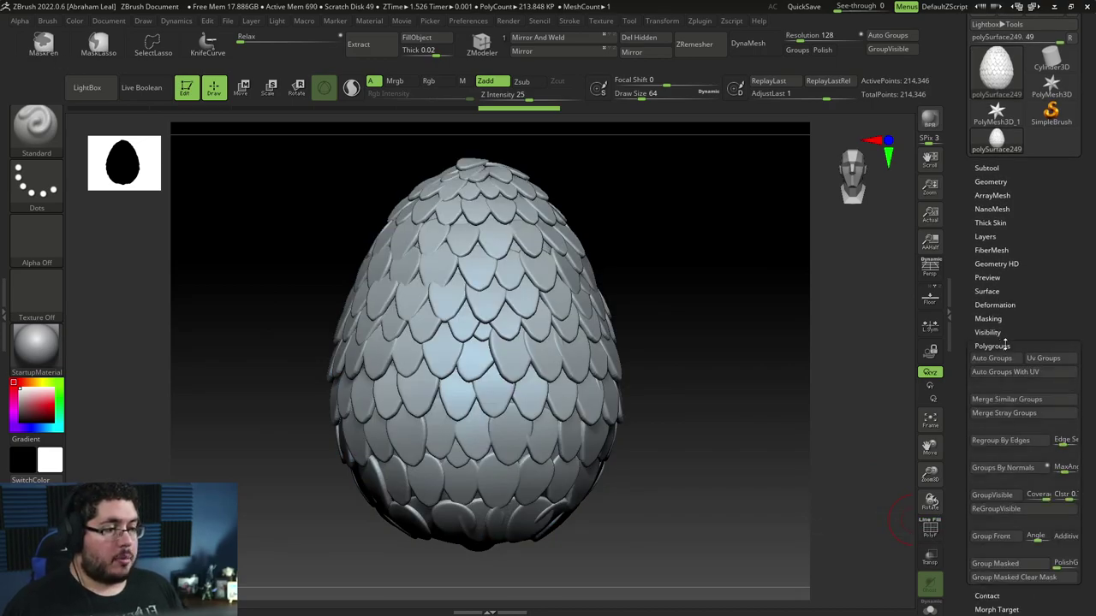
pyautogui.scroll(-2, 1006, 317)
pyautogui.click(992, 301)
pyautogui.click(930, 530)
# - Examine the polygroup colours across the egg's scales and turn off the polyframe display
pyautogui.moveTo(766, 403); pyautogui.dragTo(750, 480)
pyautogui.keyDown('alt'); pyautogui.moveTo(742, 442); pyautogui.dragTo(743, 321); pyautogui.keyUp('alt')
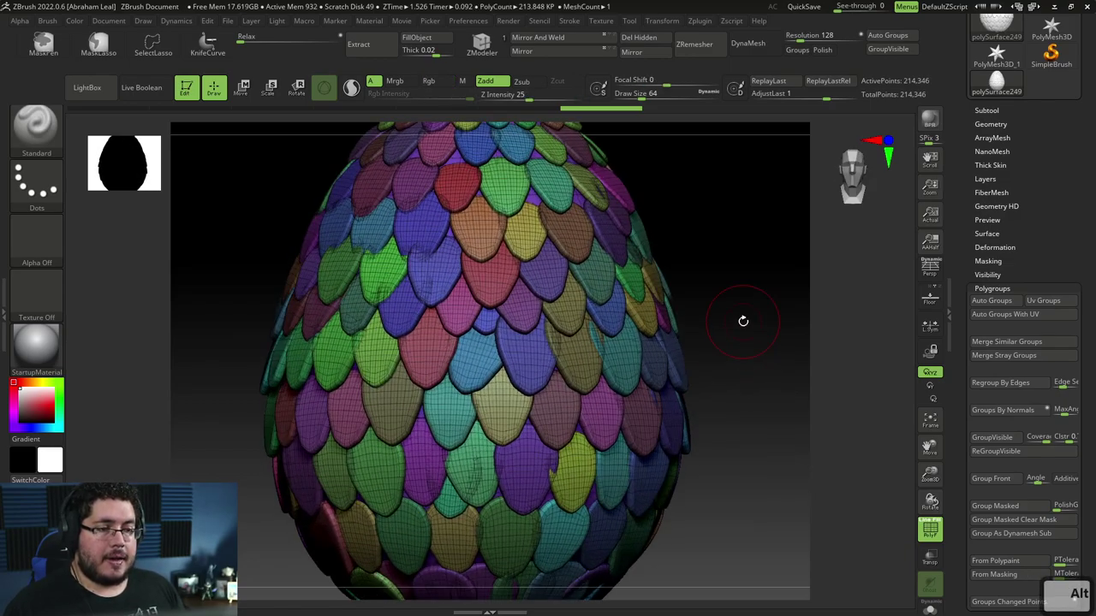
pyautogui.keyDown('alt'); pyautogui.click(698, 250); pyautogui.keyUp('alt')
pyautogui.click(928, 531)
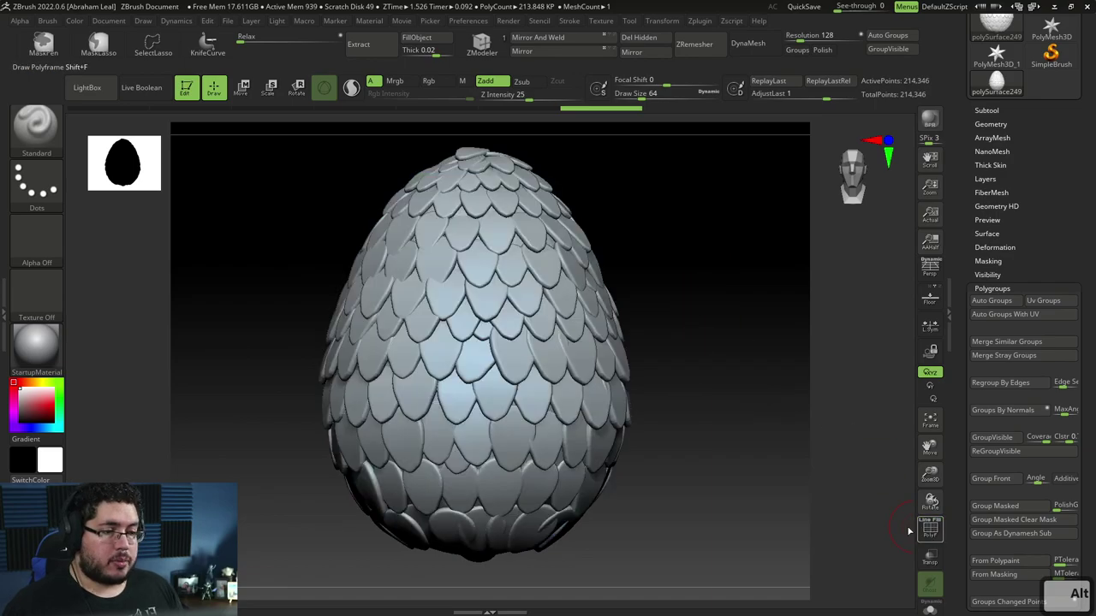
# - Choose the Move Topological brush and set its draw size to about 182
pyautogui.keyDown('alt'); pyautogui.moveTo(712, 387); pyautogui.dragTo(731, 369); pyautogui.keyUp('alt')
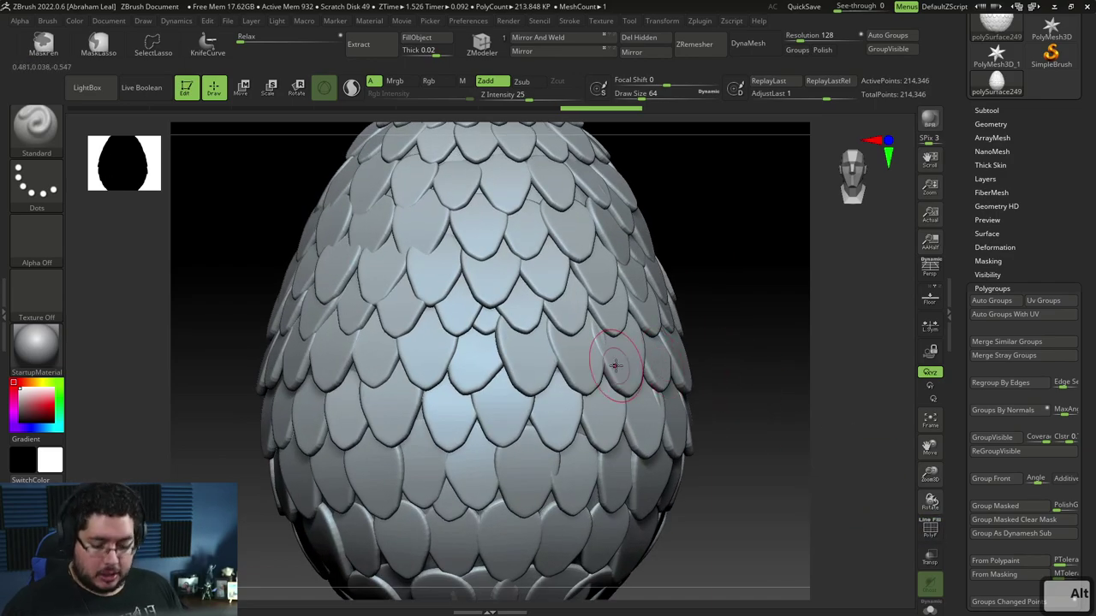
pyautogui.press('b')
pyautogui.press('m')
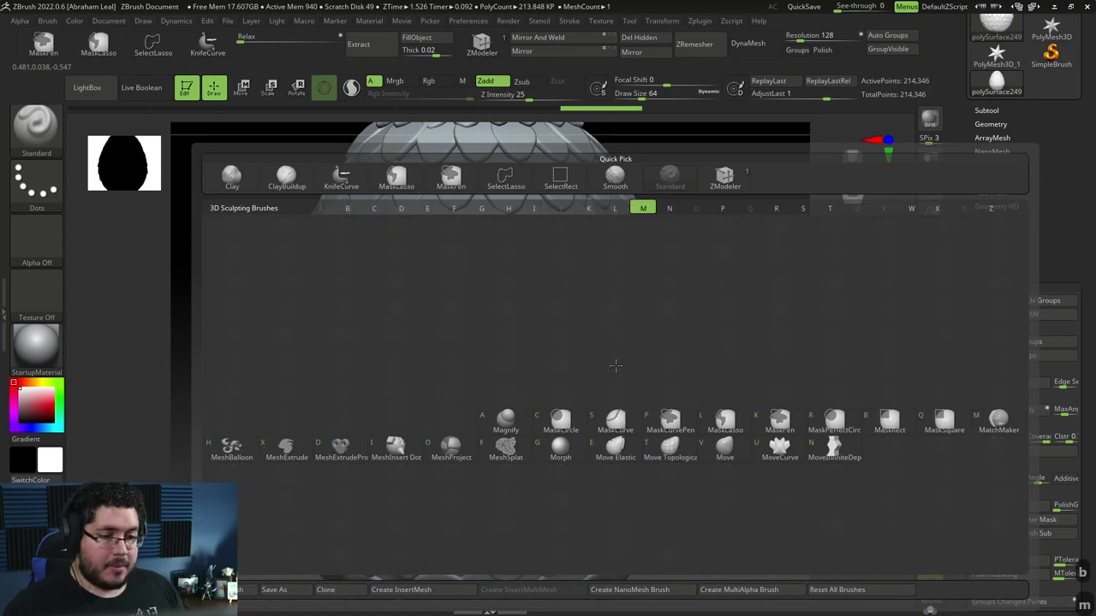
pyautogui.click(670, 447)
pyautogui.press('space')
pyautogui.moveTo(625, 358)
pyautogui.mouseDown()
pyautogui.moveTo(679, 330)
pyautogui.moveTo(614, 342)
pyautogui.mouseUp()
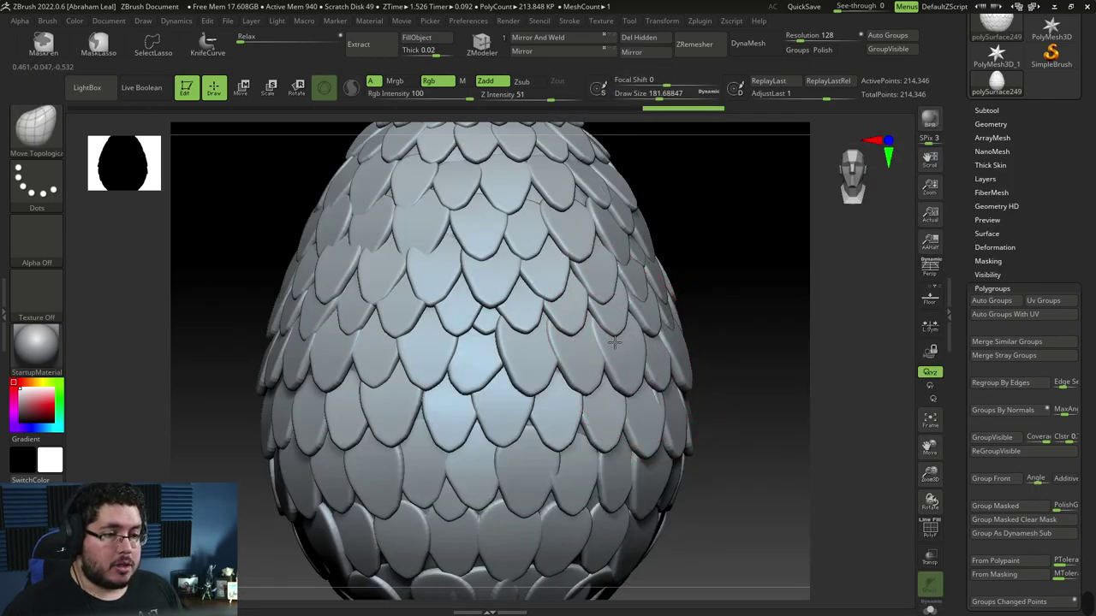
# - Nudge individual scales on the egg's upper front with short Move Topological strokes
pyautogui.moveTo(685, 324)
pyautogui.mouseDown()
pyautogui.moveTo(697, 325)
pyautogui.moveTo(702, 248)
pyautogui.mouseUp()
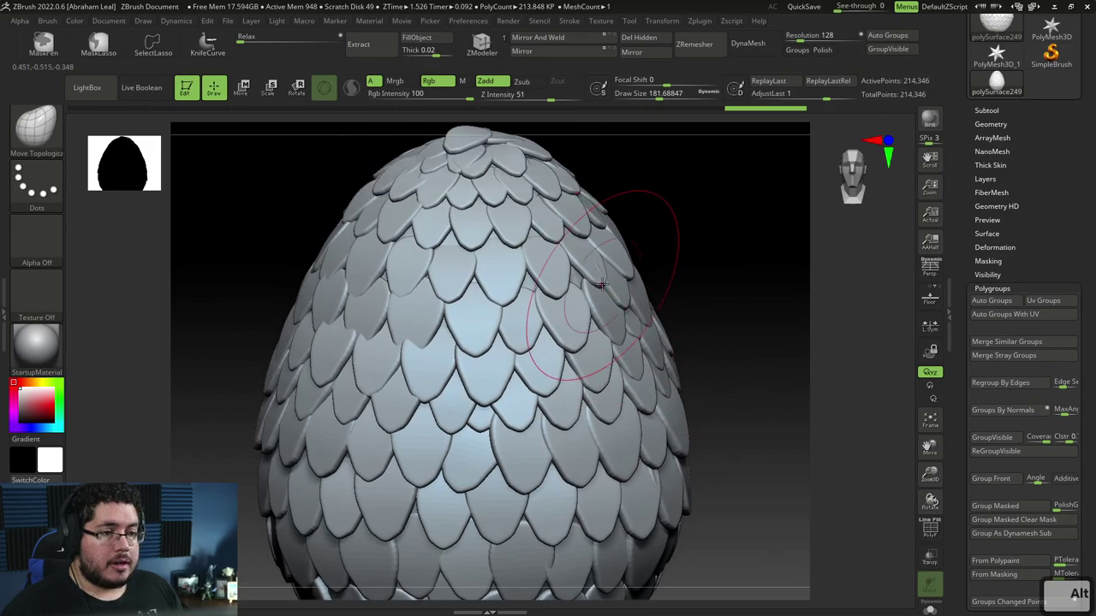
pyautogui.moveTo(604, 283); pyautogui.dragTo(606, 281)
pyautogui.moveTo(703, 226)
pyautogui.keyDown('alt'); pyautogui.mouseDown()
pyautogui.moveTo(731, 286)
pyautogui.moveTo(707, 286)
pyautogui.mouseUp(); pyautogui.keyUp('alt')
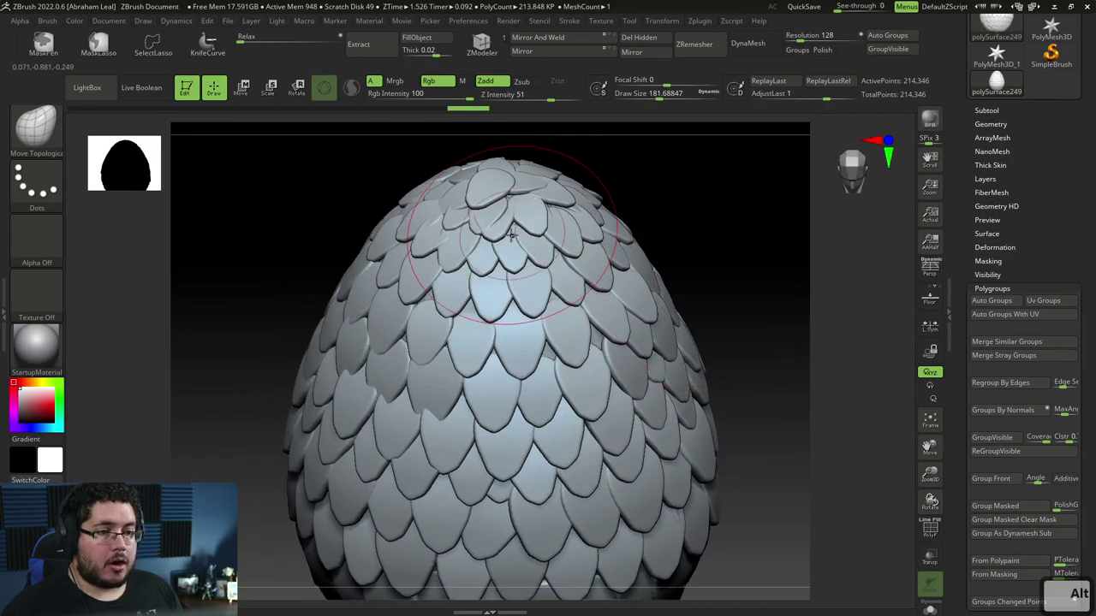
pyautogui.moveTo(490, 233); pyautogui.dragTo(503, 232)
pyautogui.moveTo(685, 256); pyautogui.dragTo(726, 257)
pyautogui.moveTo(431, 221)
pyautogui.mouseDown()
pyautogui.moveTo(419, 224)
pyautogui.moveTo(434, 236)
pyautogui.mouseUp()
# - Reduce the Move Topological draw size to about 132 and nudge the scales around the egg's crown and upper side
pyautogui.press('space')
pyautogui.moveTo(632, 190); pyautogui.dragTo(575, 184)
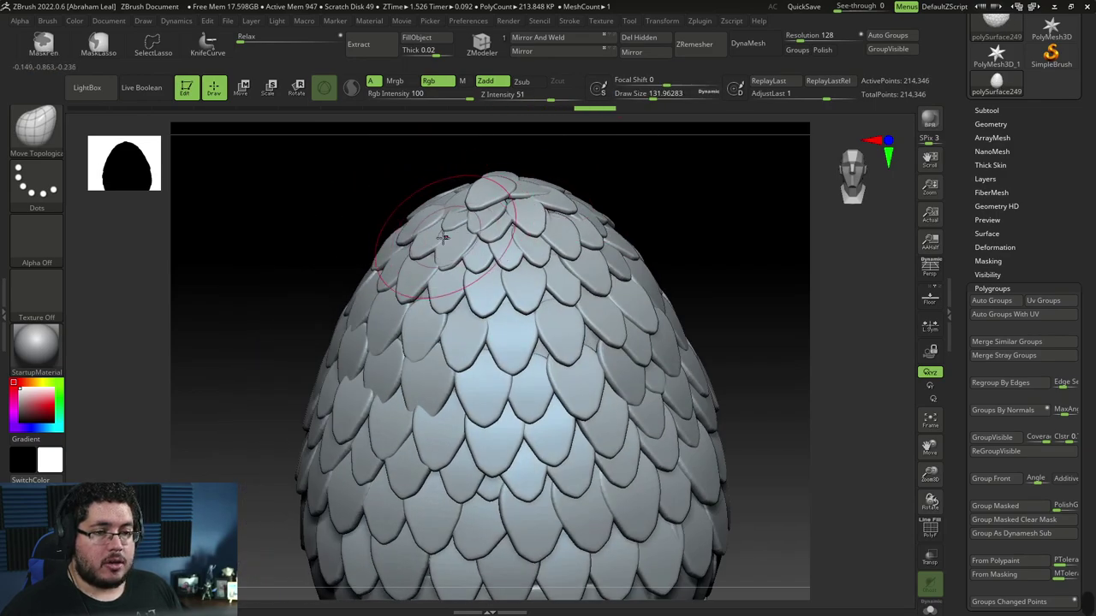
pyautogui.moveTo(443, 244); pyautogui.dragTo(435, 244)
pyautogui.moveTo(350, 225); pyautogui.dragTo(438, 254)
pyautogui.moveTo(634, 264)
pyautogui.keyDown('alt'); pyautogui.mouseDown()
pyautogui.moveTo(646, 223)
pyautogui.moveTo(586, 226)
pyautogui.mouseUp(); pyautogui.keyUp('alt')
pyautogui.moveTo(412, 366); pyautogui.dragTo(483, 361, button='right')
pyautogui.moveTo(491, 362); pyautogui.dragTo(497, 362)
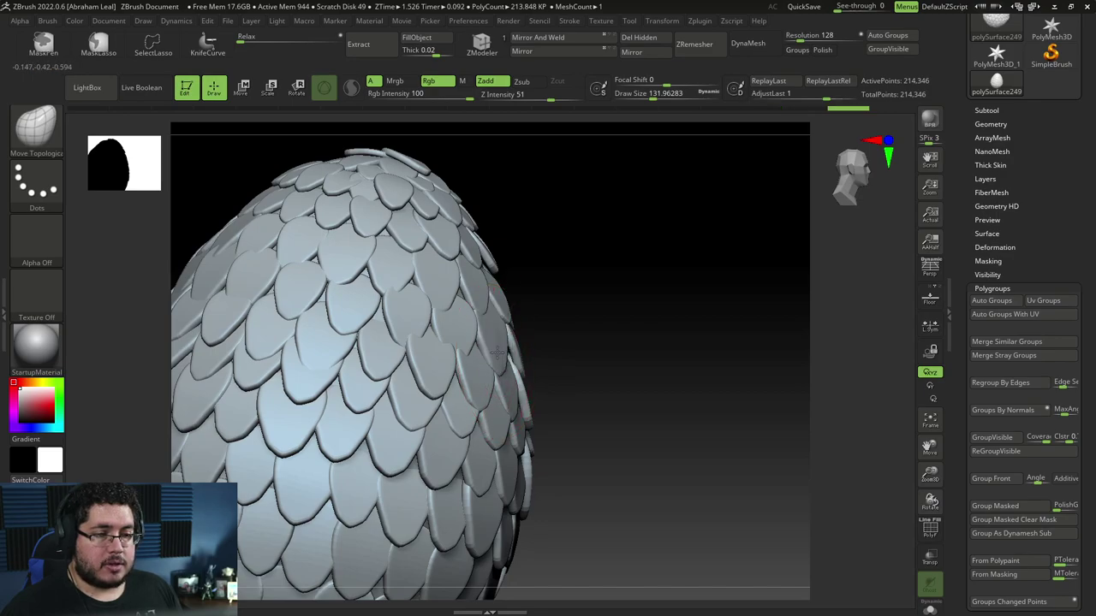
# - Shift individual scales on the egg's lower half and around the opening on its underside
pyautogui.moveTo(568, 349)
pyautogui.mouseDown(button='right')
pyautogui.moveTo(665, 320)
pyautogui.moveTo(488, 369)
pyautogui.mouseUp(button='right')
pyautogui.moveTo(584, 389)
pyautogui.mouseDown(button='right')
pyautogui.moveTo(611, 354)
pyautogui.moveTo(725, 384)
pyautogui.moveTo(733, 342)
pyautogui.moveTo(713, 360)
pyautogui.moveTo(574, 382)
pyautogui.mouseUp(button='right')
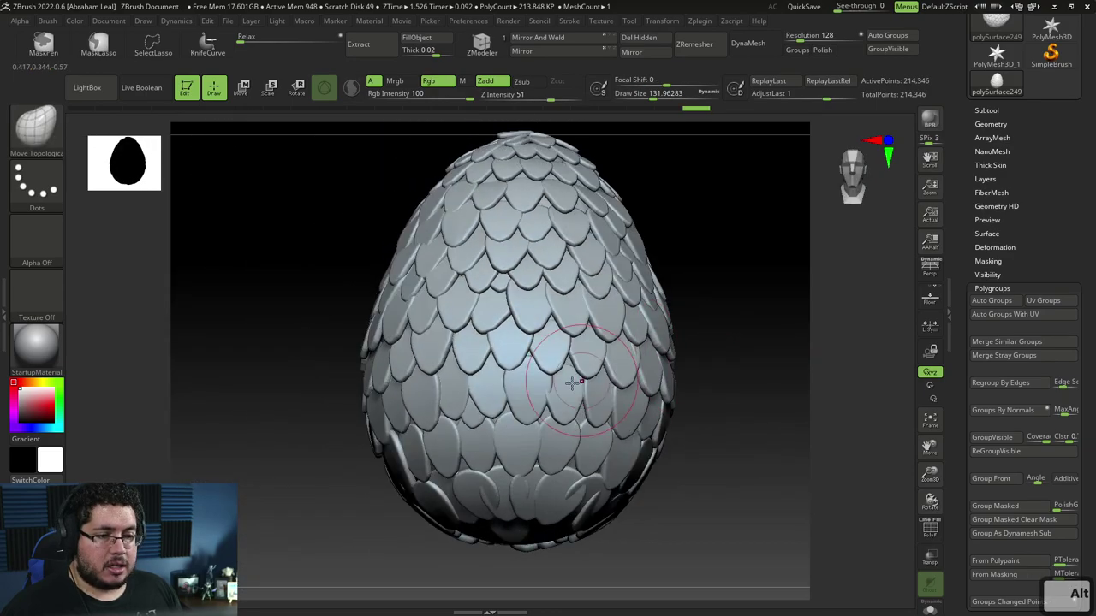
pyautogui.moveTo(750, 378); pyautogui.dragTo(700, 339, button='right')
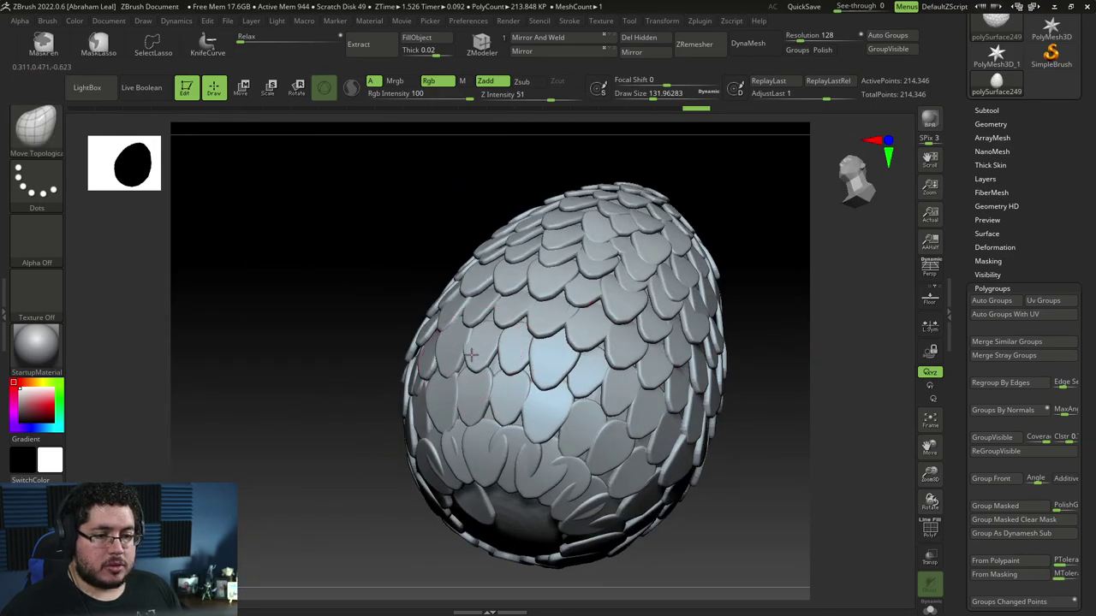
pyautogui.moveTo(476, 417); pyautogui.dragTo(403, 399, button='right')
pyautogui.moveTo(548, 389); pyautogui.dragTo(636, 350, button='right')
pyautogui.moveTo(497, 414); pyautogui.dragTo(546, 415, button='right')
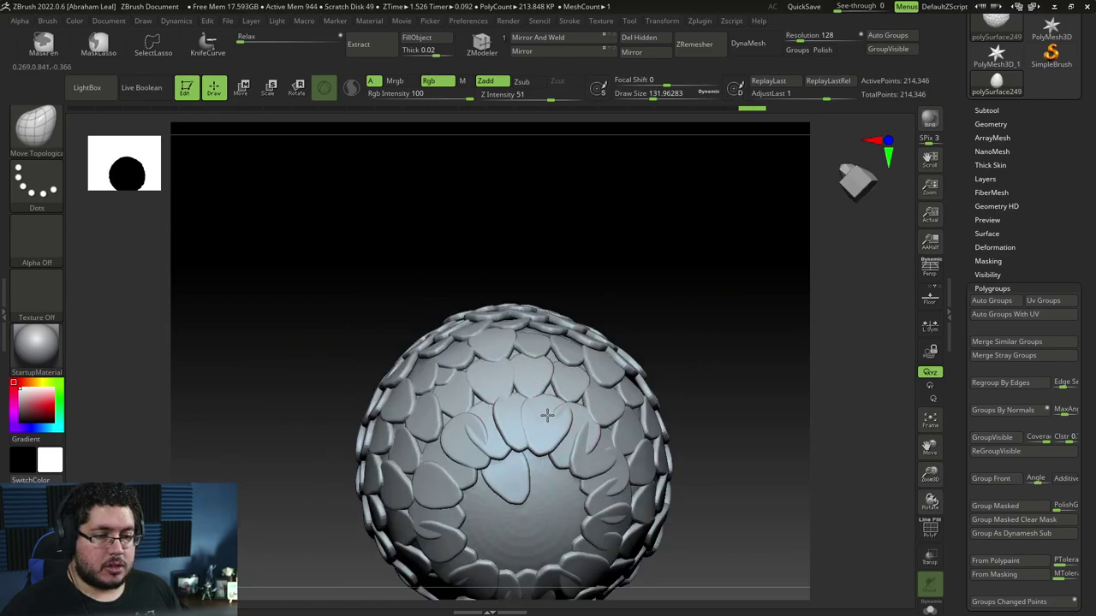
pyautogui.moveTo(619, 350); pyautogui.dragTo(643, 415, button='right')
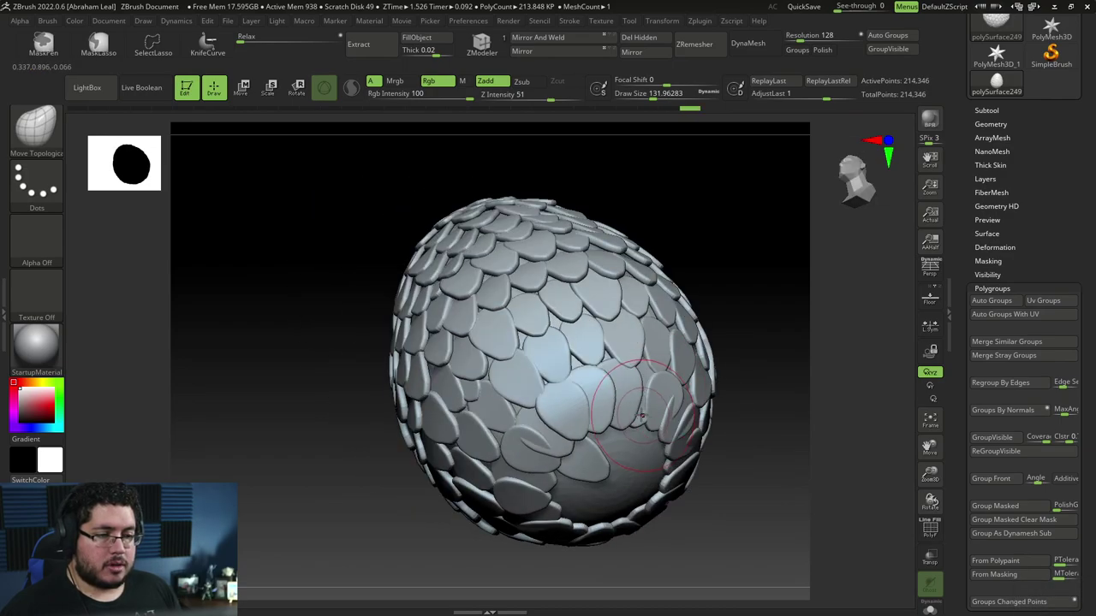
# - Nudge scales across the egg's middle rows and undo the last stroke
pyautogui.moveTo(711, 408); pyautogui.dragTo(694, 411, button='right')
pyautogui.moveTo(783, 341); pyautogui.dragTo(703, 377, button='right')
pyautogui.moveTo(728, 335); pyautogui.dragTo(740, 349, button='right')
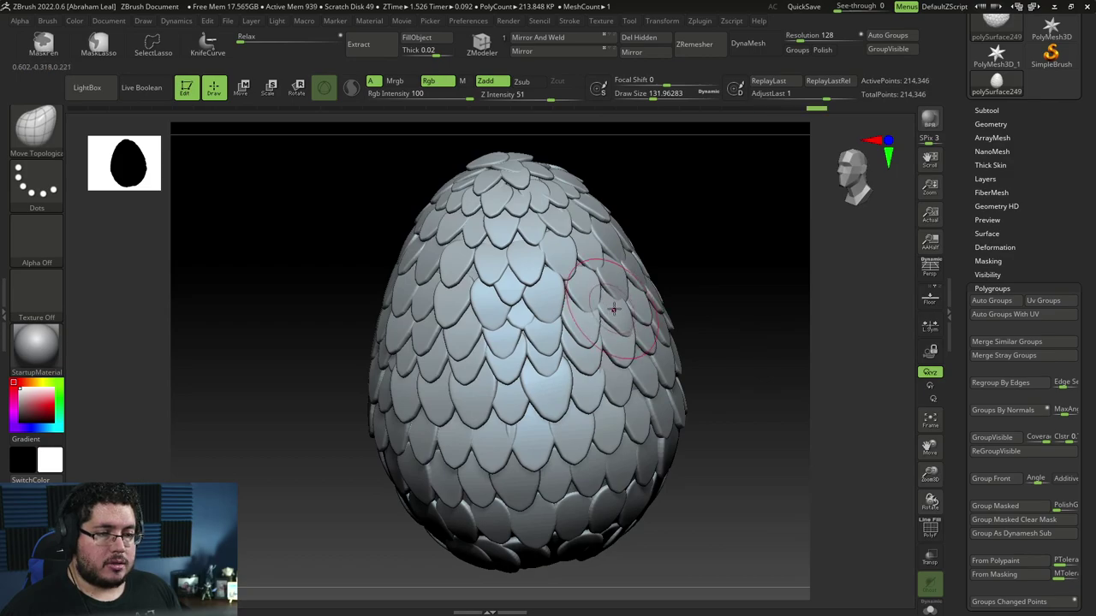
pyautogui.moveTo(636, 332); pyautogui.dragTo(614, 318, button='right')
pyautogui.hotkey('ctrl', 'z')
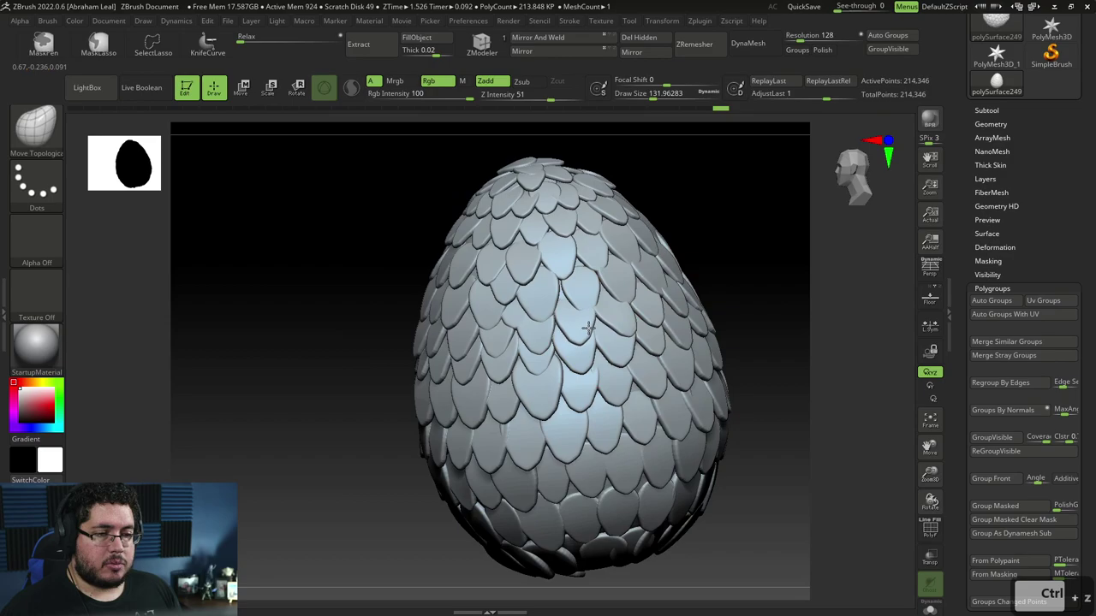
# - Raise the draw size to about 145 and reposition scales along the egg's sides
pyautogui.moveTo(741, 283); pyautogui.dragTo(578, 316, button='right')
pyautogui.moveTo(472, 316); pyautogui.dragTo(606, 301)
pyautogui.moveTo(656, 323)
pyautogui.mouseDown(button='right')
pyautogui.moveTo(680, 337)
pyautogui.moveTo(682, 362)
pyautogui.moveTo(622, 361)
pyautogui.moveTo(710, 384)
pyautogui.moveTo(690, 413)
pyautogui.moveTo(693, 403)
pyautogui.moveTo(770, 407)
pyautogui.moveTo(695, 362)
pyautogui.moveTo(721, 318)
pyautogui.moveTo(773, 305)
pyautogui.moveTo(665, 323)
pyautogui.mouseUp(button='right')
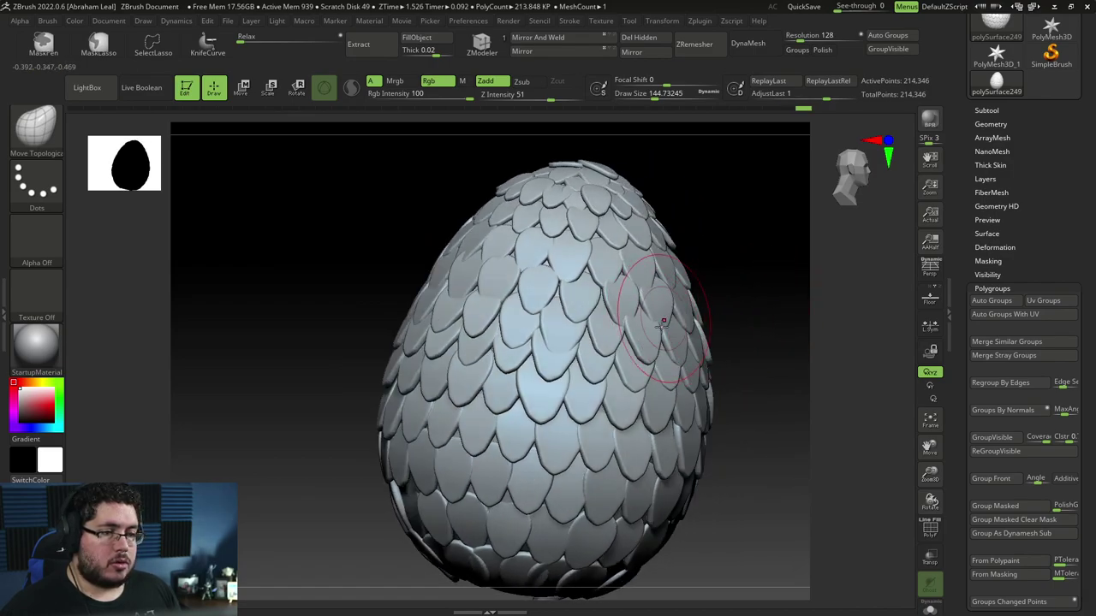
pyautogui.moveTo(718, 322); pyautogui.dragTo(642, 315, button='right')
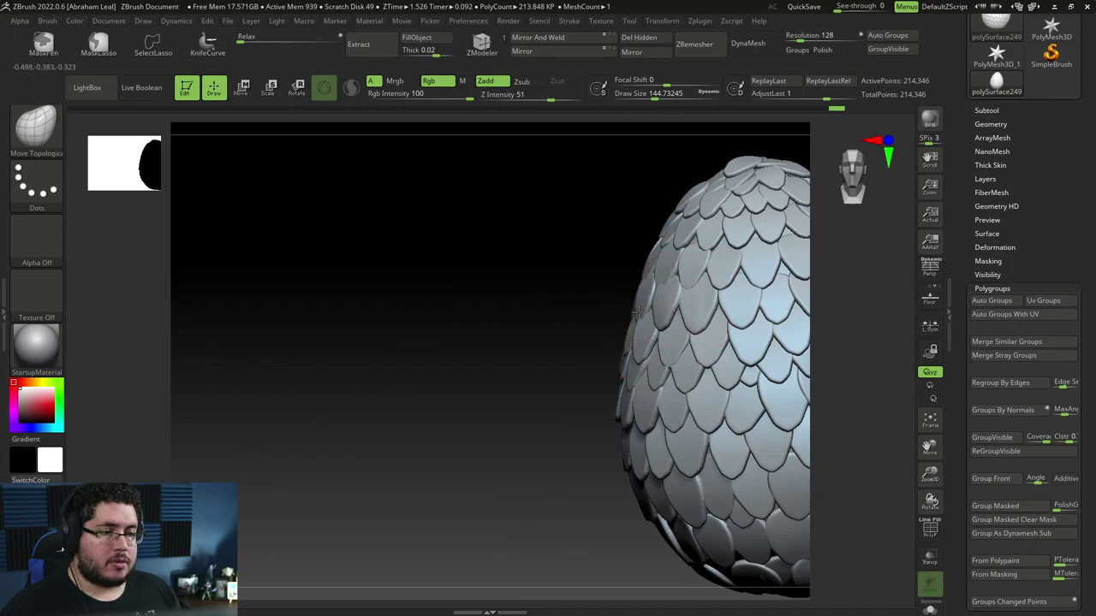
pyautogui.moveTo(652, 278); pyautogui.dragTo(617, 276, button='right')
pyautogui.moveTo(480, 281); pyautogui.dragTo(461, 303)
# - Move the overlapping scales bordering the bottom opening to cover their intersections
pyautogui.keyDown('alt'); pyautogui.moveTo(766, 277); pyautogui.dragTo(749, 334); pyautogui.keyUp('alt')
pyautogui.moveTo(748, 334)
pyautogui.mouseDown(button='right')
pyautogui.moveTo(721, 409)
pyautogui.moveTo(739, 401)
pyautogui.moveTo(644, 396)
pyautogui.moveTo(753, 367)
pyautogui.moveTo(607, 396)
pyautogui.mouseUp(button='right')
pyautogui.moveTo(695, 469); pyautogui.dragTo(575, 473, button='right')
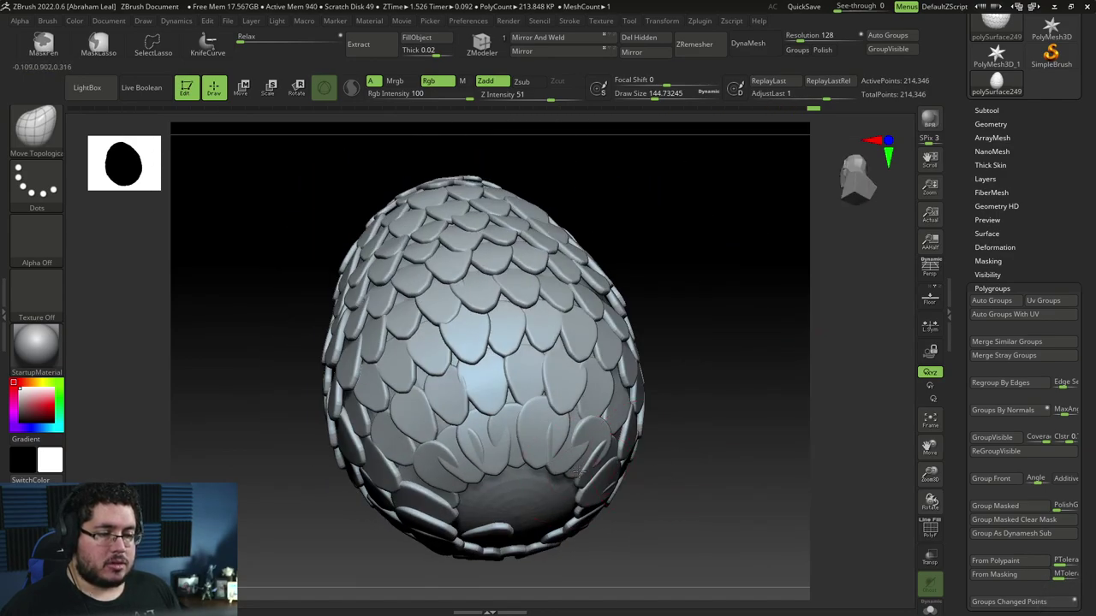
pyautogui.moveTo(682, 436); pyautogui.dragTo(556, 467, button='right')
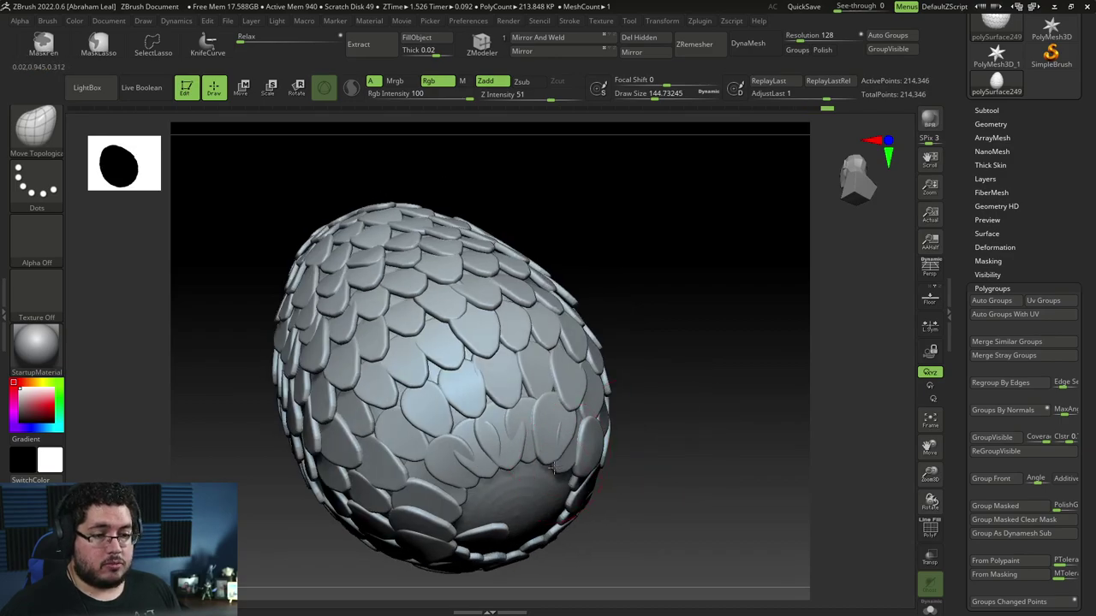
pyautogui.moveTo(627, 454); pyautogui.dragTo(551, 444, button='right')
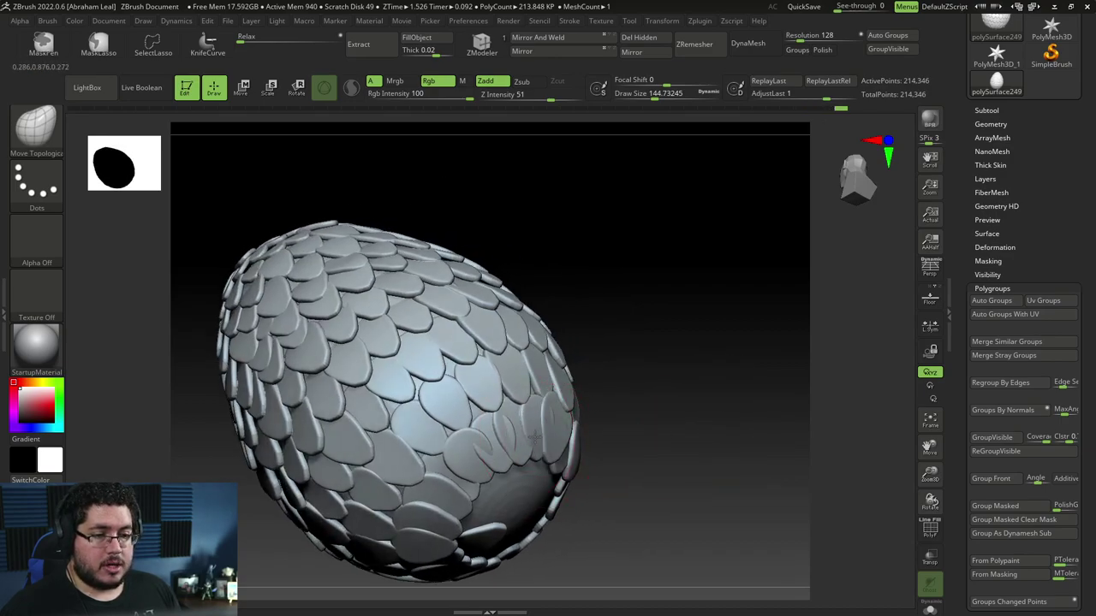
pyautogui.moveTo(626, 414); pyautogui.dragTo(665, 408)
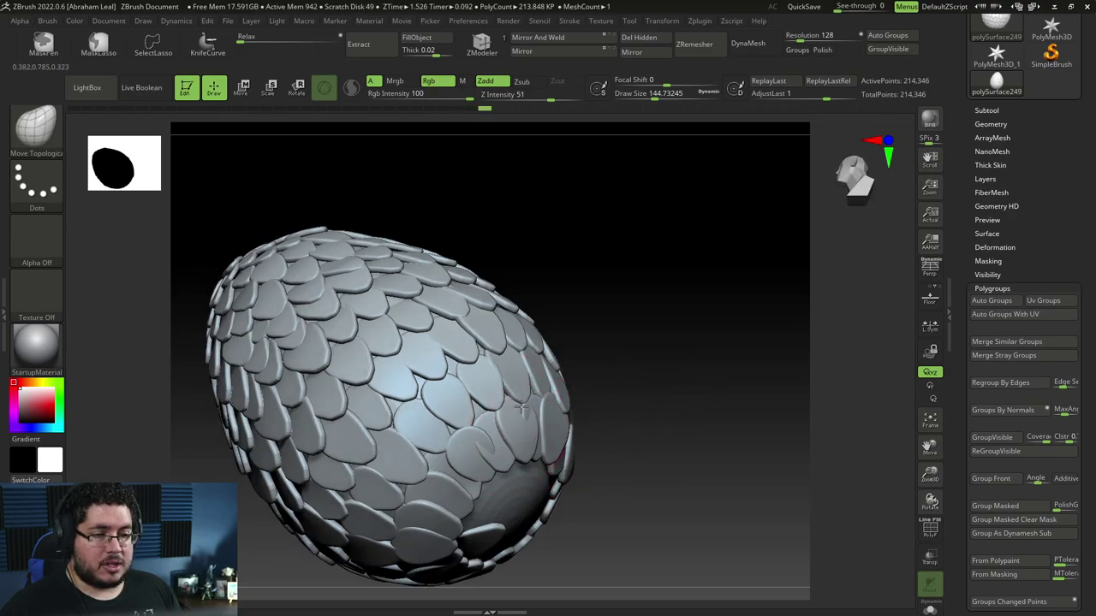
pyautogui.moveTo(619, 400); pyautogui.dragTo(564, 408)
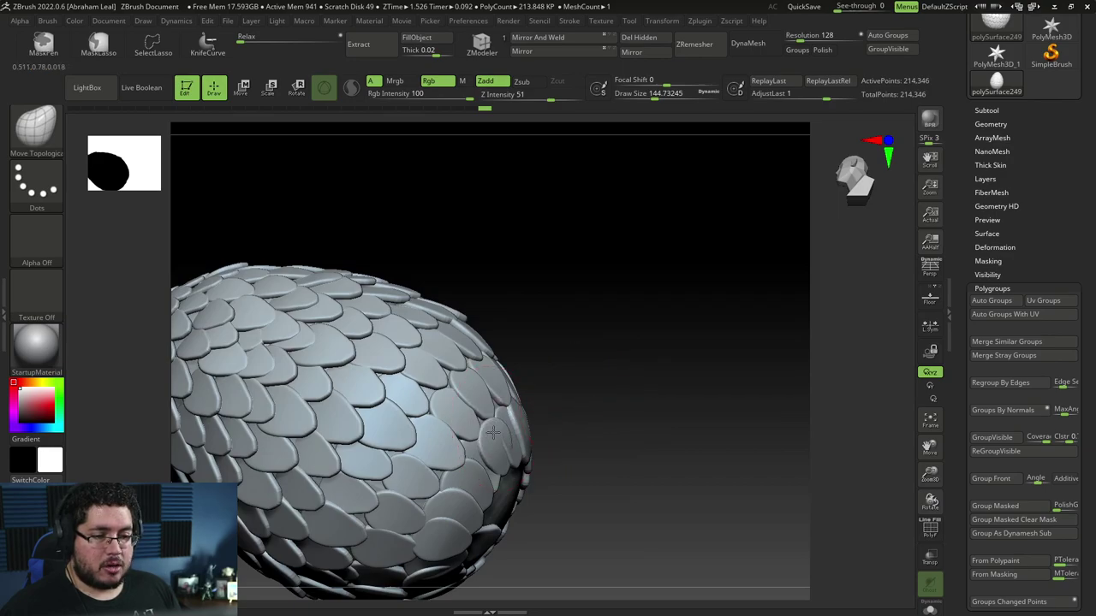
pyautogui.moveTo(528, 463)
pyautogui.mouseDown()
pyautogui.moveTo(602, 440)
pyautogui.moveTo(565, 479)
pyautogui.moveTo(496, 516)
pyautogui.moveTo(448, 506)
pyautogui.moveTo(708, 432)
pyautogui.moveTo(783, 453)
pyautogui.moveTo(697, 362)
pyautogui.moveTo(735, 390)
pyautogui.moveTo(731, 405)
pyautogui.moveTo(748, 383)
pyautogui.mouseUp()
# - Set the draw size to about 158 and adjust scattered scales around the egg's upper half
pyautogui.press('space')
pyautogui.moveTo(716, 349); pyautogui.dragTo(638, 345)
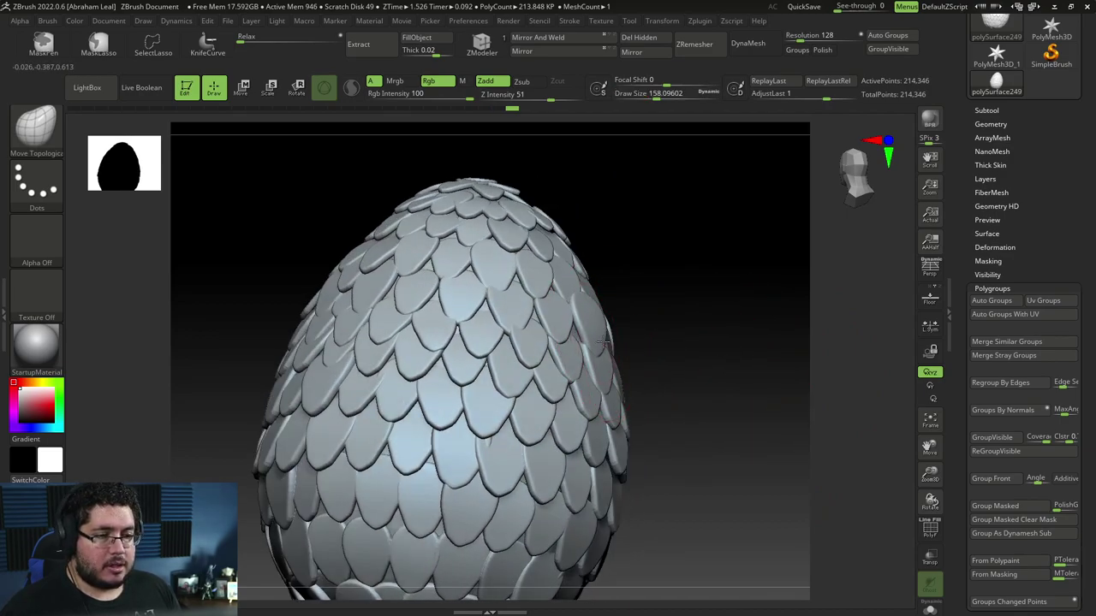
pyautogui.moveTo(617, 328); pyautogui.dragTo(601, 323)
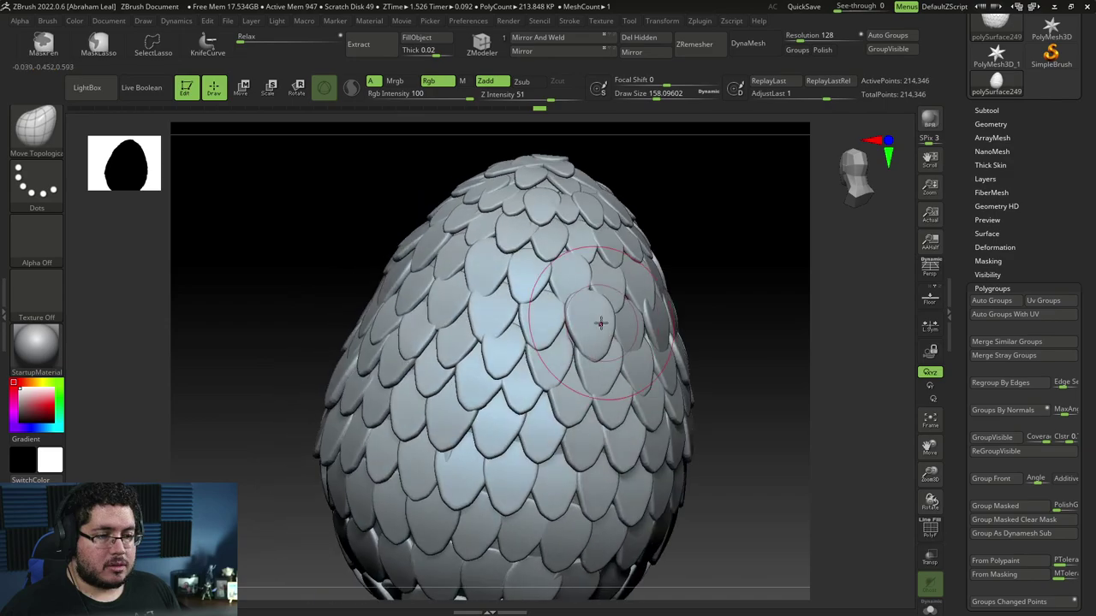
pyautogui.moveTo(702, 299); pyautogui.dragTo(640, 296)
pyautogui.keyDown('alt'); pyautogui.moveTo(794, 289); pyautogui.dragTo(770, 319); pyautogui.keyUp('alt')
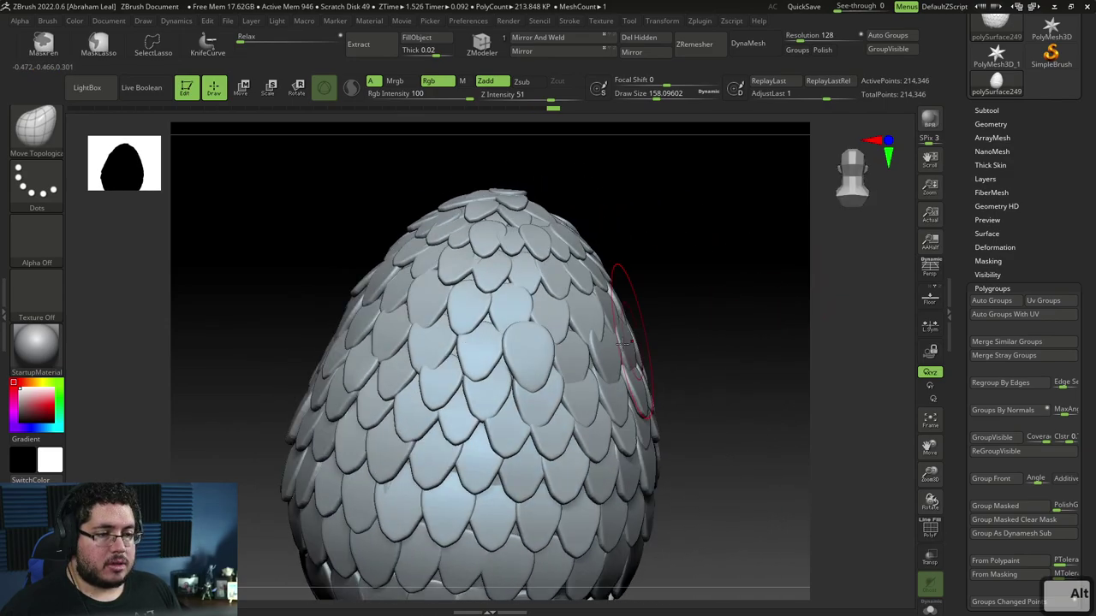
pyautogui.moveTo(673, 315)
pyautogui.mouseDown()
pyautogui.moveTo(587, 317)
pyautogui.moveTo(697, 281)
pyautogui.moveTo(687, 340)
pyautogui.moveTo(731, 317)
pyautogui.moveTo(675, 298)
pyautogui.moveTo(548, 295)
pyautogui.mouseUp()
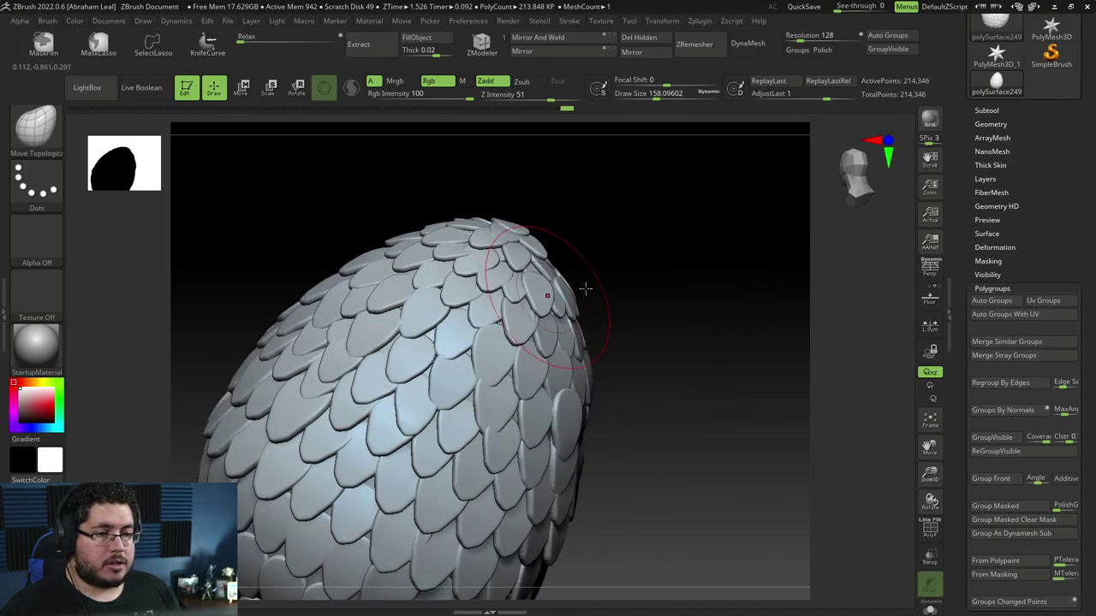
pyautogui.moveTo(657, 283); pyautogui.dragTo(599, 260)
pyautogui.moveTo(444, 292); pyautogui.dragTo(449, 285)
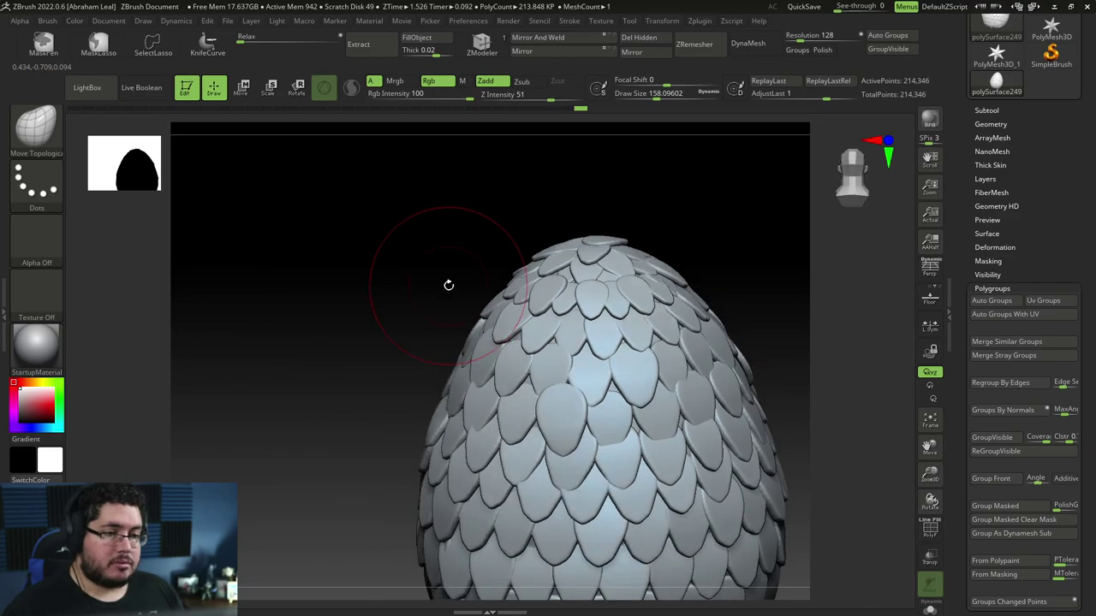
pyautogui.keyDown('alt'); pyautogui.moveTo(707, 277); pyautogui.dragTo(678, 355); pyautogui.keyUp('alt')
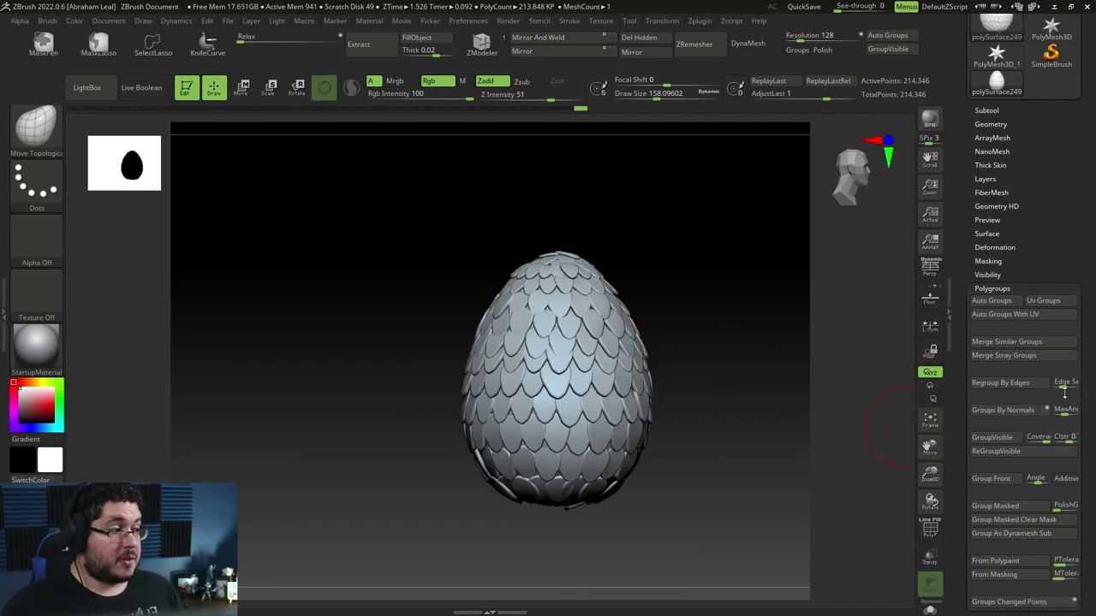
pyautogui.moveTo(1089, 441); pyautogui.dragTo(1086, 211)
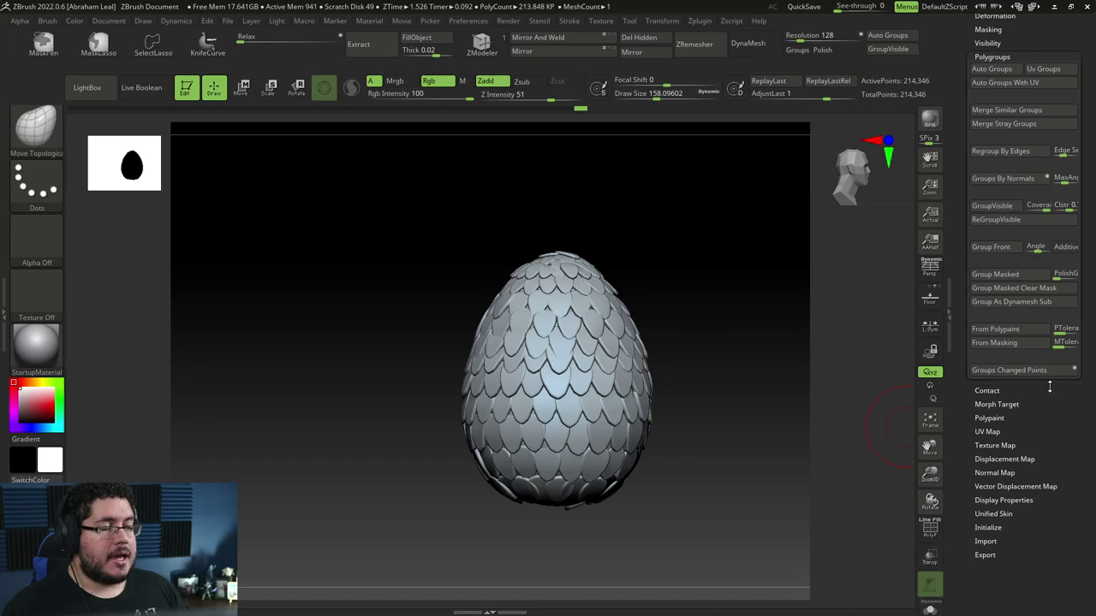
pyautogui.click(1013, 57)
pyautogui.moveTo(1053, 97); pyautogui.dragTo(1018, 196)
pyautogui.moveTo(1035, 247); pyautogui.dragTo(1025, 221)
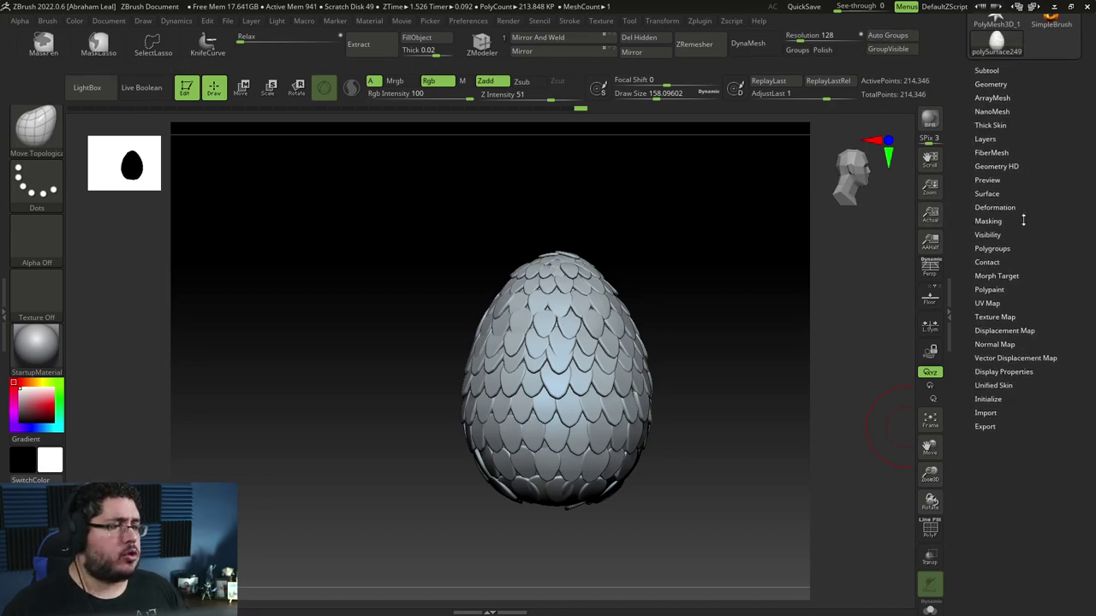
pyautogui.click(987, 303)
pyautogui.click(986, 303)
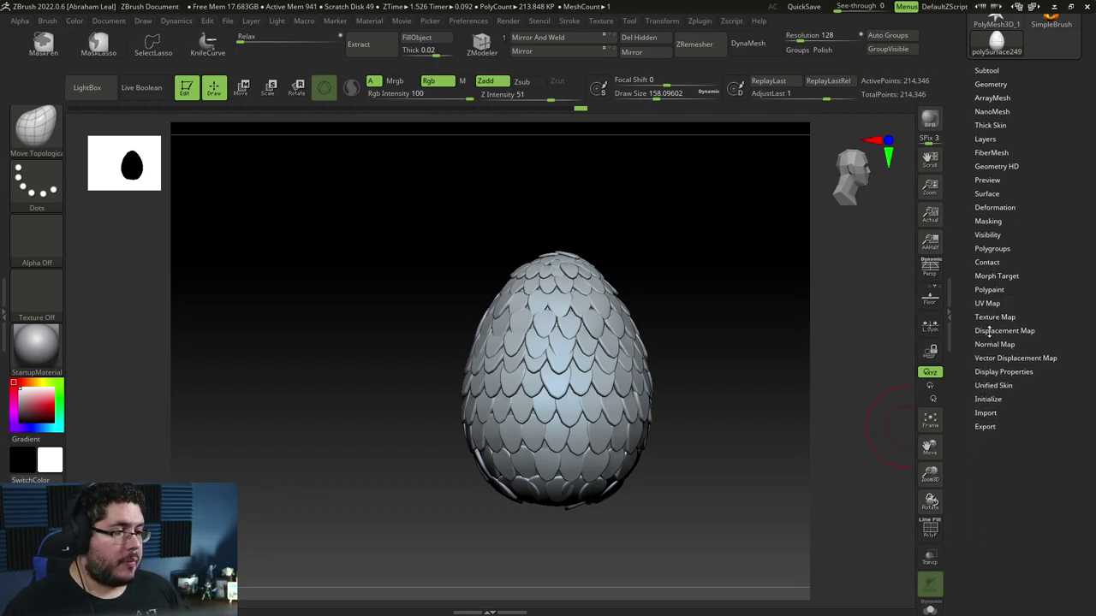
pyautogui.click(993, 208)
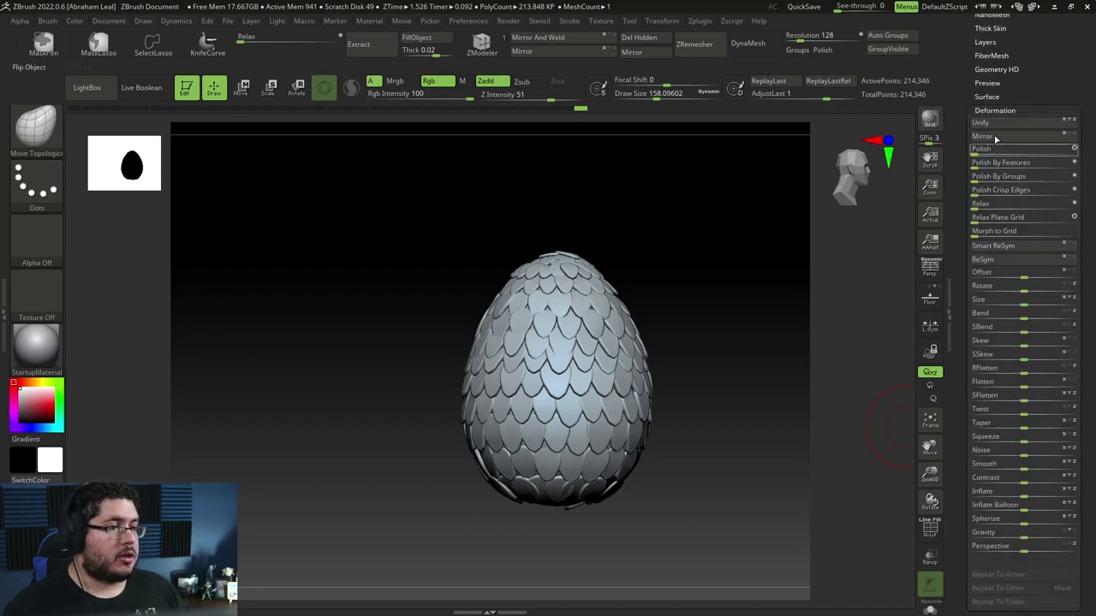
pyautogui.click(1003, 110)
# - Add surface noise to the egg in NoiseMaker with a Noise Scale of about 32.1 and inspect the preview
pyautogui.click(992, 97)
pyautogui.click(989, 109)
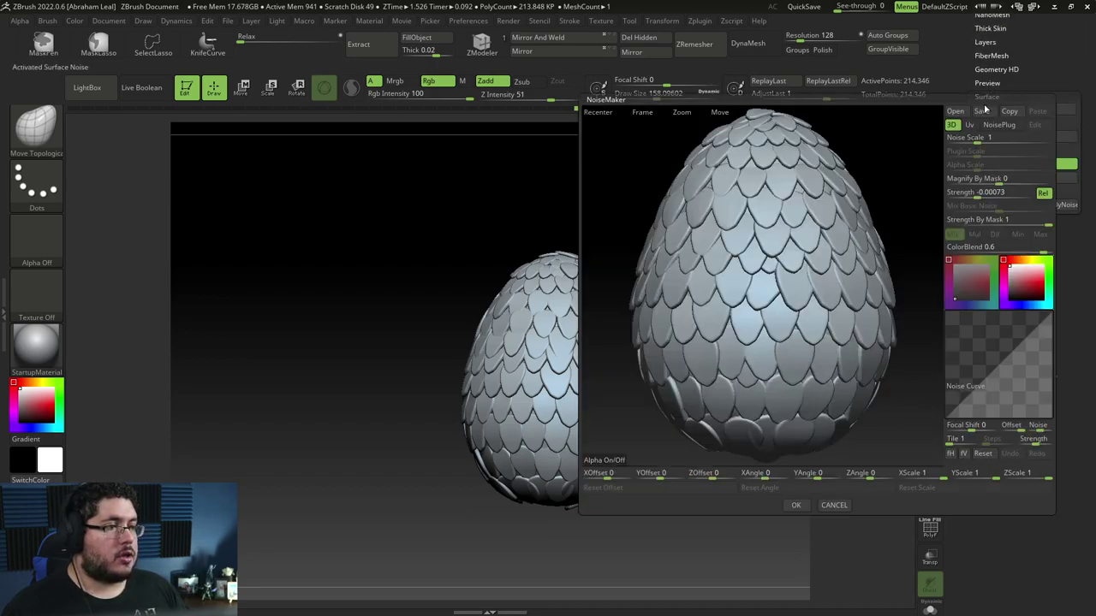
pyautogui.moveTo(976, 139); pyautogui.dragTo(1007, 140)
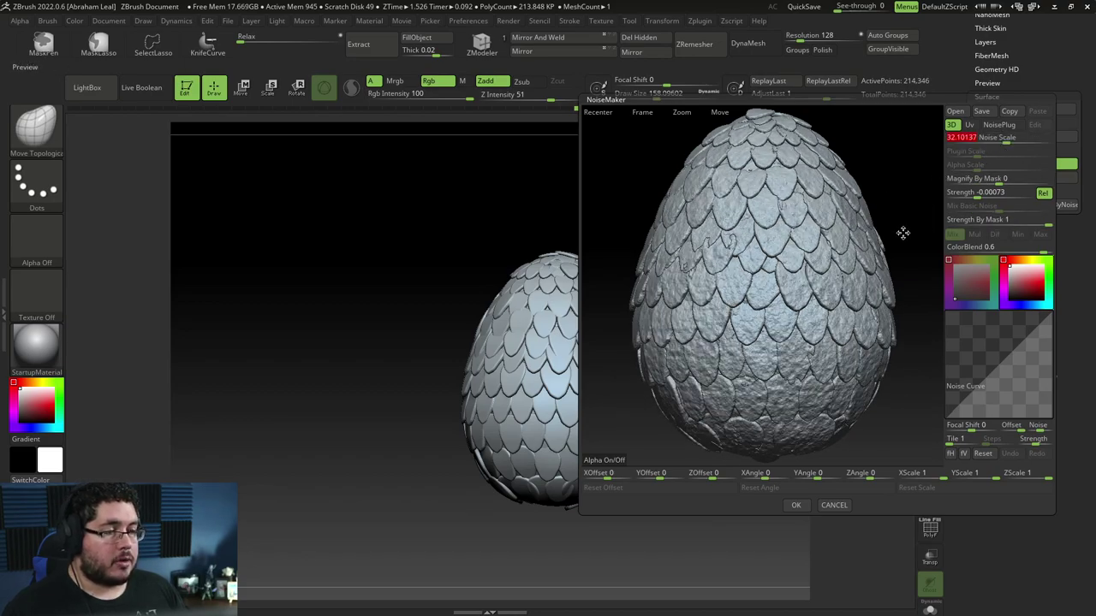
pyautogui.moveTo(885, 208); pyautogui.dragTo(890, 316)
pyautogui.keyDown('alt'); pyautogui.moveTo(901, 419); pyautogui.dragTo(810, 332); pyautogui.keyUp('alt')
pyautogui.moveTo(844, 297); pyautogui.dragTo(837, 275)
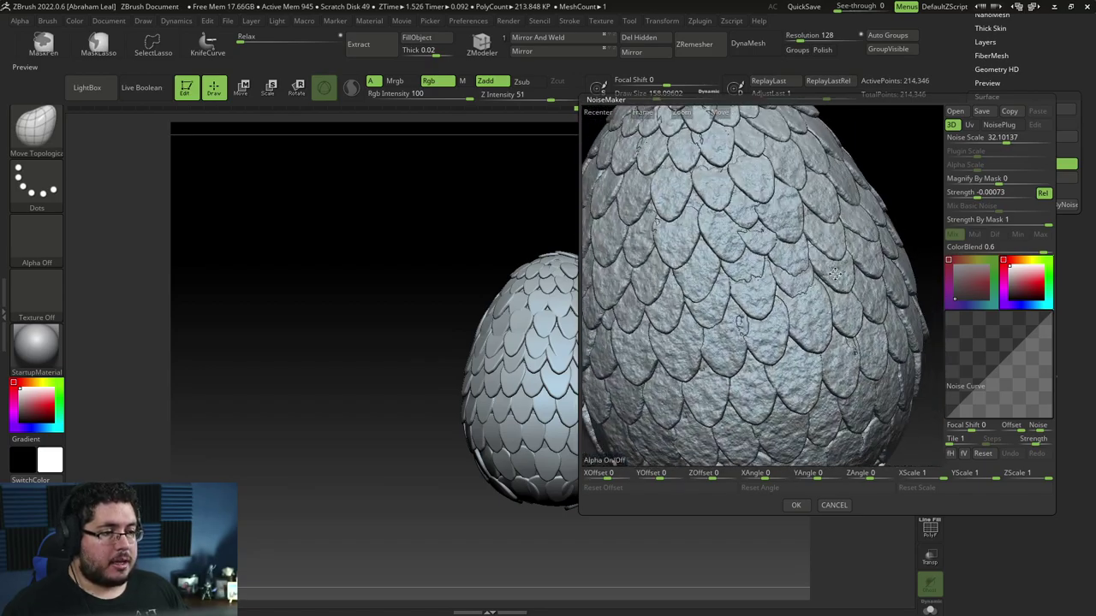
# - Set the noise Strength to 0.00021, reshape the noise curve, increase the Noise Scale and accept the noise
pyautogui.moveTo(977, 196); pyautogui.dragTo(999, 193)
pyautogui.moveTo(985, 377)
pyautogui.mouseDown()
pyautogui.moveTo(969, 363)
pyautogui.moveTo(1028, 401)
pyautogui.moveTo(1027, 373)
pyautogui.moveTo(970, 359)
pyautogui.moveTo(992, 374)
pyautogui.mouseUp()
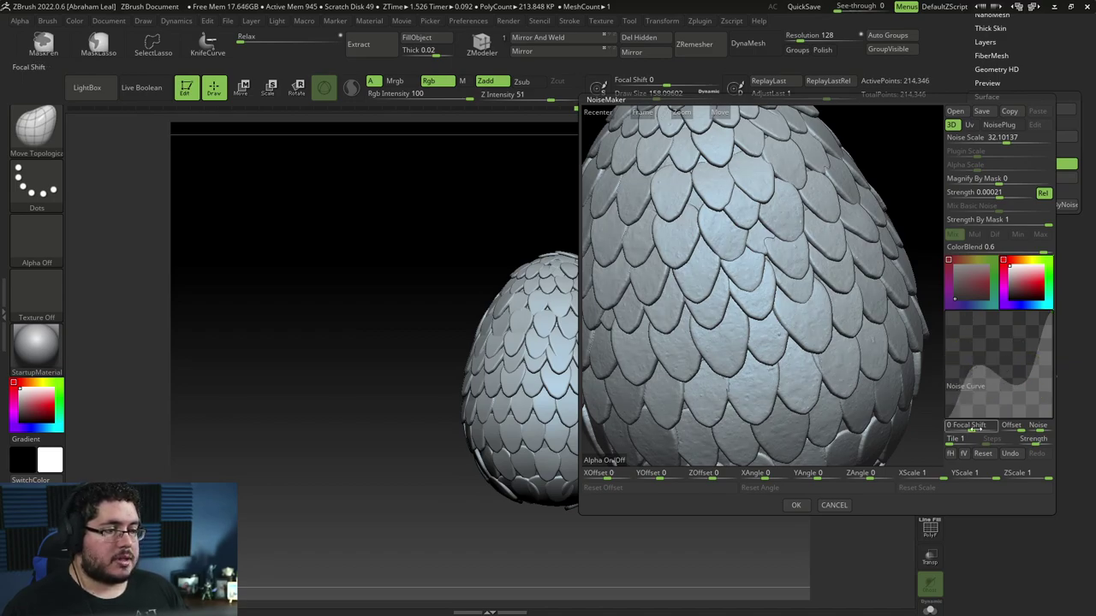
pyautogui.moveTo(1006, 141)
pyautogui.mouseDown()
pyautogui.moveTo(989, 142)
pyautogui.moveTo(1028, 140)
pyautogui.mouseUp()
pyautogui.click(796, 505)
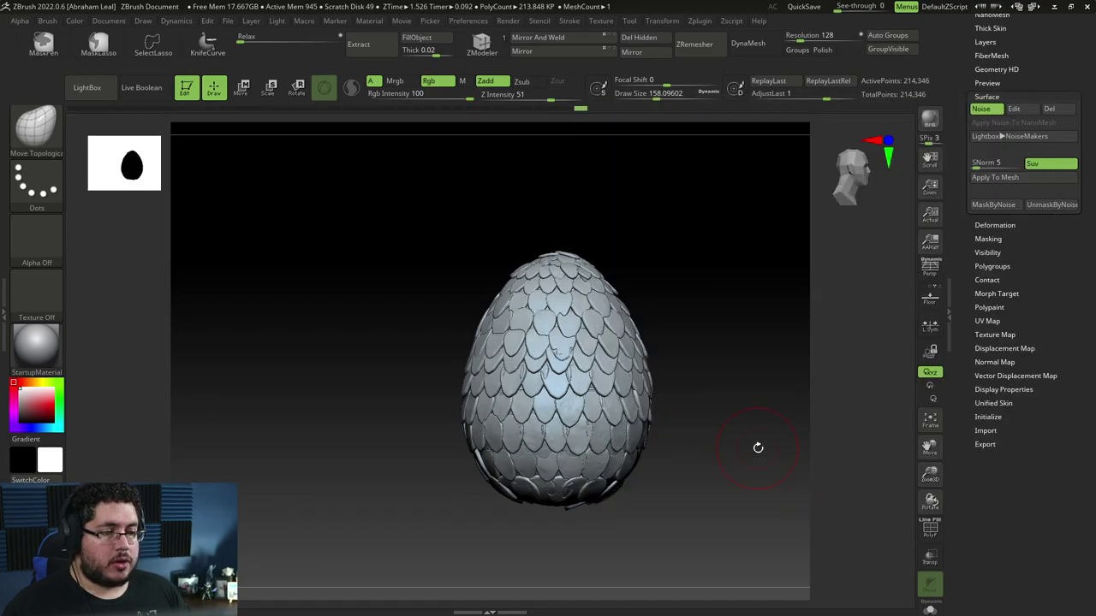
# - Try applying the surface noise to the egg mesh, inspect the scales up close and undo the noise
pyautogui.click(996, 182)
pyautogui.keyDown('alt'); pyautogui.moveTo(790, 280); pyautogui.dragTo(819, 276); pyautogui.keyUp('alt')
pyautogui.hotkey('ctrl', 'z')
pyautogui.hotkey('ctrl', 'z')
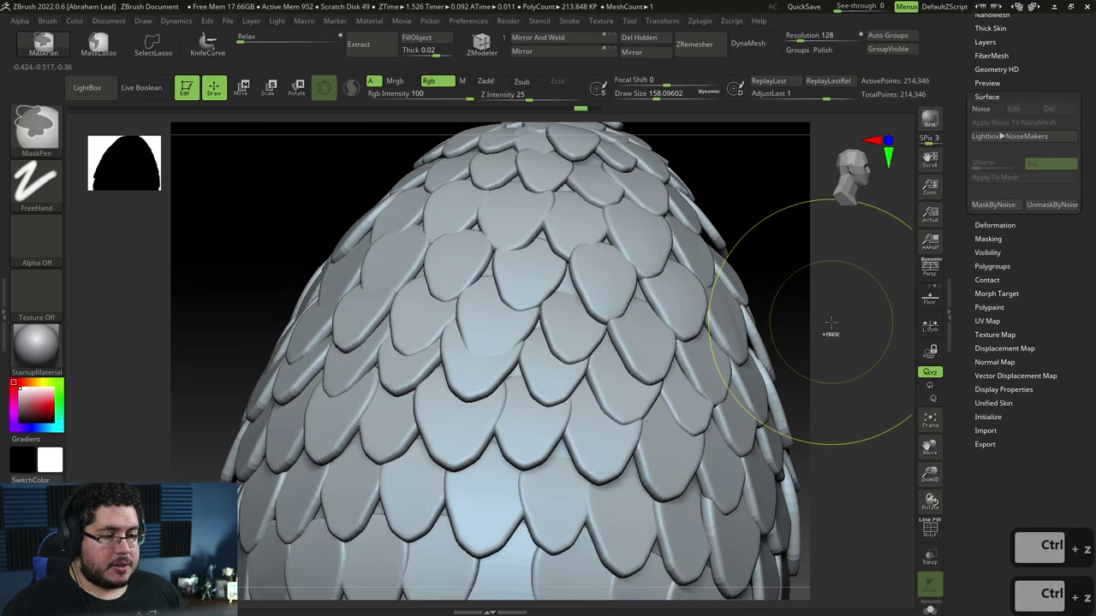
# - Turn surface noise on again for the egg with the default NoiseMaker settings
pyautogui.click(983, 110)
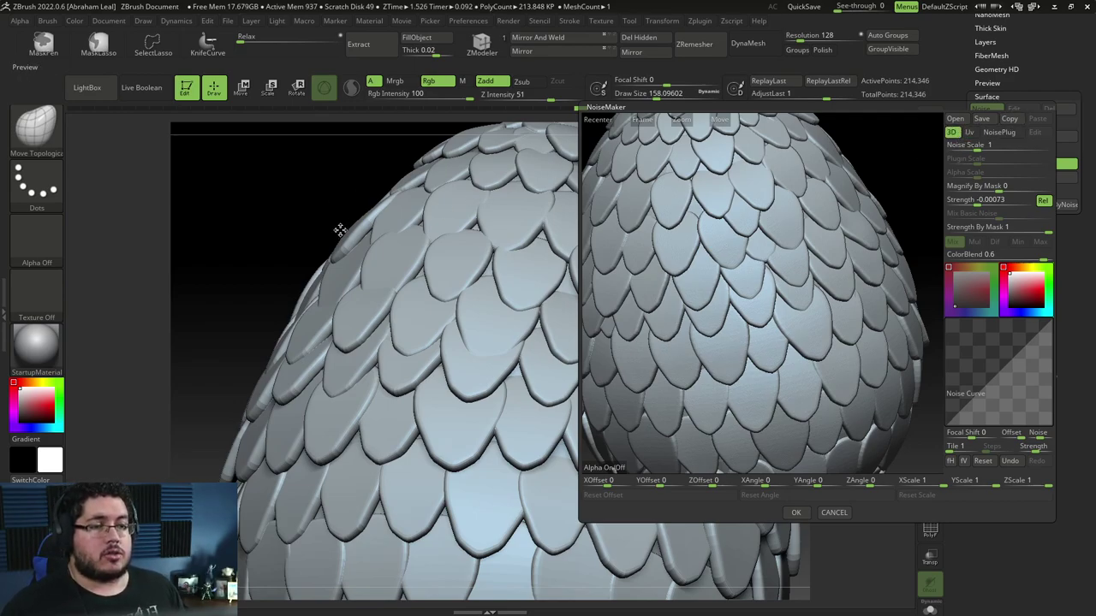
pyautogui.click(793, 516)
pyautogui.keyDown('alt'); pyautogui.moveTo(836, 489); pyautogui.dragTo(787, 391); pyautogui.keyUp('alt')
# - Turn on the polyframe display and step the egg down to its lowest subdivision level
pyautogui.click(930, 529)
pyautogui.moveTo(842, 416); pyautogui.dragTo(755, 342)
pyautogui.hotkey('shift', 'd')
pyautogui.hotkey('shift', 'd')
pyautogui.hotkey('shift', 'd')
pyautogui.hotkey('shift', 'd')
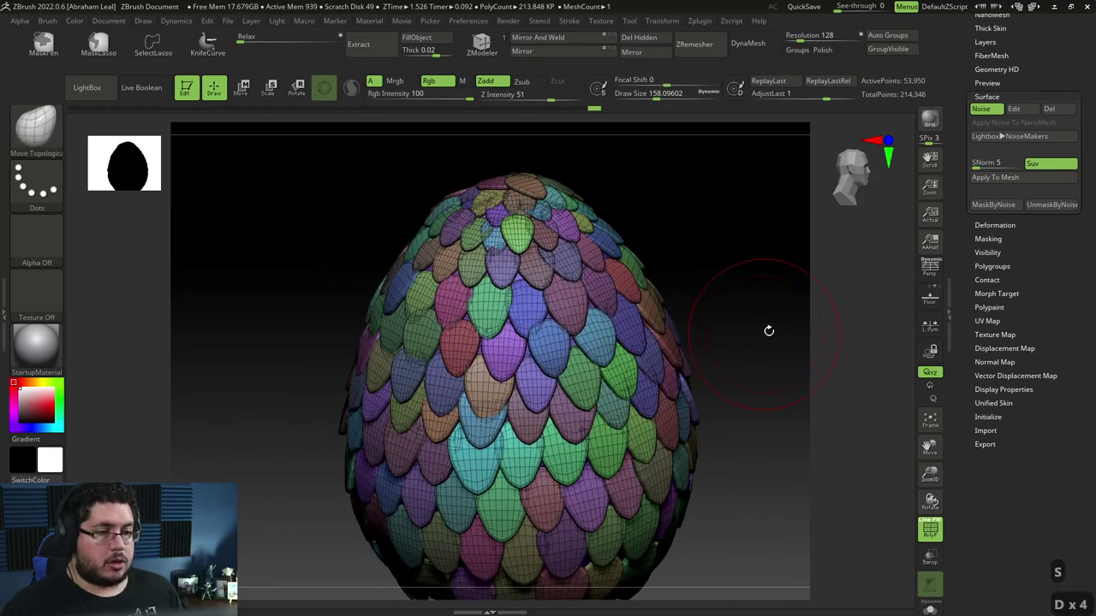
# - Unwrap the egg with UV Master, using Polygroups instead of Symmetry so each scale gets its own UV island
pyautogui.click(699, 21)
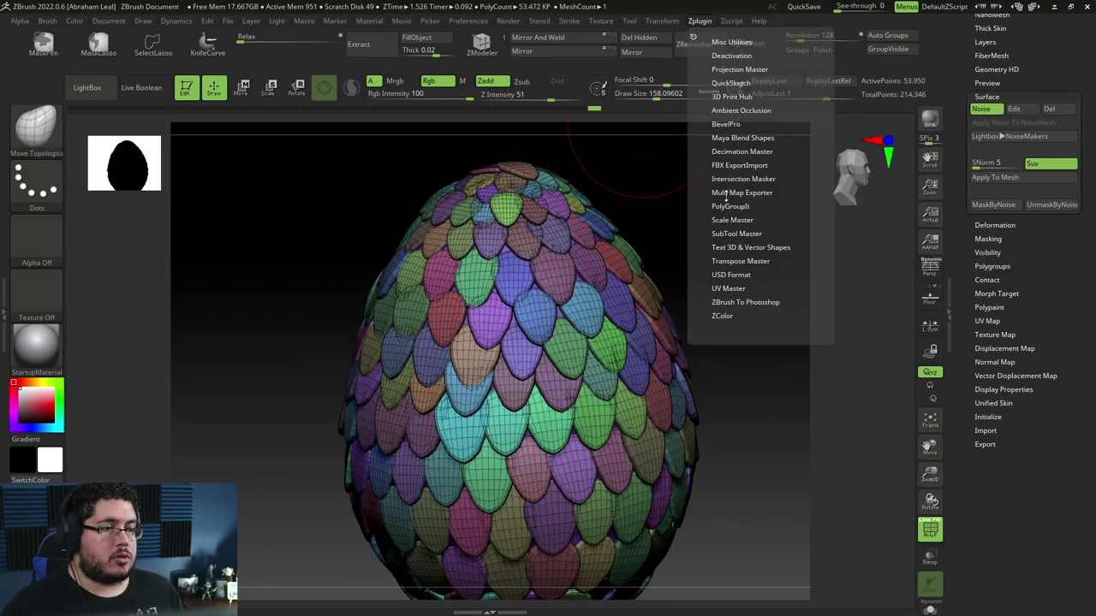
pyautogui.click(724, 286)
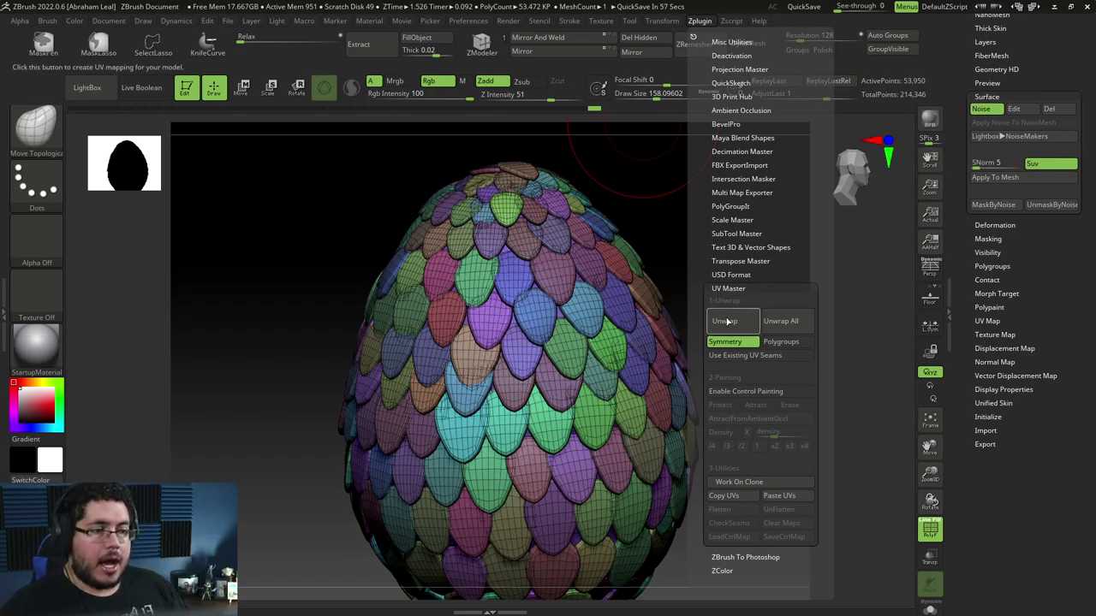
pyautogui.click(770, 343)
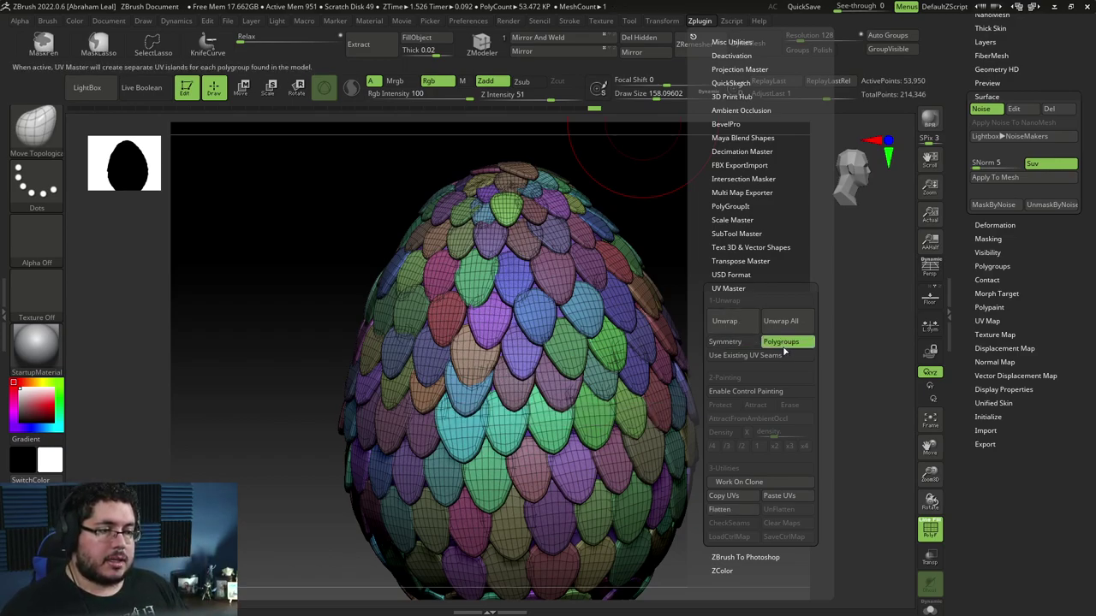
pyautogui.click(733, 322)
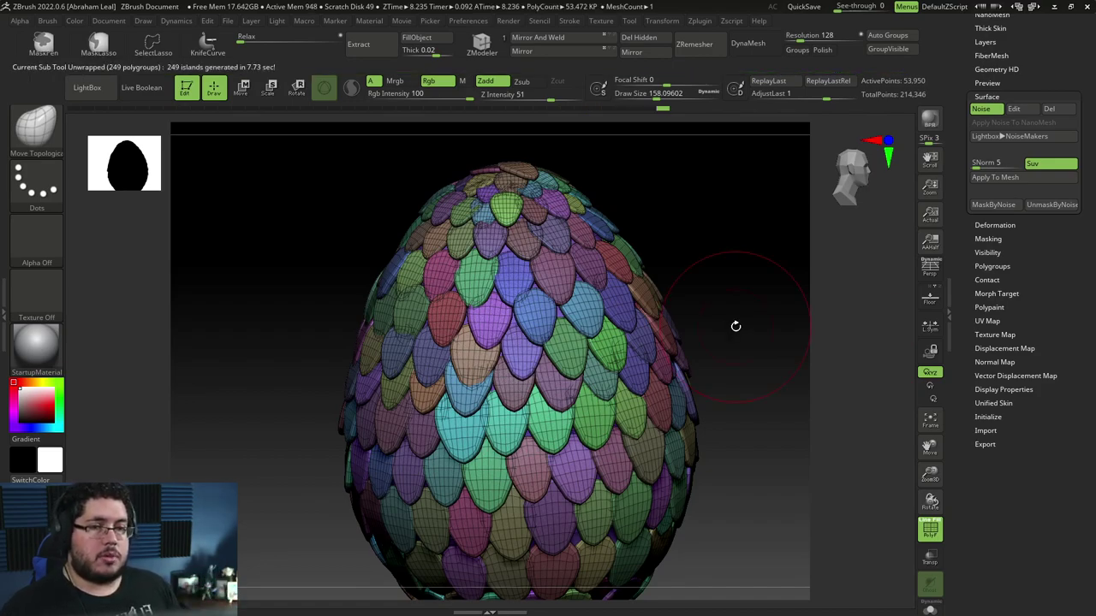
pyautogui.moveTo(738, 324)
pyautogui.mouseDown()
pyautogui.moveTo(739, 299)
pyautogui.moveTo(756, 320)
pyautogui.moveTo(751, 304)
pyautogui.moveTo(750, 326)
pyautogui.mouseUp()
pyautogui.keyDown('ctrl'); pyautogui.moveTo(746, 322); pyautogui.dragTo(720, 391, button='right'); pyautogui.keyUp('ctrl')
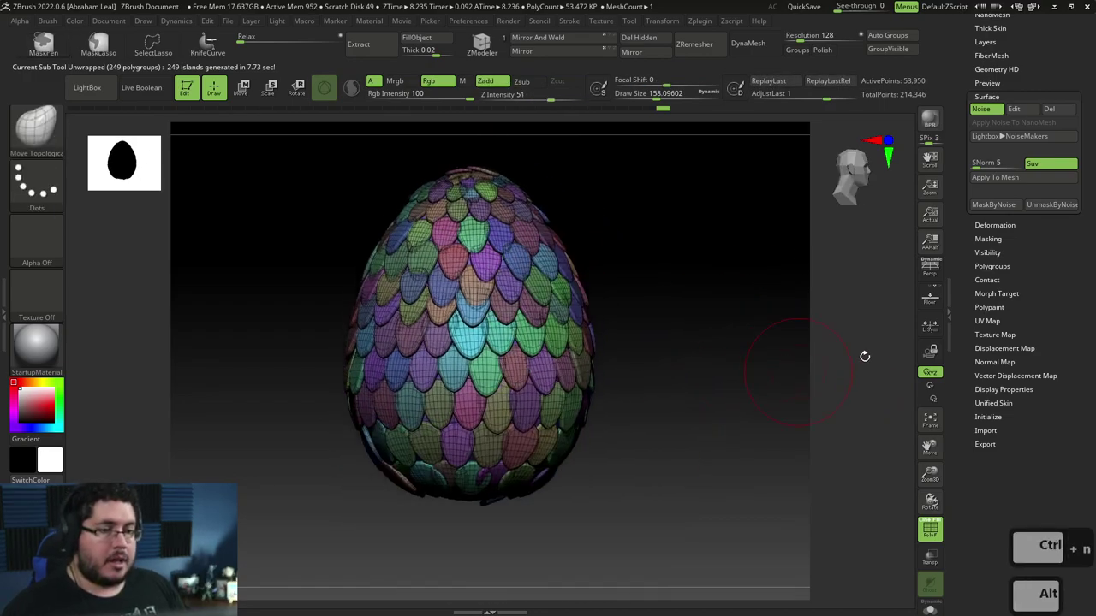
# - Inspect the egg's flattened UV layout with Morph UV, return to the egg shape and turn off the polyframe display
pyautogui.click(987, 321)
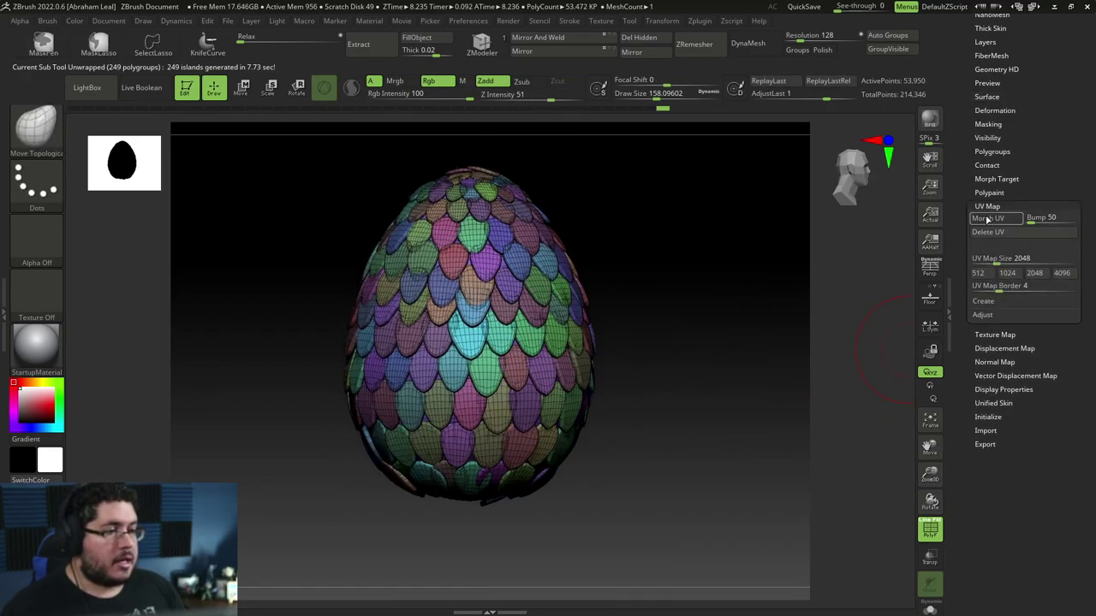
pyautogui.click(987, 219)
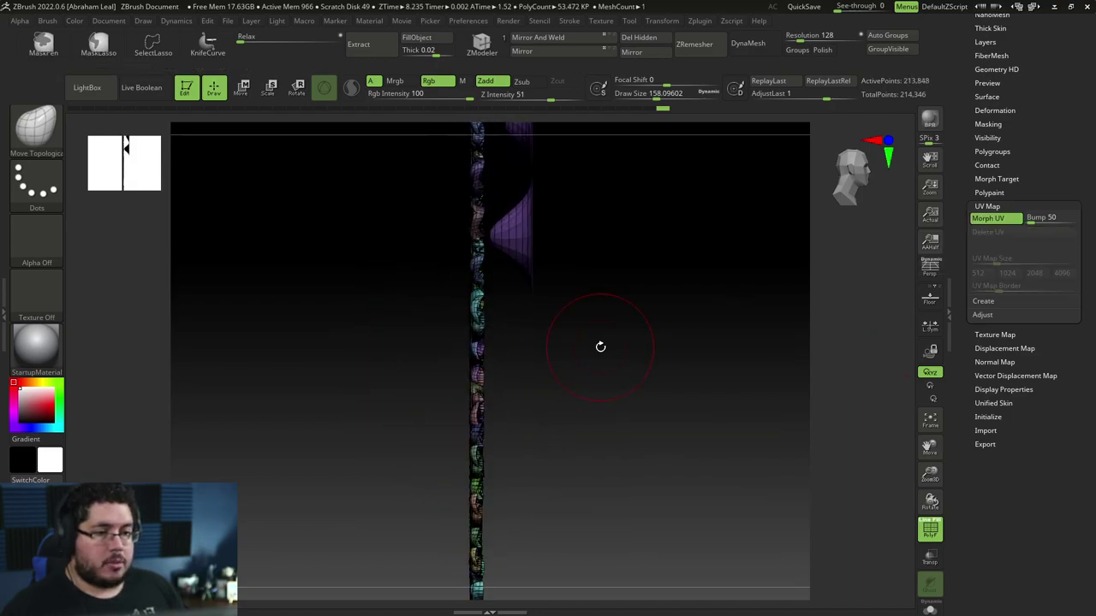
pyautogui.moveTo(745, 335)
pyautogui.keyDown('alt'); pyautogui.mouseDown(button='right')
pyautogui.moveTo(749, 286)
pyautogui.moveTo(743, 351)
pyautogui.mouseUp(button='right'); pyautogui.keyUp('alt')
pyautogui.moveTo(743, 351); pyautogui.dragTo(913, 460)
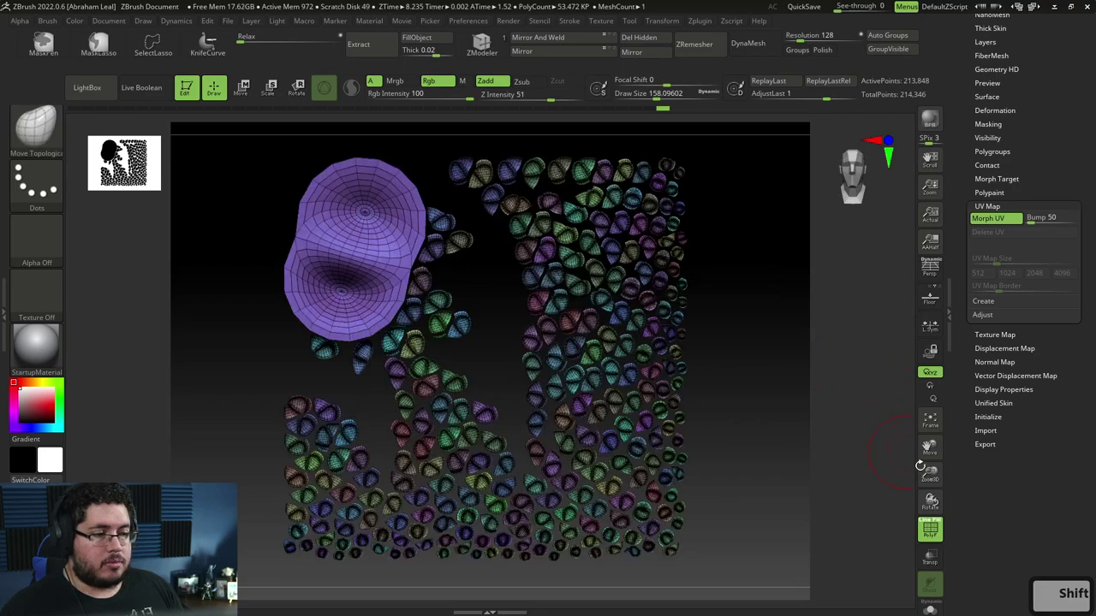
pyautogui.click(995, 221)
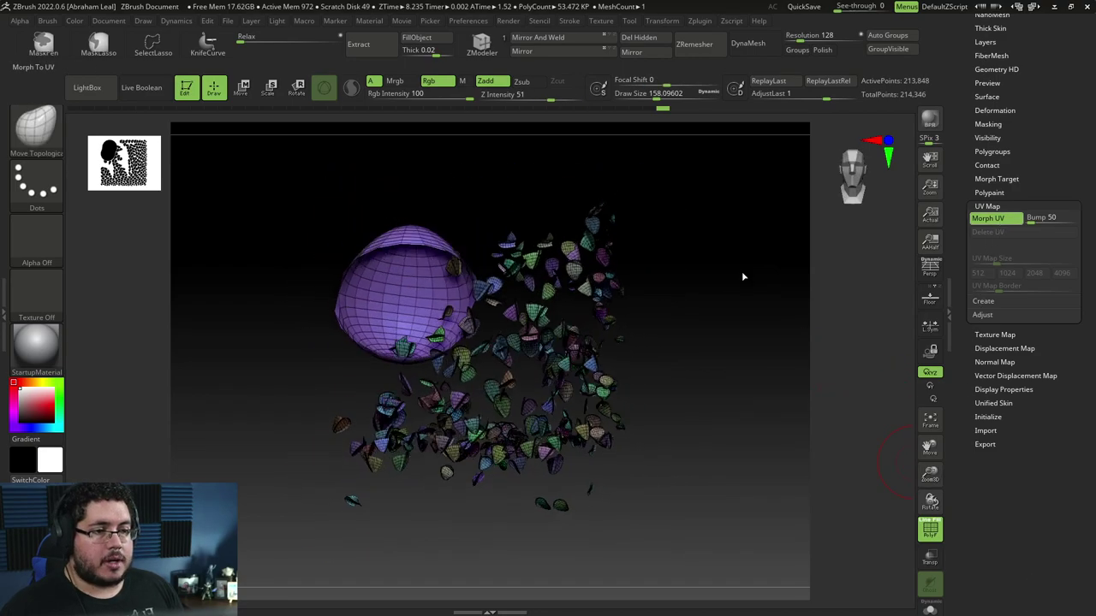
pyautogui.moveTo(725, 321); pyautogui.dragTo(710, 359)
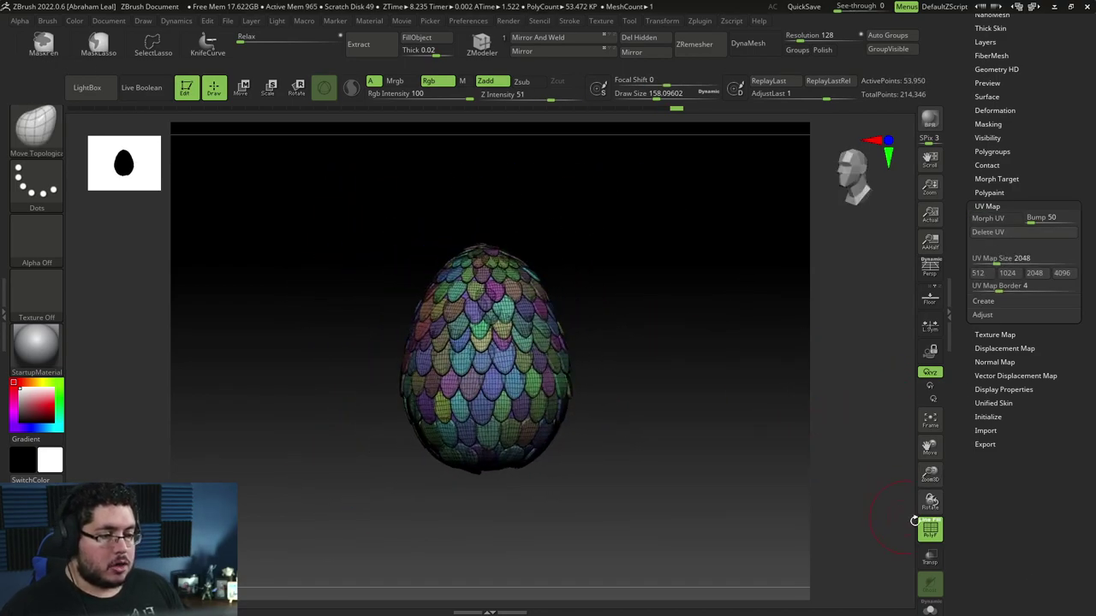
pyautogui.click(928, 528)
pyautogui.click(1008, 204)
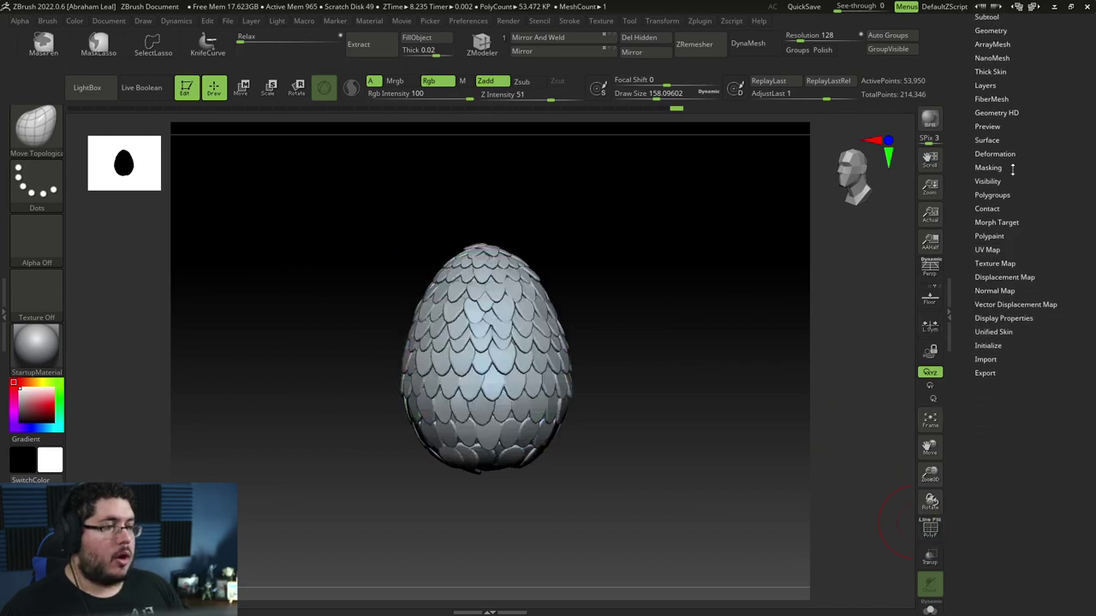
pyautogui.click(988, 140)
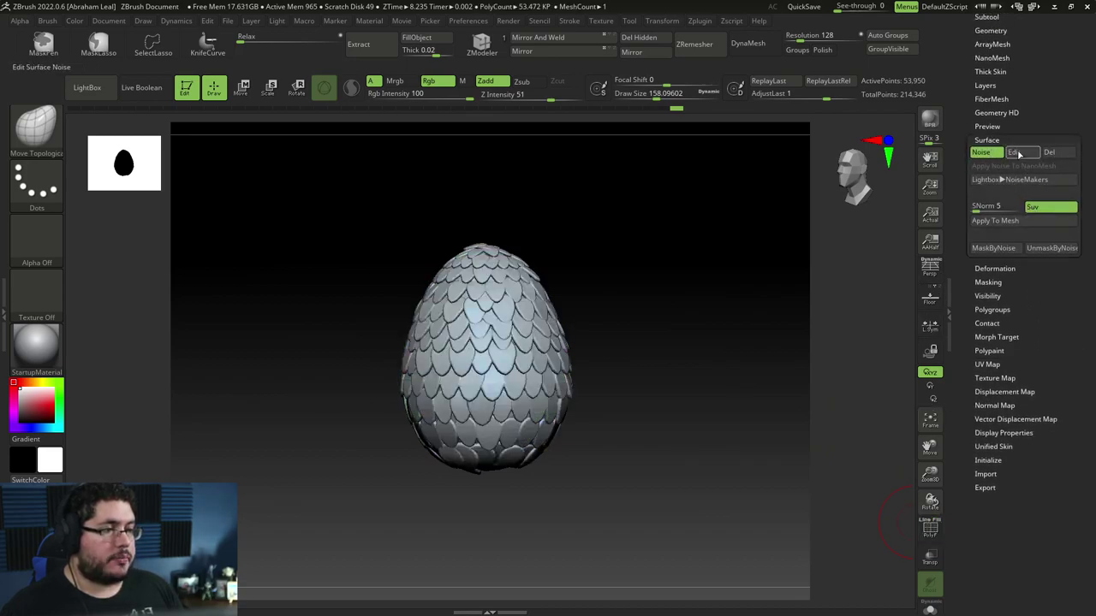
pyautogui.click(1051, 208)
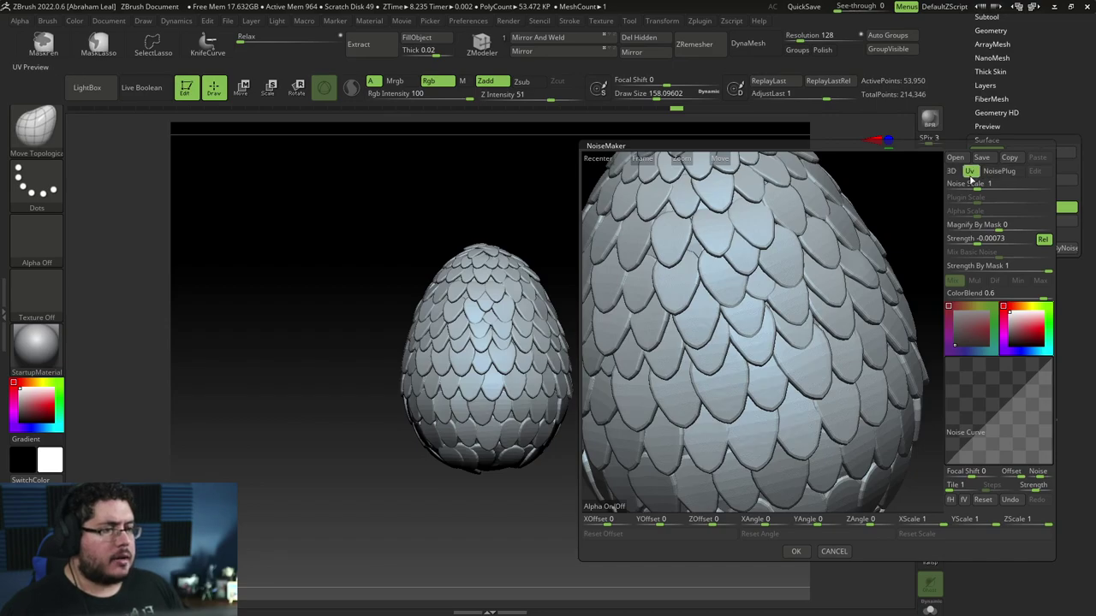
pyautogui.press('alt')
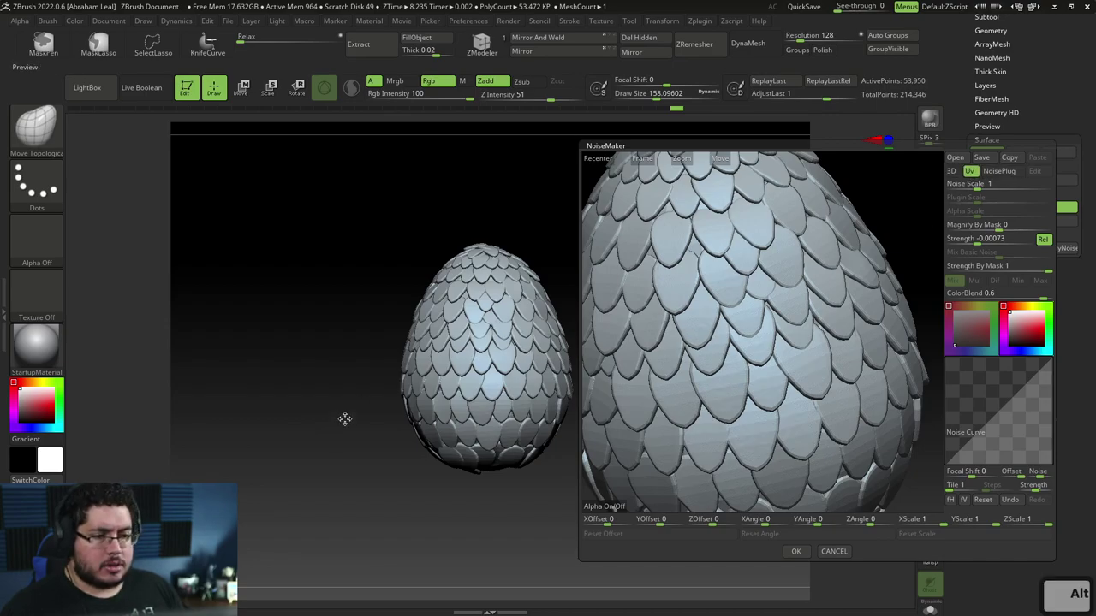
pyautogui.click(818, 553)
# - Add a subdivision level to the egg and switch its surface noise to UV mode with a Noise Scale of 3.72469
pyautogui.moveTo(743, 392); pyautogui.dragTo(713, 336)
pyautogui.hotkey('ctrl', 'd')
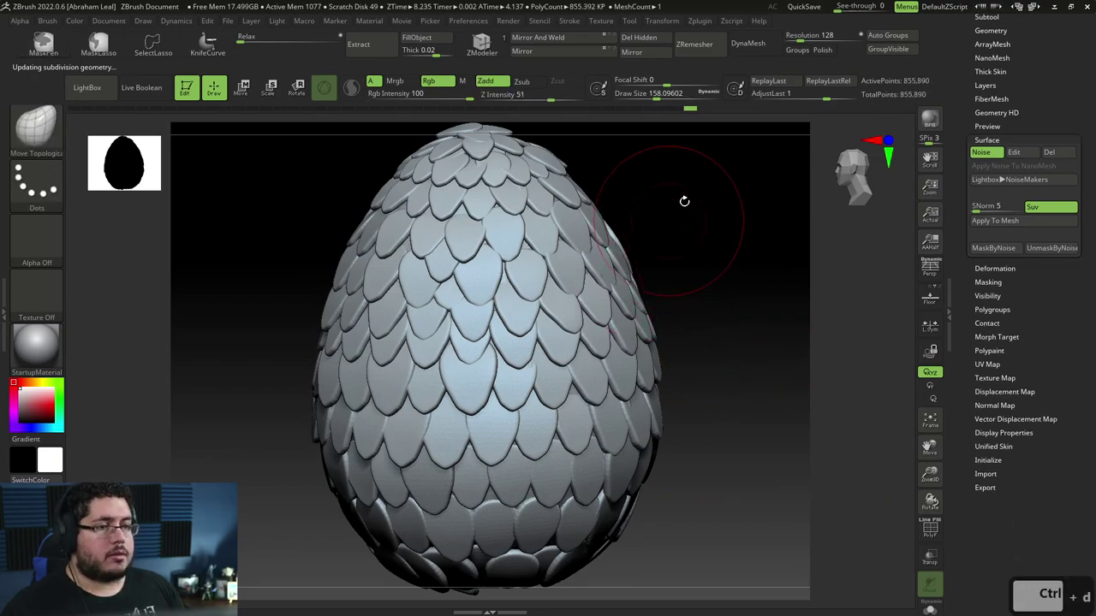
pyautogui.moveTo(1020, 82); pyautogui.dragTo(1019, 99)
pyautogui.click(1013, 171)
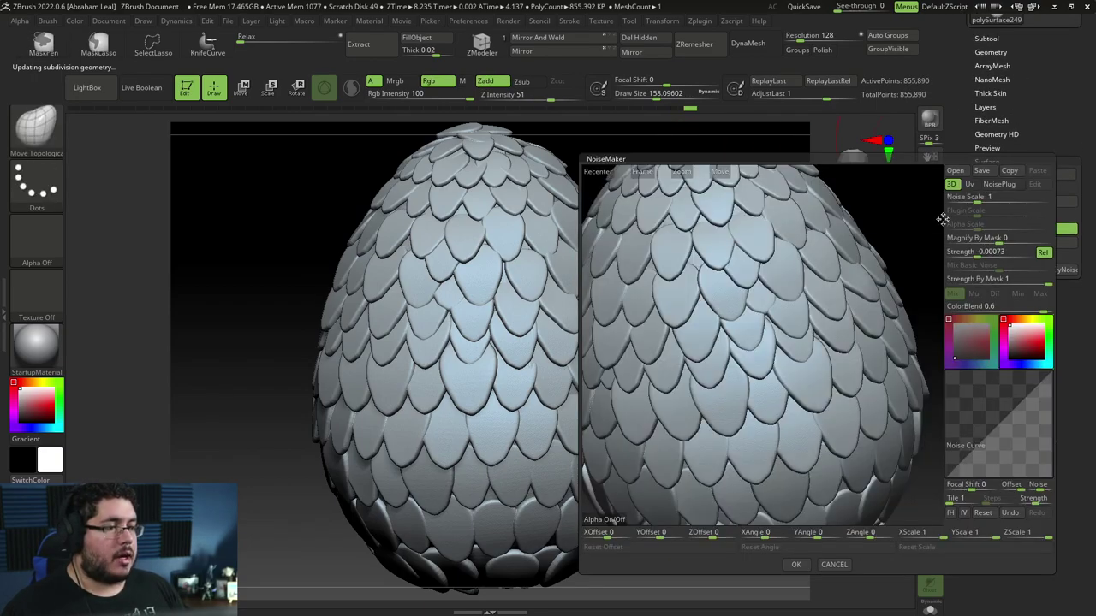
pyautogui.click(970, 184)
pyautogui.moveTo(978, 200); pyautogui.dragTo(983, 199)
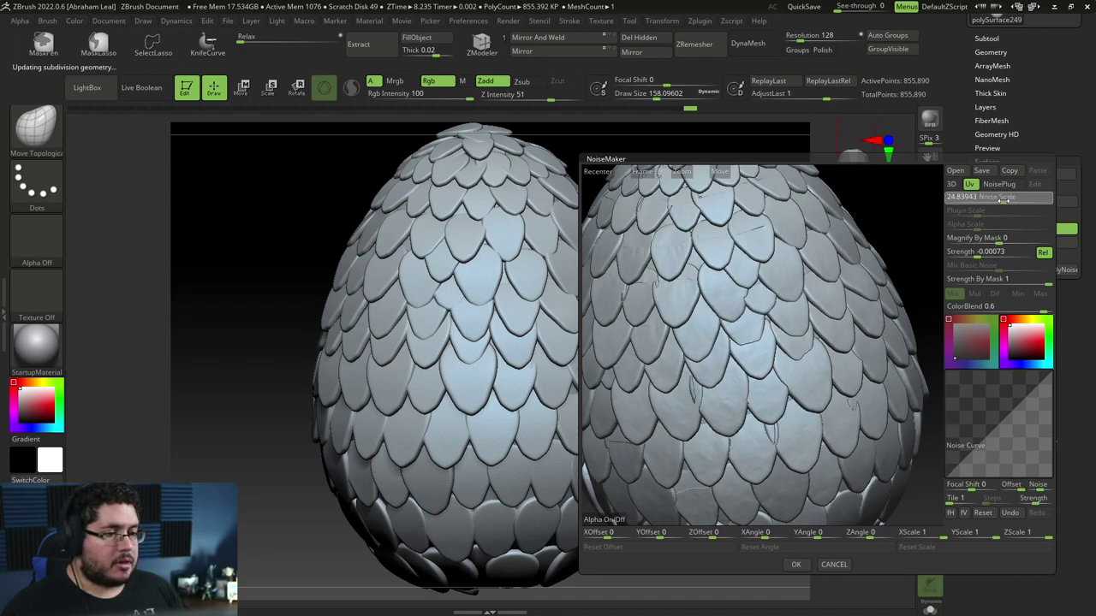
pyautogui.moveTo(993, 199); pyautogui.dragTo(976, 210)
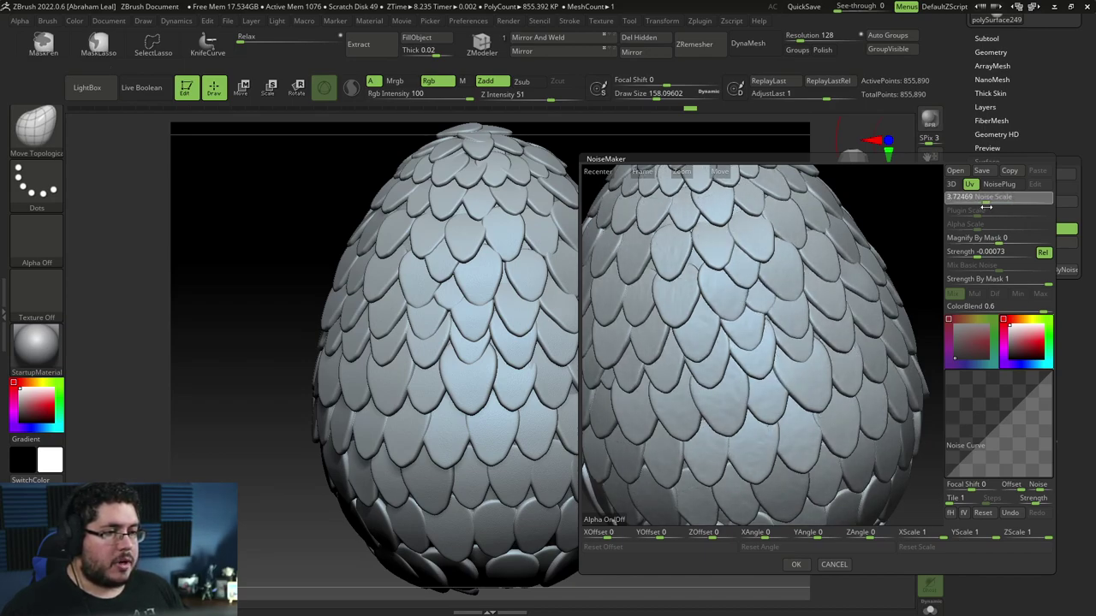
# - Set the noise Strength to 0.00521 and accept the UV-based noise
pyautogui.click(981, 252)
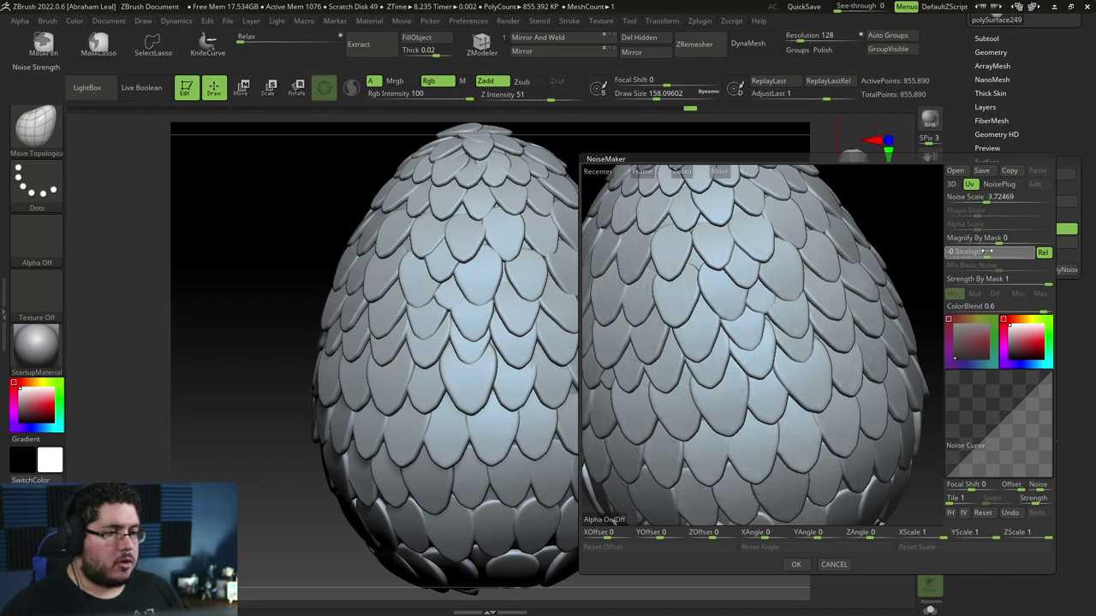
pyautogui.moveTo(1007, 249); pyautogui.dragTo(1006, 246)
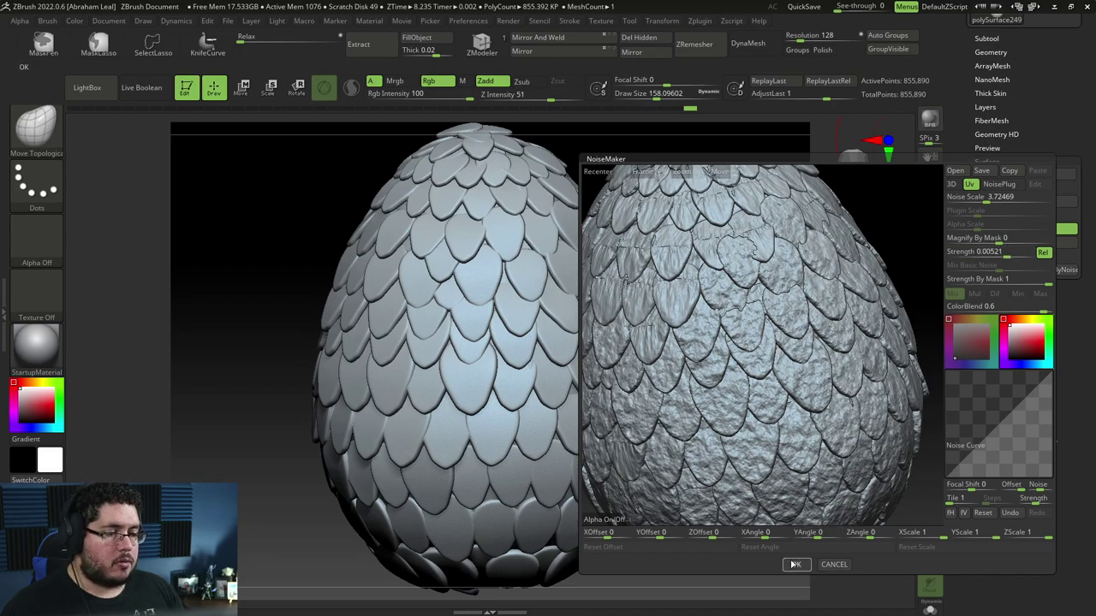
pyautogui.click(795, 564)
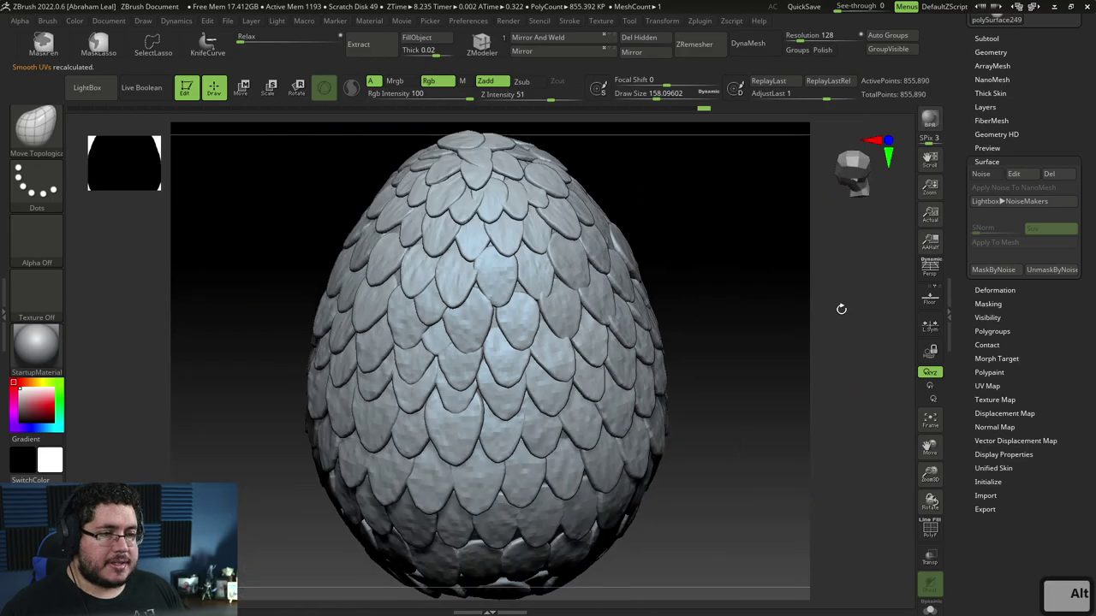
# - Inspect the noise applied to the scales up close and undo its application to the mesh
pyautogui.moveTo(785, 414); pyautogui.dragTo(853, 360)
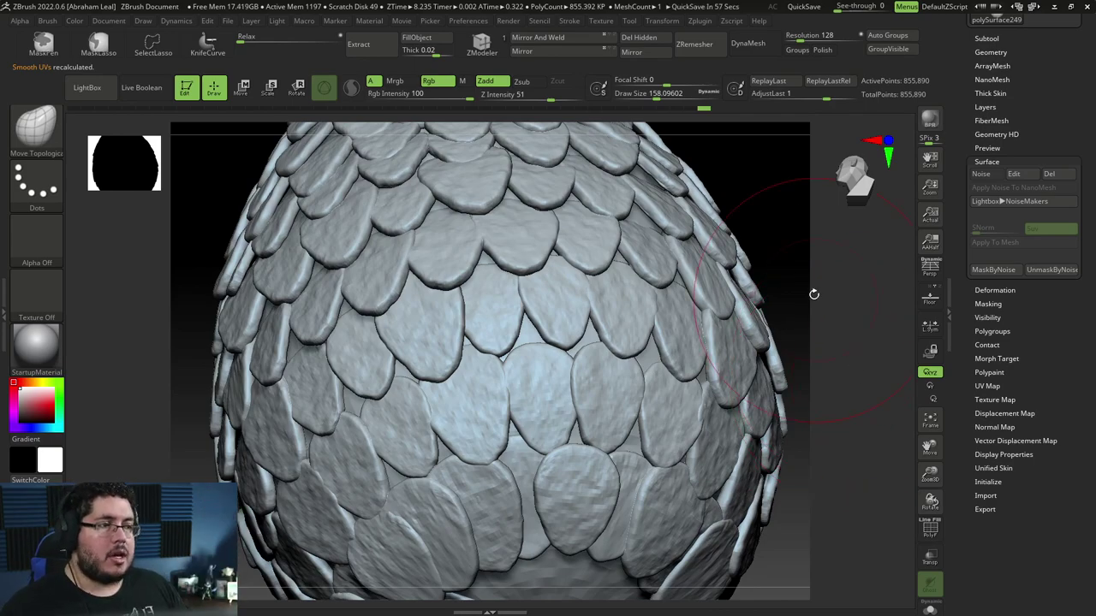
pyautogui.moveTo(814, 297); pyautogui.dragTo(817, 369)
pyautogui.hotkey('ctrl', 'z')
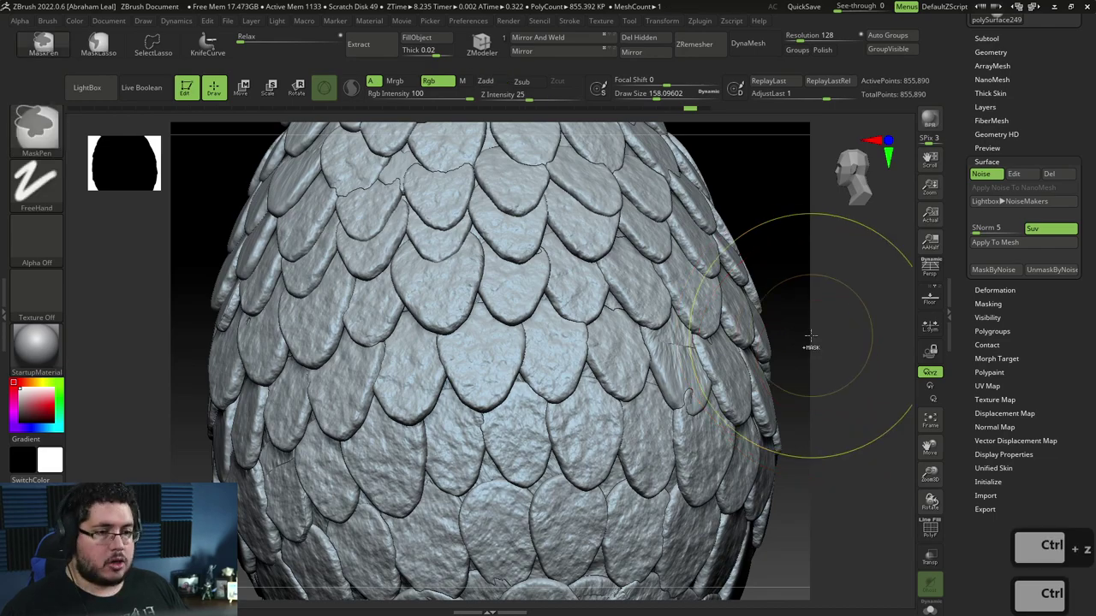
# - Subdivide the egg once more and apply the surface noise to the denser mesh
pyautogui.hotkey('ctrl', 'd')
pyautogui.moveTo(832, 365)
pyautogui.mouseDown()
pyautogui.moveTo(842, 379)
pyautogui.moveTo(834, 358)
pyautogui.mouseUp()
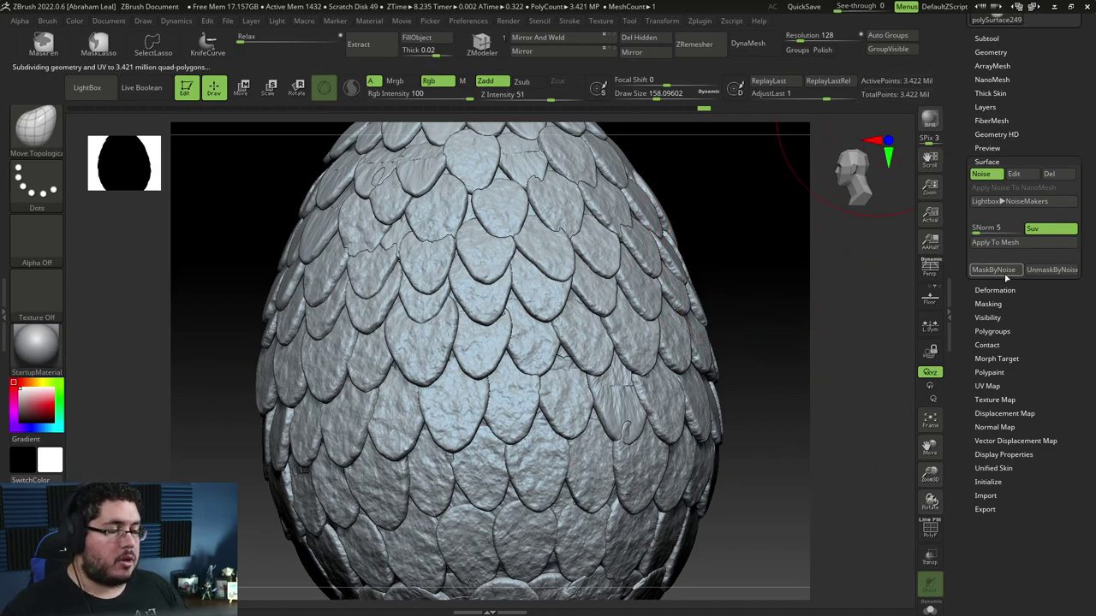
pyautogui.click(995, 242)
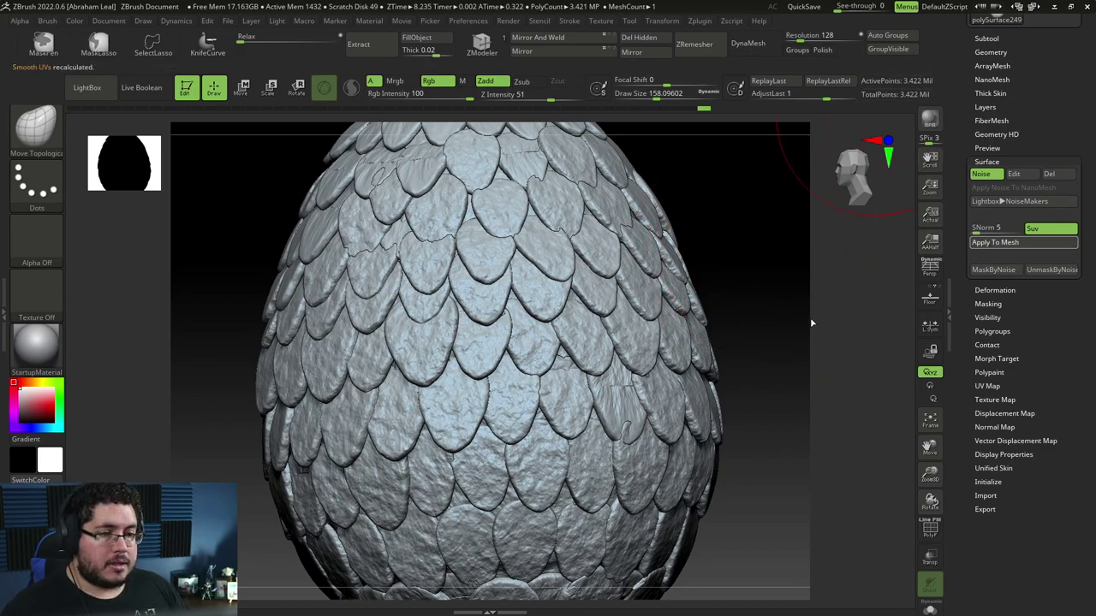
pyautogui.moveTo(790, 327); pyautogui.dragTo(786, 357)
pyautogui.keyDown('alt'); pyautogui.moveTo(767, 414); pyautogui.dragTo(724, 342); pyautogui.keyUp('alt')
# - Reshape scales around the egg's middle and sides using the Move Topological brush at a draw size of about 256
pyautogui.press('b')
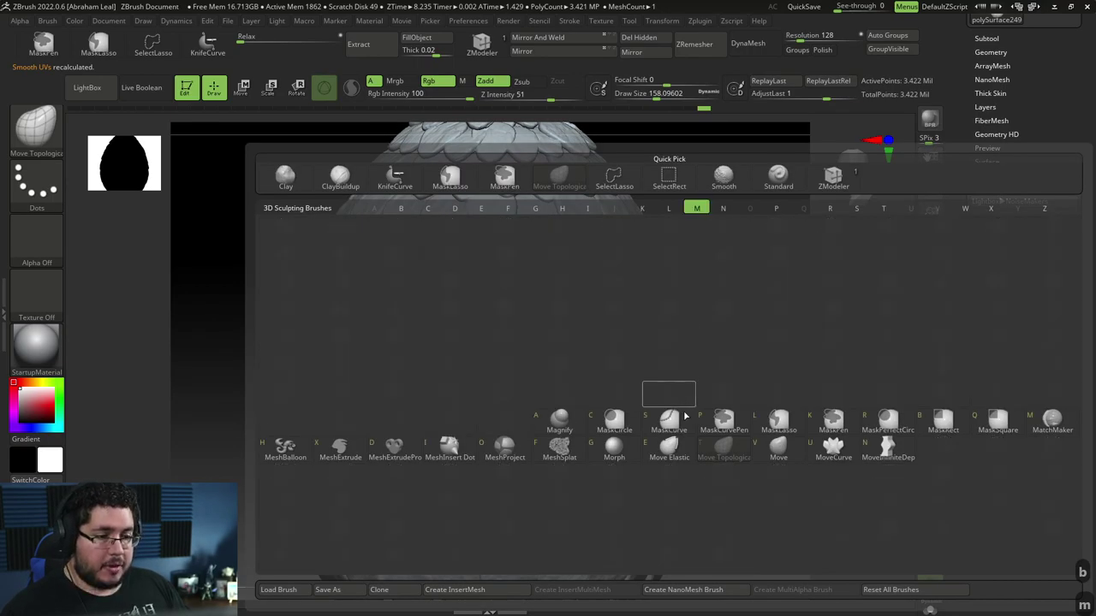
pyautogui.click(725, 460)
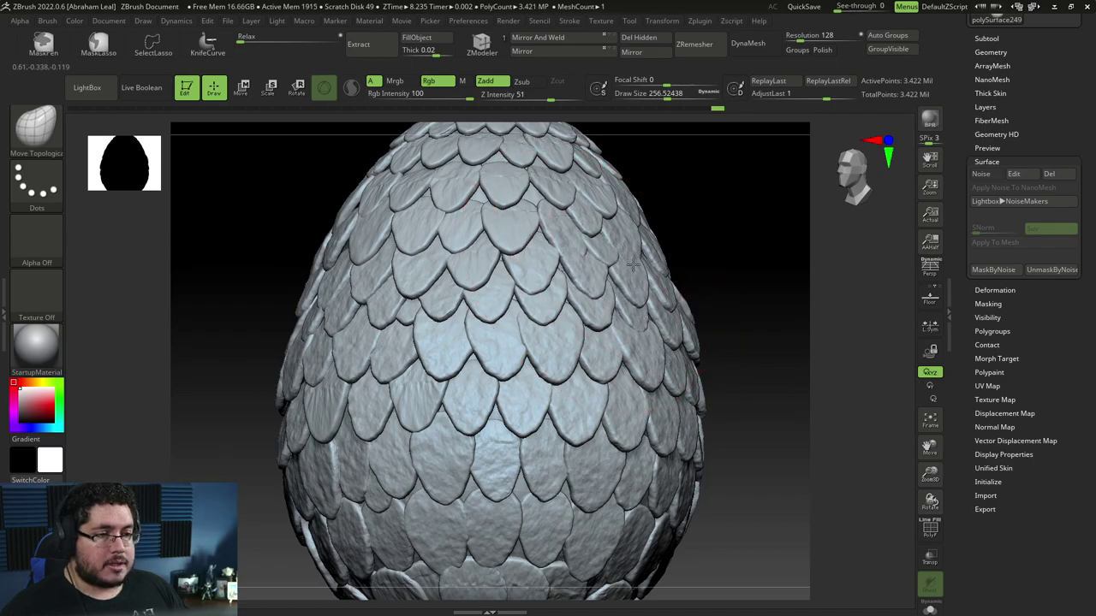
pyautogui.moveTo(747, 281); pyautogui.dragTo(716, 276)
pyautogui.keyDown('alt'); pyautogui.moveTo(732, 480); pyautogui.dragTo(816, 436); pyautogui.keyUp('alt')
pyautogui.keyDown('alt'); pyautogui.moveTo(454, 473); pyautogui.dragTo(439, 473); pyautogui.keyUp('alt')
pyautogui.moveTo(438, 473); pyautogui.dragTo(612, 330, button='right')
pyautogui.moveTo(660, 298); pyautogui.dragTo(568, 253, button='right')
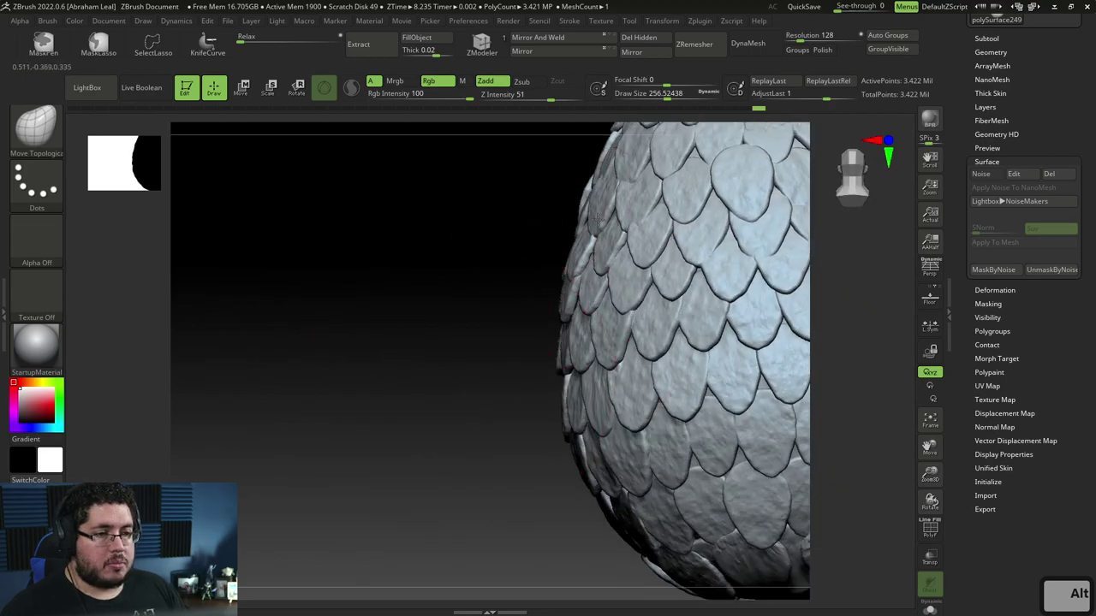
pyautogui.moveTo(477, 247); pyautogui.dragTo(192, 445, button='right')
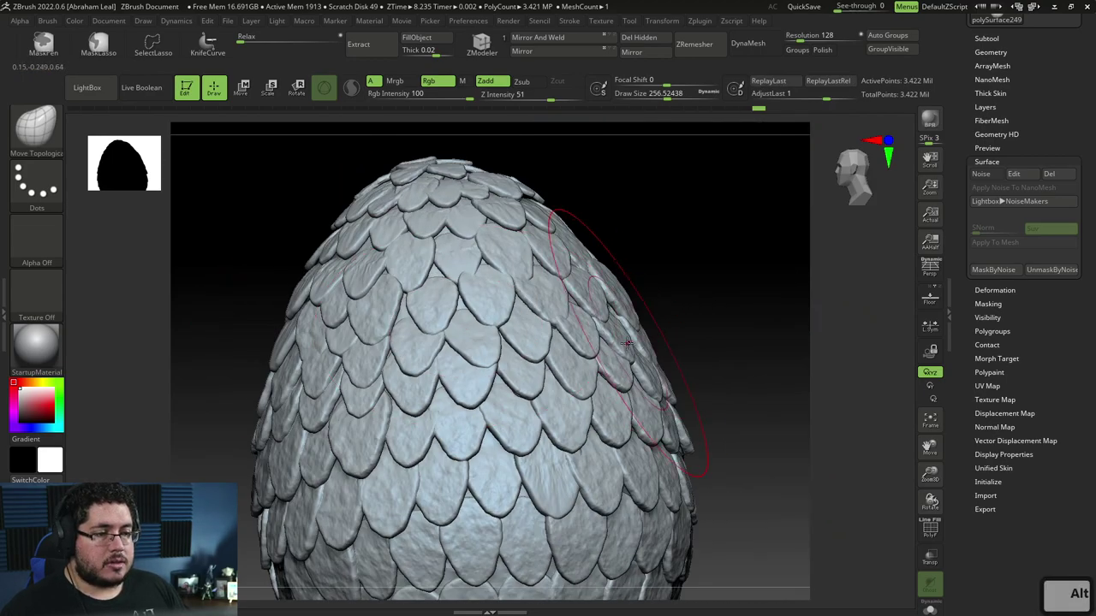
# - Adjust the placement of scales on the egg's upper half, reducing the Move Topological draw size to about 154
pyautogui.moveTo(630, 341); pyautogui.dragTo(657, 306, button='right')
pyautogui.press('space')
pyautogui.moveTo(548, 301); pyautogui.dragTo(535, 341, button='right')
pyautogui.press('space')
pyautogui.moveTo(599, 283)
pyautogui.mouseDown(button='right')
pyautogui.moveTo(651, 254)
pyautogui.moveTo(597, 269)
pyautogui.mouseUp(button='right')
pyautogui.press('space')
pyautogui.moveTo(596, 270); pyautogui.dragTo(586, 257)
pyautogui.moveTo(655, 261); pyautogui.dragTo(590, 268, button='right')
pyautogui.moveTo(693, 224)
pyautogui.keyDown('ctrl'); pyautogui.mouseDown(button='right')
pyautogui.moveTo(731, 237)
pyautogui.moveTo(762, 282)
pyautogui.mouseUp(button='right'); pyautogui.keyUp('ctrl')
pyautogui.press('space')
pyautogui.moveTo(764, 257); pyautogui.dragTo(771, 257)
pyautogui.moveTo(762, 261)
pyautogui.keyDown('alt'); pyautogui.mouseDown(button='right')
pyautogui.moveTo(740, 284)
pyautogui.moveTo(743, 318)
pyautogui.mouseUp(button='right'); pyautogui.keyUp('alt')
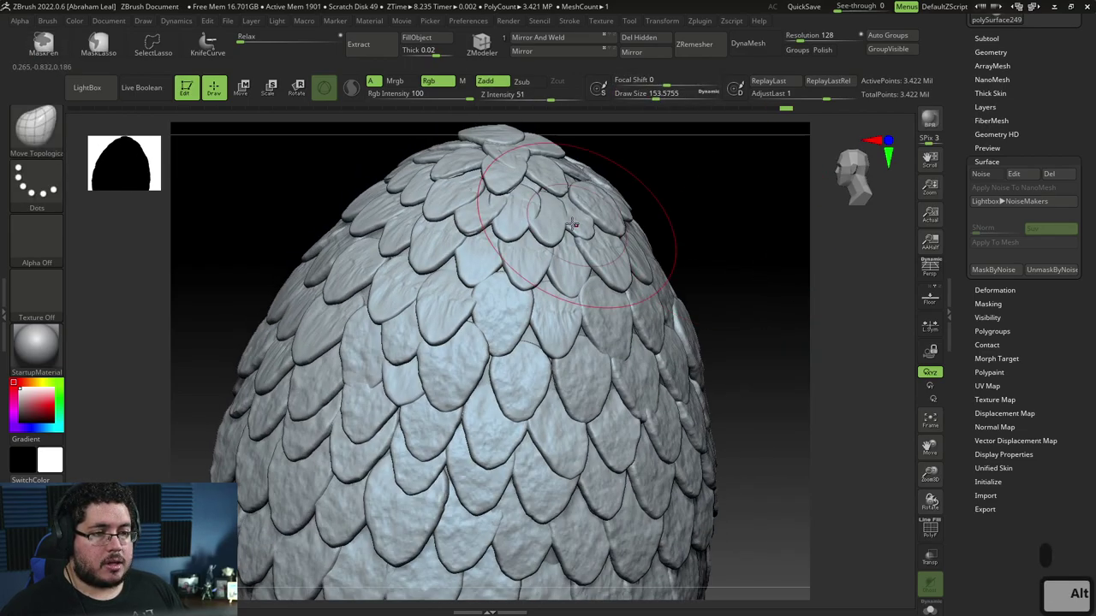
# - Set the draw size to about 140 and reposition the small overlapping scales around the egg's tip
pyautogui.press('space')
pyautogui.moveTo(557, 213); pyautogui.dragTo(552, 213)
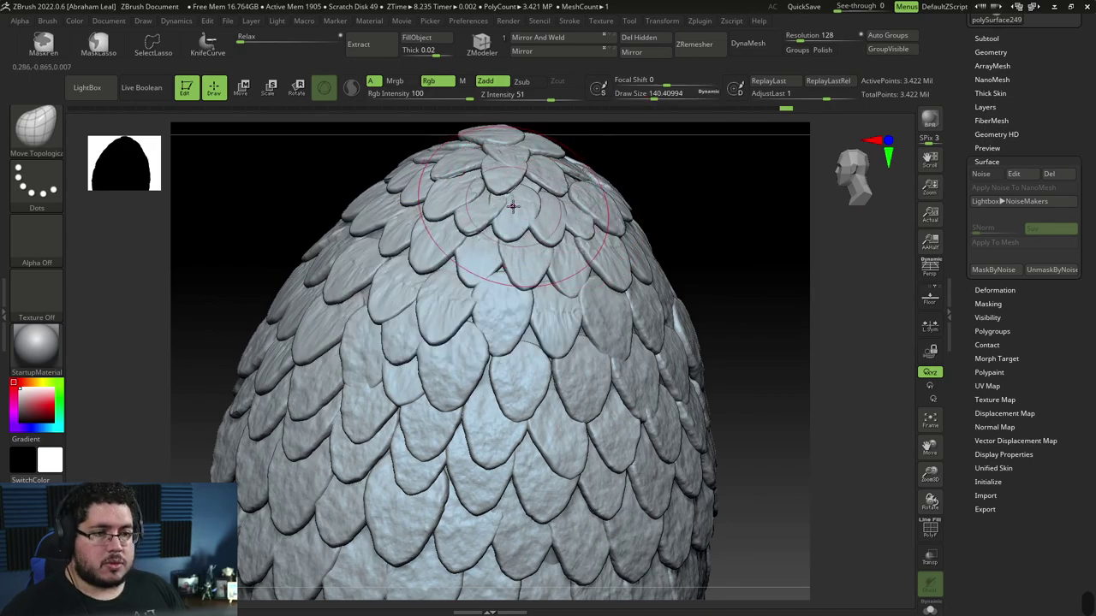
pyautogui.moveTo(628, 177); pyautogui.dragTo(540, 214, button='right')
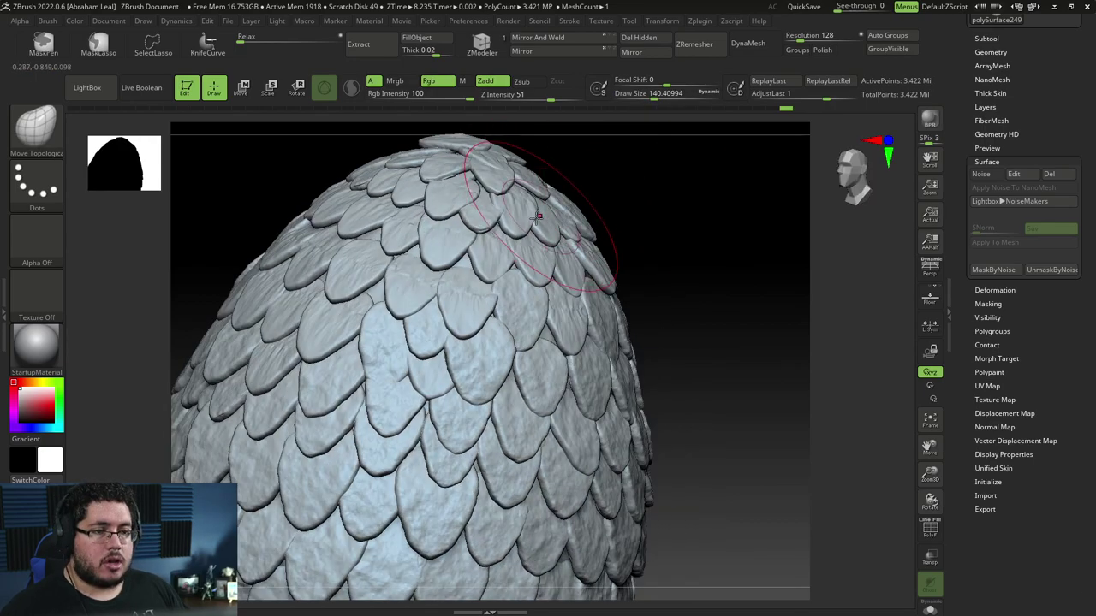
pyautogui.moveTo(621, 190); pyautogui.dragTo(691, 248, button='right')
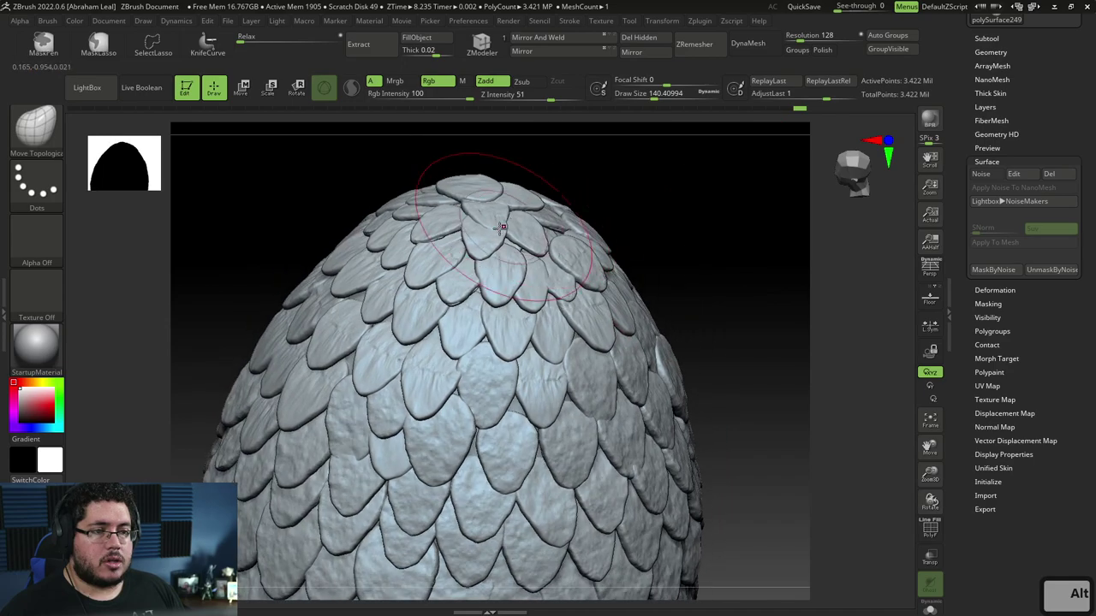
pyautogui.moveTo(673, 178); pyautogui.dragTo(677, 152, button='right')
pyautogui.keyDown('alt'); pyautogui.moveTo(747, 182); pyautogui.dragTo(679, 251, button='right'); pyautogui.keyUp('alt')
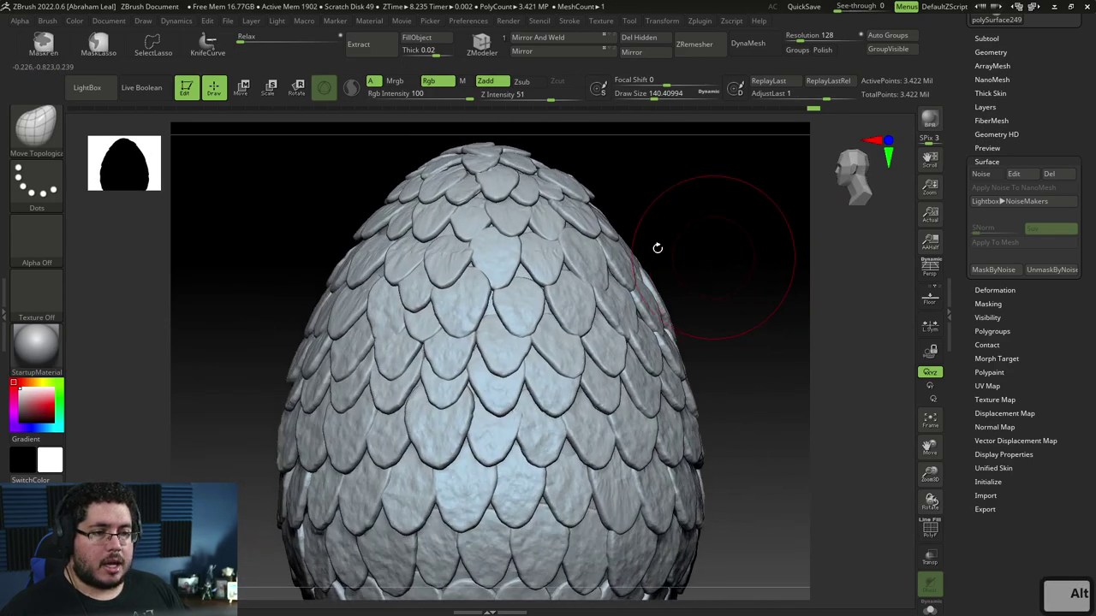
# - Nudge individual scales across the egg's midsection to vary their overlaps with Move Topological
pyautogui.keyDown('alt'); pyautogui.moveTo(648, 180); pyautogui.dragTo(708, 246, button='right'); pyautogui.keyUp('alt')
pyautogui.keyDown('alt'); pyautogui.moveTo(708, 245); pyautogui.dragTo(749, 259); pyautogui.keyUp('alt')
pyautogui.moveTo(544, 336); pyautogui.dragTo(474, 339)
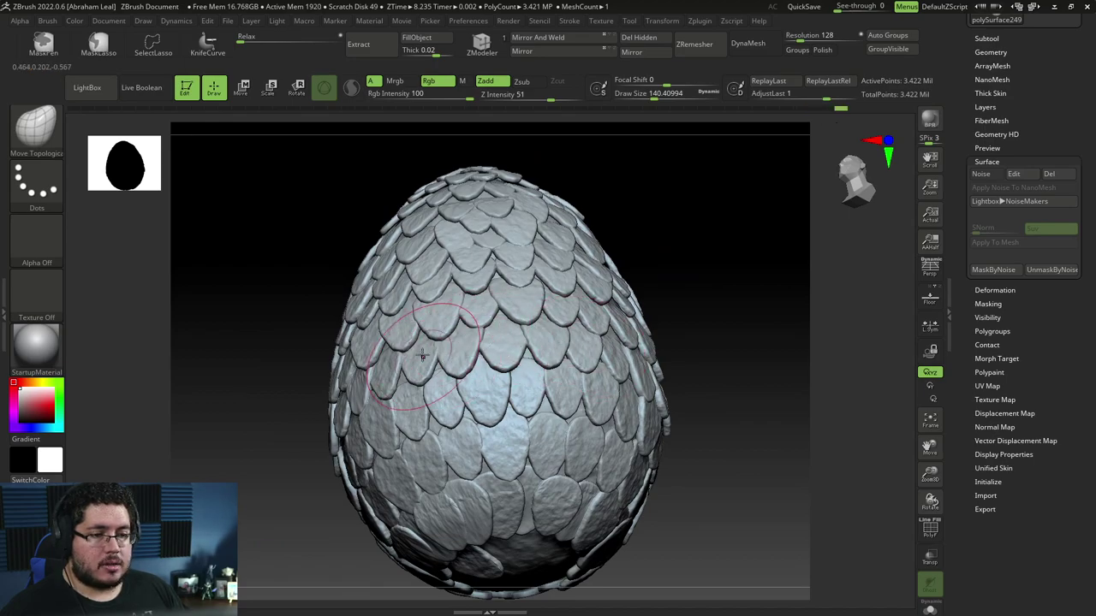
# - Nudge individual scales on the egg's side with Move Topological and undo the last adjustment
pyautogui.moveTo(270, 348); pyautogui.dragTo(318, 366)
pyautogui.moveTo(387, 354); pyautogui.dragTo(391, 351)
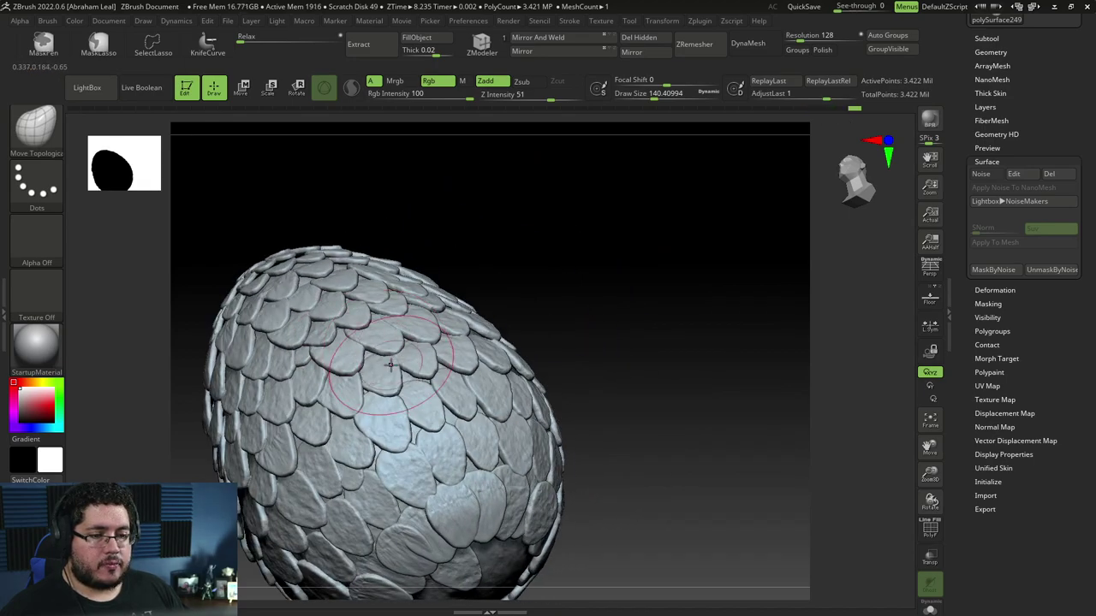
pyautogui.moveTo(358, 388); pyautogui.dragTo(363, 397)
pyautogui.moveTo(632, 385)
pyautogui.mouseDown()
pyautogui.moveTo(620, 330)
pyautogui.moveTo(629, 295)
pyautogui.mouseUp()
pyautogui.keyDown('alt'); pyautogui.moveTo(580, 326); pyautogui.dragTo(666, 340); pyautogui.keyUp('alt')
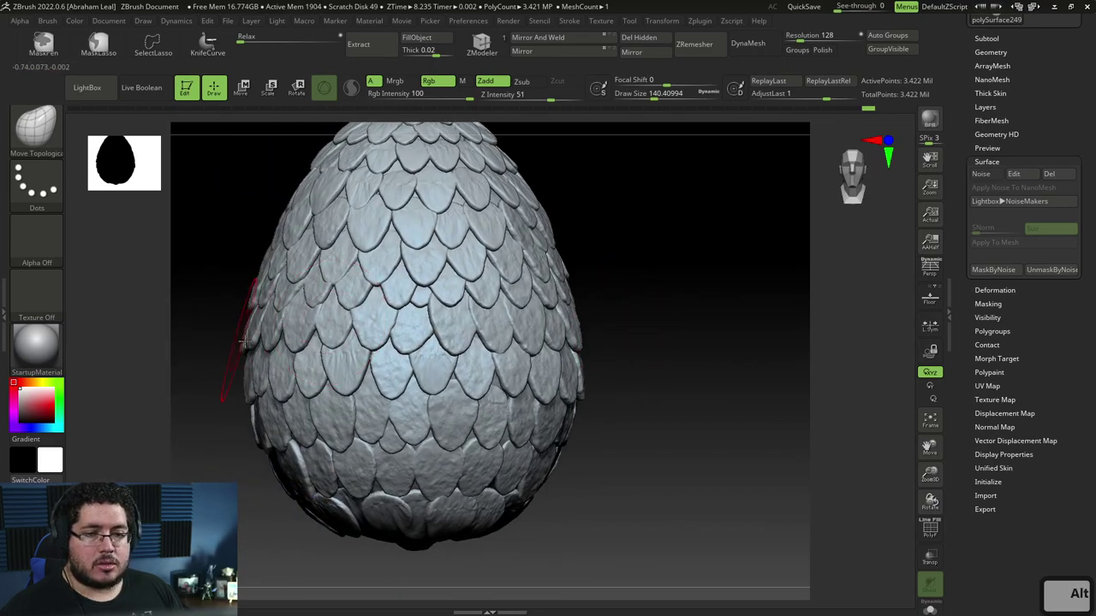
pyautogui.hotkey('ctrl', 'z')
# - Examine the scale overlaps and surface noise from all sides of the egg
pyautogui.moveTo(217, 363); pyautogui.dragTo(294, 310, button='right')
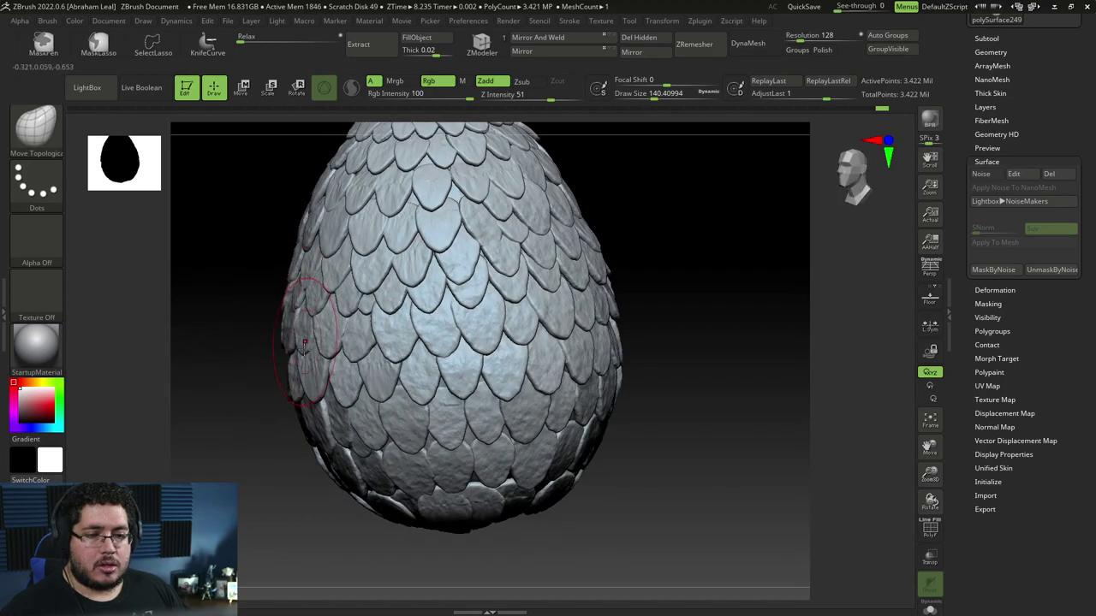
pyautogui.keyDown('alt'); pyautogui.moveTo(260, 386); pyautogui.dragTo(231, 291); pyautogui.keyUp('alt')
pyautogui.moveTo(231, 291); pyautogui.dragTo(380, 354)
pyautogui.moveTo(380, 354); pyautogui.dragTo(644, 381, button='right')
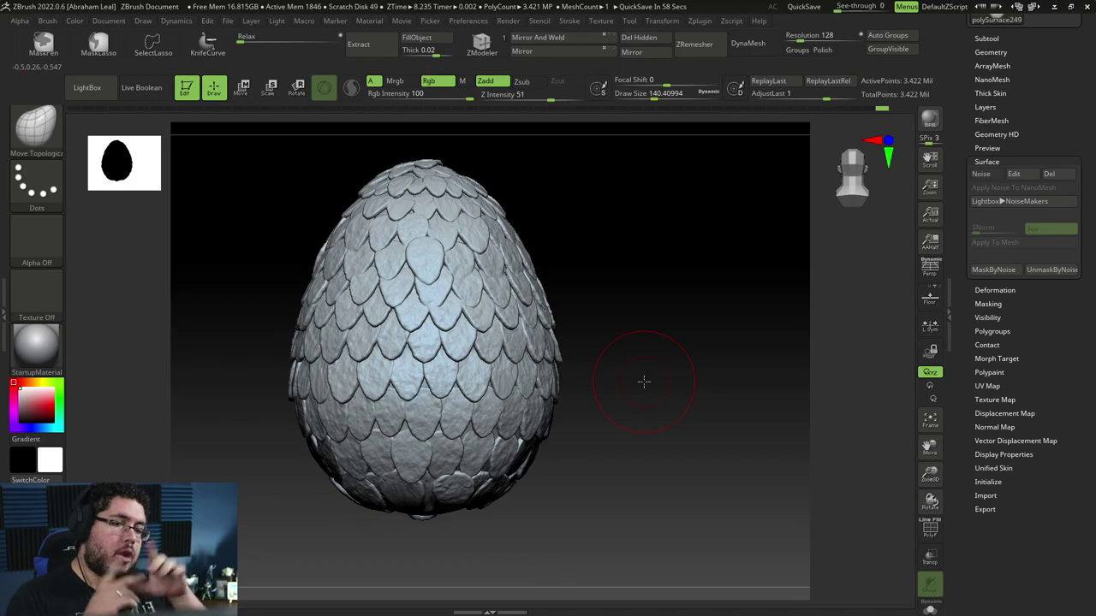
pyautogui.keyDown('alt'); pyautogui.moveTo(644, 381); pyautogui.dragTo(715, 376, button='right'); pyautogui.keyUp('alt')
pyautogui.rightClick(623, 396)
pyautogui.keyDown('alt'); pyautogui.moveTo(685, 319); pyautogui.dragTo(709, 295, button='right'); pyautogui.keyUp('alt')
pyautogui.rightClick(601, 346)
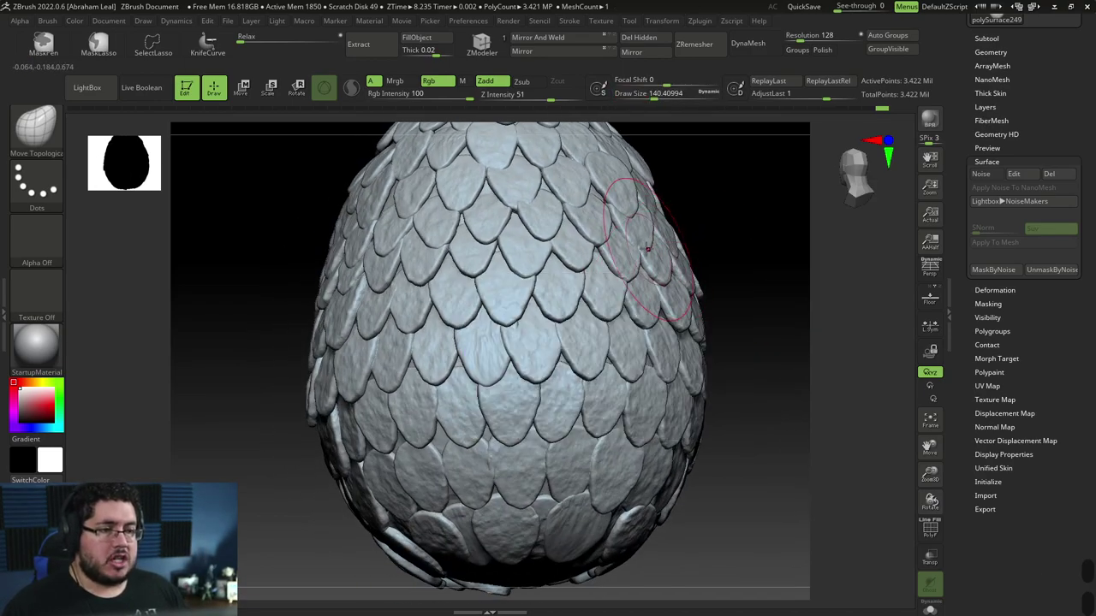
pyautogui.moveTo(732, 224); pyautogui.dragTo(663, 214, button='right')
pyautogui.moveTo(336, 310); pyautogui.dragTo(505, 351, button='right')
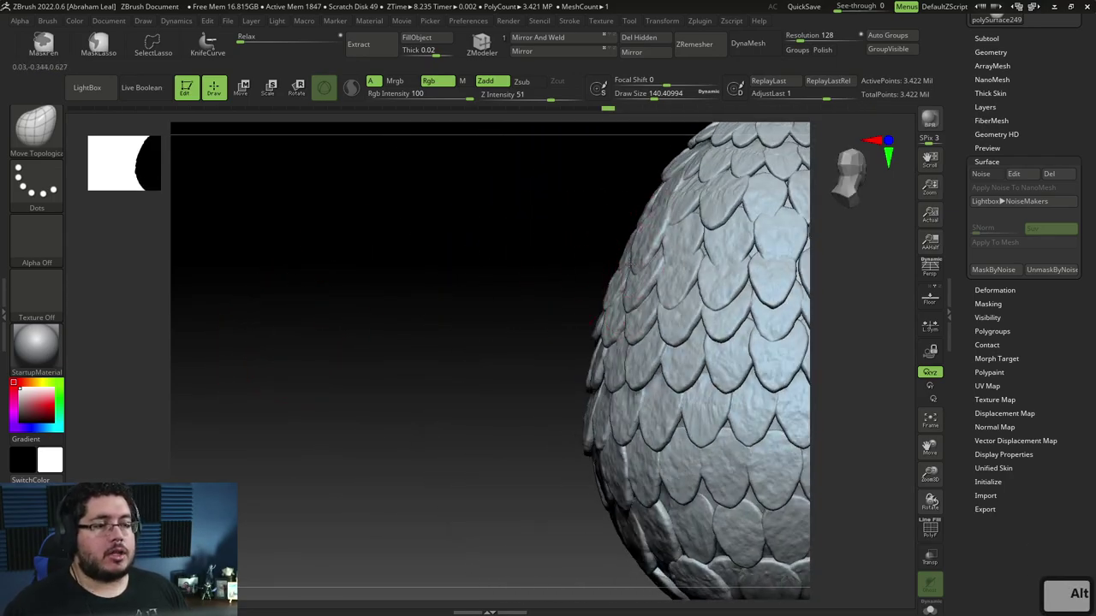
pyautogui.moveTo(524, 282); pyautogui.dragTo(437, 276, button='right')
pyautogui.moveTo(575, 274); pyautogui.dragTo(488, 304, button='right')
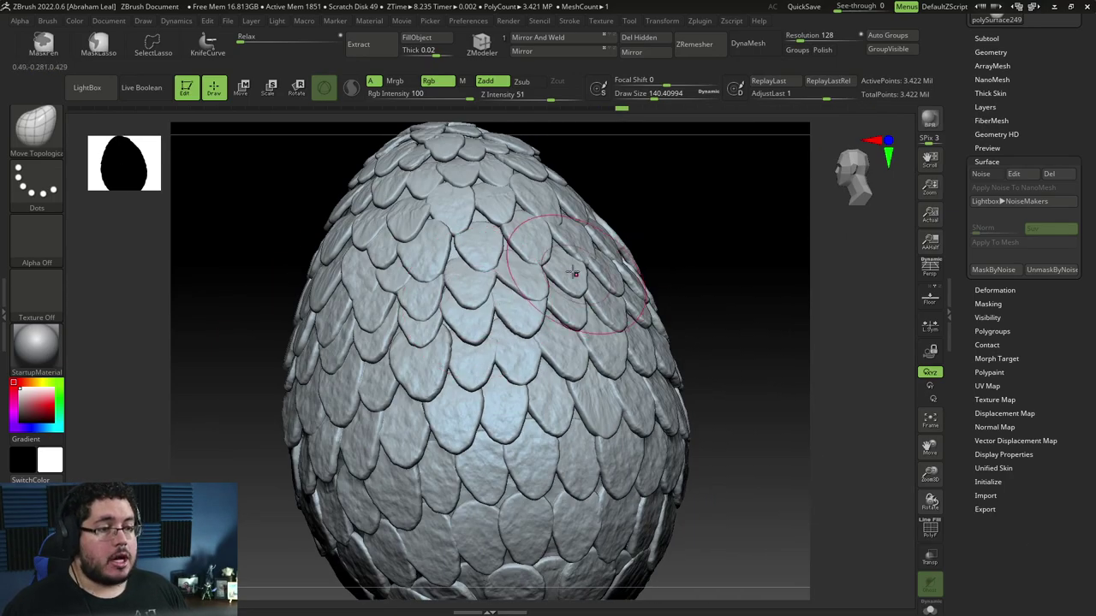
pyautogui.moveTo(595, 254)
pyautogui.mouseDown(button='right')
pyautogui.moveTo(635, 246)
pyautogui.moveTo(630, 238)
pyautogui.mouseUp(button='right')
pyautogui.moveTo(715, 212)
pyautogui.mouseDown(button='right')
pyautogui.moveTo(783, 208)
pyautogui.moveTo(484, 289)
pyautogui.moveTo(487, 269)
pyautogui.moveTo(676, 248)
pyautogui.moveTo(707, 223)
pyautogui.mouseUp(button='right')
pyautogui.rightClick(545, 250)
pyautogui.moveTo(554, 231); pyautogui.dragTo(449, 246, button='right')
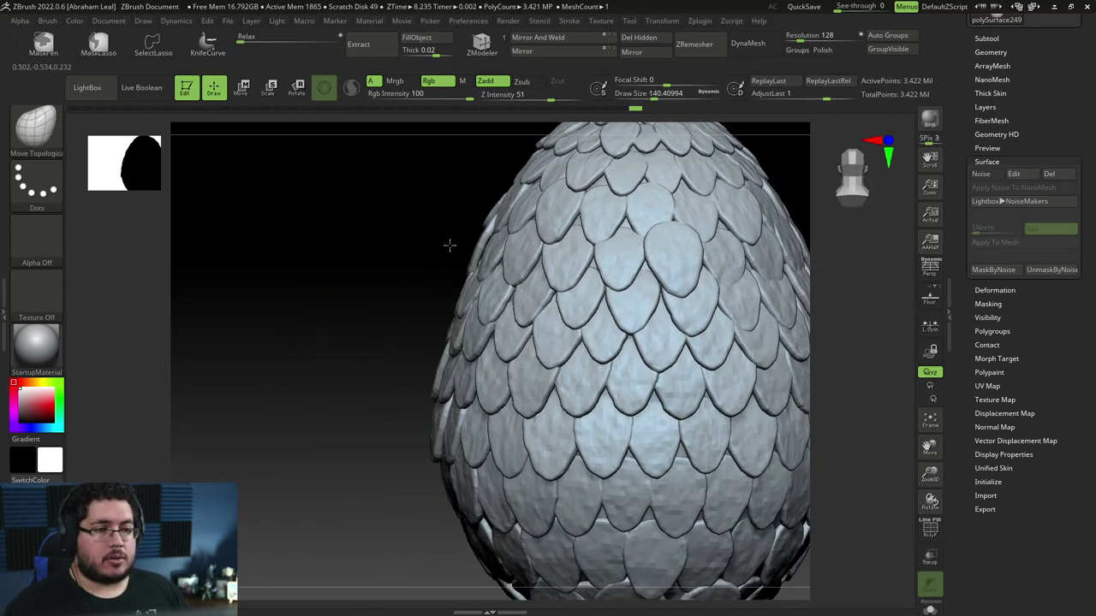
pyautogui.keyDown('alt'); pyautogui.moveTo(318, 369); pyautogui.dragTo(349, 284, button='right'); pyautogui.keyUp('alt')
pyautogui.moveTo(369, 263); pyautogui.dragTo(342, 294)
pyautogui.moveTo(268, 251); pyautogui.dragTo(594, 325, button='right')
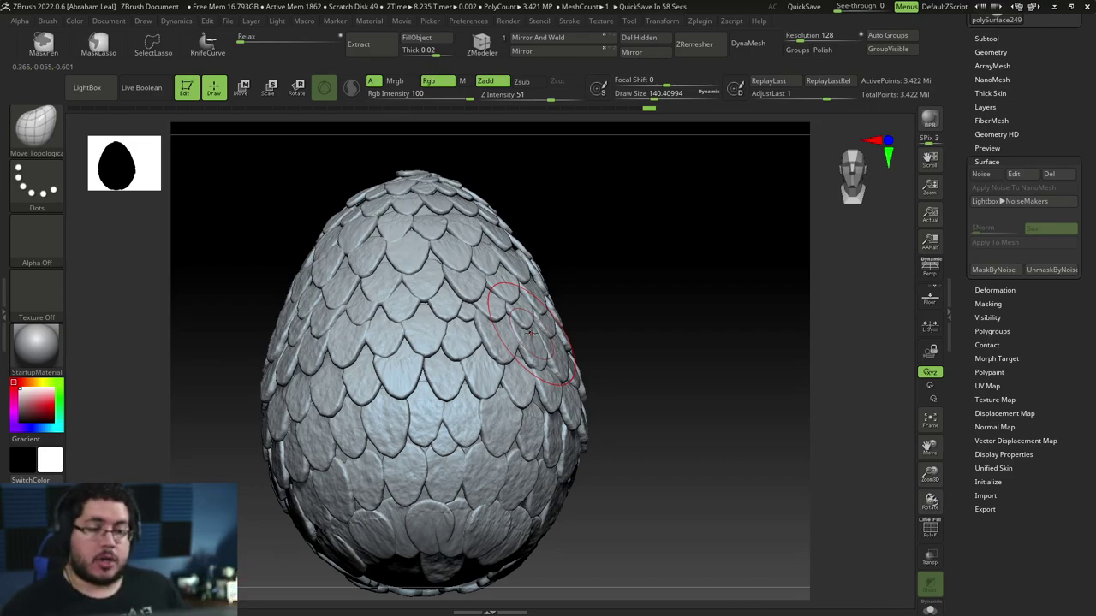
# - Touch up scales around the egg with Move Topological, reducing the draw size to about 124
pyautogui.moveTo(651, 228); pyautogui.dragTo(623, 295)
pyautogui.keyDown('alt'); pyautogui.moveTo(623, 295); pyautogui.dragTo(662, 344); pyautogui.keyUp('alt')
pyautogui.moveTo(625, 260)
pyautogui.mouseDown(button='right')
pyautogui.moveTo(677, 303)
pyautogui.moveTo(680, 348)
pyautogui.moveTo(731, 454)
pyautogui.moveTo(725, 385)
pyautogui.moveTo(594, 389)
pyautogui.moveTo(640, 339)
pyautogui.moveTo(456, 360)
pyautogui.moveTo(685, 333)
pyautogui.moveTo(506, 395)
pyautogui.moveTo(522, 385)
pyautogui.mouseUp(button='right')
pyautogui.rightClick(461, 437)
pyautogui.click(532, 361)
pyautogui.moveTo(609, 364); pyautogui.dragTo(640, 424, button='right')
pyautogui.moveTo(640, 424)
pyautogui.keyDown('alt'); pyautogui.mouseDown(button='right')
pyautogui.moveTo(690, 386)
pyautogui.moveTo(692, 371)
pyautogui.moveTo(701, 396)
pyautogui.moveTo(694, 359)
pyautogui.moveTo(687, 393)
pyautogui.mouseUp(button='right'); pyautogui.keyUp('alt')
pyautogui.rightClick(692, 371)
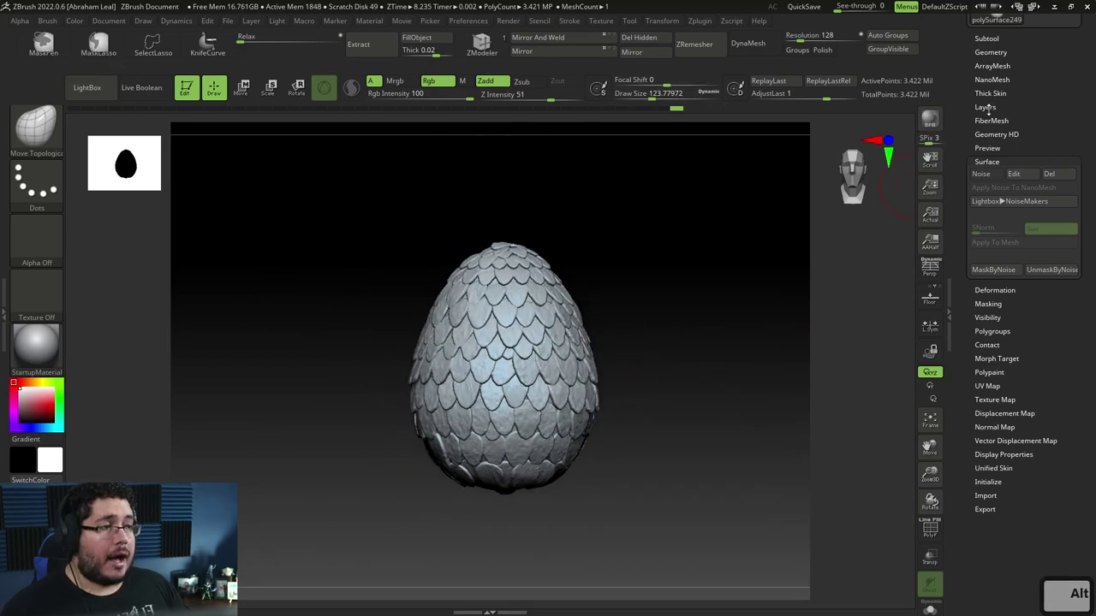
# - Minimize ZBrush and Maya, switch to Chrome and review the list of programs for making height and normal maps
pyautogui.click(1055, 9)
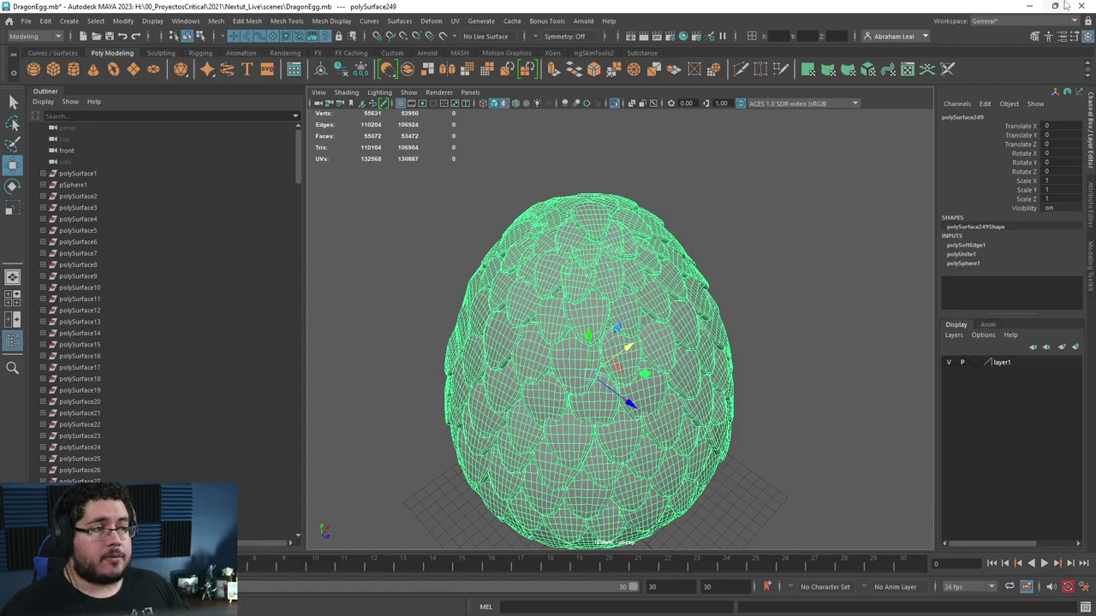
pyautogui.click(1029, 7)
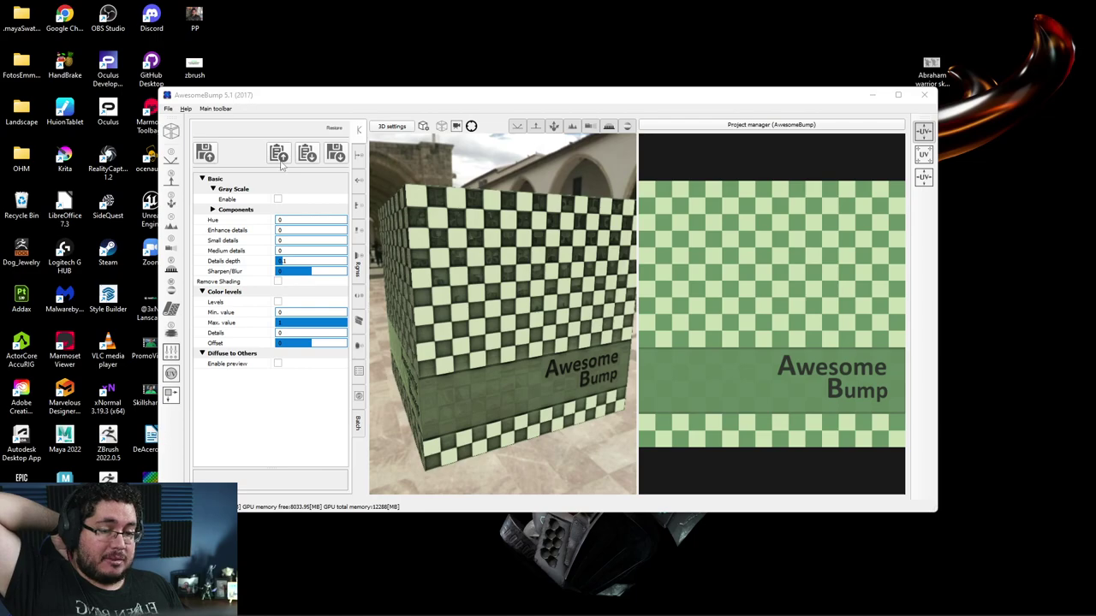
pyautogui.moveTo(510, 603)
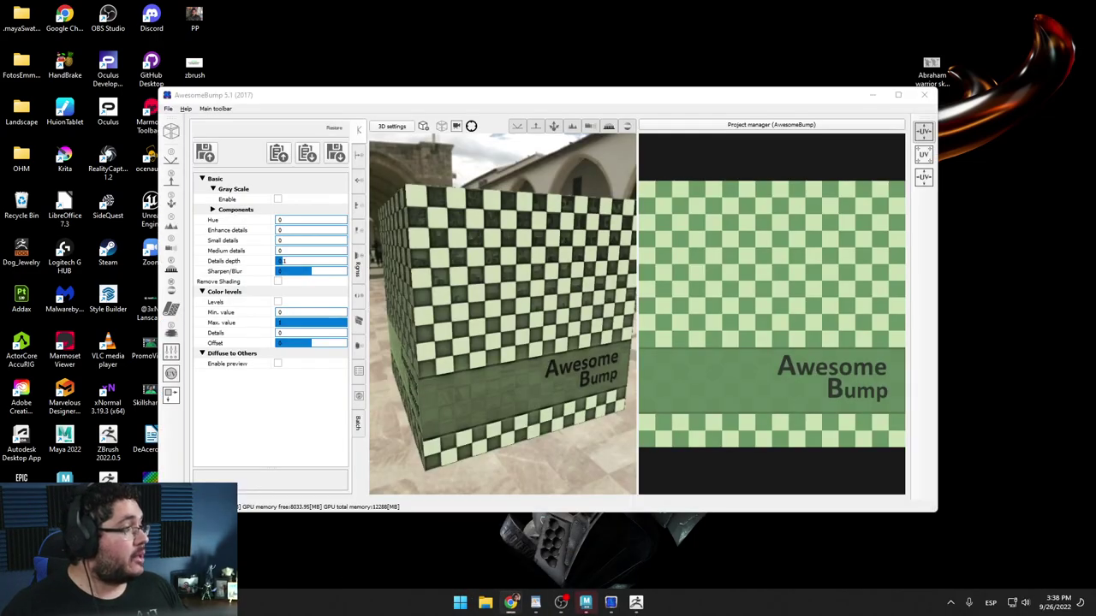
pyautogui.hotkey('alt', 'Tab')
pyautogui.scroll(10, 334, 300)
pyautogui.scroll(-2, 269, 383)
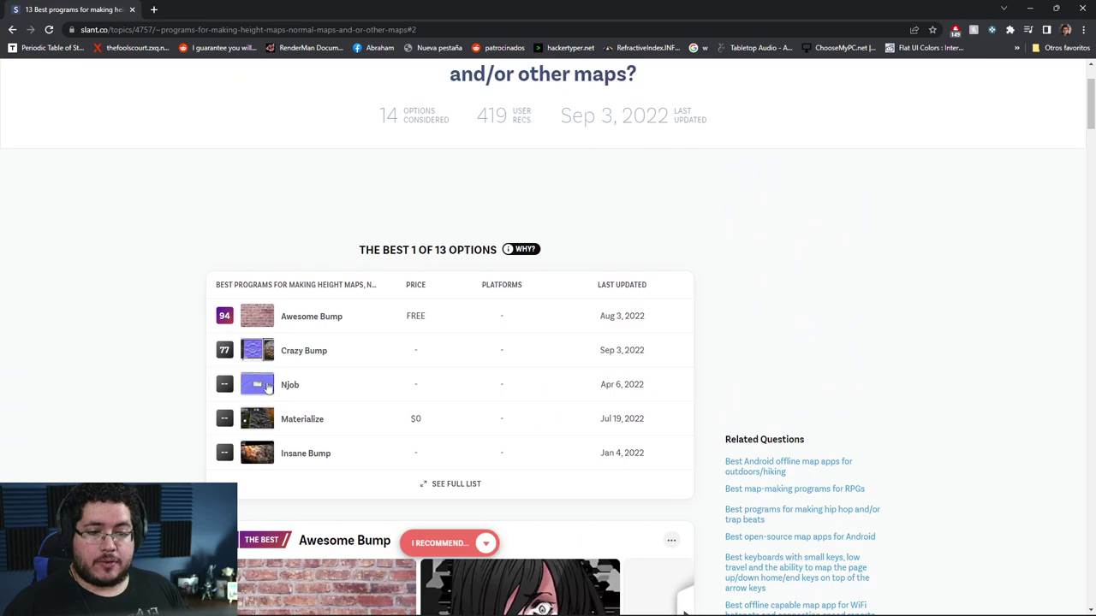
pyautogui.scroll(-5, 296, 323)
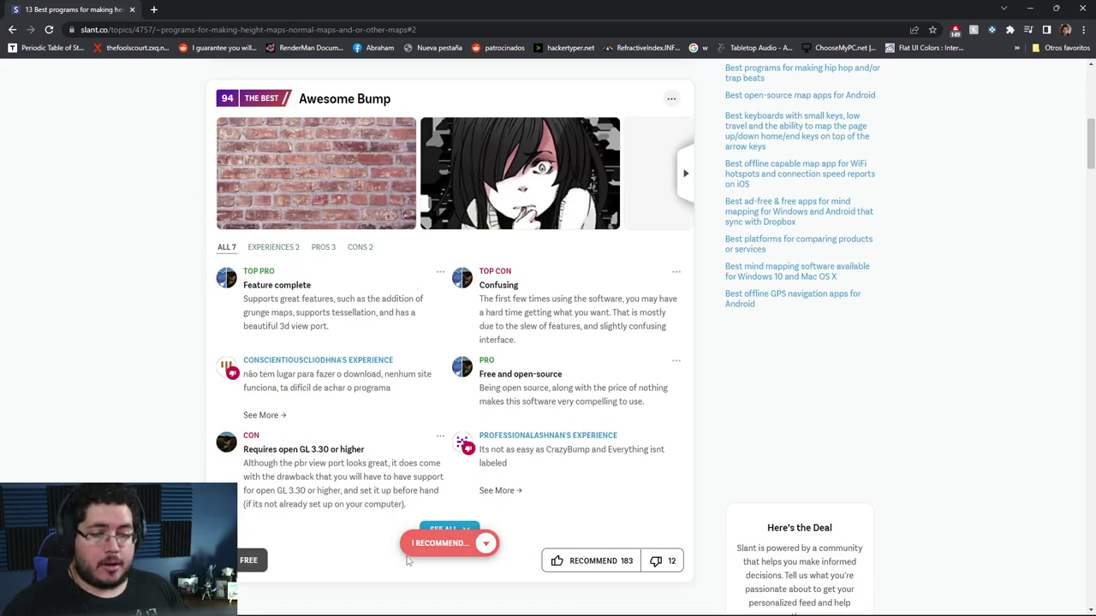
# - Open Awesome Bump's GitHub repository and go to its v5.1 release page for Windows 7/8/10
pyautogui.click(246, 571)
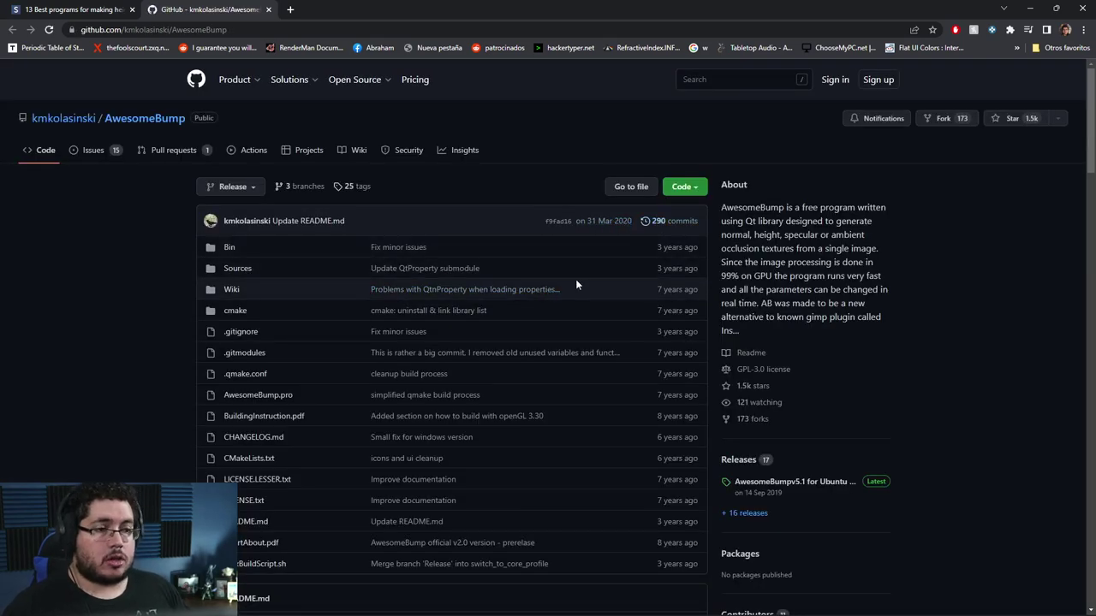
pyautogui.scroll(-15, 375, 264)
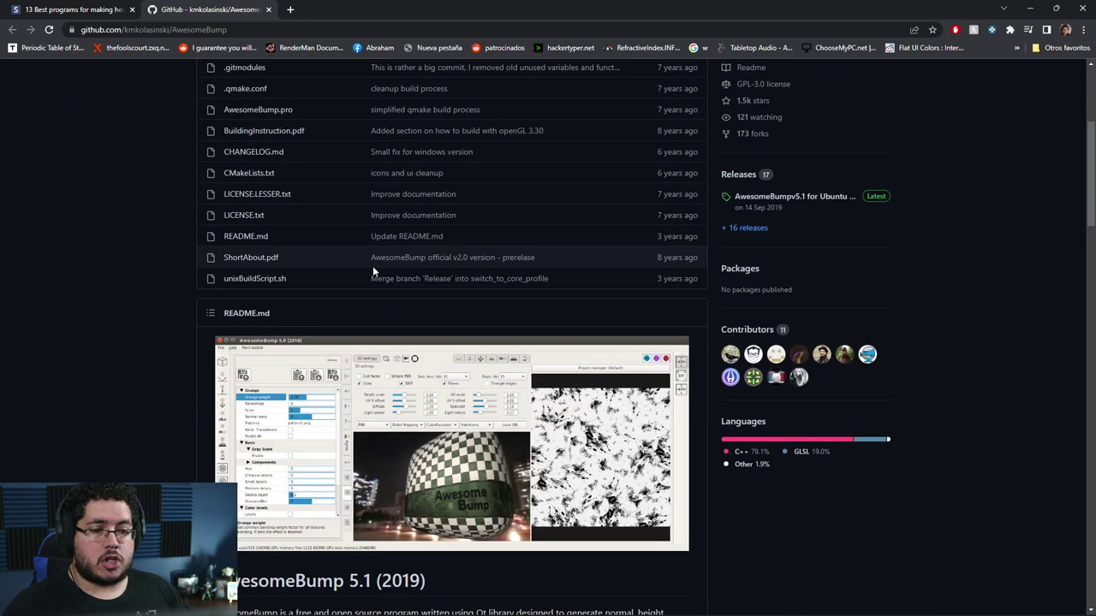
pyautogui.scroll(-3, 368, 278)
pyautogui.scroll(1, 334, 385)
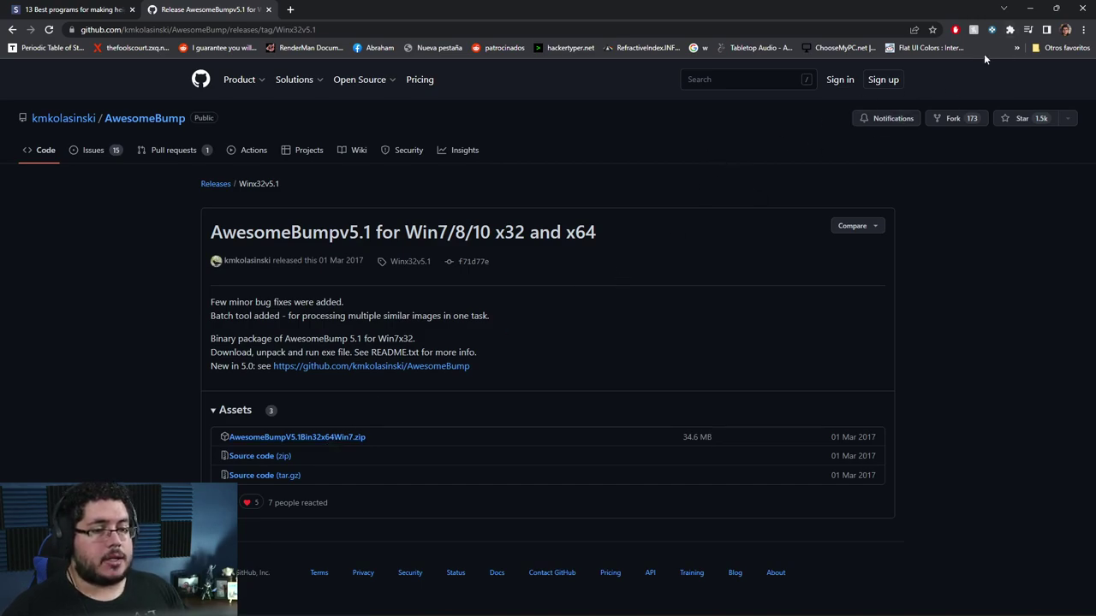
# - Return to AwesomeBump, turn the 3D preview cube to another corner, and widen and reposition the application window
pyautogui.click(1031, 12)
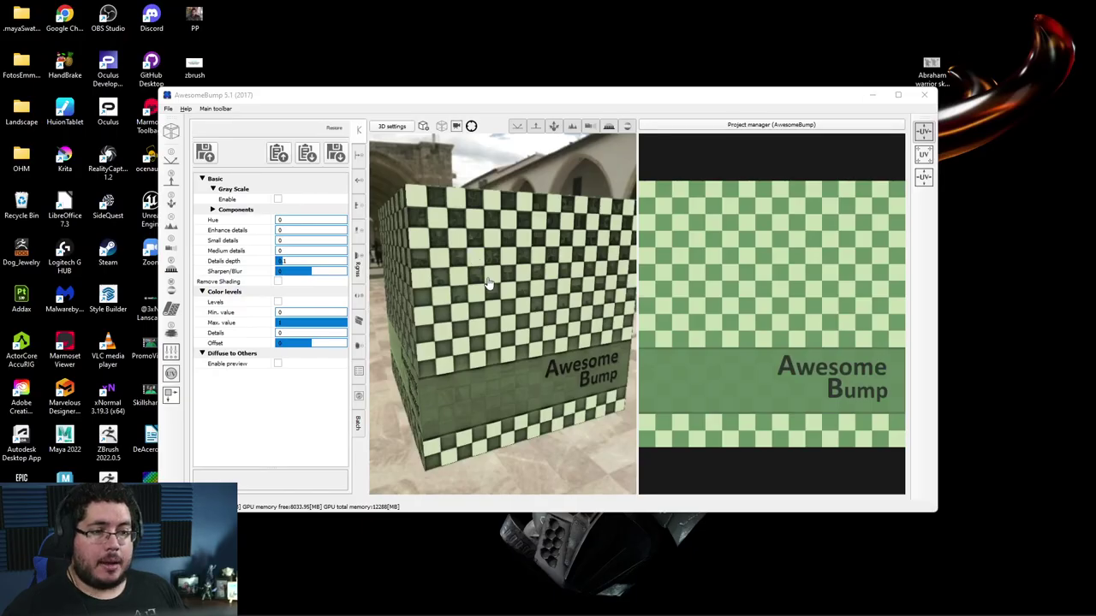
pyautogui.moveTo(464, 321); pyautogui.dragTo(493, 339)
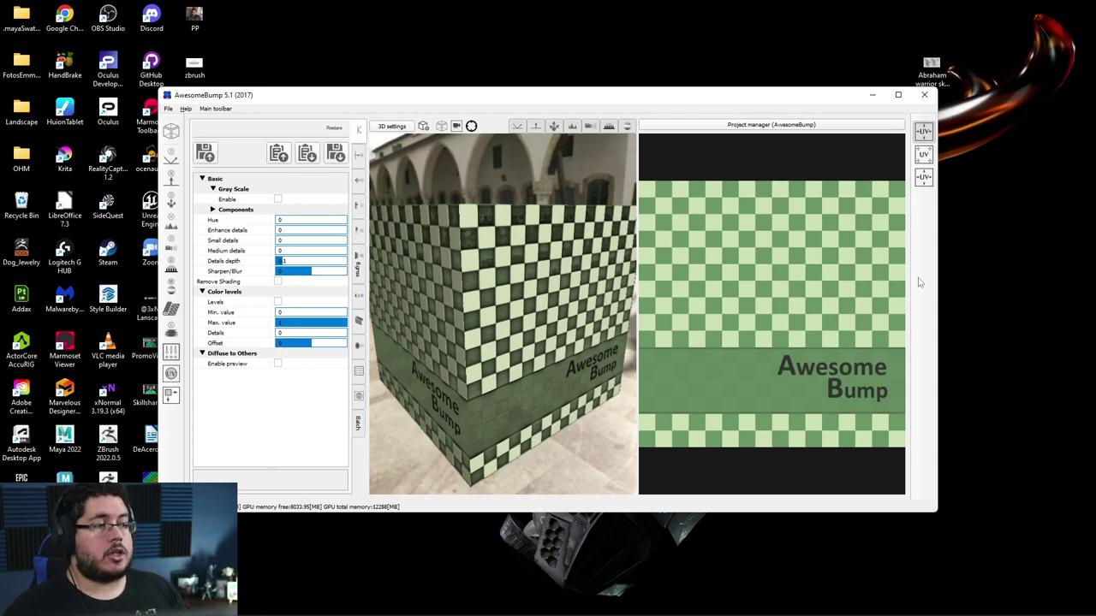
pyautogui.moveTo(940, 272); pyautogui.dragTo(1008, 272)
pyautogui.moveTo(620, 103); pyautogui.dragTo(569, 108)
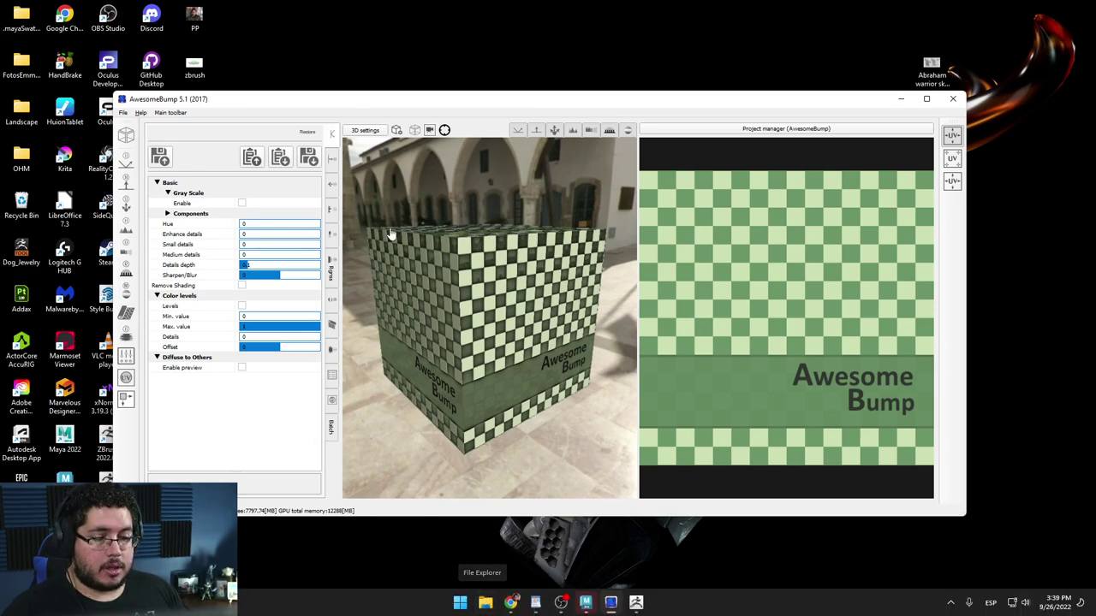
# - Move the Pexels wood photo from the Downloads folder to the desktop and view it in the image viewer
pyautogui.click(485, 603)
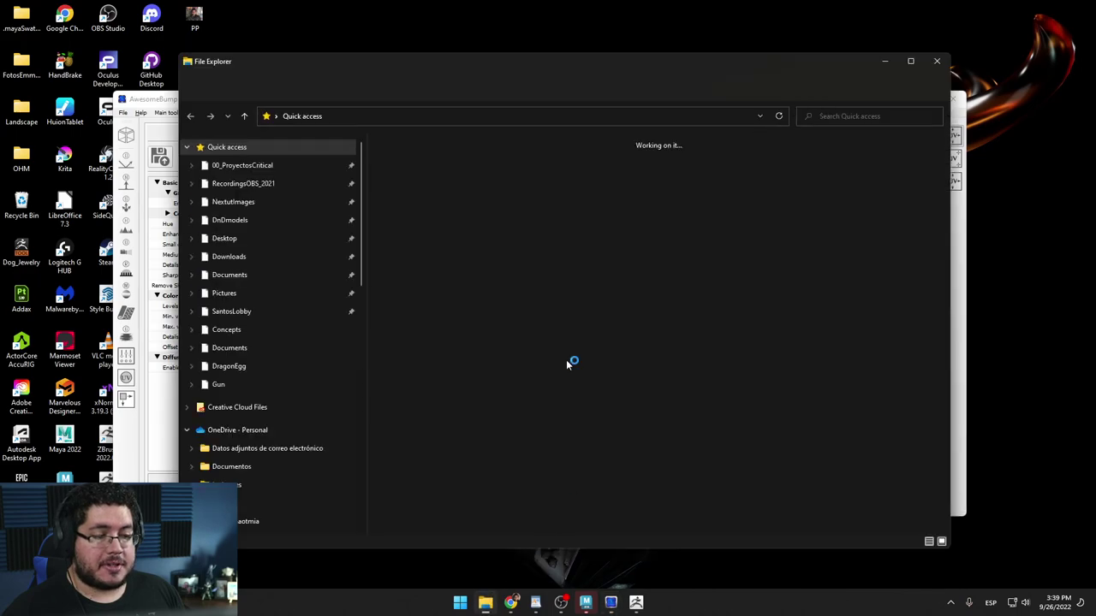
pyautogui.click(245, 257)
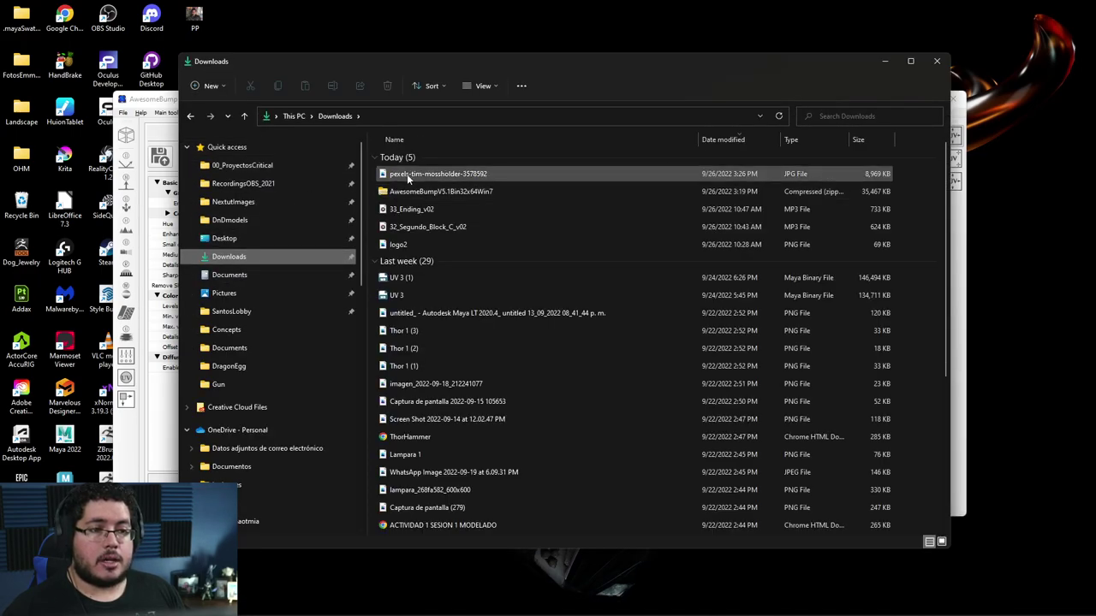
pyautogui.click(599, 174)
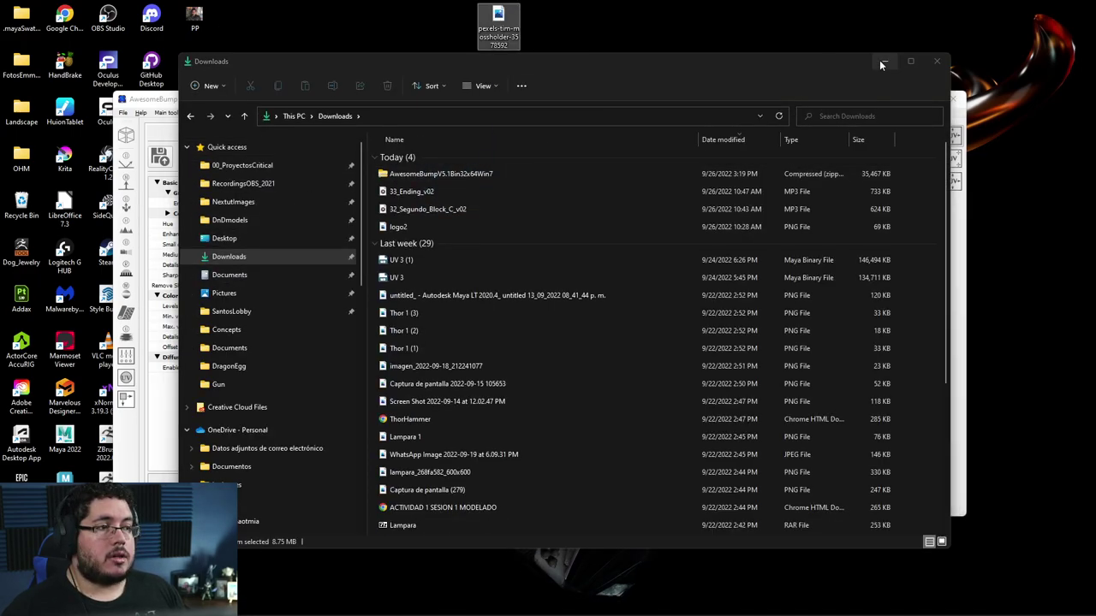
pyautogui.click(882, 61)
pyautogui.doubleClick(498, 24)
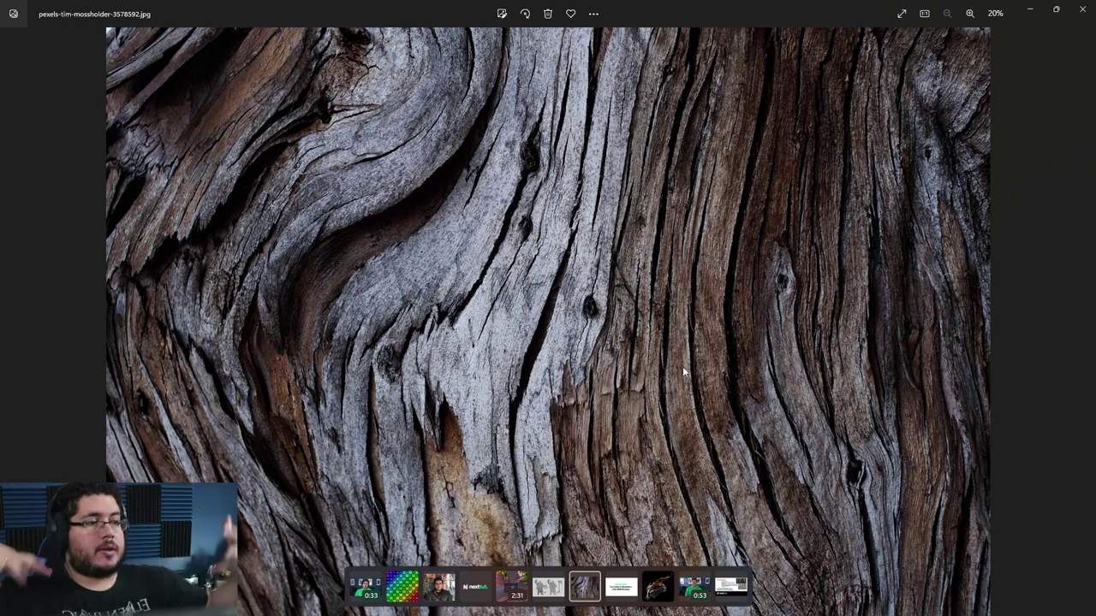
pyautogui.click(1083, 10)
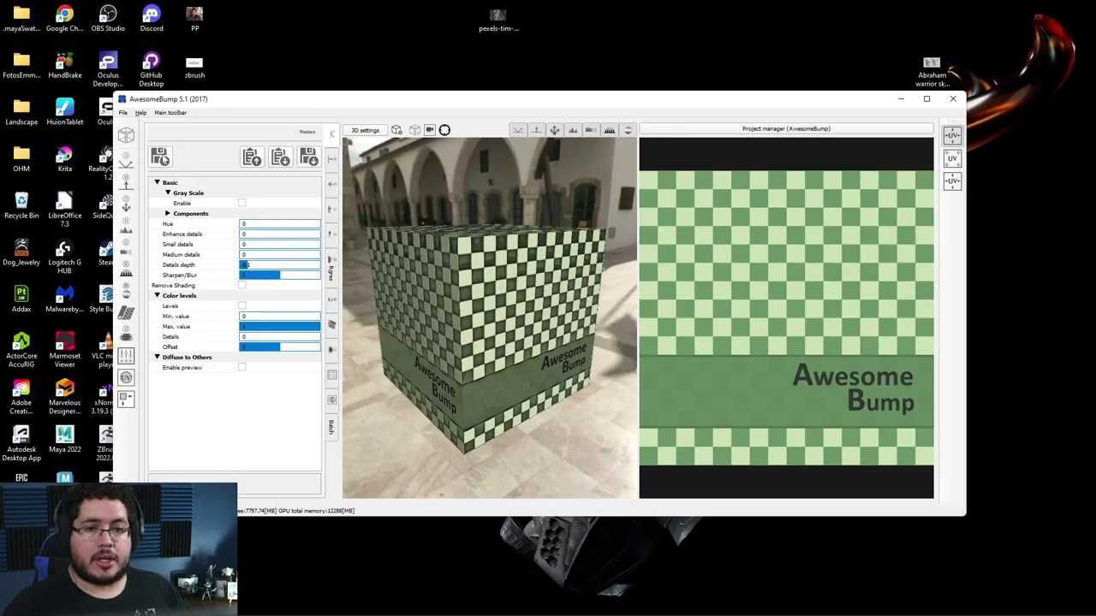
# - Load the wood photo from the desktop as AwesomeBump's diffuse image and inspect it on the preview cube
pyautogui.click(159, 157)
pyautogui.click(159, 185)
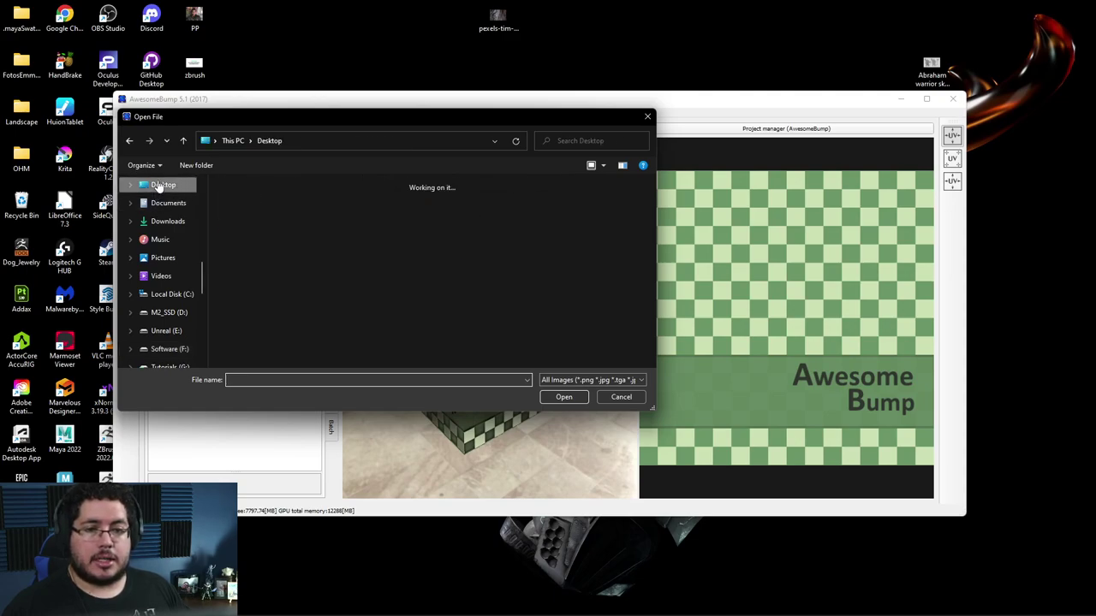
pyautogui.click(553, 291)
pyautogui.click(562, 399)
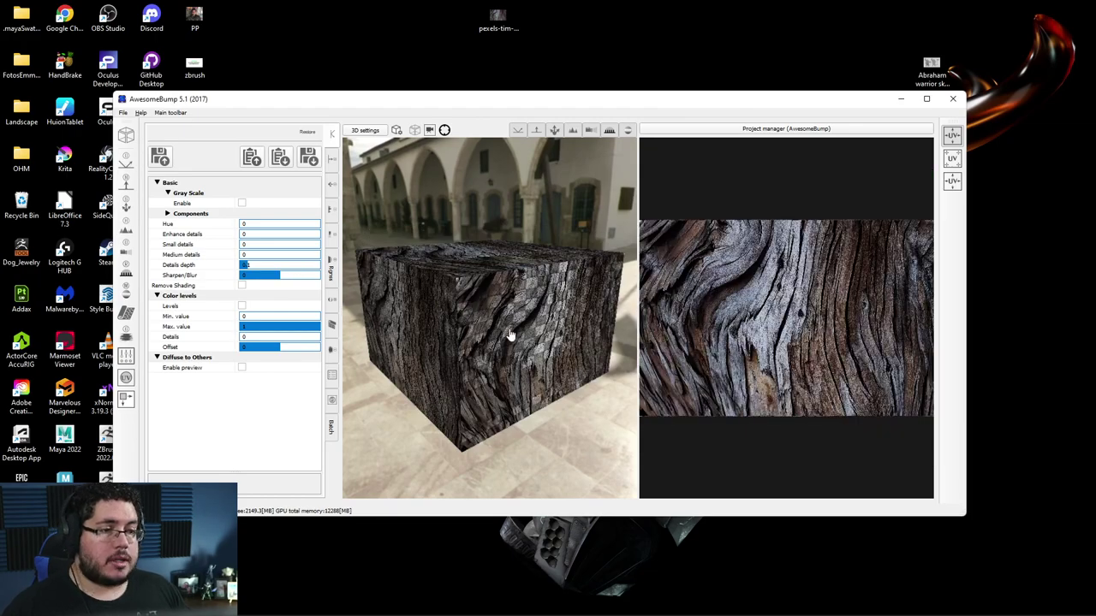
pyautogui.scroll(3, 510, 331)
pyautogui.scroll(-3, 517, 351)
pyautogui.moveTo(520, 362); pyautogui.dragTo(488, 345)
pyautogui.moveTo(457, 276); pyautogui.dragTo(489, 313)
# - Enable the Diffuse to Others preview for the wood image and inspect the generated normal map up close
pyautogui.click(333, 186)
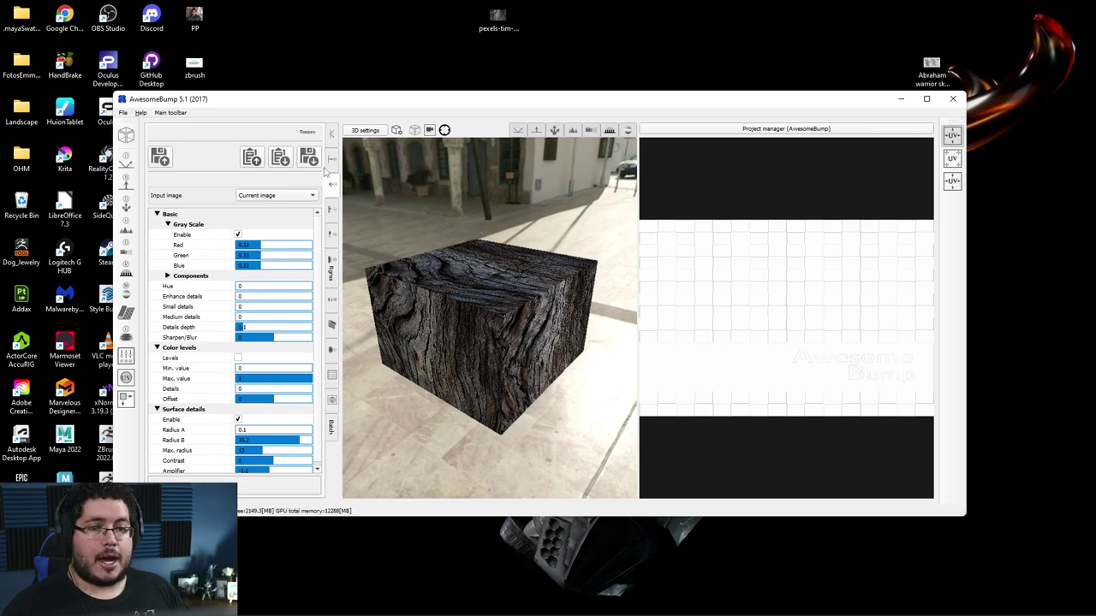
pyautogui.click(333, 159)
pyautogui.click(334, 135)
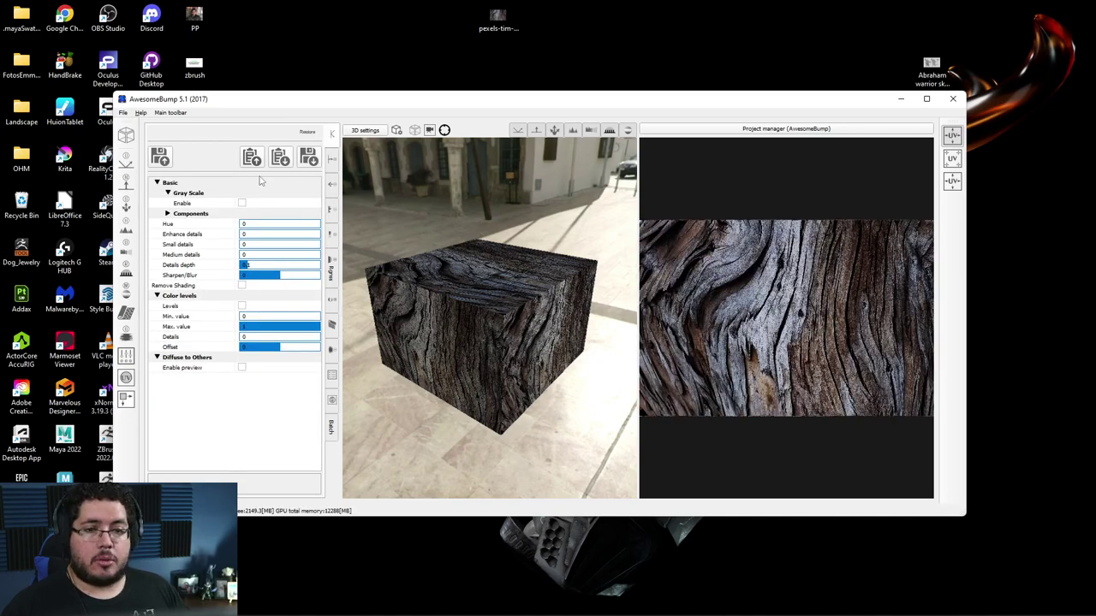
pyautogui.click(241, 368)
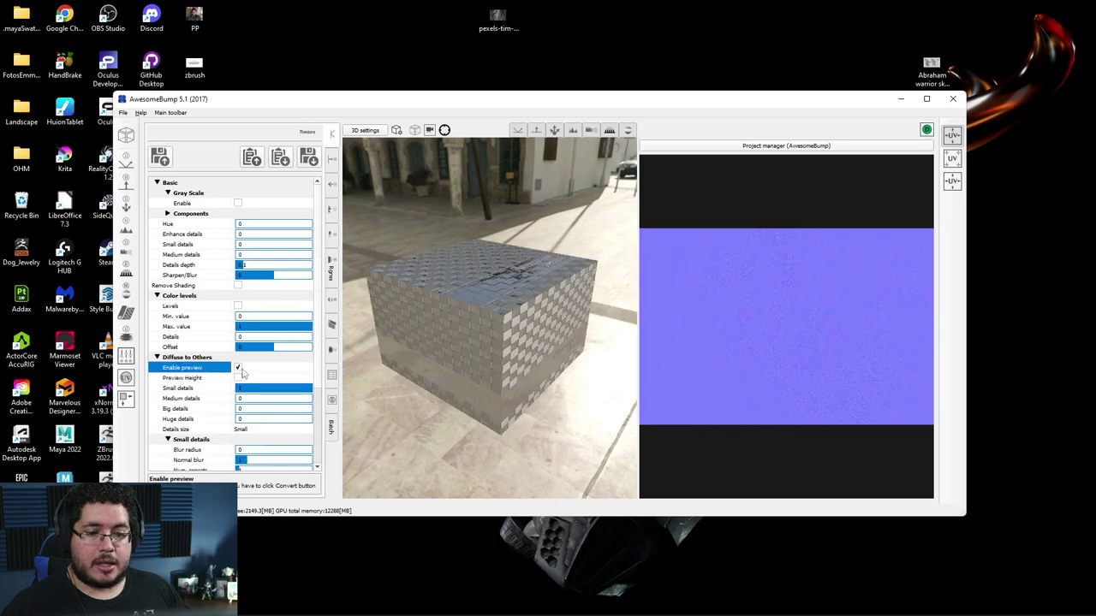
pyautogui.scroll(2, 775, 338)
pyautogui.scroll(-3, 788, 350)
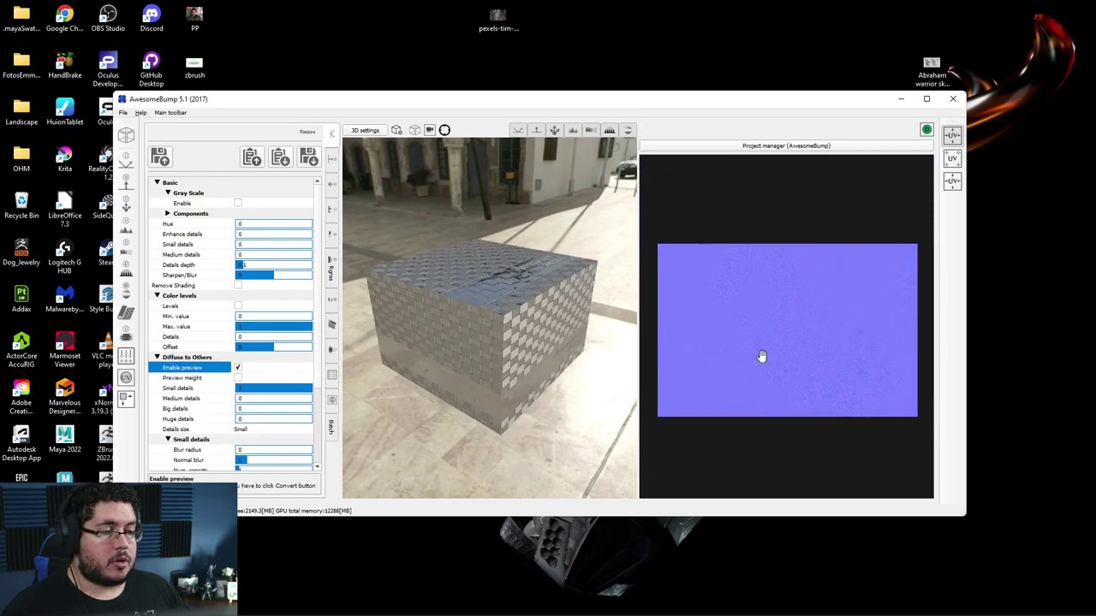
pyautogui.scroll(4, 775, 364)
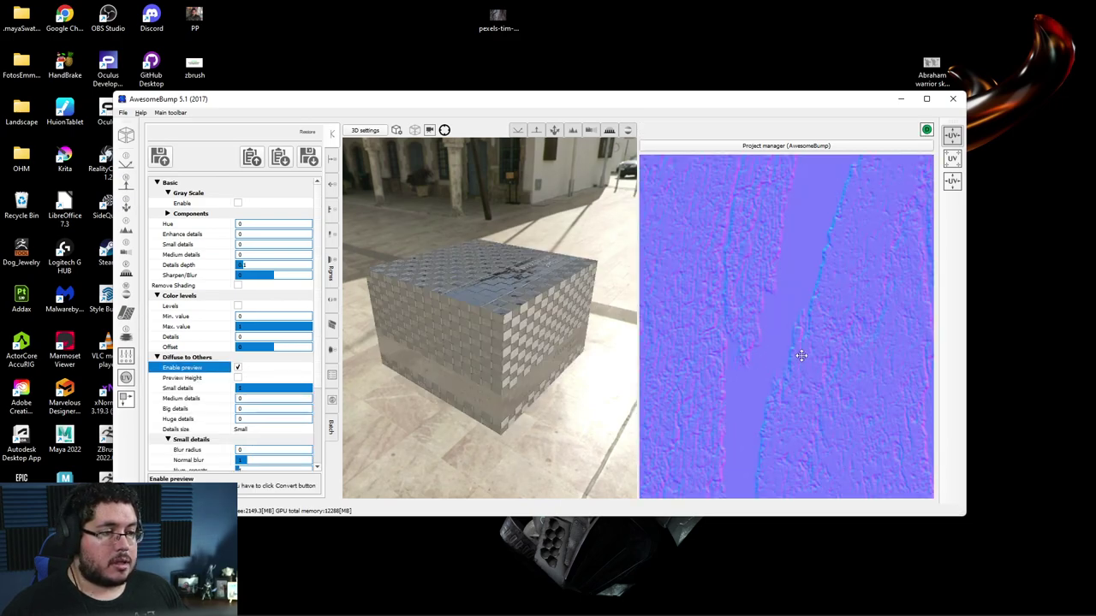
pyautogui.scroll(2, 802, 351)
pyautogui.moveTo(802, 347); pyautogui.dragTo(795, 324)
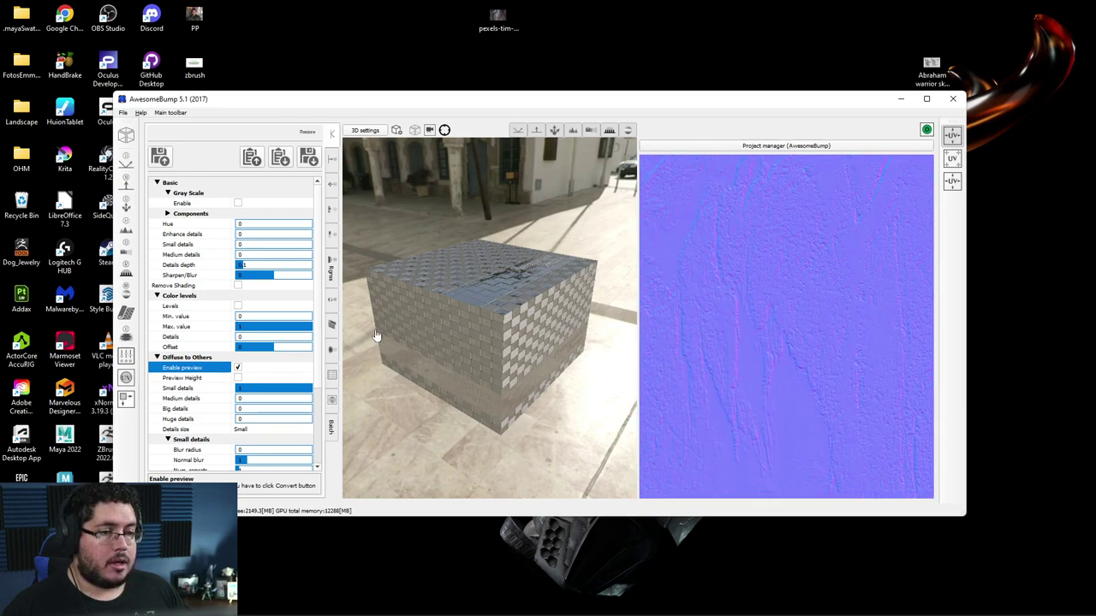
# - Examine the normal map and its adjustment settings, then return to the diffuse image's settings
pyautogui.click(333, 188)
pyautogui.click(334, 168)
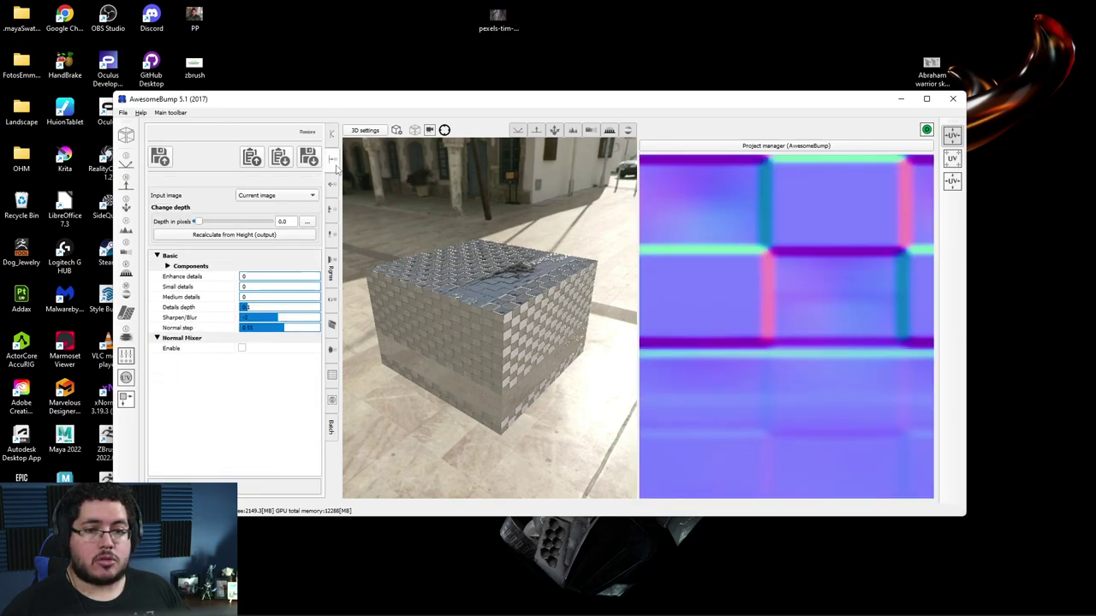
pyautogui.click(334, 145)
pyautogui.scroll(-4, 225, 336)
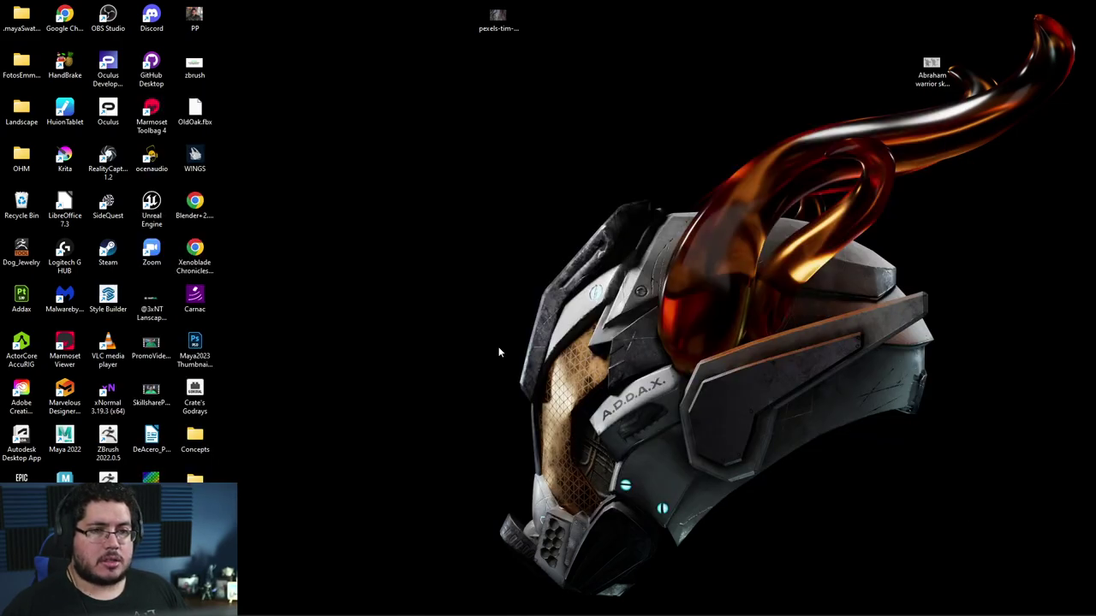
# - Check the image dimensions of the Pexels wood photo in its file properties
pyautogui.click(499, 24)
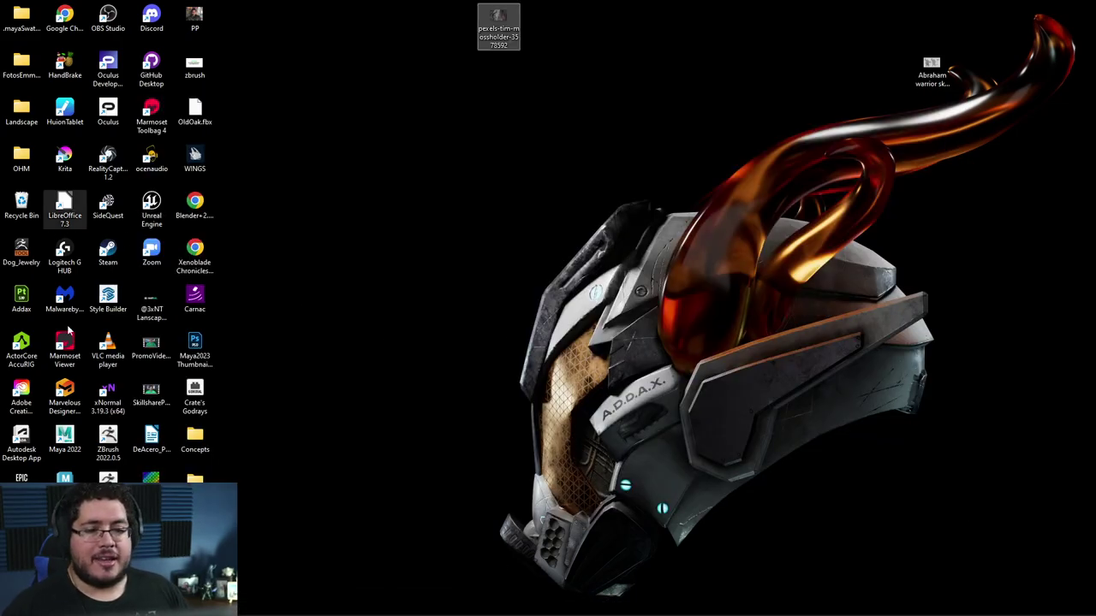
pyautogui.rightClick(484, 36)
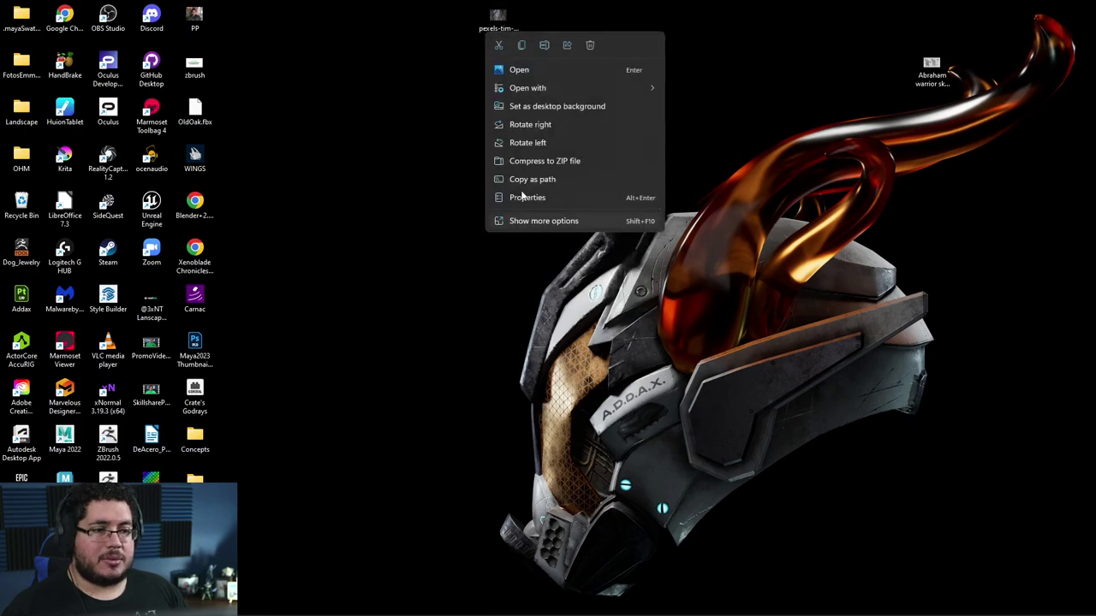
pyautogui.click(532, 197)
pyautogui.click(534, 60)
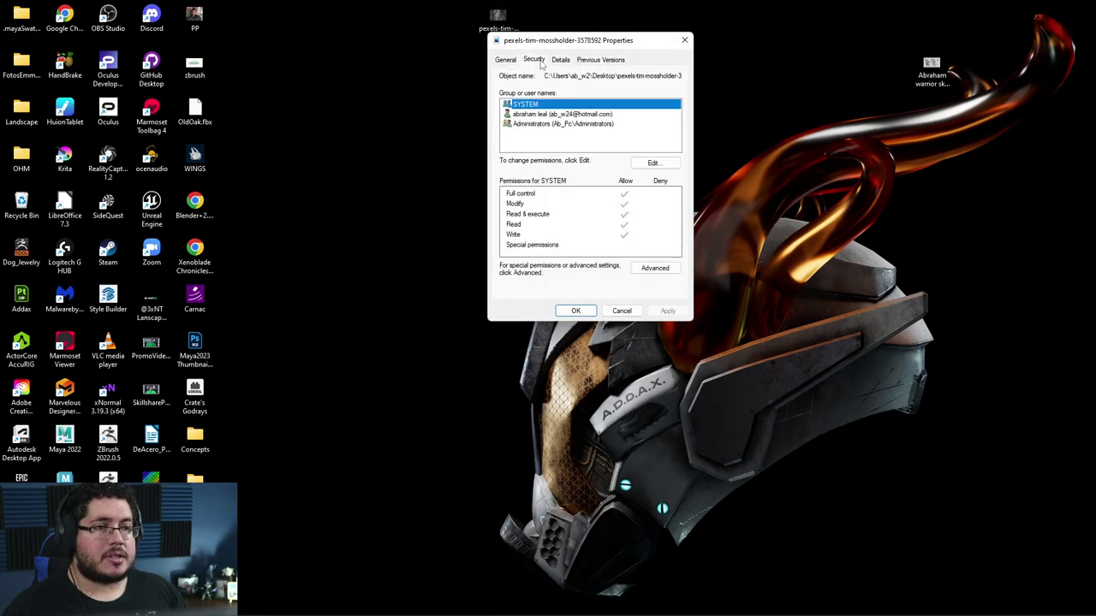
pyautogui.click(560, 60)
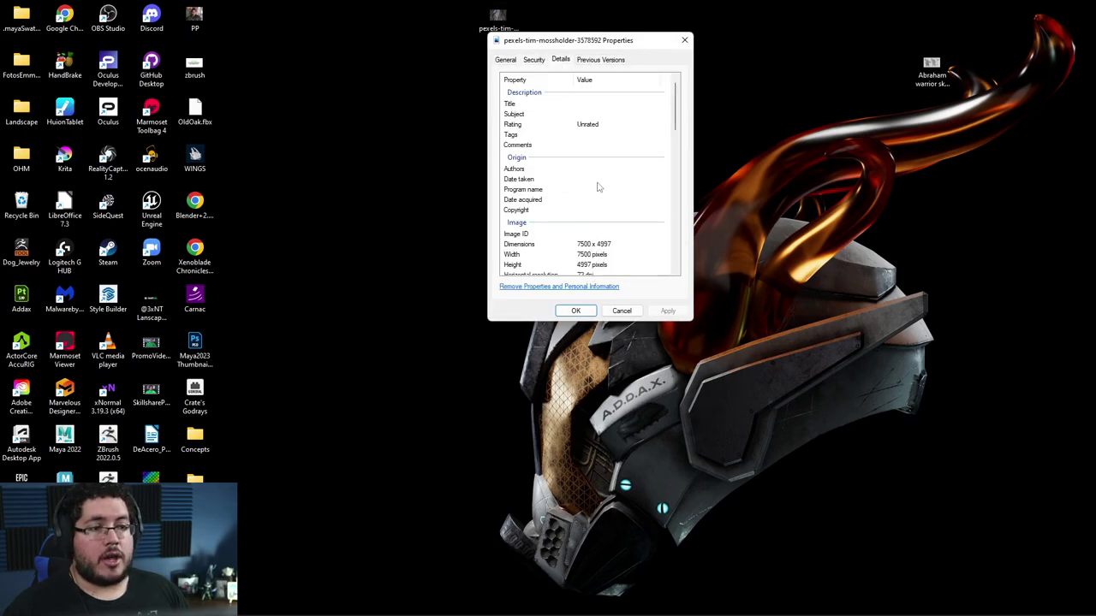
pyautogui.click(684, 40)
# - Launch Adobe Photoshop 2022 and create a new 2048 x 2048 px document at 72 ppi
pyautogui.press('super')
pyautogui.write('p')
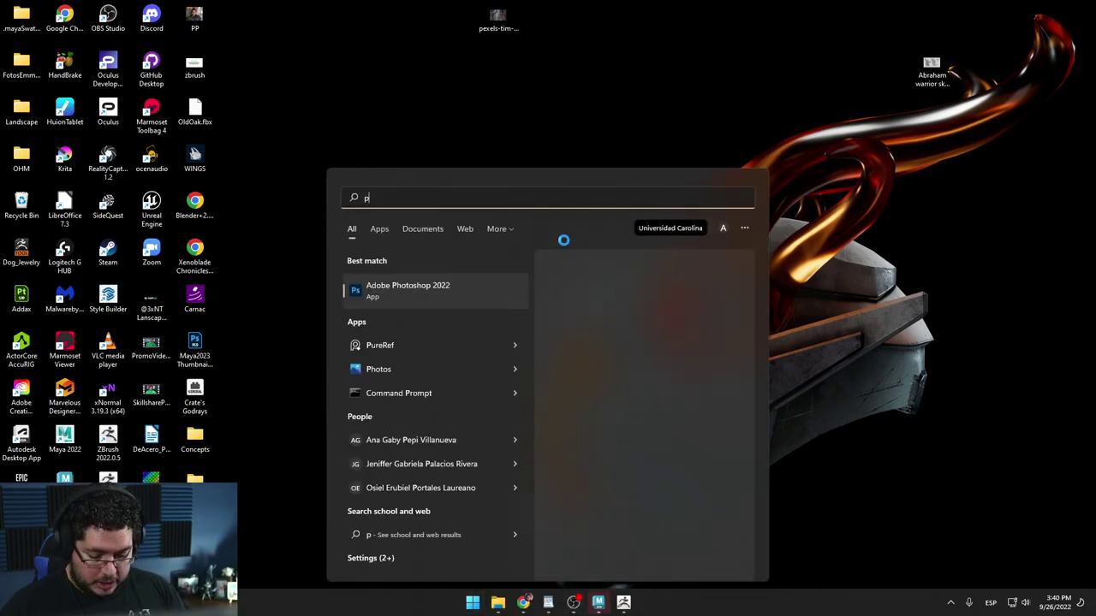
pyautogui.press('BackSpace')
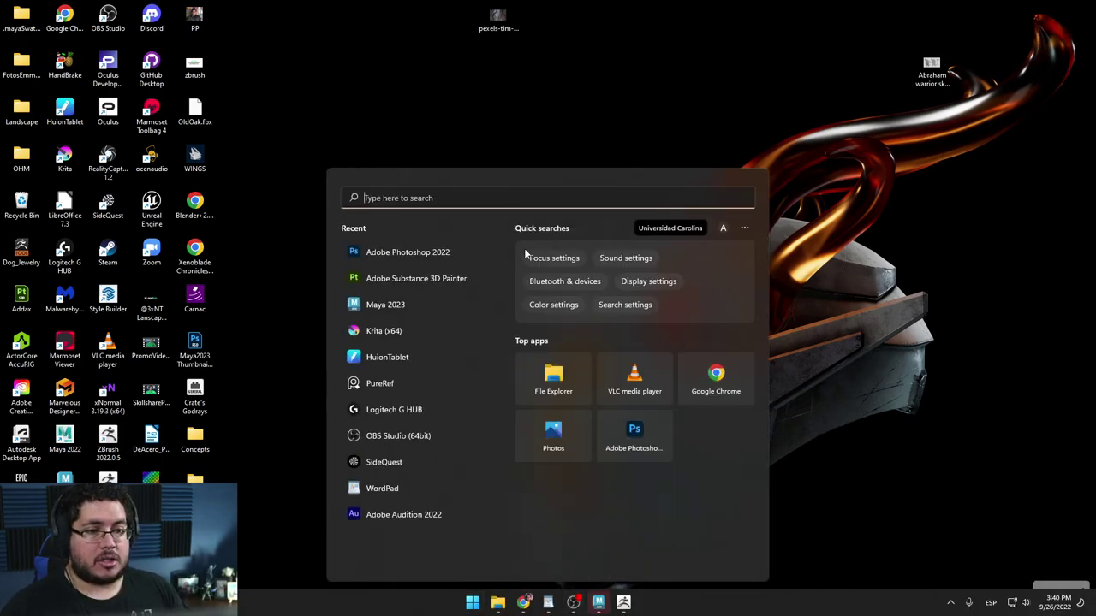
pyautogui.click(410, 251)
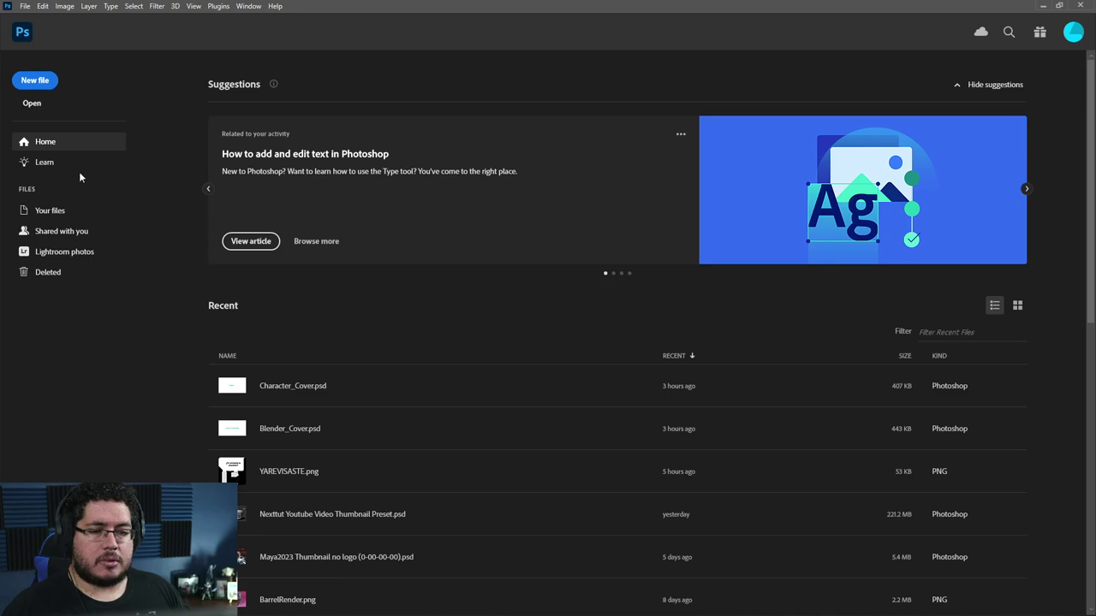
pyautogui.click(35, 80)
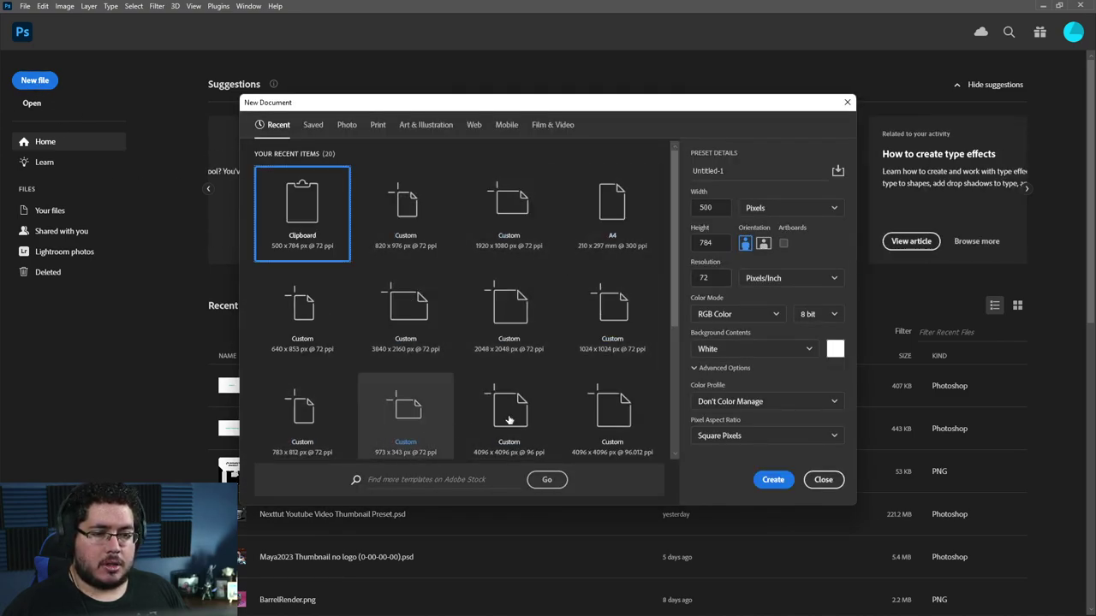
pyautogui.click(510, 310)
pyautogui.click(773, 480)
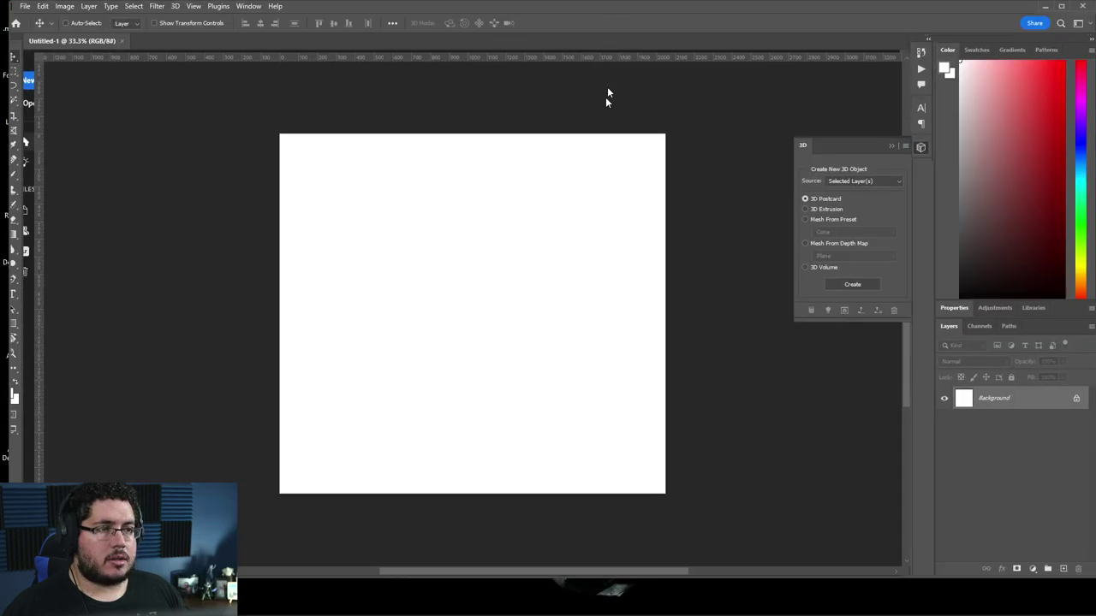
# - Place the Pexels wood photo from the desktop into the new document as a layer
pyautogui.press('super+Down')
pyautogui.moveTo(512, 29); pyautogui.dragTo(504, 438)
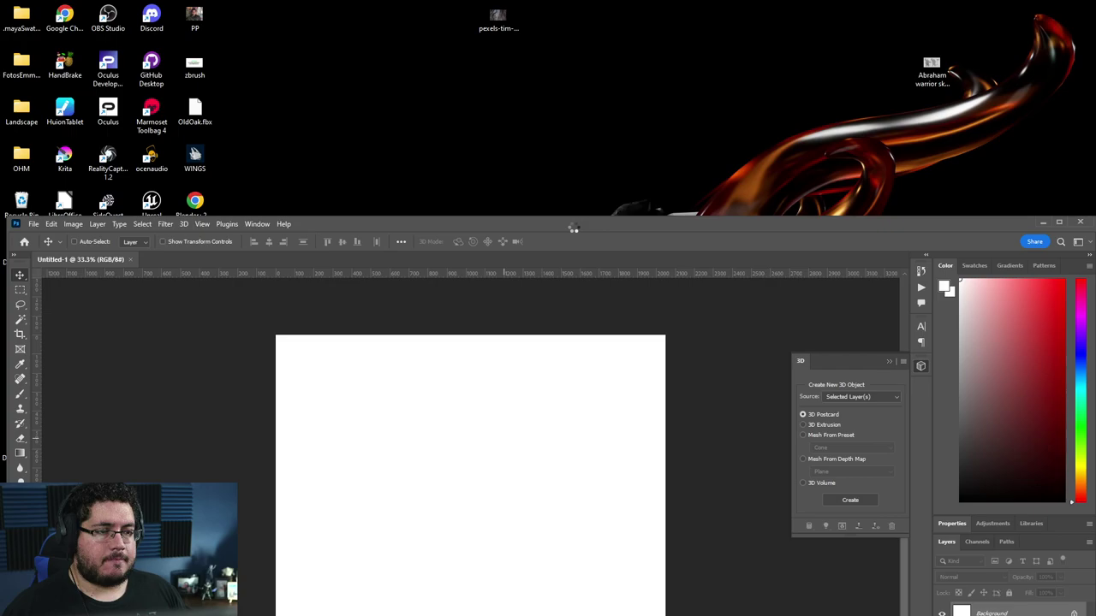
pyautogui.doubleClick(572, 220)
pyautogui.press('Return')
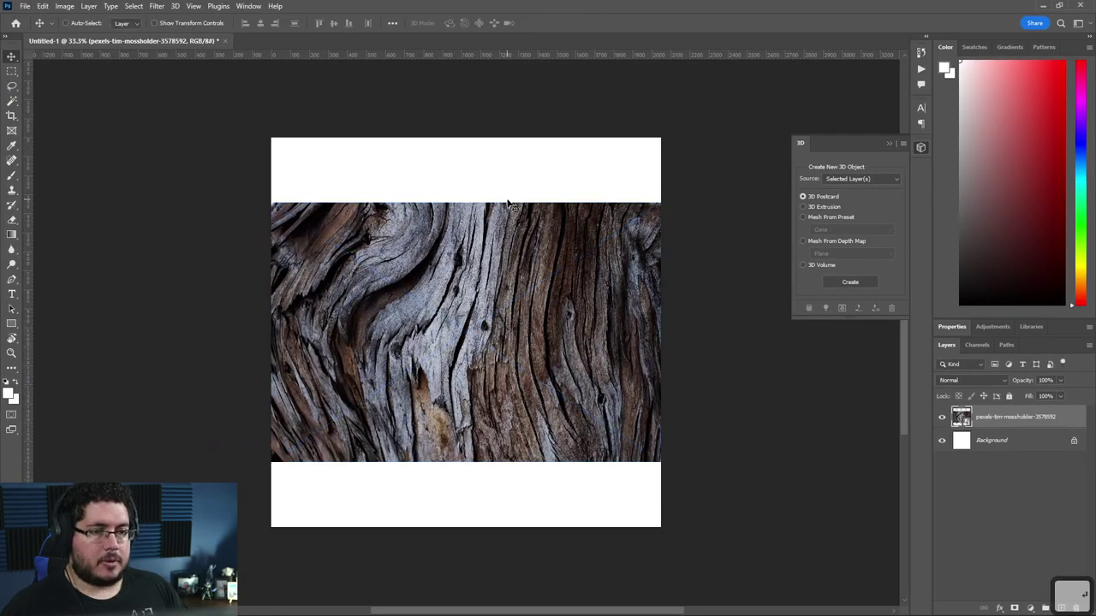
# - Scale the wood photo layer to about 46% and reposition it so it covers the whole square canvas
pyautogui.hotkey('ctrl', 't')
pyautogui.moveTo(660, 203); pyautogui.dragTo(838, 60)
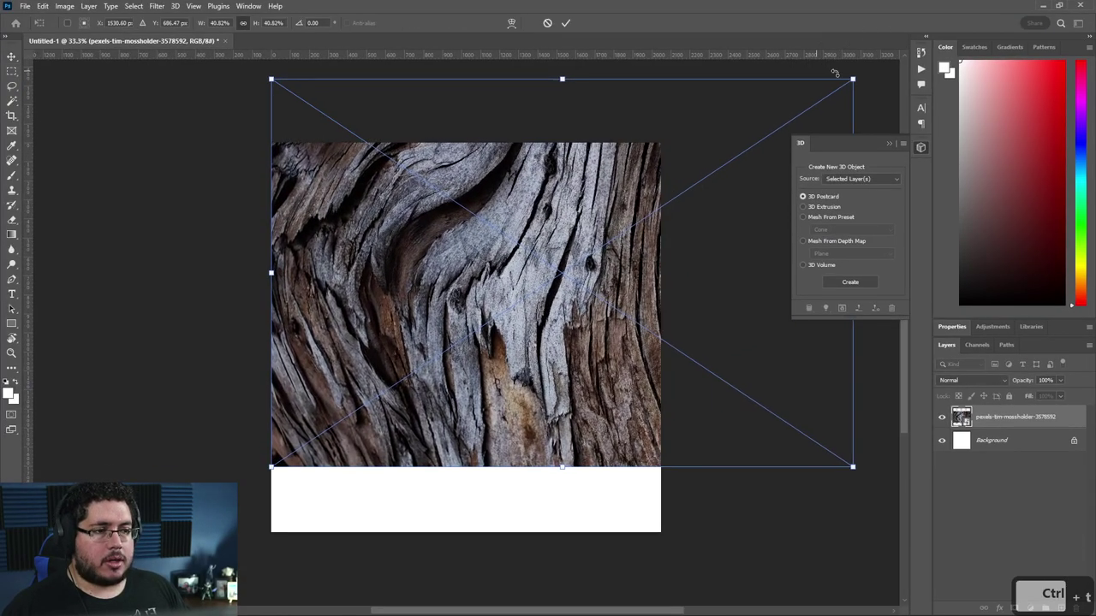
pyautogui.moveTo(700, 244); pyautogui.dragTo(610, 361)
pyautogui.moveTo(184, 197); pyautogui.dragTo(77, 162)
pyautogui.moveTo(352, 252); pyautogui.dragTo(403, 237)
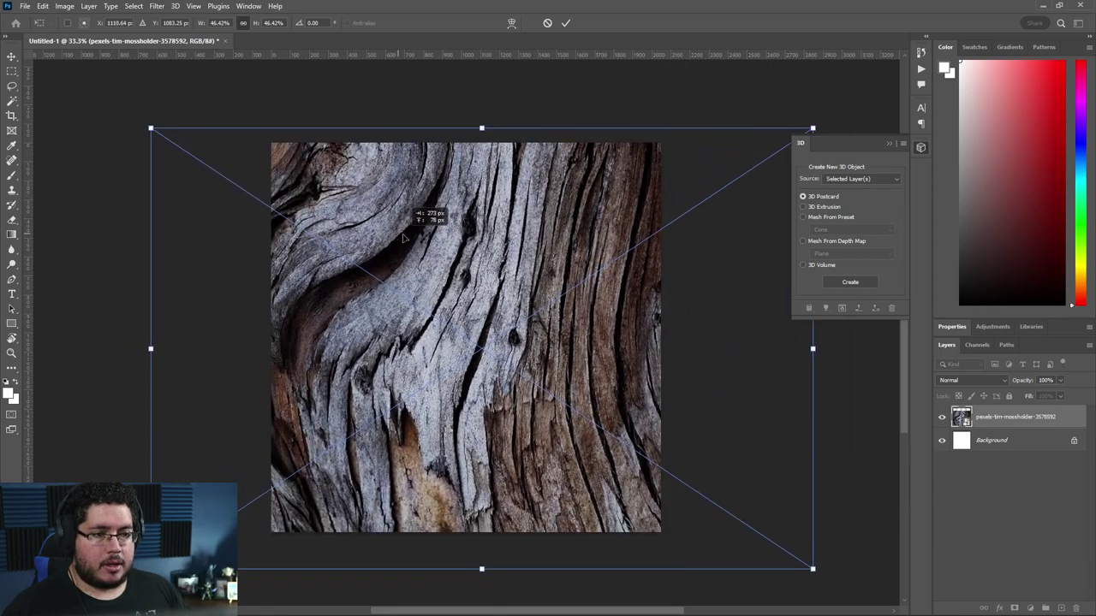
pyautogui.press('Return')
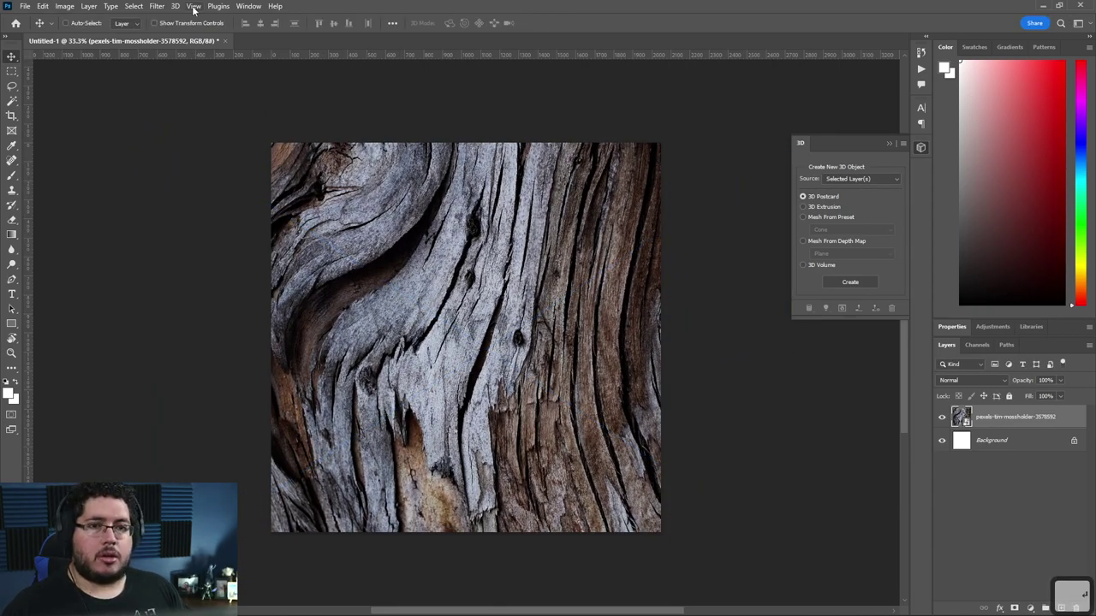
# - Try the Generate Bump (Height) Map filter on the wood layer, then undo it
pyautogui.click(174, 6)
pyautogui.moveTo(157, 6)
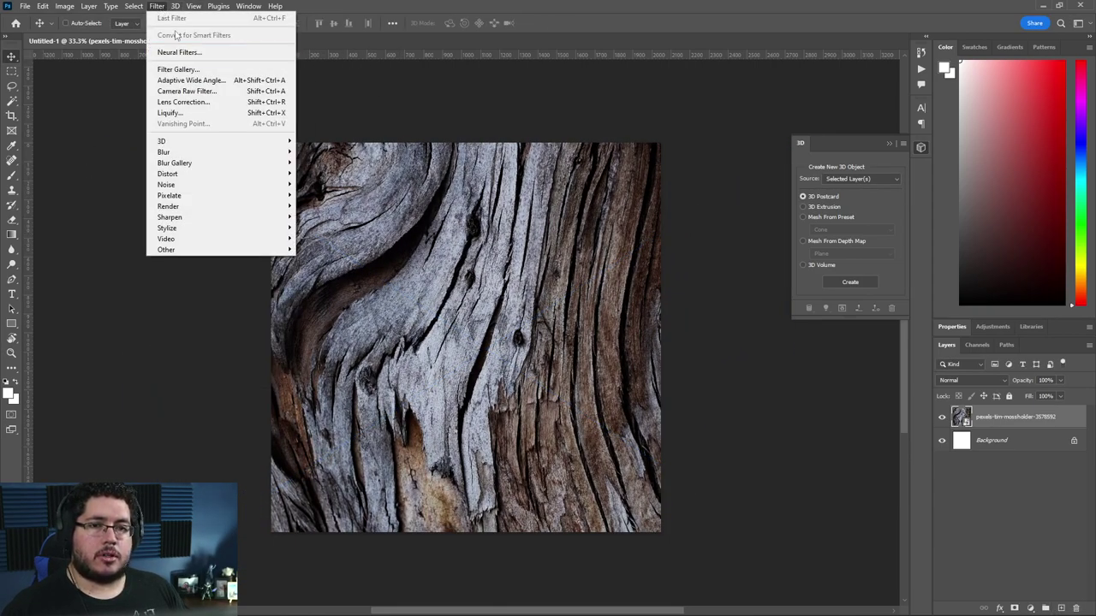
pyautogui.moveTo(214, 141)
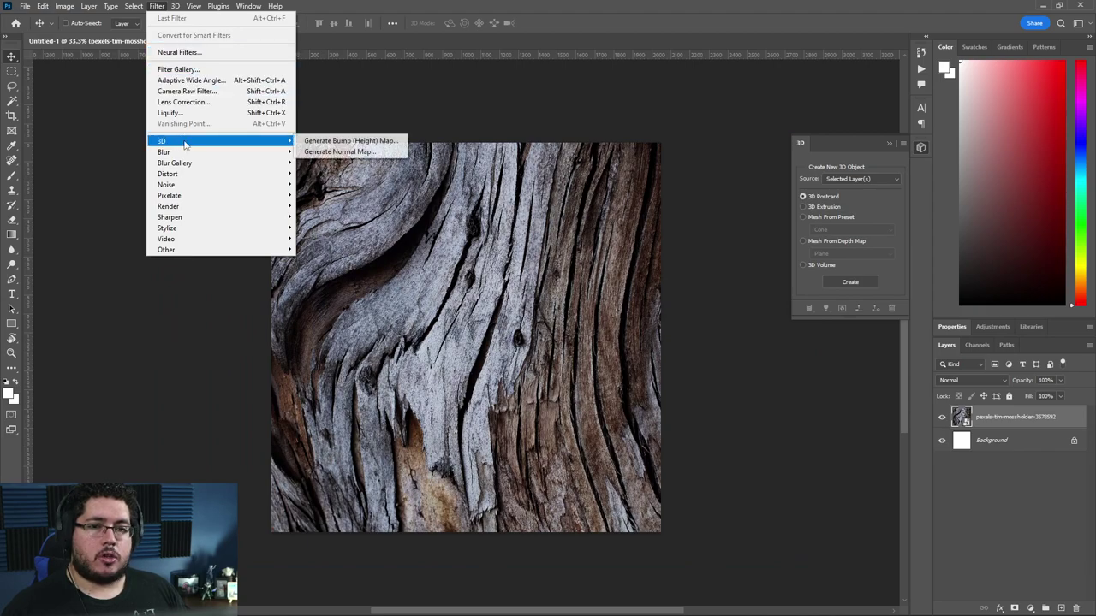
pyautogui.click(332, 141)
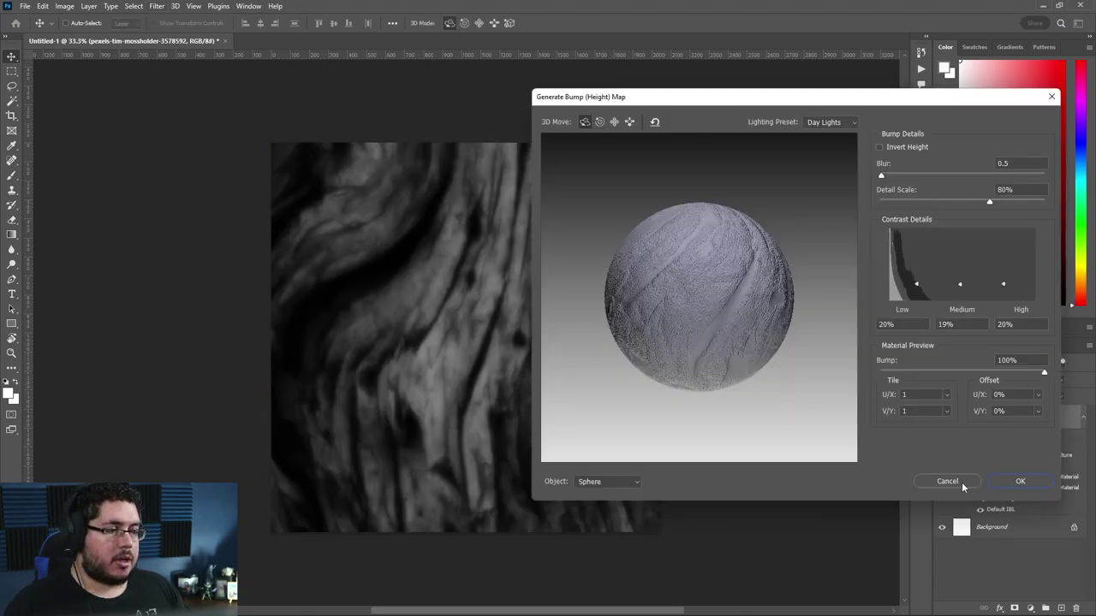
pyautogui.click(1020, 482)
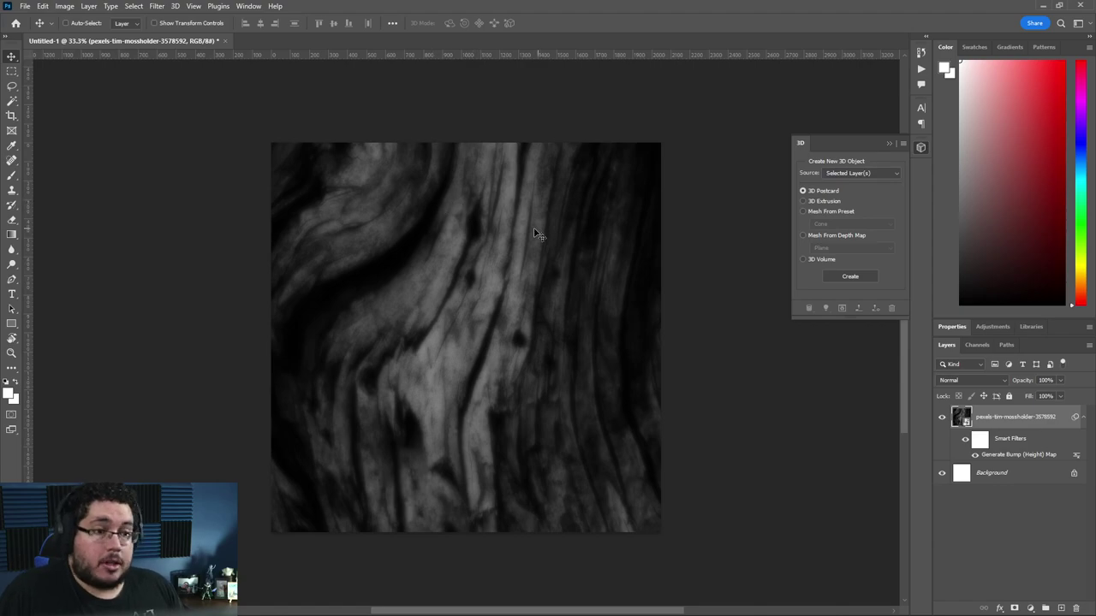
pyautogui.hotkey('ctrl', 'z')
# - Save a copy of the square wood image to the desktop as a JPEG named woodtexture at quality 12
pyautogui.hotkey('ctrl', 'alt', 's')
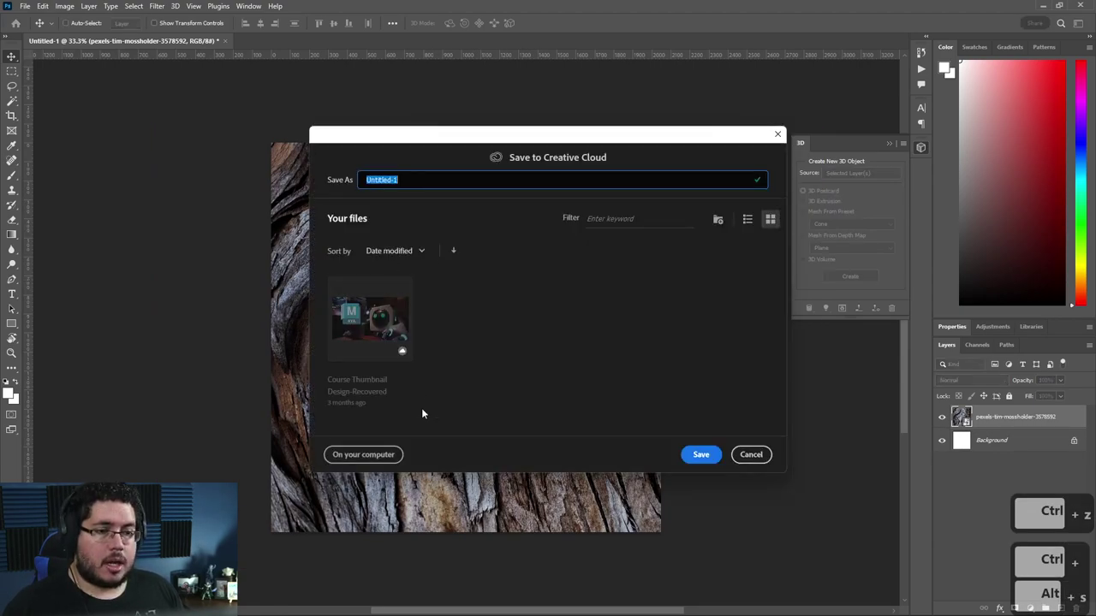
pyautogui.click(363, 454)
pyautogui.scroll(5, 52, 171)
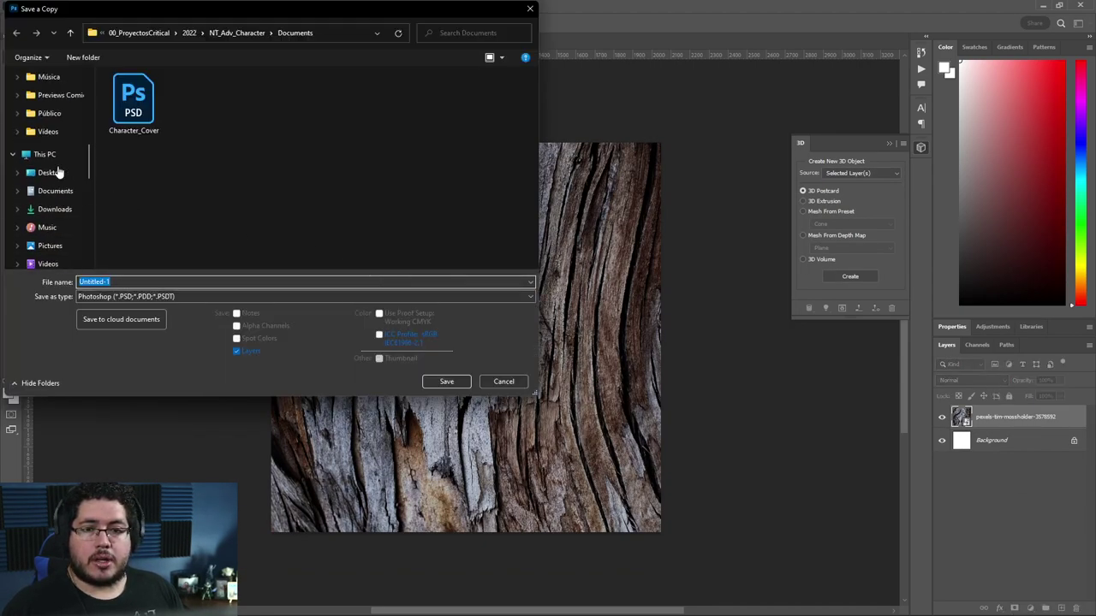
pyautogui.click(51, 227)
pyautogui.click(125, 296)
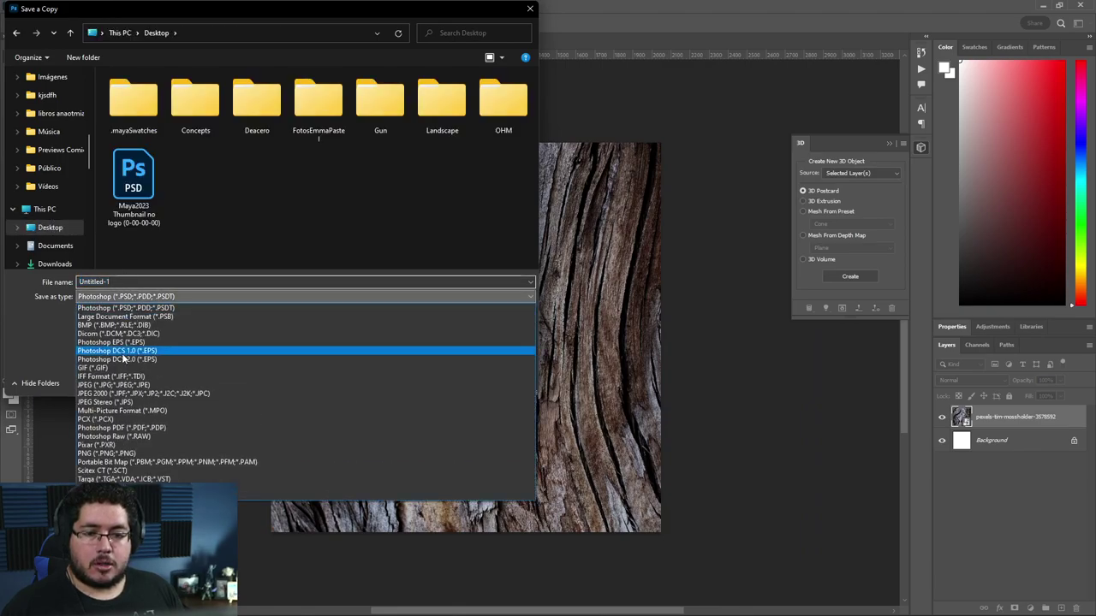
pyautogui.click(112, 388)
pyautogui.hotkey('alt', 'n')
pyautogui.write('woodtexture')
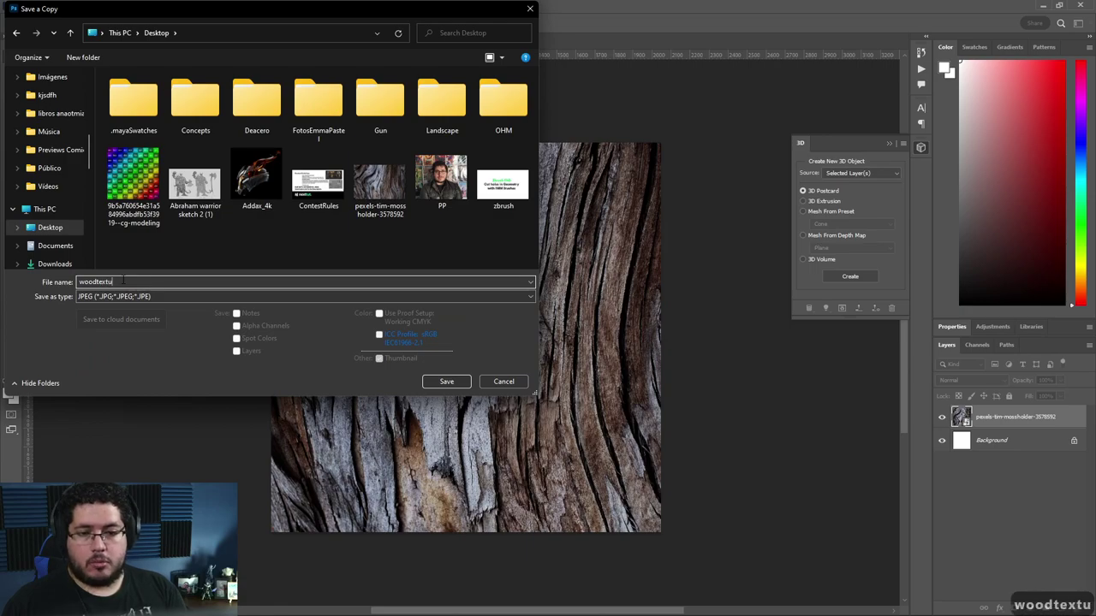
pyautogui.press('Return')
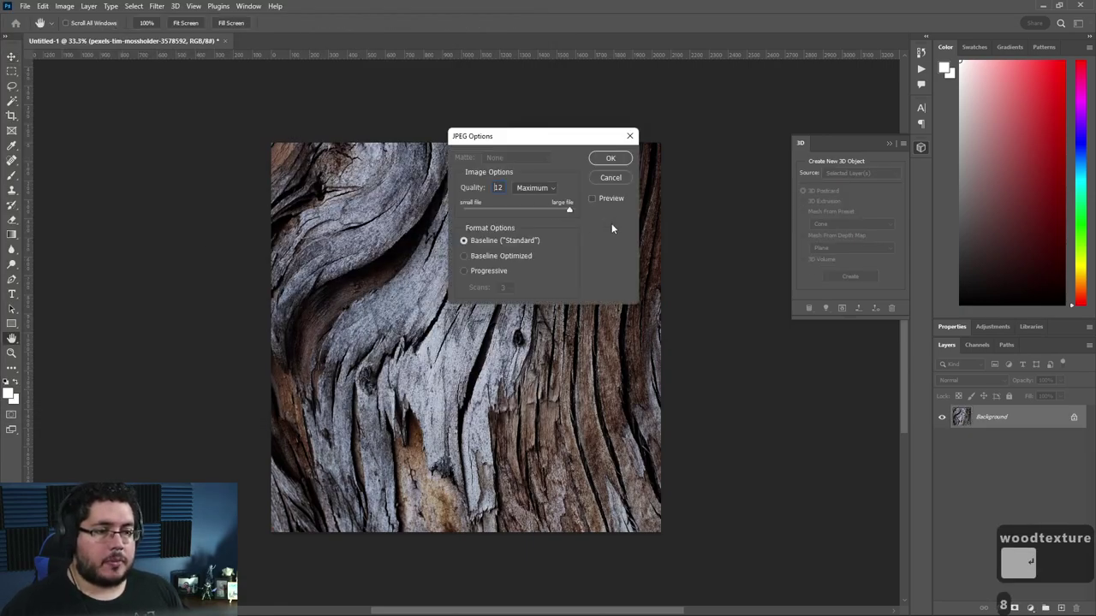
pyautogui.click(611, 159)
# - Switch back to AwesomeBump and choose woodtexture from the desktop as the diffuse image
pyautogui.click(1043, 5)
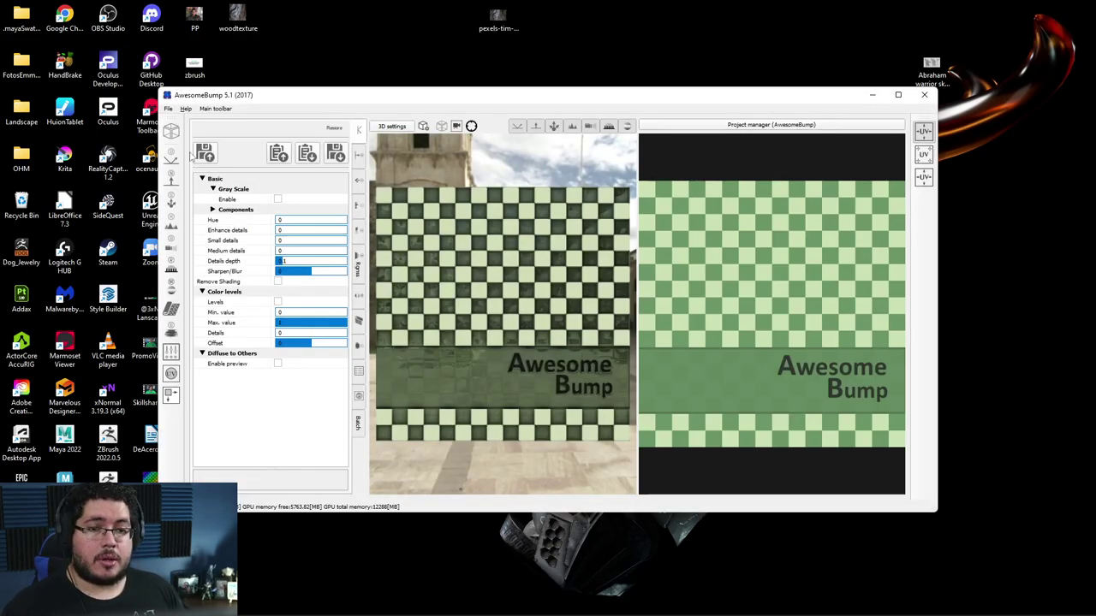
pyautogui.click(204, 152)
pyautogui.scroll(5, 221, 274)
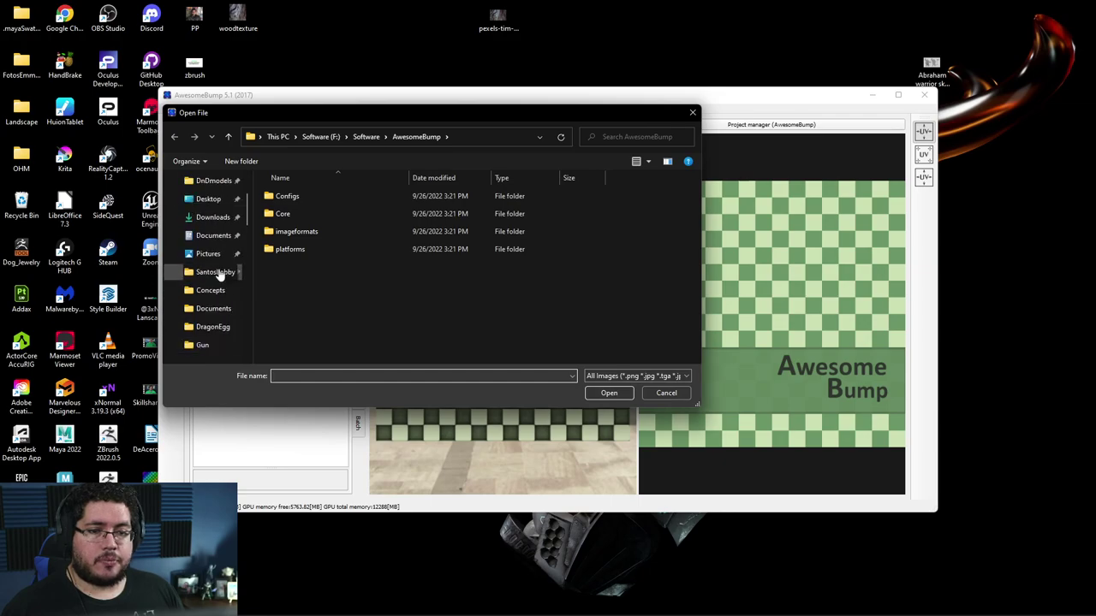
pyautogui.click(208, 276)
pyautogui.click(289, 347)
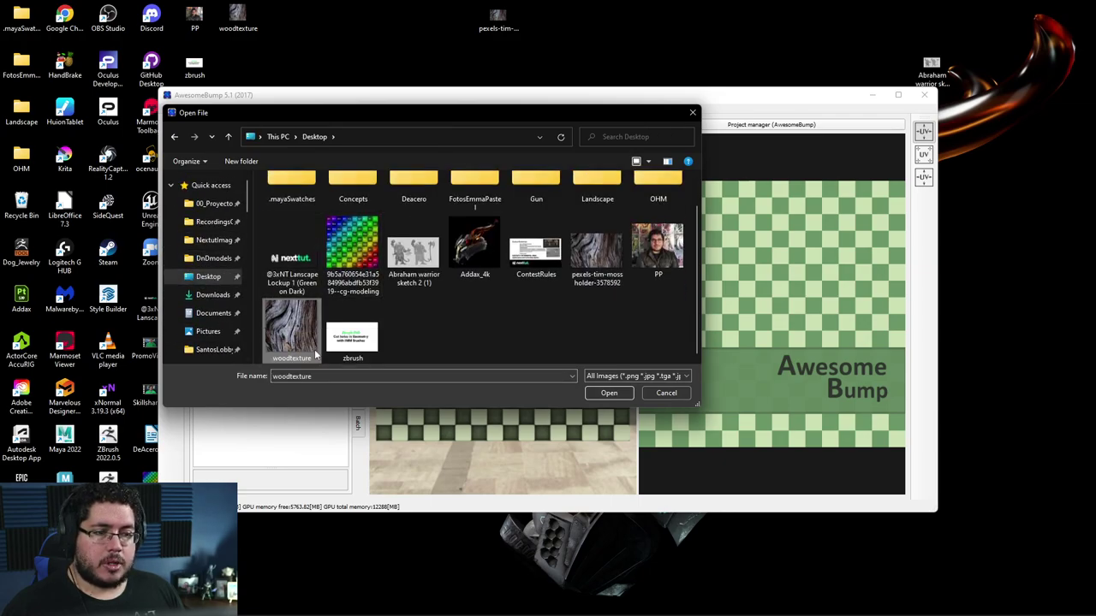
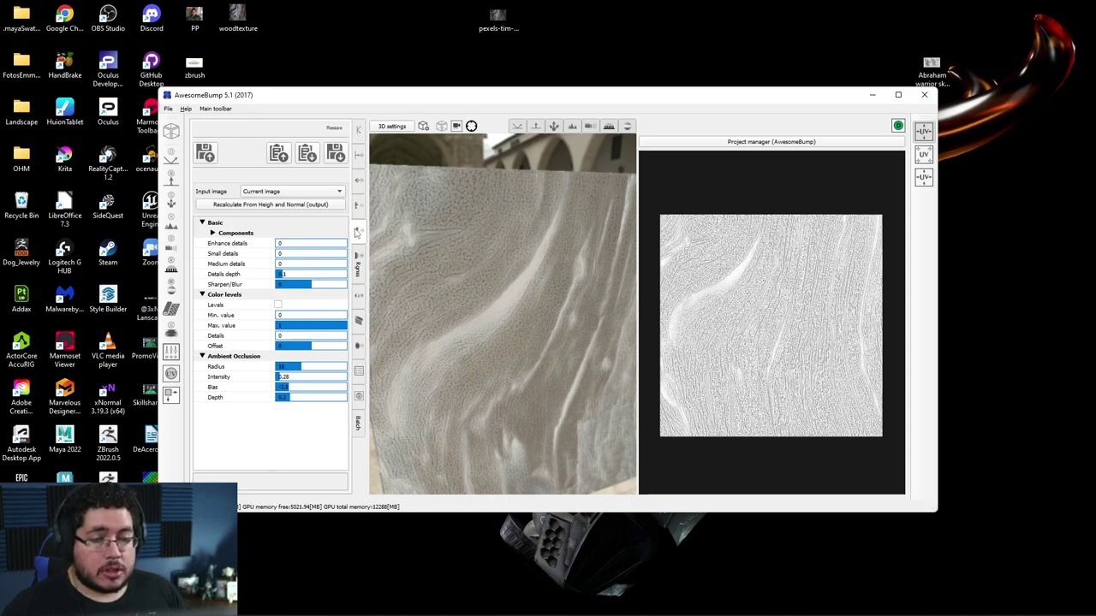
# - Inspect the wood height map up close and blur its fine grain by setting Sharpen/Blur to about -4
pyautogui.click(360, 202)
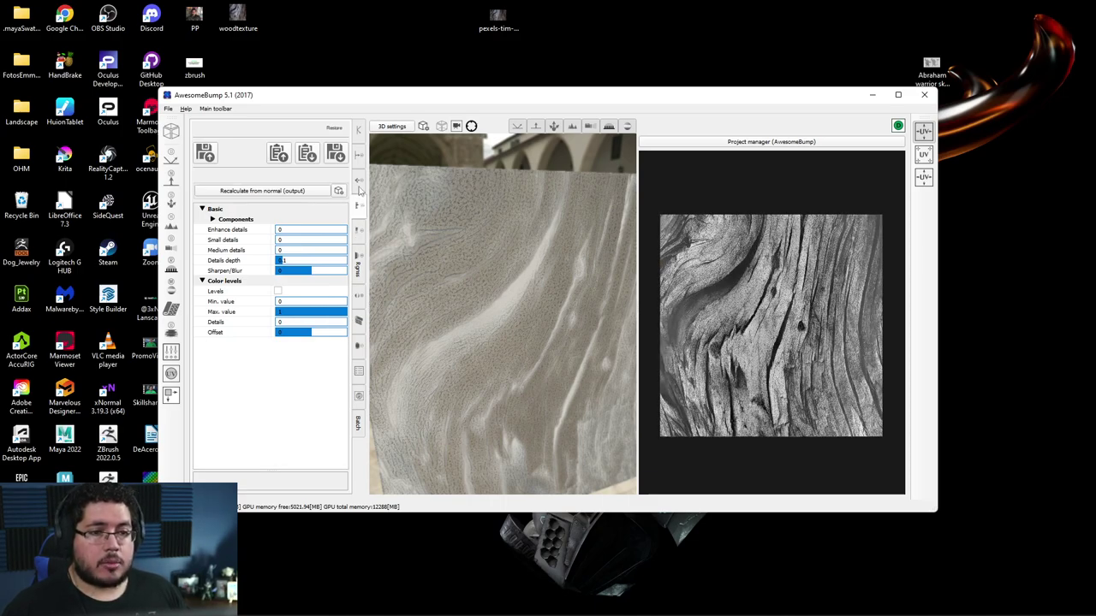
pyautogui.scroll(4, 790, 355)
pyautogui.scroll(-3, 791, 355)
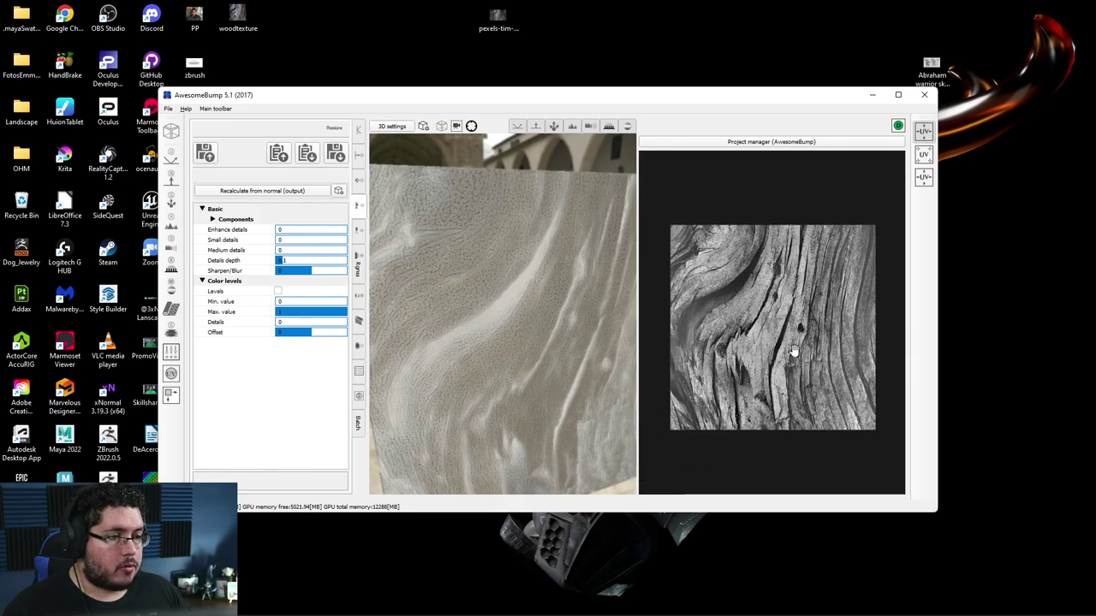
pyautogui.scroll(4, 791, 352)
pyautogui.scroll(4, 790, 351)
pyautogui.scroll(-2, 753, 354)
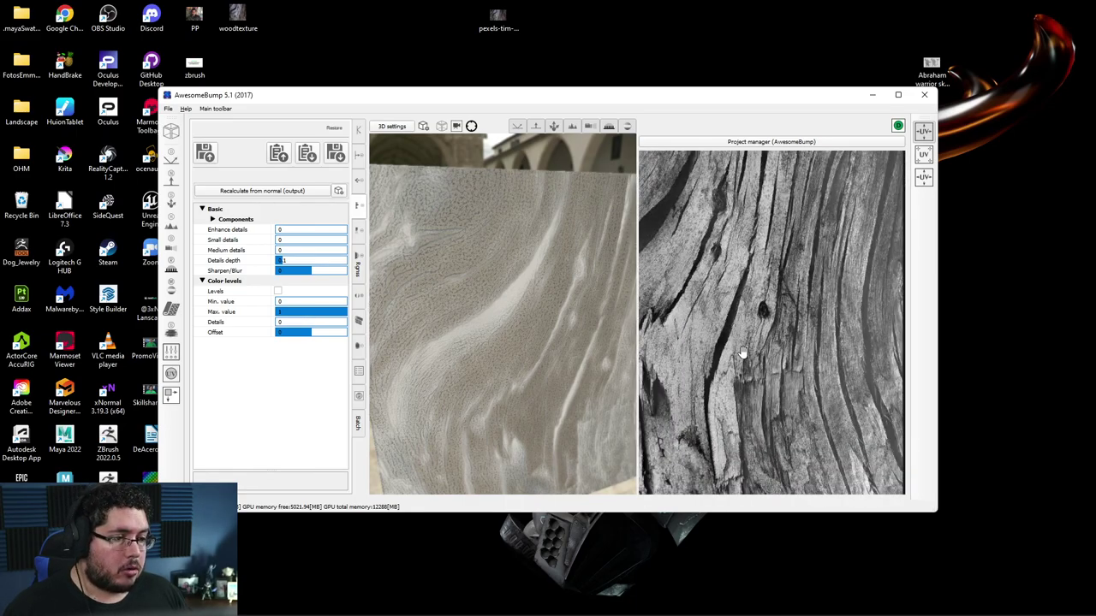
pyautogui.scroll(3, 743, 351)
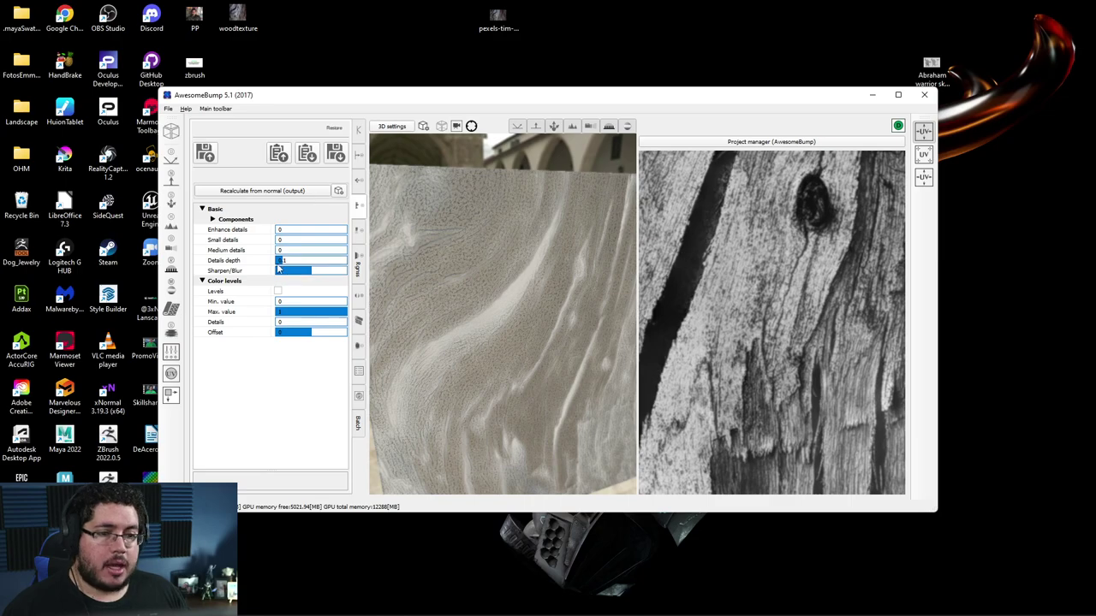
pyautogui.moveTo(311, 272); pyautogui.dragTo(302, 274)
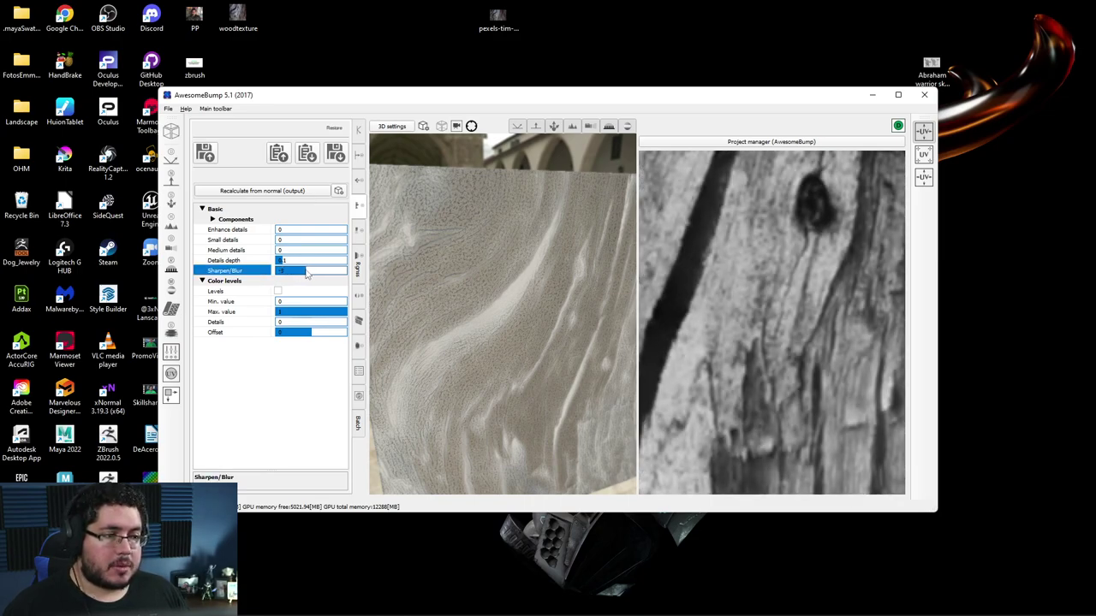
pyautogui.scroll(-3, 624, 266)
pyautogui.scroll(-7, 756, 284)
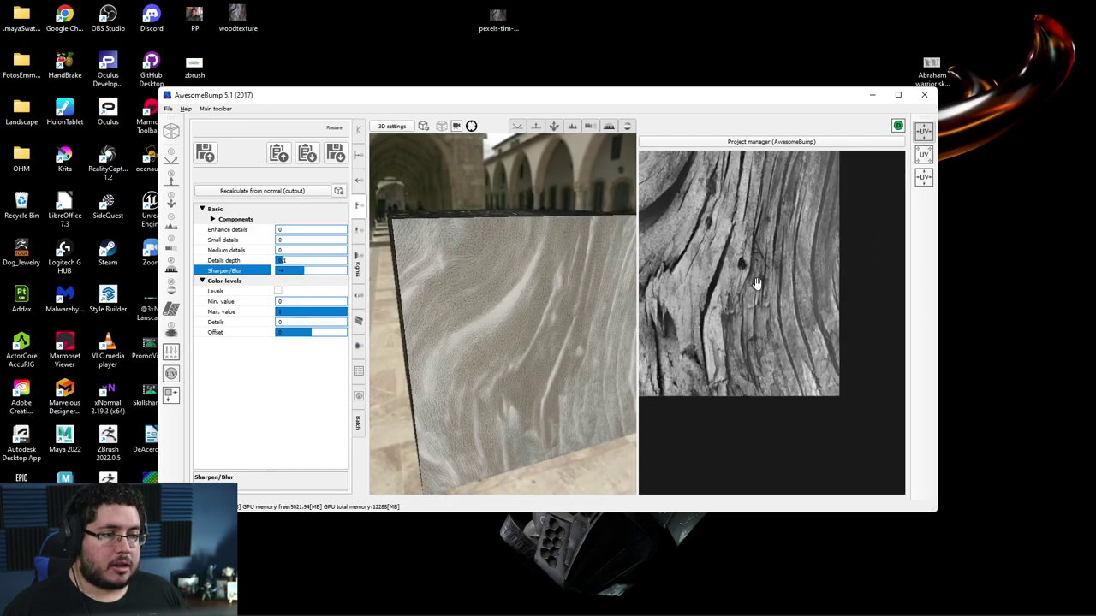
# - Examine the blurred wood height map and its effect on the front face of the preview cube
pyautogui.keyDown('alt'); pyautogui.moveTo(737, 291); pyautogui.dragTo(837, 328); pyautogui.keyUp('alt')
pyautogui.scroll(1, 760, 297)
pyautogui.scroll(-1, 722, 292)
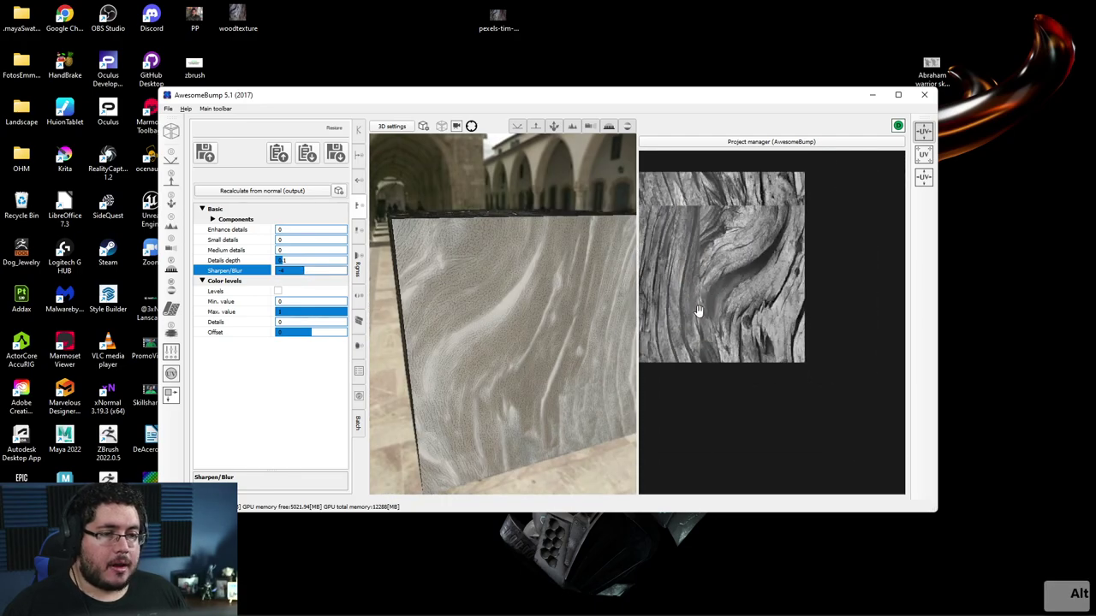
pyautogui.keyDown('alt'); pyautogui.moveTo(584, 313); pyautogui.dragTo(467, 311); pyautogui.keyUp('alt')
pyautogui.keyDown('alt'); pyautogui.moveTo(677, 268); pyautogui.dragTo(724, 266); pyautogui.keyUp('alt')
pyautogui.scroll(-2, 732, 269)
pyautogui.scroll(2, 734, 274)
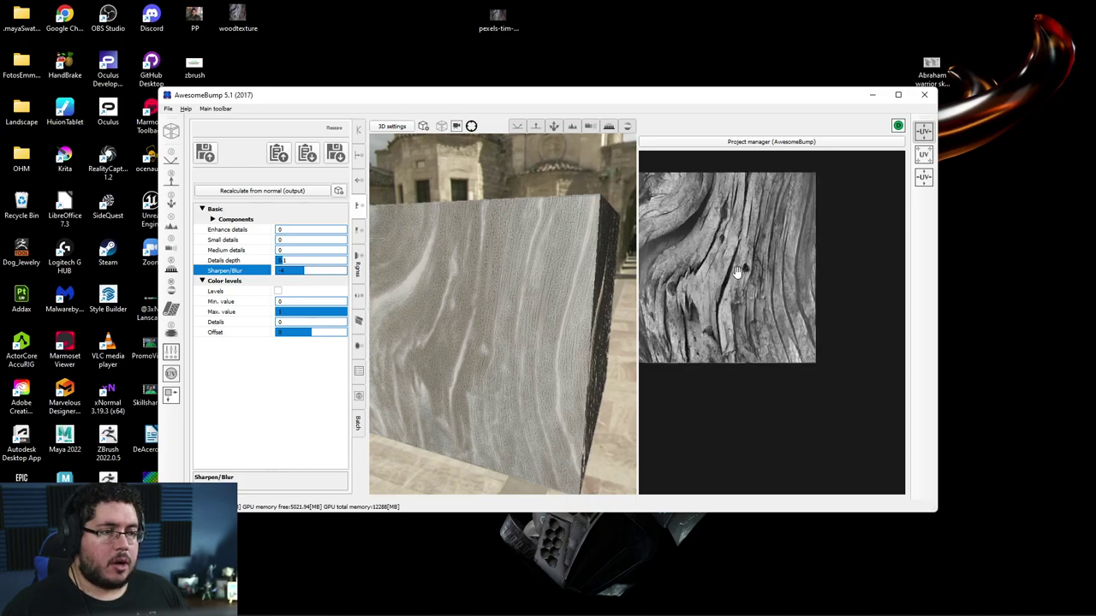
# - Set the height map's Details depth to about 0.56, Max. value to about 0.82 and Details to 0.5, leaving Levels off after a comparison
pyautogui.moveTo(280, 231); pyautogui.dragTo(317, 259)
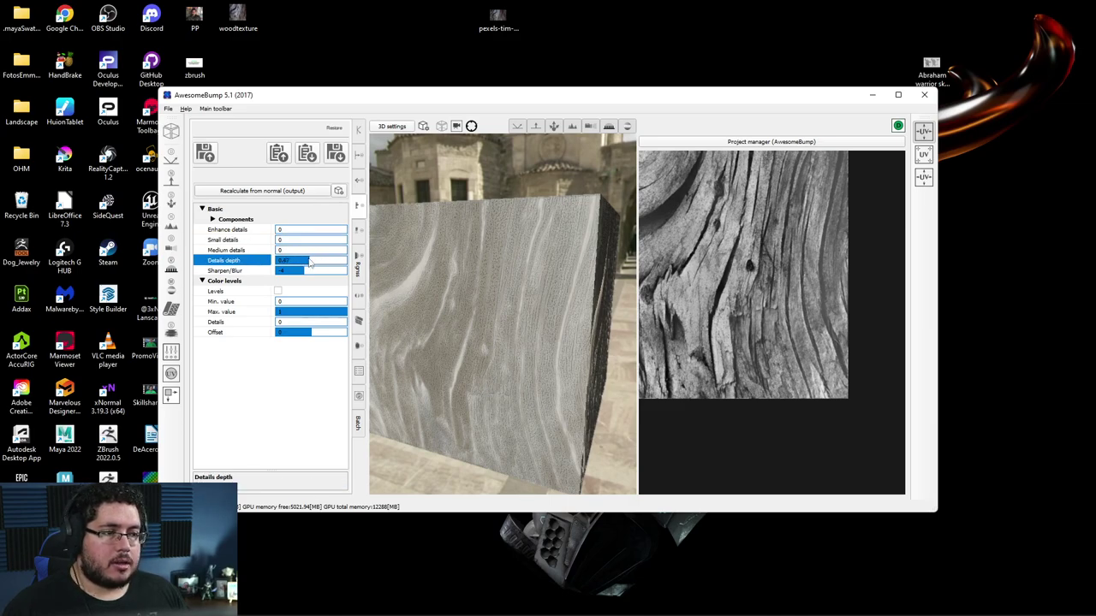
pyautogui.moveTo(329, 314)
pyautogui.mouseDown()
pyautogui.moveTo(308, 315)
pyautogui.moveTo(334, 317)
pyautogui.mouseUp()
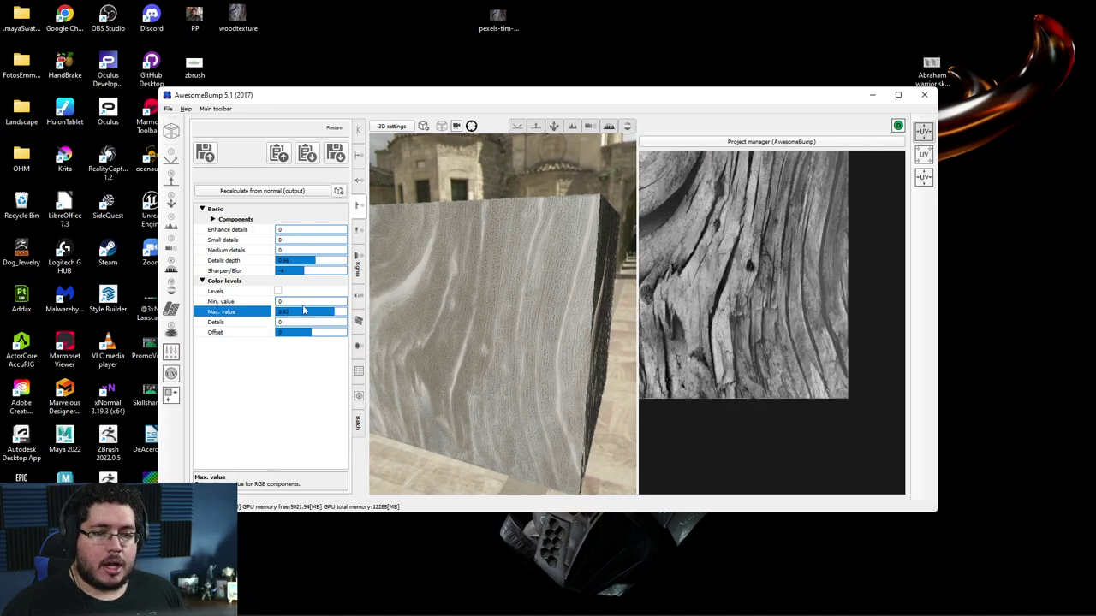
pyautogui.click(282, 324)
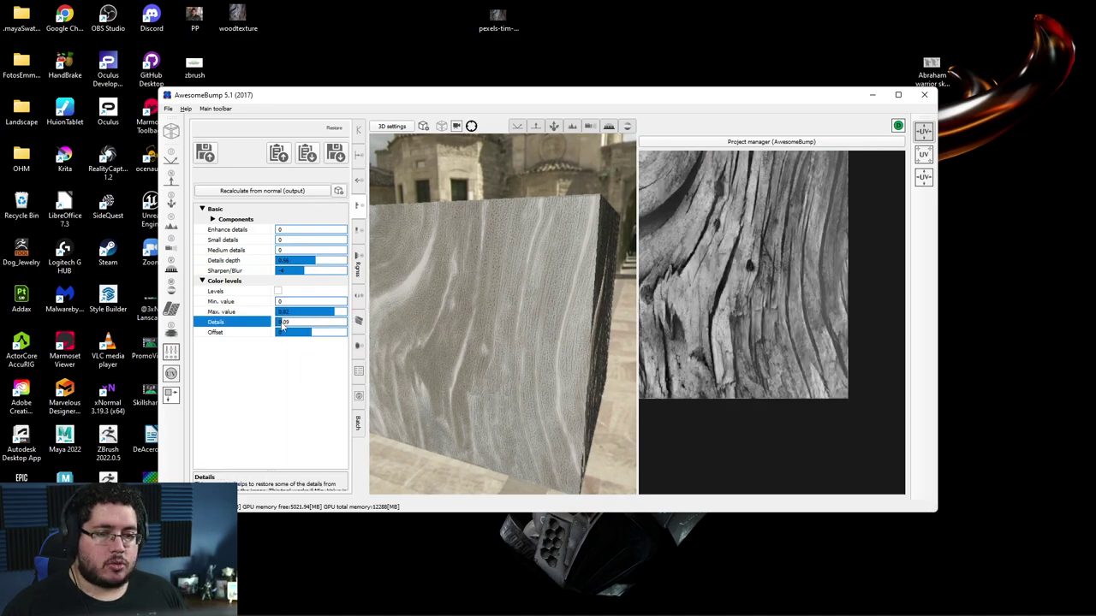
pyautogui.click(278, 292)
pyautogui.click(278, 292)
pyautogui.click(277, 293)
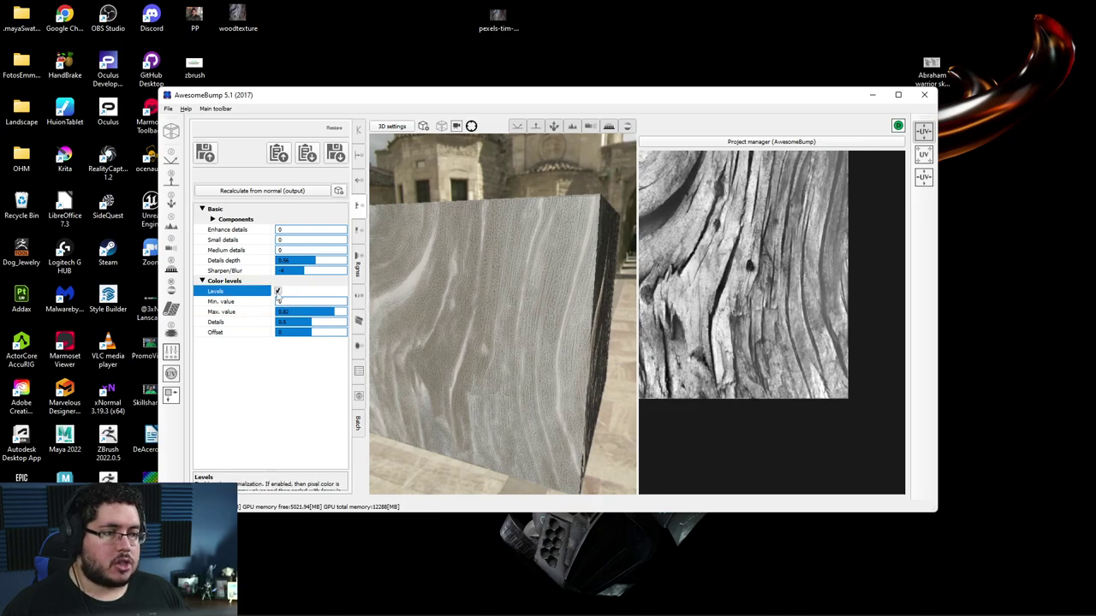
pyautogui.click(278, 293)
# - Examine the wood relief on the preview cube's sides and top, and view the whole height map
pyautogui.keyDown('alt'); pyautogui.moveTo(530, 307); pyautogui.dragTo(629, 311); pyautogui.keyUp('alt')
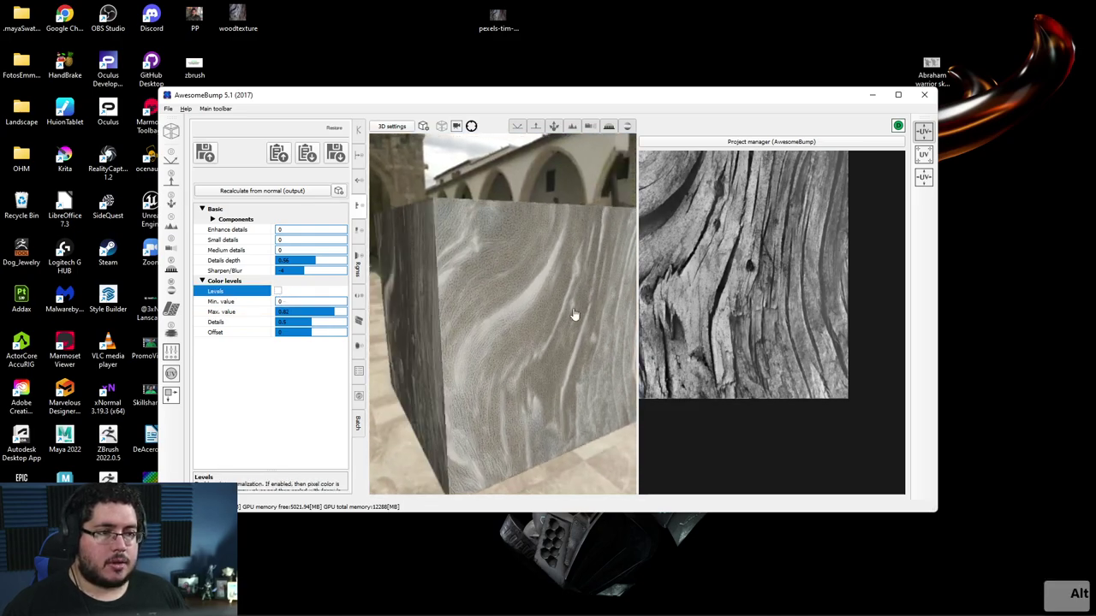
pyautogui.keyDown('alt'); pyautogui.scroll(-4, 557, 300); pyautogui.keyUp('alt')
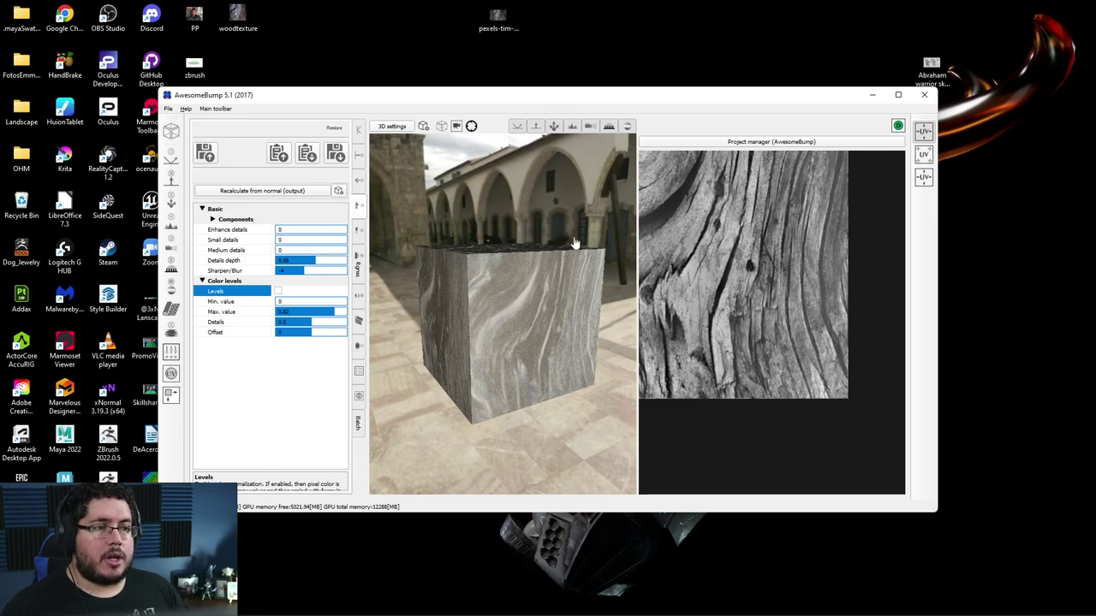
pyautogui.moveTo(577, 241); pyautogui.dragTo(564, 428)
pyautogui.scroll(4, 548, 365)
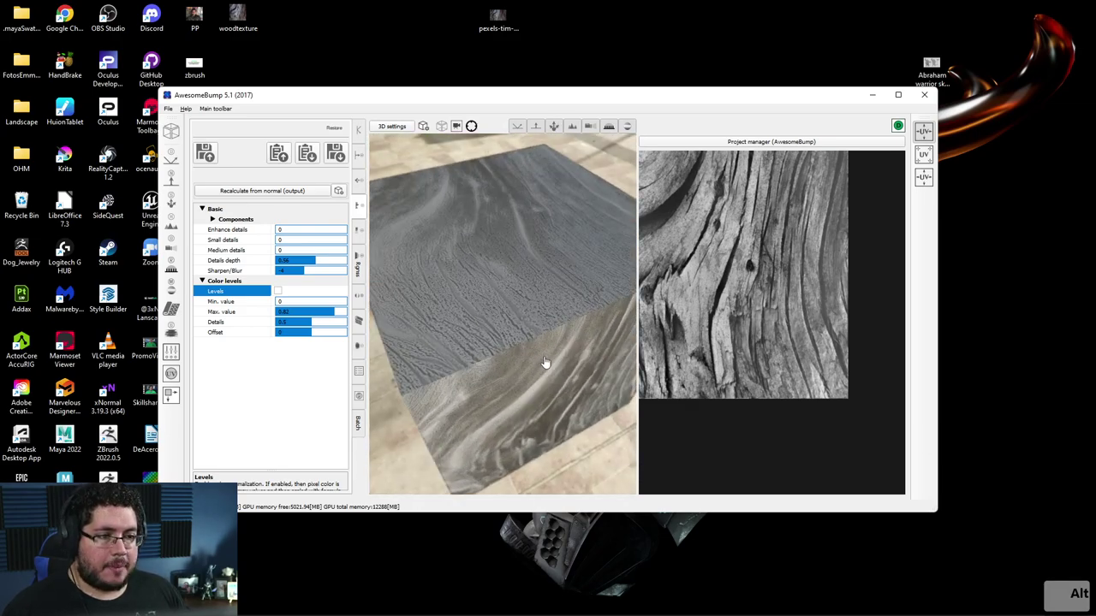
pyautogui.moveTo(548, 364); pyautogui.dragTo(535, 198)
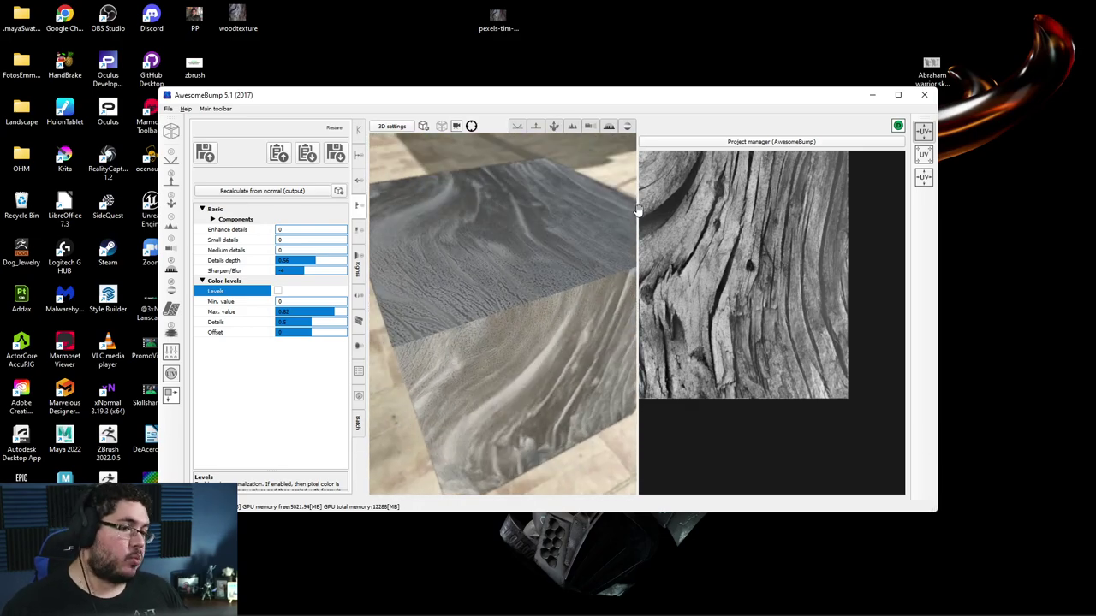
pyautogui.scroll(-3, 752, 417)
pyautogui.moveTo(724, 441)
pyautogui.keyDown('alt'); pyautogui.mouseDown()
pyautogui.moveTo(796, 453)
pyautogui.moveTo(726, 438)
pyautogui.mouseUp(); pyautogui.keyUp('alt')
pyautogui.moveTo(748, 444); pyautogui.dragTo(790, 443, button='right')
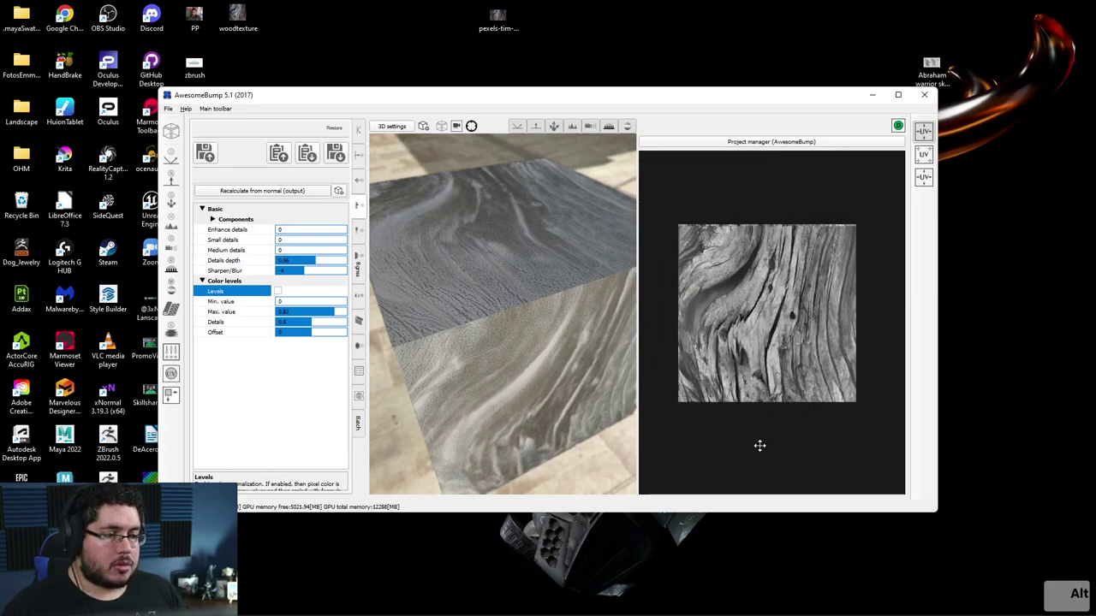
# - Save the height map to the desktop as woodtexture_h and switch to ZBrush
pyautogui.click(337, 156)
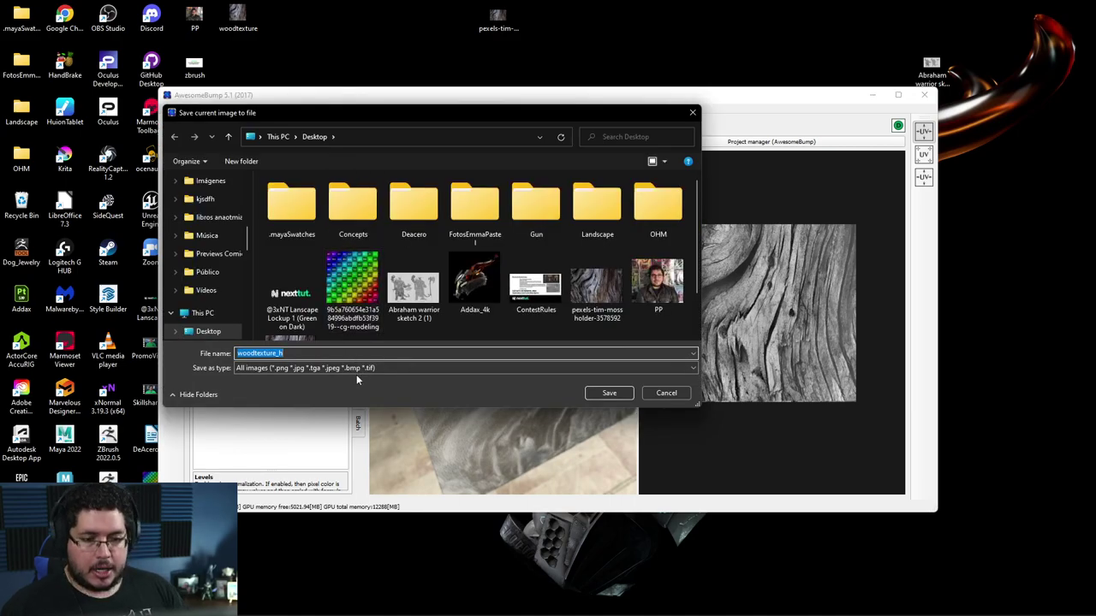
pyautogui.press('Return')
pyautogui.hotkey('alt', 'Tab')
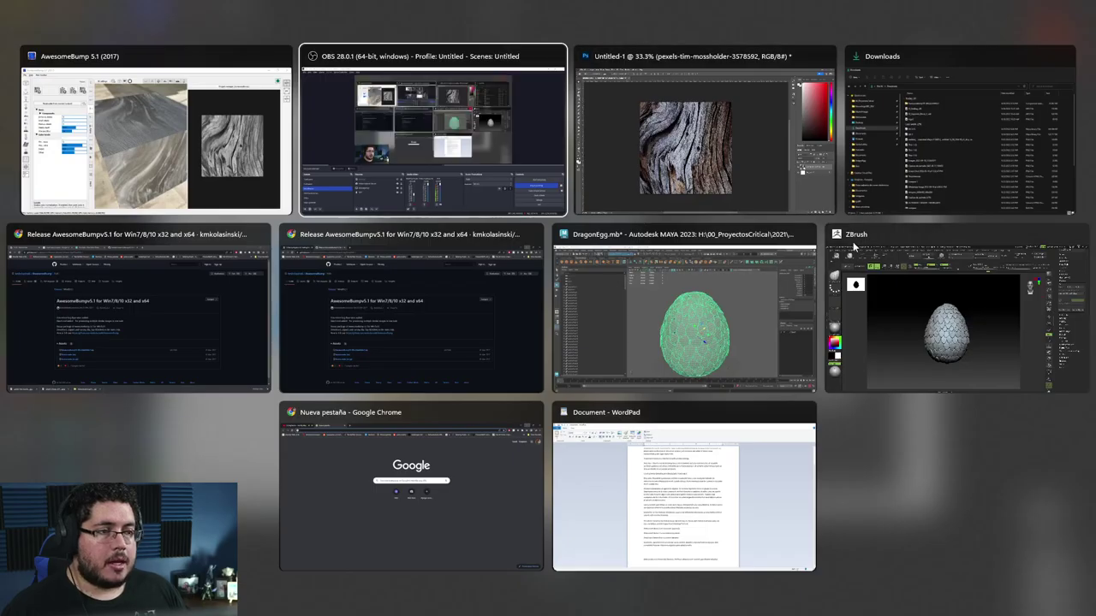
pyautogui.click(896, 283)
# - Activate the Standard brush with the DragRect stroke
pyautogui.press('b')
pyautogui.press('s')
pyautogui.press('t')
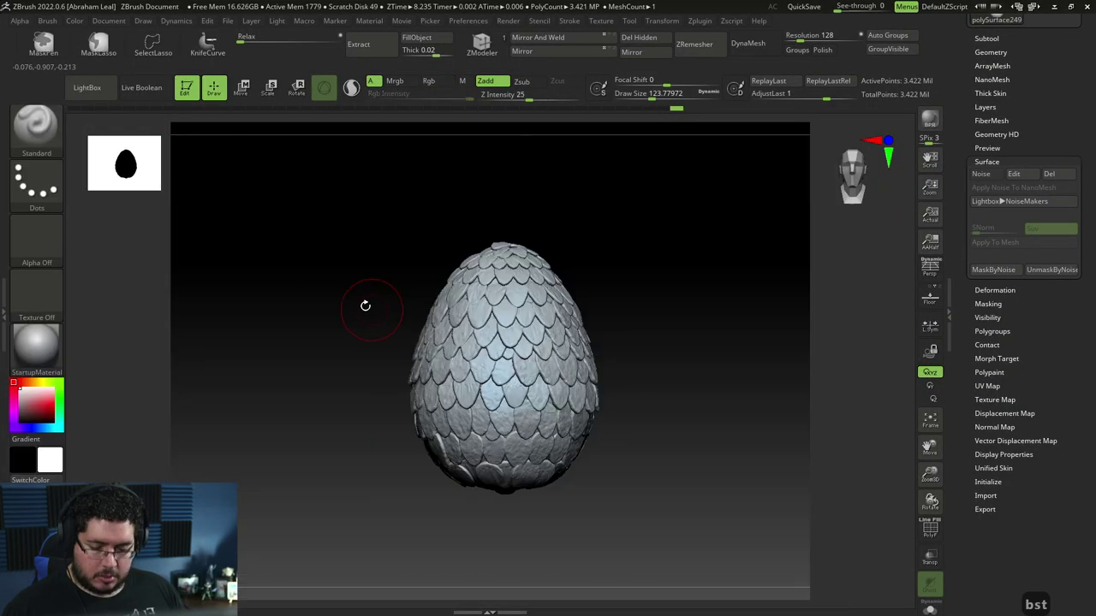
pyautogui.click(51, 184)
pyautogui.click(159, 191)
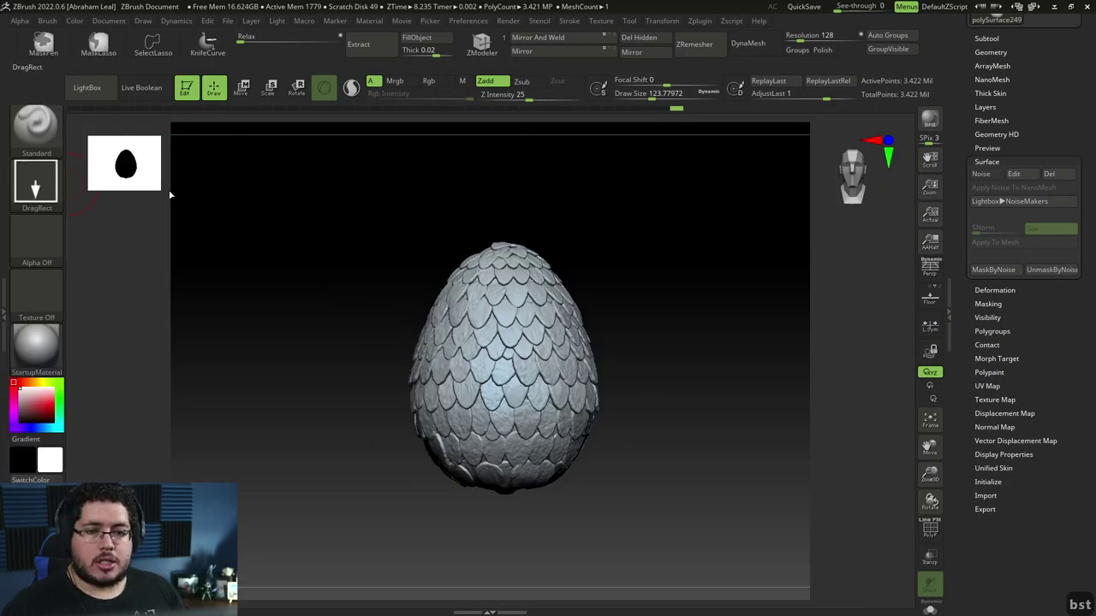
# - Import woodtexture_h from the desktop as the Standard brush's alpha
pyautogui.click(36, 240)
pyautogui.click(92, 463)
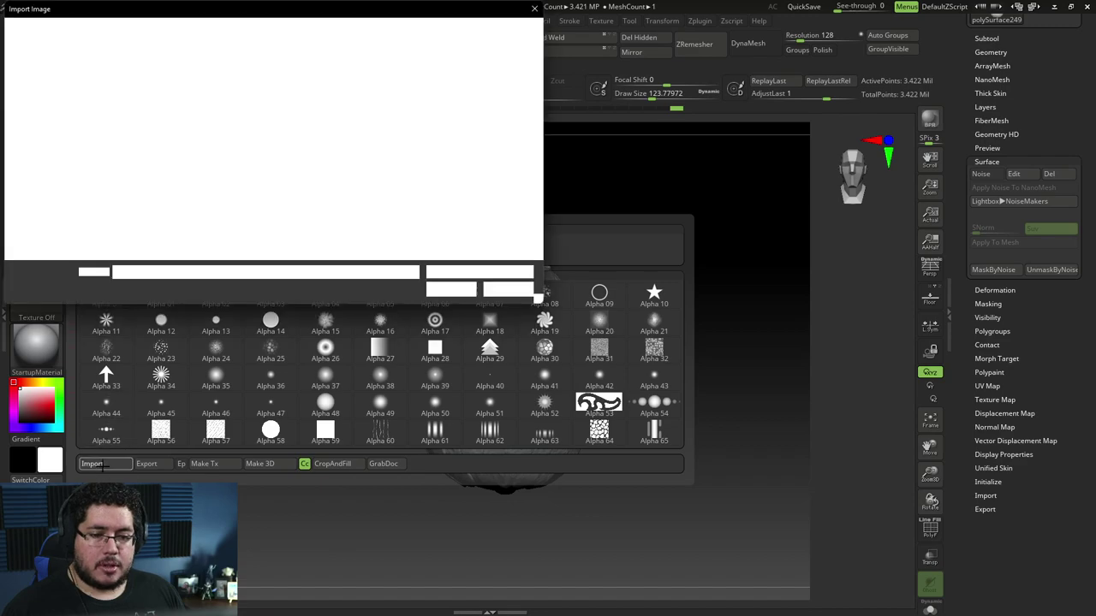
pyautogui.scroll(5, 62, 184)
pyautogui.click(51, 226)
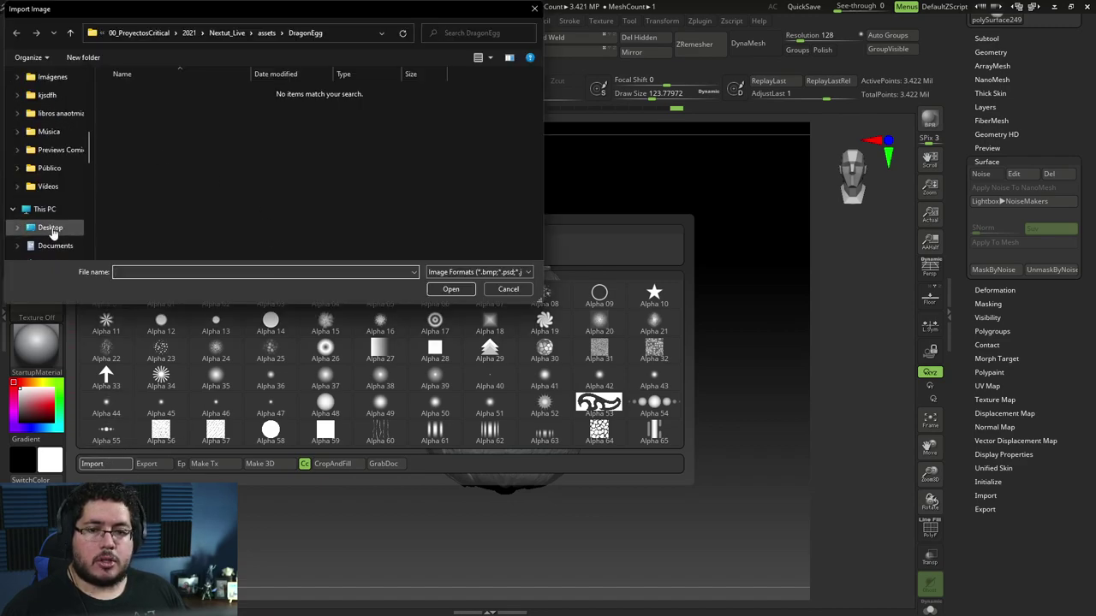
pyautogui.doubleClick(255, 247)
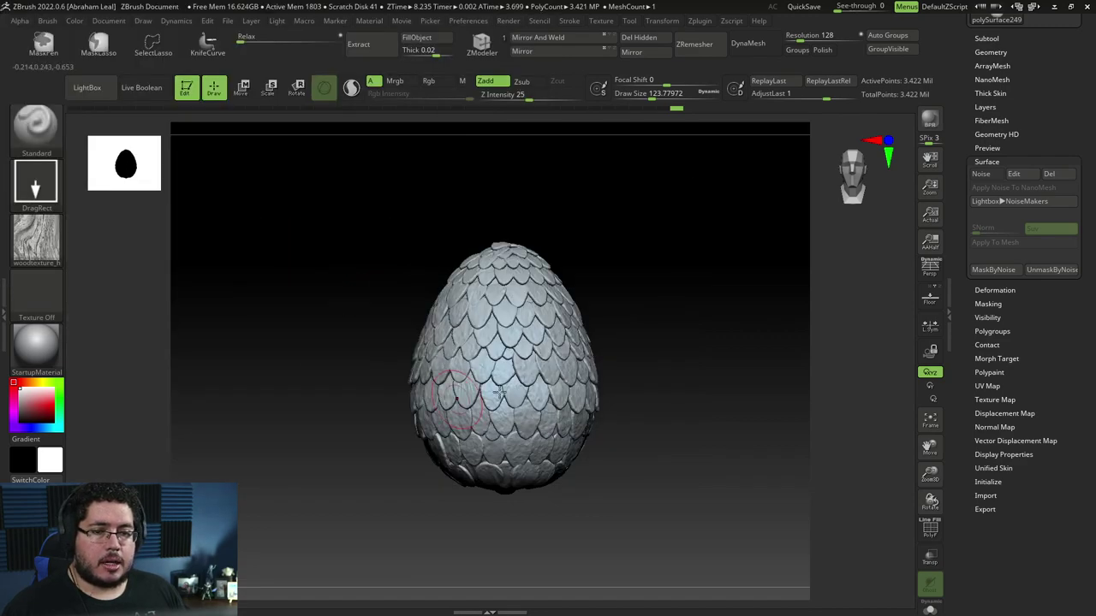
# - Try stamping the wood alpha over the front of the egg at Z Intensity 25, then undo it
pyautogui.moveTo(509, 398); pyautogui.dragTo(505, 464)
pyautogui.moveTo(684, 392)
pyautogui.keyDown('alt'); pyautogui.mouseDown()
pyautogui.moveTo(673, 318)
pyautogui.moveTo(768, 377)
pyautogui.moveTo(790, 374)
pyautogui.moveTo(780, 382)
pyautogui.mouseUp(); pyautogui.keyUp('alt')
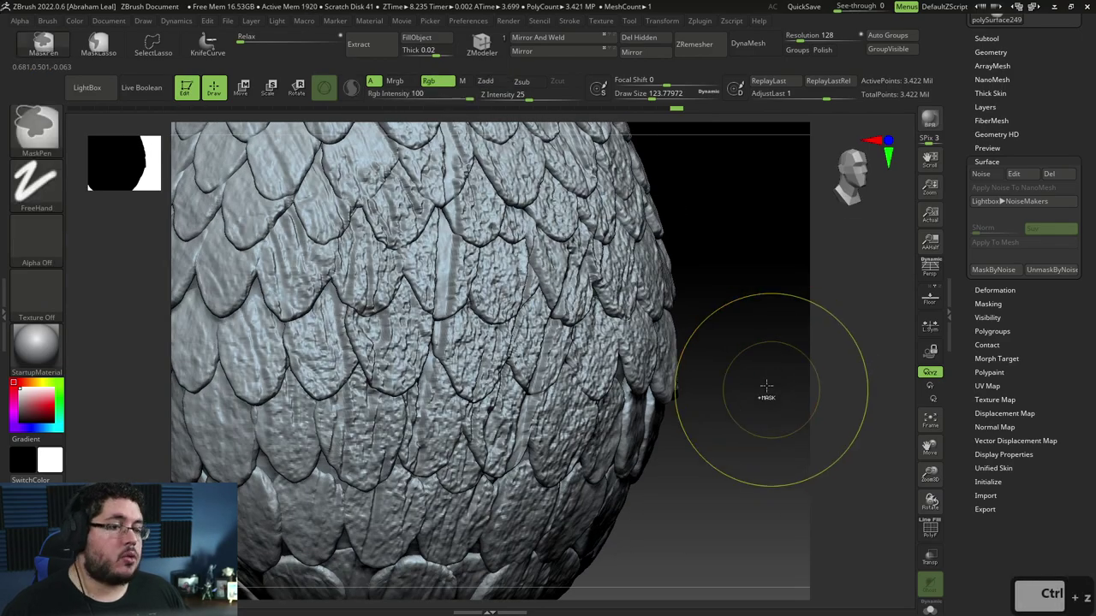
pyautogui.hotkey('ctrl', 'z')
pyautogui.moveTo(785, 440)
pyautogui.mouseDown()
pyautogui.moveTo(790, 345)
pyautogui.moveTo(776, 375)
pyautogui.moveTo(760, 331)
pyautogui.moveTo(169, 181)
pyautogui.mouseUp()
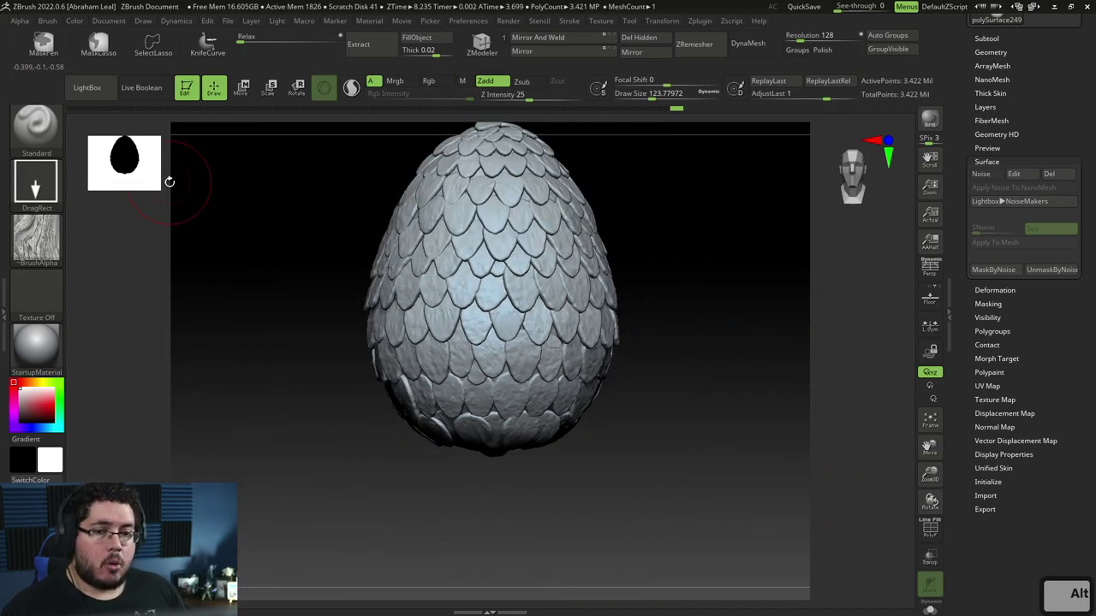
# - Adjust the Standard brush's Auto Masking settings
pyautogui.click(47, 21)
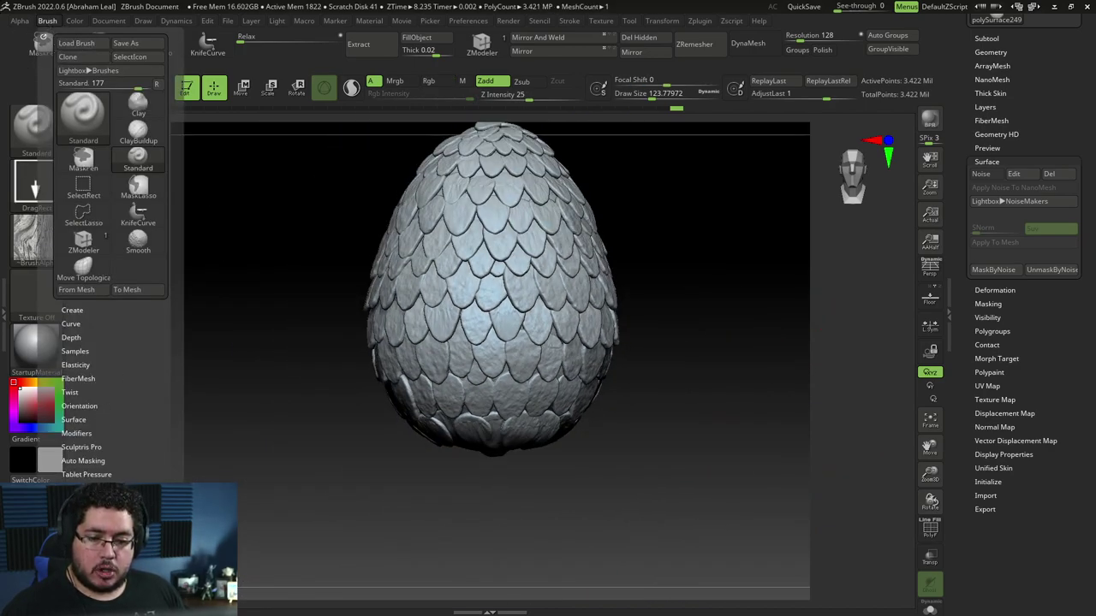
pyautogui.click(83, 461)
pyautogui.click(92, 405)
# - Try several stamps of the wood alpha across the egg's scales, then undo them
pyautogui.moveTo(216, 432); pyautogui.dragTo(319, 437)
pyautogui.moveTo(391, 352); pyautogui.dragTo(440, 471)
pyautogui.moveTo(515, 418)
pyautogui.mouseDown()
pyautogui.moveTo(557, 379)
pyautogui.moveTo(625, 433)
pyautogui.mouseUp()
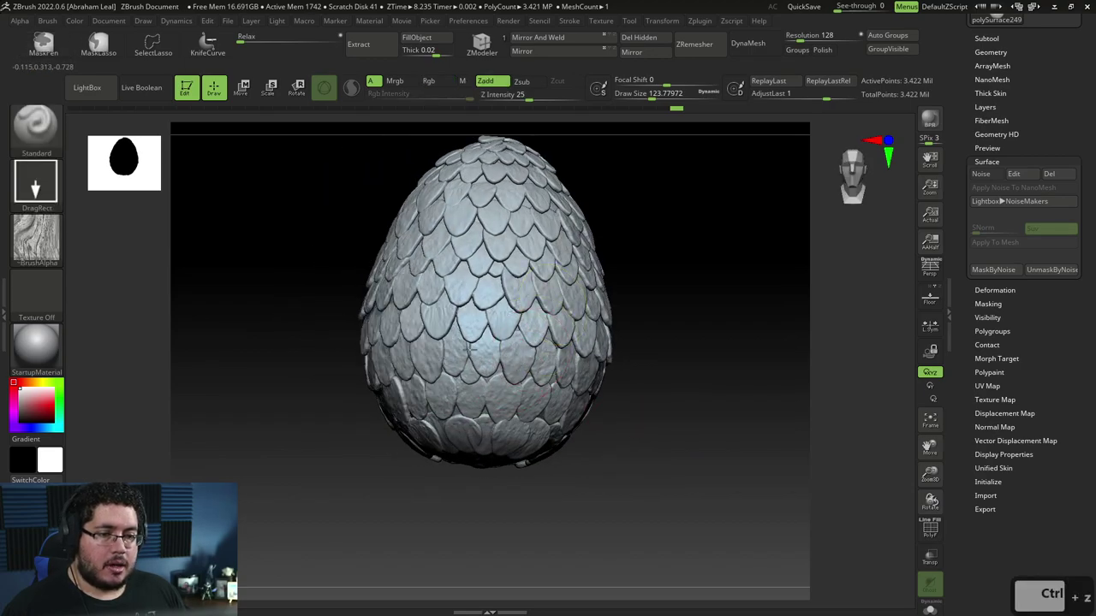
pyautogui.hotkey('ctrl', 'z')
pyautogui.hotkey('ctrl', 'z')
pyautogui.hotkey('ctrl', 'z')
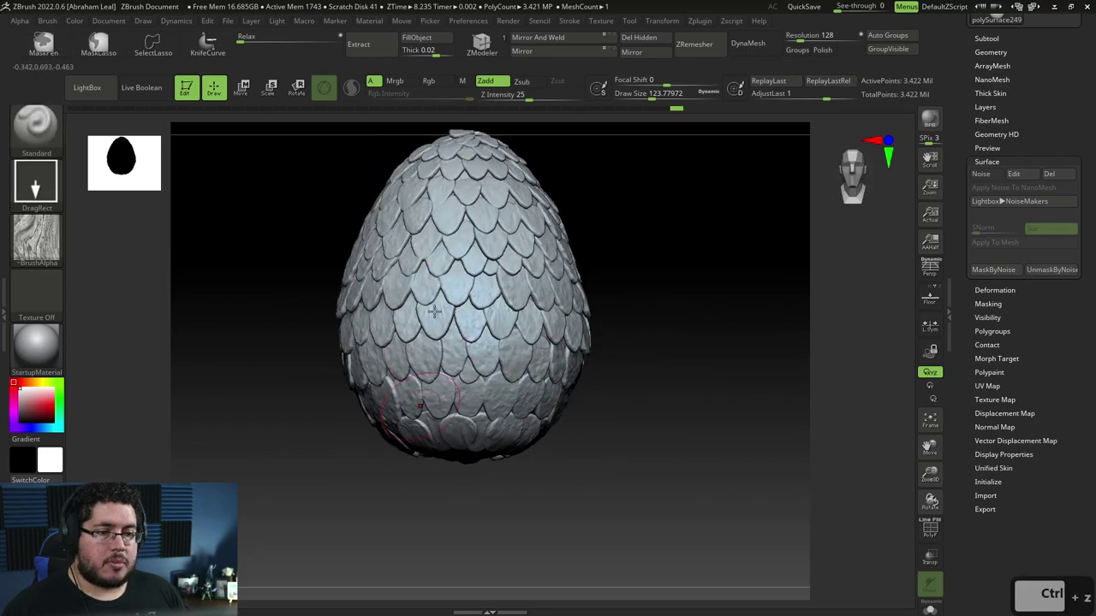
pyautogui.hotkey('ctrl', 'z')
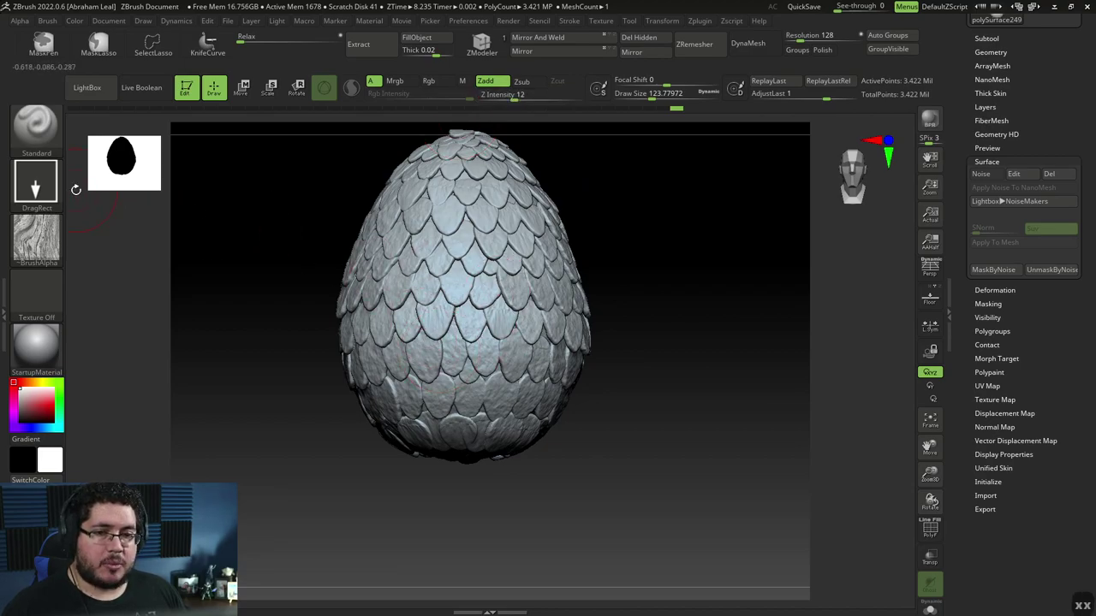
# - Spray the wood grain over the egg's front and lower scales with the Spray stroke, Z Intensity 12 and a draw size of about 167
pyautogui.click(36, 182)
pyautogui.click(324, 195)
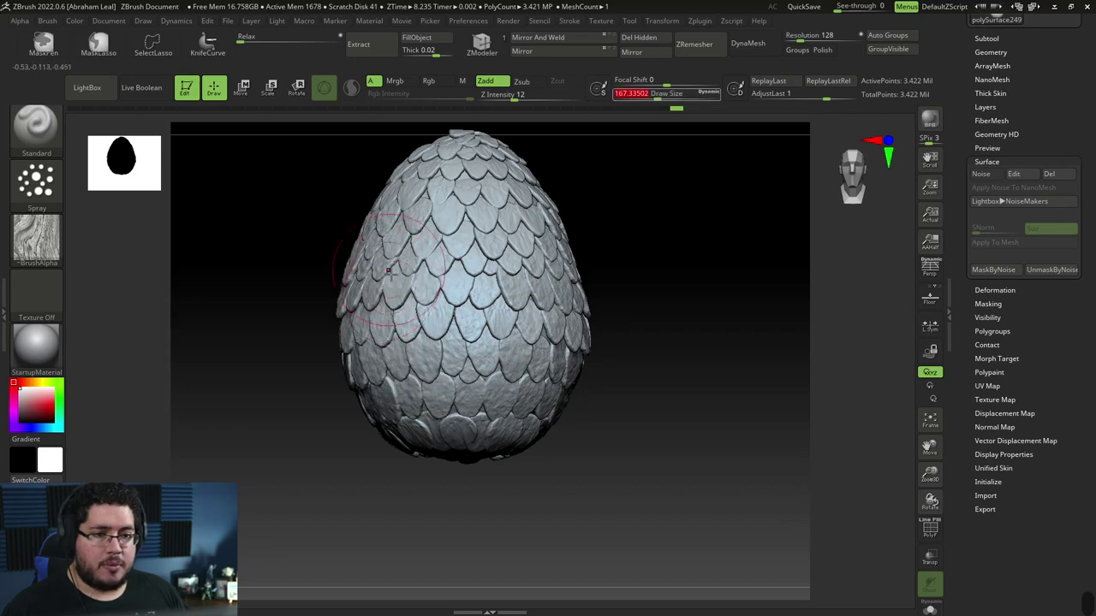
pyautogui.moveTo(389, 270)
pyautogui.mouseDown()
pyautogui.moveTo(489, 291)
pyautogui.moveTo(414, 381)
pyautogui.mouseUp()
pyautogui.moveTo(309, 363); pyautogui.dragTo(412, 367)
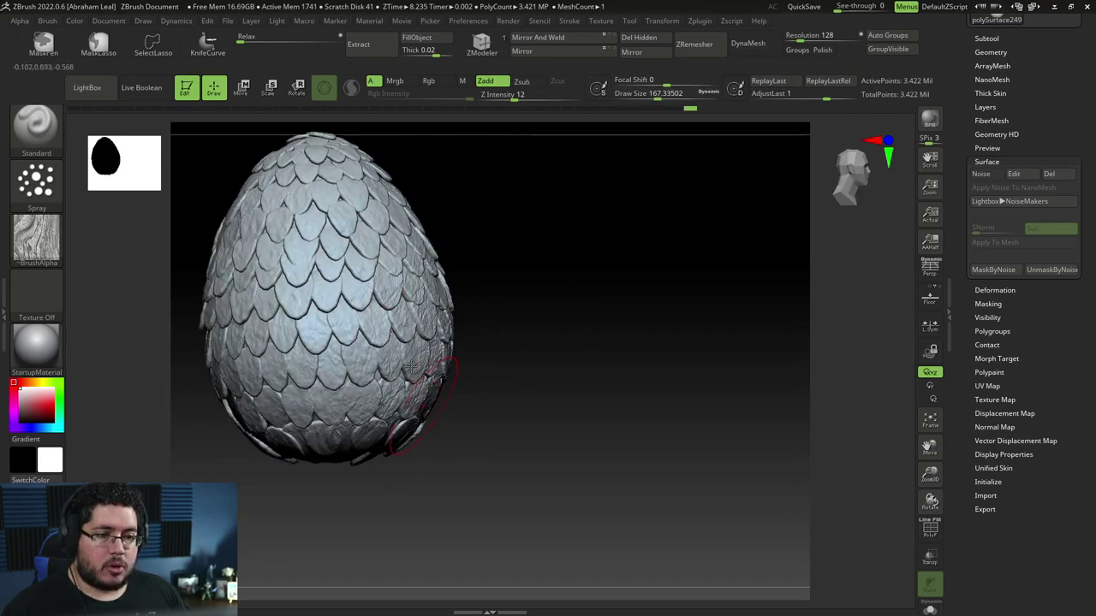
pyautogui.moveTo(480, 416)
pyautogui.mouseDown()
pyautogui.moveTo(511, 426)
pyautogui.moveTo(538, 471)
pyautogui.mouseUp()
pyautogui.moveTo(309, 389)
pyautogui.mouseDown()
pyautogui.moveTo(330, 415)
pyautogui.moveTo(332, 445)
pyautogui.mouseUp()
pyautogui.moveTo(470, 423); pyautogui.dragTo(514, 461)
pyautogui.moveTo(514, 460); pyautogui.dragTo(364, 297, button='right')
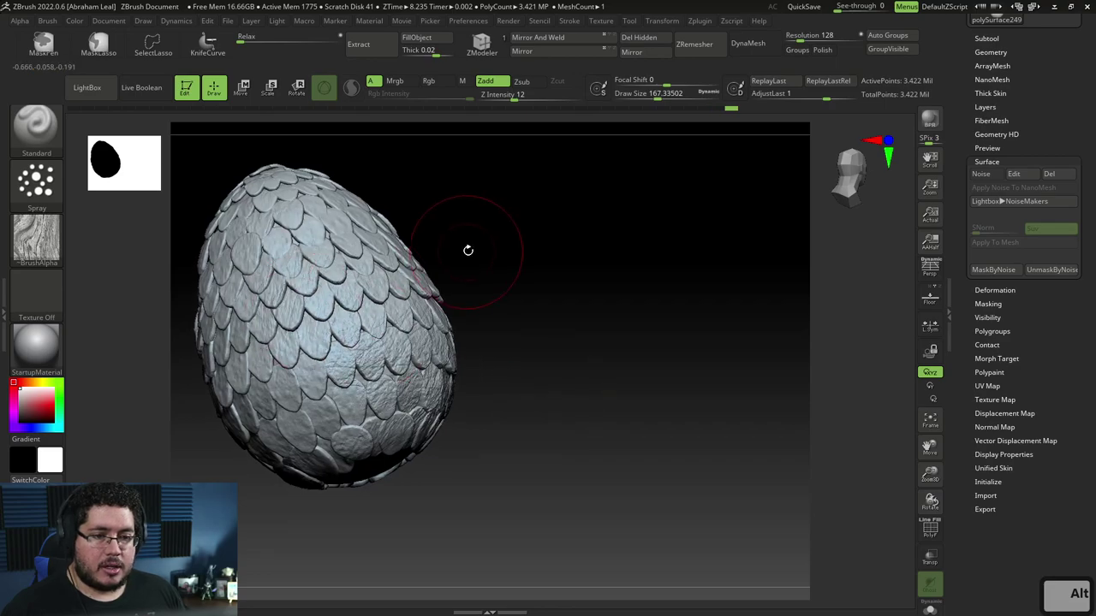
# - Continue spraying wood grain onto the scales around the sides and back of the egg
pyautogui.moveTo(467, 249); pyautogui.dragTo(506, 220, button='right')
pyautogui.keyDown('alt'); pyautogui.moveTo(589, 413); pyautogui.dragTo(604, 377); pyautogui.keyUp('alt')
pyautogui.moveTo(377, 321)
pyautogui.mouseDown()
pyautogui.moveTo(364, 343)
pyautogui.moveTo(447, 334)
pyautogui.mouseUp()
pyautogui.moveTo(279, 404)
pyautogui.mouseDown()
pyautogui.moveTo(298, 391)
pyautogui.moveTo(256, 406)
pyautogui.mouseUp()
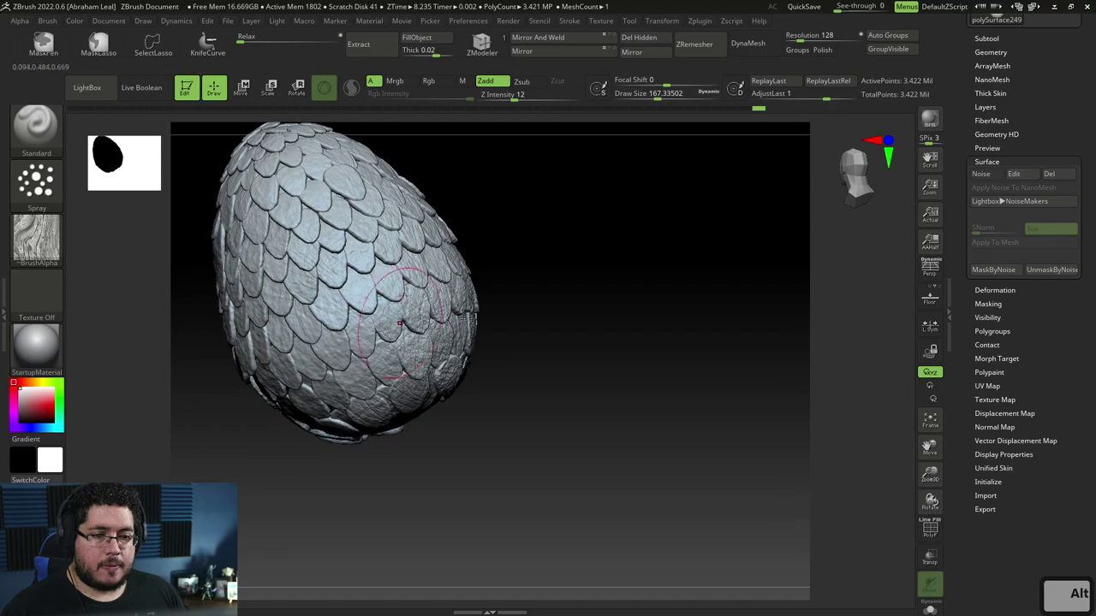
pyautogui.moveTo(399, 323); pyautogui.dragTo(434, 405, button='right')
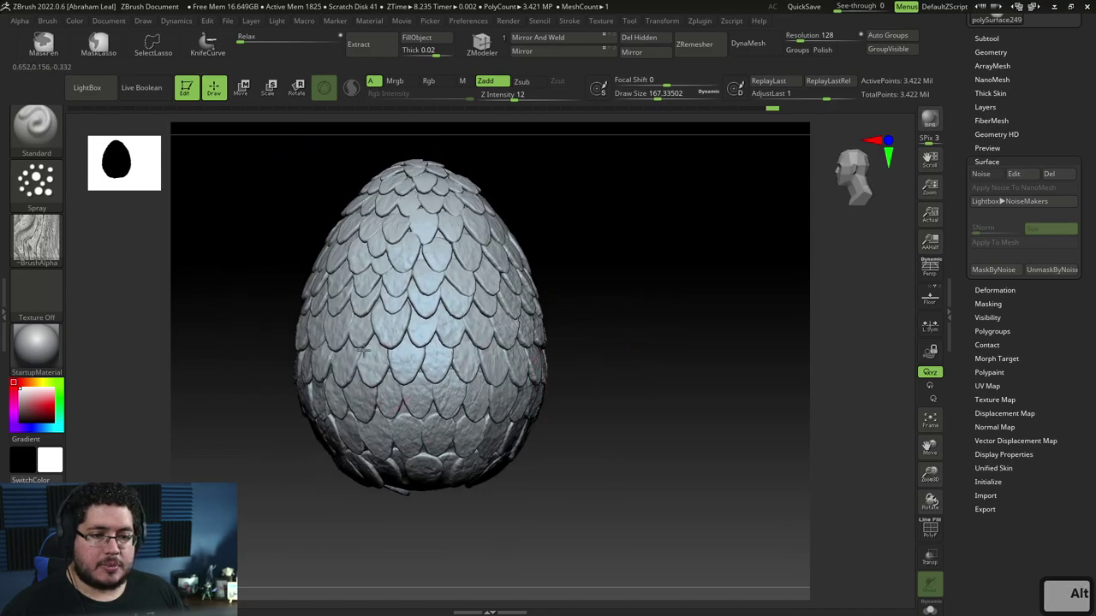
pyautogui.moveTo(611, 257); pyautogui.dragTo(443, 344, button='right')
pyautogui.moveTo(395, 311); pyautogui.dragTo(288, 288, button='right')
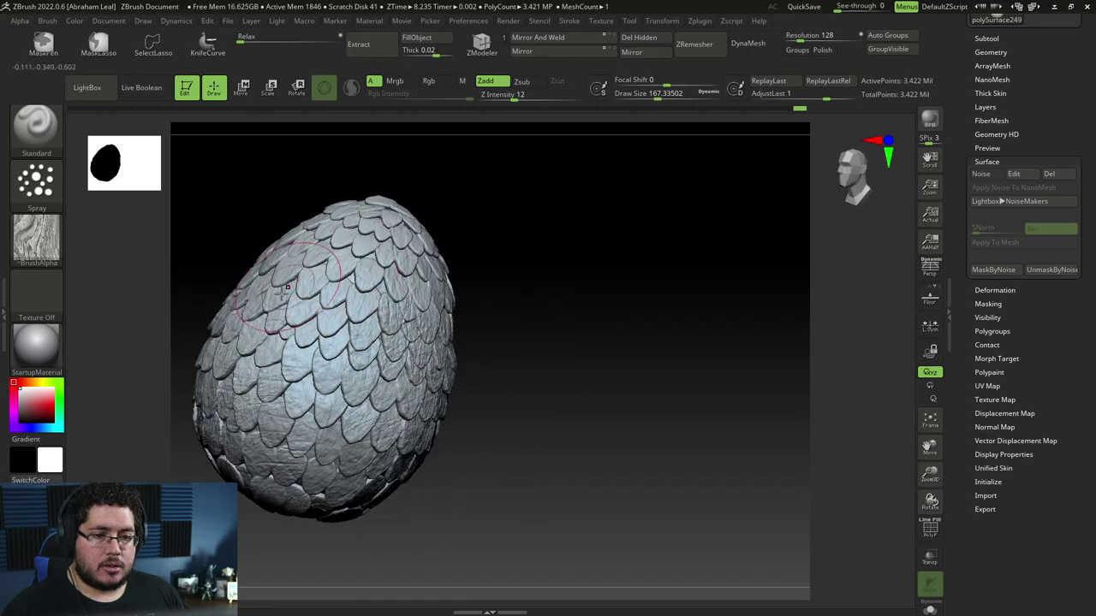
# - Spray wood grain over the egg's upper scales and around its tip to cover the remaining smooth areas
pyautogui.moveTo(417, 214); pyautogui.dragTo(404, 200)
pyautogui.moveTo(399, 224); pyautogui.dragTo(289, 207, button='right')
pyautogui.keyDown('alt'); pyautogui.moveTo(454, 240); pyautogui.dragTo(587, 320, button='right'); pyautogui.keyUp('alt')
pyautogui.moveTo(303, 377); pyautogui.dragTo(458, 370)
pyautogui.moveTo(480, 351); pyautogui.dragTo(381, 308, button='right')
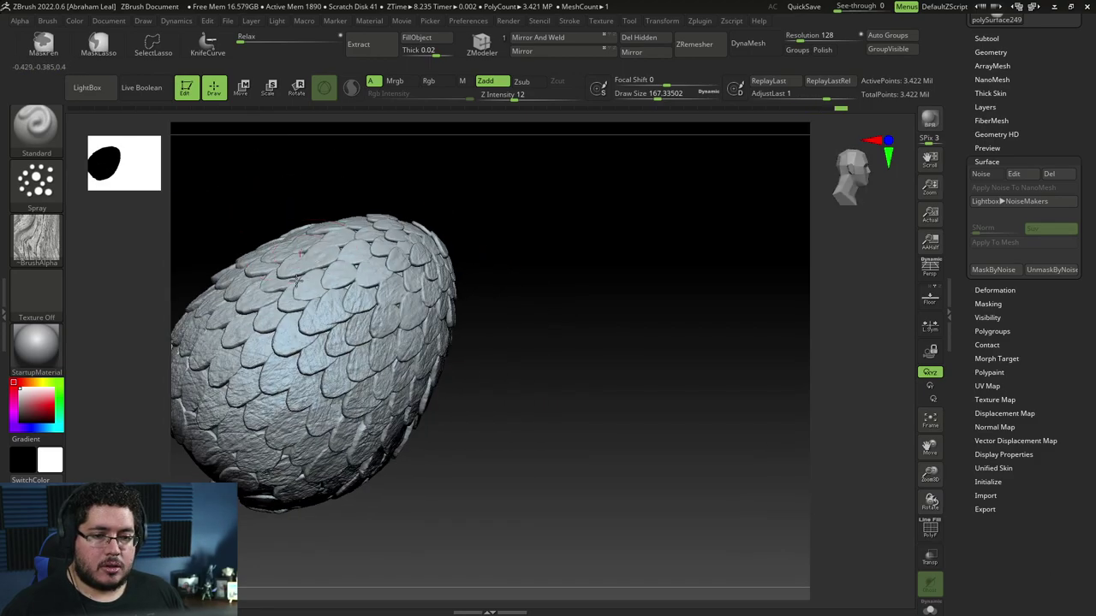
pyautogui.moveTo(287, 280); pyautogui.dragTo(361, 278)
pyautogui.moveTo(480, 312); pyautogui.dragTo(425, 261, button='right')
pyautogui.moveTo(342, 210); pyautogui.dragTo(364, 196)
pyautogui.moveTo(445, 248)
pyautogui.keyDown('alt'); pyautogui.mouseDown(button='right')
pyautogui.moveTo(509, 279)
pyautogui.moveTo(479, 295)
pyautogui.mouseUp(button='right'); pyautogui.keyUp('alt')
pyautogui.moveTo(416, 242); pyautogui.dragTo(628, 311, button='right')
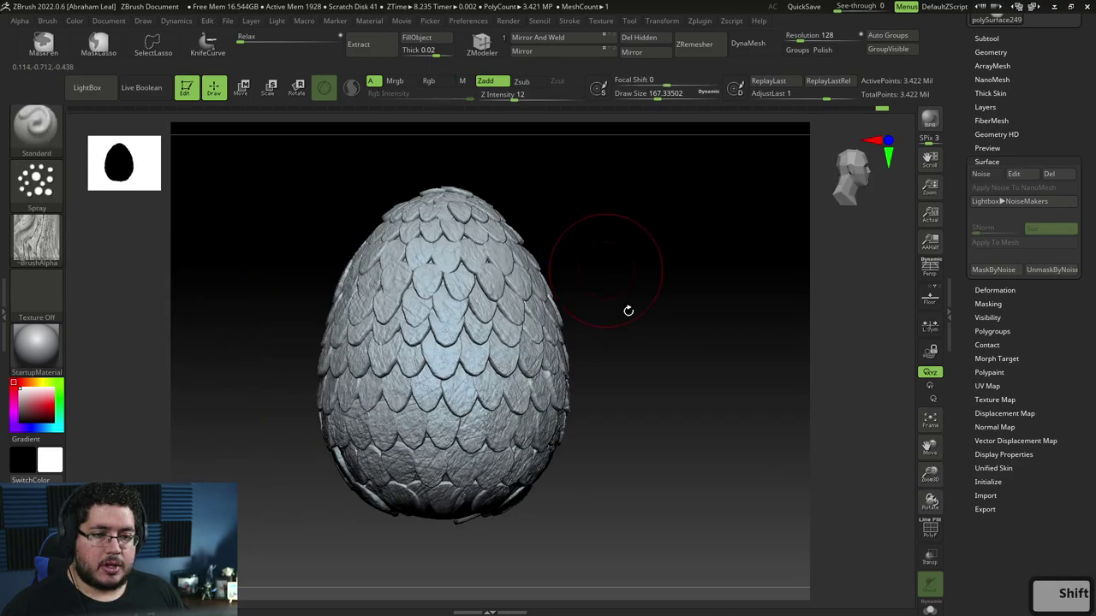
# - Reshape scales on the egg's upper half with the Move Topological brush at a draw size of about 158
pyautogui.keyDown('alt'); pyautogui.moveTo(688, 355); pyautogui.dragTo(716, 377, button='right'); pyautogui.keyUp('alt')
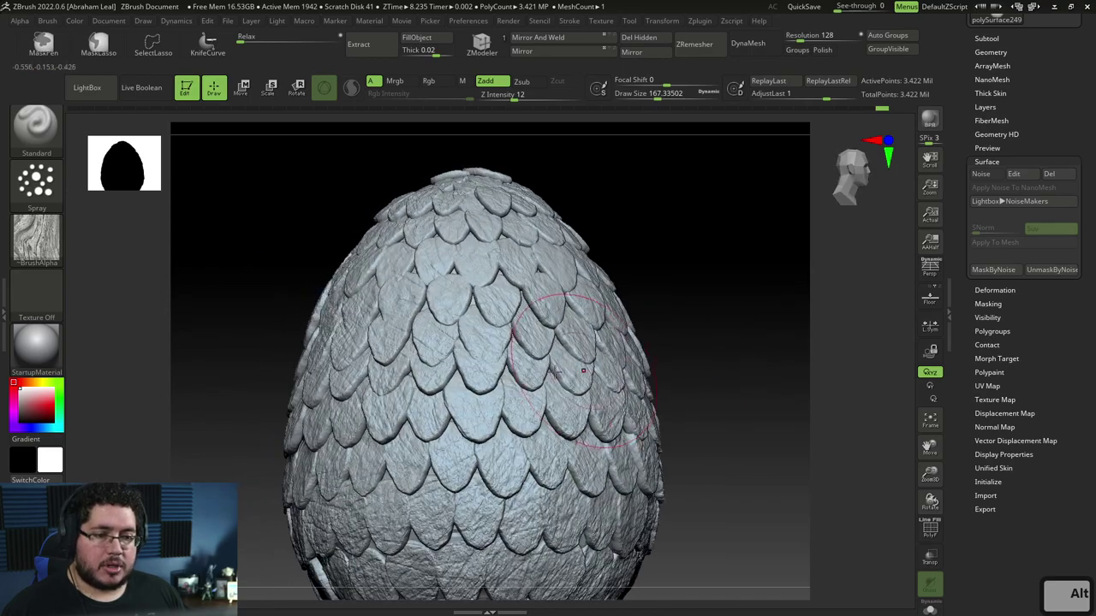
pyautogui.press('b')
pyautogui.press('m')
pyautogui.press('t')
pyautogui.moveTo(547, 332); pyautogui.dragTo(596, 311, button='right')
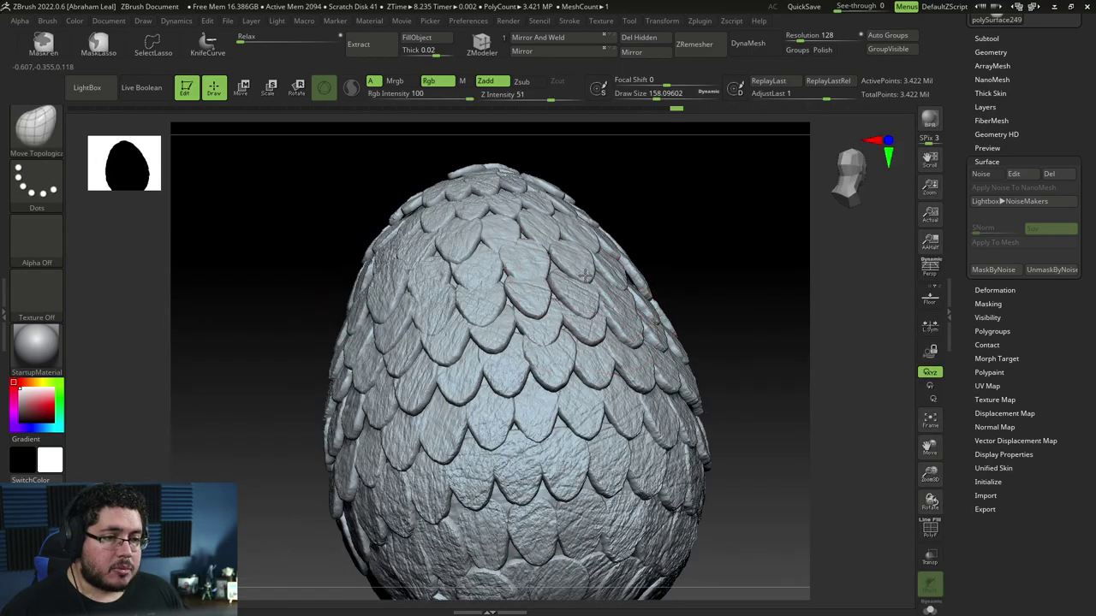
pyautogui.moveTo(533, 258); pyautogui.dragTo(556, 268, button='right')
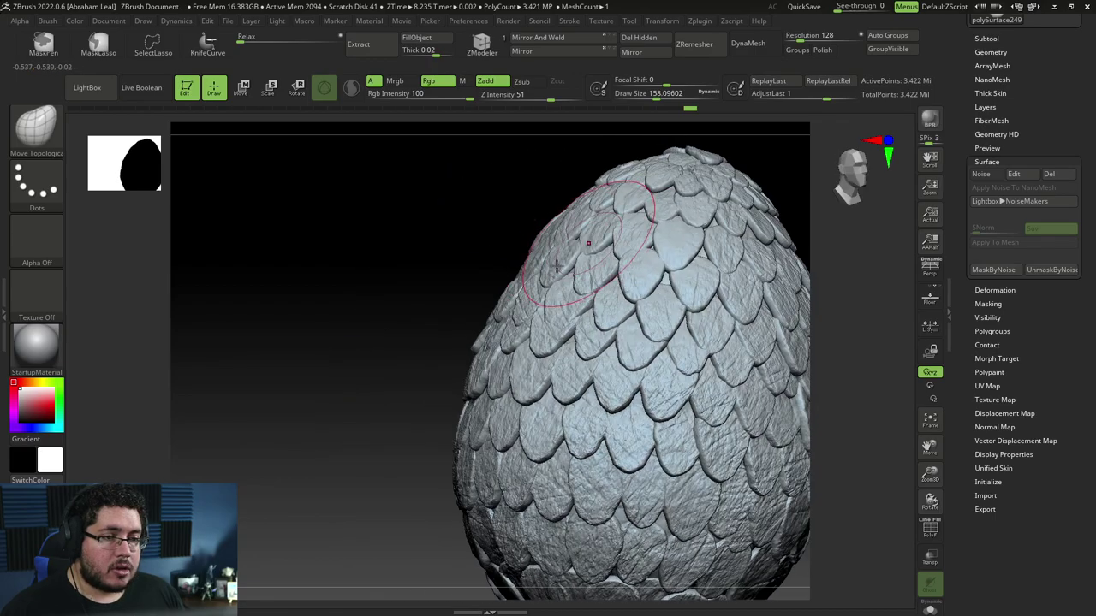
pyautogui.moveTo(460, 268); pyautogui.dragTo(518, 302, button='right')
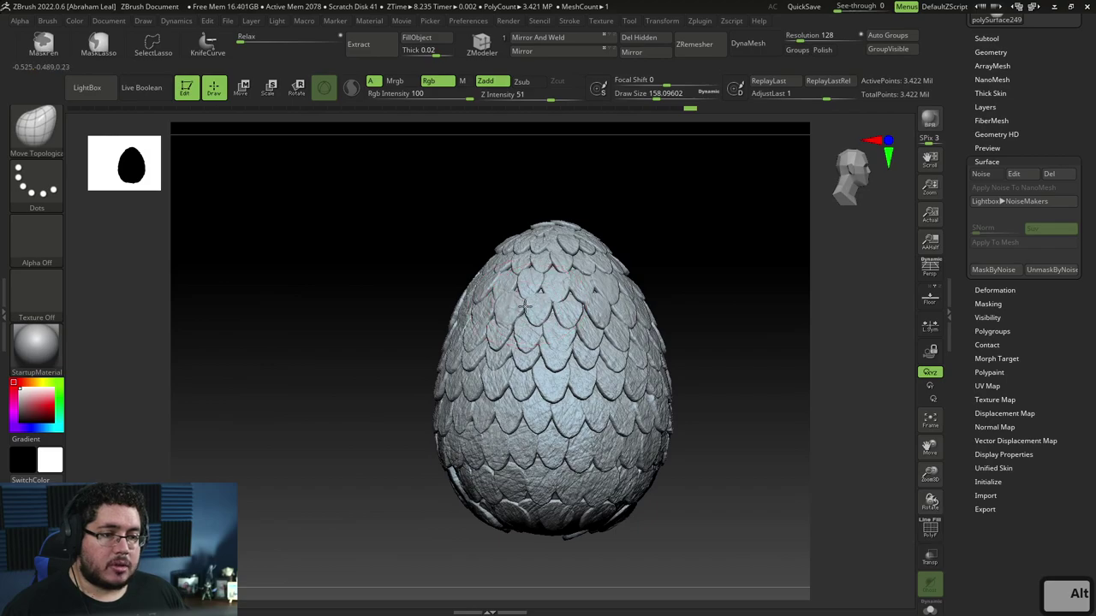
# - Continue nudging individual scales into a more irregular layout around the egg's front and sides with Move Topological
pyautogui.keyDown('alt'); pyautogui.moveTo(525, 306); pyautogui.dragTo(531, 302); pyautogui.keyUp('alt')
pyautogui.keyDown('alt'); pyautogui.moveTo(729, 241); pyautogui.dragTo(603, 242, button='right'); pyautogui.keyUp('alt')
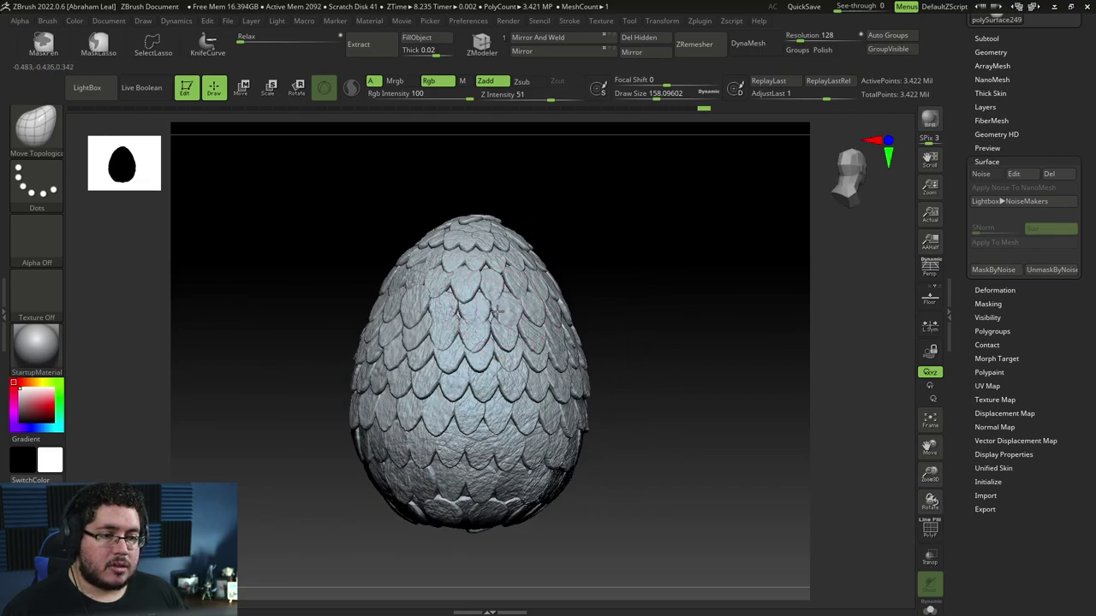
pyautogui.moveTo(593, 262)
pyautogui.mouseDown(button='right')
pyautogui.moveTo(604, 254)
pyautogui.moveTo(591, 256)
pyautogui.mouseUp(button='right')
pyautogui.moveTo(507, 265); pyautogui.dragTo(513, 261)
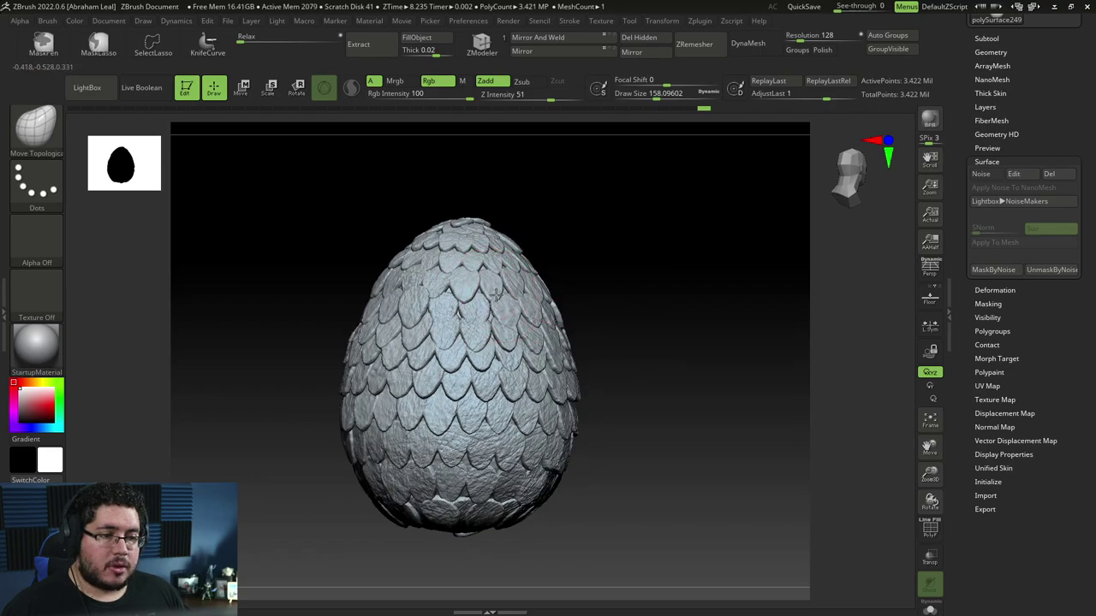
pyautogui.moveTo(534, 289); pyautogui.dragTo(500, 296, button='right')
pyautogui.keyDown('alt'); pyautogui.moveTo(589, 296); pyautogui.dragTo(584, 274, button='right'); pyautogui.keyUp('alt')
pyautogui.moveTo(657, 306)
pyautogui.keyDown('shift'); pyautogui.mouseDown(button='right')
pyautogui.moveTo(648, 369)
pyautogui.moveTo(678, 443)
pyautogui.moveTo(682, 399)
pyautogui.moveTo(763, 335)
pyautogui.moveTo(755, 349)
pyautogui.mouseUp(button='right'); pyautogui.keyUp('shift')
# - Trim scale edges around the egg with the TrimDynamic brush at Z Intensity 43 and a draw size of about 31
pyautogui.press('b')
pyautogui.press('t')
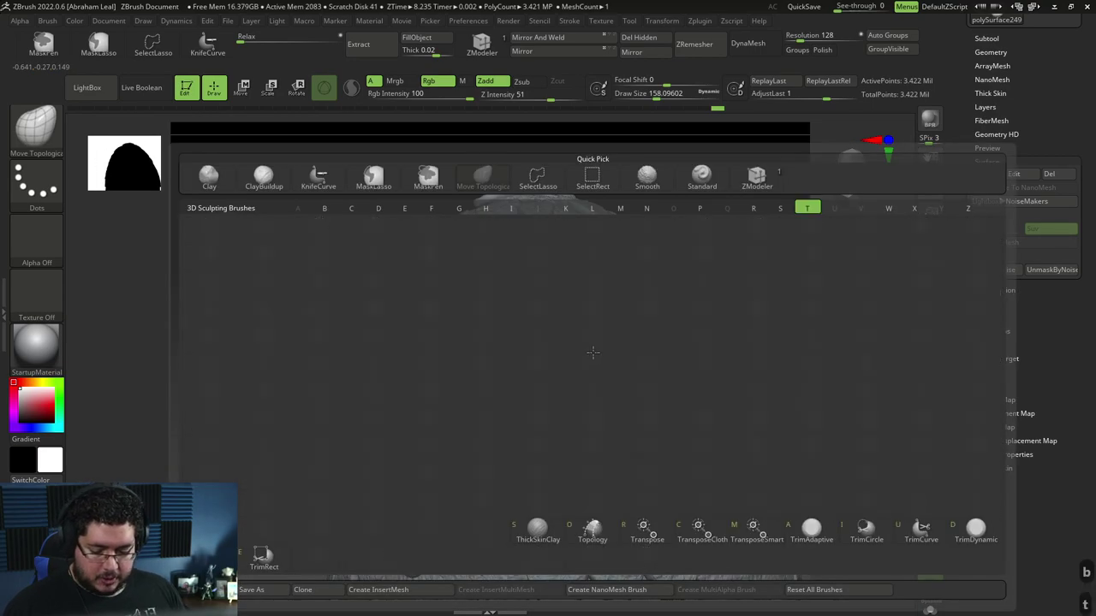
pyautogui.press('d')
pyautogui.press('space')
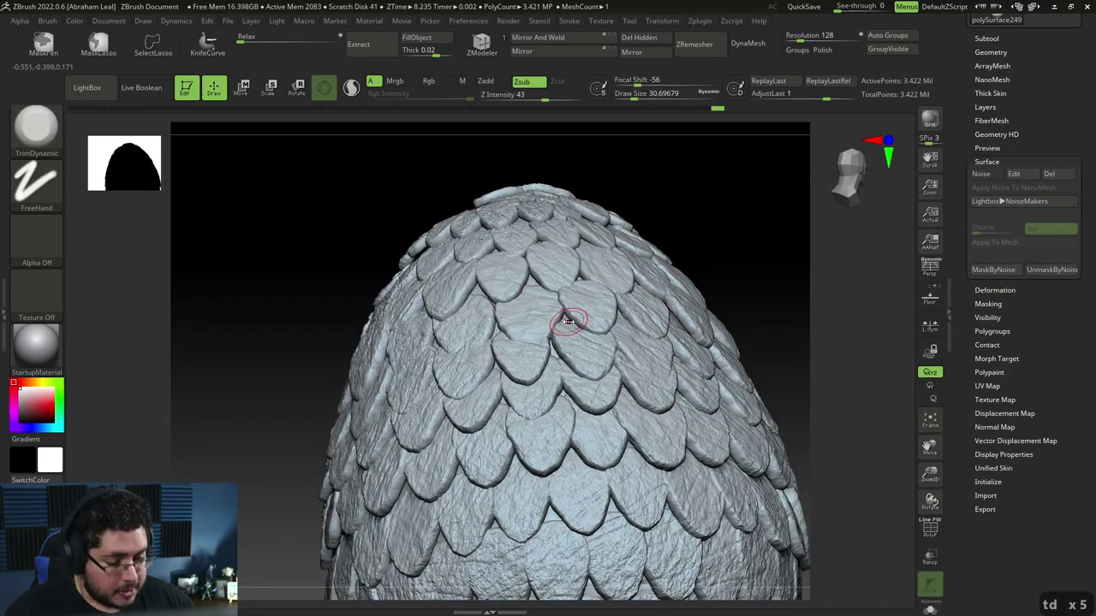
pyautogui.hotkey('ctrl', 'z')
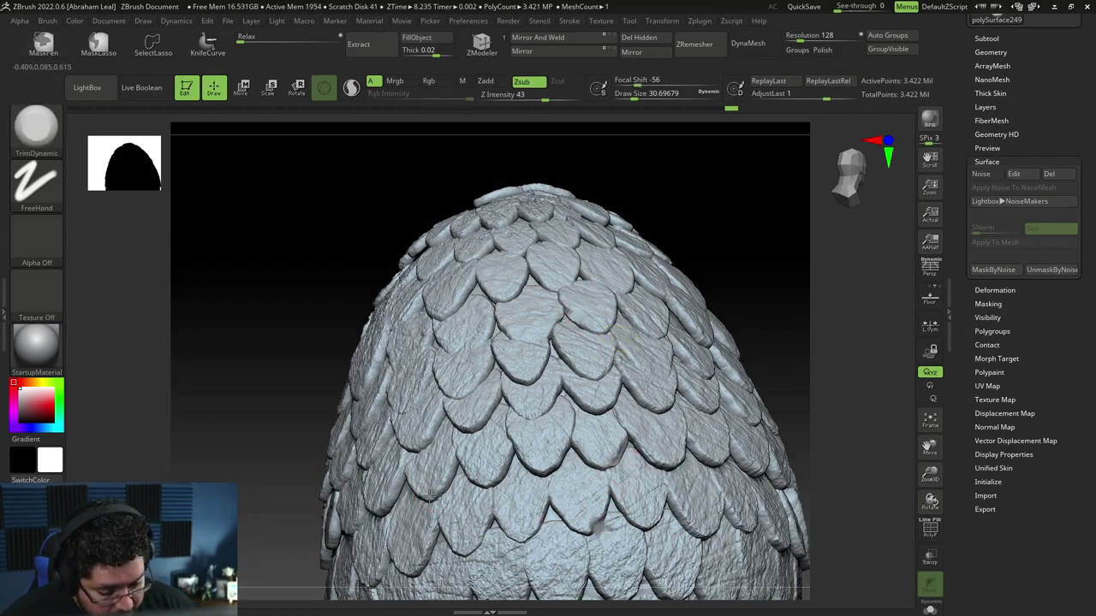
pyautogui.keyDown('alt'); pyautogui.moveTo(827, 420); pyautogui.dragTo(581, 422); pyautogui.keyUp('alt')
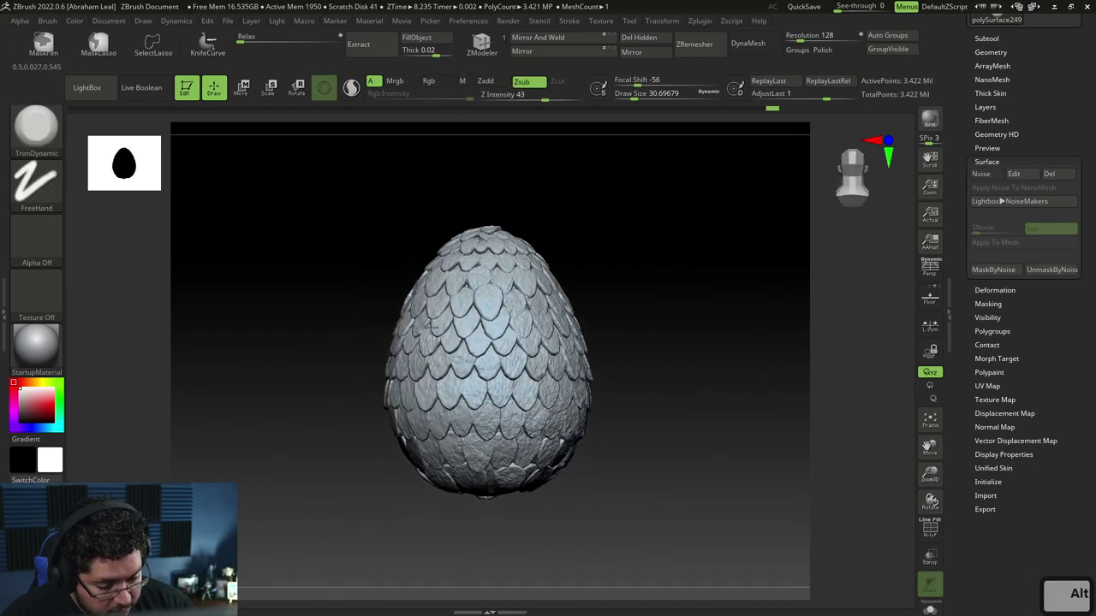
pyautogui.moveTo(636, 281); pyautogui.dragTo(605, 298)
pyautogui.keyDown('alt'); pyautogui.click(631, 302); pyautogui.keyUp('alt')
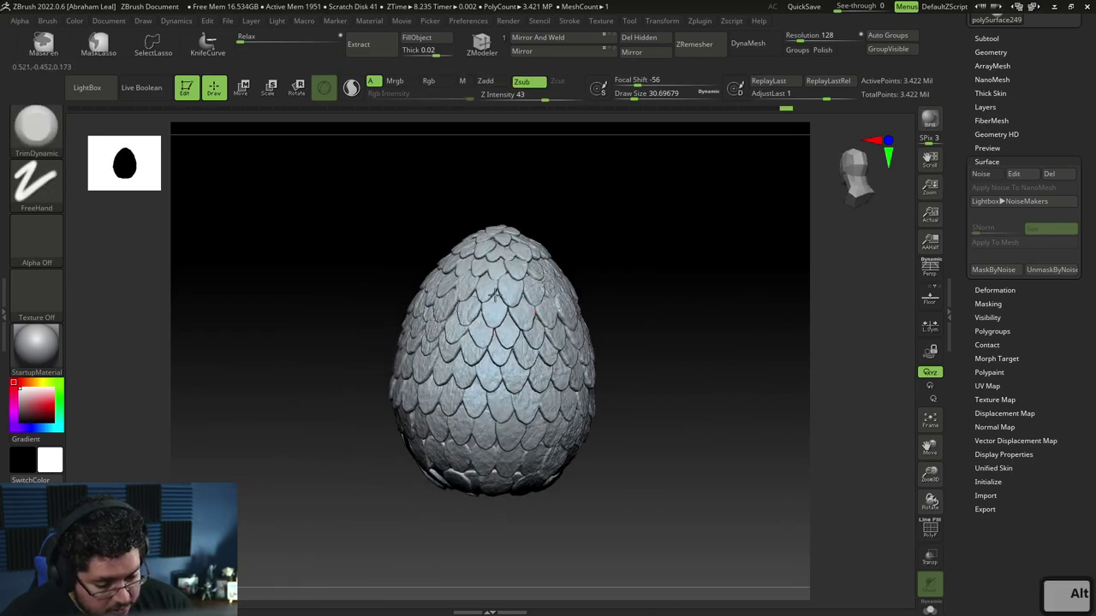
pyautogui.moveTo(504, 344); pyautogui.dragTo(419, 368, button='right')
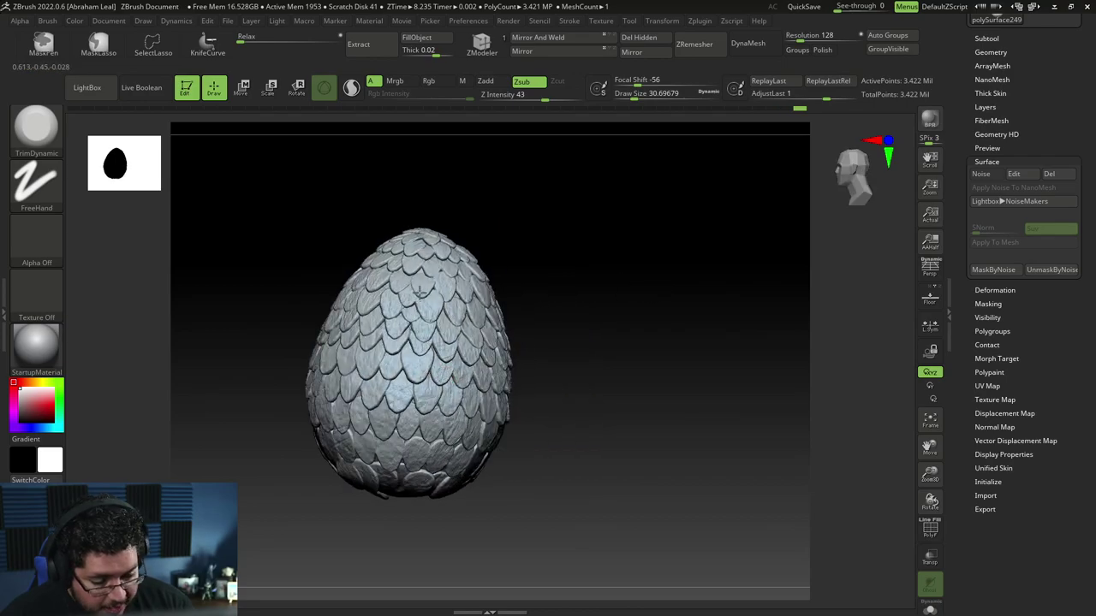
pyautogui.moveTo(518, 233); pyautogui.dragTo(614, 289)
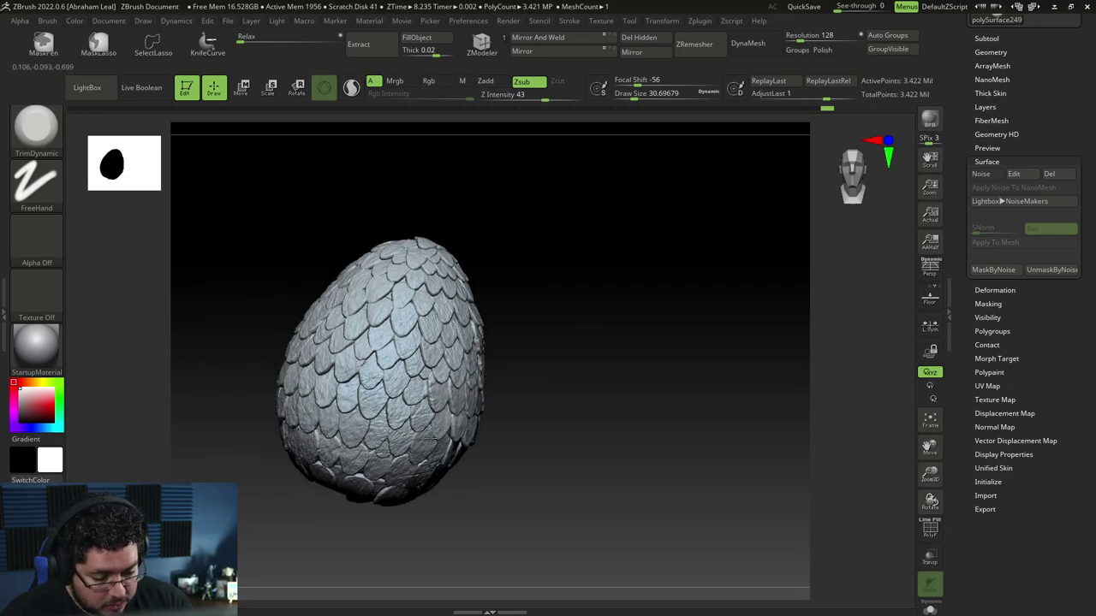
pyautogui.moveTo(322, 370)
pyautogui.mouseDown()
pyautogui.moveTo(621, 460)
pyautogui.moveTo(639, 440)
pyautogui.mouseUp()
# - Carve small cuts into the scales with the DamStandard brush at Z Intensity 33 and a draw size of about 35
pyautogui.press('b')
pyautogui.press('d')
pyautogui.press('s')
pyautogui.press('s')
pyautogui.click(481, 390)
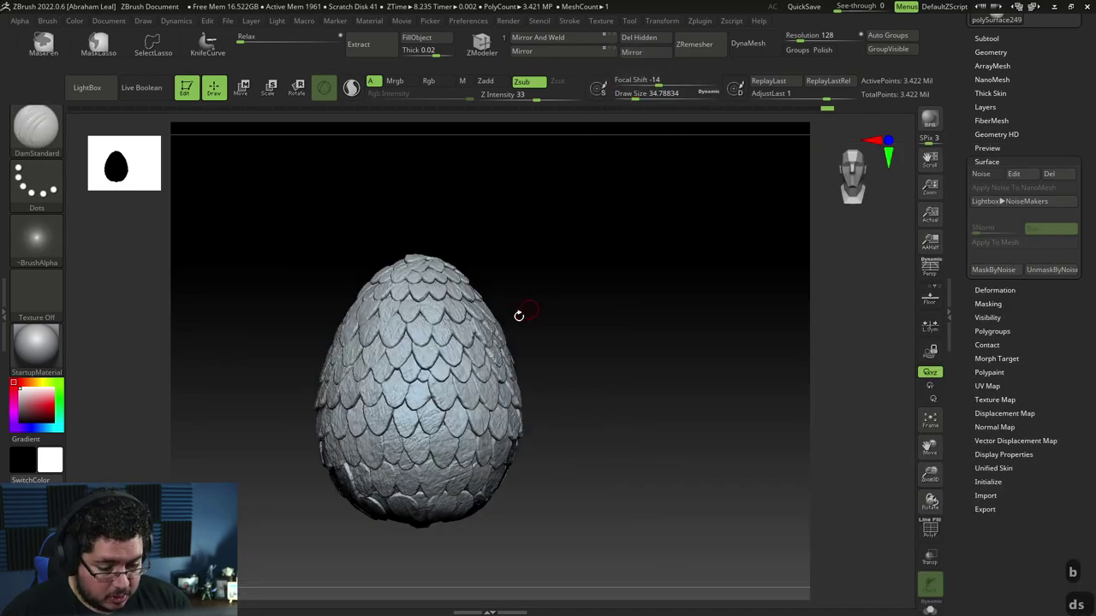
pyautogui.moveTo(556, 374); pyautogui.dragTo(436, 422)
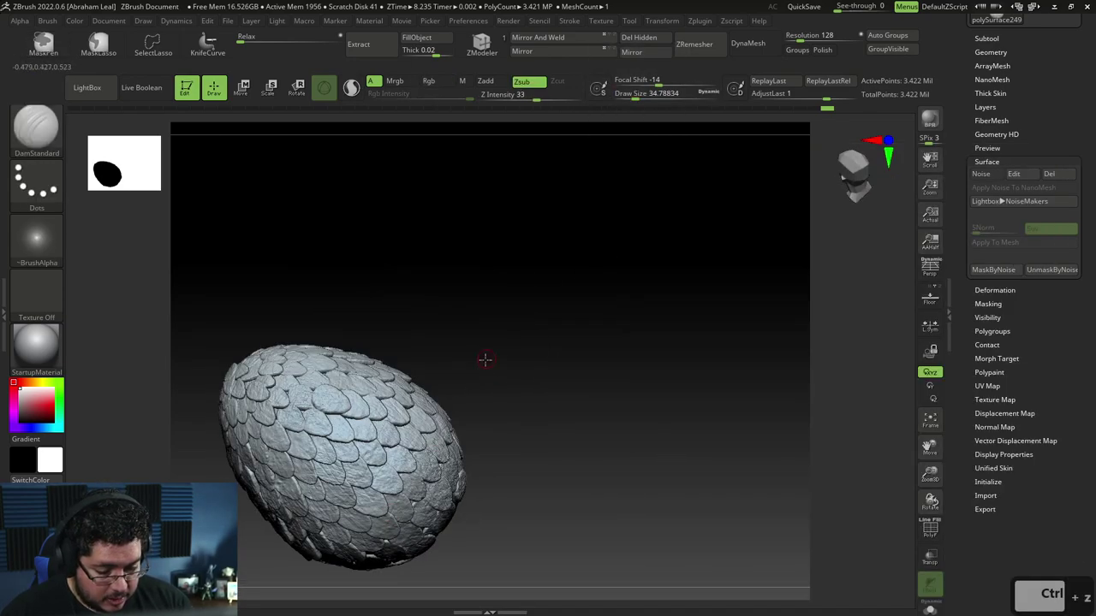
pyautogui.moveTo(481, 471); pyautogui.dragTo(578, 295)
pyautogui.moveTo(572, 459); pyautogui.dragTo(754, 468)
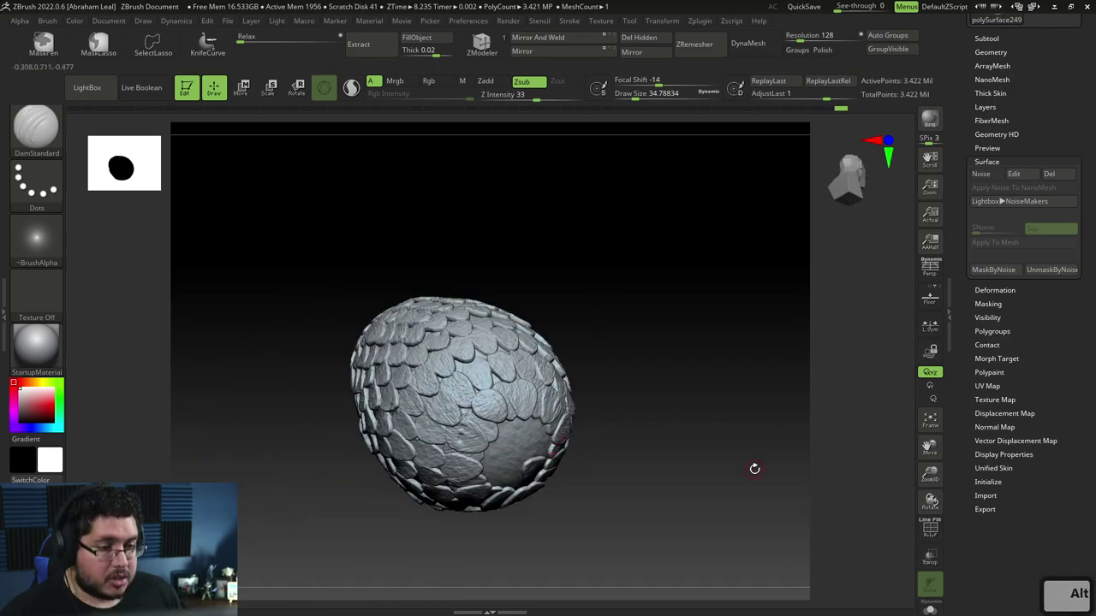
pyautogui.moveTo(643, 343); pyautogui.dragTo(664, 482)
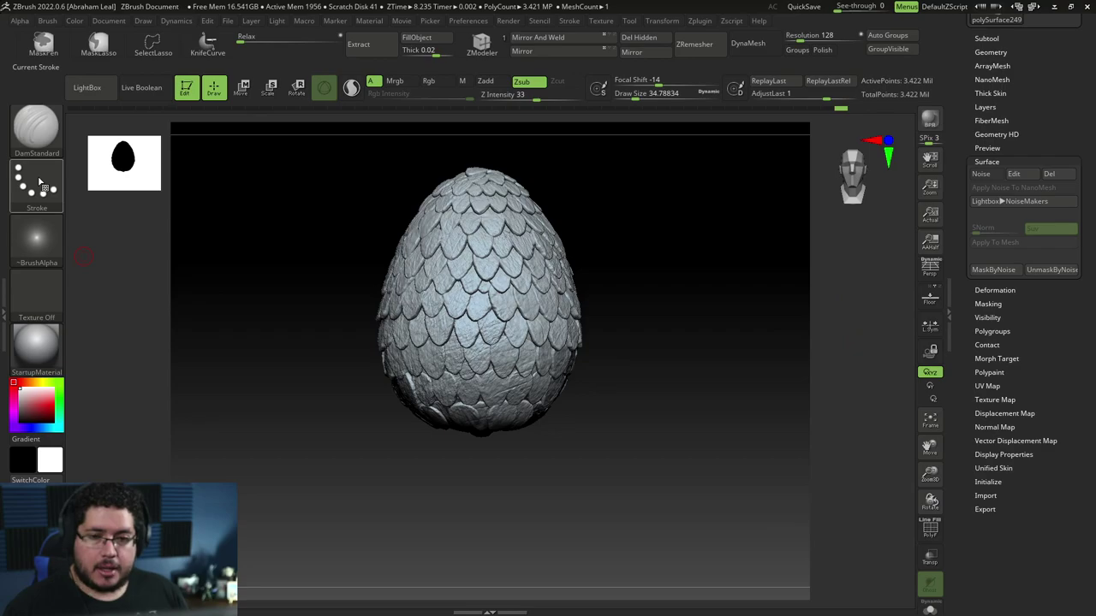
# - Set up the Standard brush with the Spray stroke, Alpha 23 and a draw size of about 158
pyautogui.click(36, 127)
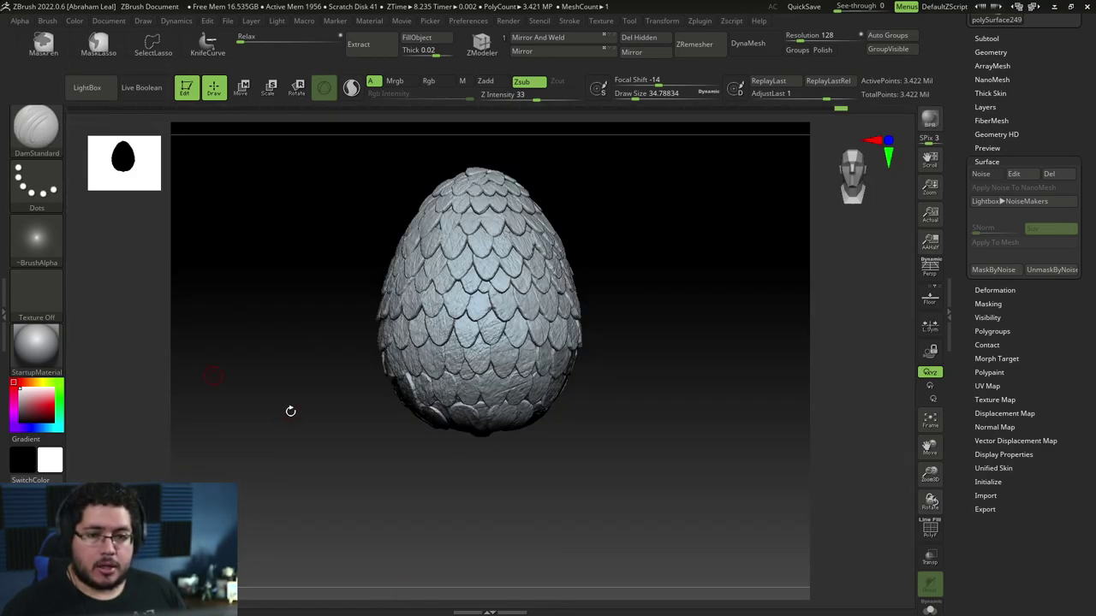
pyautogui.press('b')
pyautogui.press('s')
pyautogui.press('t')
pyautogui.click(52, 240)
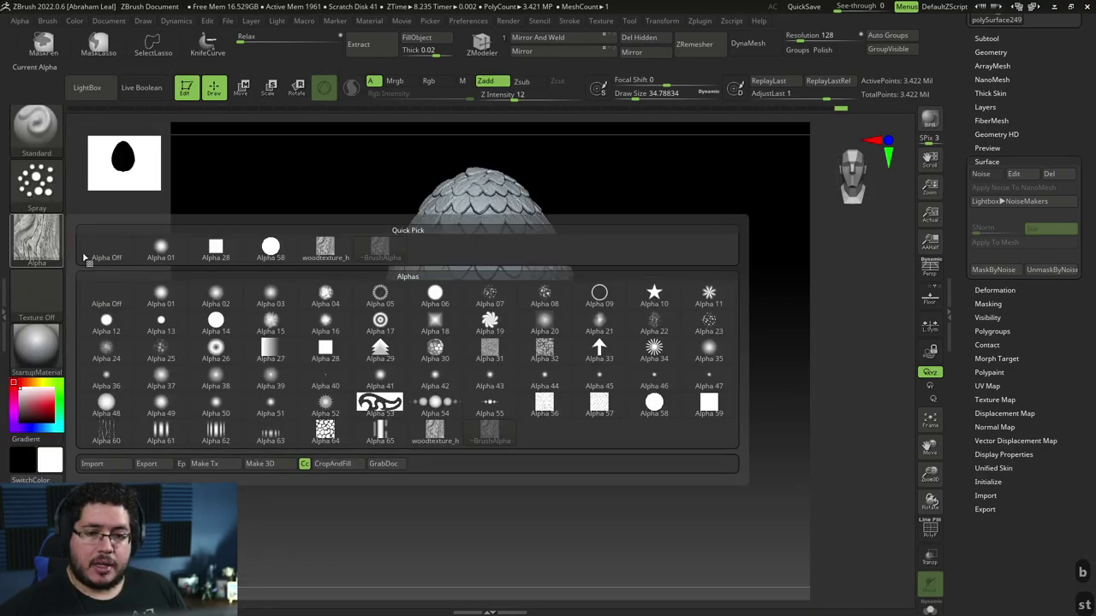
pyautogui.click(708, 324)
pyautogui.press('space')
pyautogui.press('alt')
pyautogui.press('alt')
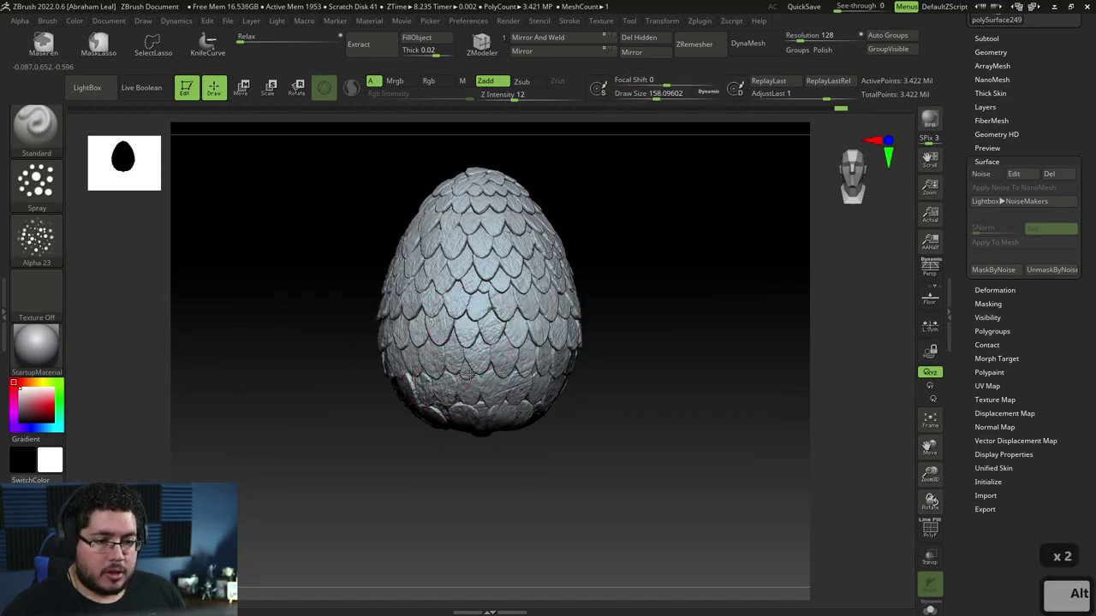
# - Spray the Alpha 23 speckle over the lower front and side scales and the underside of the egg
pyautogui.keyDown('alt'); pyautogui.moveTo(494, 404); pyautogui.dragTo(532, 389, button='right'); pyautogui.keyUp('alt')
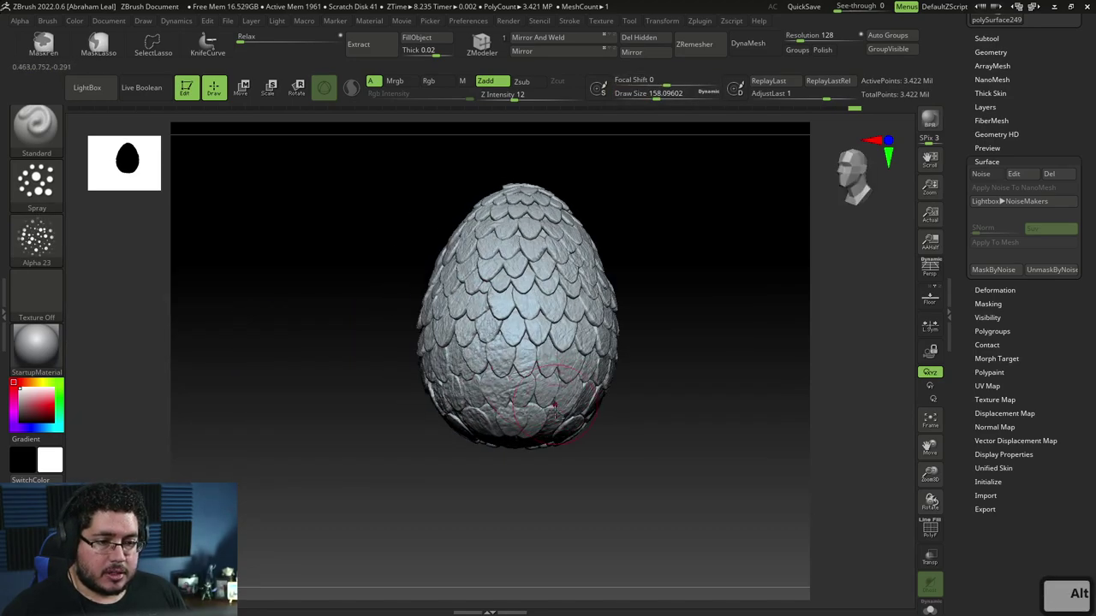
pyautogui.moveTo(632, 398)
pyautogui.mouseDown()
pyautogui.moveTo(603, 377)
pyautogui.moveTo(585, 390)
pyautogui.mouseUp()
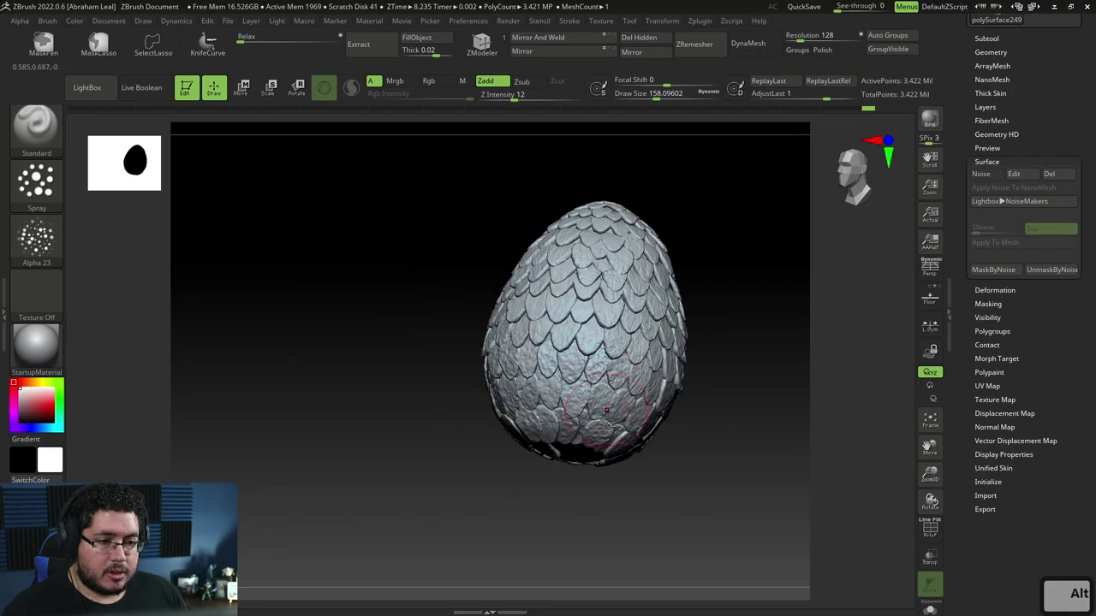
pyautogui.moveTo(723, 402); pyautogui.dragTo(694, 414)
pyautogui.moveTo(636, 499); pyautogui.dragTo(655, 455, button='right')
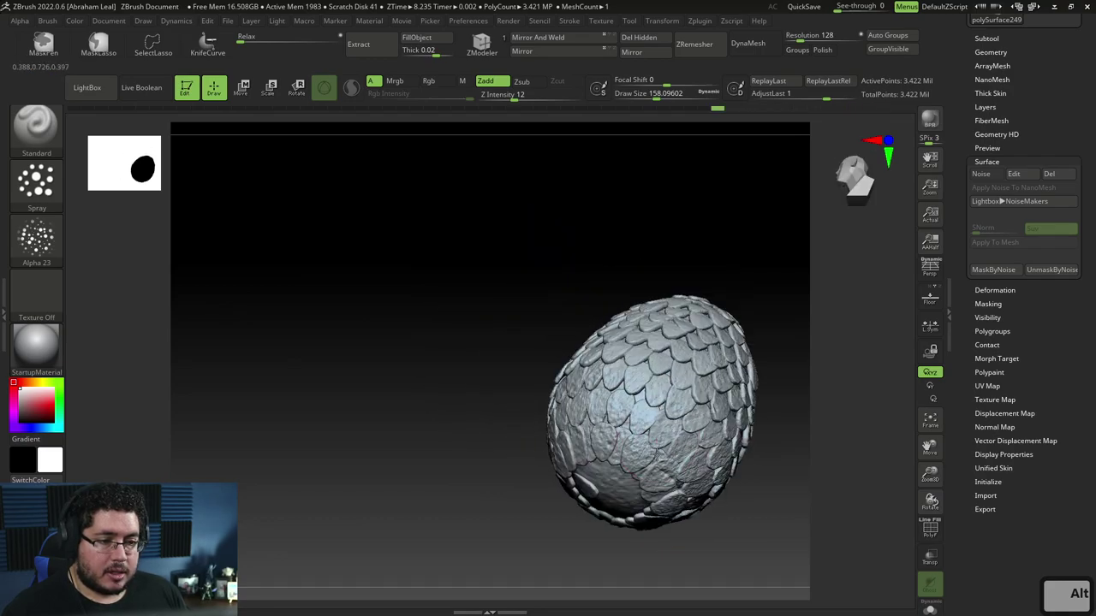
pyautogui.keyDown('shift'); pyautogui.moveTo(662, 501); pyautogui.dragTo(605, 515, button='right'); pyautogui.keyUp('shift')
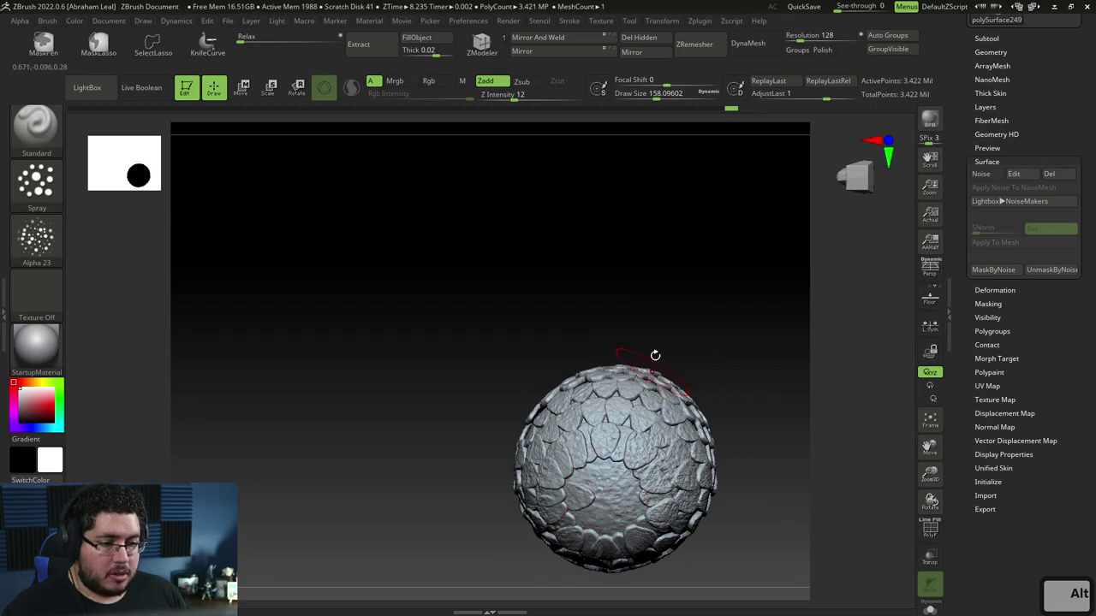
pyautogui.moveTo(654, 355); pyautogui.dragTo(660, 399, button='right')
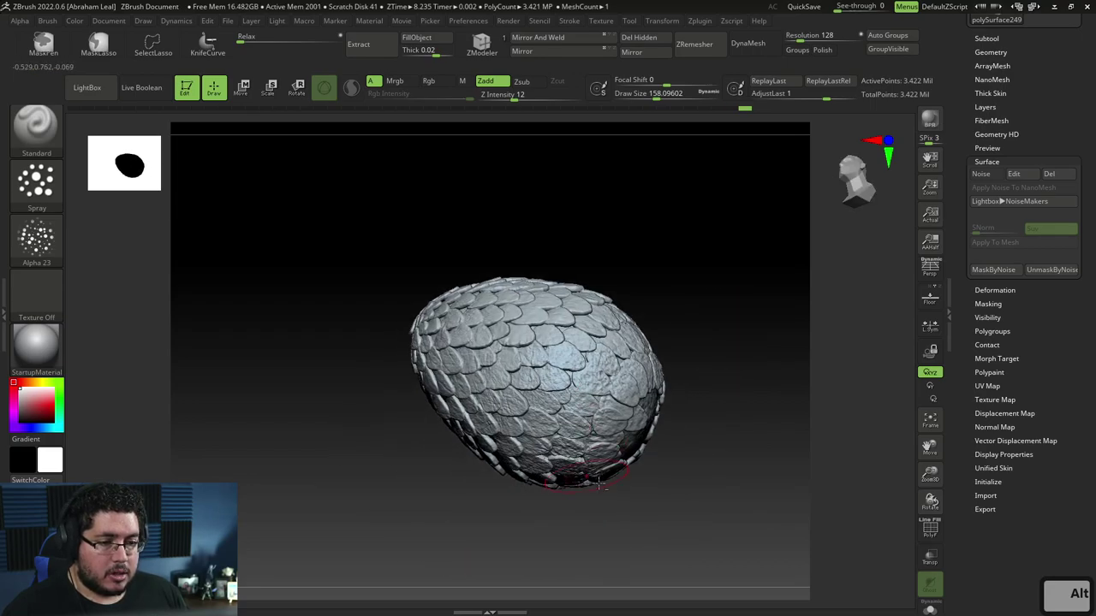
# - Continue spraying the speckled bumps around the remaining lower scales until the band encircles the egg's base
pyautogui.moveTo(601, 484)
pyautogui.mouseDown(button='right')
pyautogui.moveTo(665, 446)
pyautogui.moveTo(600, 472)
pyautogui.mouseUp(button='right')
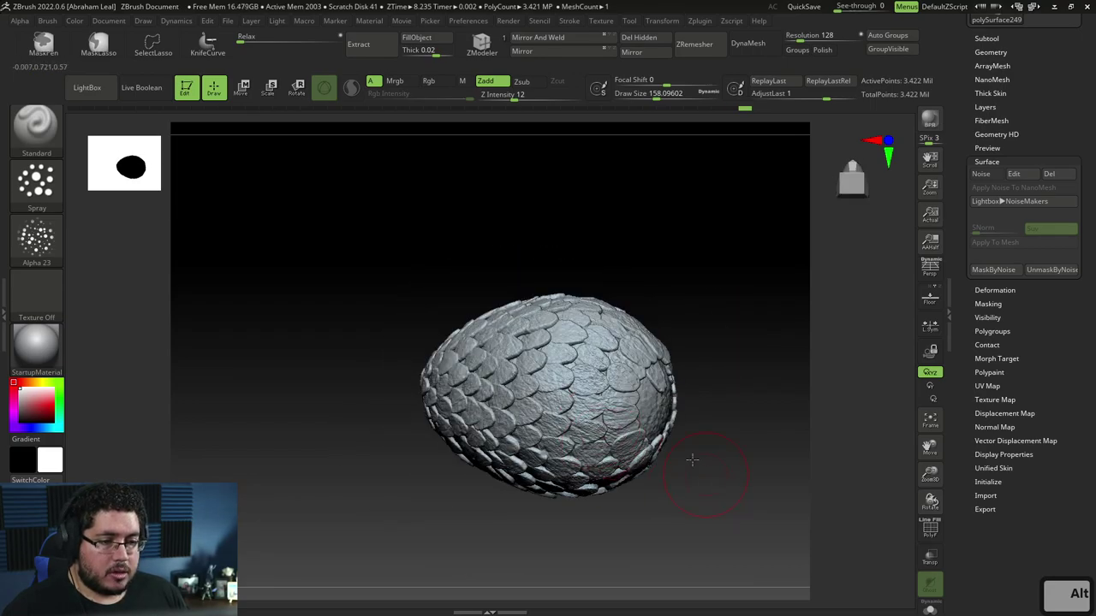
pyautogui.moveTo(692, 460); pyautogui.dragTo(669, 476)
pyautogui.moveTo(707, 411)
pyautogui.mouseDown()
pyautogui.moveTo(570, 436)
pyautogui.moveTo(567, 415)
pyautogui.mouseUp()
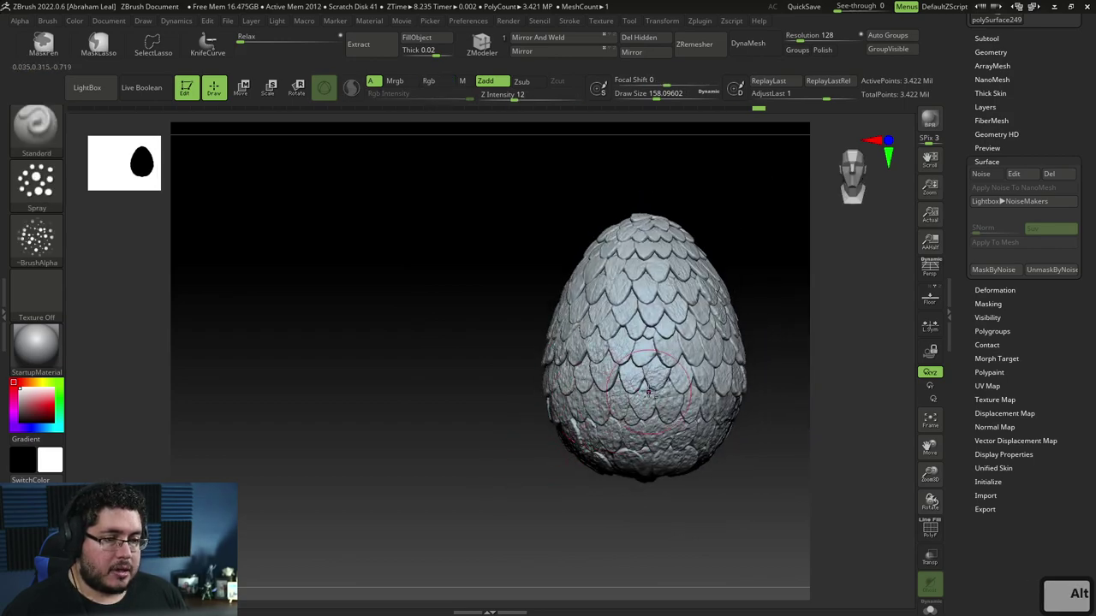
pyautogui.moveTo(765, 416); pyautogui.dragTo(654, 401)
pyautogui.moveTo(726, 403)
pyautogui.mouseDown()
pyautogui.moveTo(711, 431)
pyautogui.moveTo(774, 424)
pyautogui.mouseUp()
pyautogui.keyDown('alt'); pyautogui.moveTo(774, 425); pyautogui.dragTo(749, 442); pyautogui.keyUp('alt')
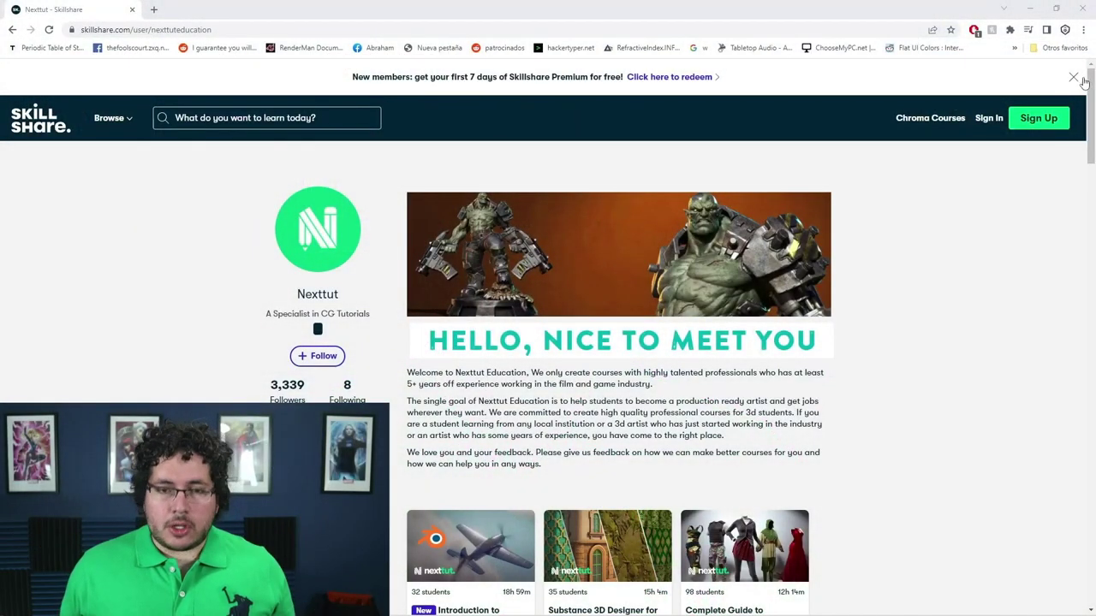
# - Dismiss the new-member banner on Nexttut's Skillshare profile in the browser and look through its course list
pyautogui.click(1073, 77)
pyautogui.scroll(-2, 1074, 128)
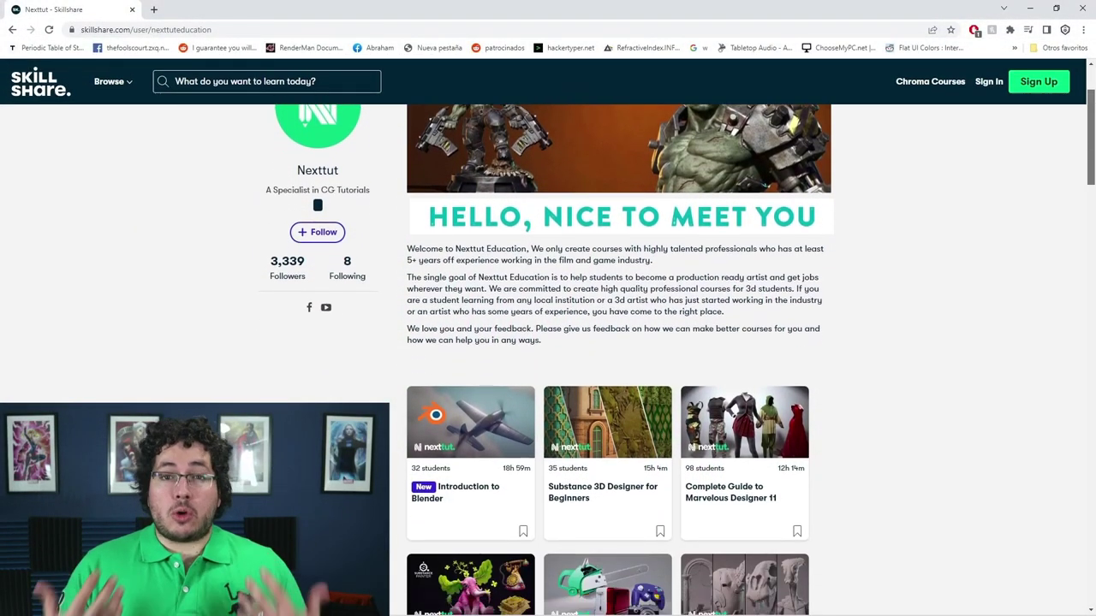
pyautogui.scroll(-3, 599, 343)
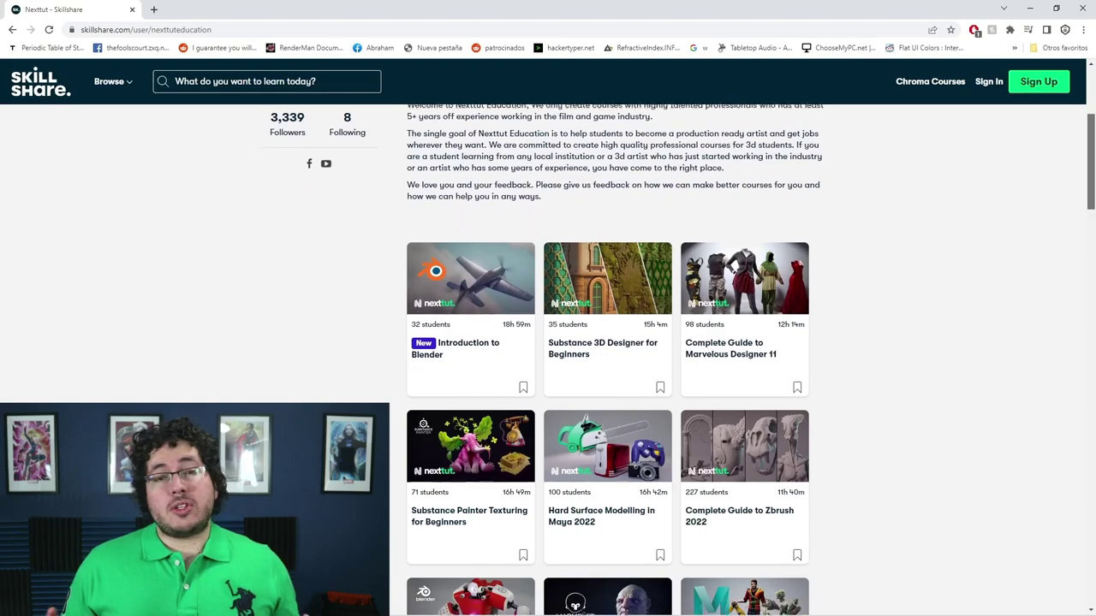
pyautogui.scroll(-1, 608, 360)
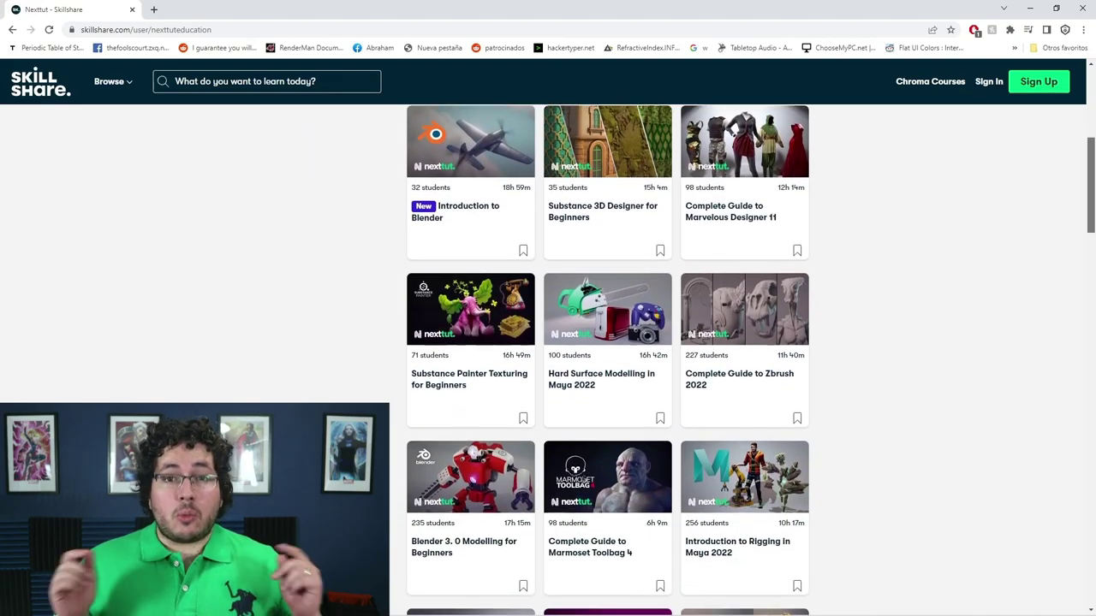
pyautogui.moveTo(1091, 173); pyautogui.dragTo(1062, 325)
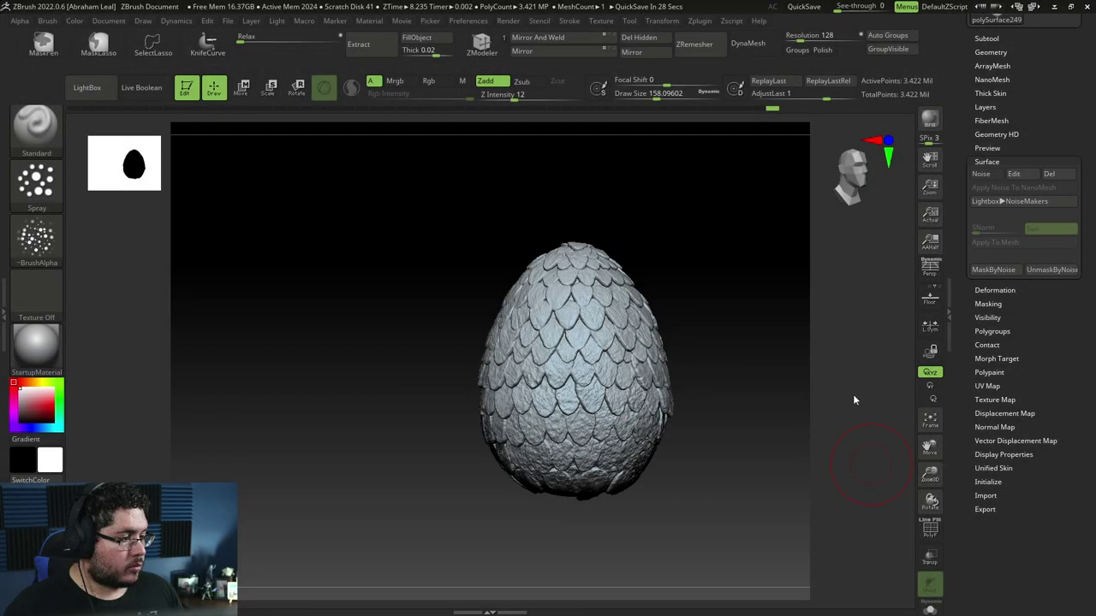
# - Back in ZBrush, step the egg down to its lowest subdivision level and frame the scales up close
pyautogui.moveTo(765, 452); pyautogui.dragTo(790, 431)
pyautogui.keyDown('alt'); pyautogui.moveTo(790, 431); pyautogui.dragTo(738, 400); pyautogui.keyUp('alt')
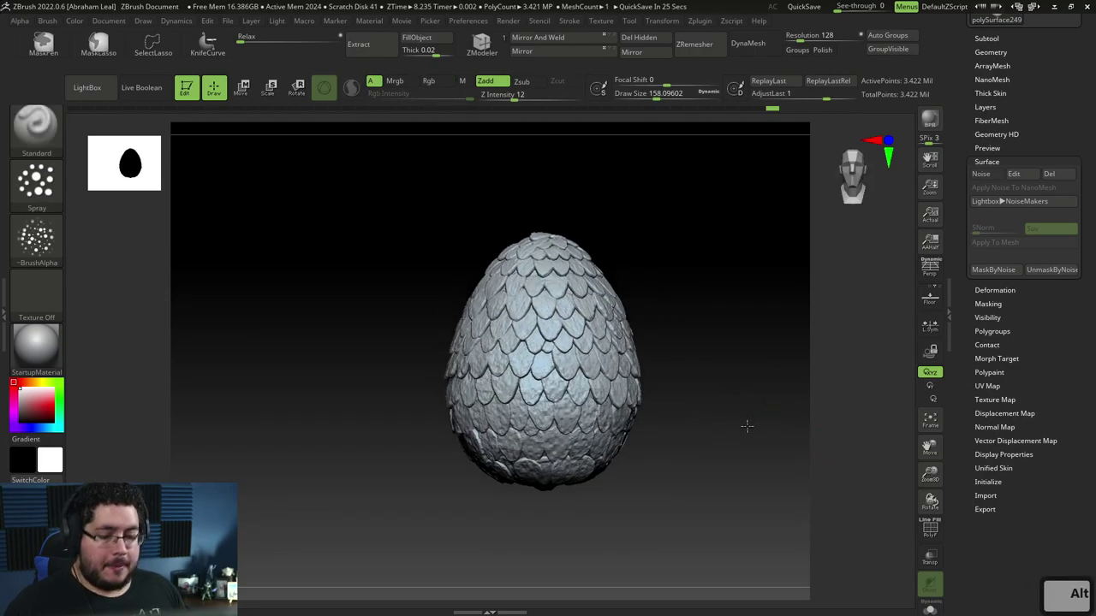
pyautogui.hotkey('shift', 'd')
pyautogui.hotkey('shift', 'd')
pyautogui.hotkey('shift', 'd')
pyautogui.hotkey('shift', 'd')
pyautogui.hotkey('shift', 'd')
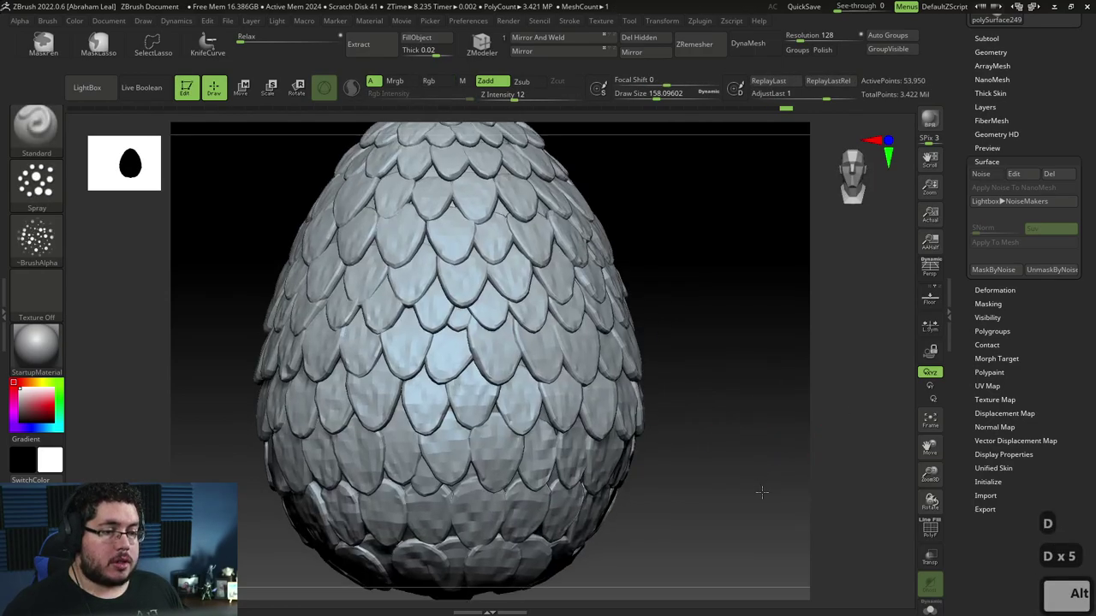
pyautogui.keyDown('alt'); pyautogui.moveTo(762, 493); pyautogui.dragTo(741, 375); pyautogui.keyUp('alt')
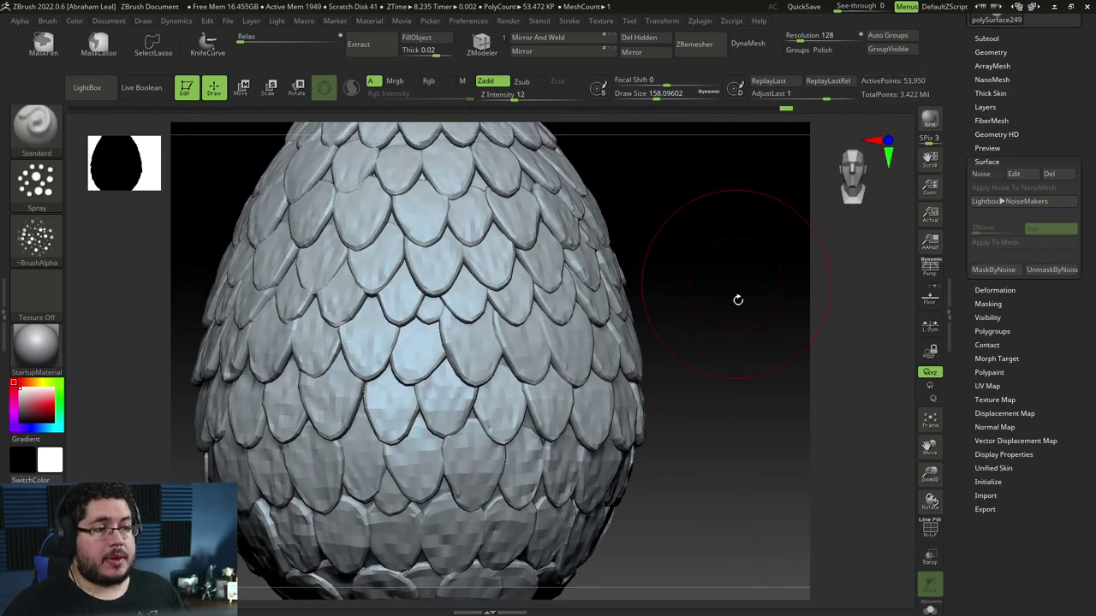
# - Export the lowest-level egg to the DragonEgg folder as an FBX file named Egg_low, keeping the default FBX options
pyautogui.moveTo(756, 416)
pyautogui.keyDown('alt'); pyautogui.mouseDown()
pyautogui.moveTo(755, 393)
pyautogui.moveTo(782, 496)
pyautogui.moveTo(768, 365)
pyautogui.mouseUp(); pyautogui.keyUp('alt')
pyautogui.moveTo(1047, 42); pyautogui.dragTo(1047, 267)
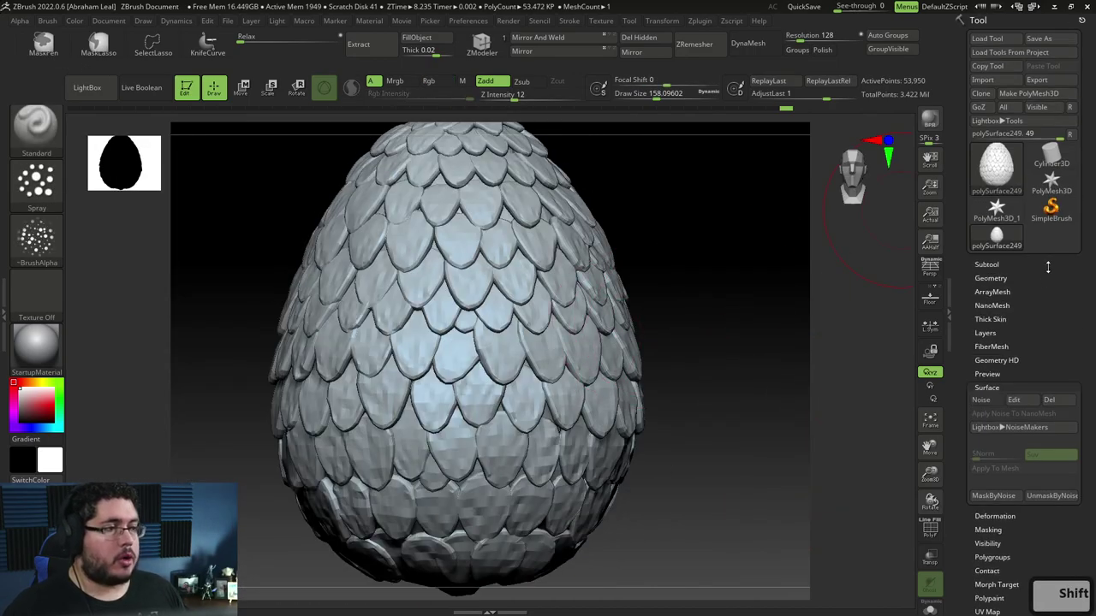
pyautogui.click(1037, 79)
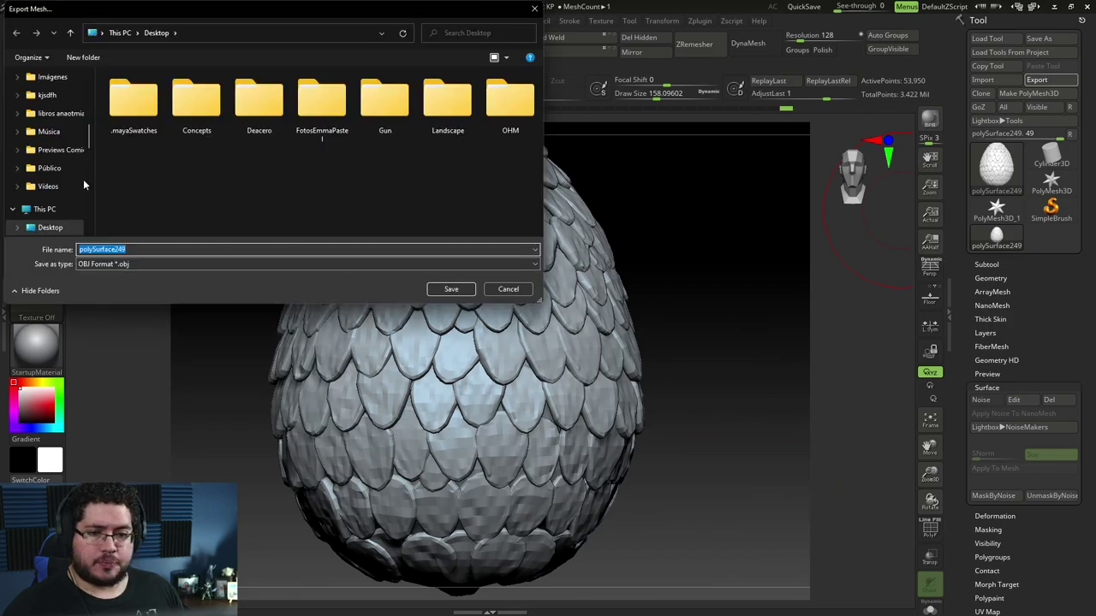
pyautogui.scroll(10, 83, 179)
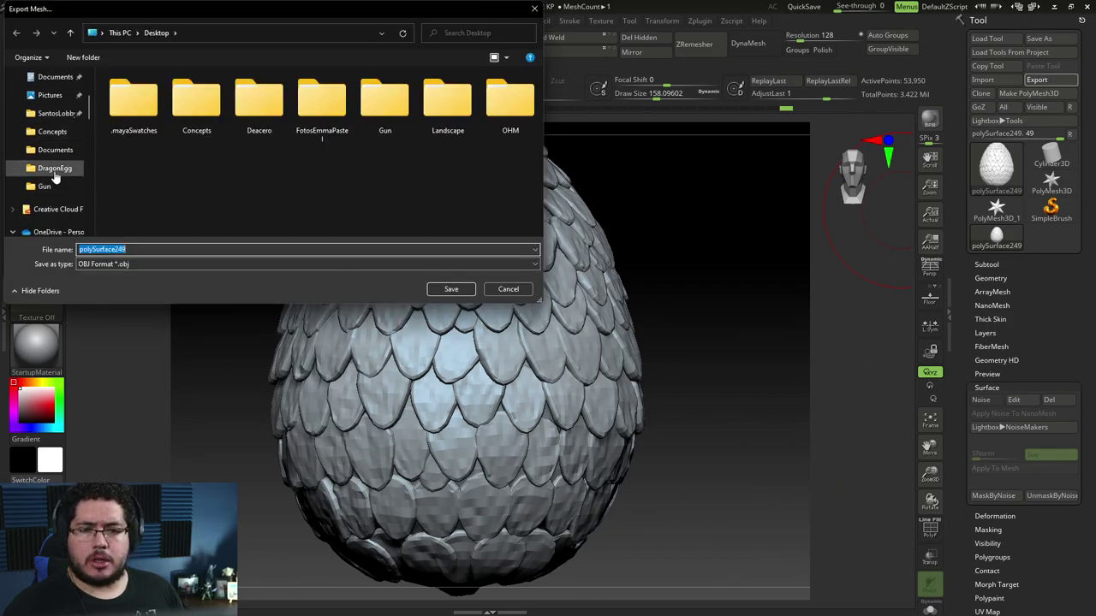
pyautogui.click(55, 169)
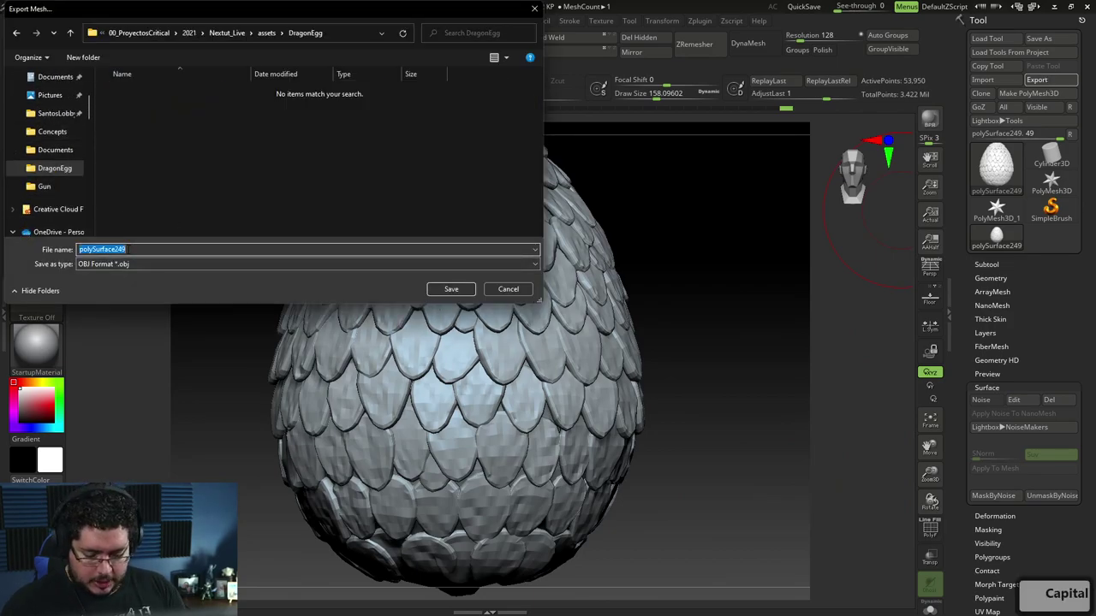
pyautogui.write('Egg_')
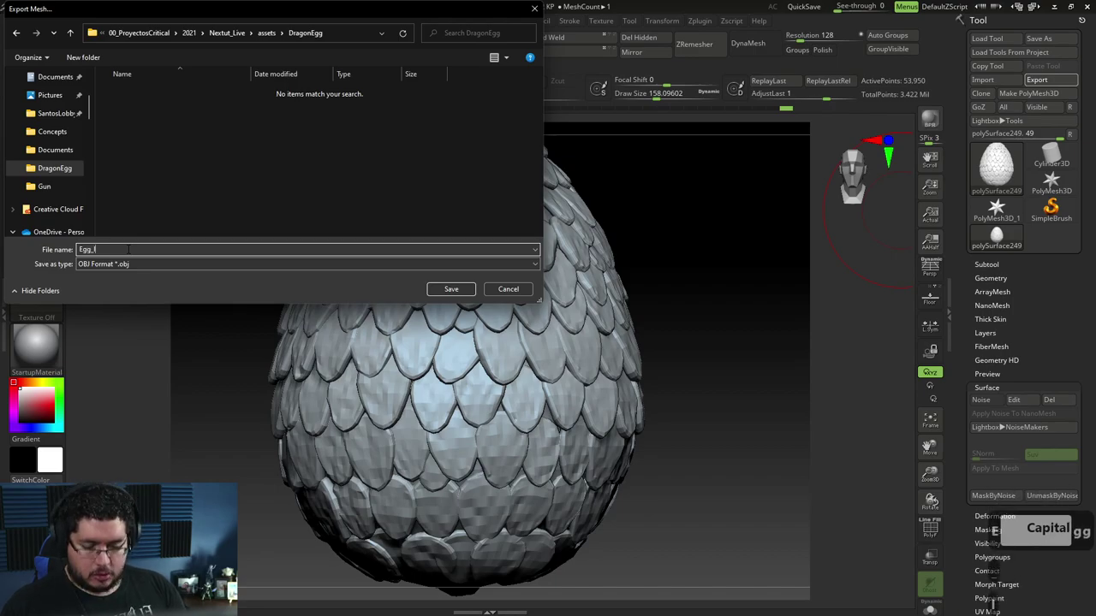
pyautogui.write('low')
pyautogui.click(308, 264)
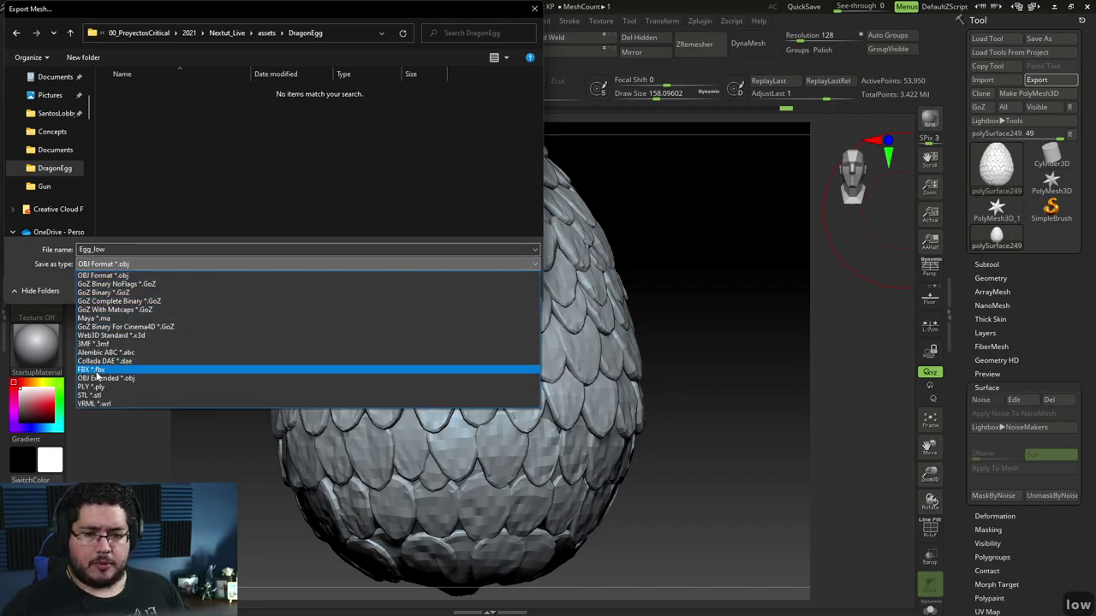
pyautogui.click(377, 366)
pyautogui.click(444, 292)
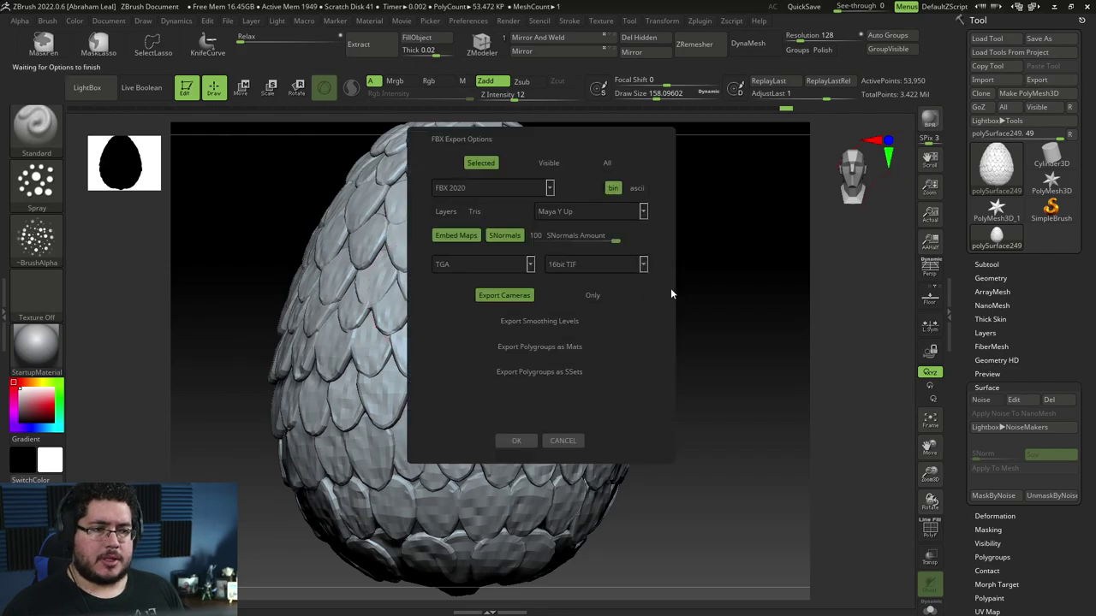
pyautogui.click(516, 440)
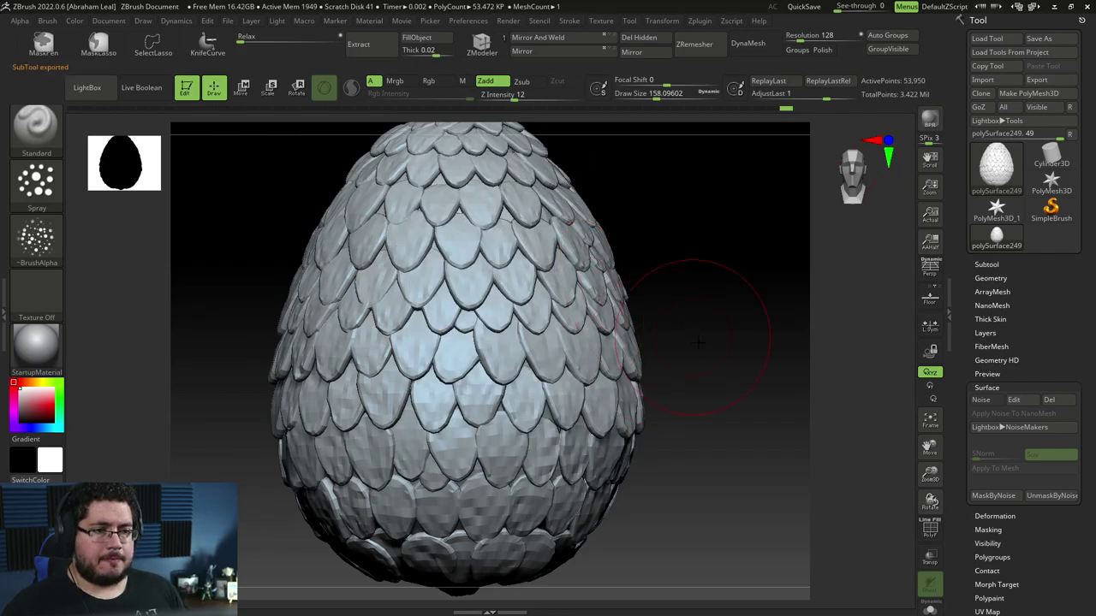
# - Raise the egg back to its highest subdivision level and frame the whole model
pyautogui.moveTo(730, 345); pyautogui.dragTo(738, 289)
pyautogui.press('d')
pyautogui.press('d')
pyautogui.press('d')
pyautogui.press('d')
pyautogui.press('d')
pyautogui.press('d')
pyautogui.press('d')
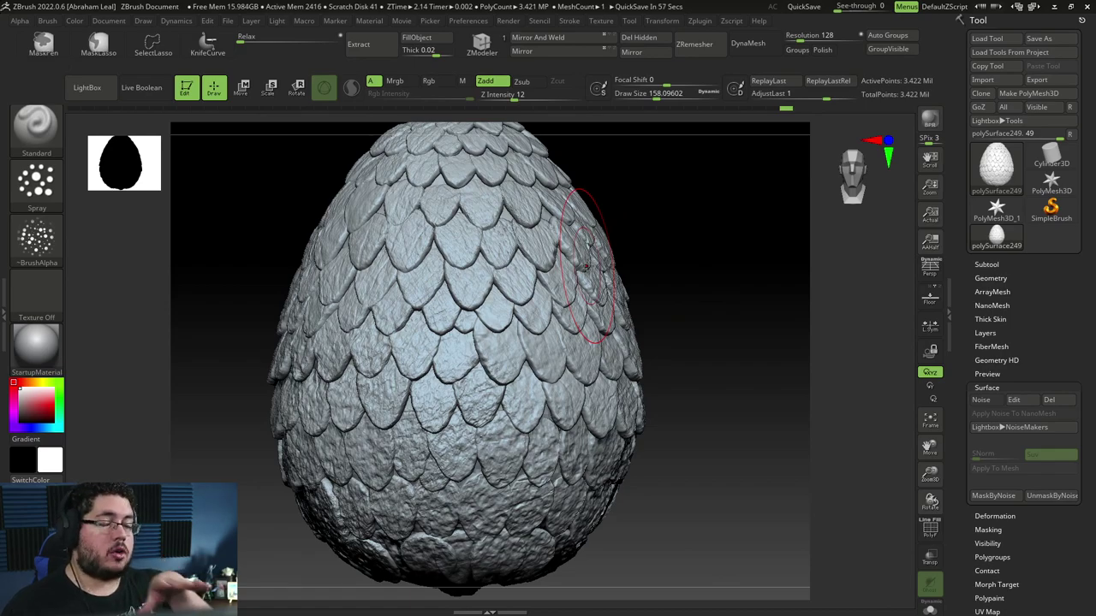
pyautogui.moveTo(666, 303); pyautogui.dragTo(793, 244)
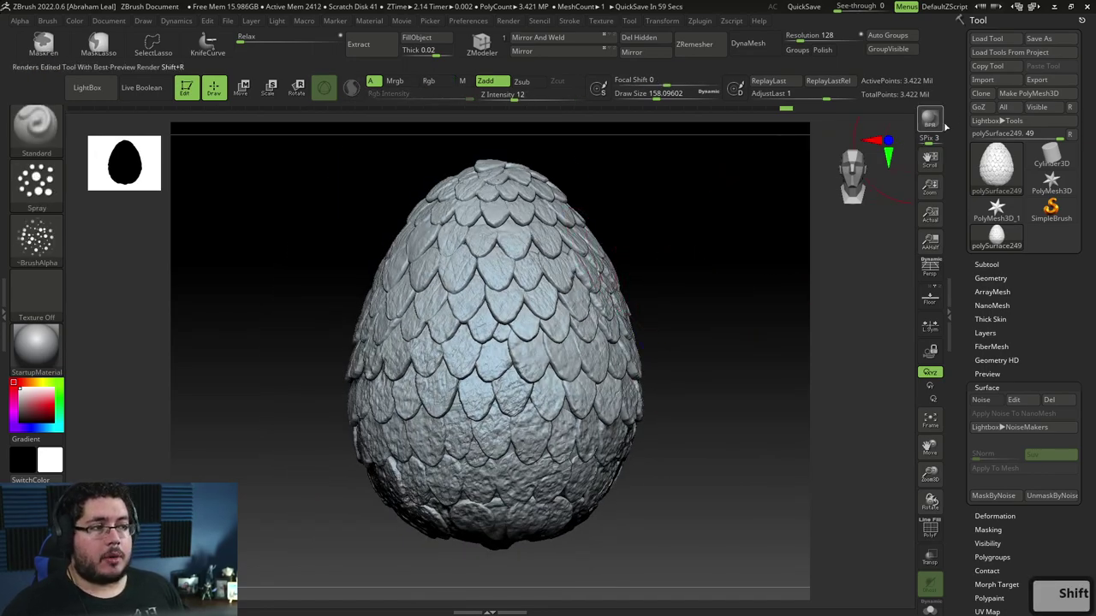
# - Clone the egg tool, switch to the other copy and decimate it to 250k points with Decimation Master
pyautogui.click(981, 93)
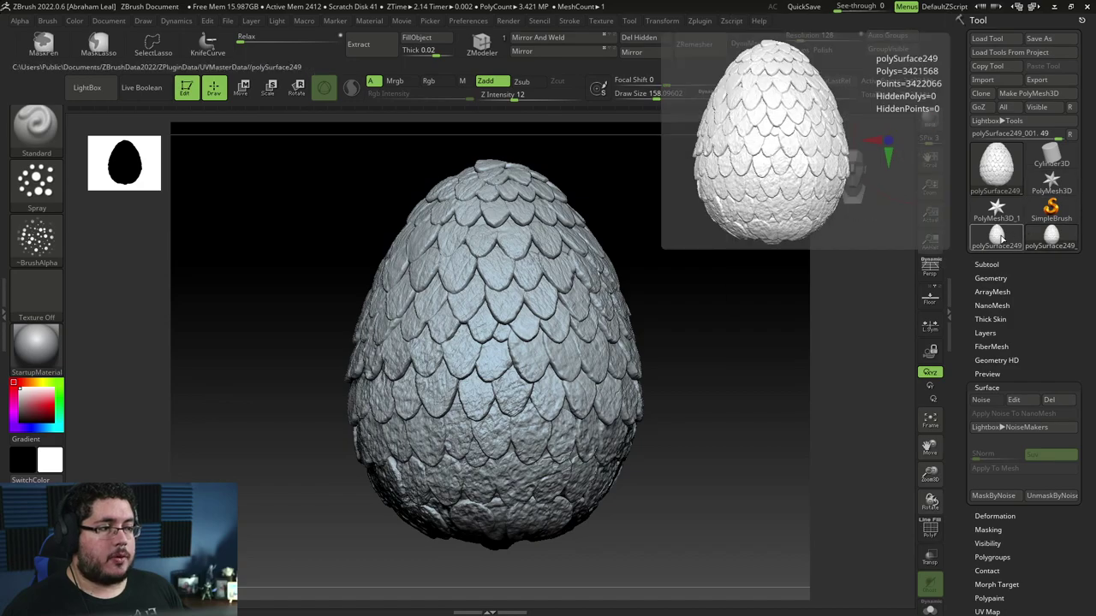
pyautogui.click(998, 238)
pyautogui.click(701, 23)
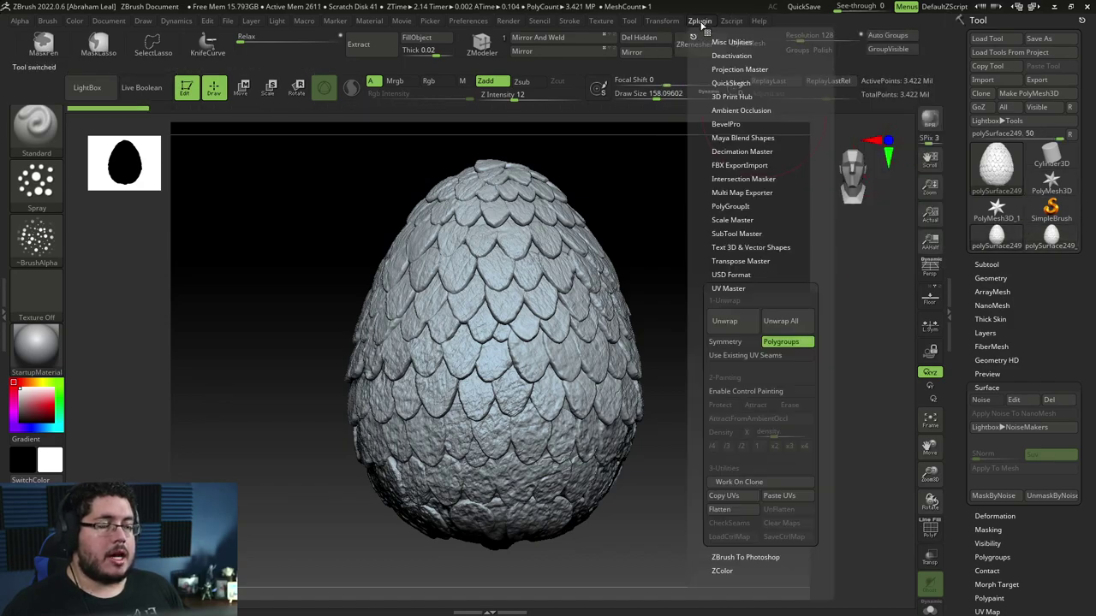
pyautogui.click(734, 288)
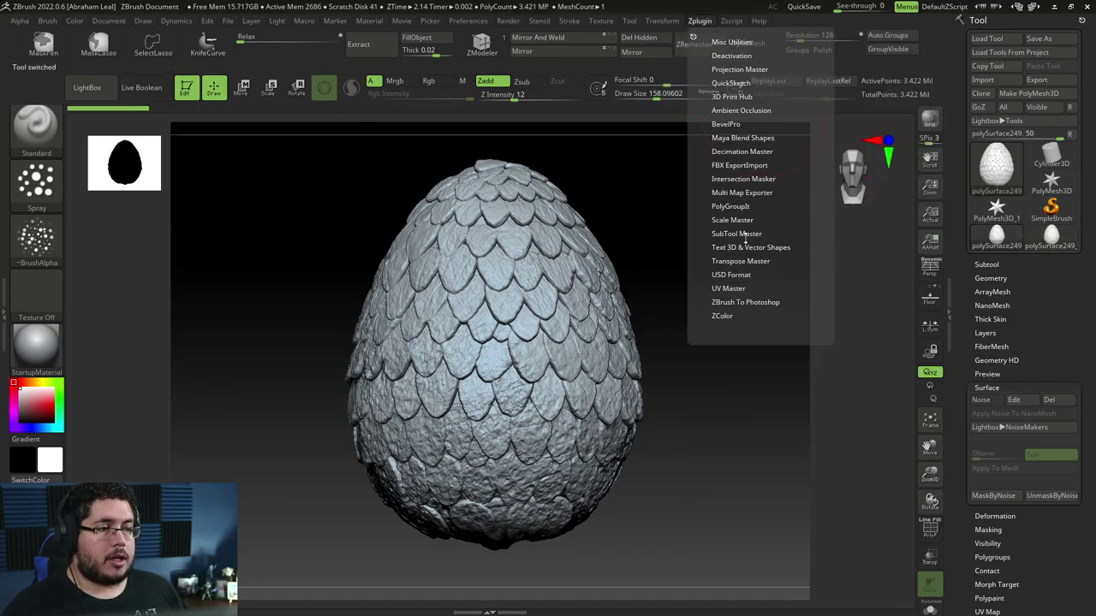
pyautogui.click(739, 152)
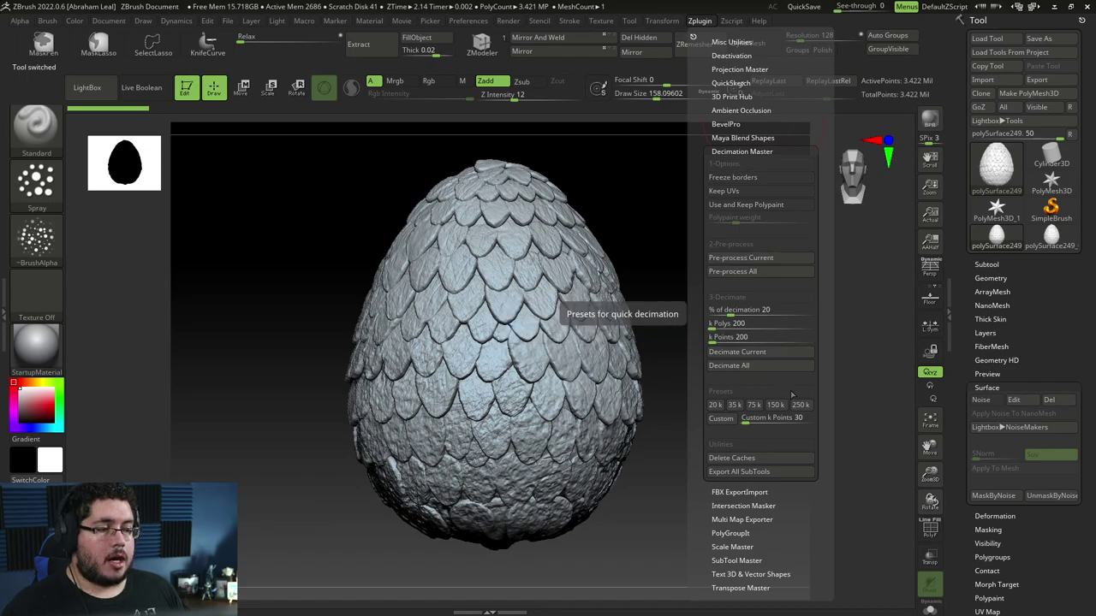
pyautogui.click(747, 261)
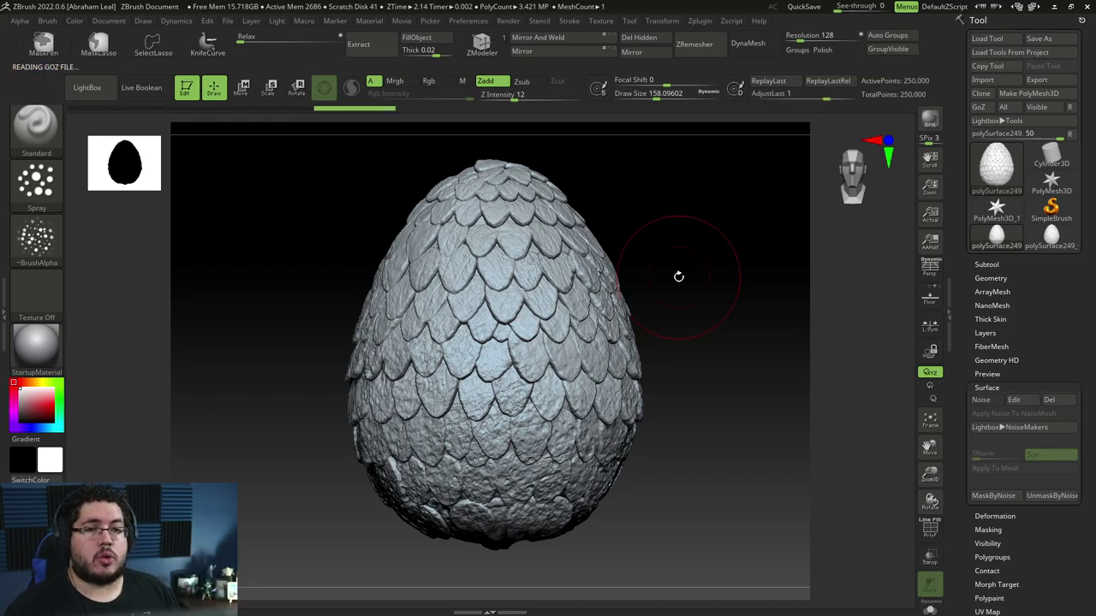
# - Start exporting the decimated egg as FBX into the DragonEgg folder, using Egg_low.fbx as the base for the file name
pyautogui.click(1037, 79)
pyautogui.scroll(10, 59, 162)
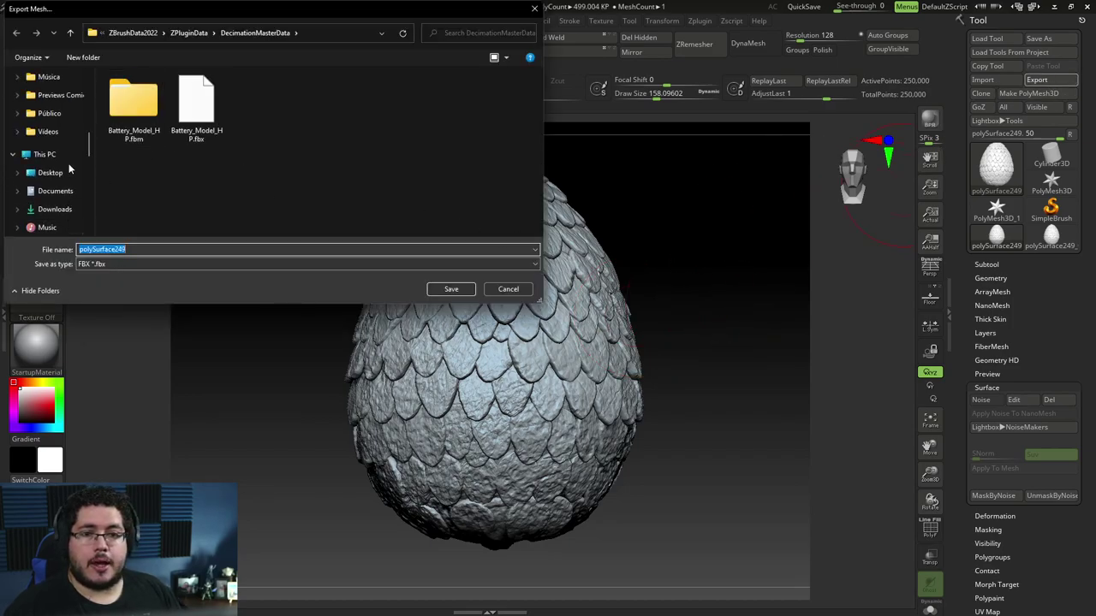
pyautogui.click(65, 155)
pyautogui.click(130, 111)
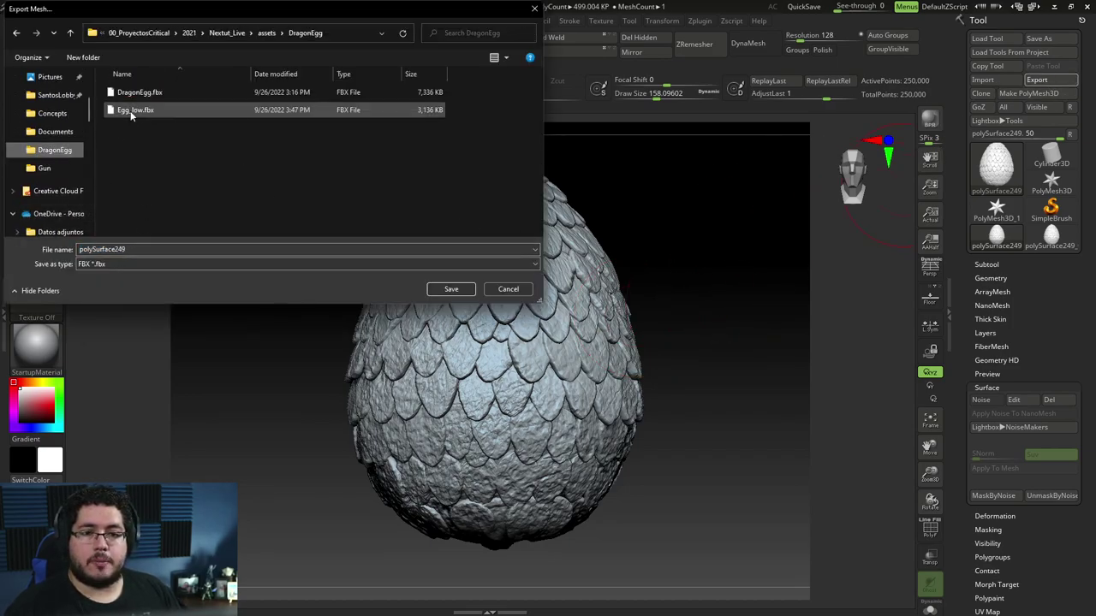
# - Change the file name to Egg_high.fbx and export the decimated egg with the default FBX options
pyautogui.click(105, 250)
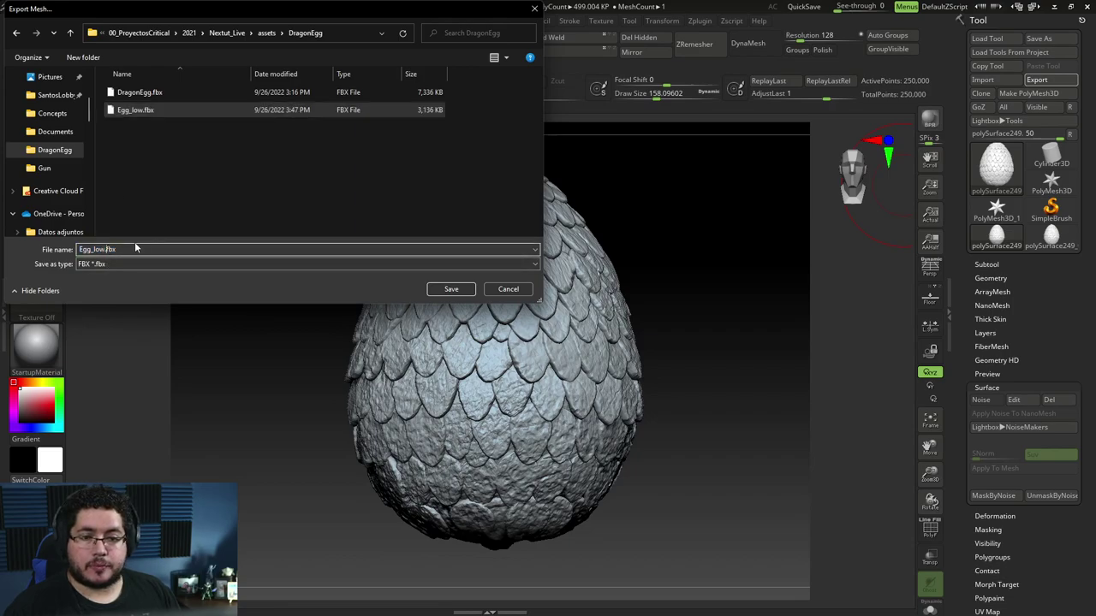
pyautogui.press('BackSpace')
pyautogui.press('BackSpace')
pyautogui.press('BackSpace')
pyautogui.write('gh')
pyautogui.press('BackSpace')
pyautogui.press('BackSpace')
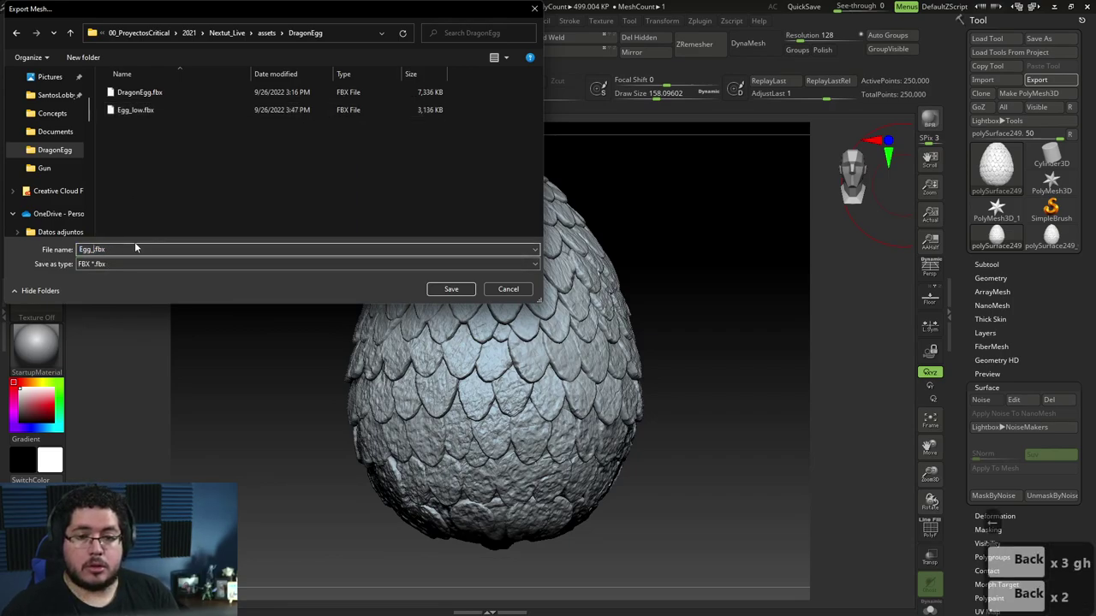
pyautogui.write('ghg')
pyautogui.press('BackSpace')
pyautogui.press('BackSpace')
pyautogui.press('BackSpace')
pyautogui.write('hgih')
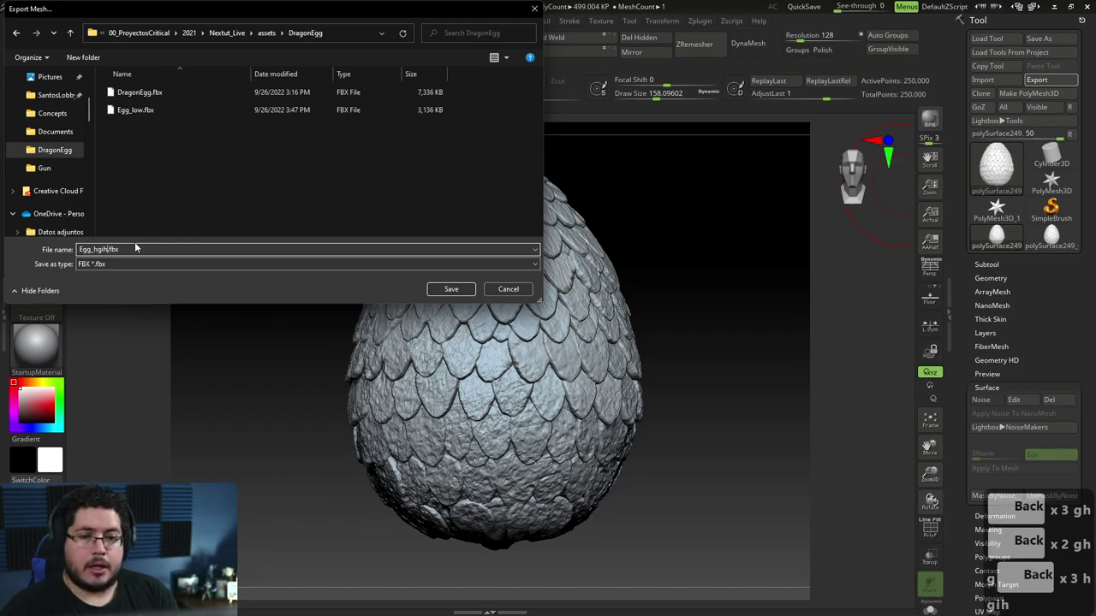
pyautogui.press('BackSpace')
pyautogui.press('BackSpace')
pyautogui.press('BackSpace')
pyautogui.press('BackSpace')
pyautogui.write('high')
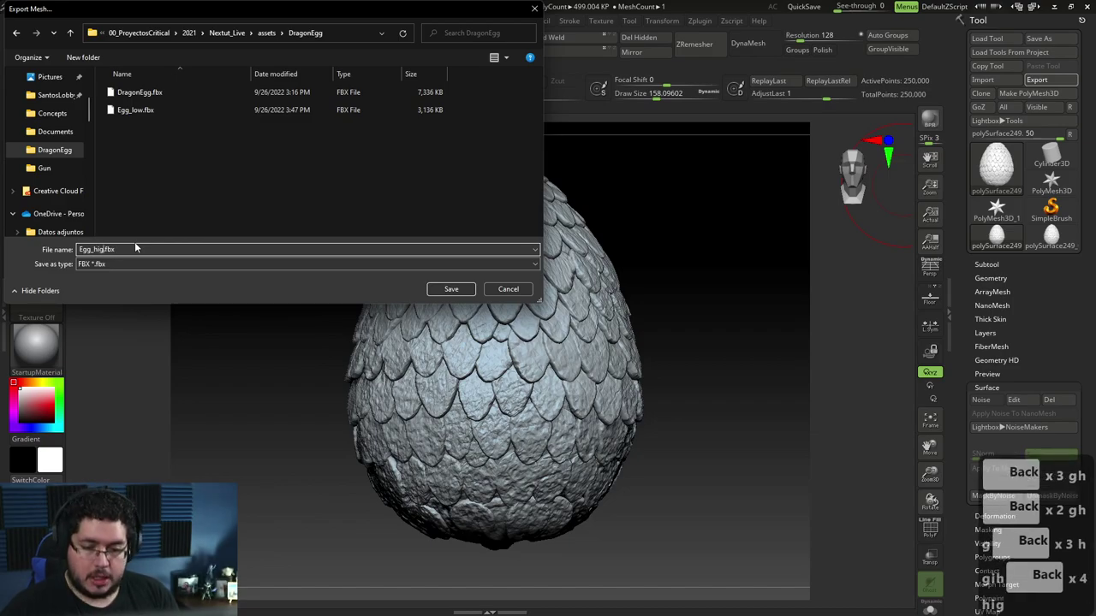
pyautogui.press('Return')
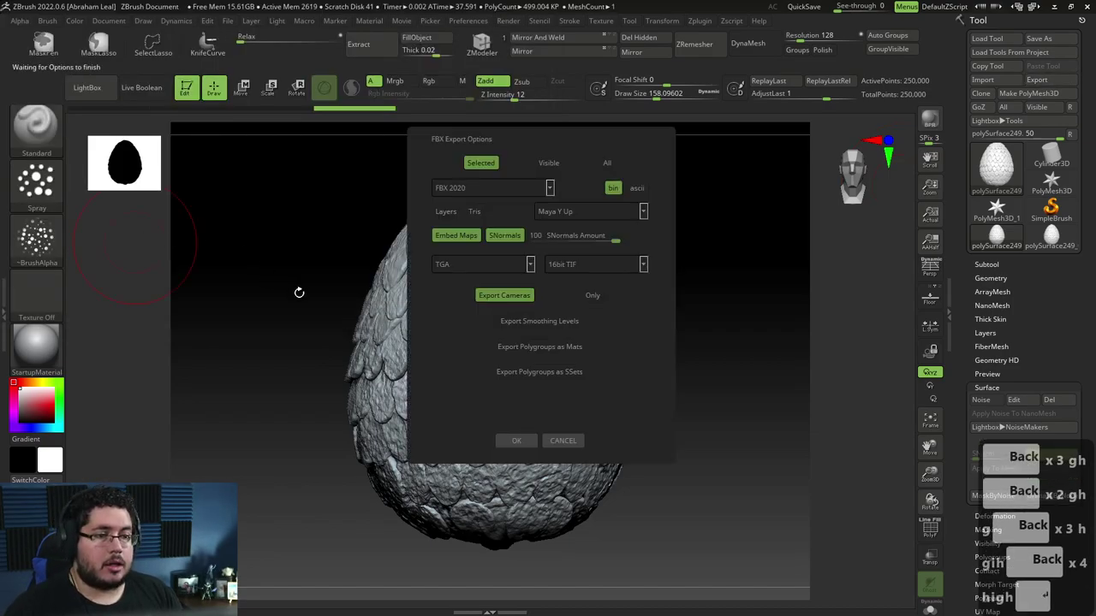
pyautogui.click(512, 441)
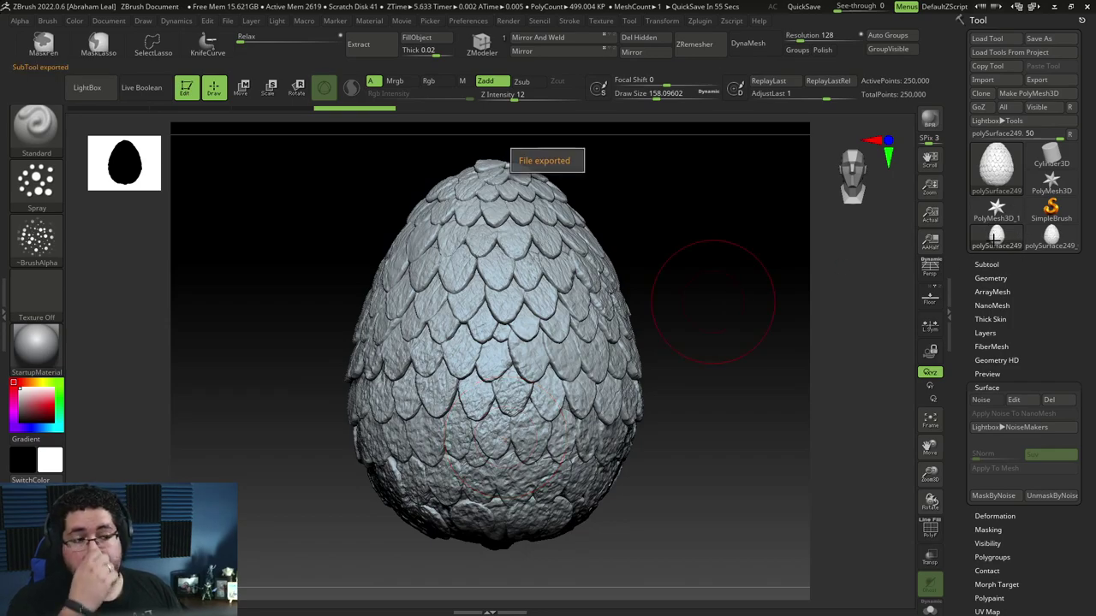
# - Switch back to the undecimated egg tool and save it as DragonEgg in the DragonEgg folder
pyautogui.click(1062, 245)
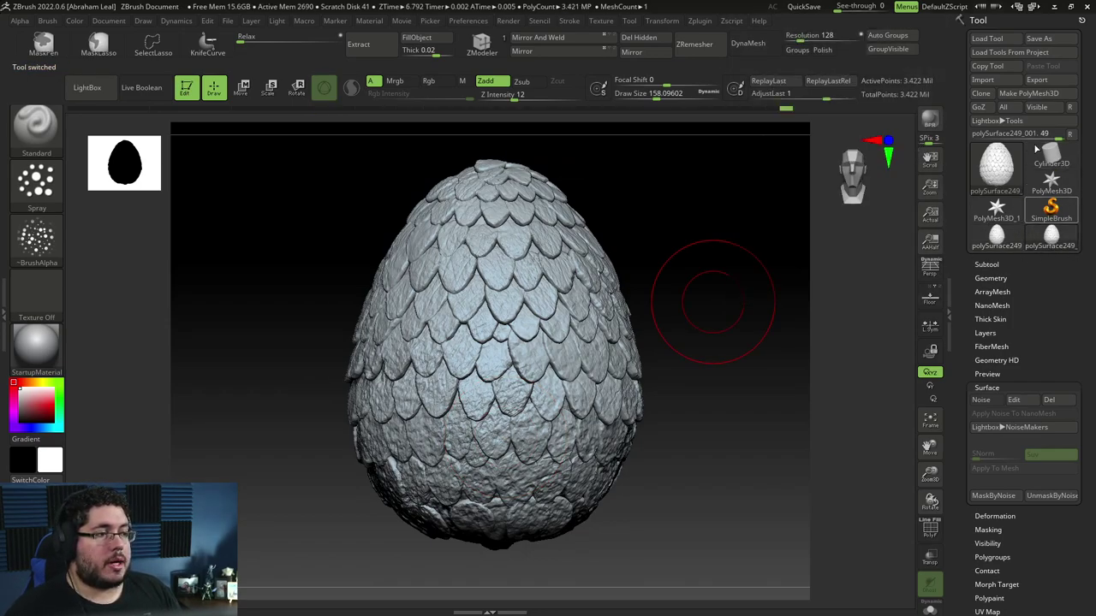
pyautogui.click(1045, 38)
pyautogui.write('D')
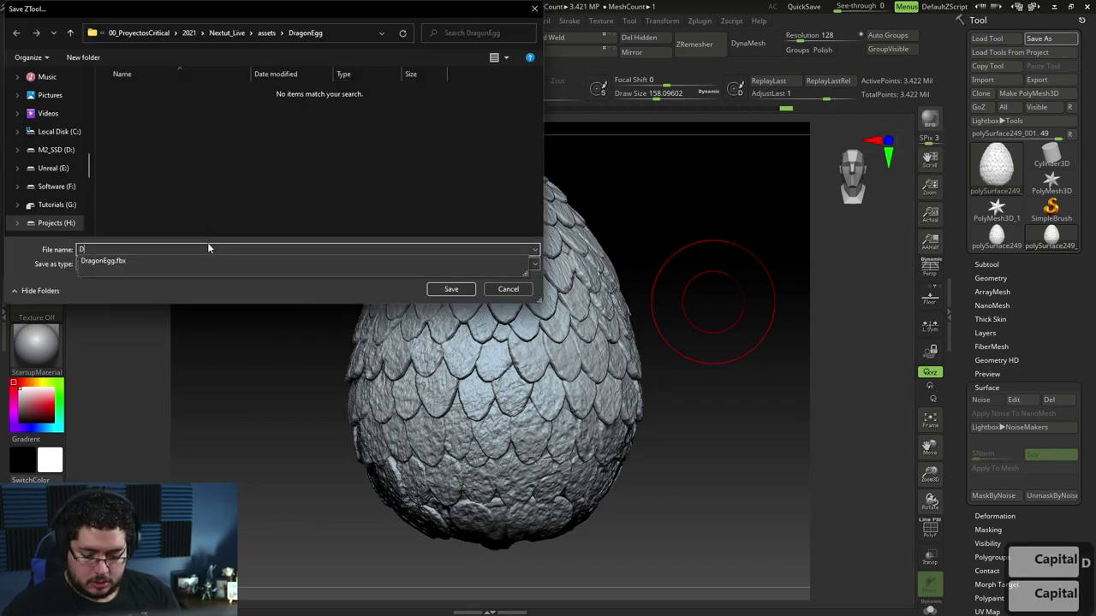
pyautogui.write('ragonEff')
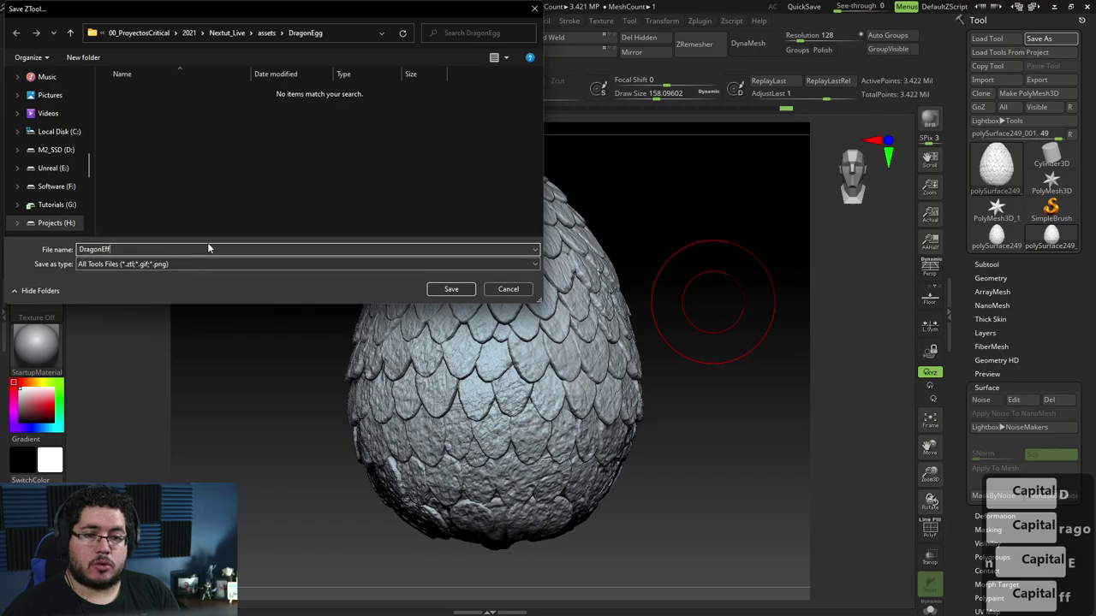
pyautogui.press('BackSpace')
pyautogui.press('BackSpace')
pyautogui.write('gg')
pyautogui.press('Return')
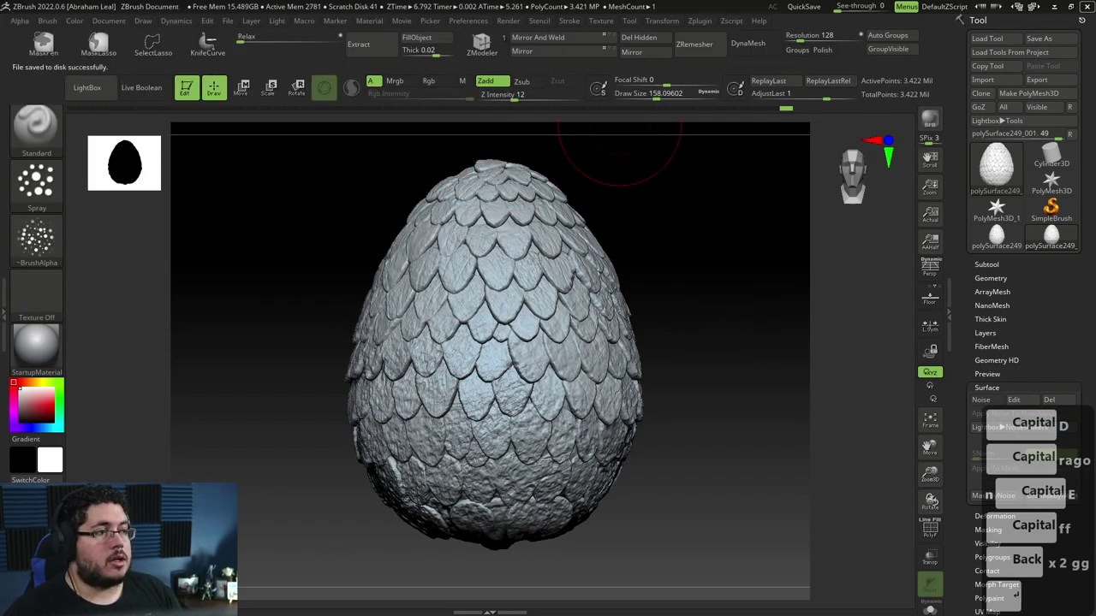
# - Close ZBrush without saving the project, and close AwesomeBump as well
pyautogui.click(1086, 7)
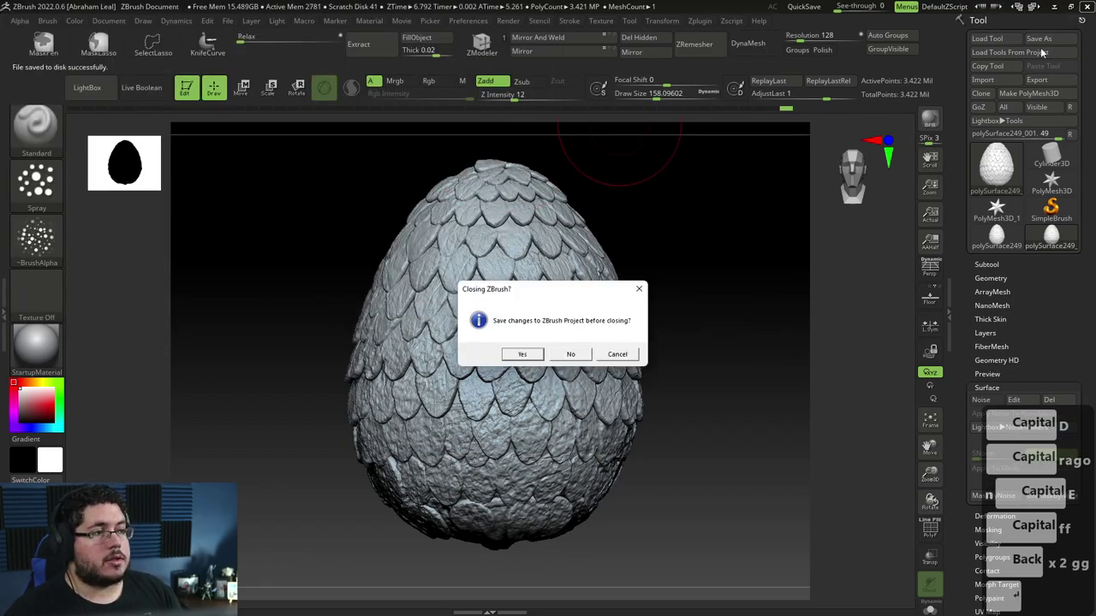
pyautogui.click(571, 354)
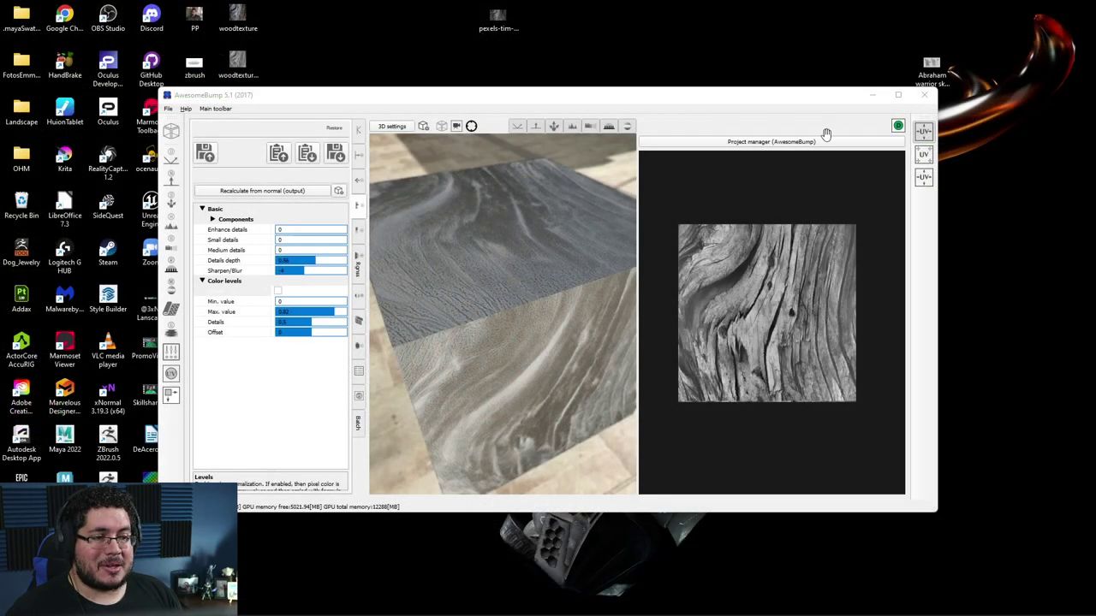
pyautogui.click(924, 96)
# - Launch Adobe Substance 3D Painter and dismiss its welcome window
pyautogui.write('subs')
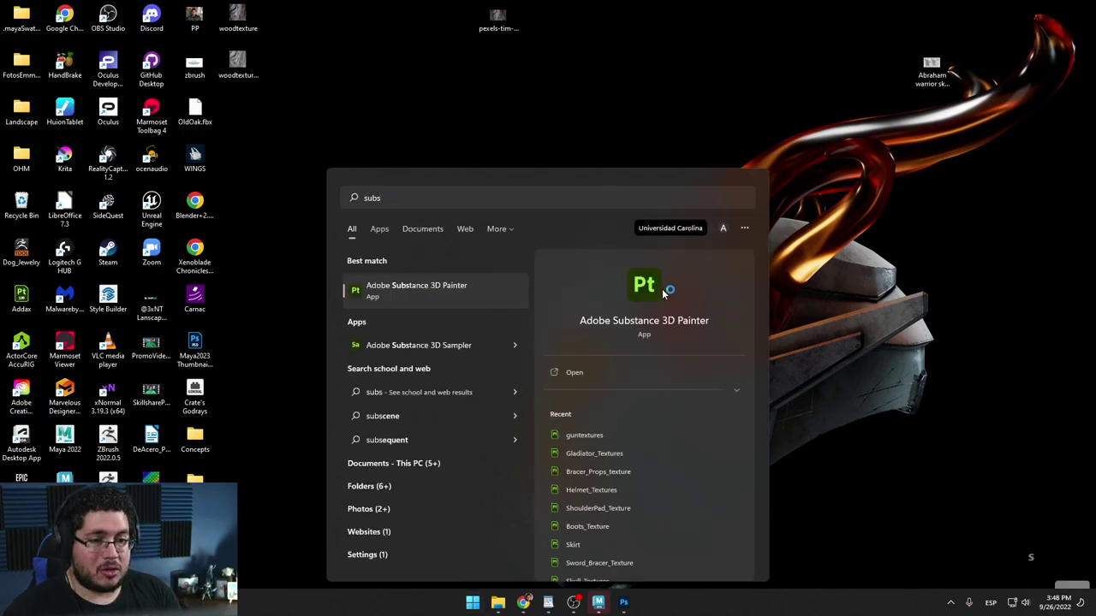
pyautogui.press('Return')
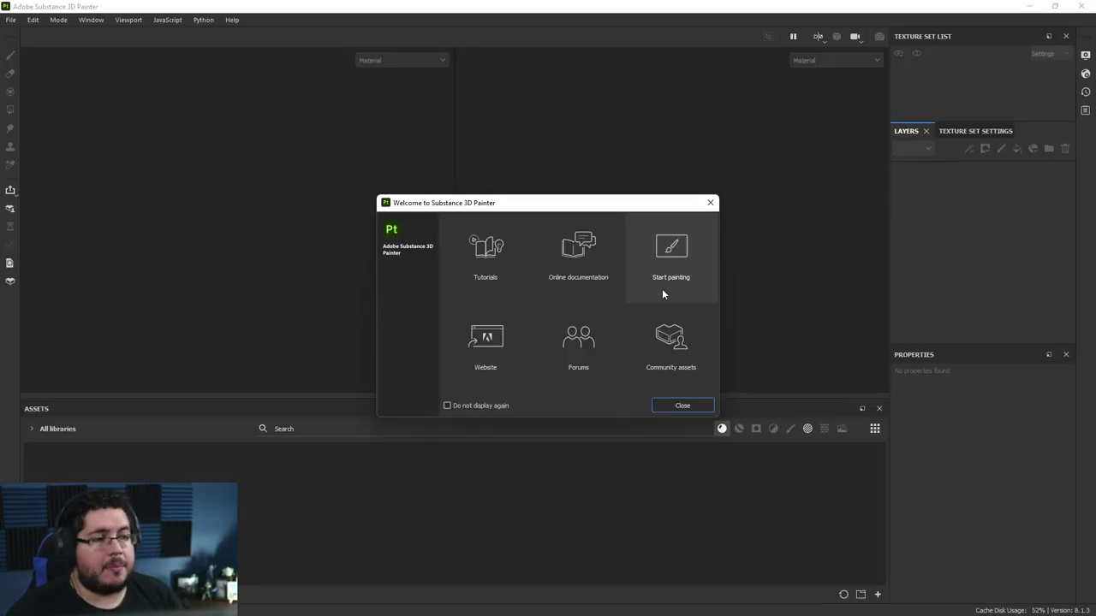
pyautogui.click(708, 204)
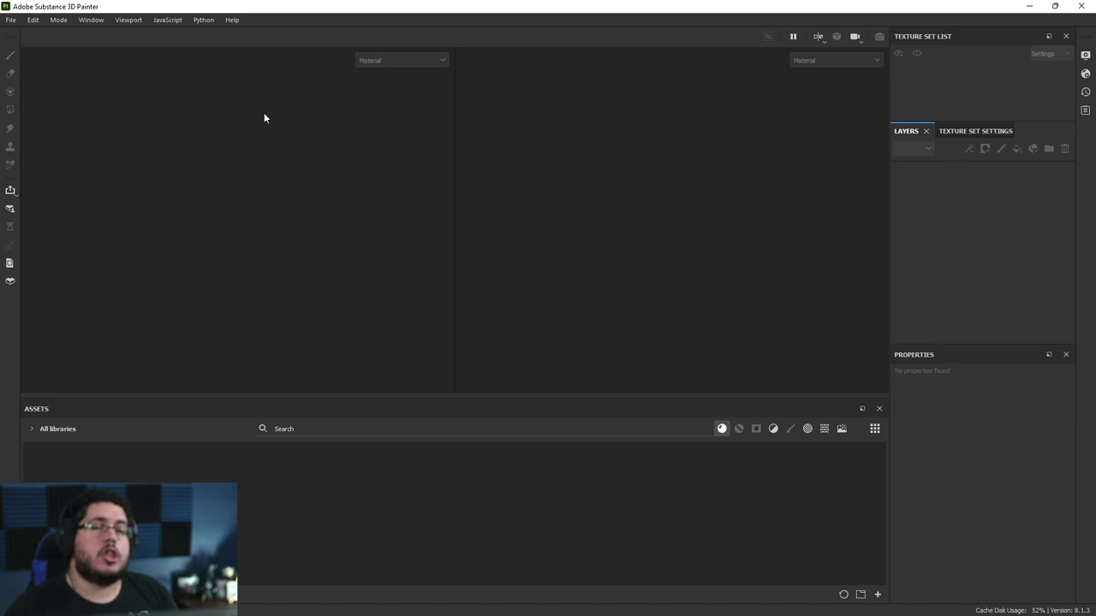
# - Create a new project from the Egg_low.fbx mesh, keeping the default project and import settings
pyautogui.click(15, 20)
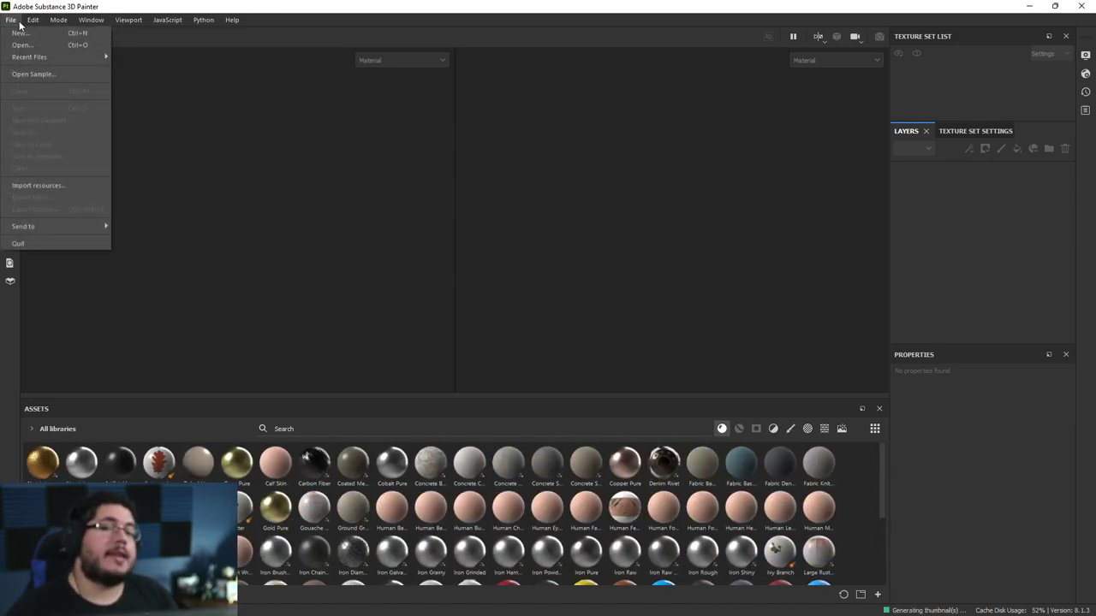
pyautogui.moveTo(48, 56)
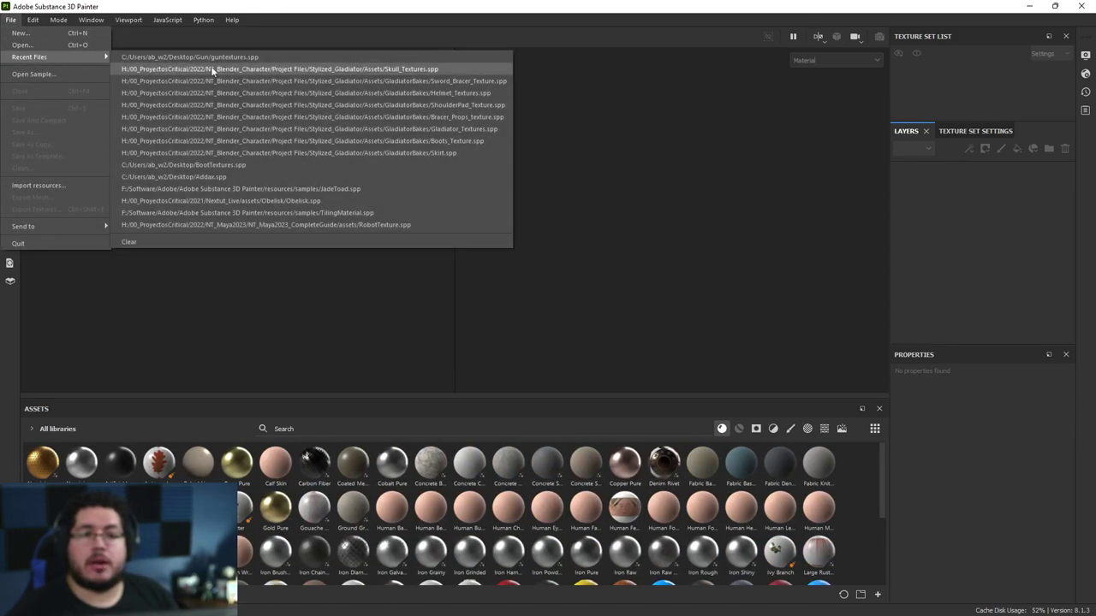
pyautogui.click(11, 19)
pyautogui.click(10, 19)
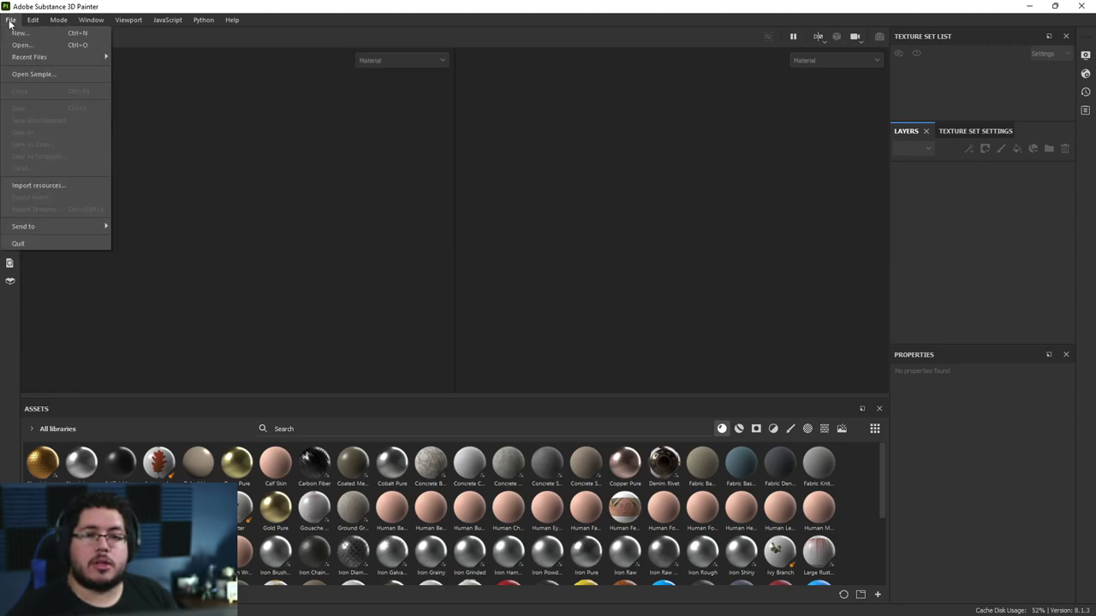
pyautogui.click(21, 33)
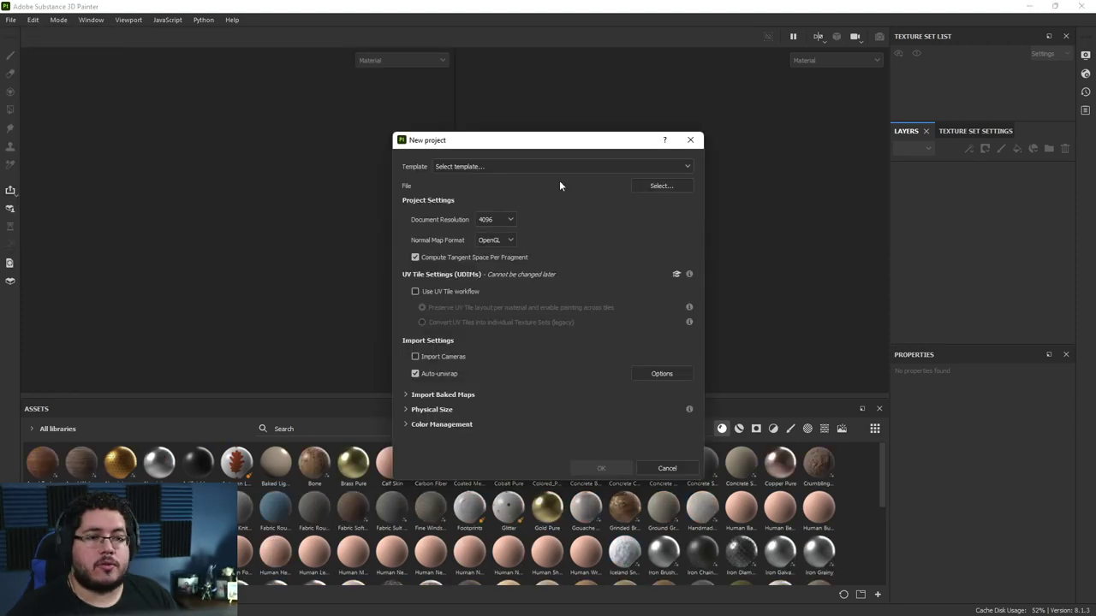
pyautogui.click(649, 186)
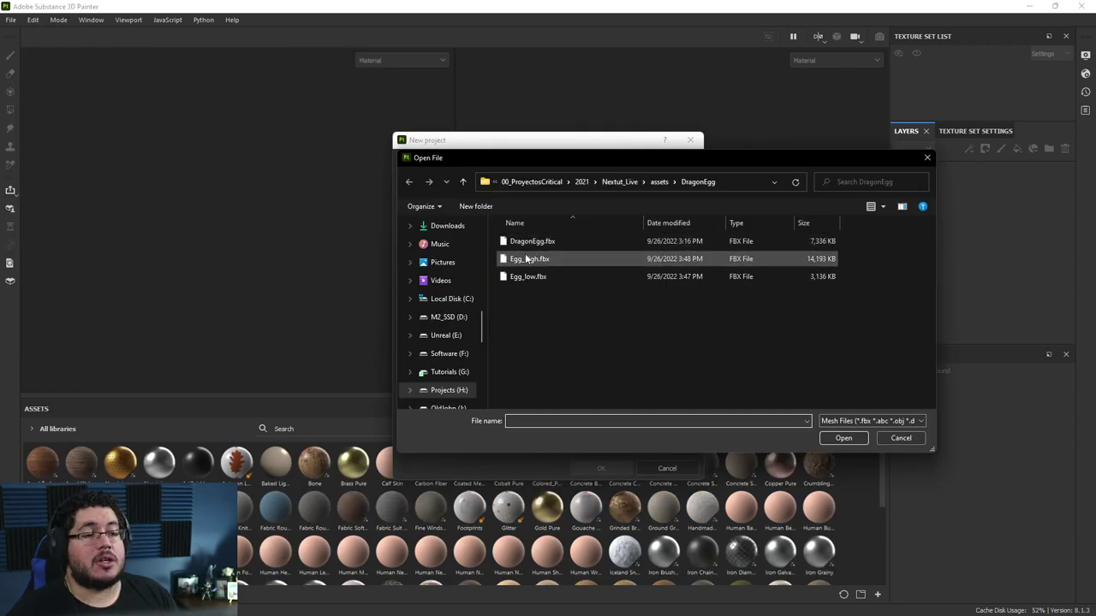
pyautogui.click(552, 277)
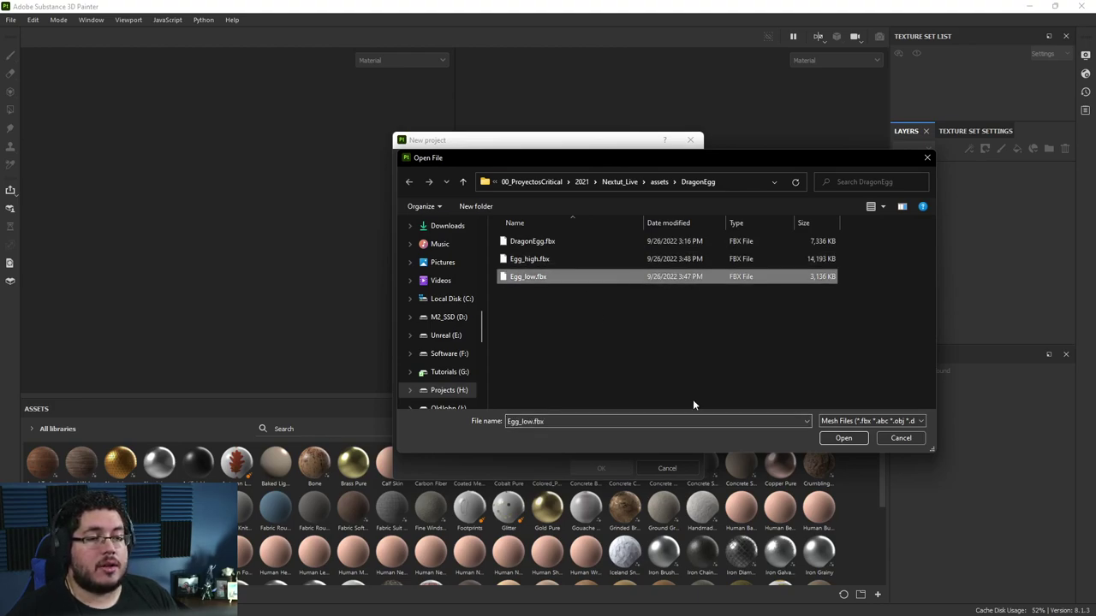
pyautogui.click(843, 439)
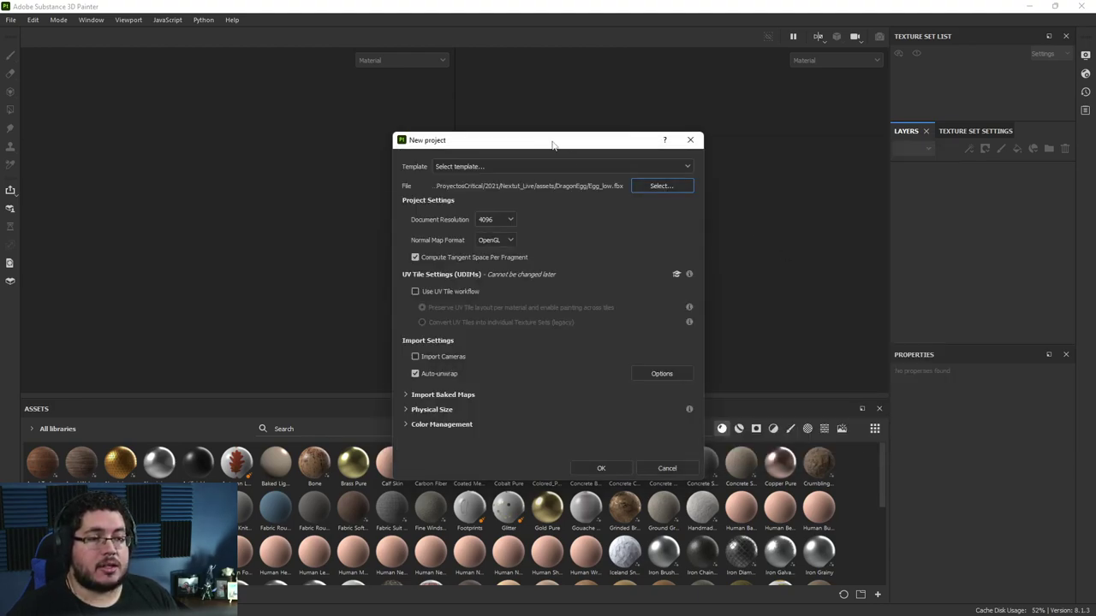
pyautogui.moveTo(553, 145); pyautogui.dragTo(454, 115)
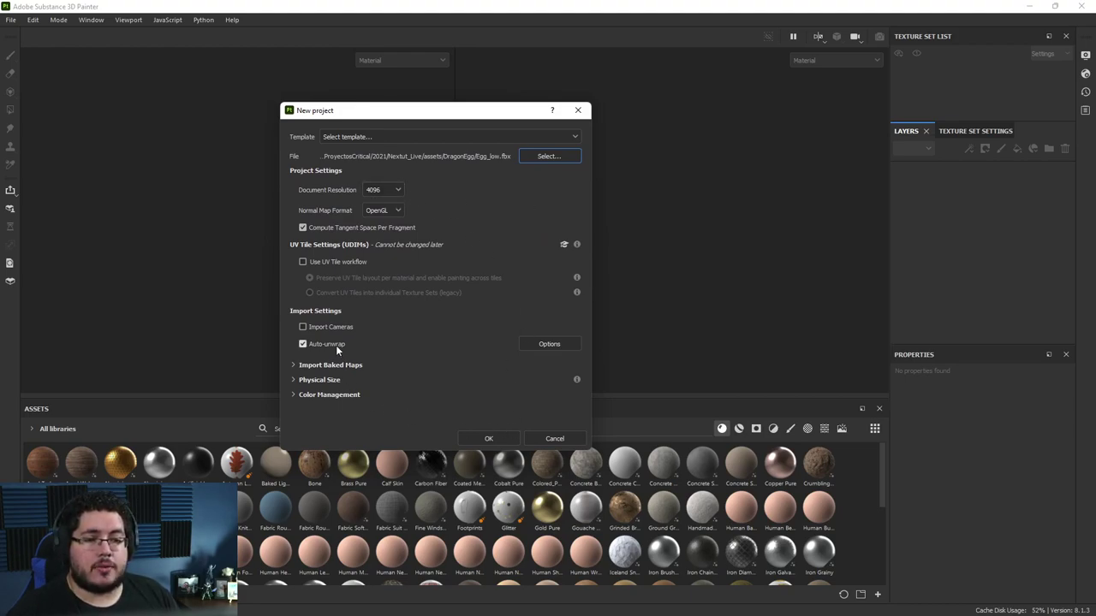
pyautogui.click(476, 437)
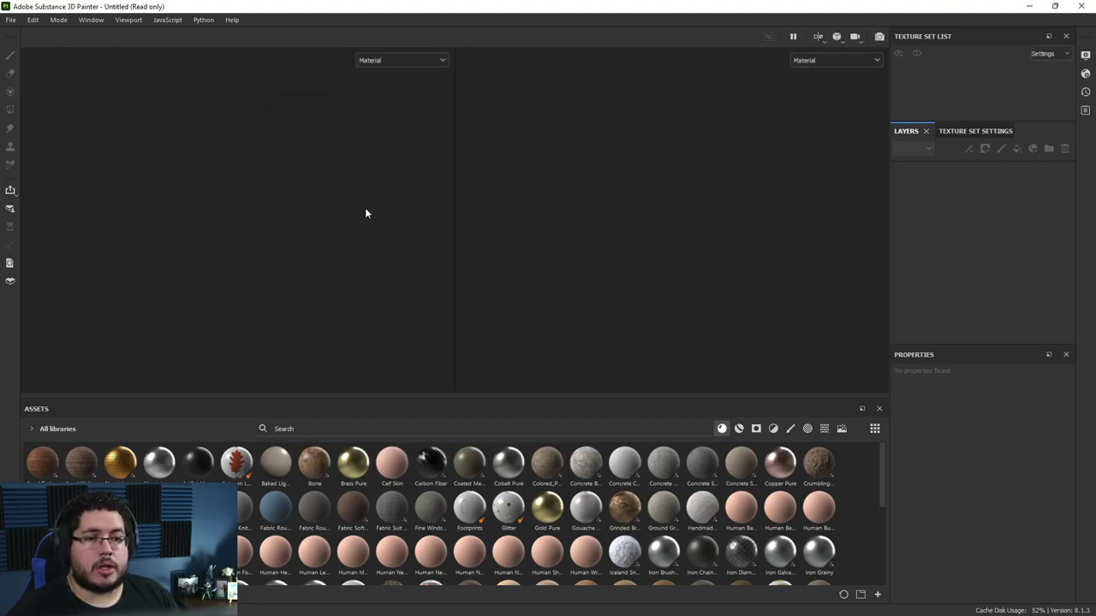
pyautogui.keyDown('alt'); pyautogui.moveTo(401, 249); pyautogui.dragTo(442, 306, button='middle'); pyautogui.keyUp('alt')
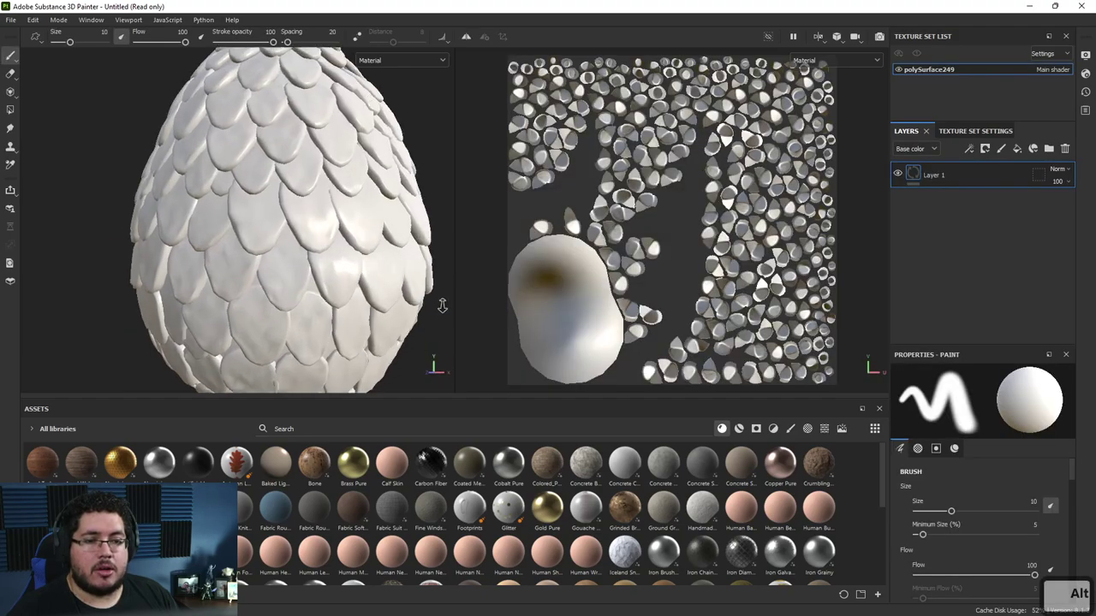
pyautogui.keyDown('alt'); pyautogui.moveTo(442, 306); pyautogui.dragTo(254, 265, button='right'); pyautogui.keyUp('alt')
pyautogui.keyDown('alt'); pyautogui.moveTo(253, 264); pyautogui.dragTo(280, 273); pyautogui.keyUp('alt')
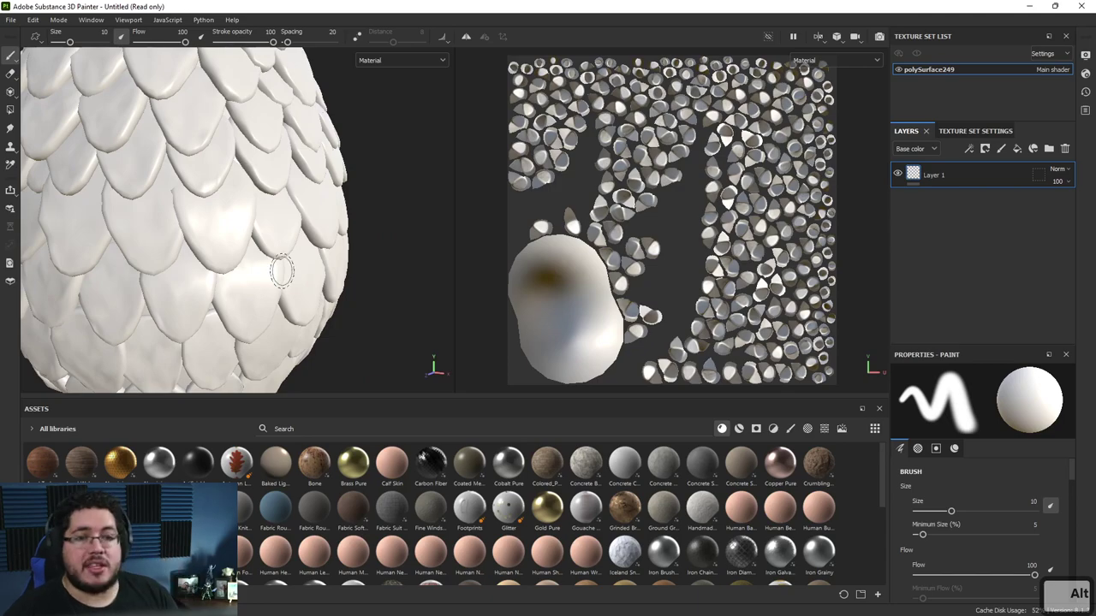
pyautogui.keyDown('alt'); pyautogui.moveTo(280, 272); pyautogui.dragTo(274, 217, button='right'); pyautogui.keyUp('alt')
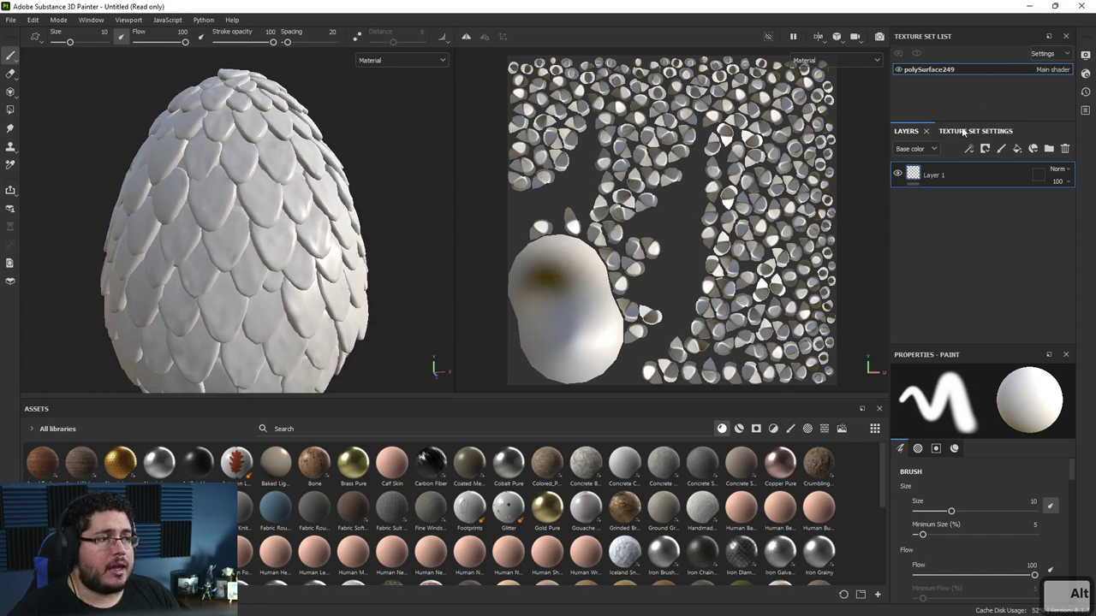
# - Open the mesh map baking settings for the egg's texture set and choose the output size
pyautogui.click(963, 131)
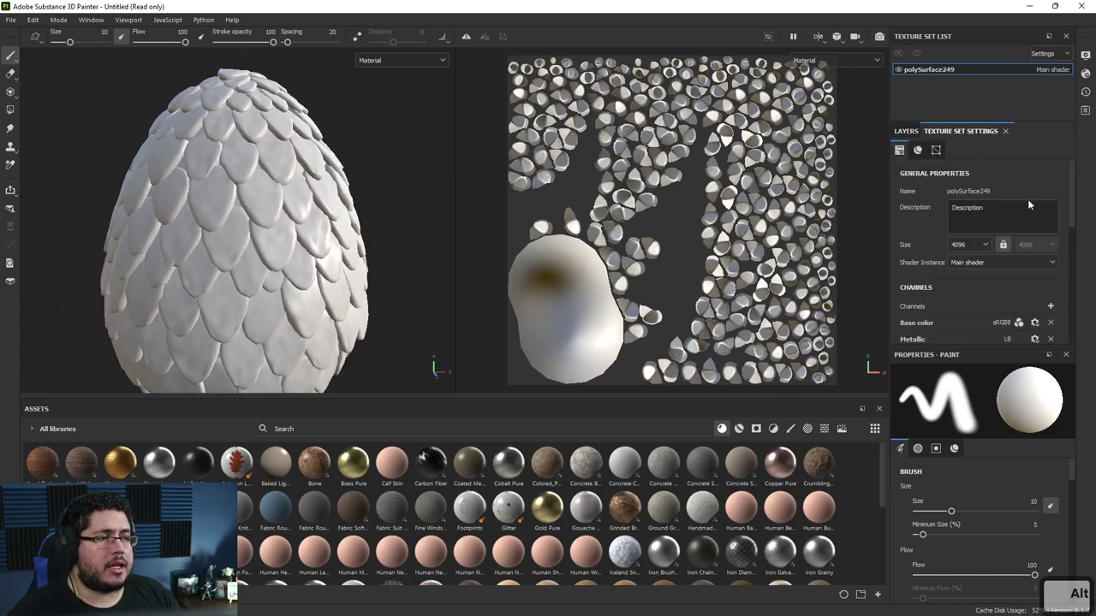
pyautogui.scroll(-10, 1005, 319)
pyautogui.click(1018, 206)
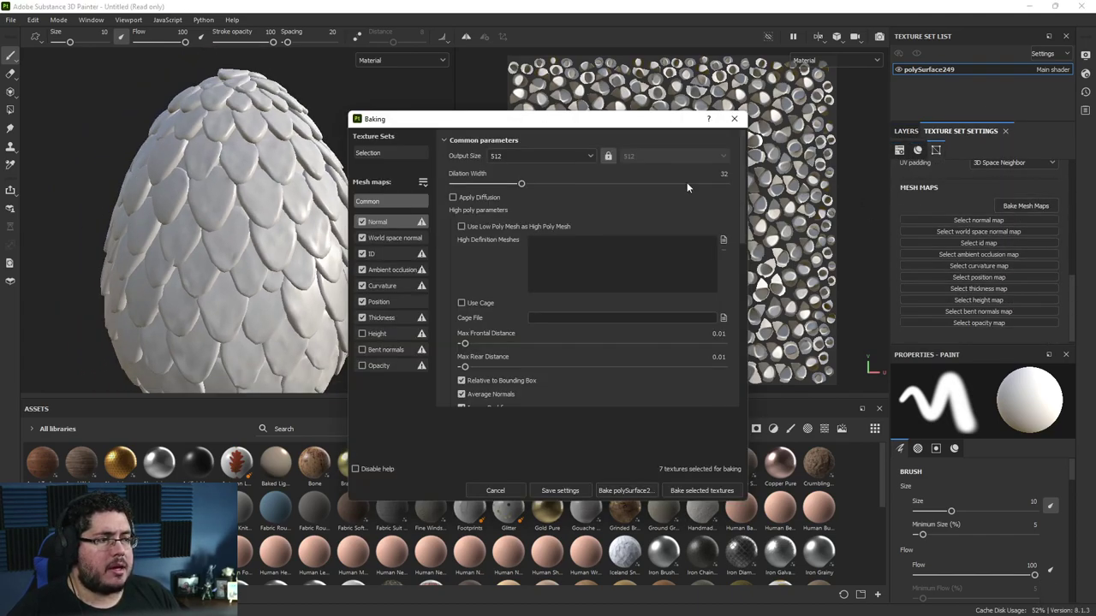
pyautogui.click(561, 156)
pyautogui.click(513, 248)
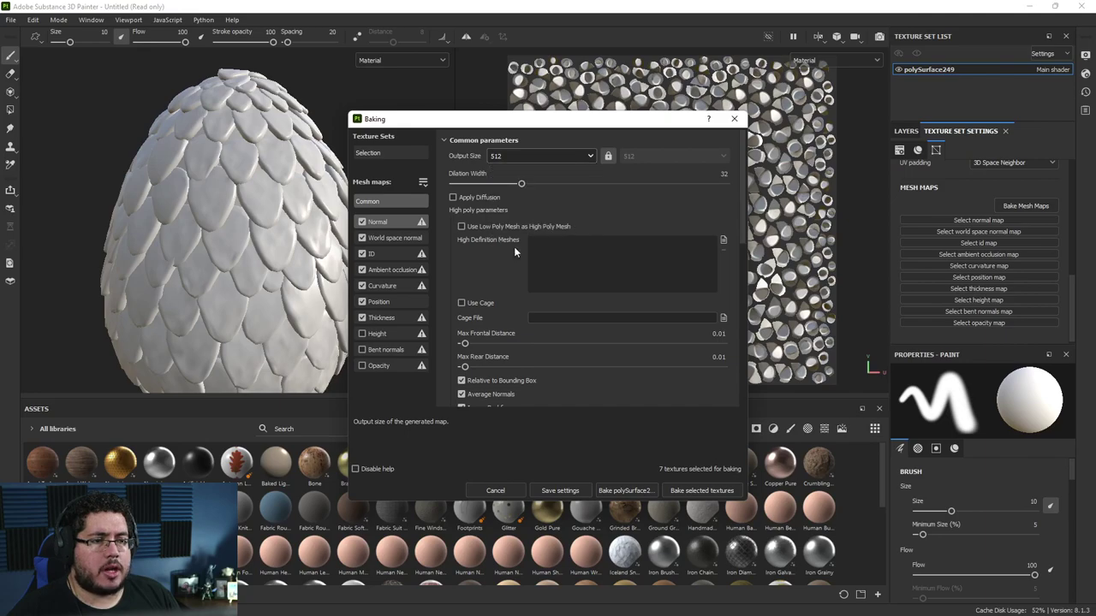
# - Load Egg_high.fbx as the high definition mesh and bake the selected mesh maps for the egg's texture set
pyautogui.click(723, 241)
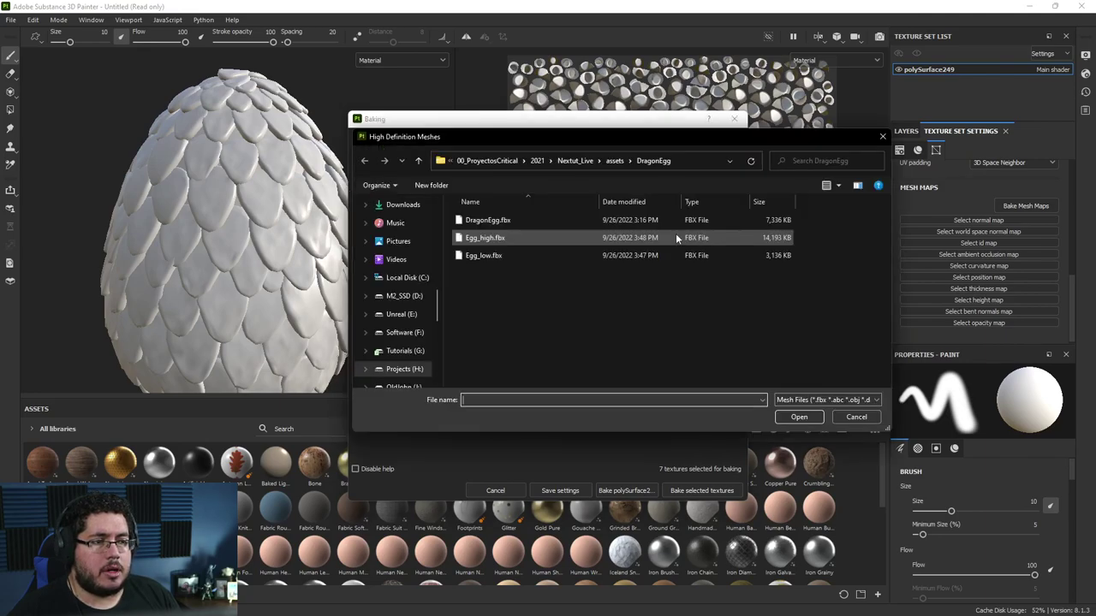
pyautogui.click(484, 238)
pyautogui.click(786, 415)
pyautogui.click(630, 490)
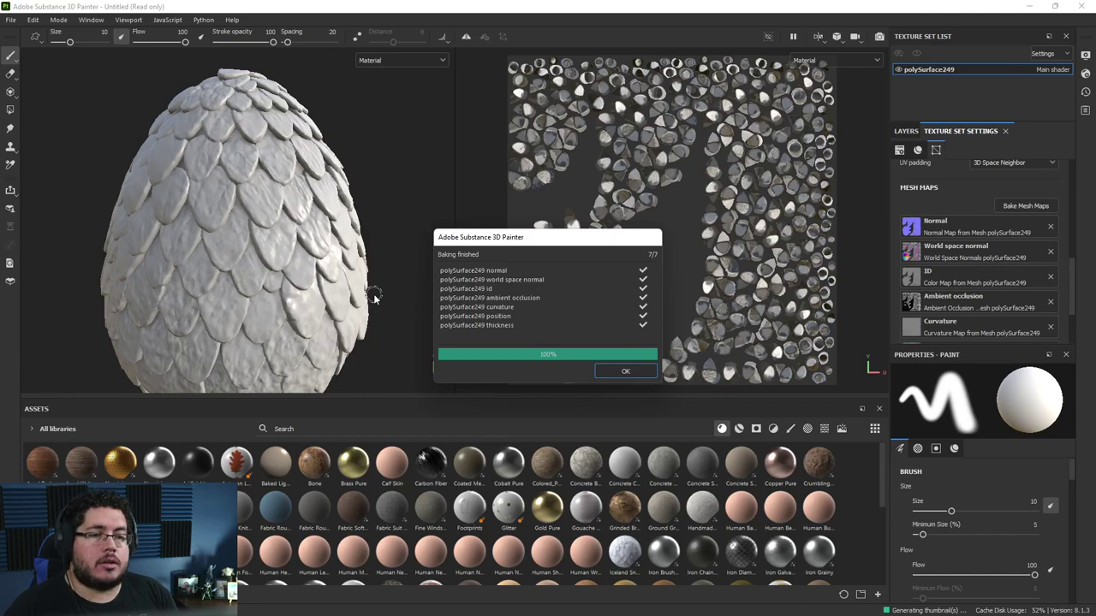
pyautogui.click(609, 370)
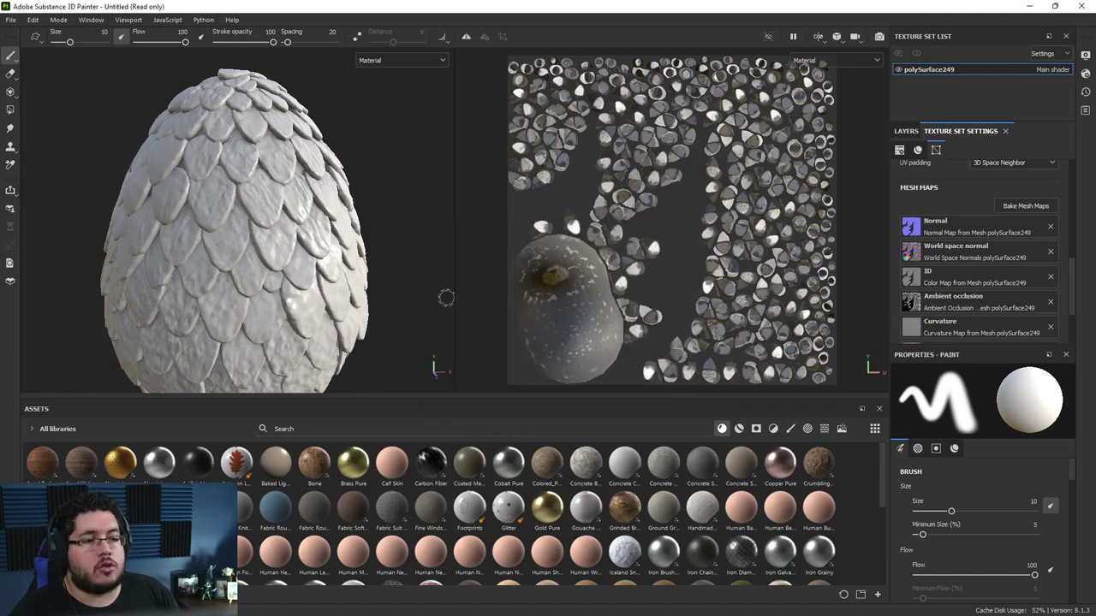
# - Show only the 3D view and examine the baked scale detail from several angles around the egg
pyautogui.press('F1')
pyautogui.press('F2')
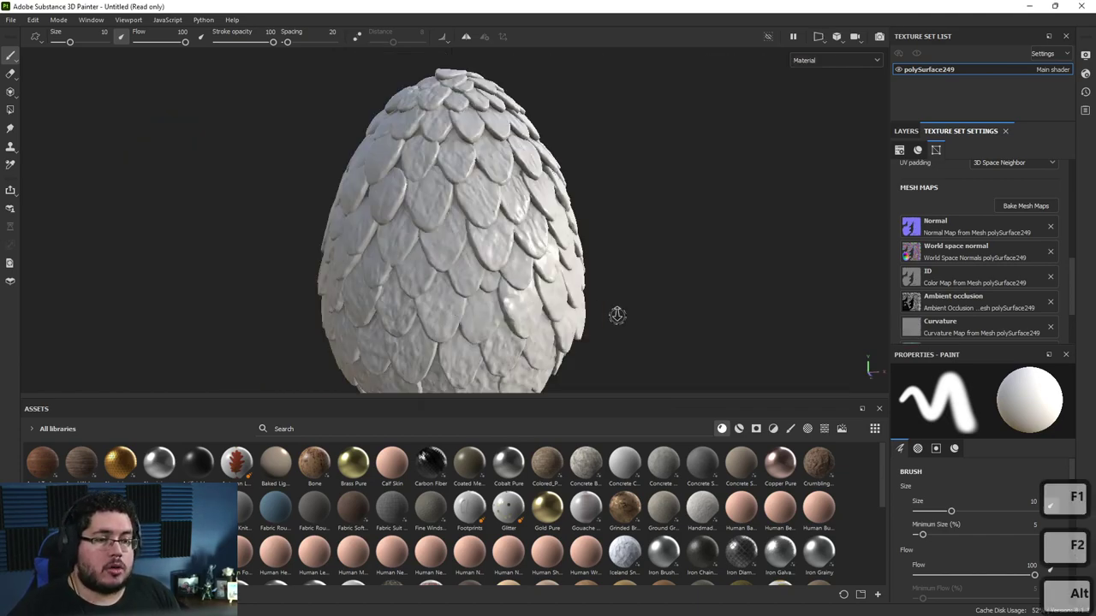
pyautogui.keyDown('alt'); pyautogui.moveTo(618, 313); pyautogui.dragTo(519, 252); pyautogui.keyUp('alt')
pyautogui.keyDown('alt'); pyautogui.moveTo(521, 257); pyautogui.dragTo(591, 265, button='right'); pyautogui.keyUp('alt')
pyautogui.keyDown('alt'); pyautogui.moveTo(591, 265); pyautogui.dragTo(629, 269); pyautogui.keyUp('alt')
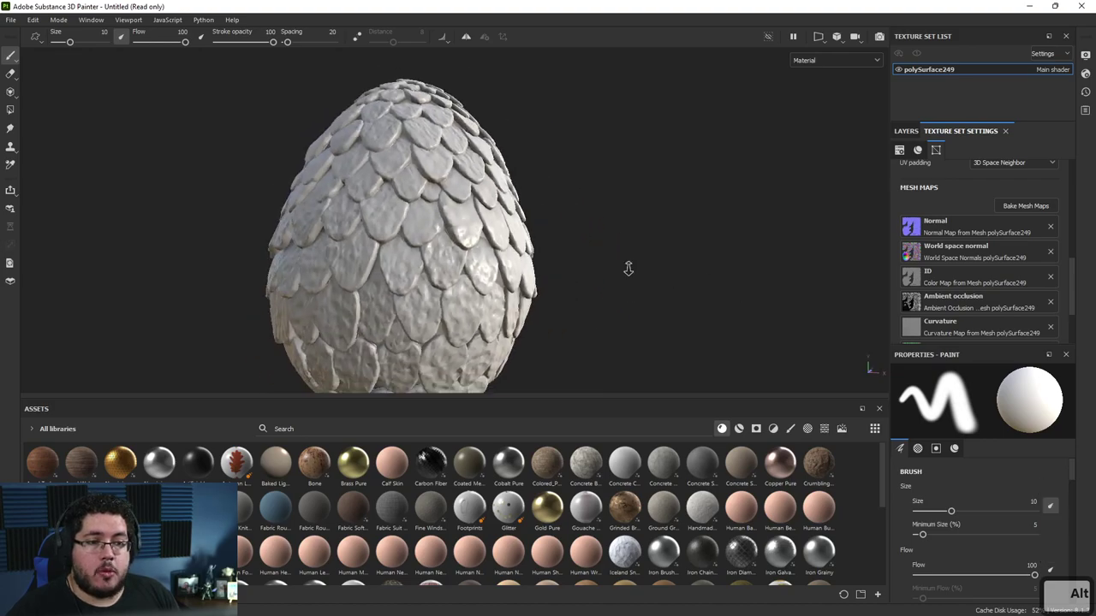
pyautogui.keyDown('alt'); pyautogui.moveTo(628, 269); pyautogui.dragTo(513, 248, button='right'); pyautogui.keyUp('alt')
pyautogui.keyDown('alt'); pyautogui.moveTo(513, 248); pyautogui.dragTo(561, 319); pyautogui.keyUp('alt')
pyautogui.keyDown('alt'); pyautogui.moveTo(561, 320); pyautogui.dragTo(624, 322, button='right'); pyautogui.keyUp('alt')
pyautogui.keyDown('alt'); pyautogui.moveTo(625, 322); pyautogui.dragTo(552, 318); pyautogui.keyUp('alt')
pyautogui.keyDown('alt'); pyautogui.moveTo(552, 319); pyautogui.dragTo(605, 321, button='right'); pyautogui.keyUp('alt')
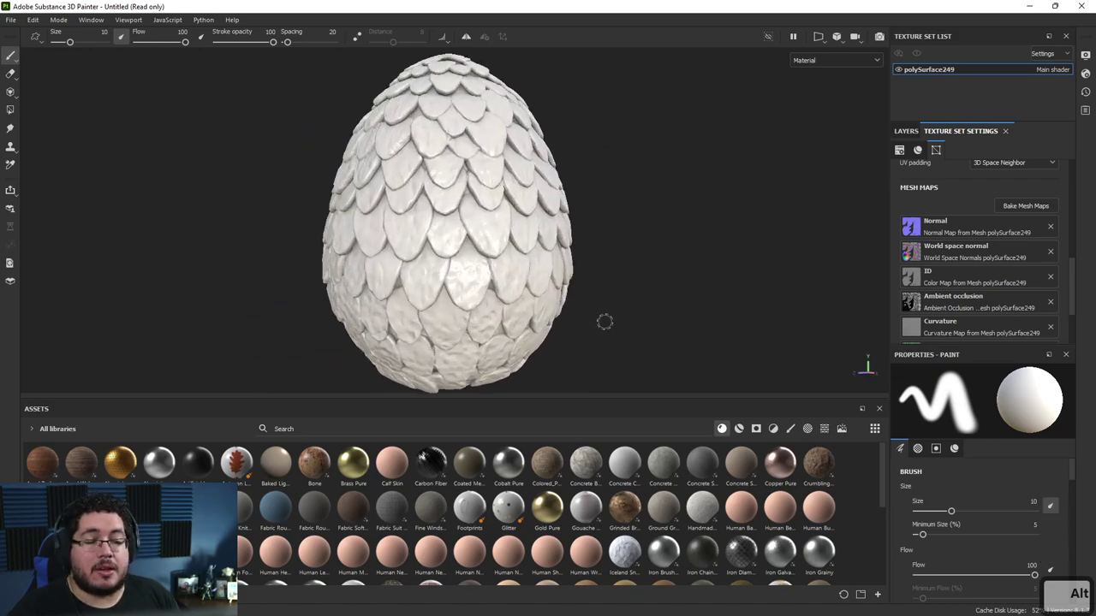
pyautogui.keyDown('alt'); pyautogui.moveTo(605, 321); pyautogui.dragTo(454, 307); pyautogui.keyUp('alt')
pyautogui.keyDown('alt'); pyautogui.moveTo(454, 306); pyautogui.dragTo(389, 291, button='right'); pyautogui.keyUp('alt')
pyautogui.keyDown('alt'); pyautogui.moveTo(390, 291); pyautogui.dragTo(446, 248); pyautogui.keyUp('alt')
pyautogui.keyDown('alt'); pyautogui.moveTo(446, 248); pyautogui.dragTo(315, 256, button='right'); pyautogui.keyUp('alt')
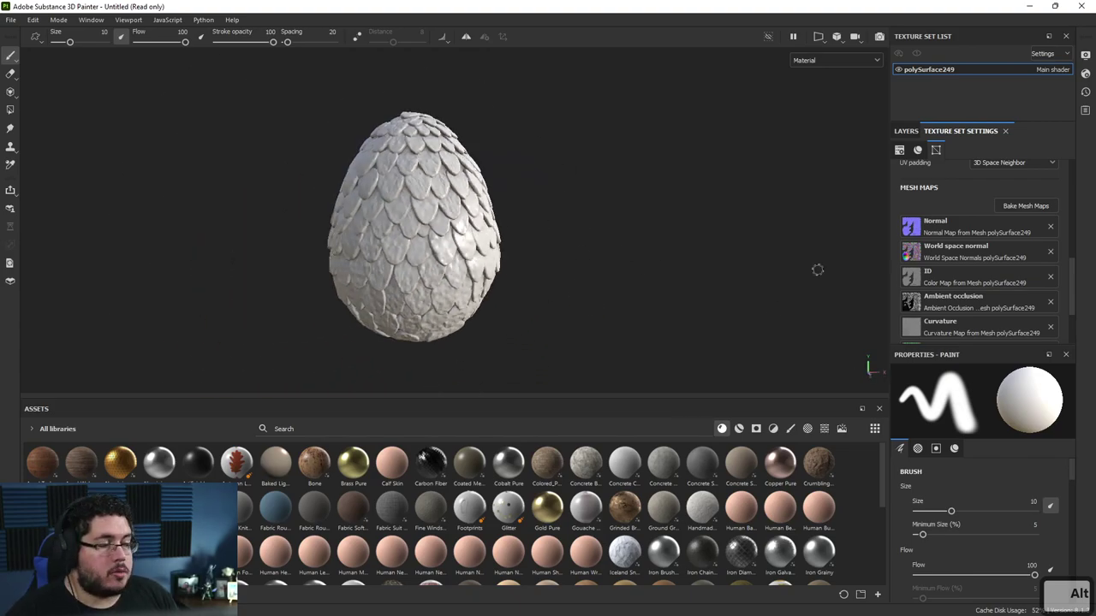
# - Switch to Chrome and search Google Images for "dragon egg"
pyautogui.press('super')
pyautogui.moveTo(513, 603)
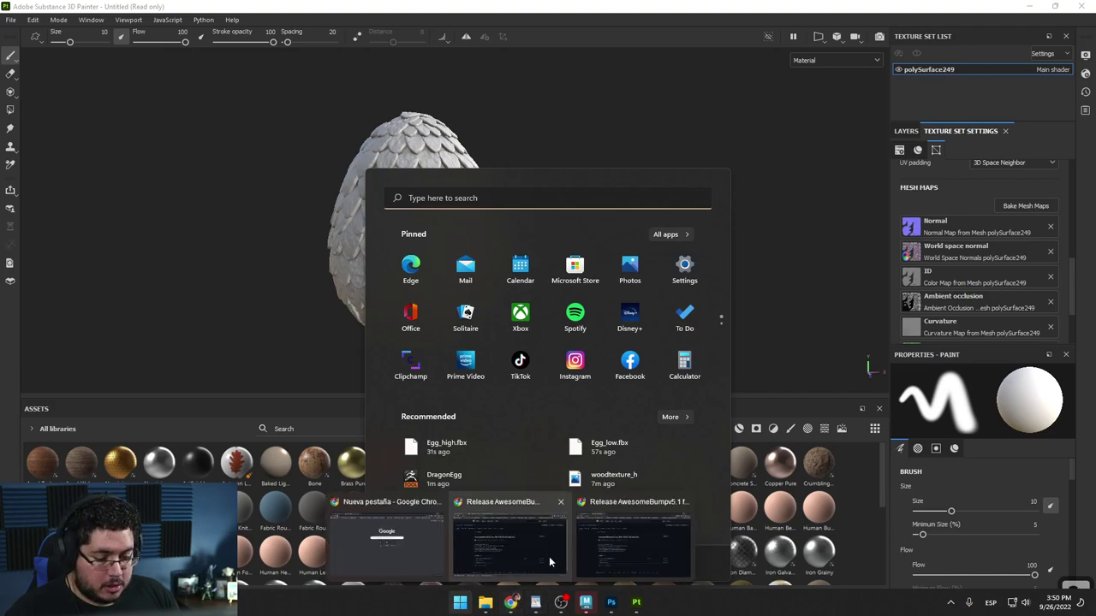
pyautogui.click(549, 552)
pyautogui.click(244, 31)
pyautogui.write('dragon egg')
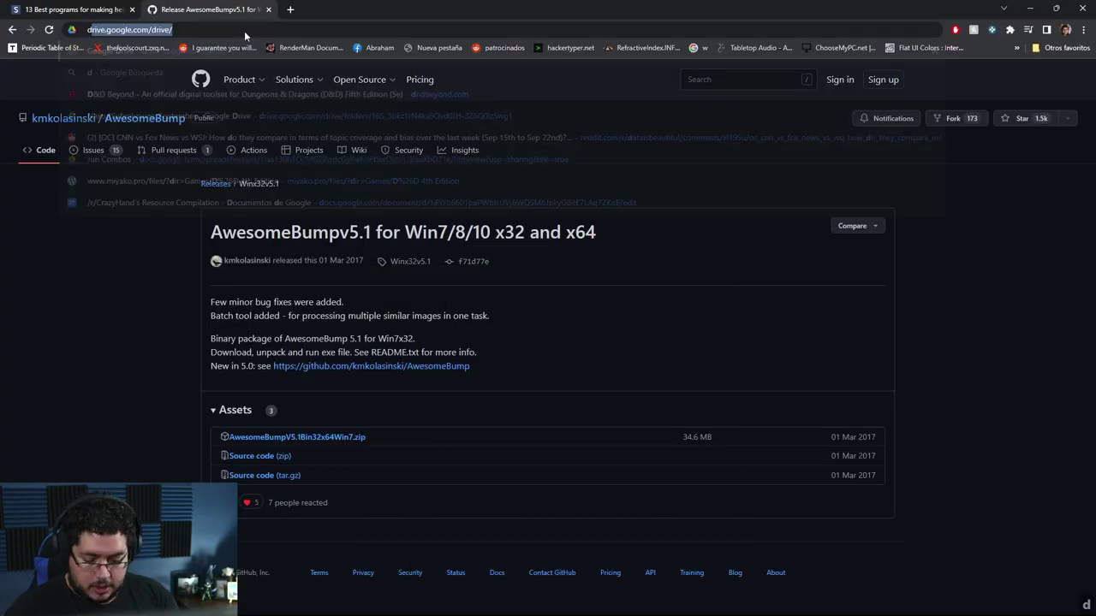
pyautogui.press('Return')
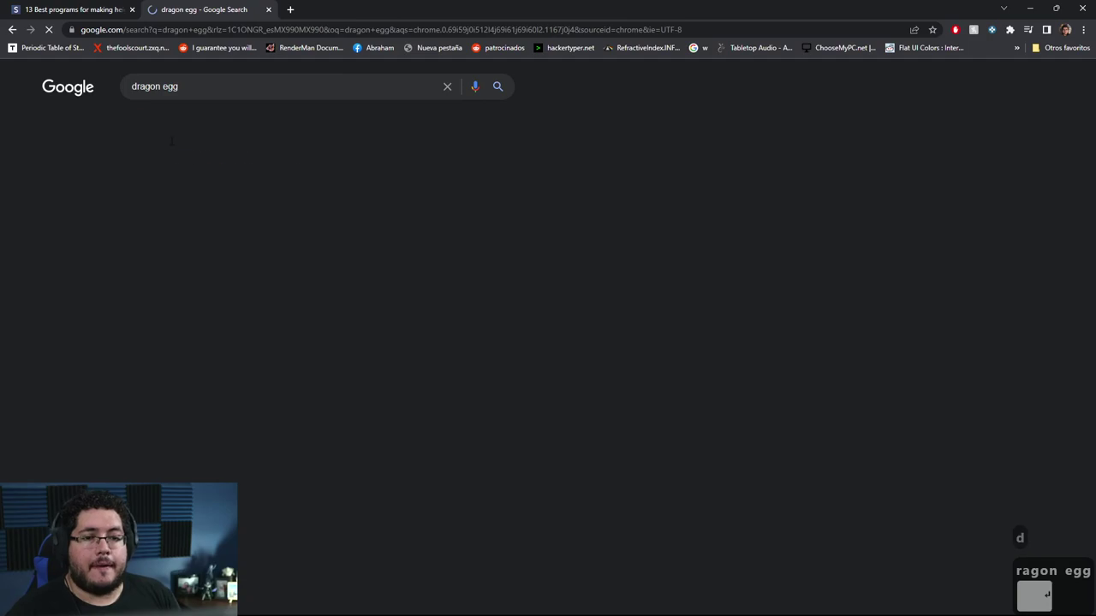
pyautogui.click(185, 122)
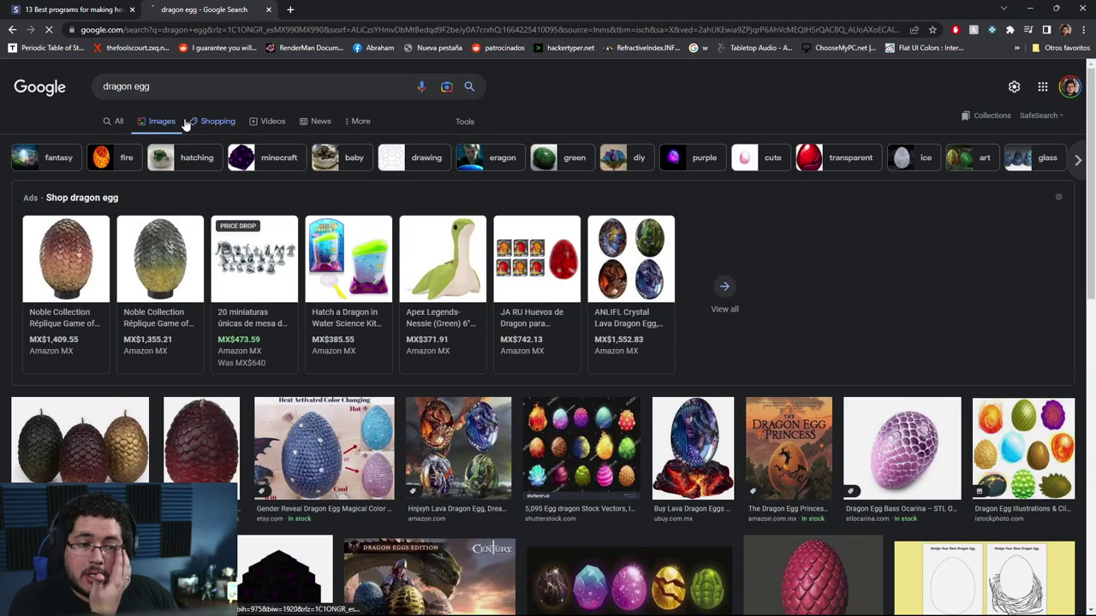
# - View the red dragon egg candle, the three-candle set and the related golden Viserion replica as colour references
pyautogui.click(208, 433)
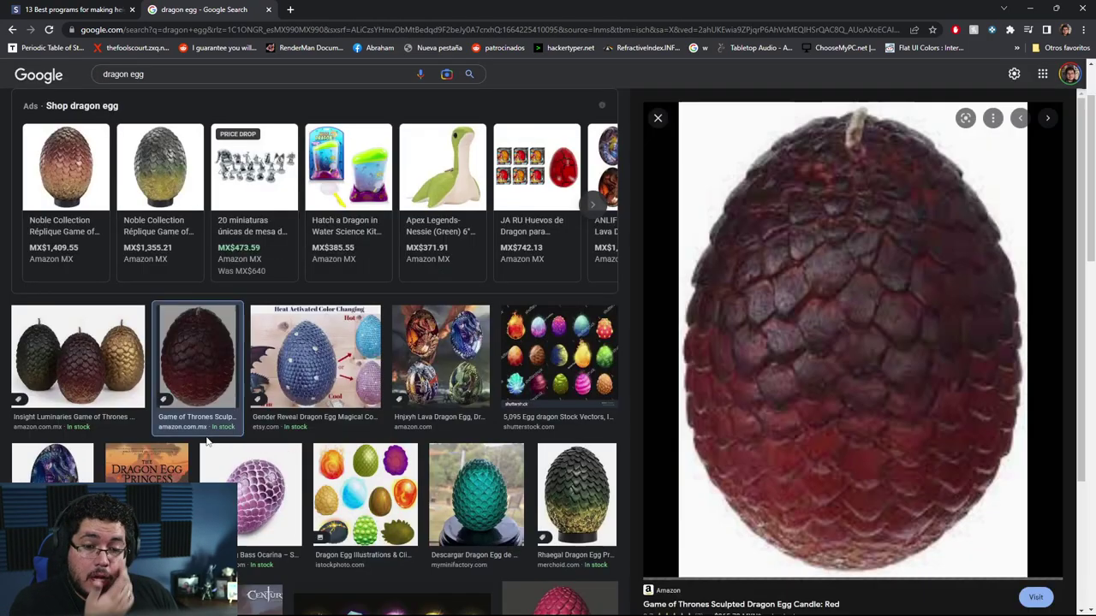
pyautogui.click(78, 359)
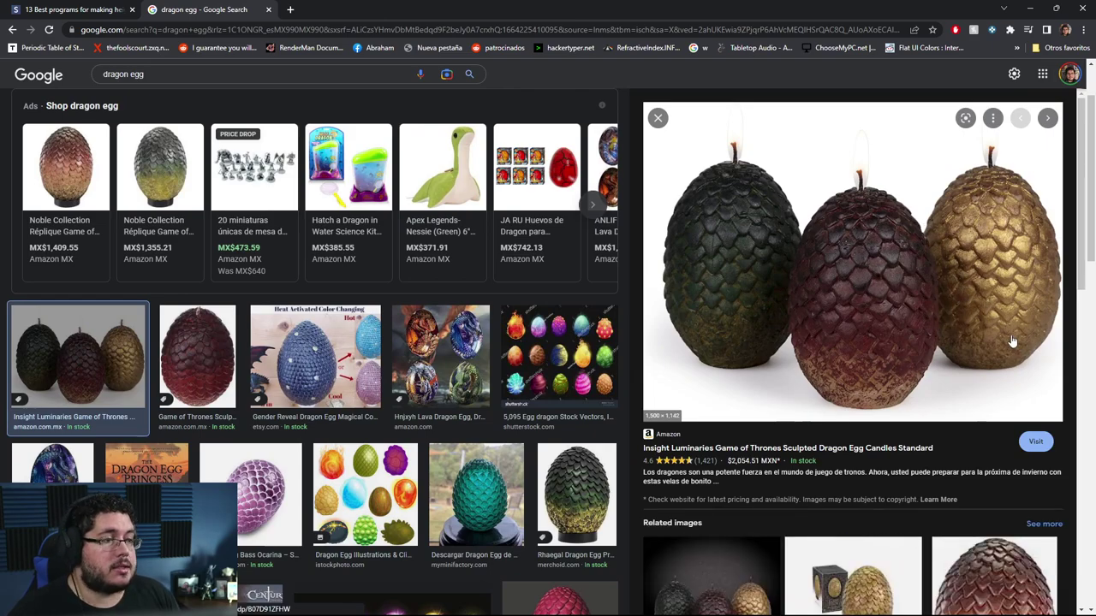
pyautogui.scroll(-1, 794, 293)
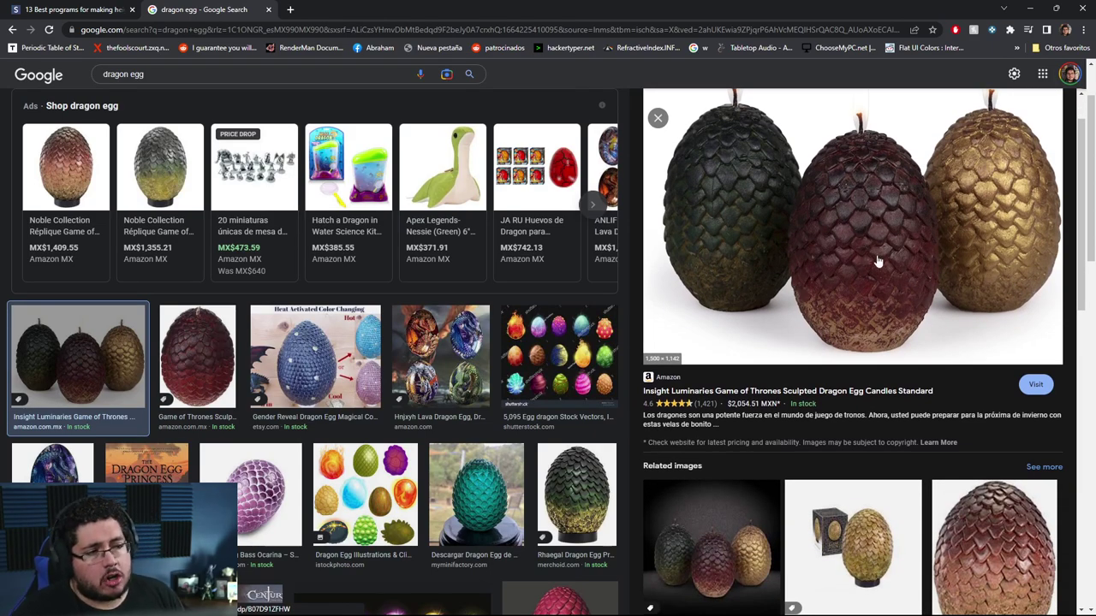
pyautogui.scroll(-3, 877, 261)
pyautogui.click(856, 409)
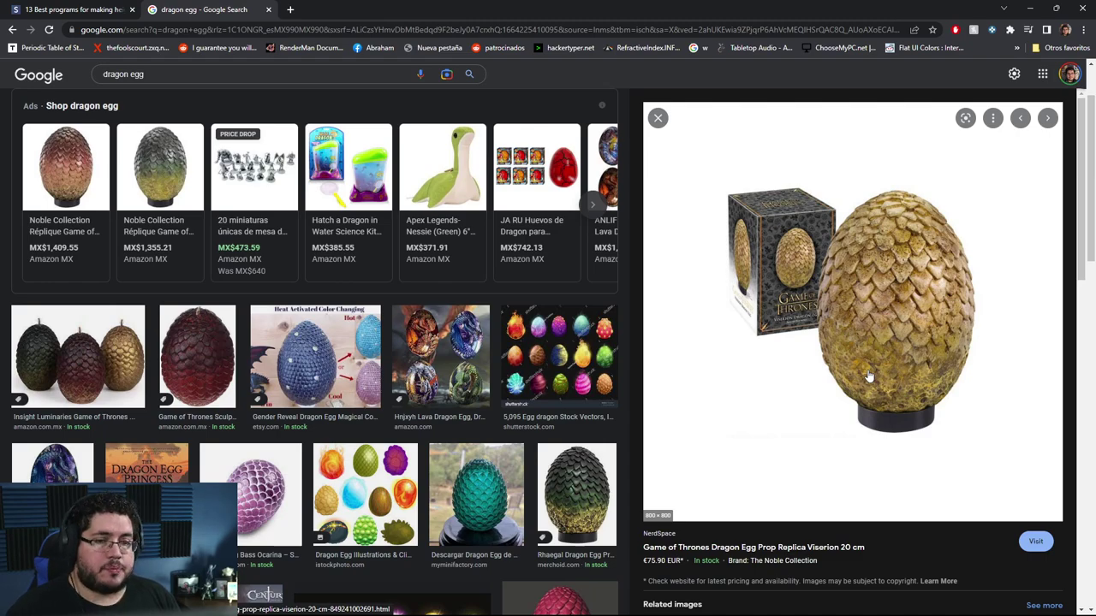
pyautogui.scroll(1, 170, 102)
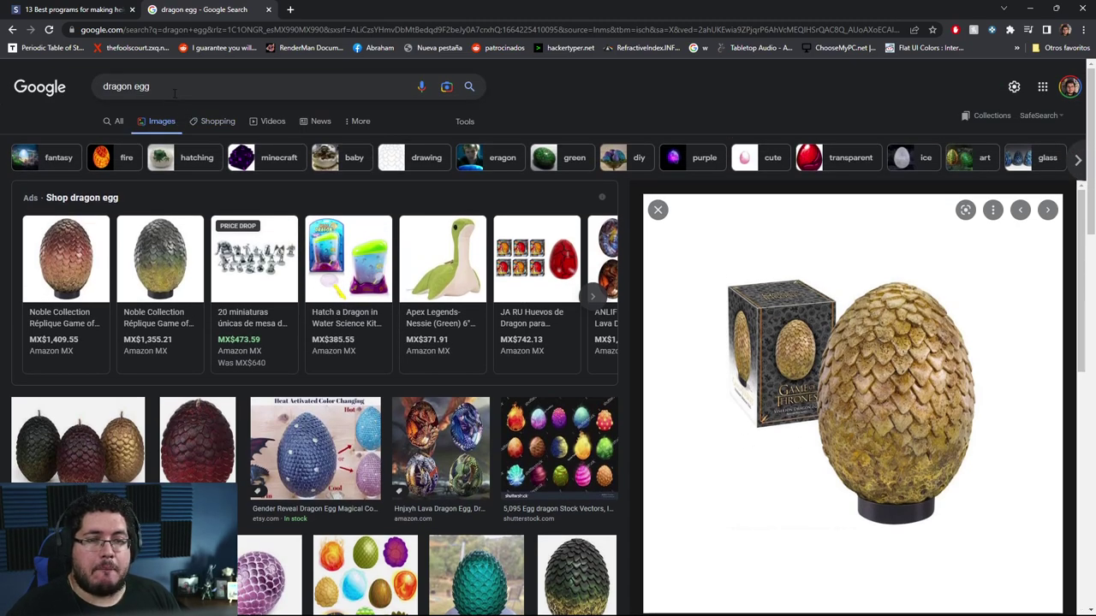
# - Search Google Images for "brass egg cups"
pyautogui.click(86, 95)
pyautogui.write('brass')
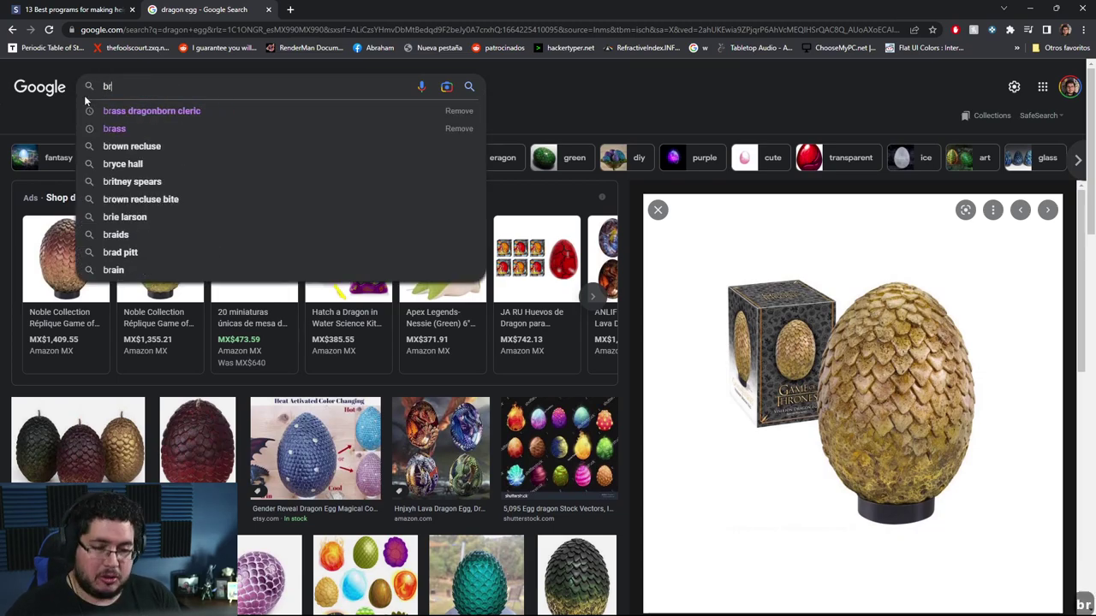
pyautogui.press('Down')
pyautogui.press('Down')
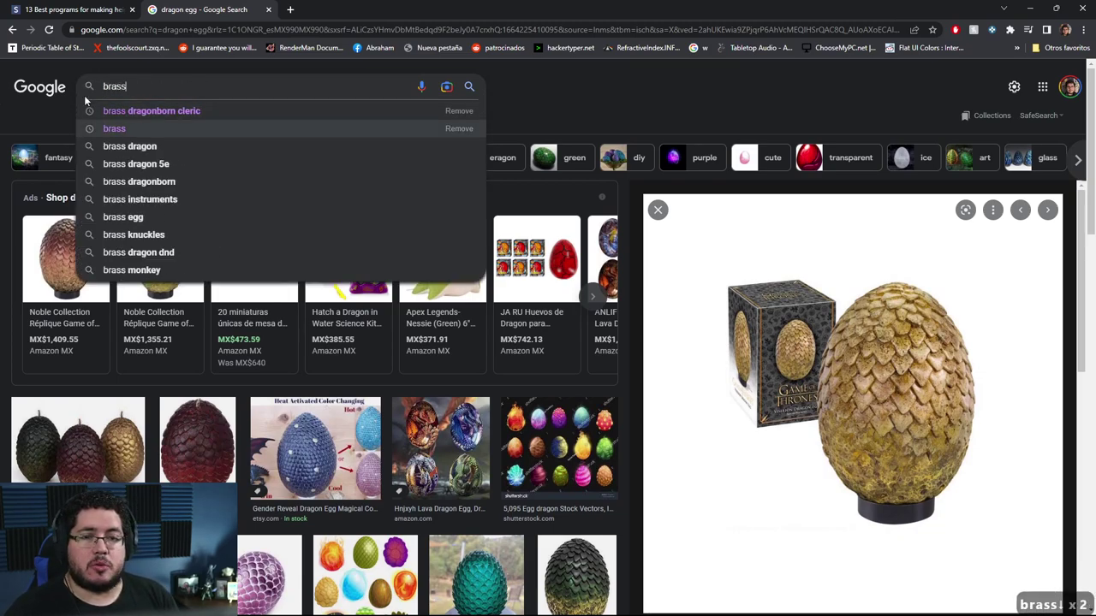
pyautogui.write('egfg')
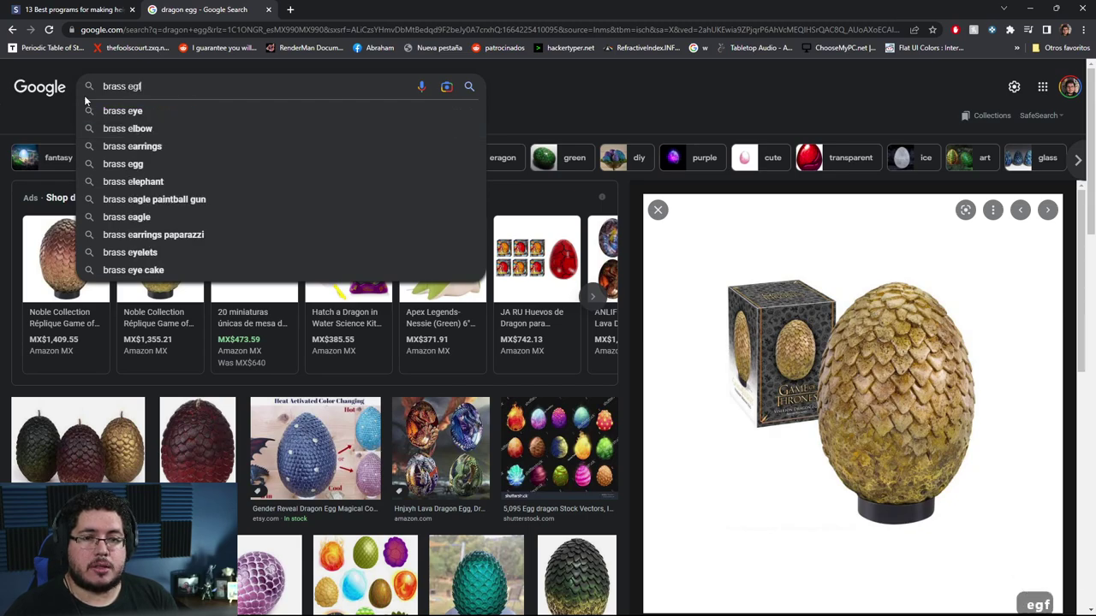
pyautogui.press('BackSpace')
pyautogui.press('BackSpace')
pyautogui.write('g cups')
pyautogui.press('Return')
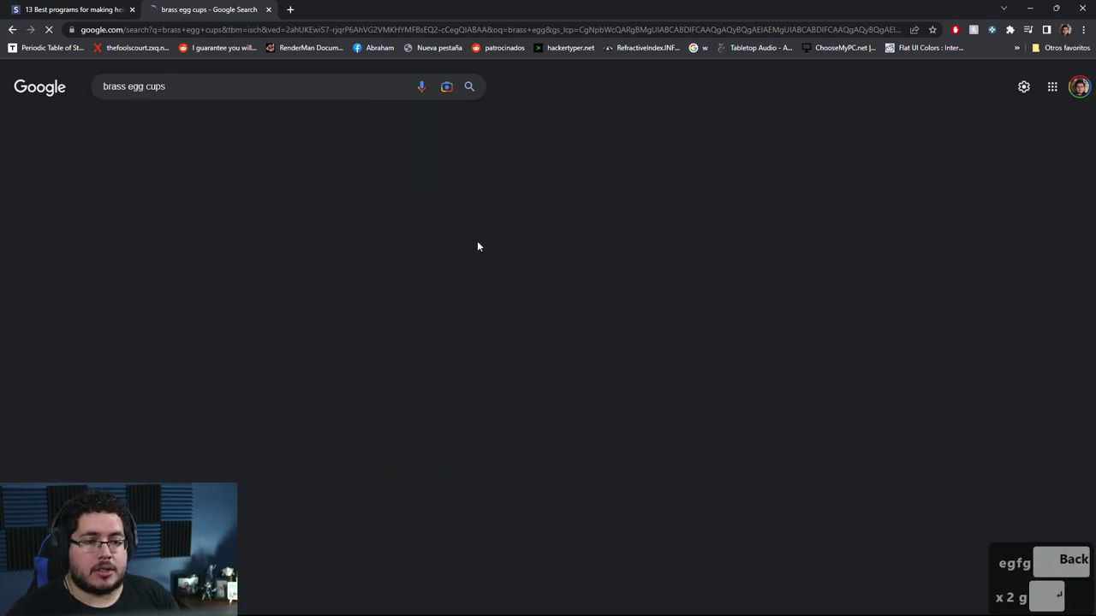
# - Browse the brass egg cup images for colour and finish references
pyautogui.scroll(-2, 565, 390)
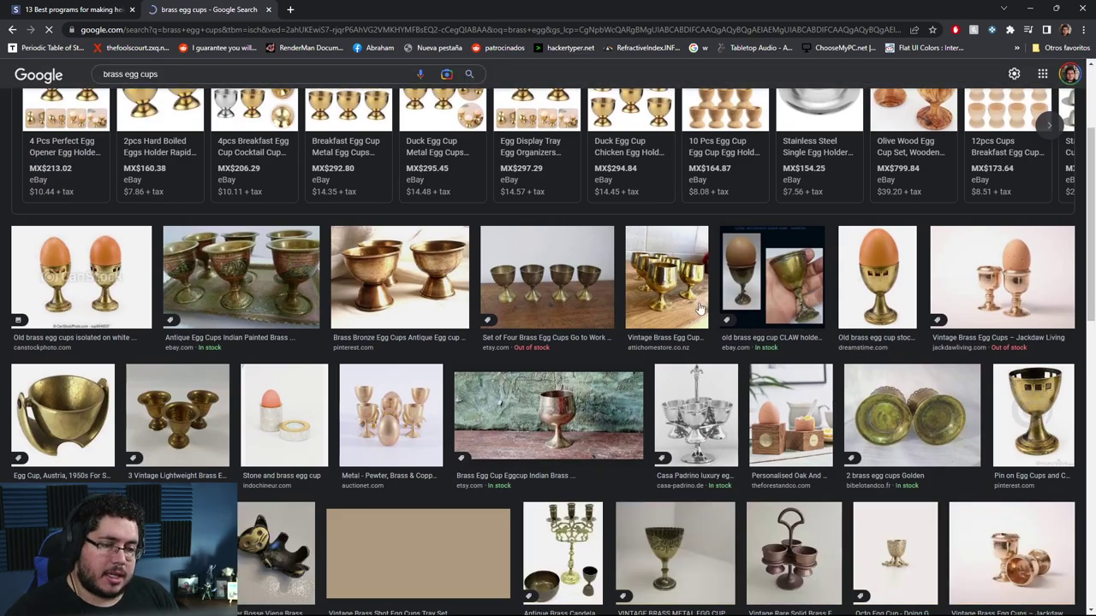
pyautogui.scroll(-4, 698, 308)
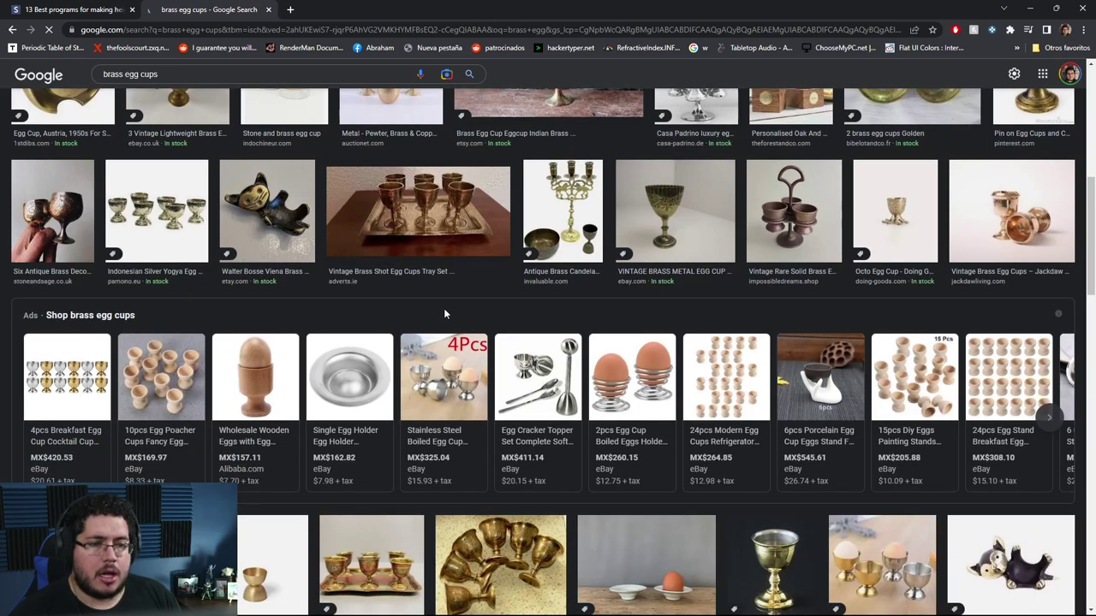
pyautogui.scroll(-3, 443, 314)
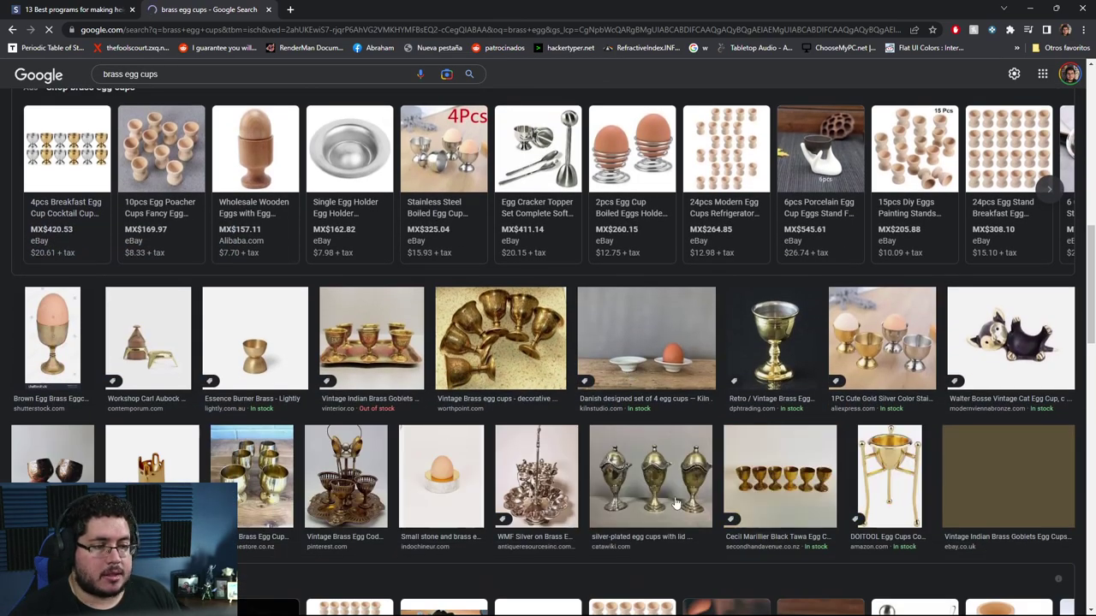
pyautogui.scroll(9, 732, 476)
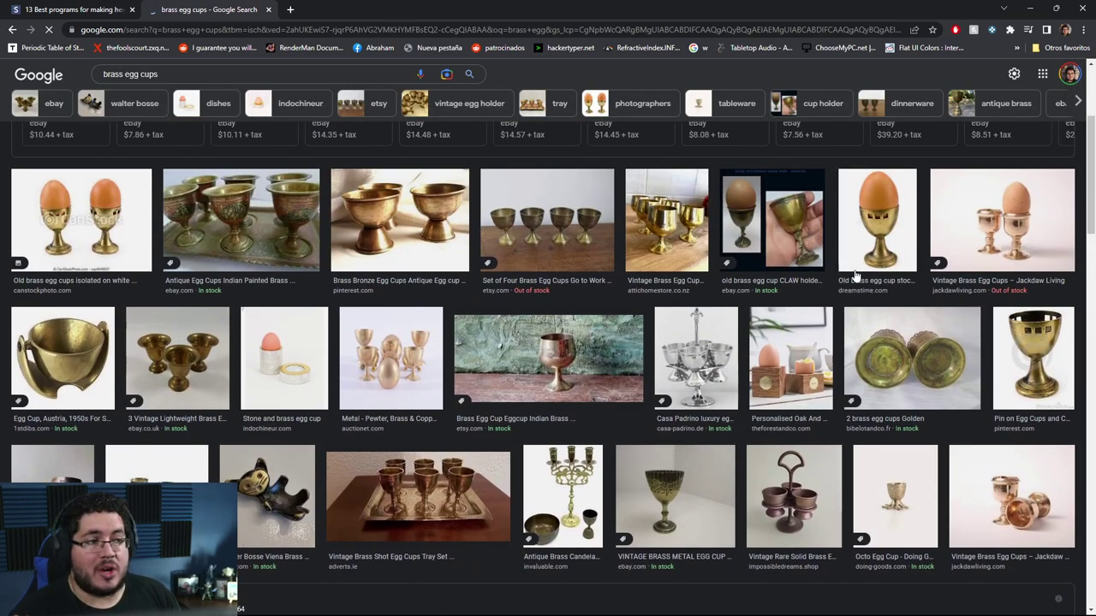
# - Switch to Substance 3D Painter and add the Brass Pure material as a layer above Layer 1
pyautogui.click(1032, 9)
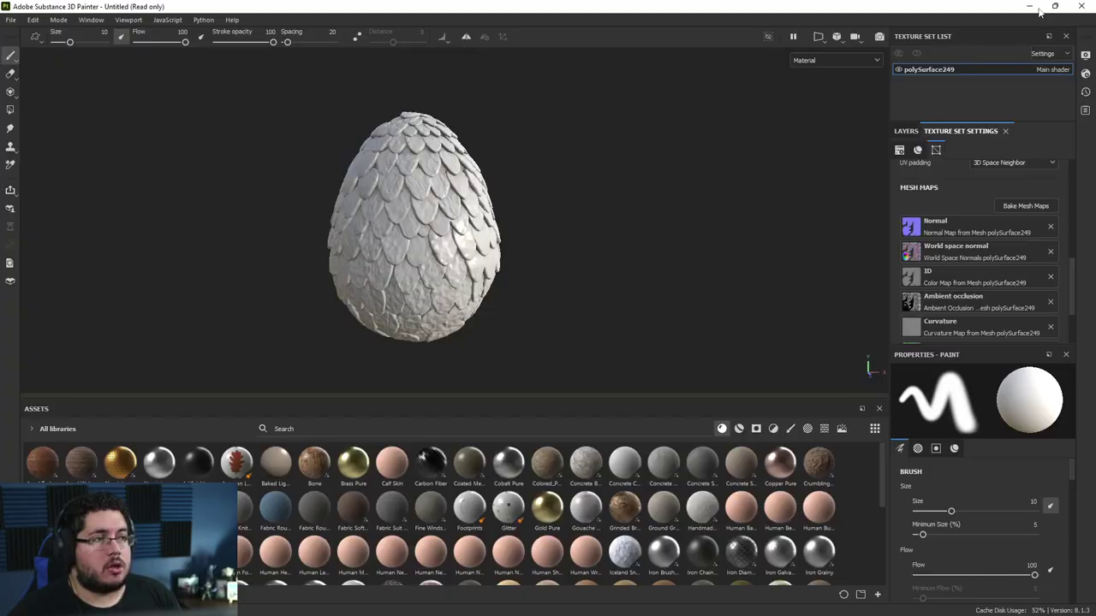
pyautogui.click(354, 467)
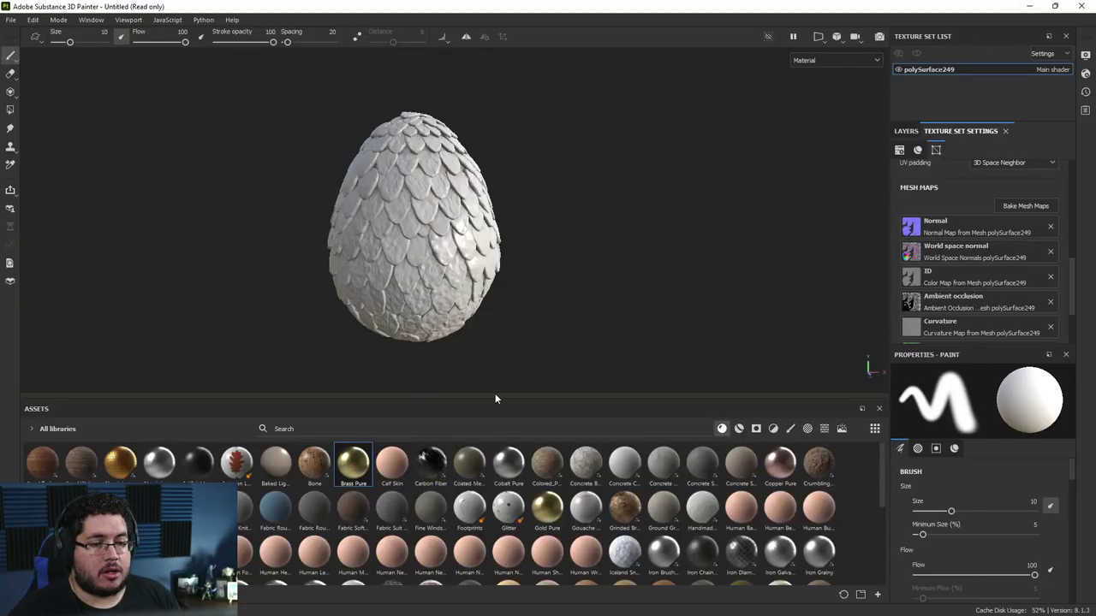
pyautogui.click(911, 137)
pyautogui.moveTo(354, 466); pyautogui.dragTo(946, 167)
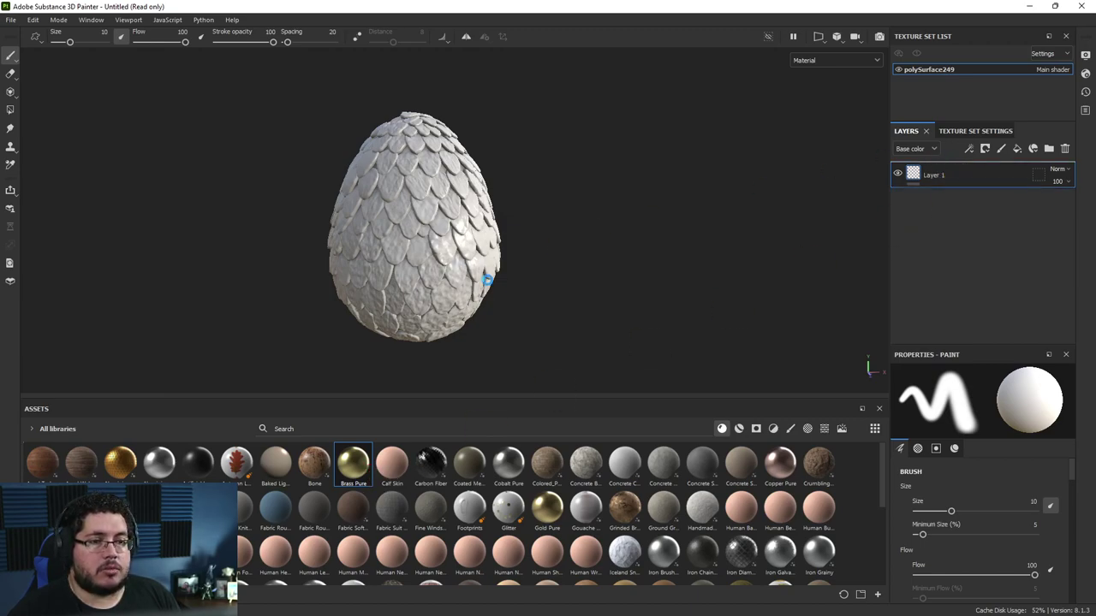
# - Darken the Brass Pure layer's base color to 726942
pyautogui.keyDown('alt'); pyautogui.moveTo(514, 305); pyautogui.dragTo(393, 285); pyautogui.keyUp('alt')
pyautogui.scroll(3, 393, 285)
pyautogui.scroll(-3, 999, 481)
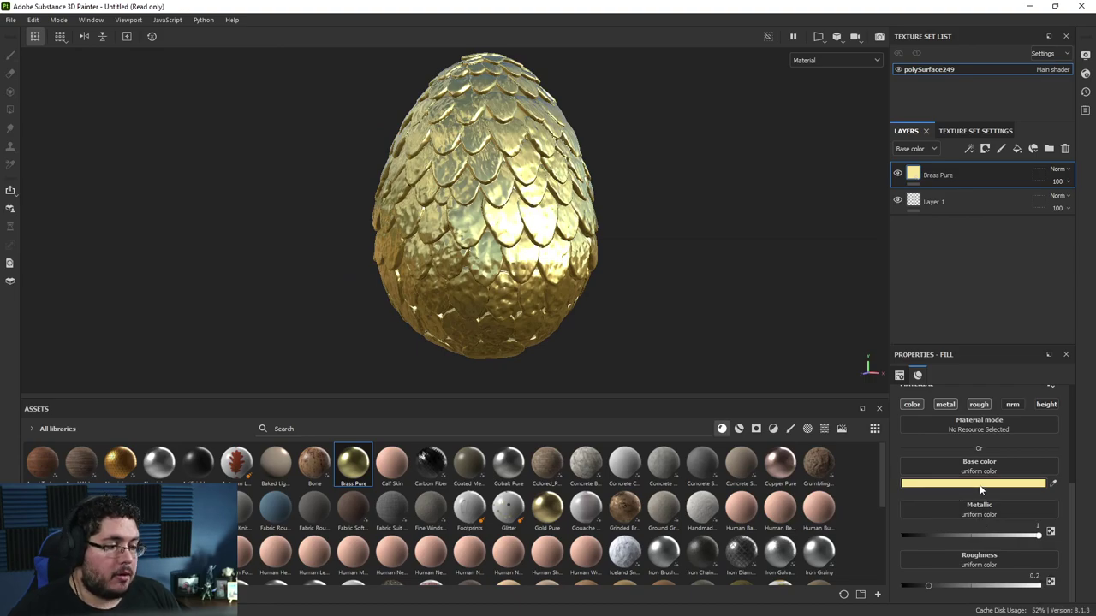
pyautogui.click(936, 485)
pyautogui.moveTo(885, 441); pyautogui.dragTo(879, 498)
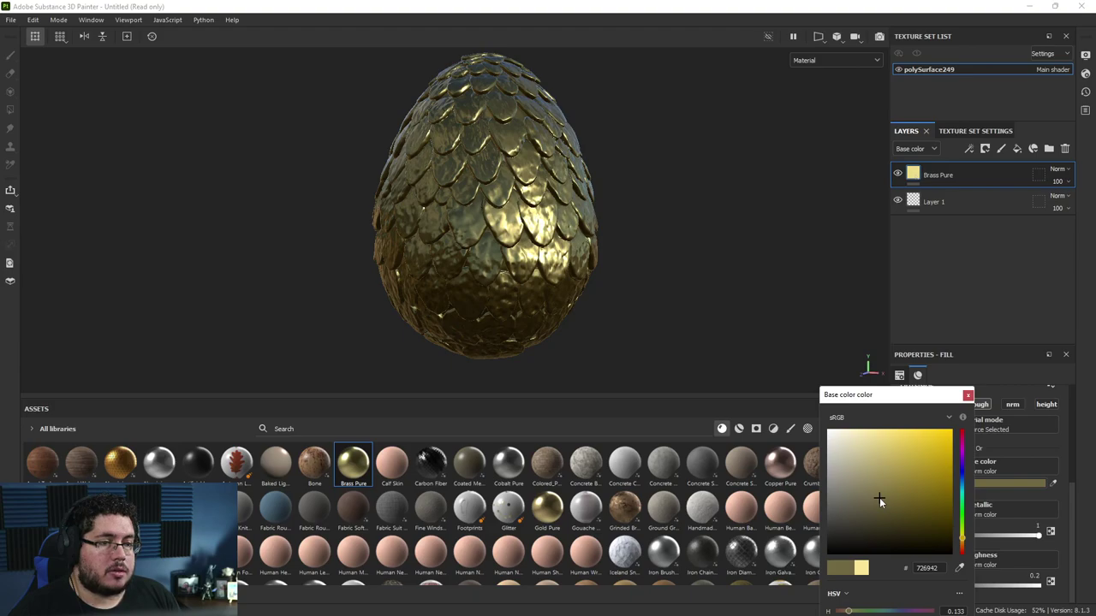
pyautogui.click(984, 552)
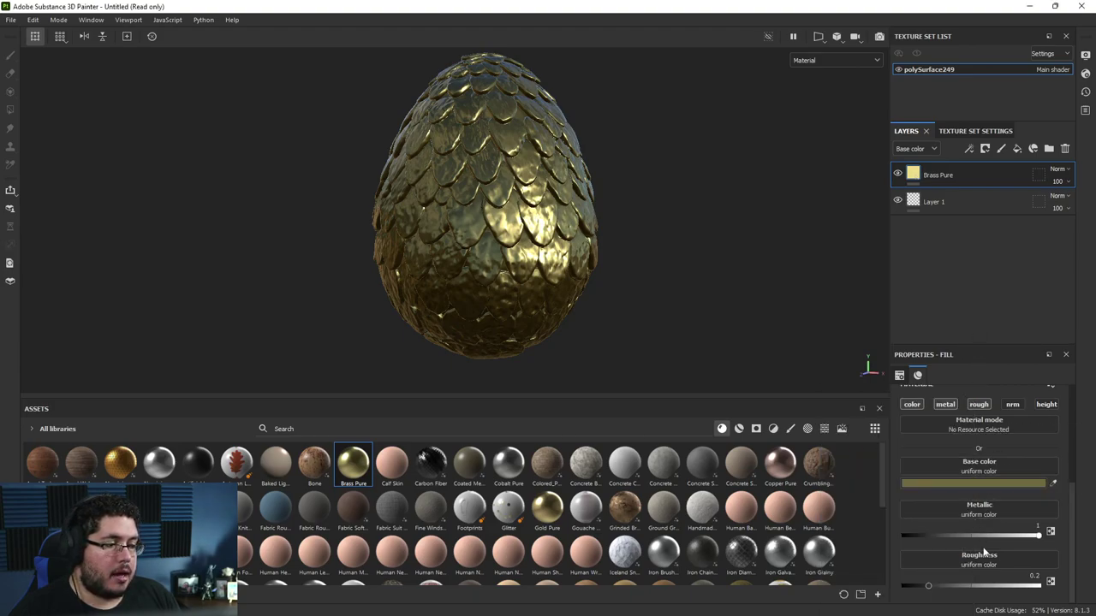
# - Raise the Brass Pure layer's roughness to about 0.449 and check the finish around the egg
pyautogui.moveTo(934, 587); pyautogui.dragTo(965, 587)
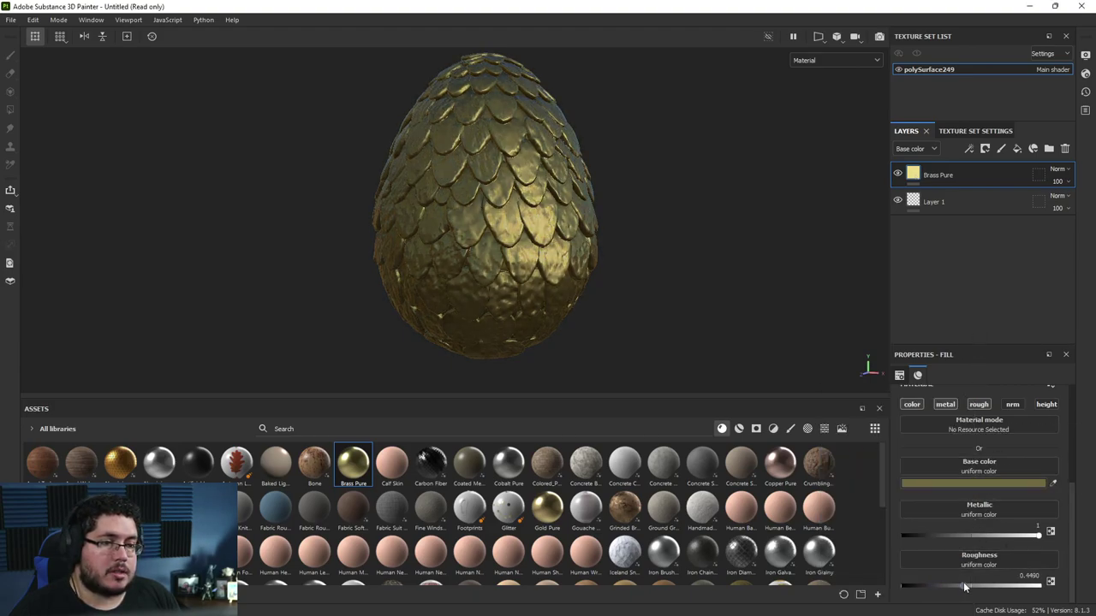
pyautogui.keyDown('alt'); pyautogui.moveTo(865, 336); pyautogui.dragTo(844, 333); pyautogui.keyUp('alt')
pyautogui.keyDown('alt'); pyautogui.moveTo(844, 333); pyautogui.dragTo(624, 309, button='right'); pyautogui.keyUp('alt')
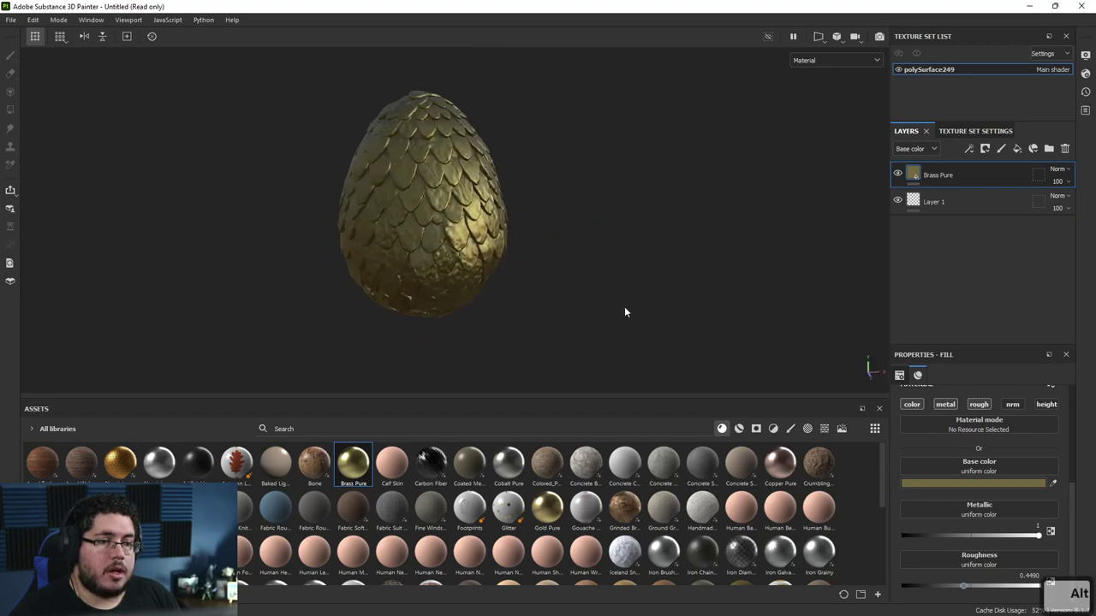
pyautogui.keyDown('alt'); pyautogui.moveTo(624, 308); pyautogui.dragTo(647, 338, button='middle'); pyautogui.keyUp('alt')
pyautogui.keyDown('alt'); pyautogui.moveTo(573, 308); pyautogui.dragTo(533, 308); pyautogui.keyUp('alt')
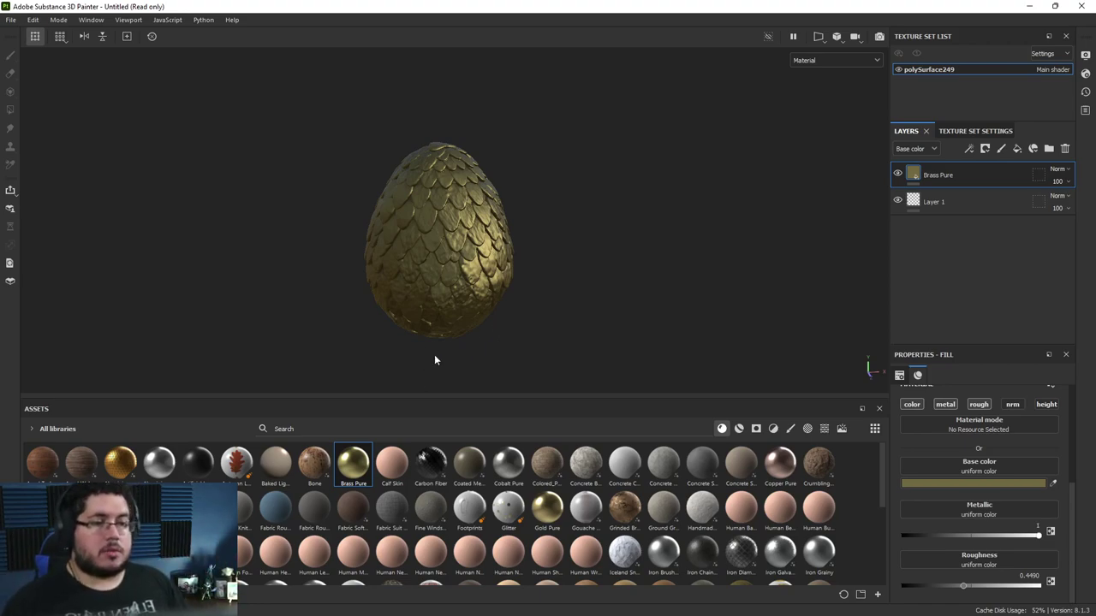
# - Find the Rust Fine material by searching for "rust", add it above Brass Pure and give it a black mask
pyautogui.scroll(5, 495, 322)
pyautogui.keyDown('alt'); pyautogui.moveTo(499, 316); pyautogui.dragTo(407, 341); pyautogui.keyUp('alt')
pyautogui.click(503, 430)
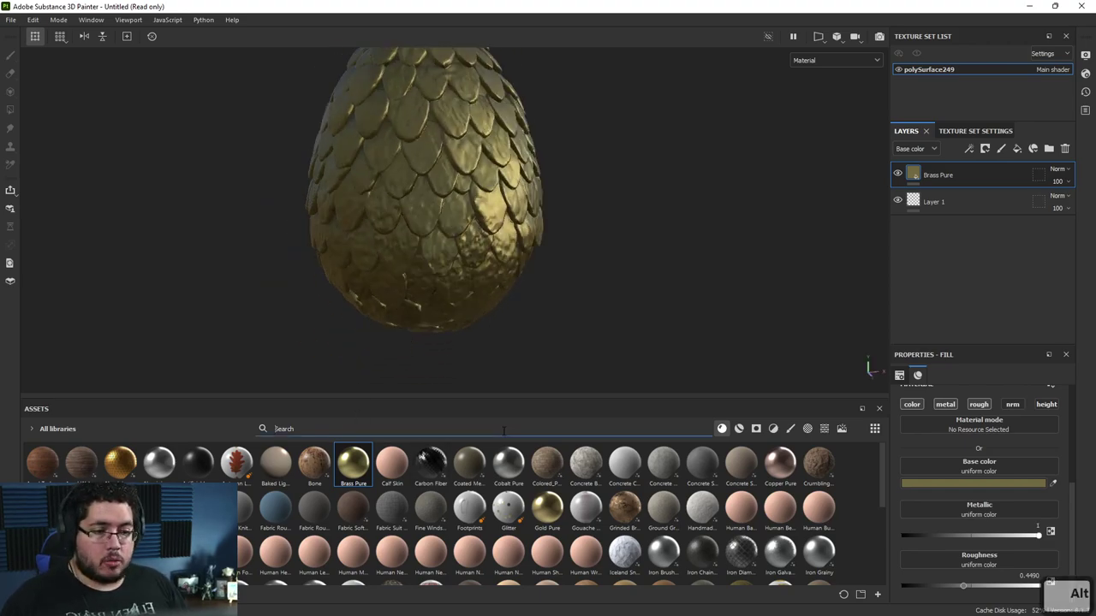
pyautogui.write('rust')
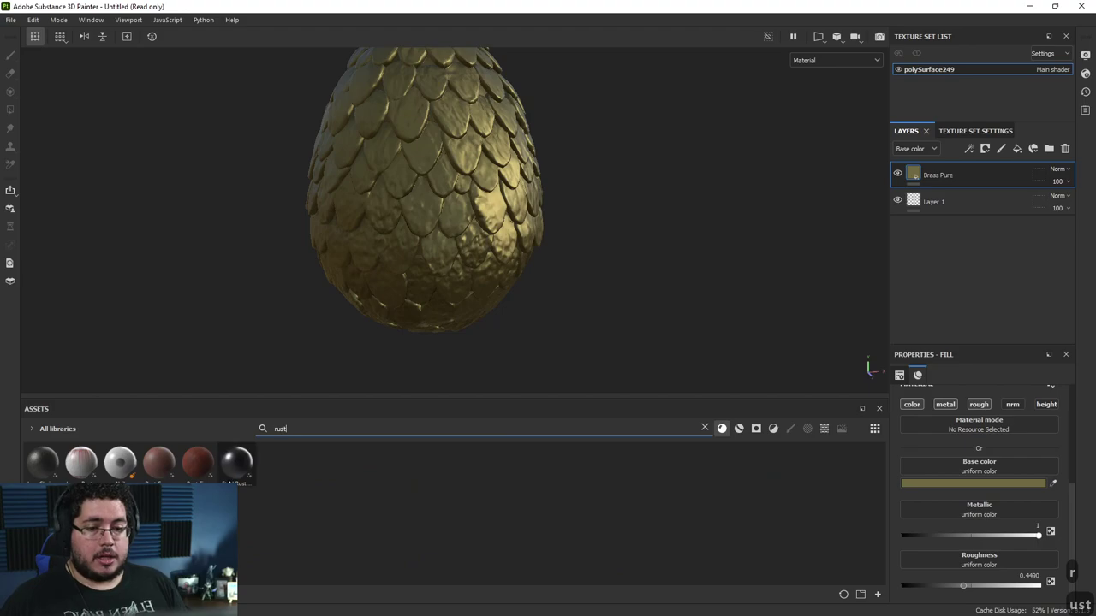
pyautogui.moveTo(198, 462); pyautogui.dragTo(937, 174)
pyautogui.rightClick(931, 174)
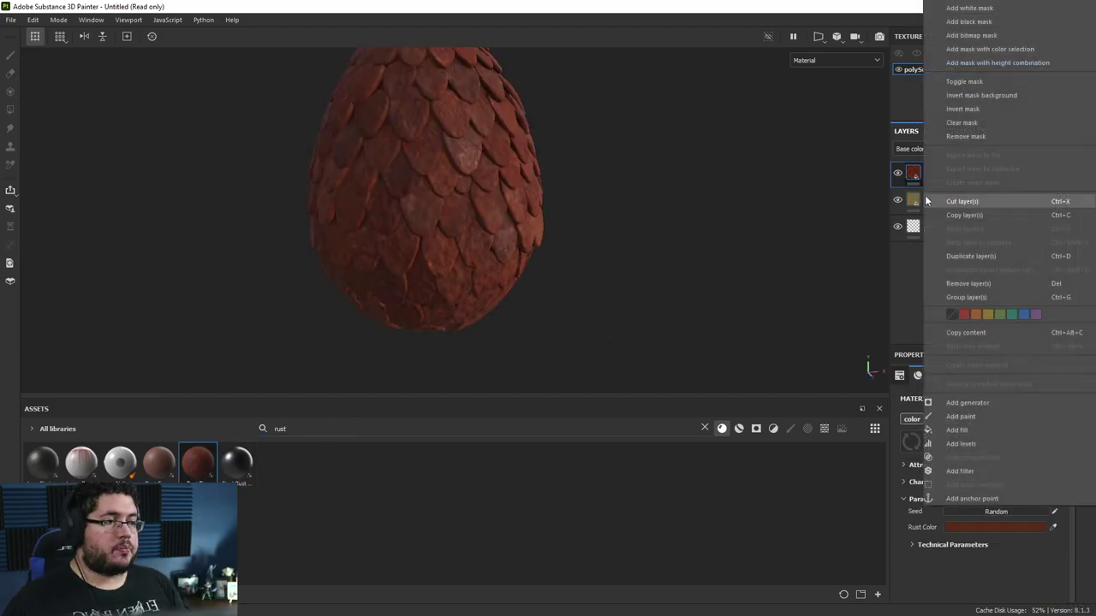
pyautogui.click(971, 22)
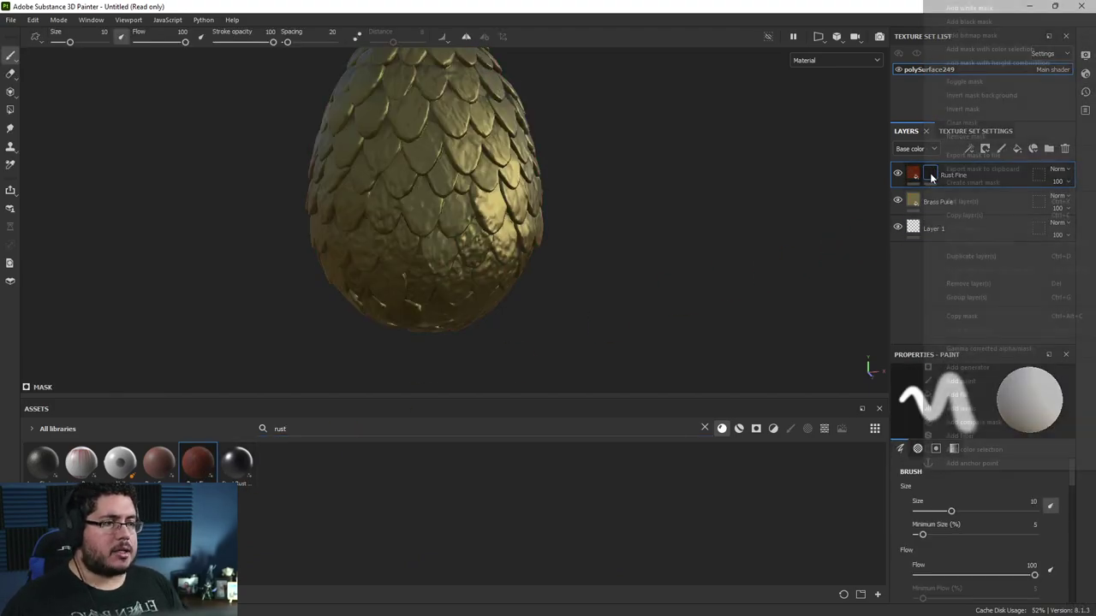
# - Add a Dirt generator to the Rust Fine layer's mask
pyautogui.rightClick(930, 173)
pyautogui.click(971, 367)
pyautogui.click(976, 404)
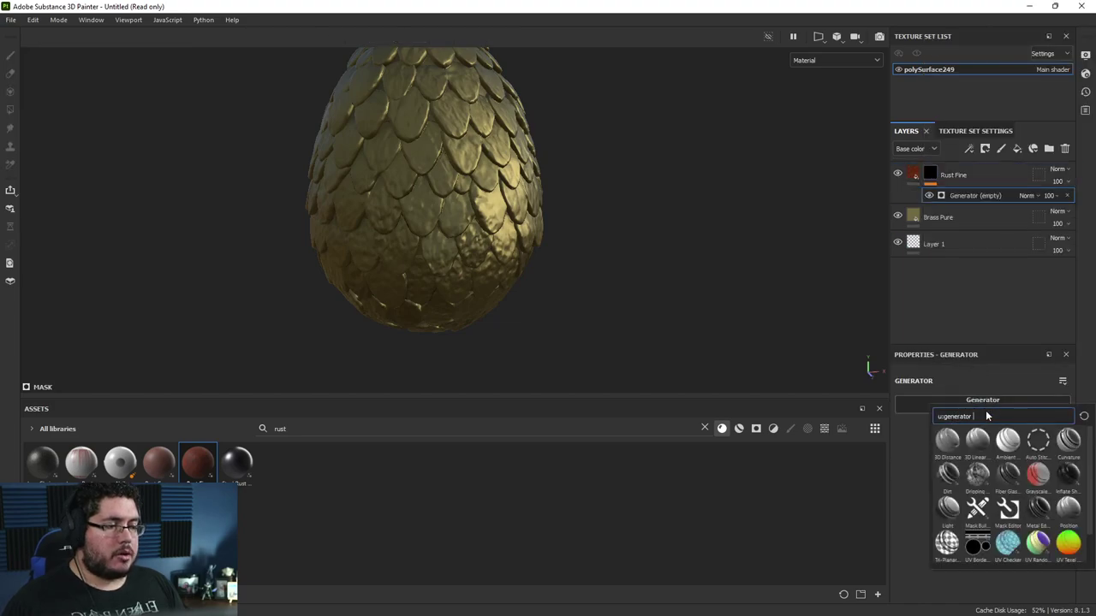
# - Switch to Chrome and search Google Images for "brass rust"
pyautogui.hotkey('alt', 'Tab')
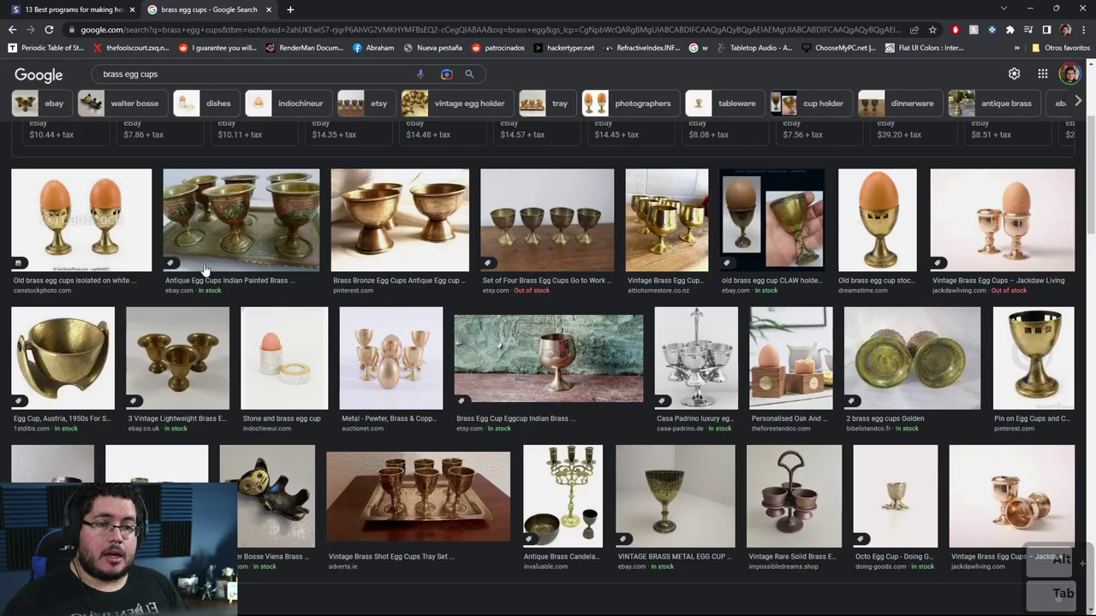
pyautogui.moveTo(159, 75); pyautogui.dragTo(117, 92)
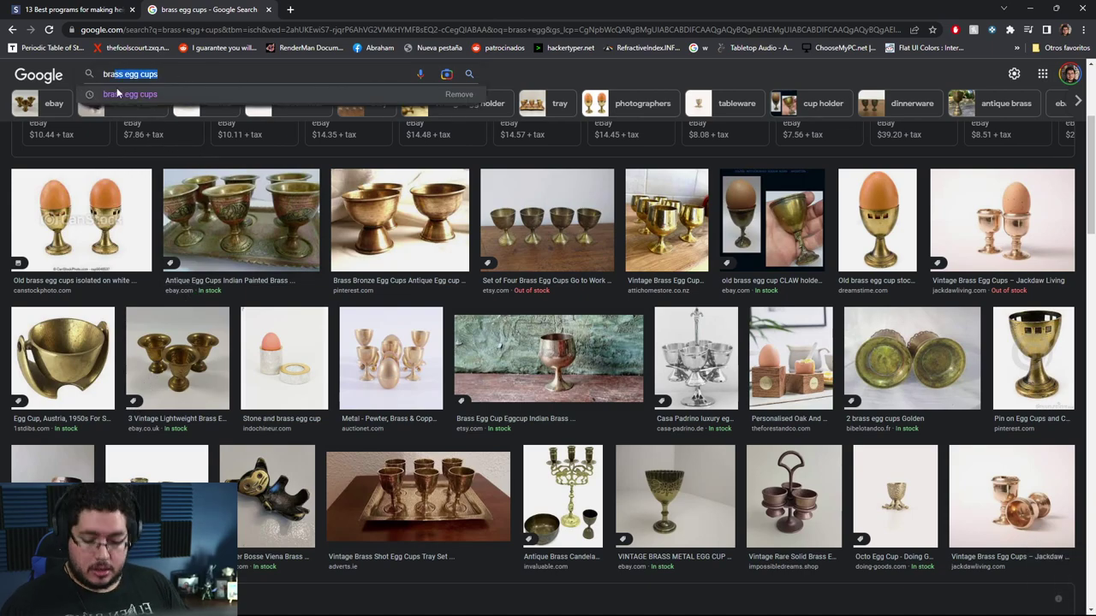
pyautogui.press('BackSpace')
pyautogui.write('ss rust')
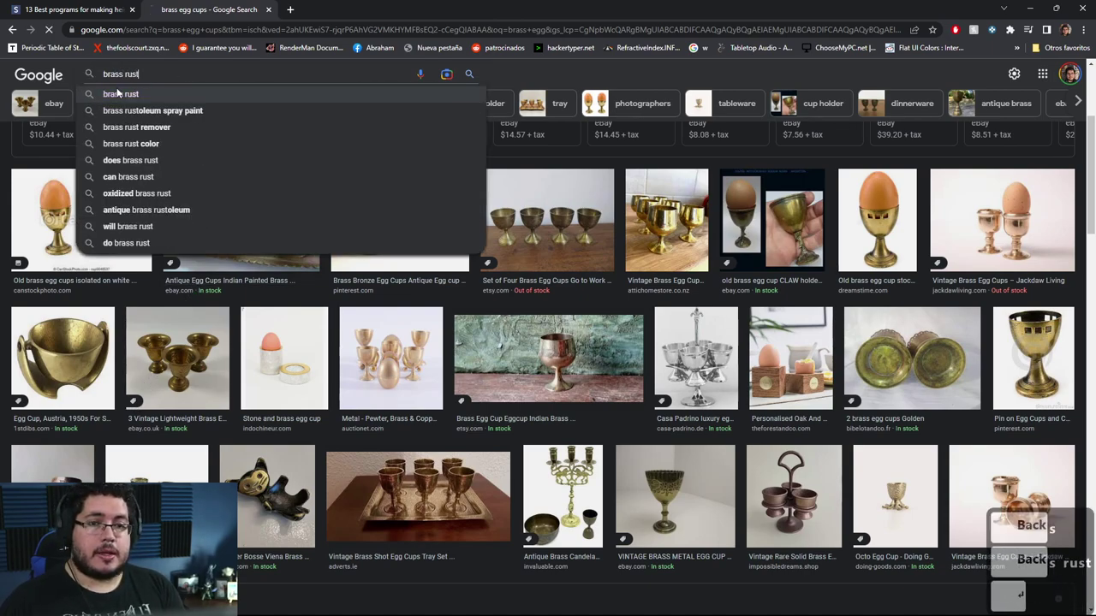
pyautogui.press('Return')
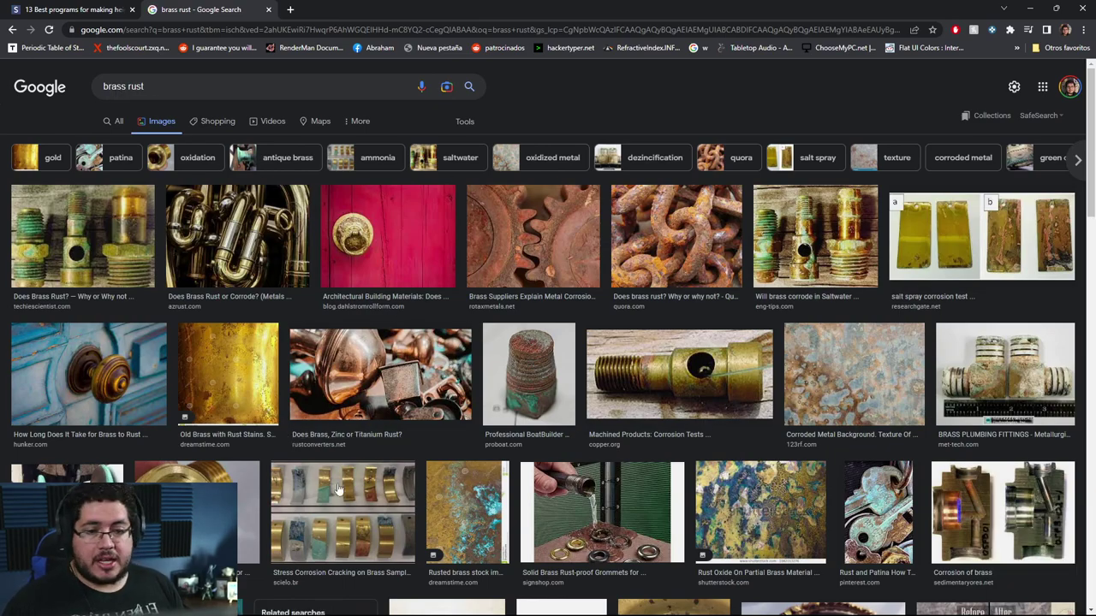
# - Open the stress corrosion cracking brass samples image and browse its related images for corrosion colours
pyautogui.click(351, 526)
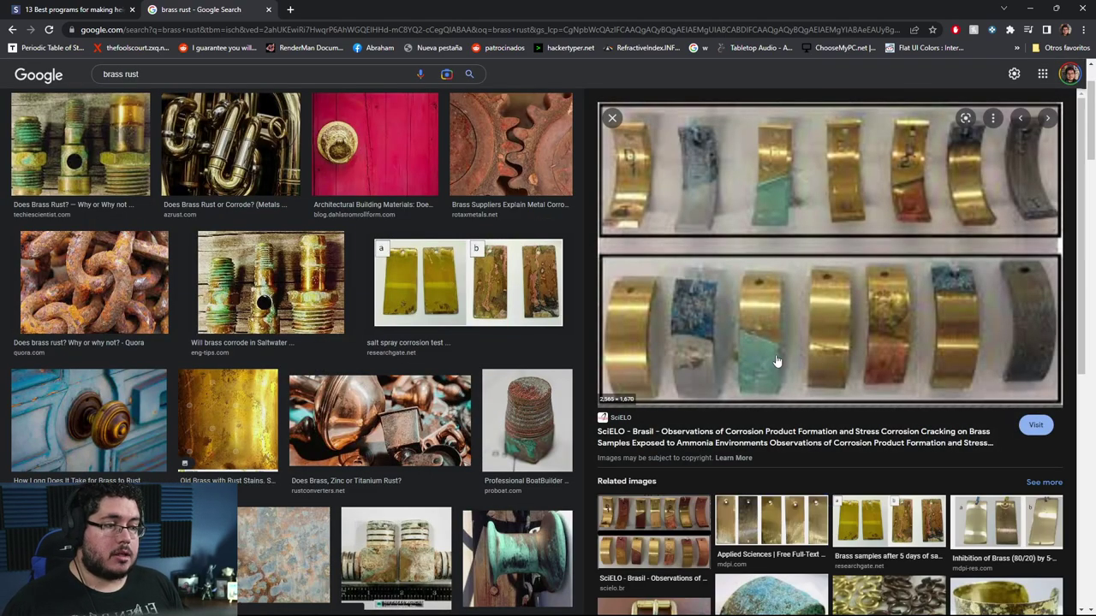
pyautogui.scroll(-1, 259, 317)
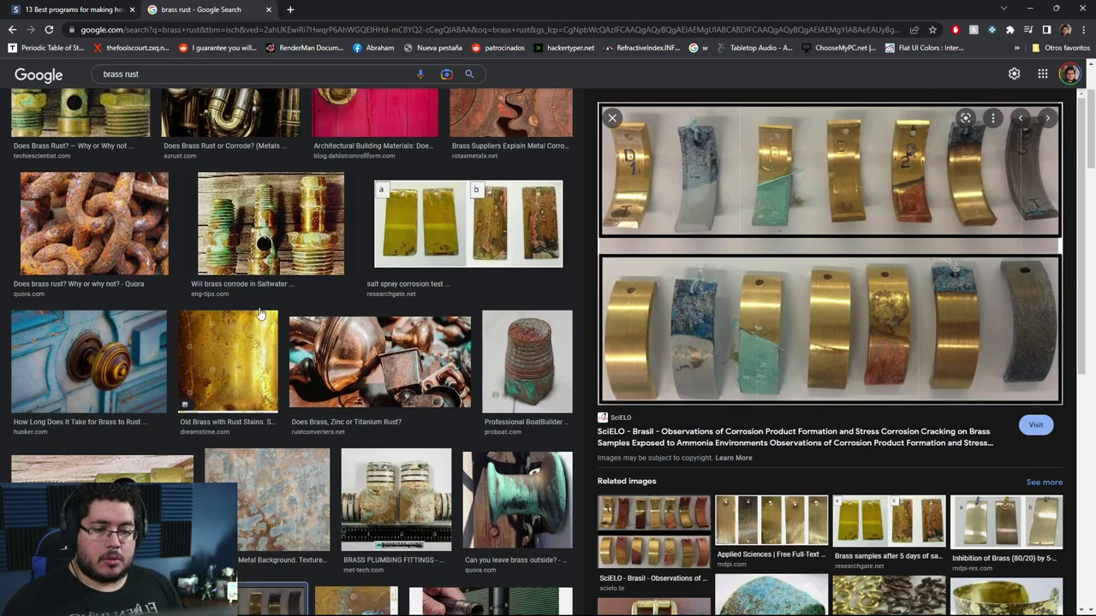
pyautogui.scroll(-1, 263, 313)
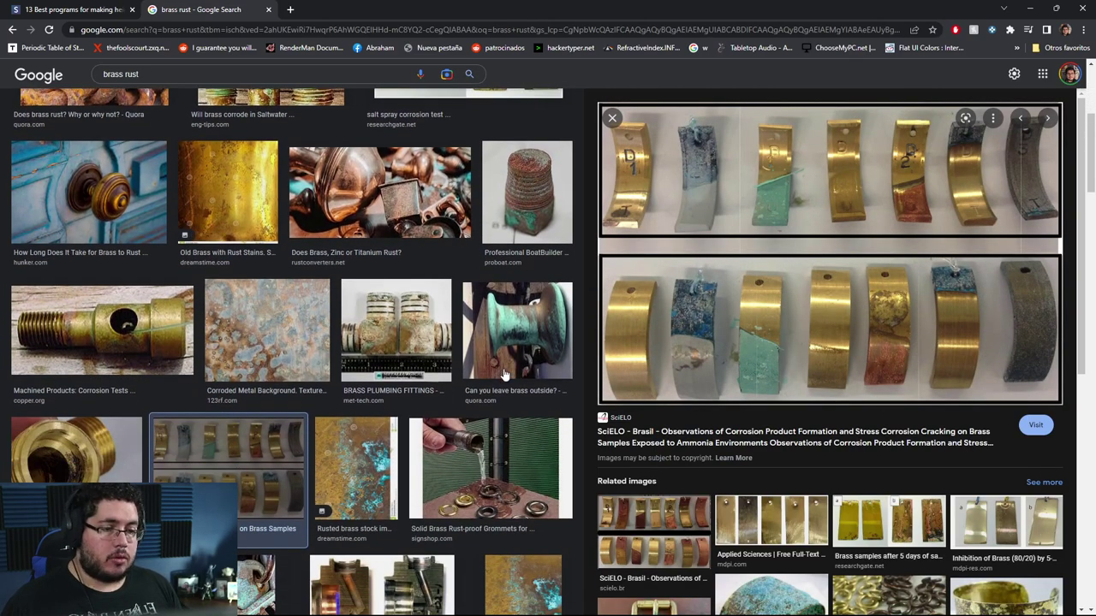
pyautogui.scroll(-2, 263, 312)
pyautogui.scroll(-2, 754, 440)
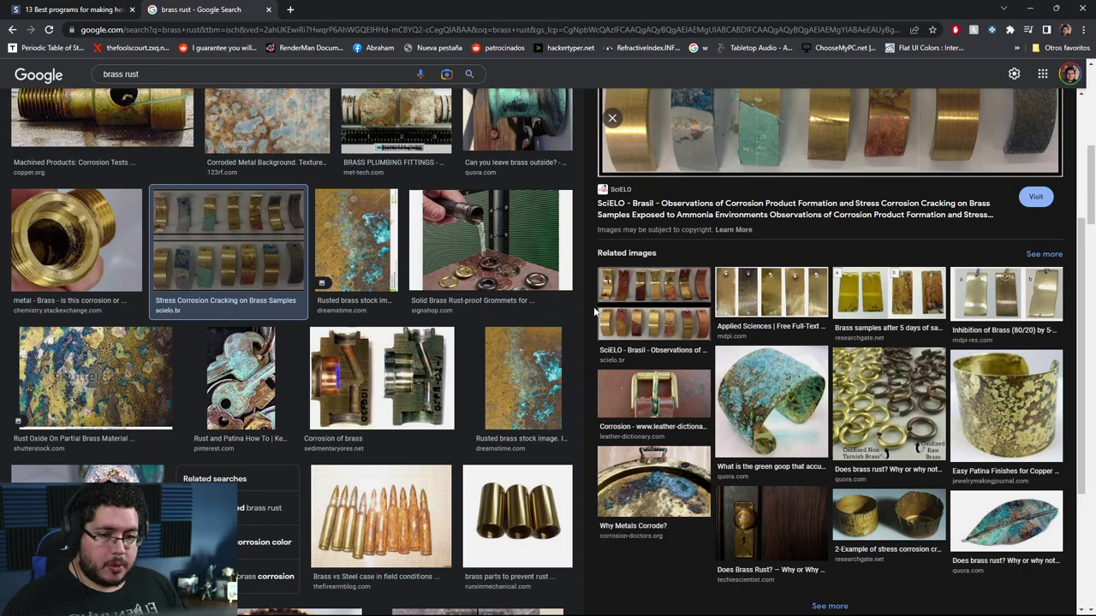
# - Switch back to Substance 3D Painter and change the Rust Fine layer's rust color to teal 256259
pyautogui.click(1031, 7)
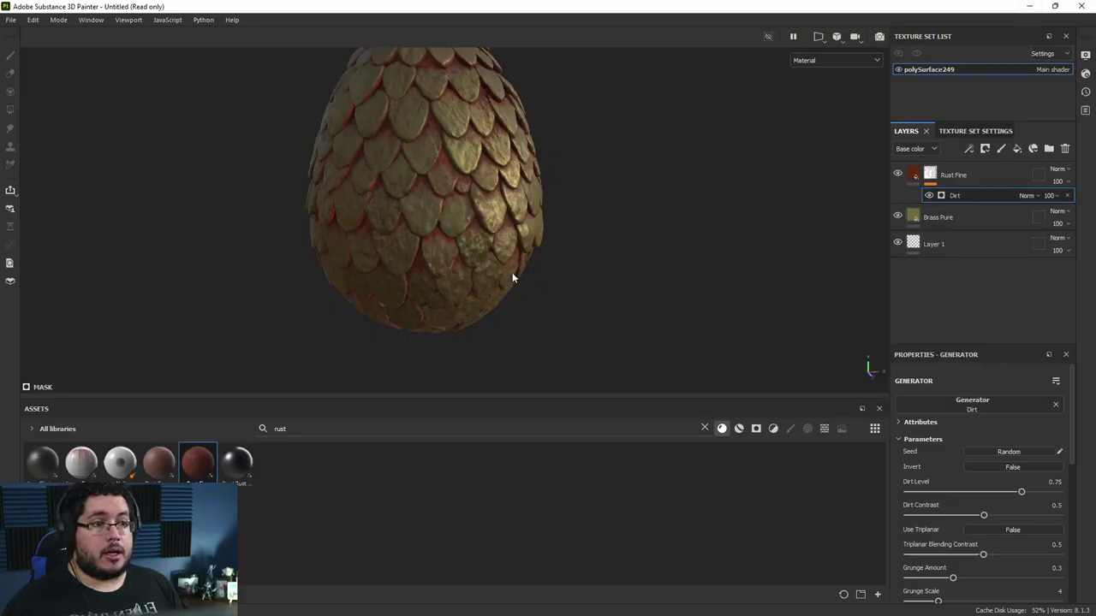
pyautogui.click(976, 174)
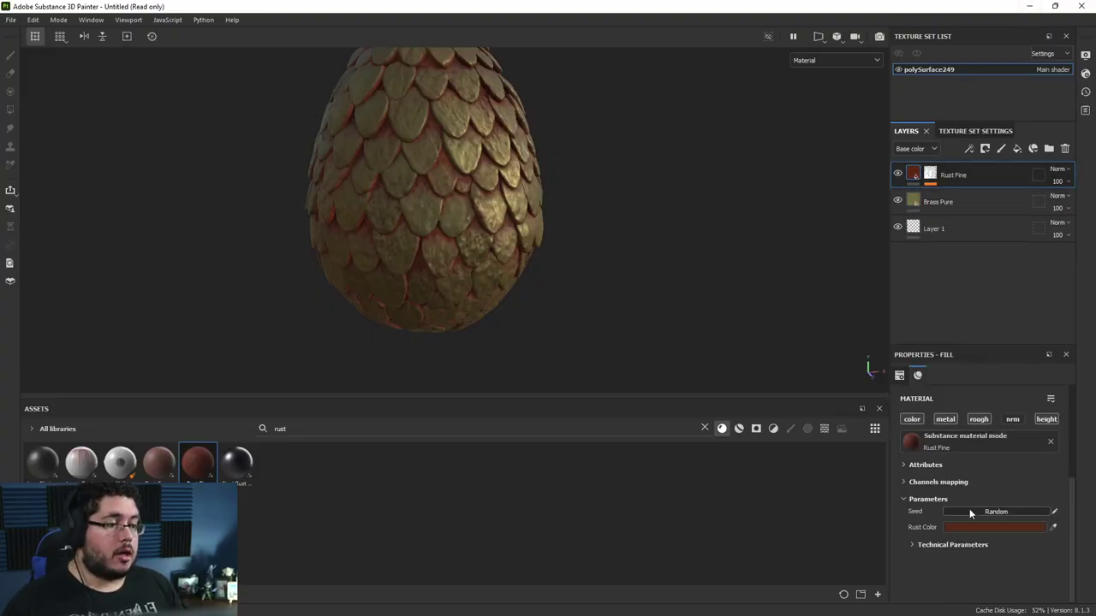
pyautogui.click(1014, 527)
pyautogui.moveTo(959, 512); pyautogui.dragTo(905, 506)
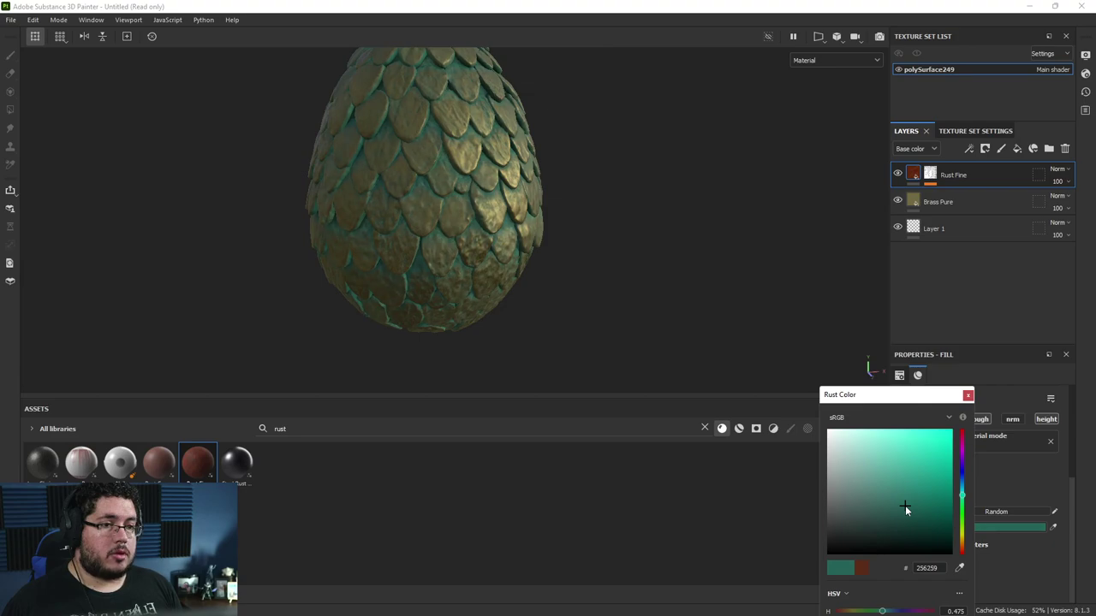
# - Set the Rust Fine layer's blending mode to Overlay and inspect the scales up close
pyautogui.keyDown('alt'); pyautogui.moveTo(527, 244); pyautogui.dragTo(450, 226); pyautogui.keyUp('alt')
pyautogui.keyDown('alt'); pyautogui.moveTo(449, 226); pyautogui.dragTo(885, 252, button='right'); pyautogui.keyUp('alt')
pyautogui.click(1058, 169)
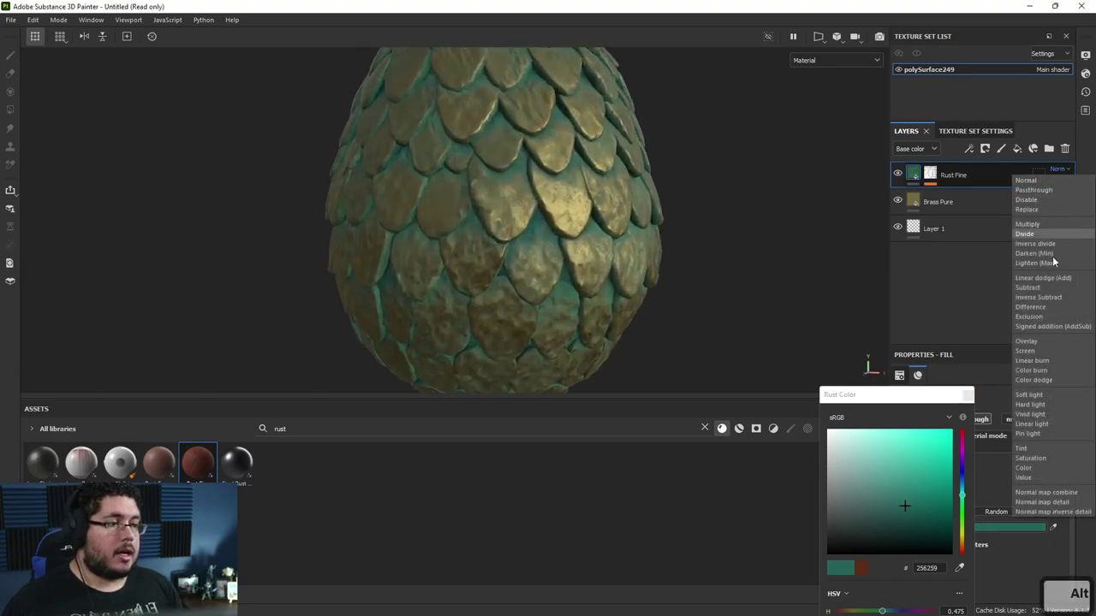
pyautogui.click(1037, 348)
pyautogui.keyDown('alt'); pyautogui.moveTo(579, 211); pyautogui.dragTo(543, 211); pyautogui.keyUp('alt')
pyautogui.keyDown('alt'); pyautogui.moveTo(542, 210); pyautogui.dragTo(644, 318, button='right'); pyautogui.keyUp('alt')
pyautogui.keyDown('alt'); pyautogui.moveTo(643, 318); pyautogui.dragTo(636, 265); pyautogui.keyUp('alt')
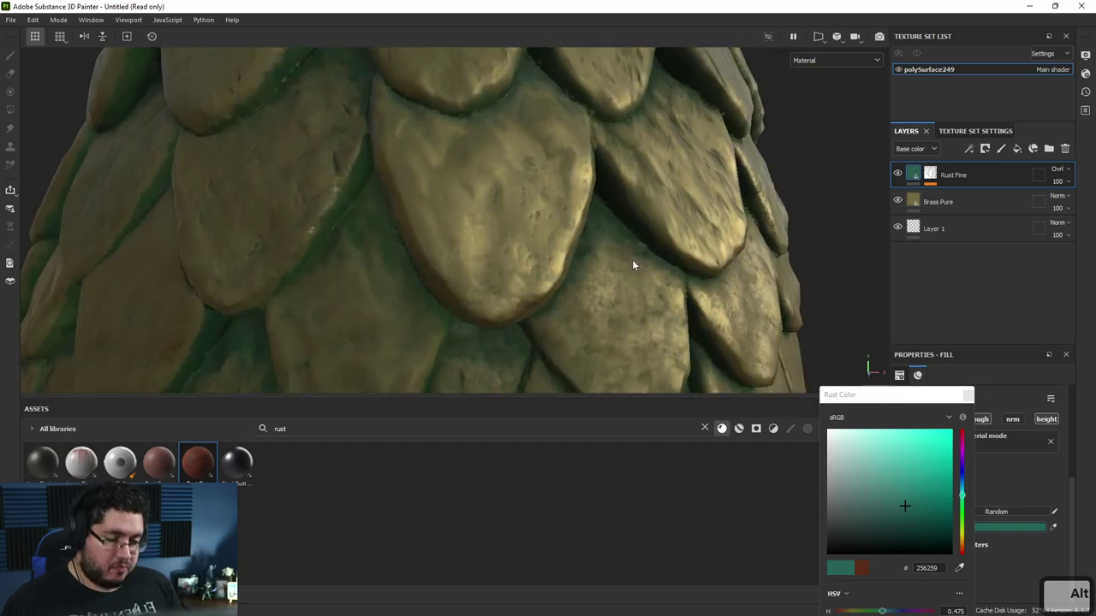
pyautogui.keyDown('alt'); pyautogui.moveTo(633, 266); pyautogui.dragTo(163, 103, button='right'); pyautogui.keyUp('alt')
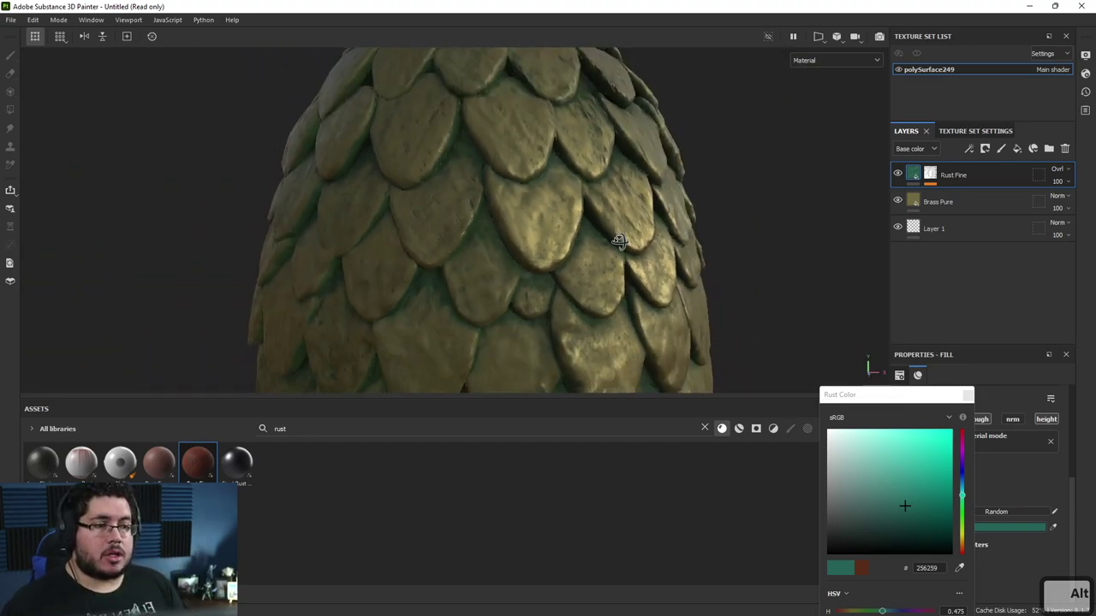
# - Lighten the Rust Fine layer's rust color to 3B776E and check the patina around the whole egg
pyautogui.keyDown('alt'); pyautogui.moveTo(617, 242); pyautogui.dragTo(465, 190); pyautogui.keyUp('alt')
pyautogui.moveTo(890, 503)
pyautogui.mouseDown()
pyautogui.moveTo(902, 474)
pyautogui.moveTo(900, 486)
pyautogui.moveTo(867, 477)
pyautogui.moveTo(905, 482)
pyautogui.moveTo(889, 496)
pyautogui.mouseUp()
pyautogui.click(768, 367)
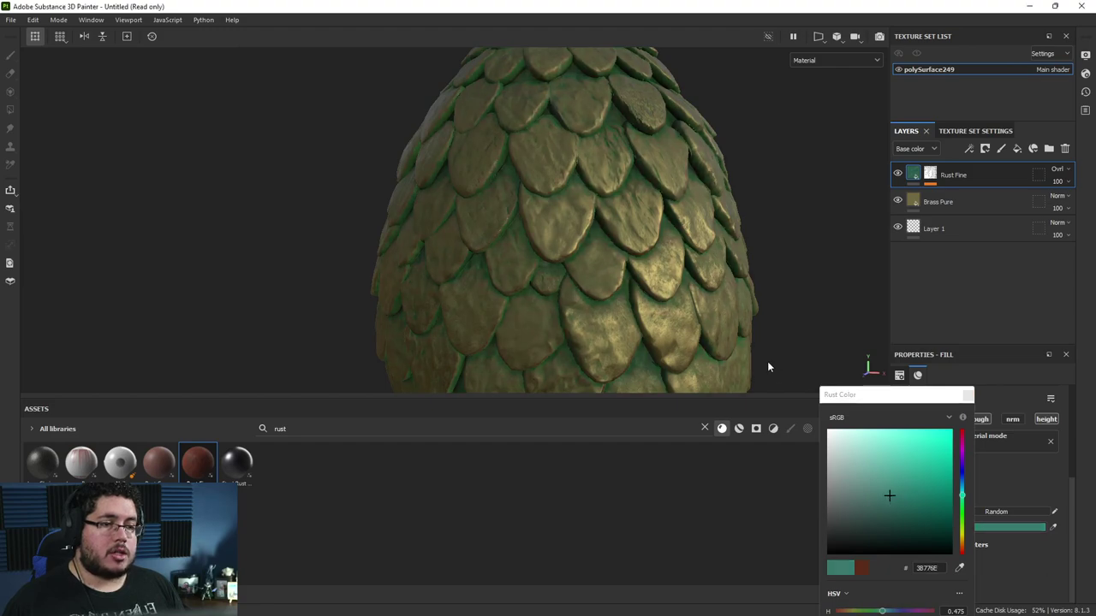
pyautogui.keyDown('alt'); pyautogui.moveTo(768, 367); pyautogui.dragTo(454, 299, button='right'); pyautogui.keyUp('alt')
pyautogui.keyDown('alt'); pyautogui.moveTo(454, 300); pyautogui.dragTo(635, 306); pyautogui.keyUp('alt')
pyautogui.click(966, 396)
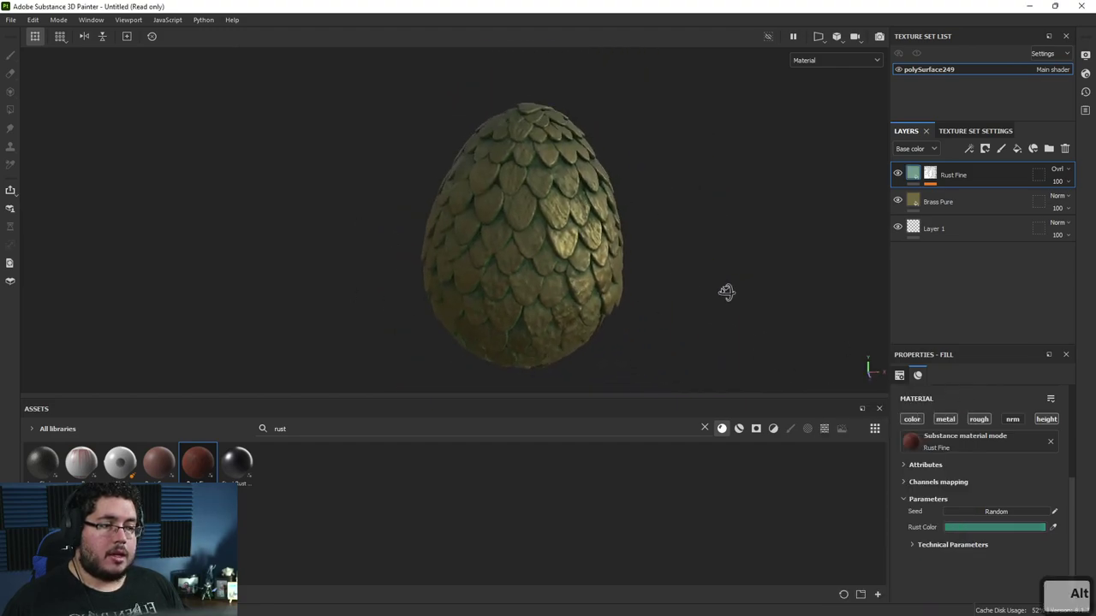
pyautogui.keyDown('alt'); pyautogui.moveTo(727, 292); pyautogui.dragTo(514, 220); pyautogui.keyUp('alt')
pyautogui.keyDown('alt'); pyautogui.moveTo(468, 371); pyautogui.dragTo(616, 286, button='right'); pyautogui.keyUp('alt')
pyautogui.keyDown('alt'); pyautogui.moveTo(617, 286); pyautogui.dragTo(659, 271); pyautogui.keyUp('alt')
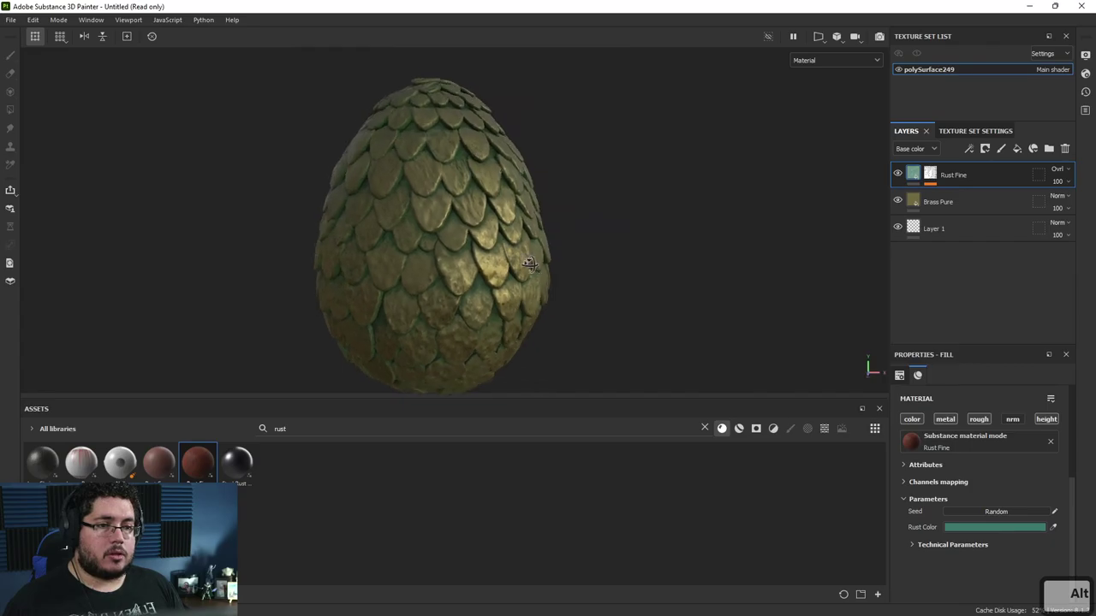
# - Switch to the browser, return to the dragon egg image results and open the Rhaegal dragon egg replica as reference
pyautogui.hotkey('alt', 'Tab')
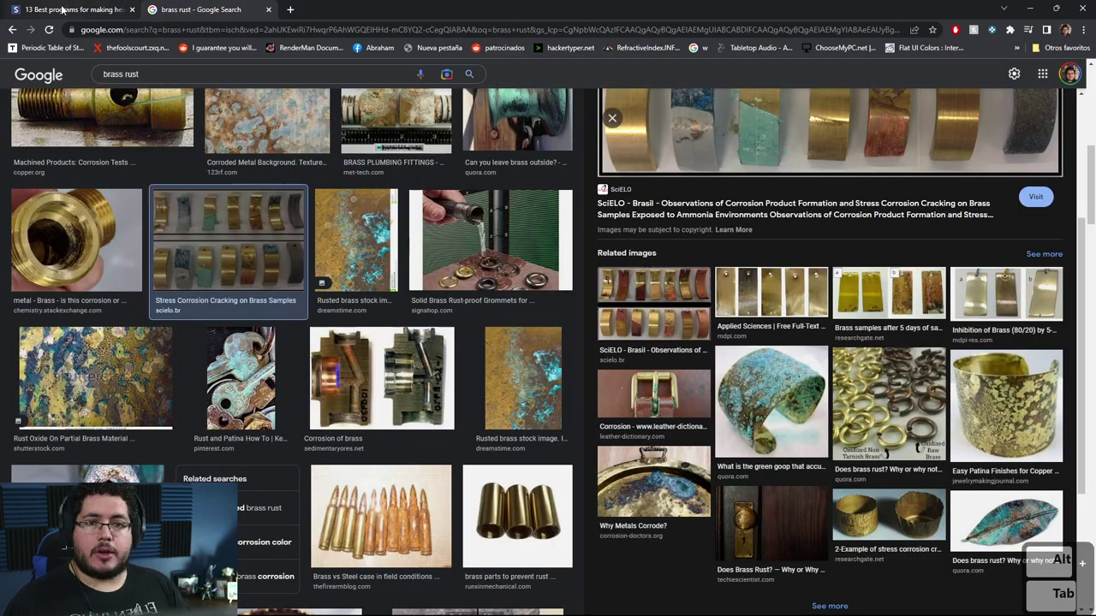
pyautogui.click(11, 30)
pyautogui.click(11, 30)
pyautogui.click(11, 30)
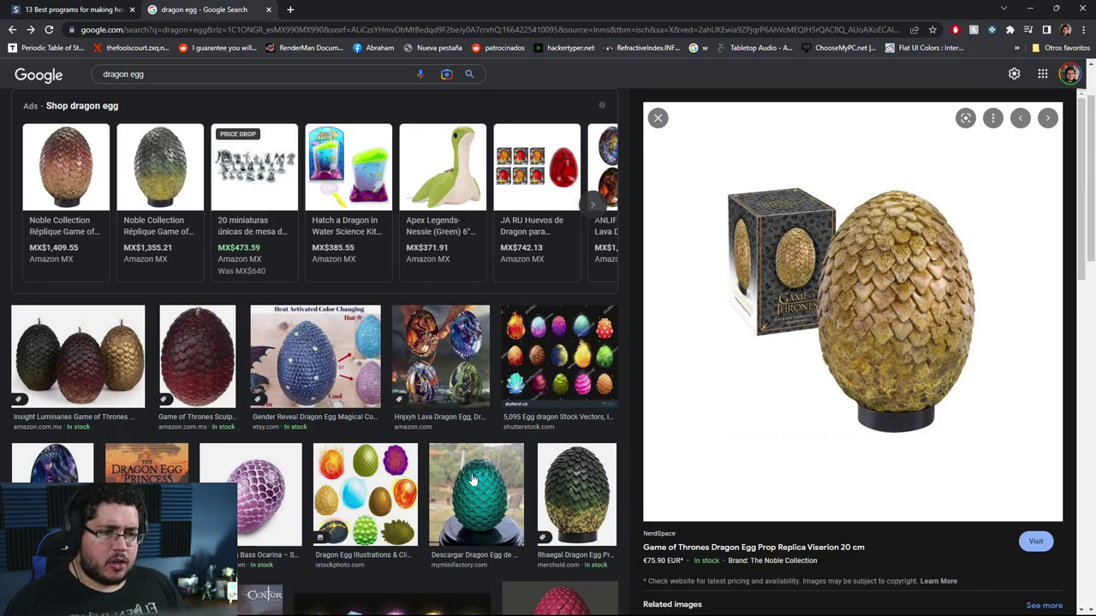
pyautogui.click(584, 492)
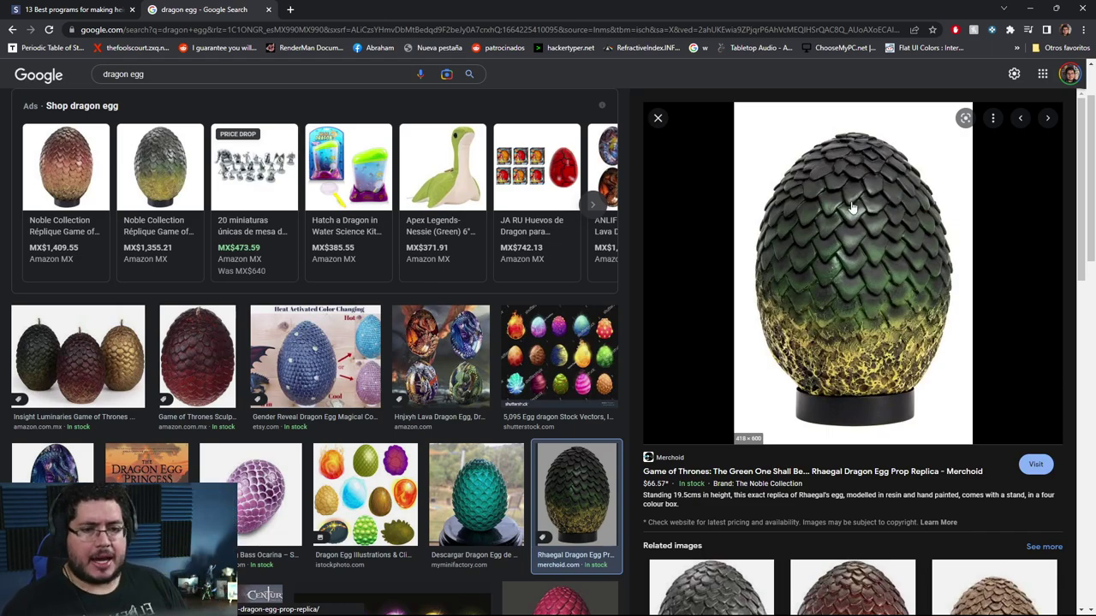
pyautogui.click(196, 356)
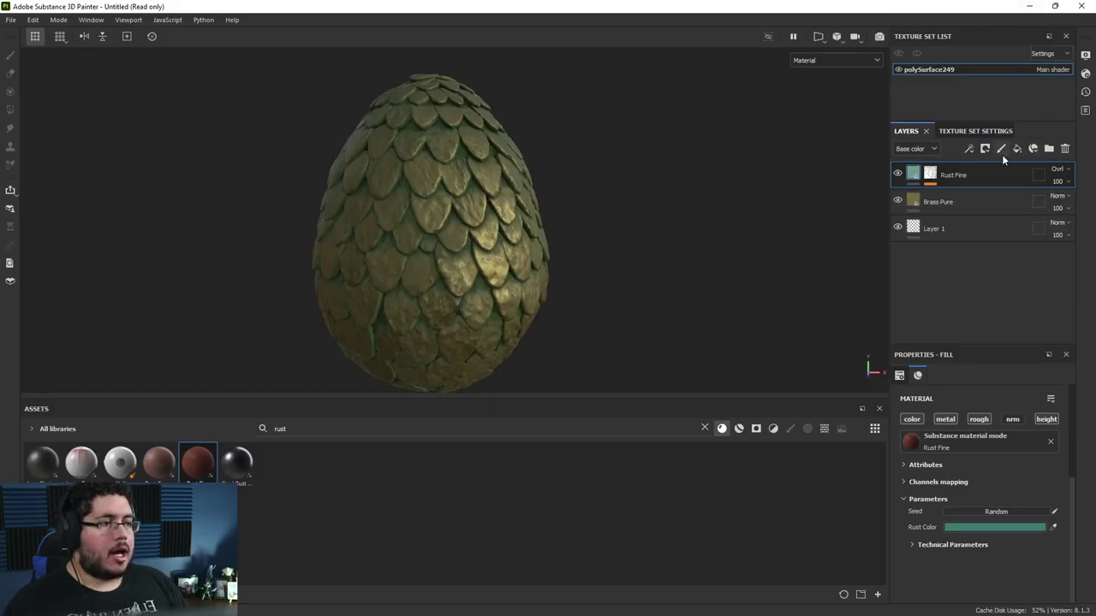
# - Clear the asset search, add the Crumbling_Rock material as a layer on top of the egg's stack and set its tiling to about 20.91
pyautogui.click(704, 428)
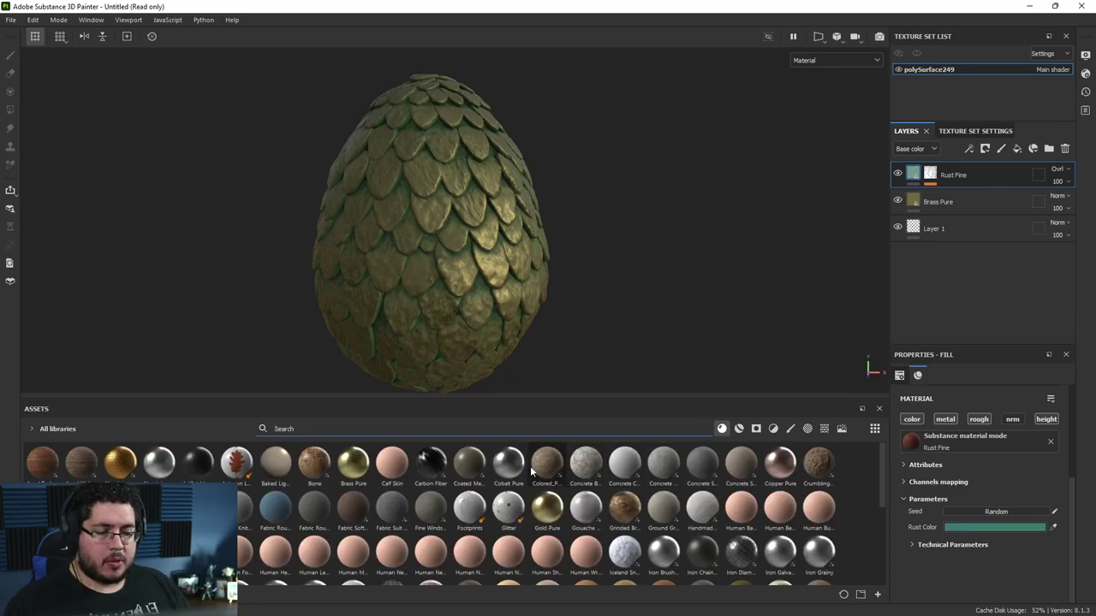
pyautogui.moveTo(817, 469)
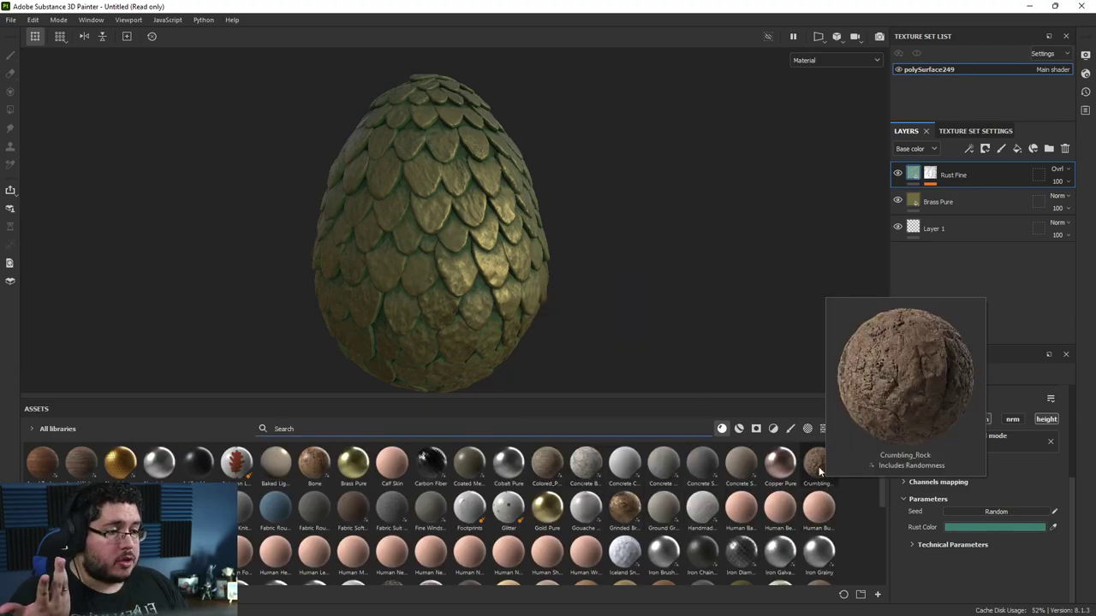
pyautogui.moveTo(817, 469); pyautogui.dragTo(637, 219)
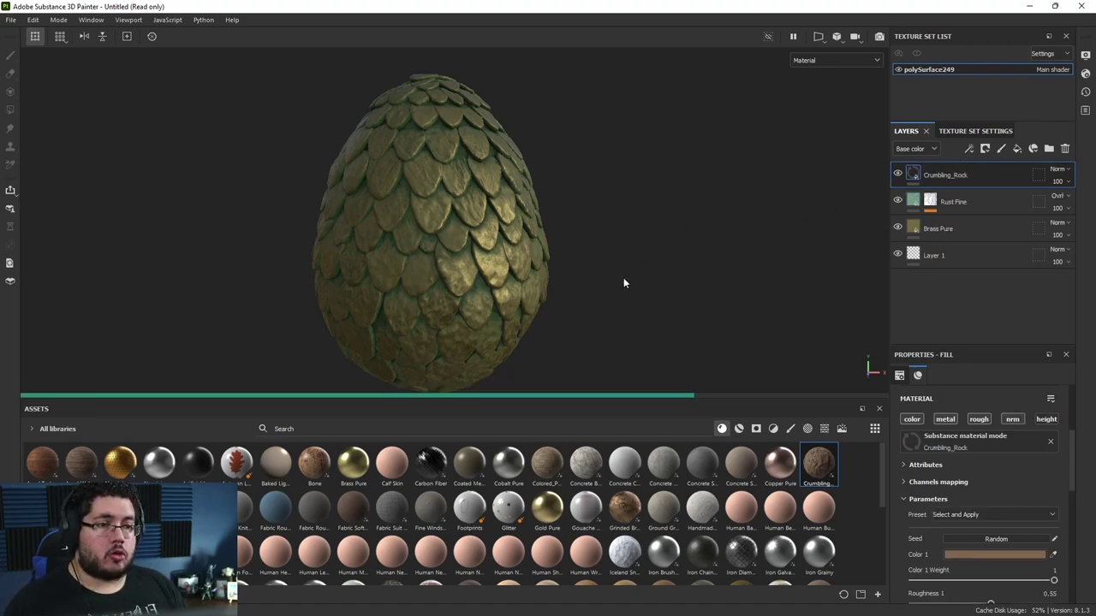
pyautogui.keyDown('alt'); pyautogui.moveTo(618, 273); pyautogui.dragTo(617, 314); pyautogui.keyUp('alt')
pyautogui.scroll(5, 969, 463)
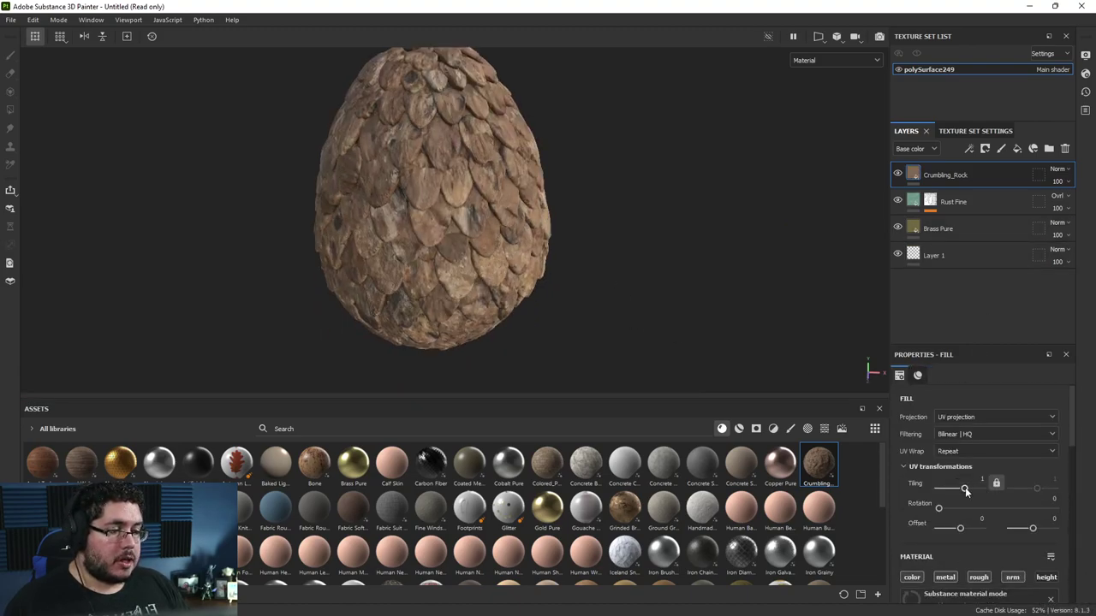
pyautogui.moveTo(965, 487); pyautogui.dragTo(970, 490)
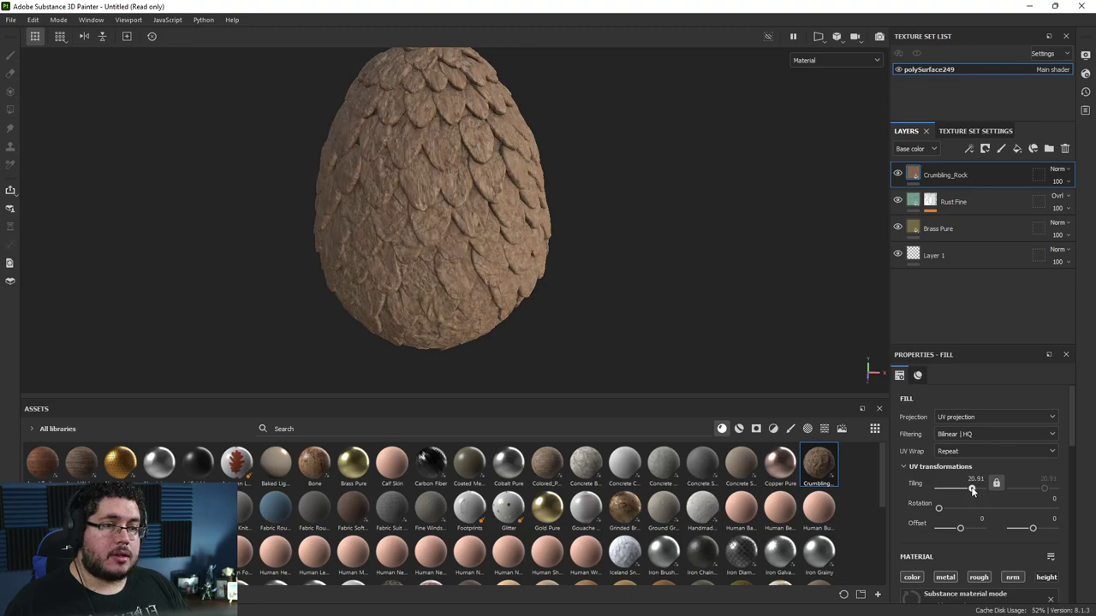
# - Give the Crumbling_Rock layer a black mask with a Light generator at a vertical angle of 258 and inspect the scales
pyautogui.rightClick(957, 178)
pyautogui.click(968, 21)
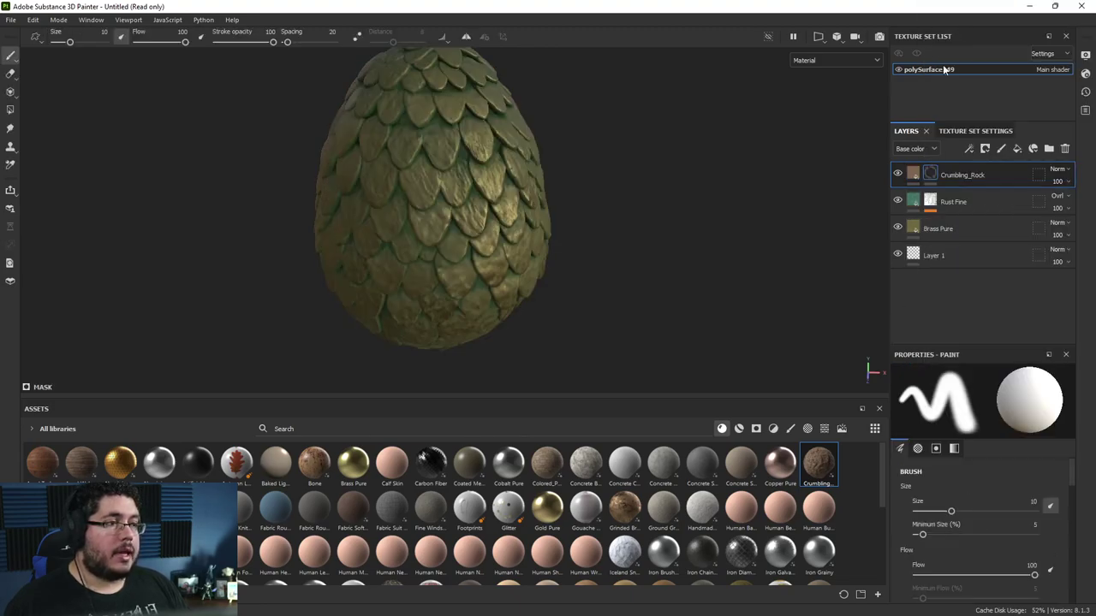
pyautogui.rightClick(934, 173)
pyautogui.click(968, 369)
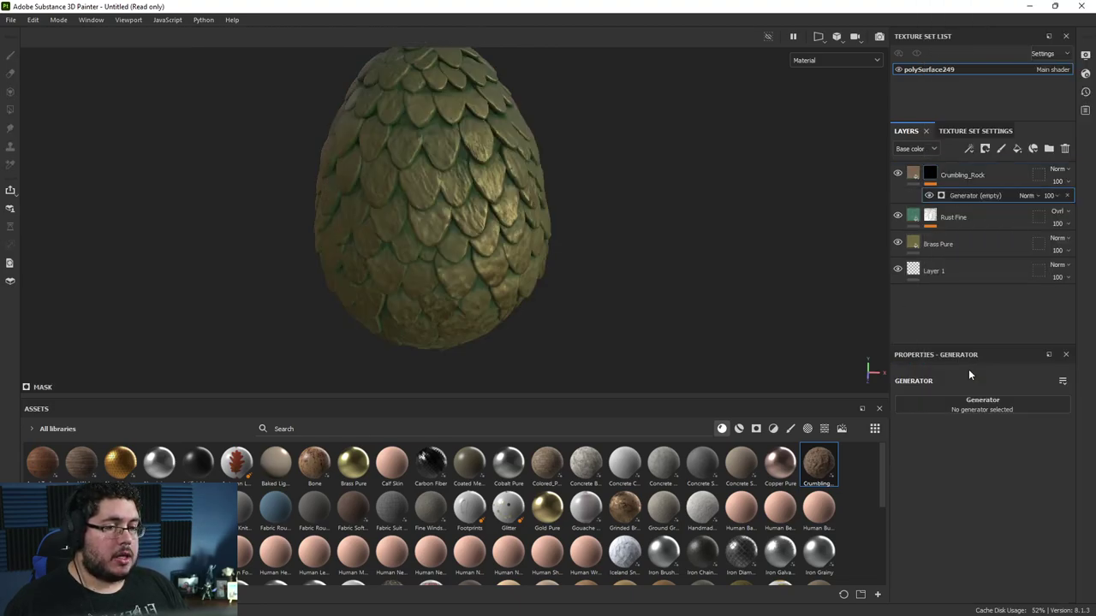
pyautogui.click(971, 409)
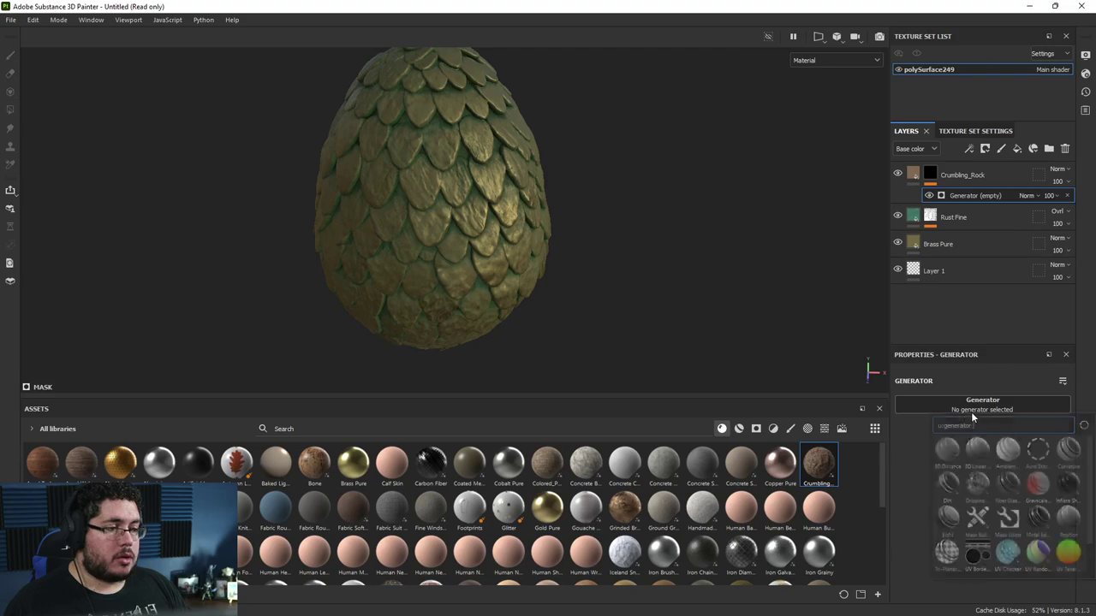
pyautogui.click(947, 513)
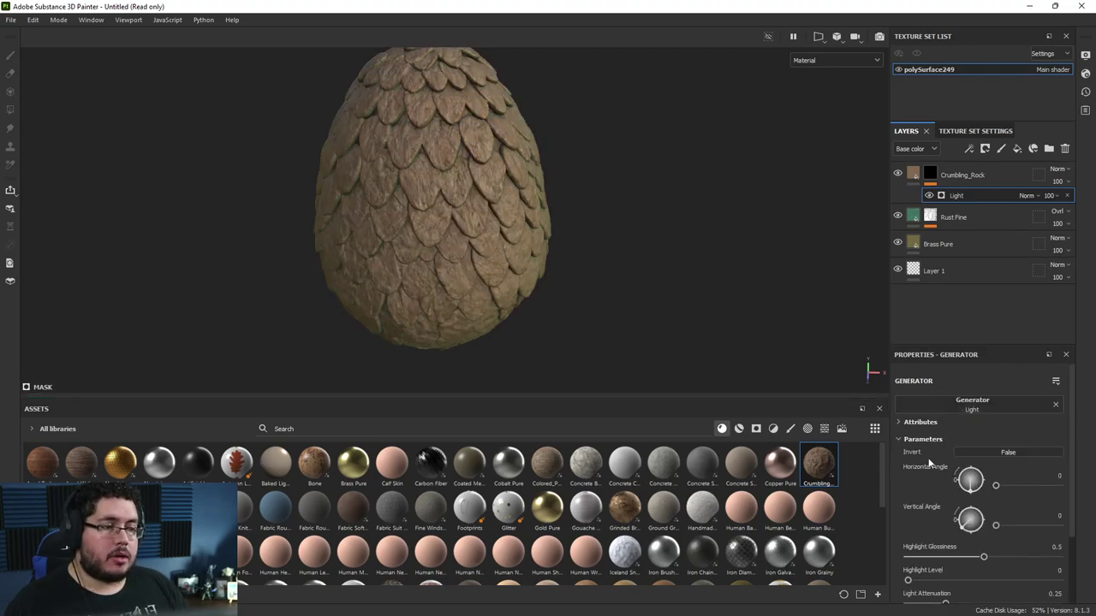
pyautogui.moveTo(971, 537); pyautogui.dragTo(970, 524)
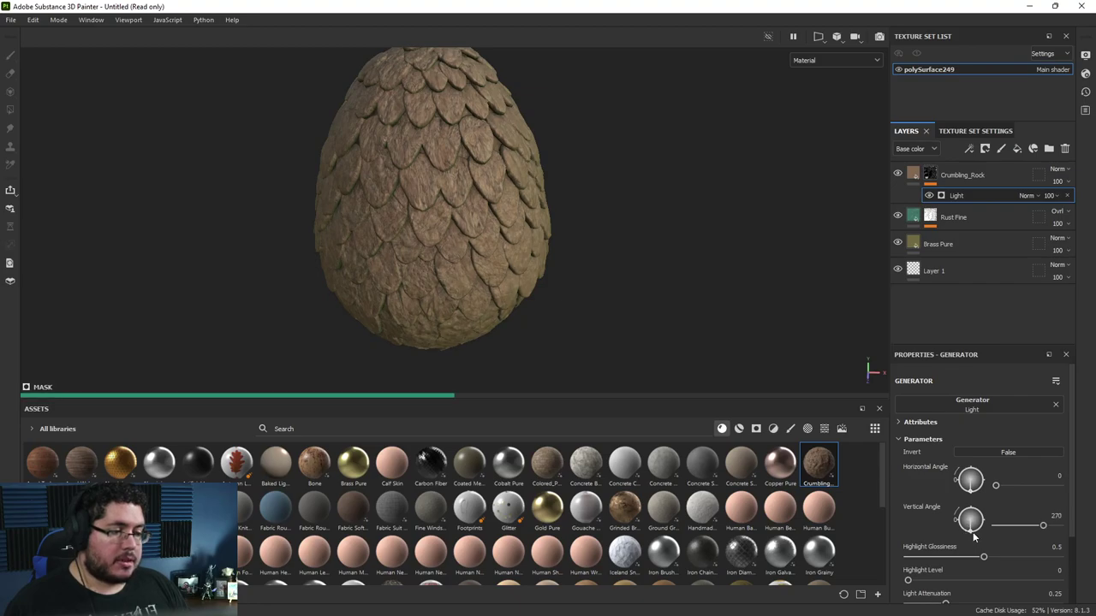
pyautogui.keyDown('alt'); pyautogui.moveTo(685, 301); pyautogui.dragTo(668, 360, button='right'); pyautogui.keyUp('alt')
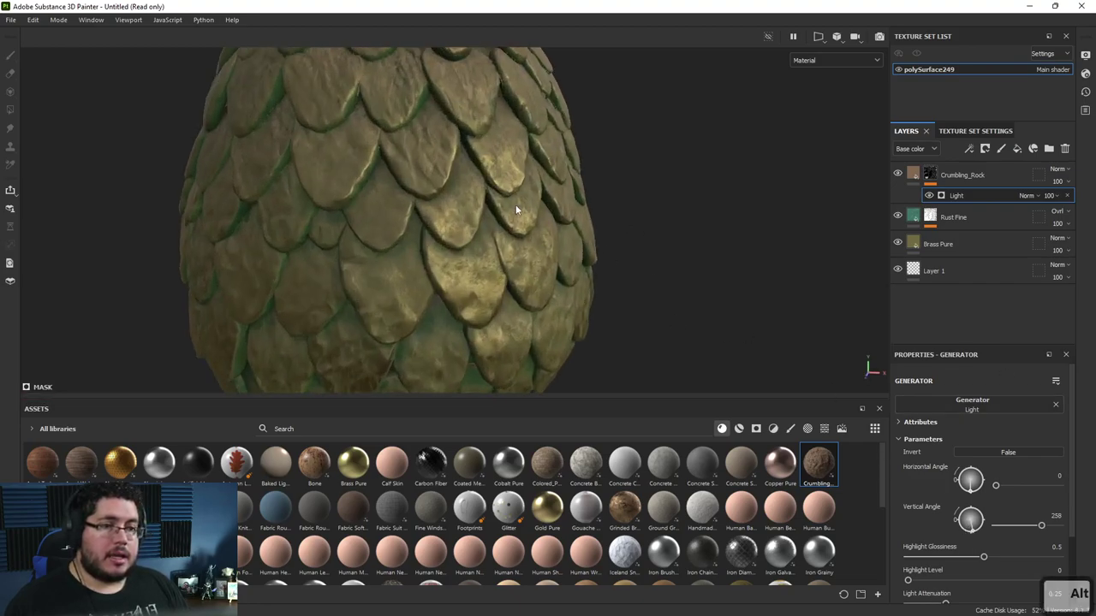
pyautogui.keyDown('alt'); pyautogui.moveTo(516, 208); pyautogui.dragTo(650, 283, button='middle'); pyautogui.keyUp('alt')
pyautogui.keyDown('alt'); pyautogui.moveTo(437, 190); pyautogui.dragTo(591, 289); pyautogui.keyUp('alt')
pyautogui.keyDown('alt'); pyautogui.moveTo(591, 290); pyautogui.dragTo(518, 243, button='middle'); pyautogui.keyUp('alt')
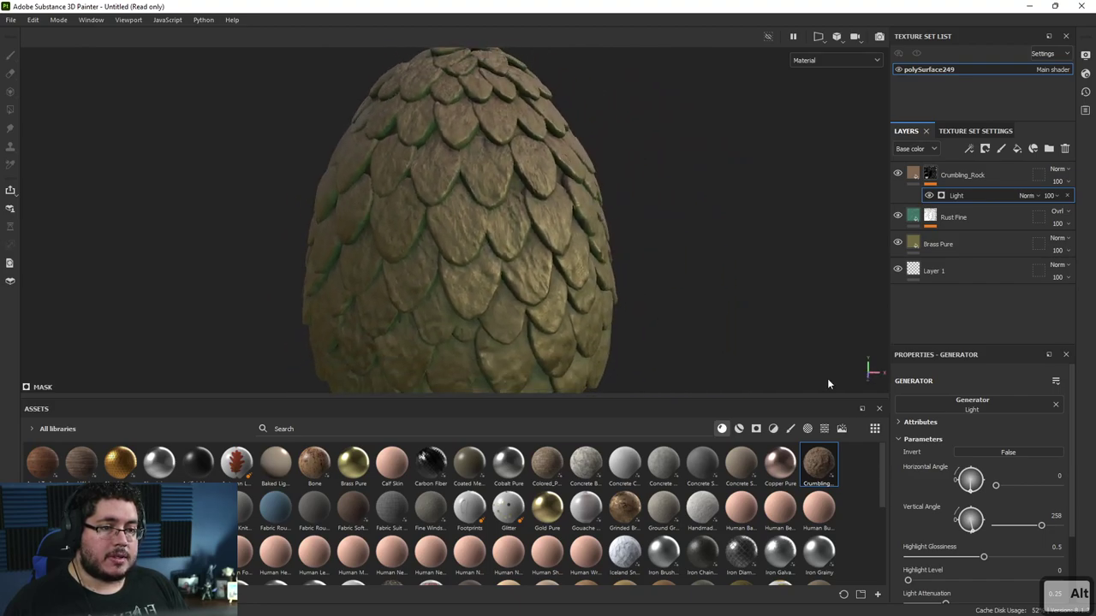
# - Tune the Light generator to Highlight Glossiness 0.1, Highlight Level 0.24 and Light Attenuation 0.75
pyautogui.scroll(-2, 964, 504)
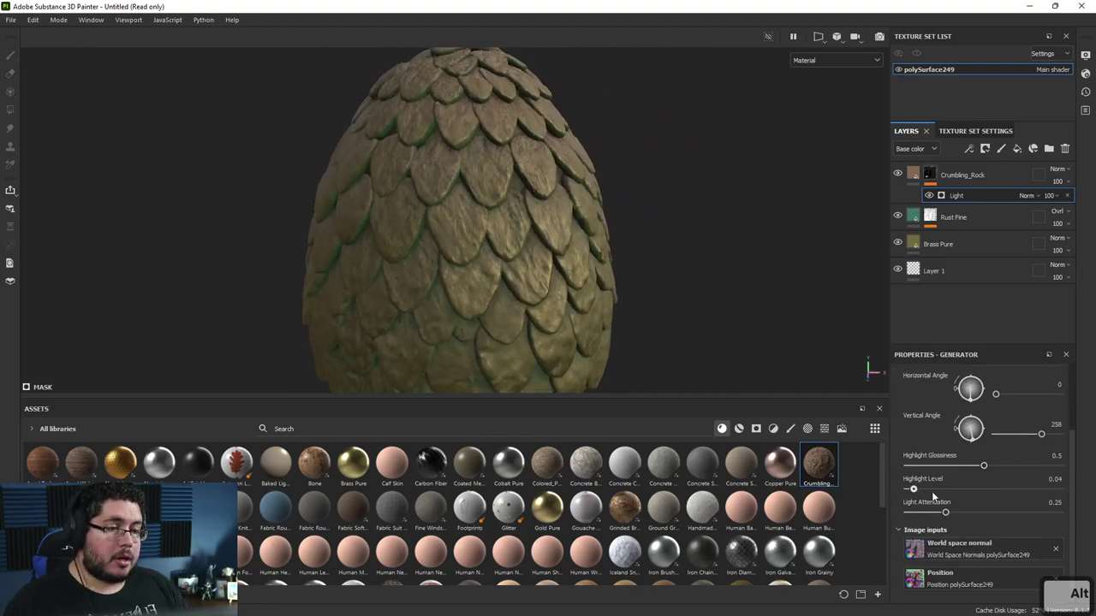
pyautogui.moveTo(910, 488)
pyautogui.mouseDown()
pyautogui.moveTo(969, 491)
pyautogui.moveTo(912, 493)
pyautogui.mouseUp()
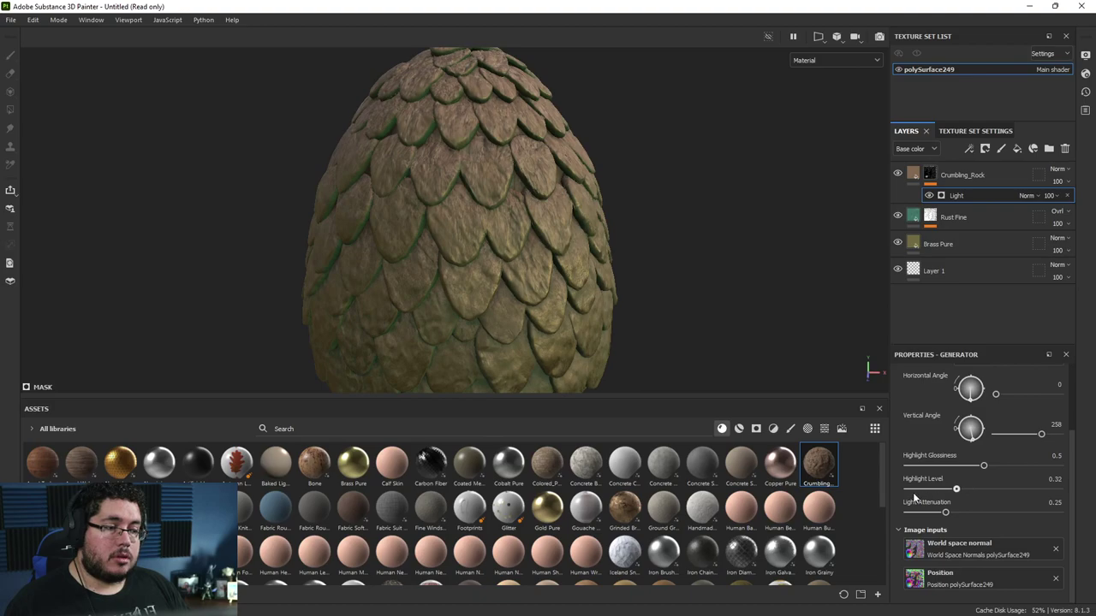
pyautogui.click(948, 467)
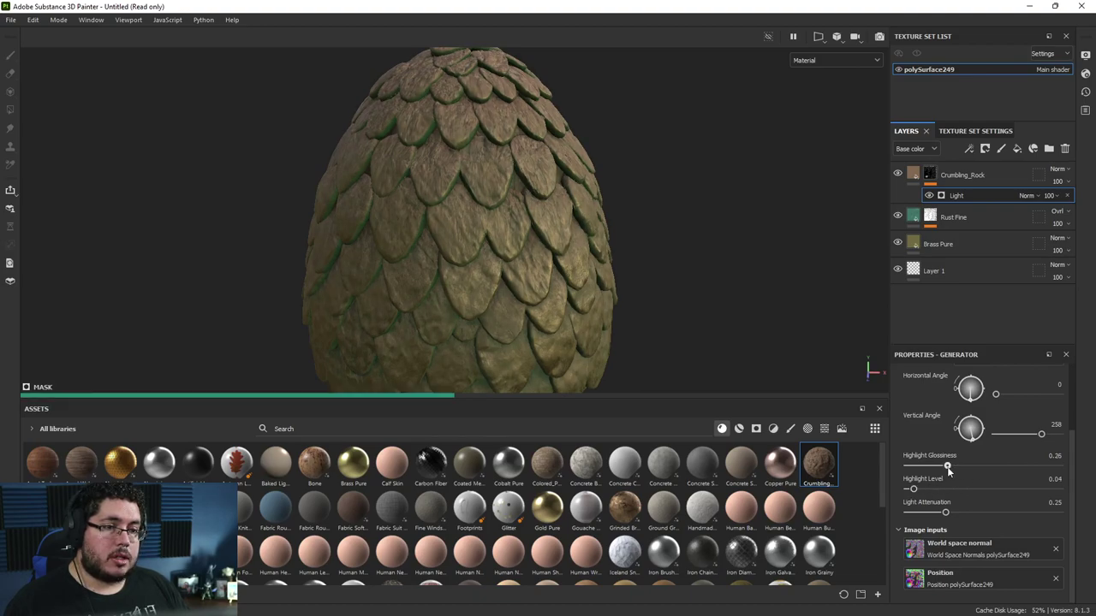
pyautogui.click(994, 467)
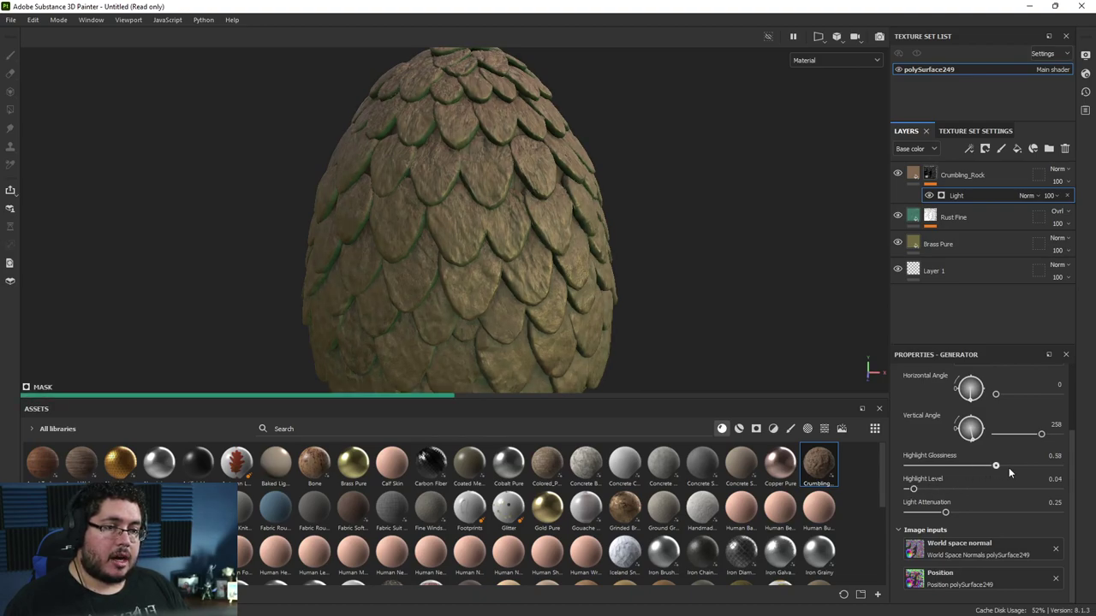
pyautogui.moveTo(1009, 467); pyautogui.dragTo(1023, 471)
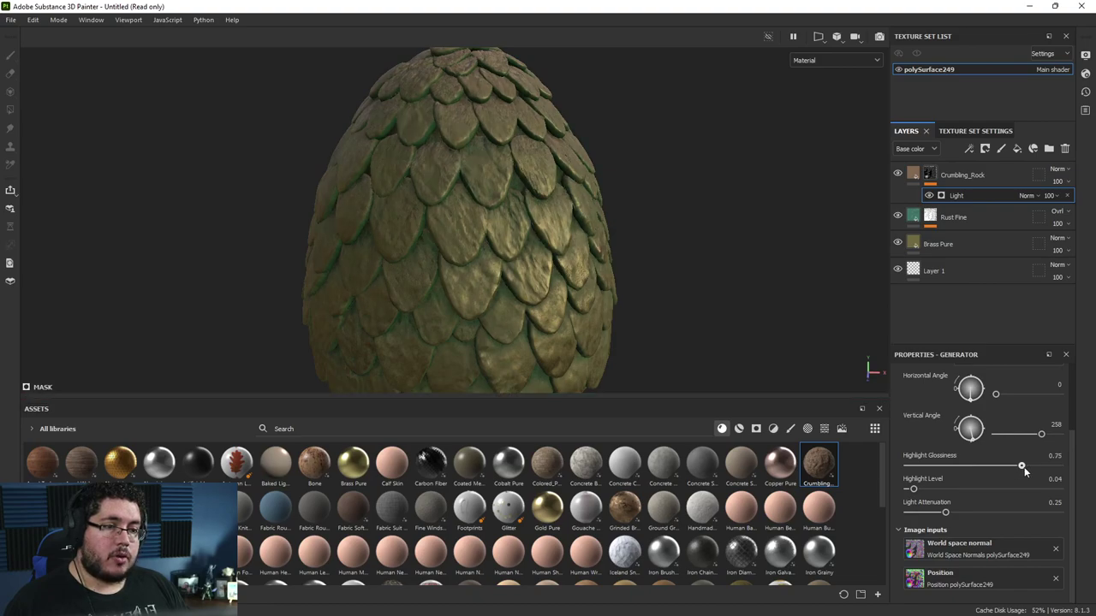
pyautogui.click(988, 468)
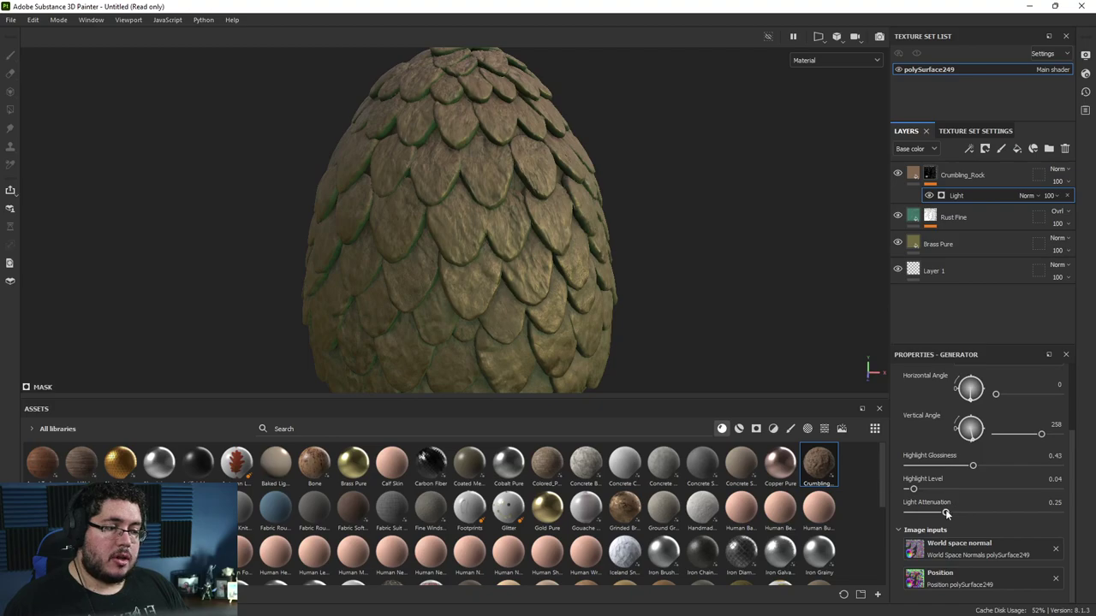
pyautogui.click(1006, 511)
pyautogui.click(1020, 511)
pyautogui.moveTo(915, 487); pyautogui.dragTo(945, 491)
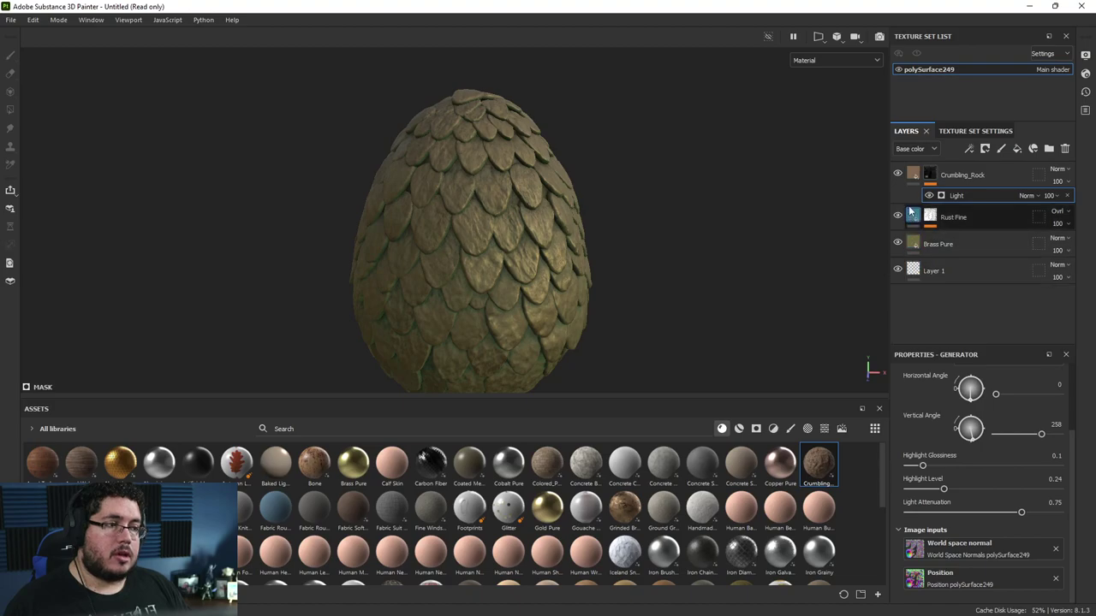
# - Change the Crumbling_Rock layer's Color 1 to dark brown 211105
pyautogui.click(959, 175)
pyautogui.scroll(-3, 945, 495)
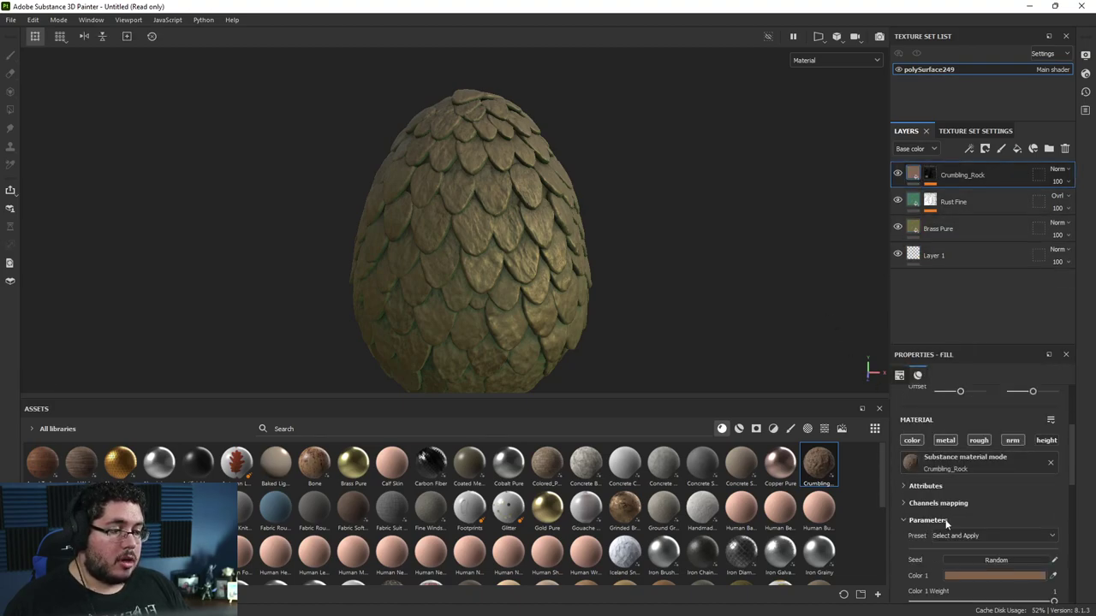
pyautogui.click(968, 576)
pyautogui.moveTo(924, 504)
pyautogui.mouseDown()
pyautogui.moveTo(911, 519)
pyautogui.moveTo(933, 537)
pyautogui.mouseUp()
pyautogui.click(930, 196)
pyautogui.click(933, 174)
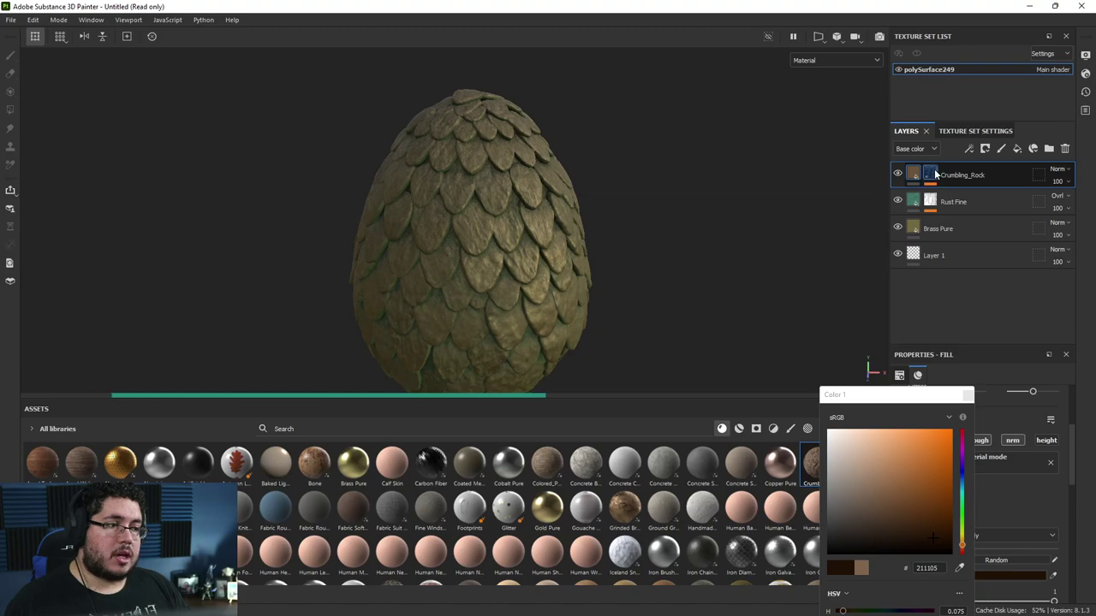
# - Reopen the Light generator on the Crumbling_Rock mask, set its Light Attenuation to 0.41 and inspect the egg
pyautogui.click(930, 184)
pyautogui.click(939, 197)
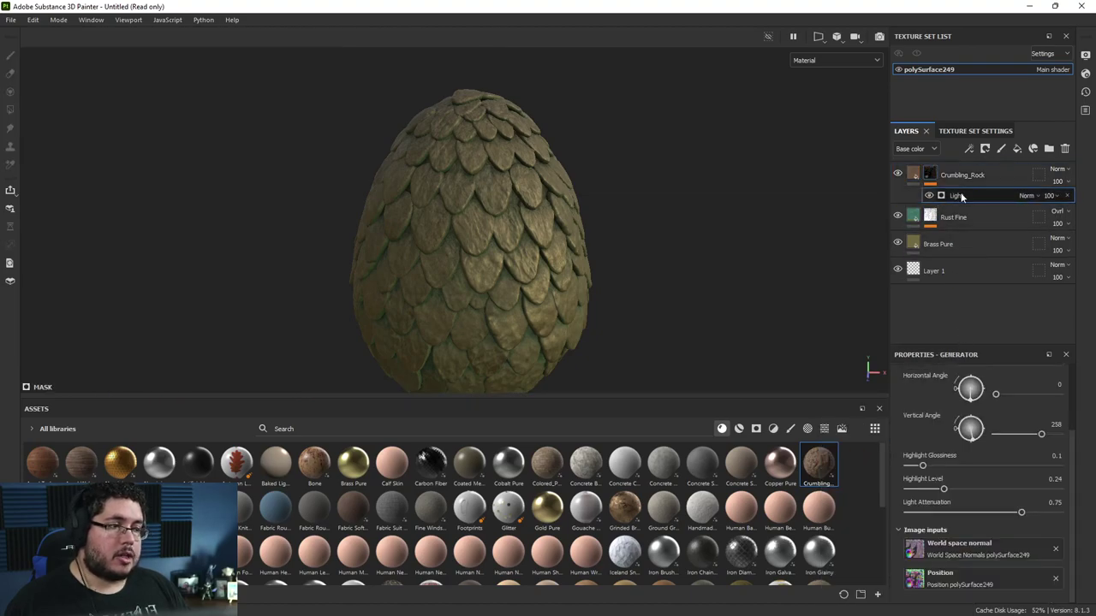
pyautogui.click(973, 513)
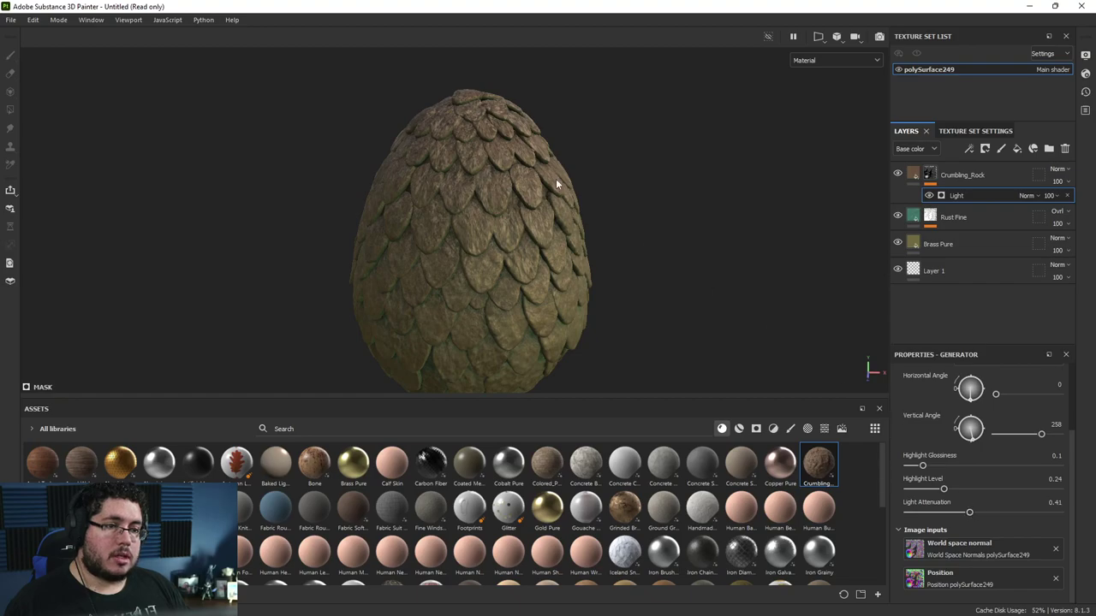
pyautogui.keyDown('alt'); pyautogui.moveTo(556, 181); pyautogui.dragTo(579, 181); pyautogui.keyUp('alt')
pyautogui.keyDown('alt'); pyautogui.moveTo(579, 180); pyautogui.dragTo(608, 238, button='right'); pyautogui.keyUp('alt')
# - Set the Crumbling_Rock layer's blending mode to Overlay and check the scales up close, from afar and under rotated lighting
pyautogui.click(1056, 172)
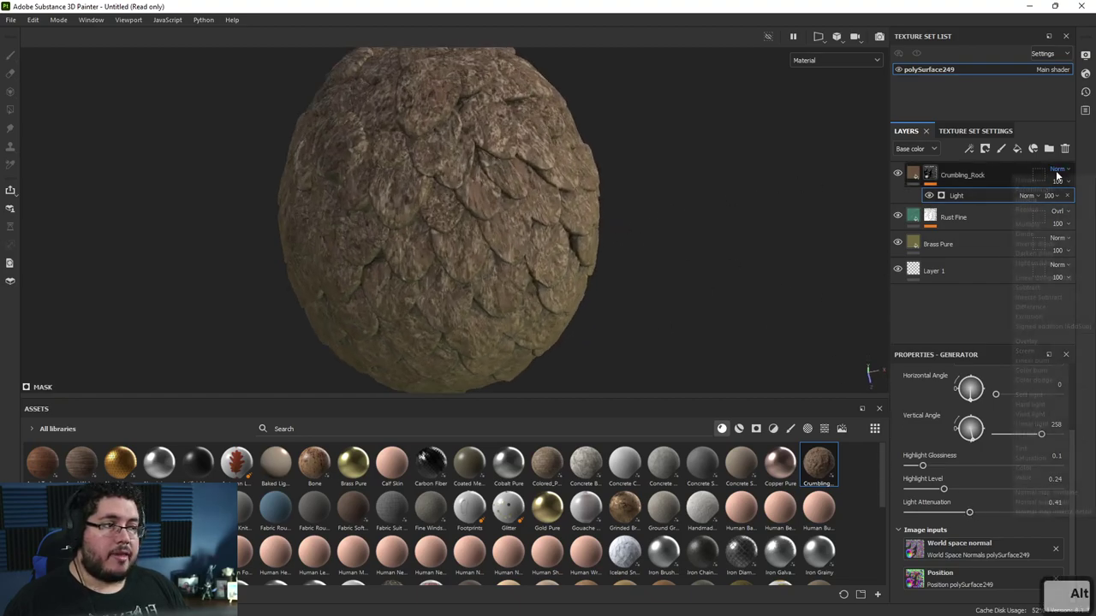
pyautogui.click(1028, 340)
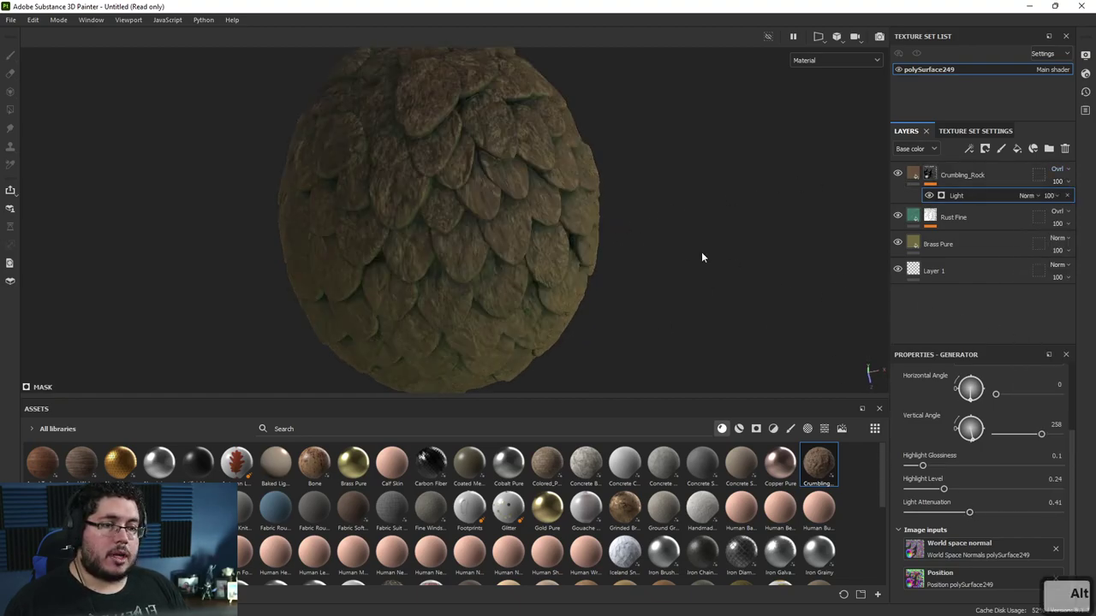
pyautogui.keyDown('alt'); pyautogui.moveTo(702, 253); pyautogui.dragTo(606, 225); pyautogui.keyUp('alt')
pyautogui.keyDown('alt'); pyautogui.moveTo(606, 225); pyautogui.dragTo(273, 163, button='right'); pyautogui.keyUp('alt')
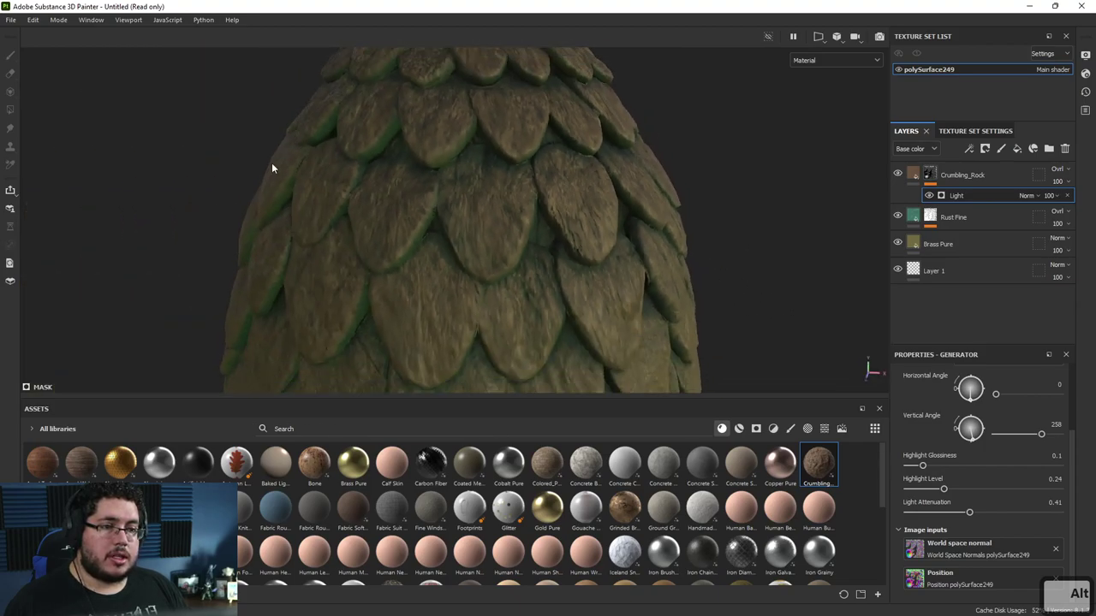
pyautogui.keyDown('alt'); pyautogui.moveTo(651, 248); pyautogui.dragTo(490, 215, button='right'); pyautogui.keyUp('alt')
pyautogui.keyDown('alt'); pyautogui.moveTo(692, 271); pyautogui.dragTo(586, 232, button='right'); pyautogui.keyUp('alt')
pyautogui.keyDown('alt'); pyautogui.moveTo(585, 233); pyautogui.dragTo(608, 259, button='middle'); pyautogui.keyUp('alt')
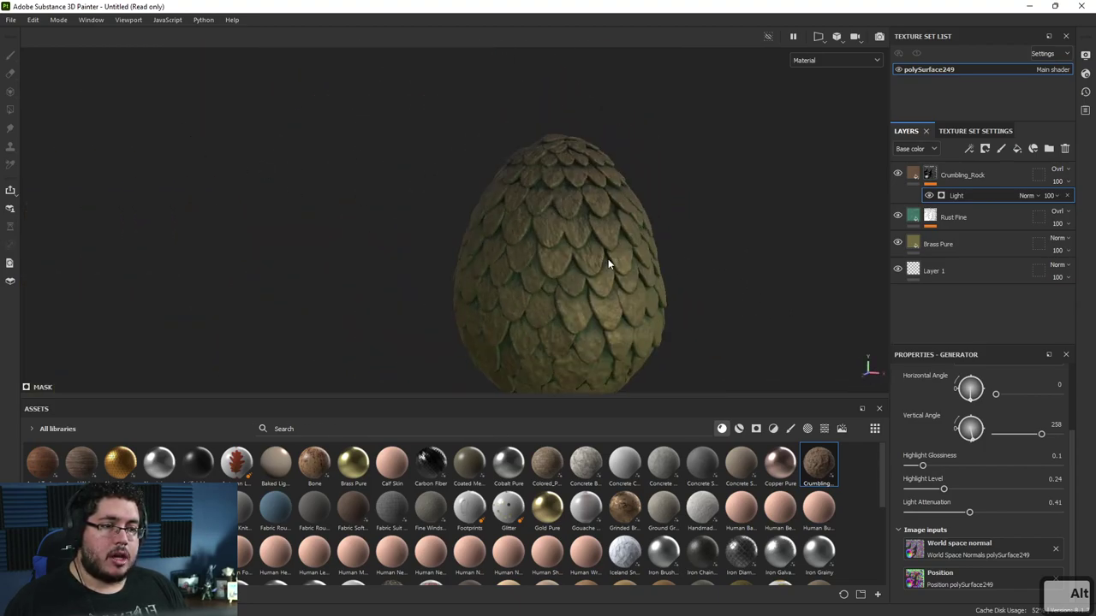
pyautogui.keyDown('shift'); pyautogui.moveTo(608, 259); pyautogui.dragTo(690, 261, button='right'); pyautogui.keyUp('shift')
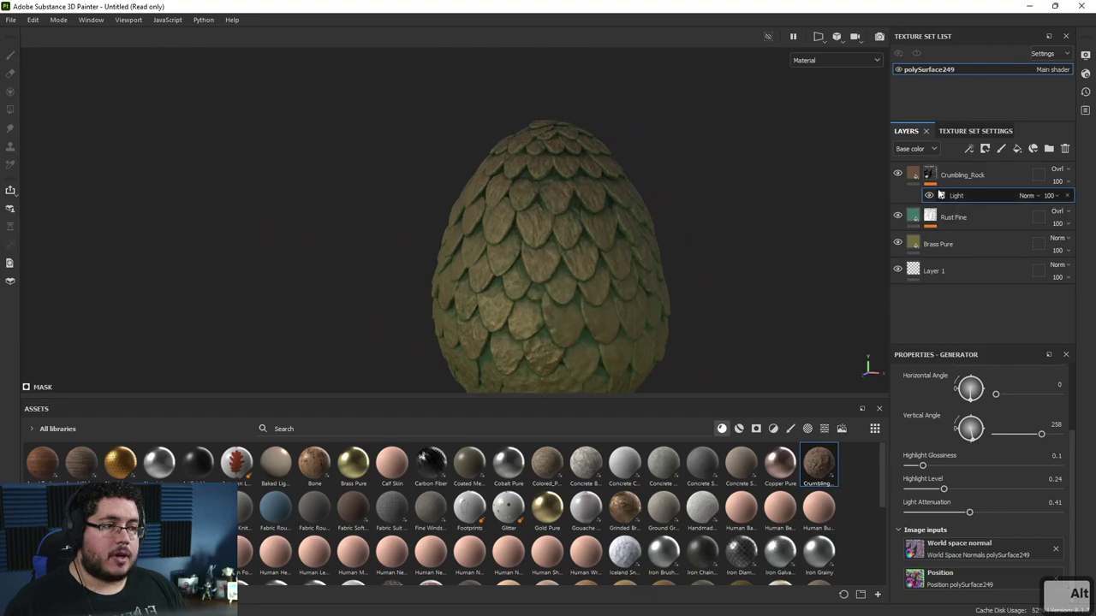
# - Readjust the Crumbling_Rock mask's Light generator to vertical angle 273, Highlight Level 0.52 and Light Attenuation 0.17
pyautogui.click(930, 176)
pyautogui.scroll(-5, 969, 499)
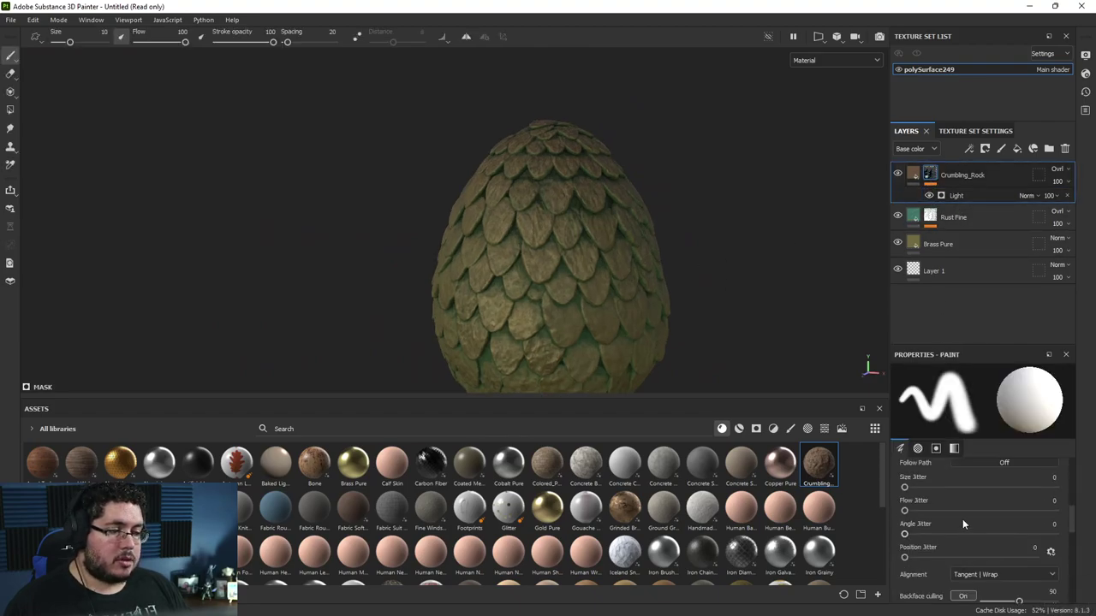
pyautogui.click(955, 195)
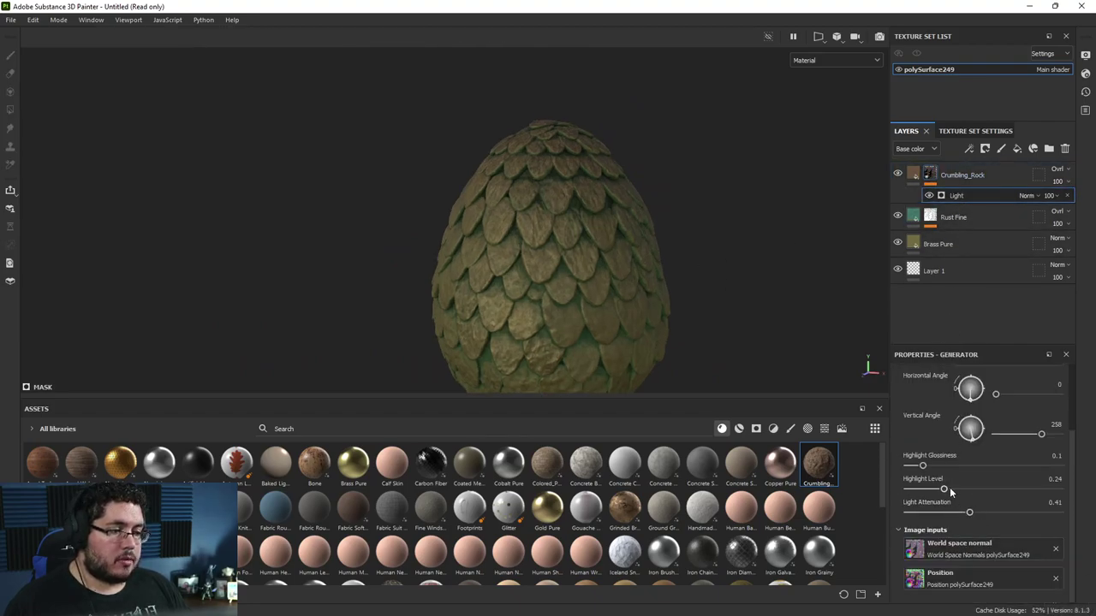
pyautogui.moveTo(944, 512); pyautogui.dragTo(935, 513)
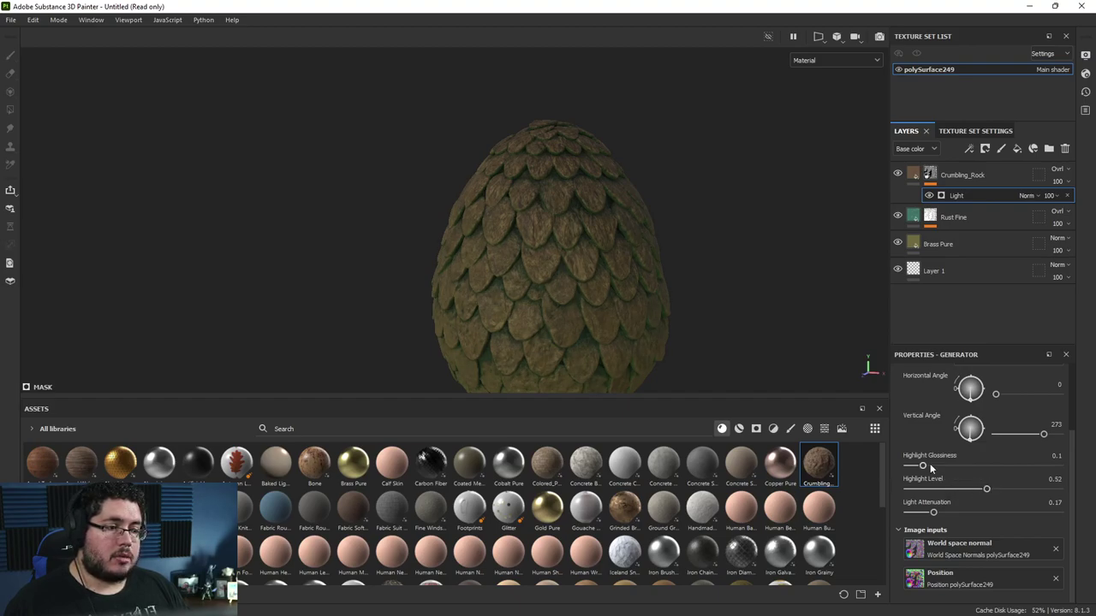
# - Set the Crumbling_Rock mask's Light generator to Highlight Glossiness 0.52 and inspect the scales up close
pyautogui.moveTo(930, 465); pyautogui.dragTo(938, 466)
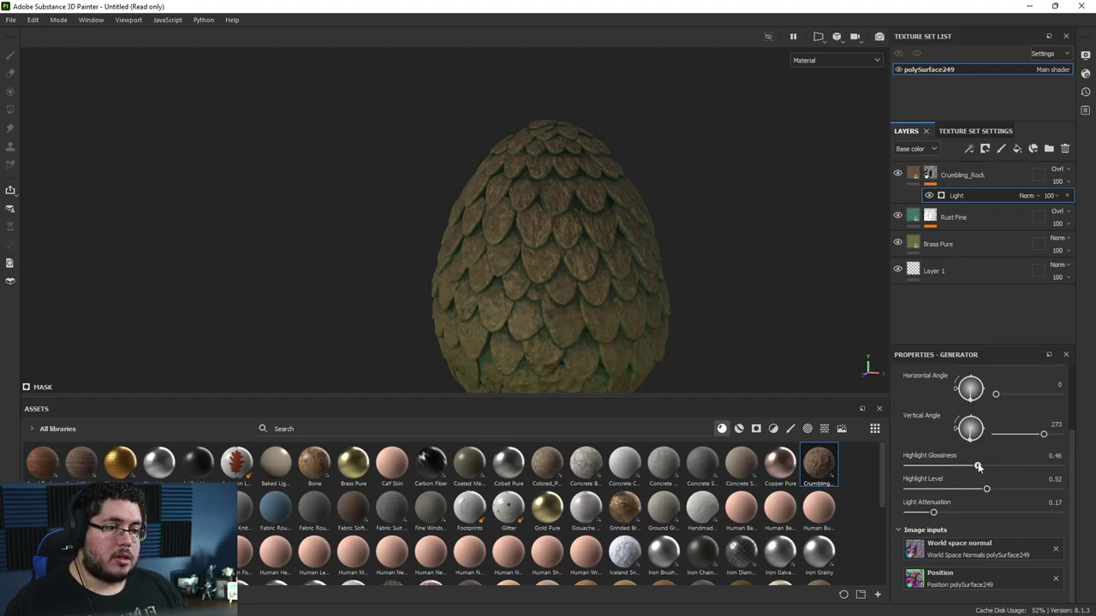
pyautogui.moveTo(994, 465); pyautogui.dragTo(978, 468)
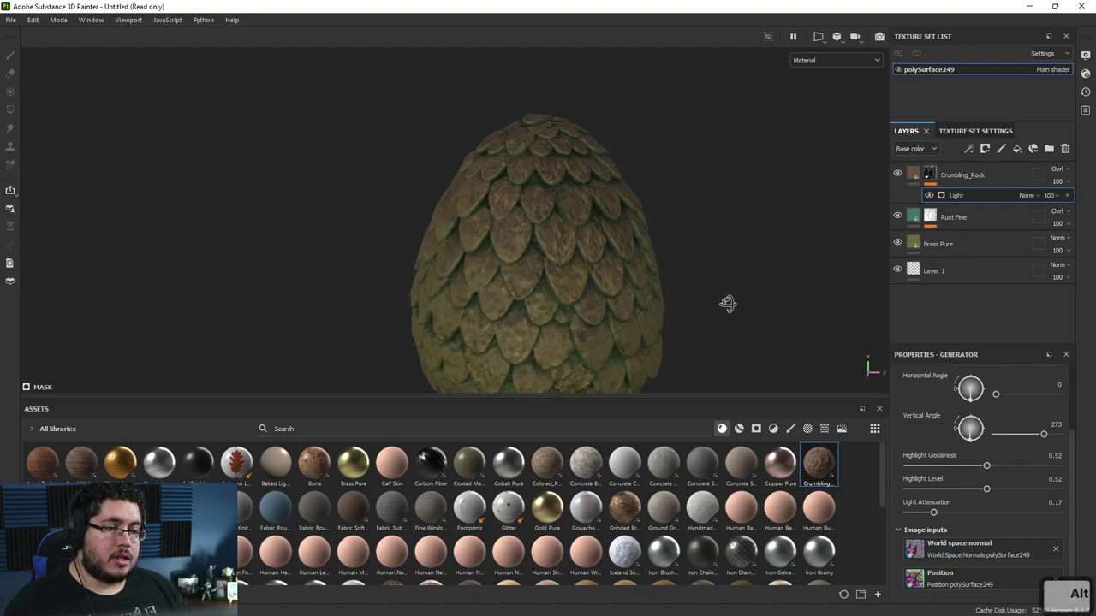
pyautogui.keyDown('alt'); pyautogui.moveTo(714, 311); pyautogui.dragTo(536, 218, button='right'); pyautogui.keyUp('alt')
pyautogui.keyDown('alt'); pyautogui.moveTo(536, 218); pyautogui.dragTo(582, 269, button='middle'); pyautogui.keyUp('alt')
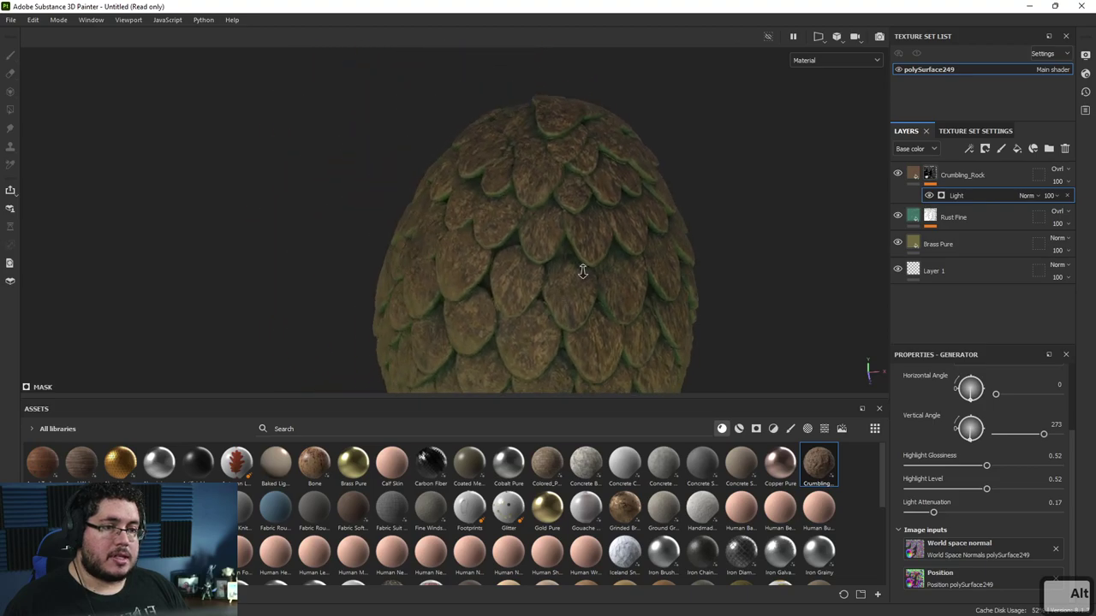
pyautogui.keyDown('alt'); pyautogui.moveTo(582, 269); pyautogui.dragTo(568, 275, button='right'); pyautogui.keyUp('alt')
# - Lower the Crumbling_Rock layer's opacity to 74 and compare the egg with the layer hidden and shown from several angles
pyautogui.moveTo(1089, 201); pyautogui.dragTo(1070, 202)
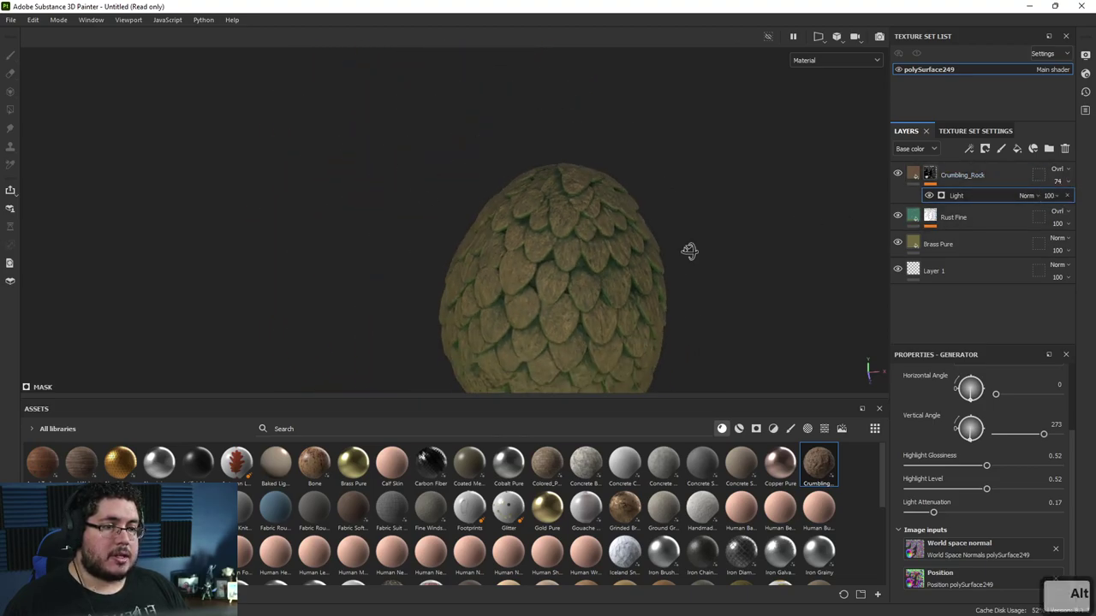
pyautogui.keyDown('alt'); pyautogui.moveTo(690, 249); pyautogui.dragTo(872, 187); pyautogui.keyUp('alt')
pyautogui.click(897, 174)
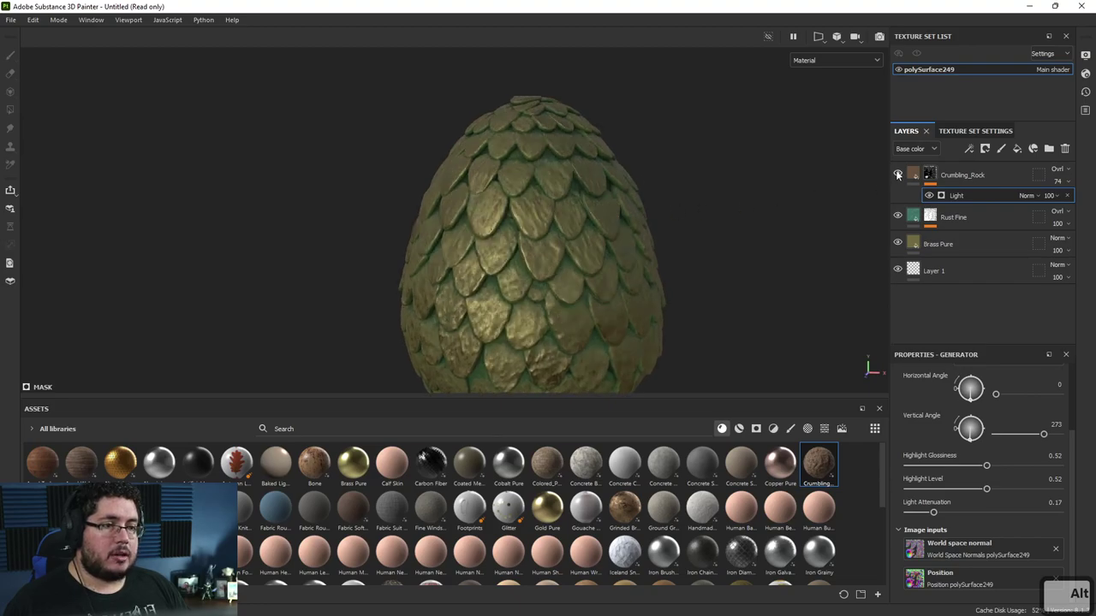
pyautogui.click(898, 174)
pyautogui.click(897, 174)
pyautogui.click(897, 175)
pyautogui.keyDown('alt'); pyautogui.moveTo(677, 240); pyautogui.dragTo(664, 159); pyautogui.keyUp('alt')
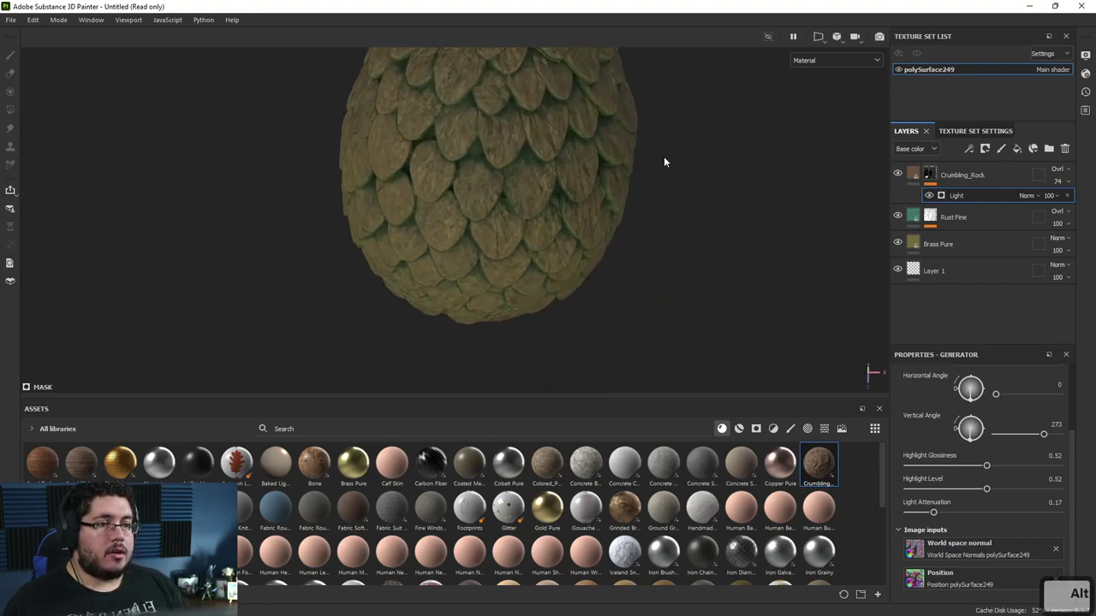
pyautogui.keyDown('alt'); pyautogui.moveTo(665, 160); pyautogui.dragTo(687, 301, button='middle'); pyautogui.keyUp('alt')
pyautogui.keyDown('alt'); pyautogui.moveTo(688, 301); pyautogui.dragTo(750, 311, button='right'); pyautogui.keyUp('alt')
pyautogui.keyDown('alt'); pyautogui.moveTo(624, 249); pyautogui.dragTo(663, 257); pyautogui.keyUp('alt')
pyautogui.keyDown('alt'); pyautogui.moveTo(663, 257); pyautogui.dragTo(561, 257, button='right'); pyautogui.keyUp('alt')
pyautogui.keyDown('alt'); pyautogui.moveTo(561, 257); pyautogui.dragTo(516, 145, button='middle'); pyautogui.keyUp('alt')
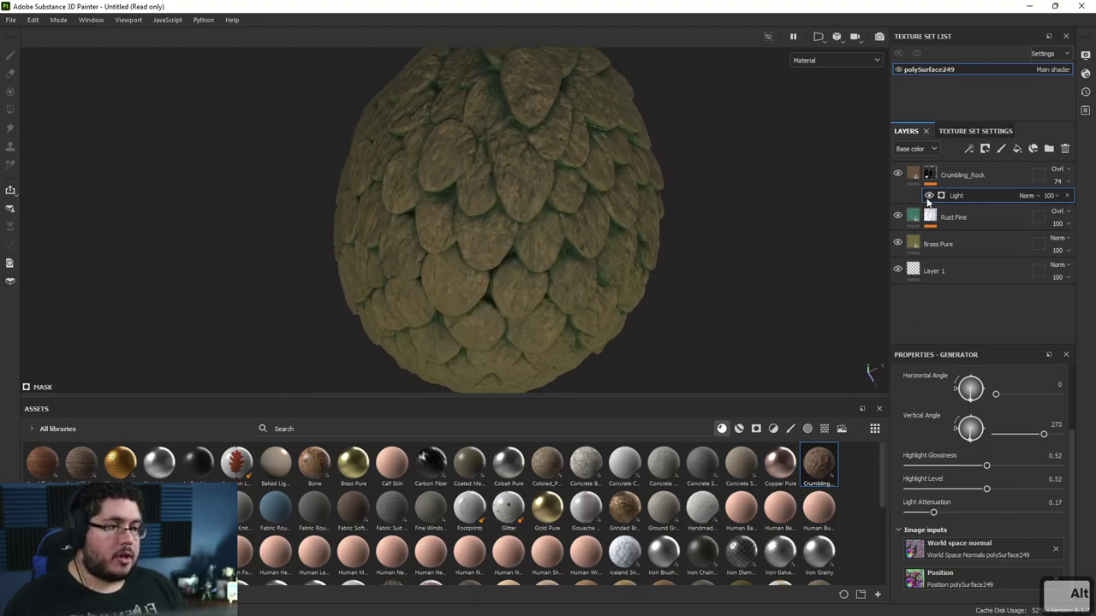
# - Change the Crumbling_Rock fill's projection to Tri-planar projection and inspect the scales around the egg
pyautogui.click(914, 174)
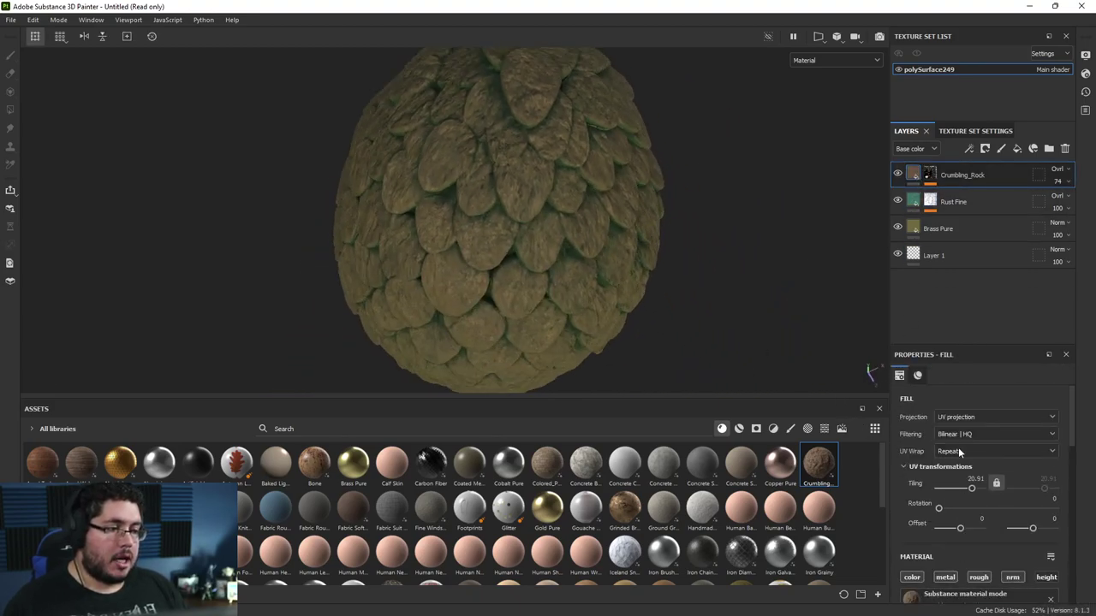
pyautogui.click(968, 418)
pyautogui.click(967, 445)
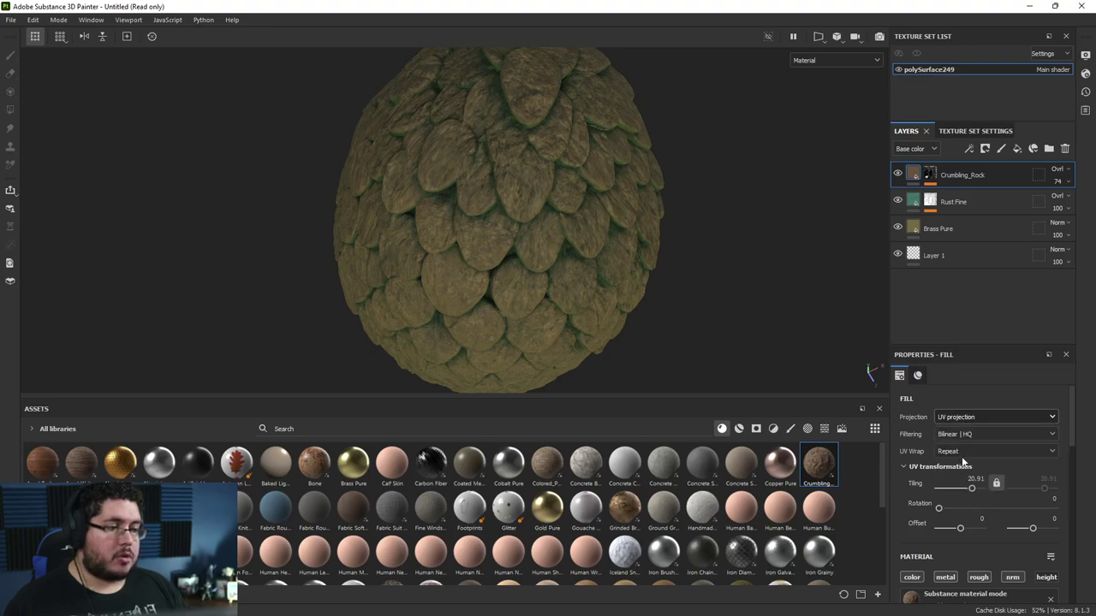
pyautogui.moveTo(686, 251)
pyautogui.keyDown('alt'); pyautogui.mouseDown(button='right')
pyautogui.moveTo(692, 232)
pyautogui.moveTo(727, 317)
pyautogui.moveTo(725, 360)
pyautogui.moveTo(690, 240)
pyautogui.mouseUp(button='right'); pyautogui.keyUp('alt')
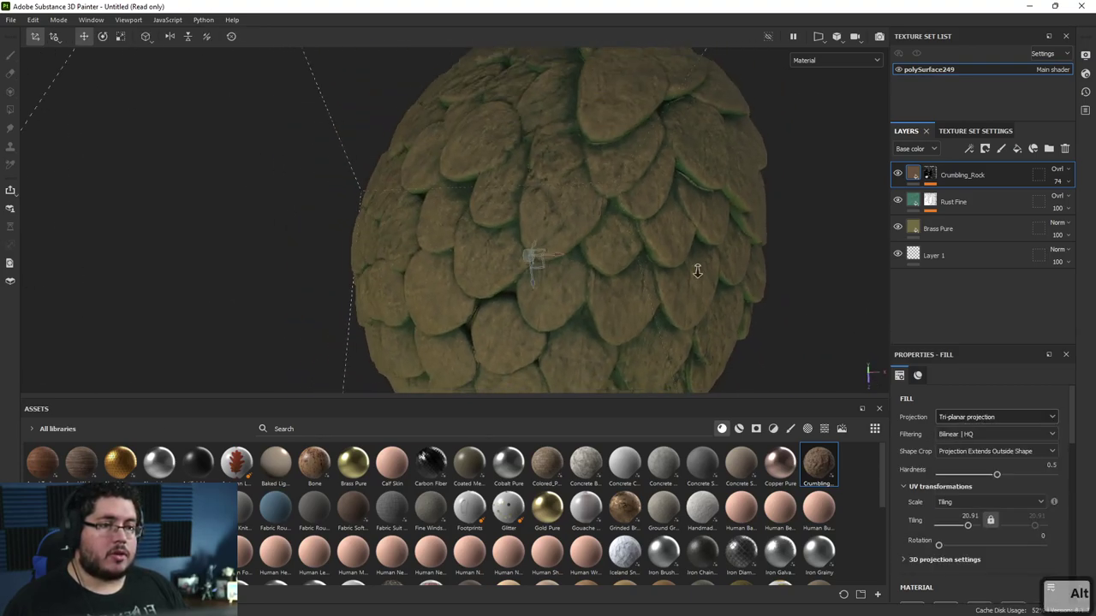
pyautogui.keyDown('alt'); pyautogui.moveTo(690, 240); pyautogui.dragTo(725, 234); pyautogui.keyUp('alt')
pyautogui.keyDown('alt'); pyautogui.moveTo(737, 248); pyautogui.dragTo(775, 279, button='right'); pyautogui.keyUp('alt')
pyautogui.moveTo(775, 279)
pyautogui.keyDown('alt'); pyautogui.mouseDown()
pyautogui.moveTo(745, 321)
pyautogui.moveTo(431, 180)
pyautogui.mouseUp(); pyautogui.keyUp('alt')
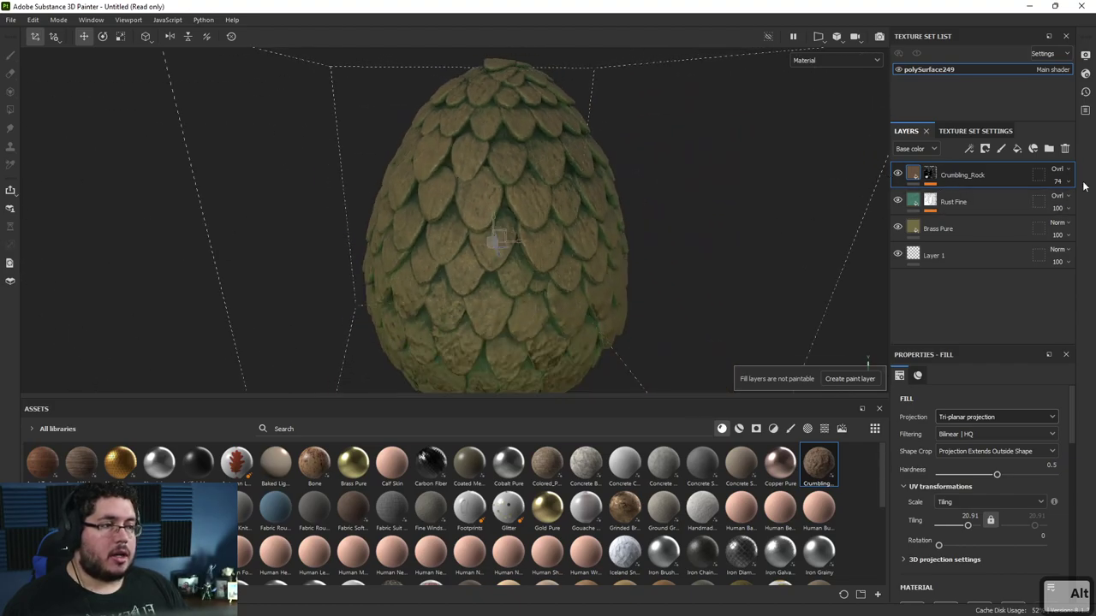
# - Set the Crumbling_Rock layer's opacity to 86 and check the lower part of the egg
pyautogui.click(1058, 183)
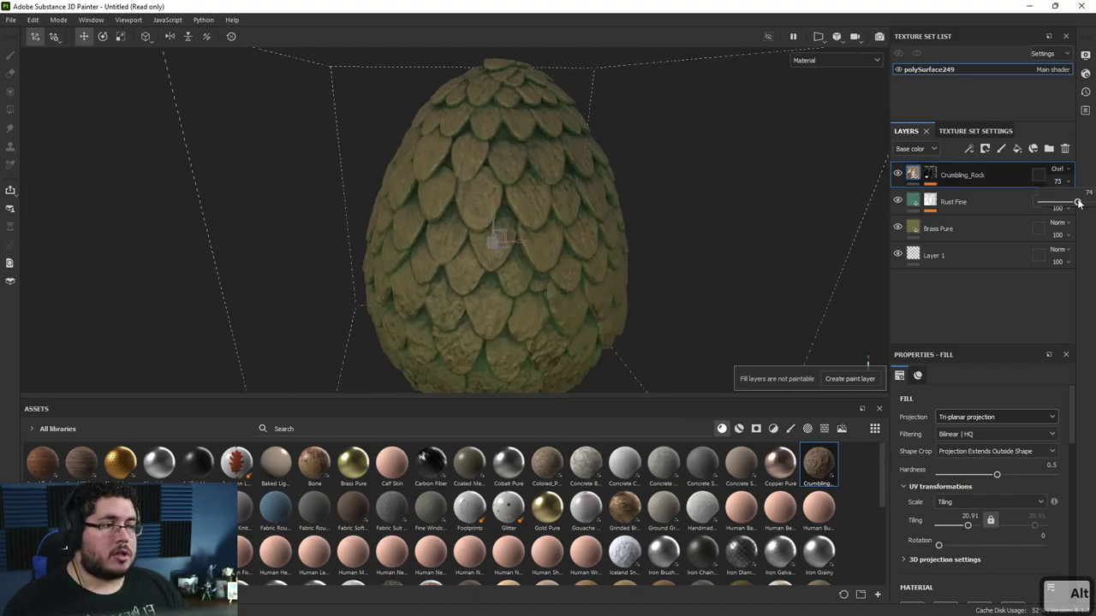
pyautogui.moveTo(1077, 202); pyautogui.dragTo(1083, 206)
pyautogui.moveTo(681, 214)
pyautogui.keyDown('alt'); pyautogui.mouseDown()
pyautogui.moveTo(697, 199)
pyautogui.moveTo(656, 256)
pyautogui.moveTo(725, 237)
pyautogui.moveTo(633, 213)
pyautogui.moveTo(793, 252)
pyautogui.mouseUp(); pyautogui.keyUp('alt')
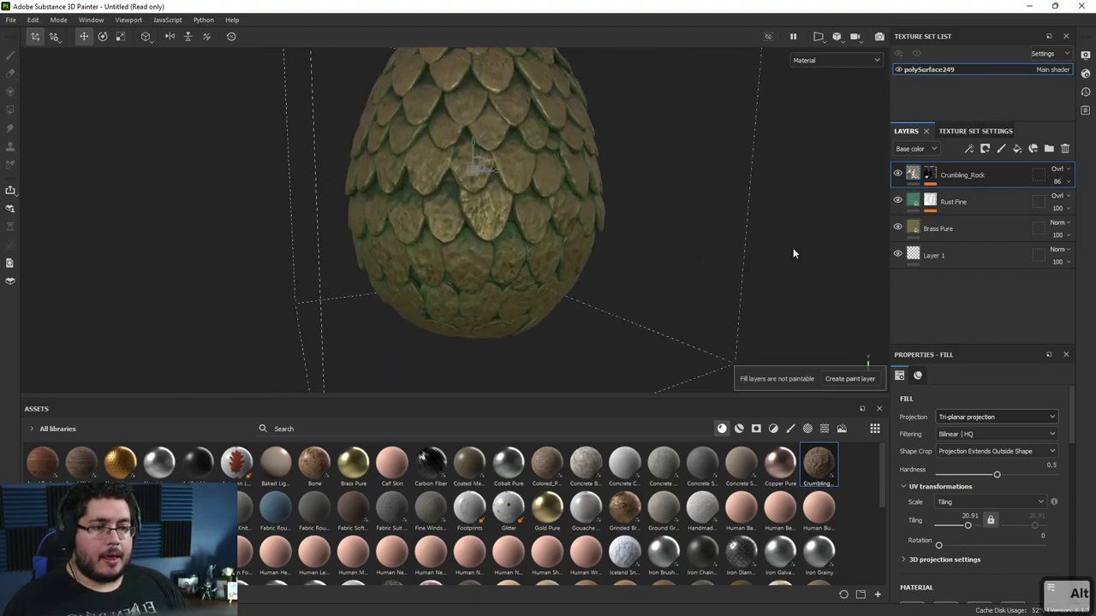
pyautogui.keyDown('alt'); pyautogui.moveTo(492, 276); pyautogui.dragTo(502, 325); pyautogui.keyUp('alt')
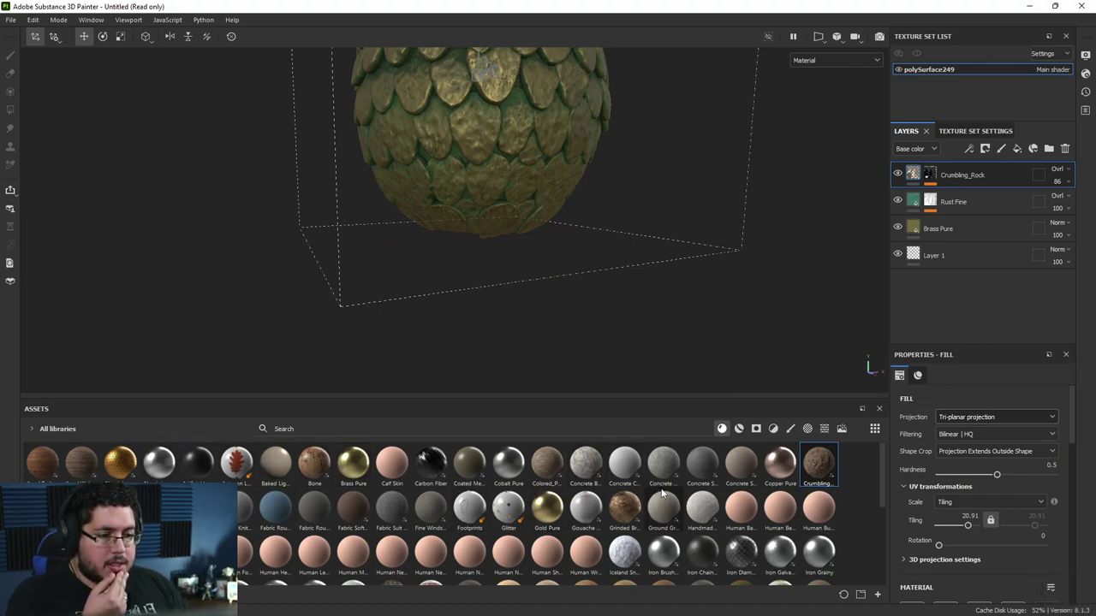
# - Add the Mossy Rock Bank material as the uppermost layer and set its fill to Tri-planar projection
pyautogui.scroll(-5, 629, 561)
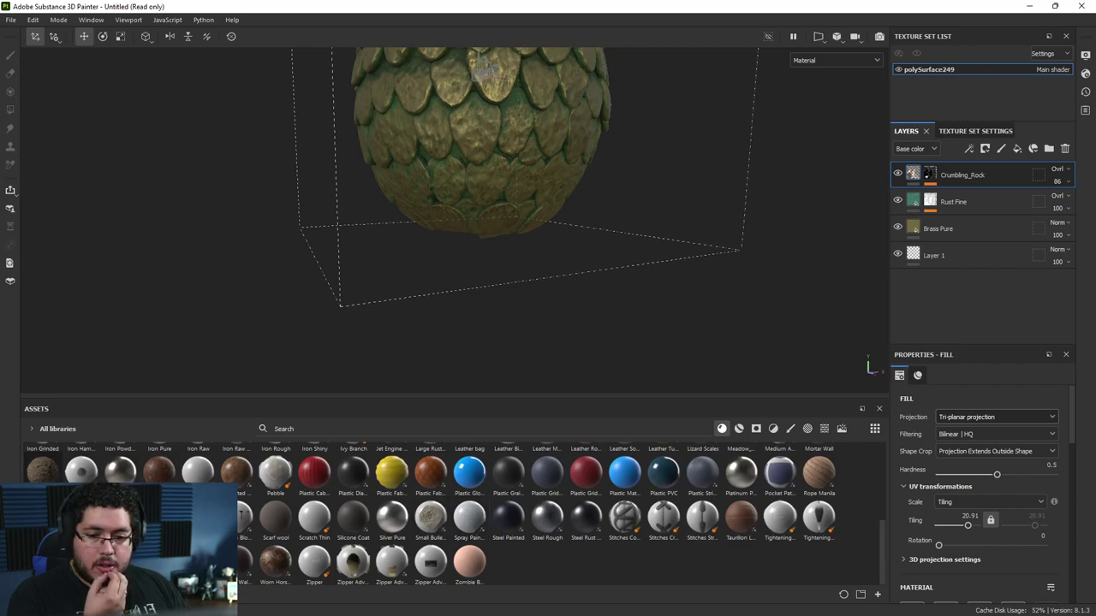
pyautogui.moveTo(34, 482)
pyautogui.moveTo(35, 482); pyautogui.dragTo(946, 174)
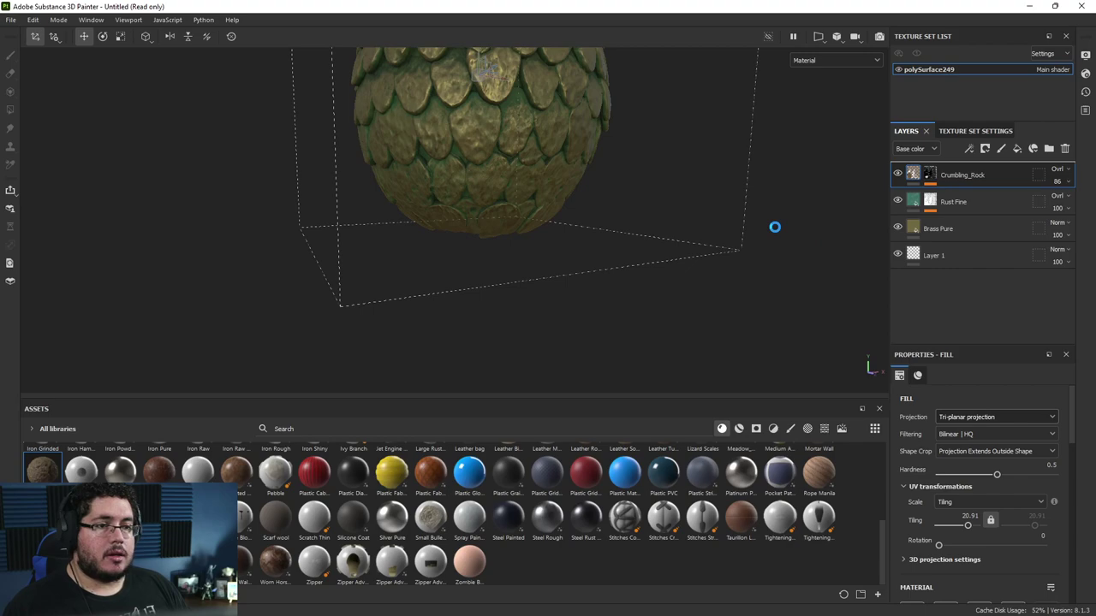
pyautogui.keyDown('alt'); pyautogui.moveTo(644, 216); pyautogui.dragTo(642, 288); pyautogui.keyUp('alt')
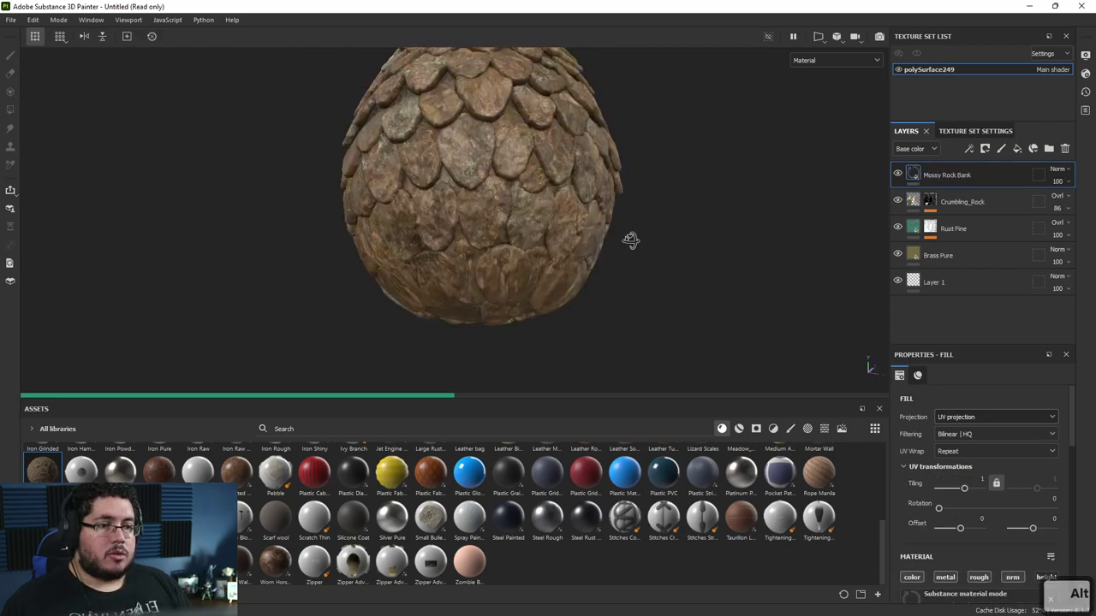
pyautogui.click(963, 417)
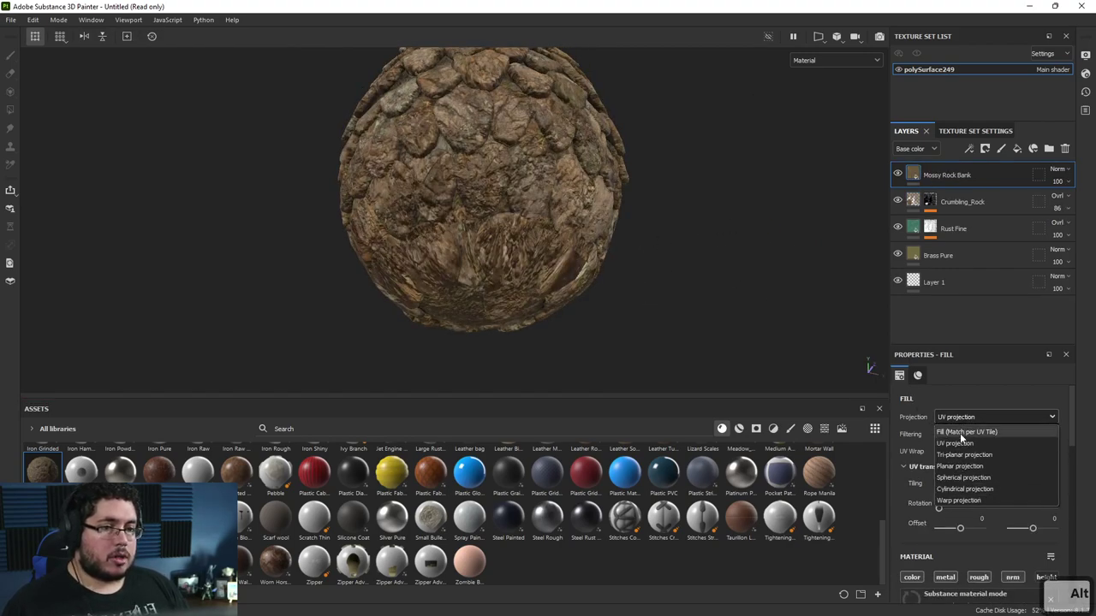
pyautogui.click(964, 454)
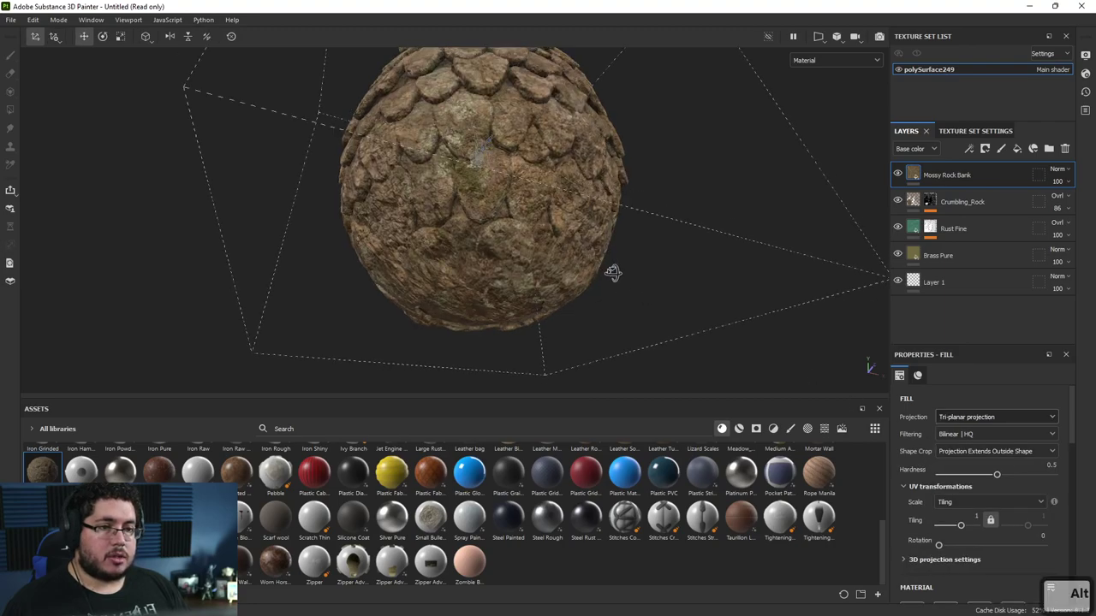
pyautogui.keyDown('alt'); pyautogui.moveTo(613, 272); pyautogui.dragTo(501, 238); pyautogui.keyUp('alt')
# - Give the Mossy Rock Bank layer a black mask, apply the Ground Dirt smart mask to it and inspect the egg's base
pyautogui.rightClick(925, 176)
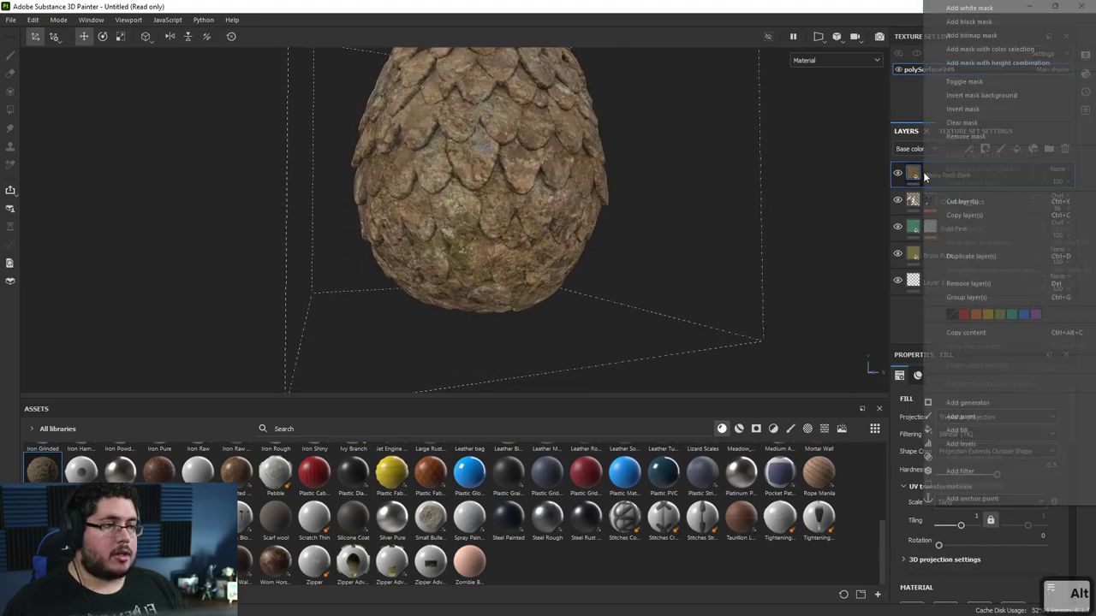
pyautogui.click(976, 27)
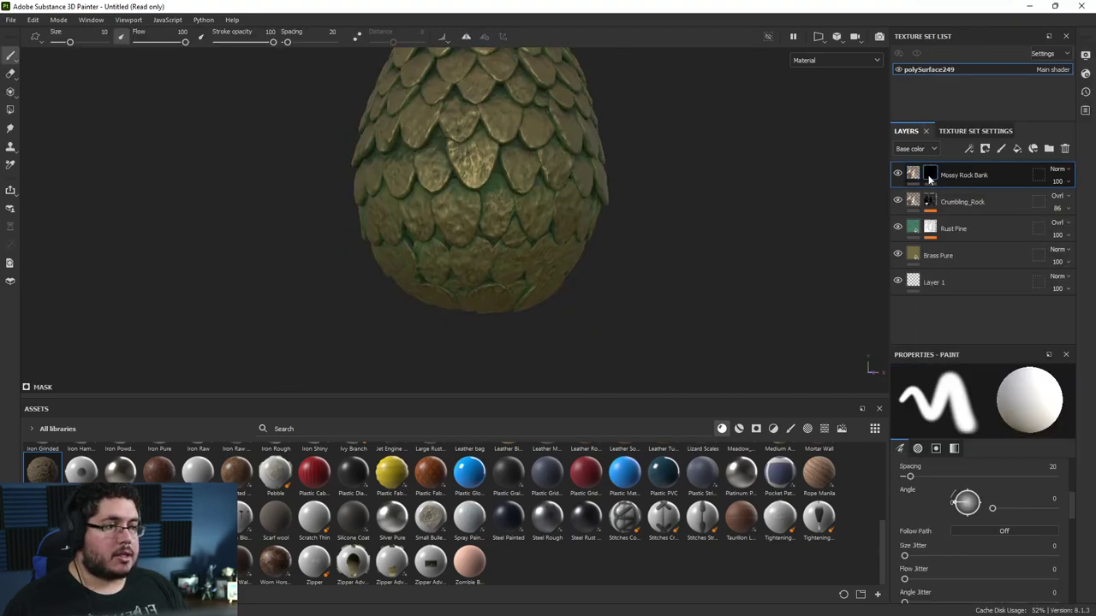
pyautogui.click(930, 175)
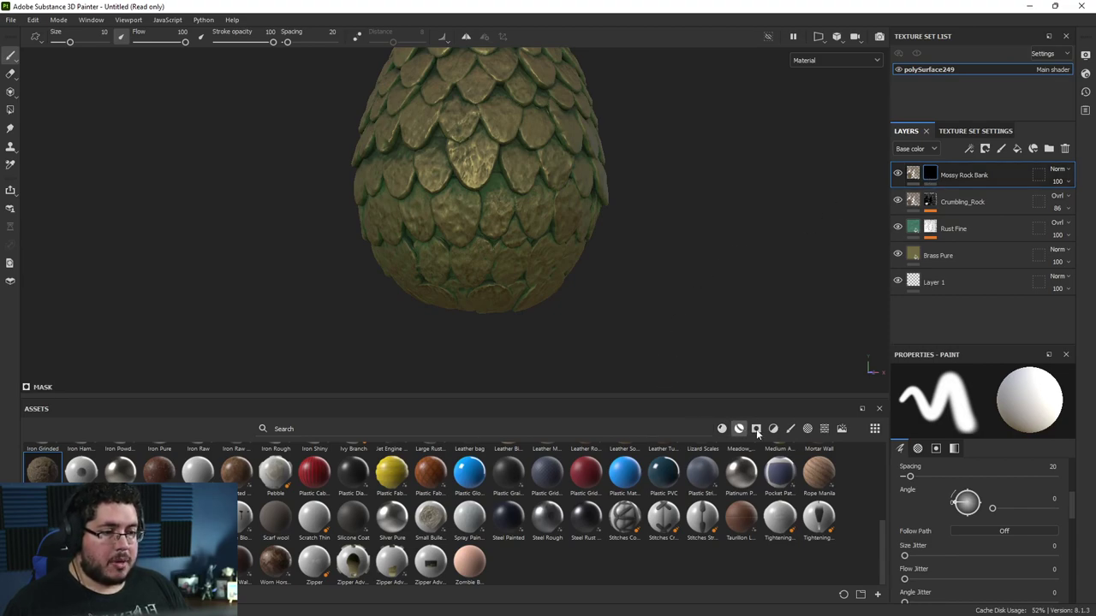
pyautogui.click(756, 429)
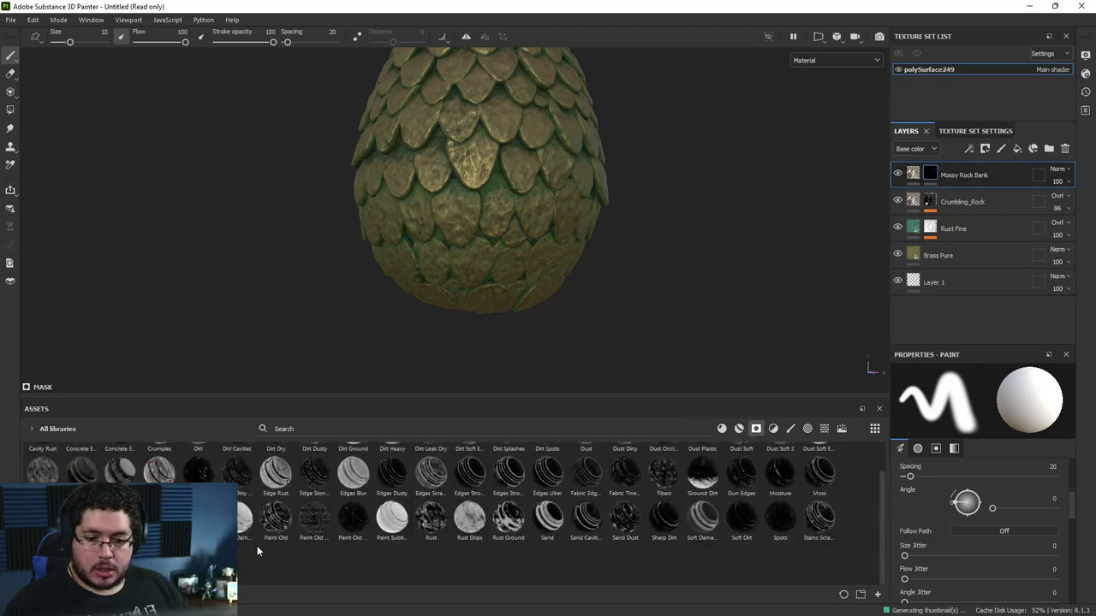
pyautogui.scroll(1, 257, 550)
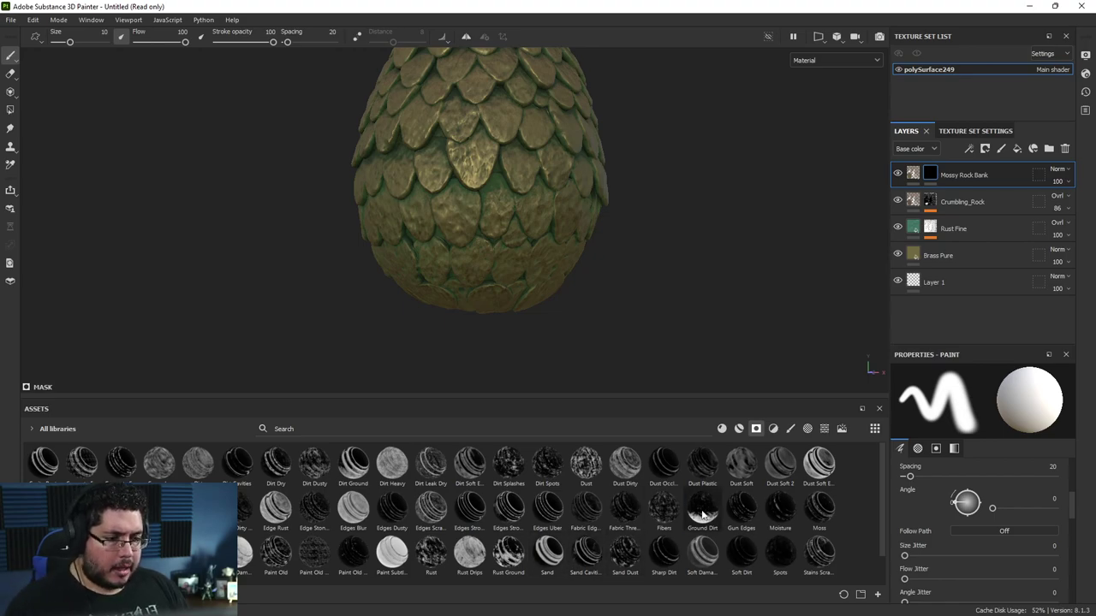
pyautogui.moveTo(702, 514); pyautogui.dragTo(932, 176)
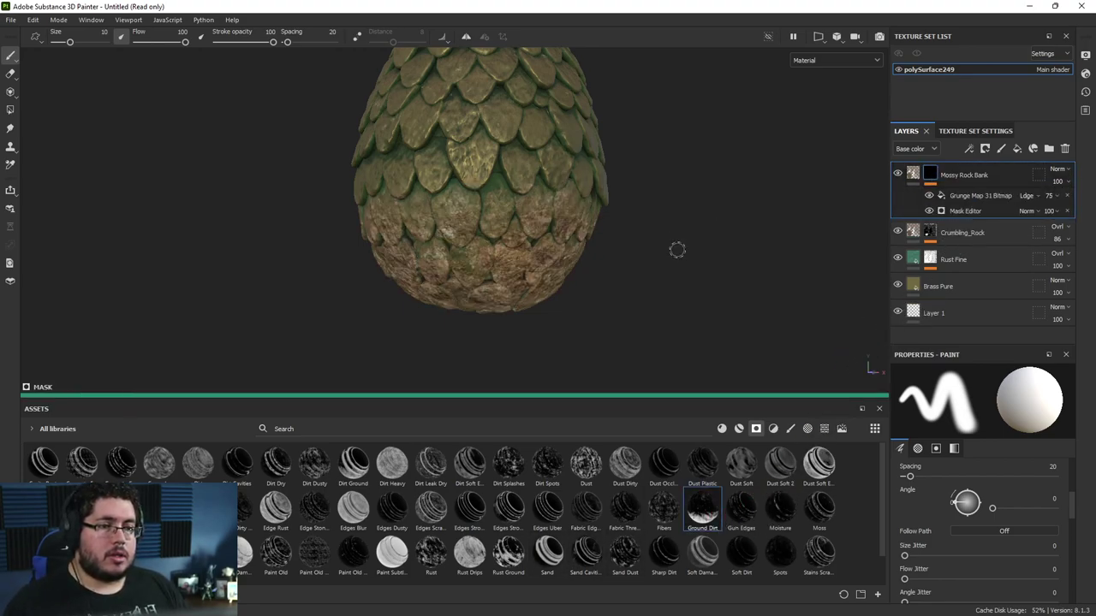
pyautogui.keyDown('alt'); pyautogui.moveTo(668, 276); pyautogui.dragTo(522, 254, button='right'); pyautogui.keyUp('alt')
pyautogui.keyDown('alt'); pyautogui.moveTo(521, 254); pyautogui.dragTo(529, 218); pyautogui.keyUp('alt')
pyautogui.keyDown('alt'); pyautogui.moveTo(529, 218); pyautogui.dragTo(492, 236, button='middle'); pyautogui.keyUp('alt')
pyautogui.keyDown('alt'); pyautogui.moveTo(492, 237); pyautogui.dragTo(628, 315, button='right'); pyautogui.keyUp('alt')
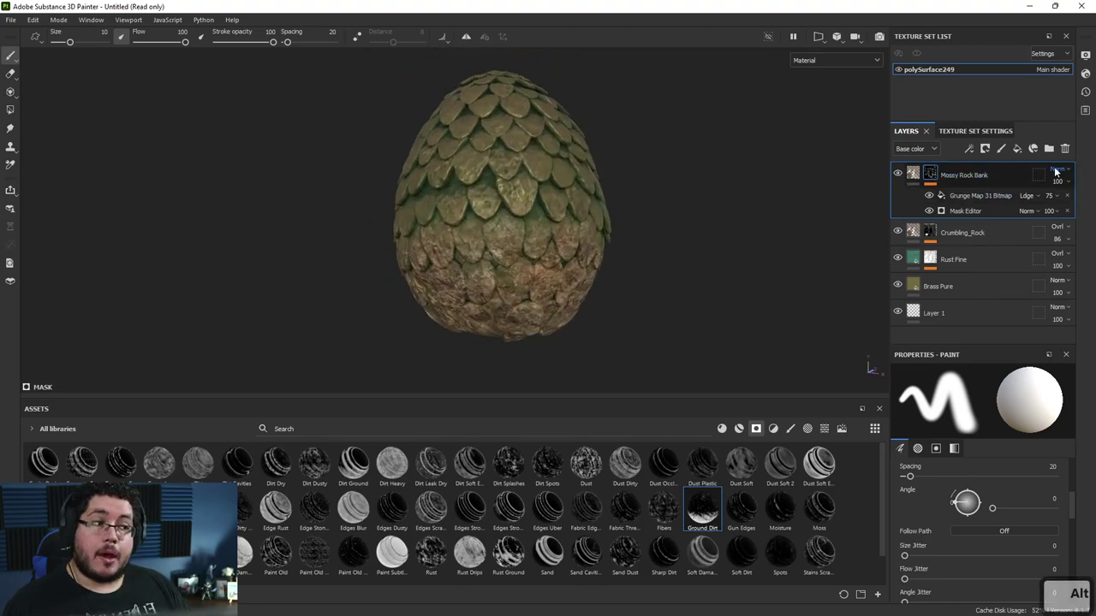
# - Set the Mossy Rock Bank layer's blending mode to Linear Dodge and its opacity to 26
pyautogui.click(1058, 170)
pyautogui.click(1042, 275)
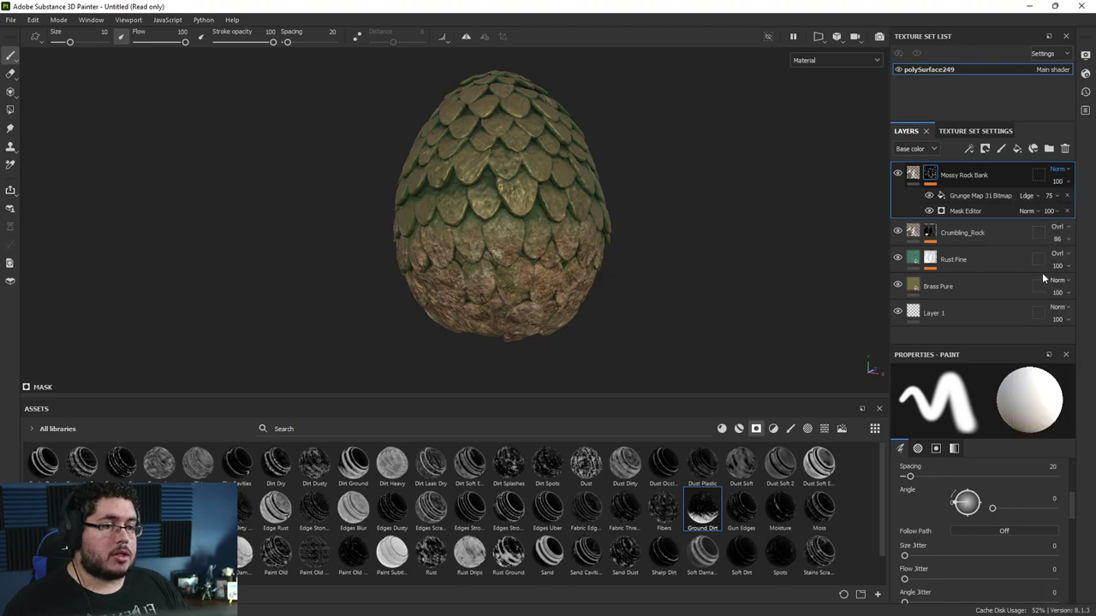
pyautogui.keyDown('alt'); pyautogui.moveTo(849, 263); pyautogui.dragTo(633, 254); pyautogui.keyUp('alt')
pyautogui.keyDown('alt'); pyautogui.moveTo(633, 255); pyautogui.dragTo(628, 203, button='right'); pyautogui.keyUp('alt')
pyautogui.keyDown('alt'); pyautogui.moveTo(628, 203); pyautogui.dragTo(624, 243, button='middle'); pyautogui.keyUp('alt')
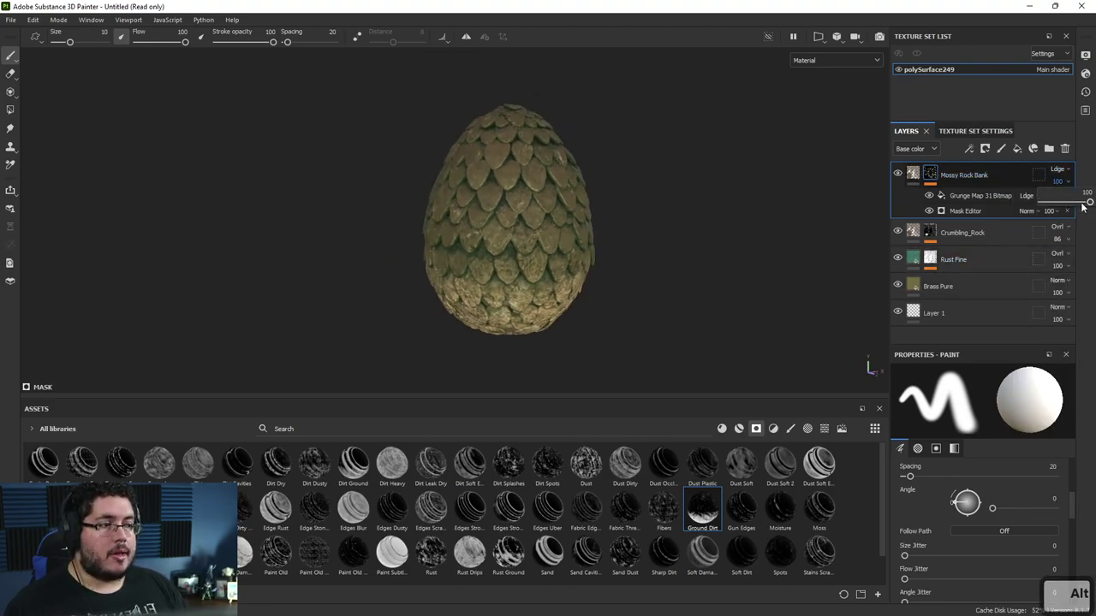
pyautogui.moveTo(1082, 206); pyautogui.dragTo(1055, 205)
pyautogui.keyDown('alt'); pyautogui.moveTo(818, 299); pyautogui.dragTo(784, 304); pyautogui.keyUp('alt')
pyautogui.keyDown('alt'); pyautogui.moveTo(783, 304); pyautogui.dragTo(785, 364, button='right'); pyautogui.keyUp('alt')
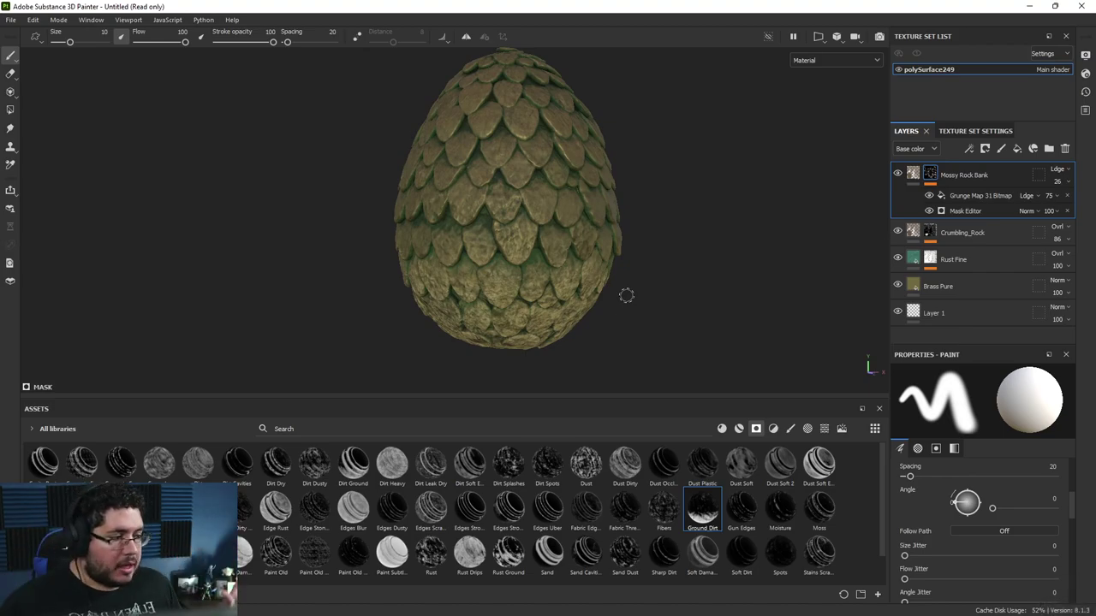
# - Examine the layered scale texture around the whole egg, from the mossy base to the tip, near and far
pyautogui.keyDown('alt'); pyautogui.moveTo(592, 310); pyautogui.dragTo(591, 257); pyautogui.keyUp('alt')
pyautogui.keyDown('alt'); pyautogui.moveTo(591, 257); pyautogui.dragTo(651, 305, button='right'); pyautogui.keyUp('alt')
pyautogui.keyDown('alt'); pyautogui.moveTo(651, 306); pyautogui.dragTo(610, 316); pyautogui.keyUp('alt')
pyautogui.keyDown('alt'); pyautogui.moveTo(611, 316); pyautogui.dragTo(572, 291, button='right'); pyautogui.keyUp('alt')
pyautogui.keyDown('alt'); pyautogui.moveTo(571, 292); pyautogui.dragTo(555, 250); pyautogui.keyUp('alt')
pyautogui.keyDown('alt'); pyautogui.moveTo(554, 250); pyautogui.dragTo(557, 288, button='middle'); pyautogui.keyUp('alt')
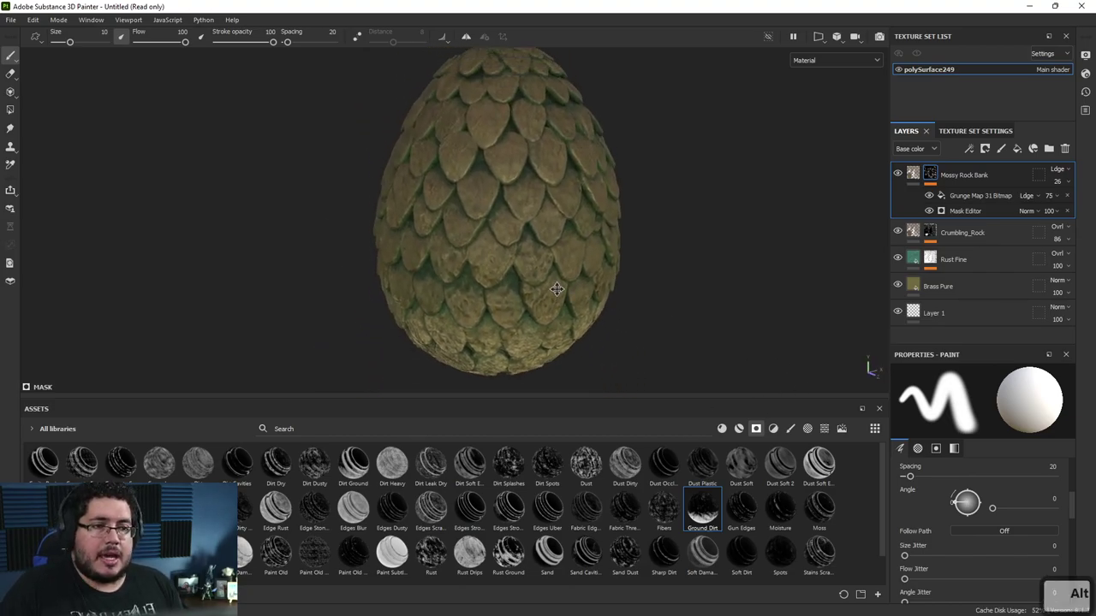
pyautogui.keyDown('alt'); pyautogui.moveTo(557, 289); pyautogui.dragTo(519, 262, button='right'); pyautogui.keyUp('alt')
pyautogui.keyDown('alt'); pyautogui.moveTo(519, 262); pyautogui.dragTo(563, 260); pyautogui.keyUp('alt')
pyautogui.keyDown('alt'); pyautogui.moveTo(563, 260); pyautogui.dragTo(568, 303, button='middle'); pyautogui.keyUp('alt')
pyautogui.keyDown('alt'); pyautogui.moveTo(567, 303); pyautogui.dragTo(668, 288, button='right'); pyautogui.keyUp('alt')
pyautogui.keyDown('alt'); pyautogui.moveTo(669, 287); pyautogui.dragTo(628, 267); pyautogui.keyUp('alt')
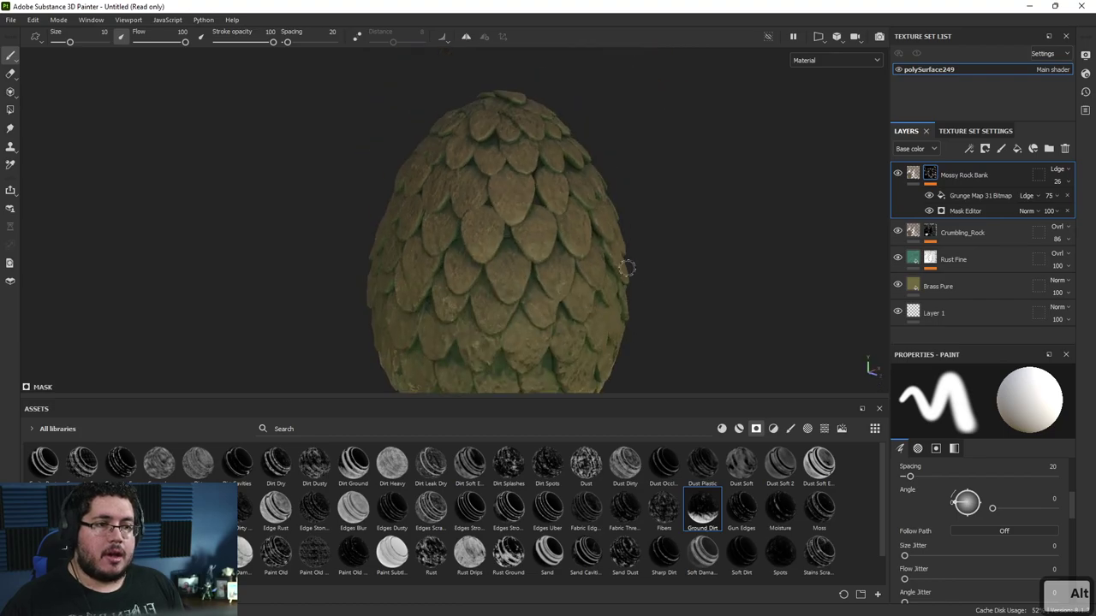
pyautogui.keyDown('alt'); pyautogui.moveTo(629, 267); pyautogui.dragTo(580, 319, button='right'); pyautogui.keyUp('alt')
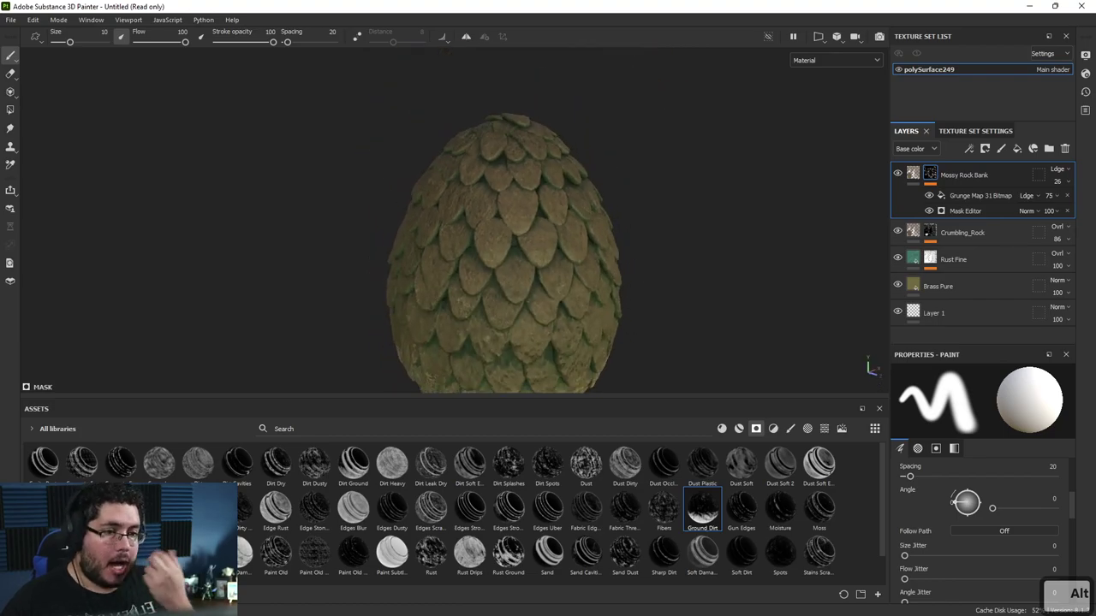
pyautogui.keyDown('alt'); pyautogui.moveTo(534, 200); pyautogui.dragTo(512, 143, button='right'); pyautogui.keyUp('alt')
pyautogui.keyDown('alt'); pyautogui.moveTo(511, 142); pyautogui.dragTo(572, 234); pyautogui.keyUp('alt')
pyautogui.keyDown('alt'); pyautogui.moveTo(572, 233); pyautogui.dragTo(556, 191, button='middle'); pyautogui.keyUp('alt')
pyautogui.keyDown('alt'); pyautogui.moveTo(557, 191); pyautogui.dragTo(591, 193, button='right'); pyautogui.keyUp('alt')
pyautogui.keyDown('alt'); pyautogui.moveTo(591, 194); pyautogui.dragTo(432, 232); pyautogui.keyUp('alt')
pyautogui.keyDown('alt'); pyautogui.moveTo(432, 232); pyautogui.dragTo(440, 196, button='right'); pyautogui.keyUp('alt')
pyautogui.keyDown('alt'); pyautogui.moveTo(440, 196); pyautogui.dragTo(639, 267); pyautogui.keyUp('alt')
# - Switch to the browser and look through the dragon egg image results for reference
pyautogui.hotkey('alt', 'Tab')
pyautogui.hotkey('alt', 'Tab')
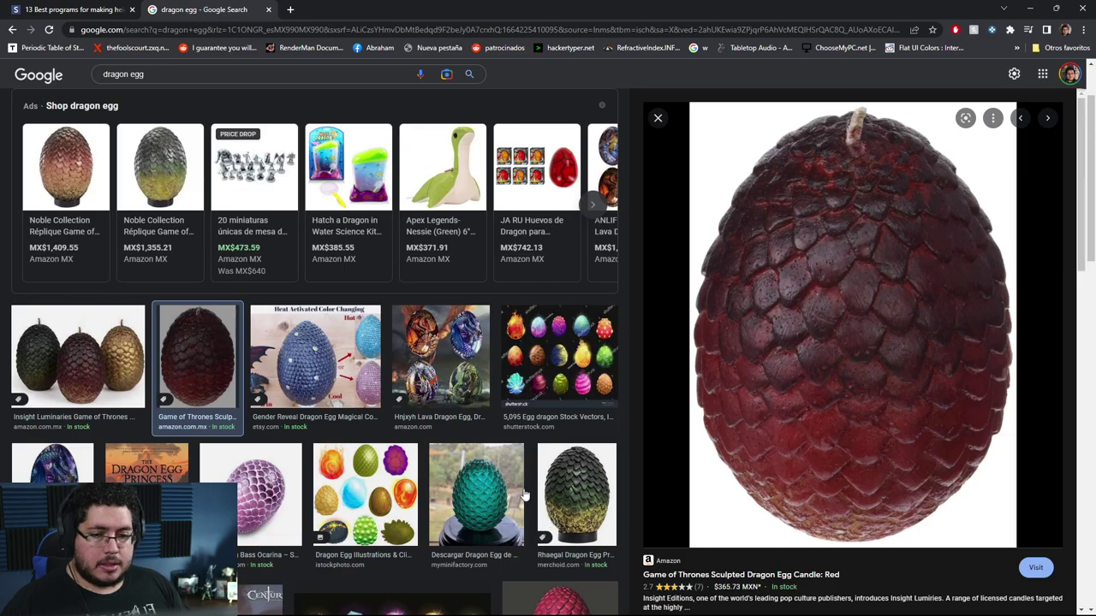
pyautogui.scroll(-5, 524, 495)
# - Return to Substance 3D Painter and add a Brass Pure material layer with a black mask between Crumbling_Rock and Rust Fine
pyautogui.hotkey('alt', 'Tab')
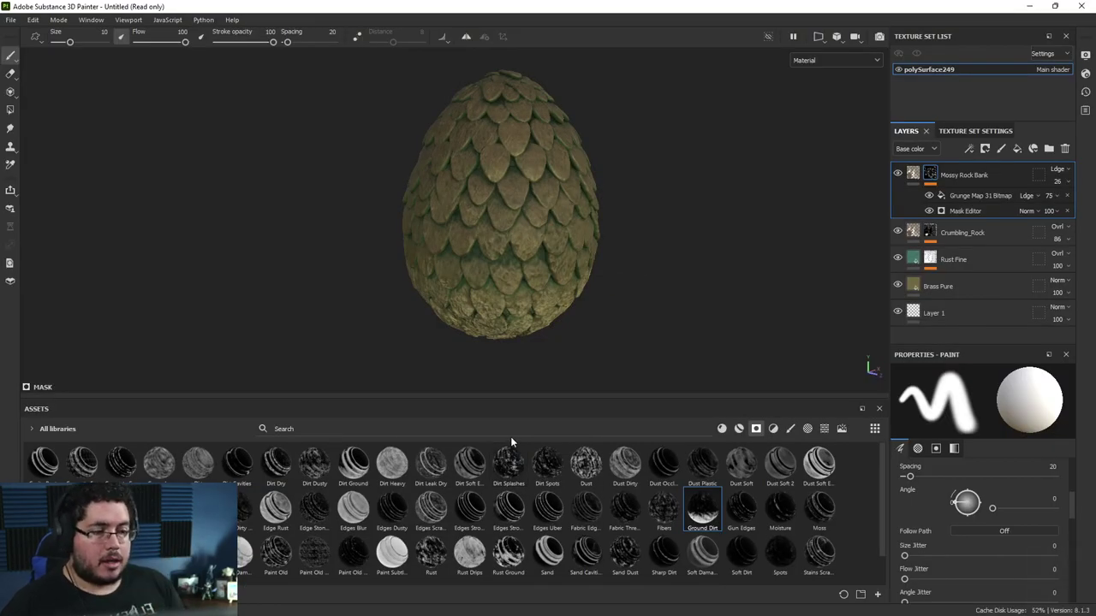
pyautogui.click(722, 429)
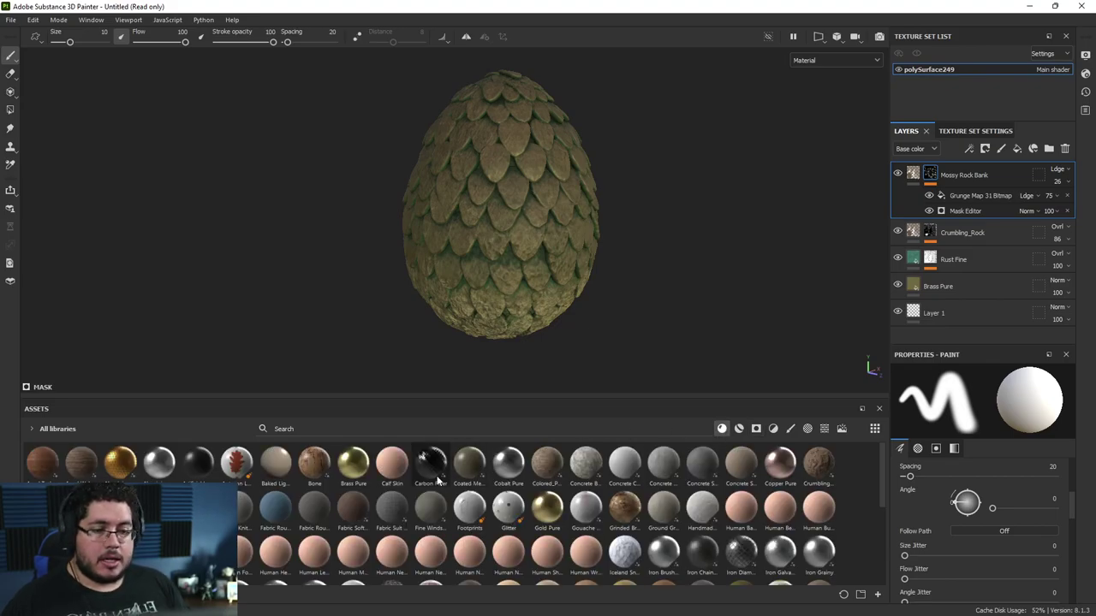
pyautogui.moveTo(353, 463); pyautogui.dragTo(928, 250)
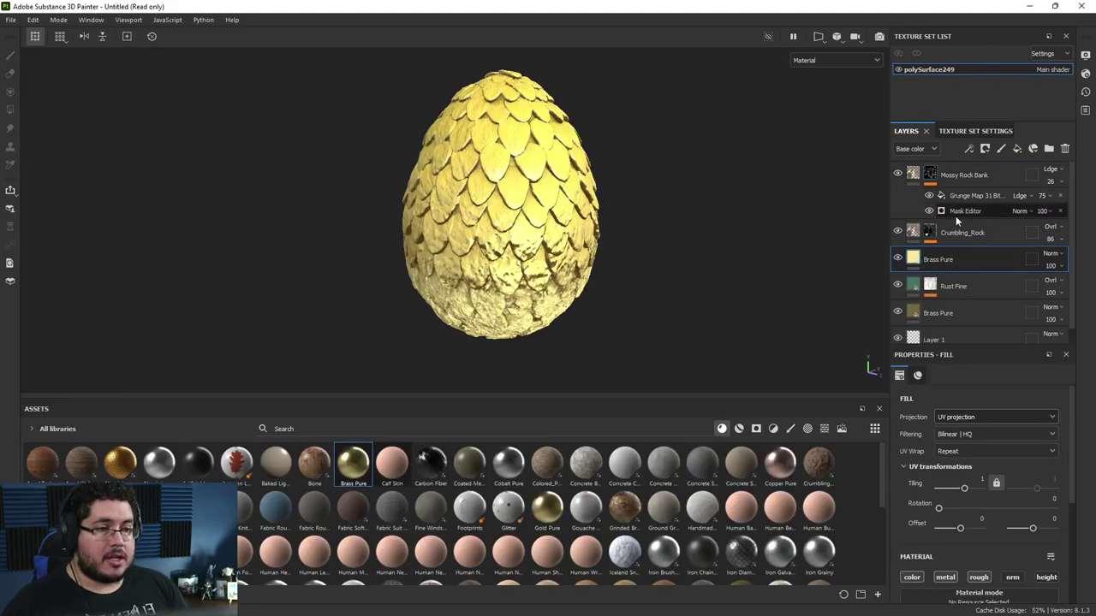
pyautogui.moveTo(796, 241)
pyautogui.keyDown('alt'); pyautogui.mouseDown()
pyautogui.moveTo(785, 257)
pyautogui.moveTo(786, 245)
pyautogui.mouseUp(); pyautogui.keyUp('alt')
pyautogui.rightClick(941, 261)
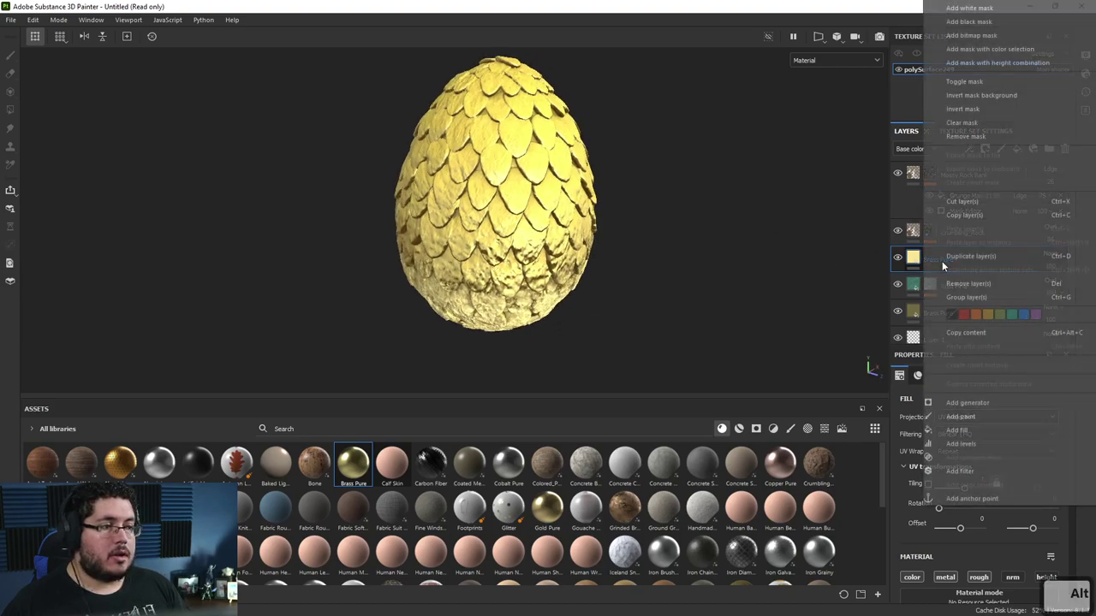
pyautogui.click(972, 22)
# - Add a Metal Edge Wear generator to the mask of the new Brass Pure layer
pyautogui.rightClick(941, 262)
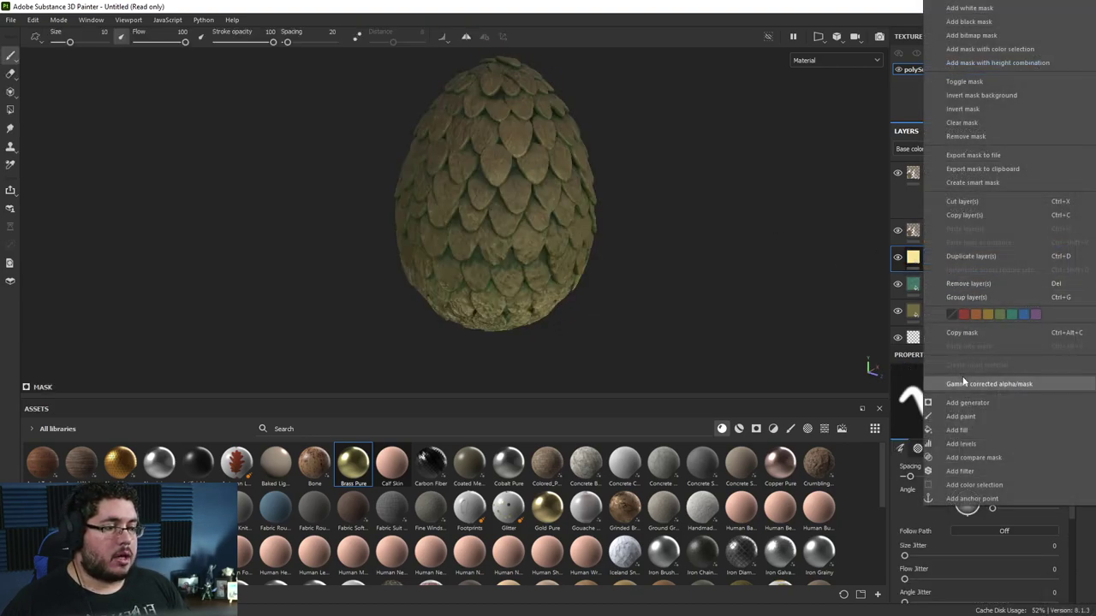
pyautogui.click(971, 402)
pyautogui.click(965, 408)
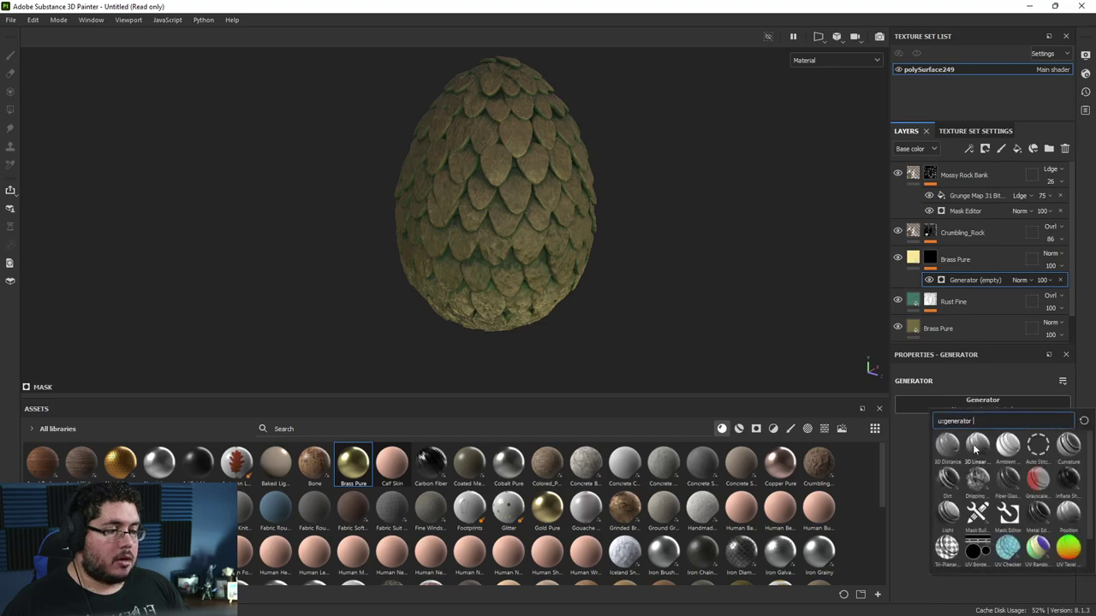
pyautogui.click(1037, 514)
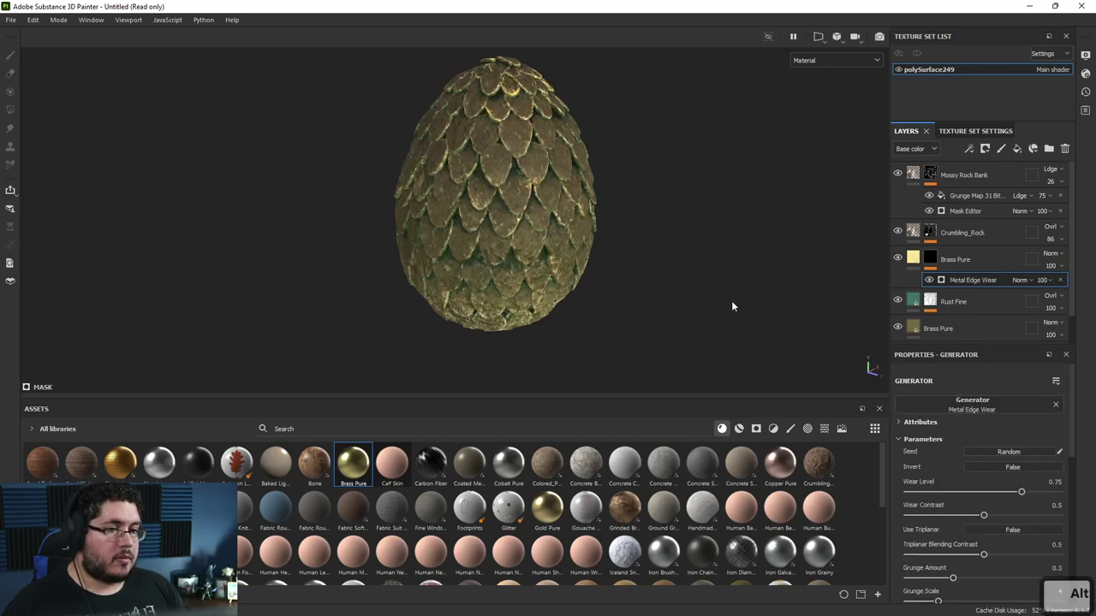
pyautogui.keyDown('alt'); pyautogui.moveTo(731, 300); pyautogui.dragTo(831, 268, button='right'); pyautogui.keyUp('alt')
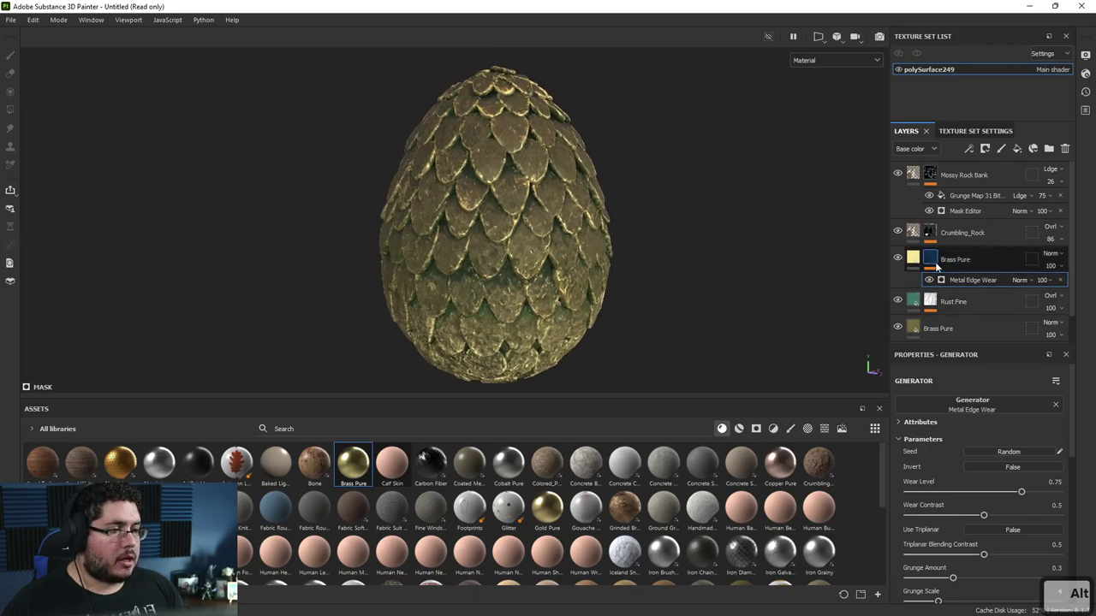
# - Set the upper Brass Pure layer's blending mode to Linear Dodge and its opacity to 25
pyautogui.click(1051, 257)
pyautogui.click(1041, 360)
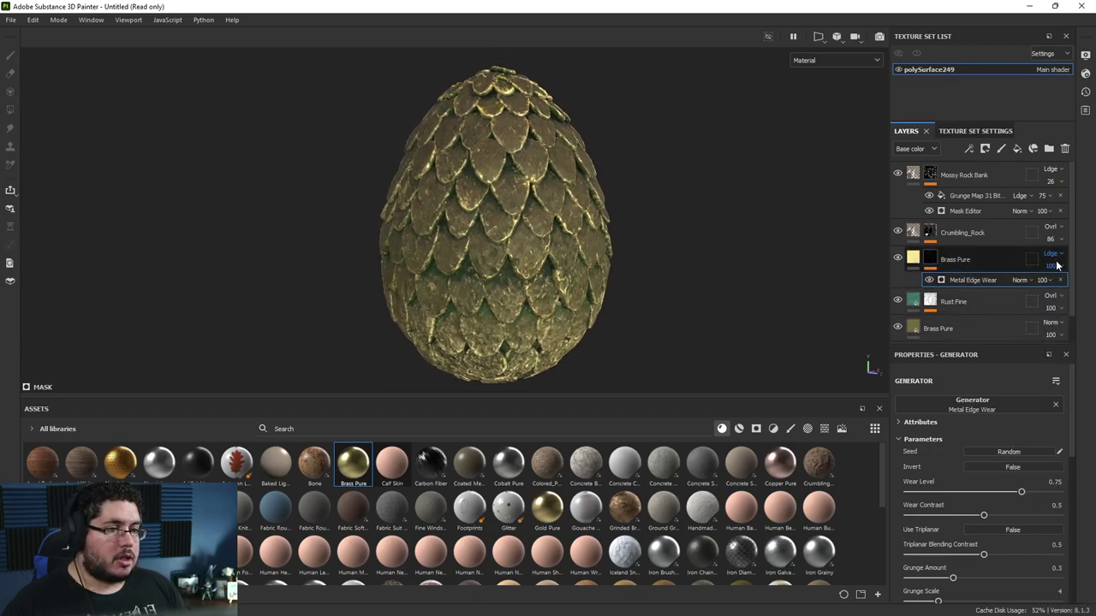
pyautogui.moveTo(1083, 289); pyautogui.dragTo(1059, 295)
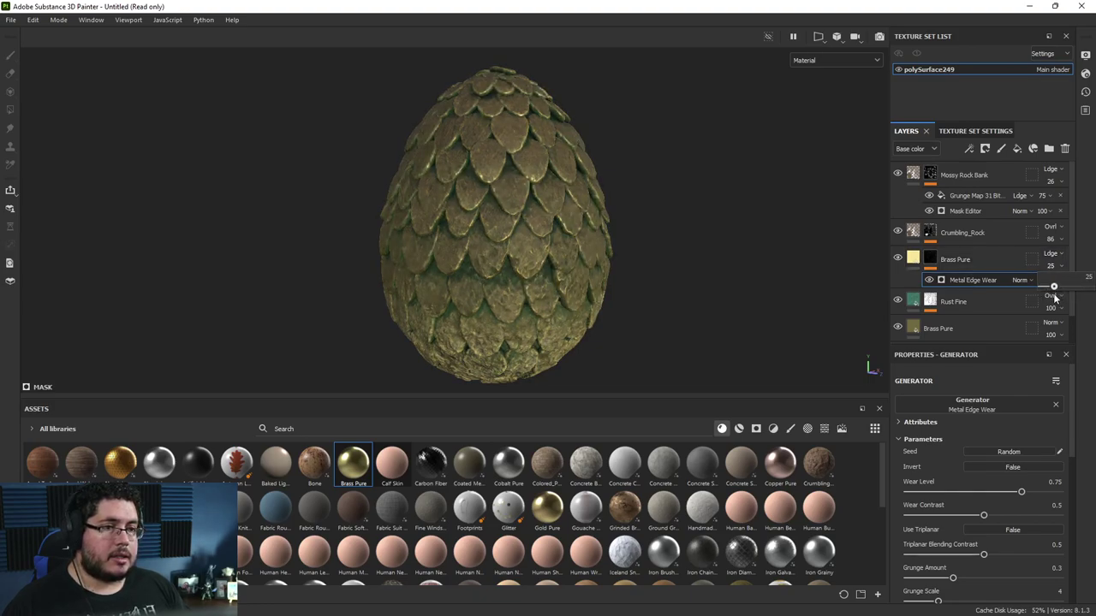
# - Examine the brass edge wear on the scales around the whole egg, from the tip to the underside
pyautogui.keyDown('alt'); pyautogui.moveTo(565, 265); pyautogui.dragTo(610, 317); pyautogui.keyUp('alt')
pyautogui.keyDown('alt'); pyautogui.moveTo(610, 313); pyautogui.dragTo(597, 241, button='middle'); pyautogui.keyUp('alt')
pyautogui.keyDown('alt'); pyautogui.moveTo(597, 241); pyautogui.dragTo(517, 239, button='right'); pyautogui.keyUp('alt')
pyautogui.keyDown('alt'); pyautogui.moveTo(517, 239); pyautogui.dragTo(601, 240); pyautogui.keyUp('alt')
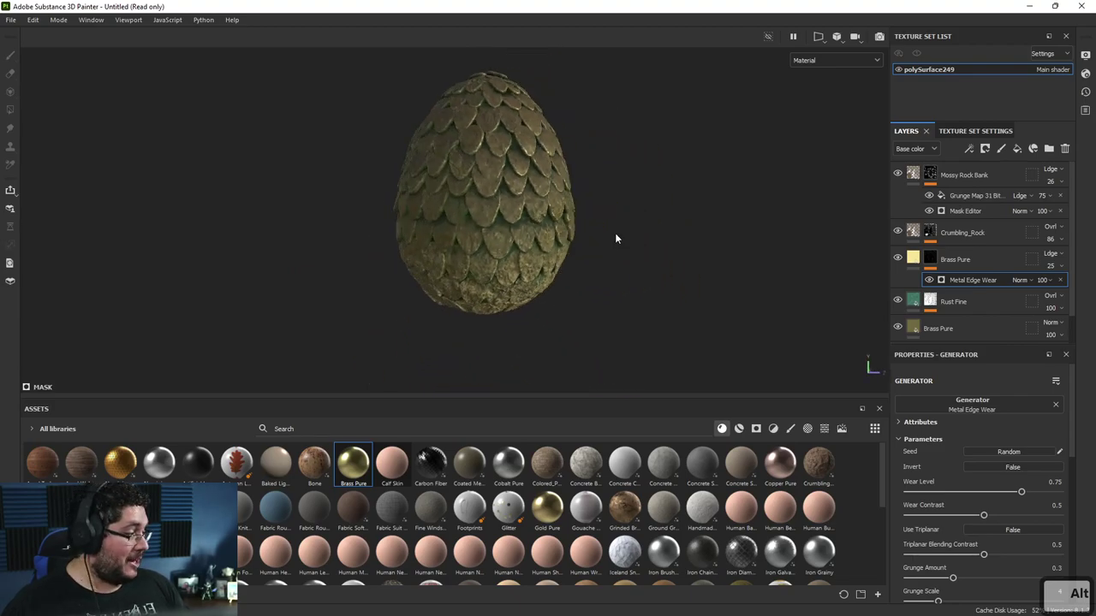
pyautogui.keyDown('alt'); pyautogui.moveTo(614, 237); pyautogui.dragTo(523, 314, button='right'); pyautogui.keyUp('alt')
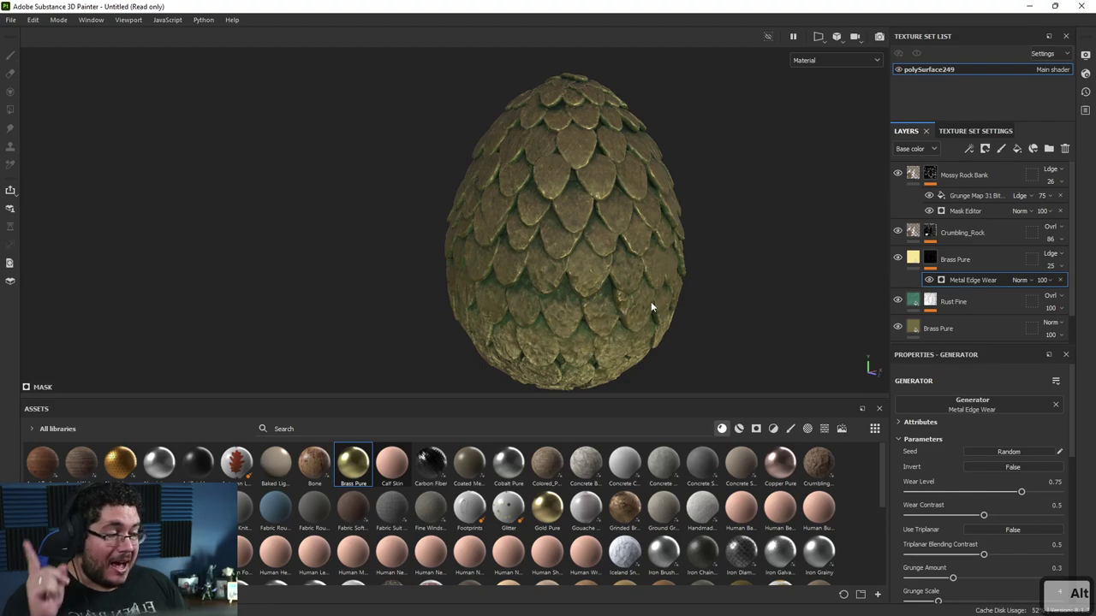
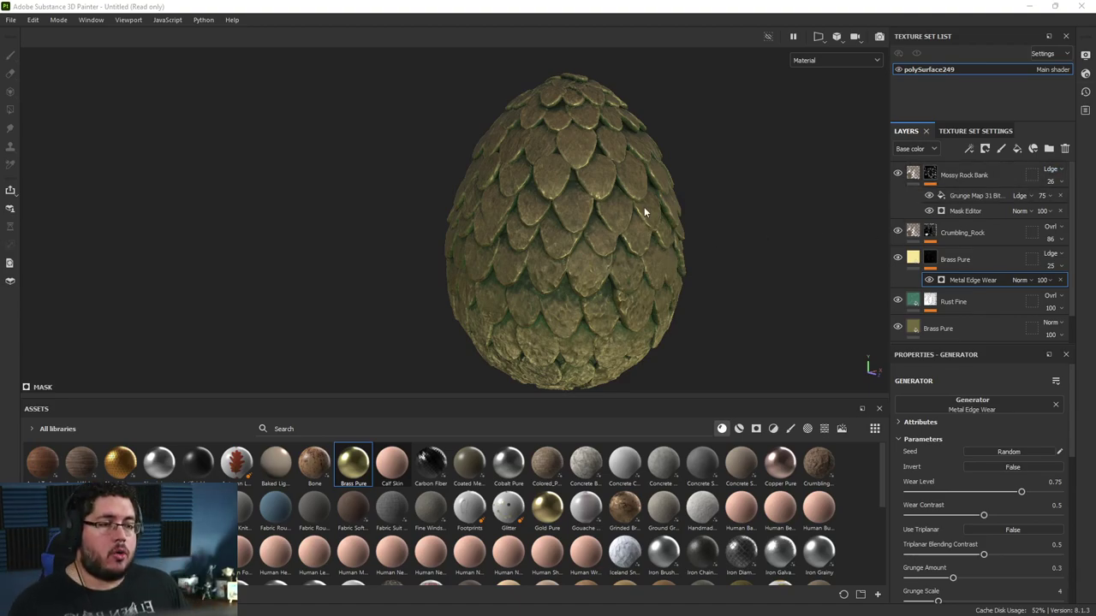
pyautogui.keyDown('alt'); pyautogui.moveTo(644, 208); pyautogui.dragTo(454, 241); pyautogui.keyUp('alt')
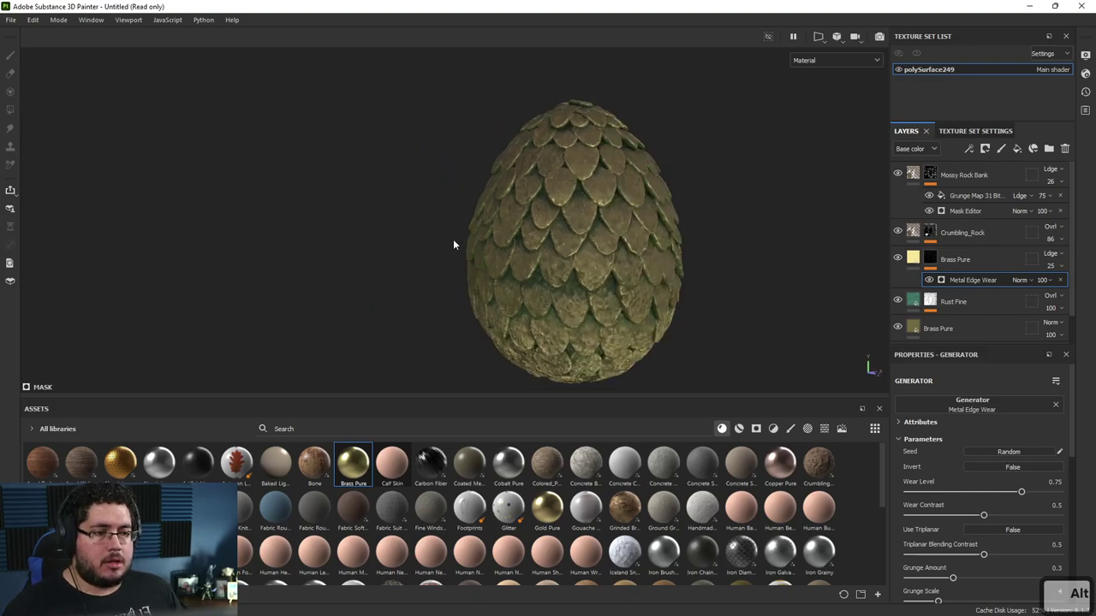
pyautogui.keyDown('alt'); pyautogui.moveTo(453, 240); pyautogui.dragTo(635, 317, button='right'); pyautogui.keyUp('alt')
pyautogui.keyDown('alt'); pyautogui.moveTo(635, 317); pyautogui.dragTo(516, 309, button='middle'); pyautogui.keyUp('alt')
pyautogui.keyDown('alt'); pyautogui.moveTo(516, 309); pyautogui.dragTo(593, 343, button='right'); pyautogui.keyUp('alt')
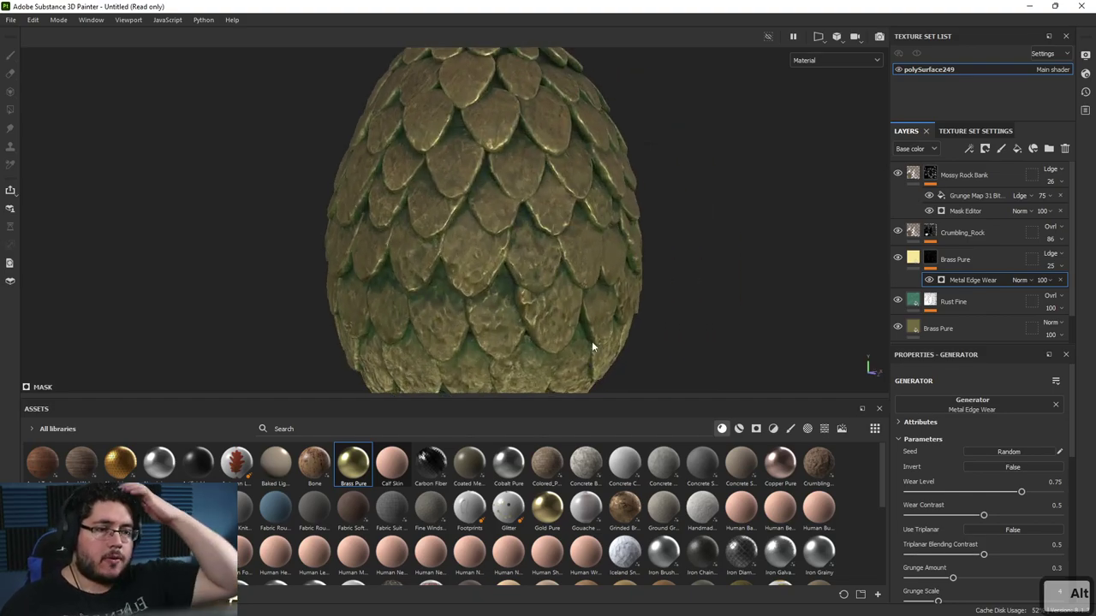
pyautogui.keyDown('alt'); pyautogui.moveTo(592, 341); pyautogui.dragTo(617, 262); pyautogui.keyUp('alt')
pyautogui.keyDown('alt'); pyautogui.moveTo(617, 268); pyautogui.dragTo(548, 308, button='right'); pyautogui.keyUp('alt')
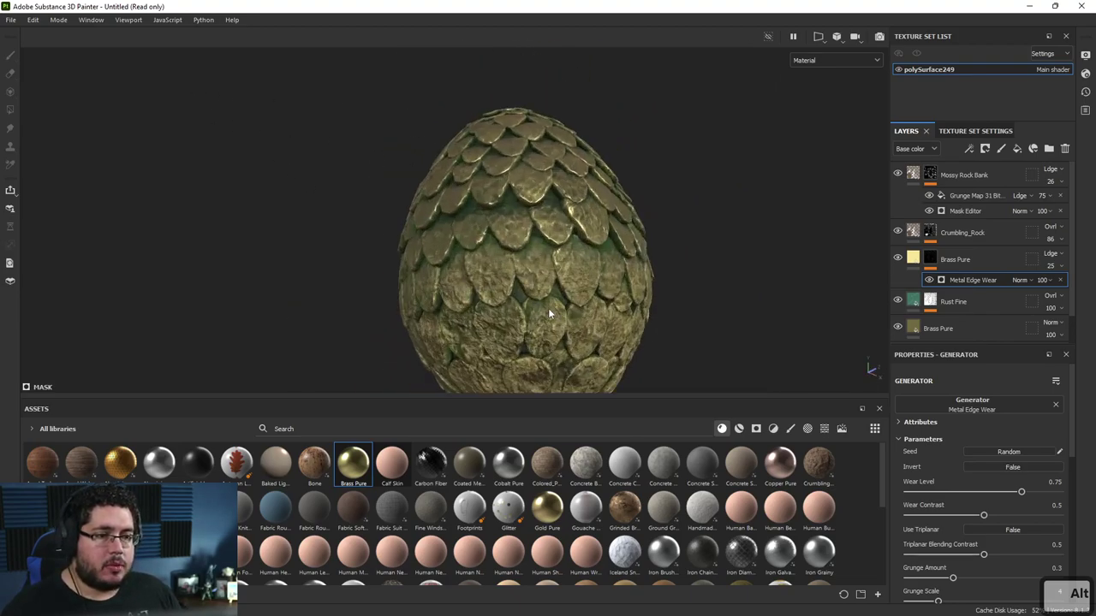
pyautogui.keyDown('alt'); pyautogui.moveTo(548, 308); pyautogui.dragTo(586, 273, button='middle'); pyautogui.keyUp('alt')
pyautogui.keyDown('alt'); pyautogui.moveTo(586, 272); pyautogui.dragTo(680, 284); pyautogui.keyUp('alt')
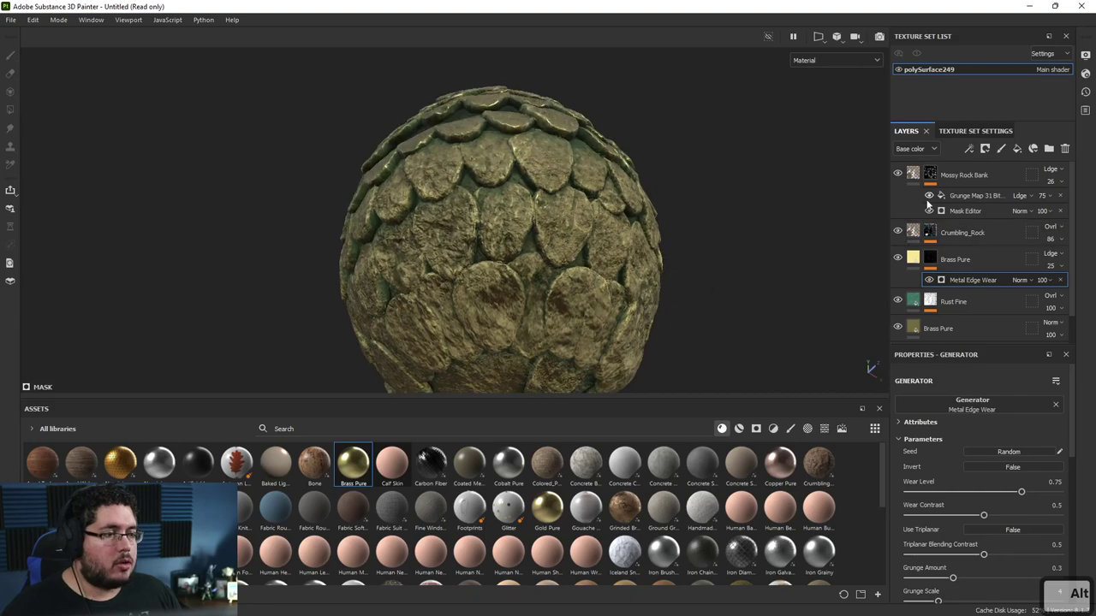
# - Try the Normal blending mode on the Crumbling_Rock layer, check the egg's base and return the layer to Overlay
pyautogui.click(1046, 229)
pyautogui.click(1042, 239)
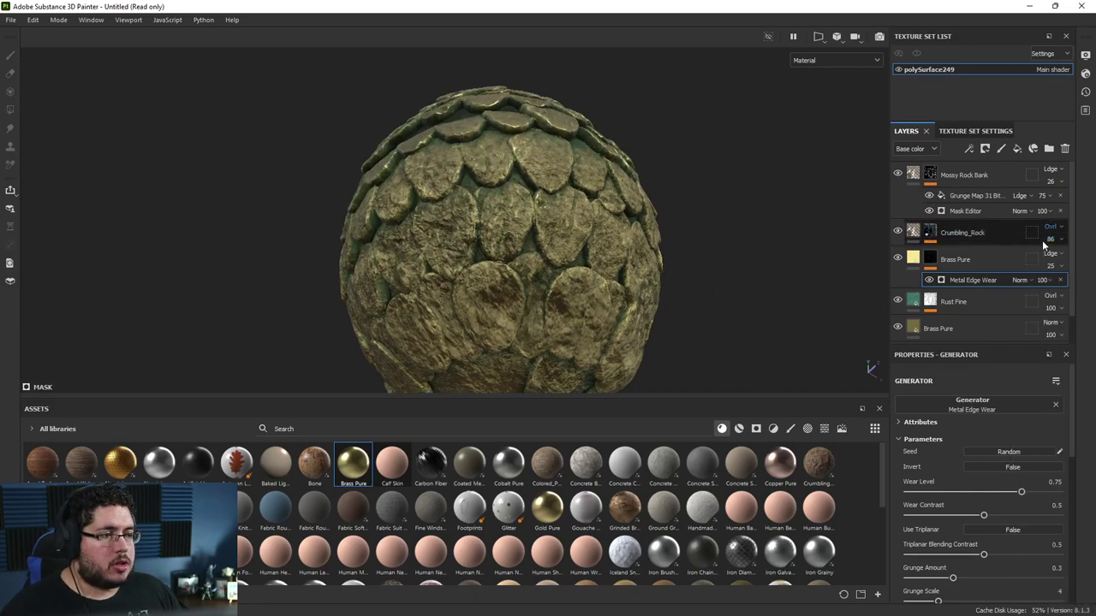
pyautogui.keyDown('alt'); pyautogui.moveTo(707, 214); pyautogui.dragTo(709, 274); pyautogui.keyUp('alt')
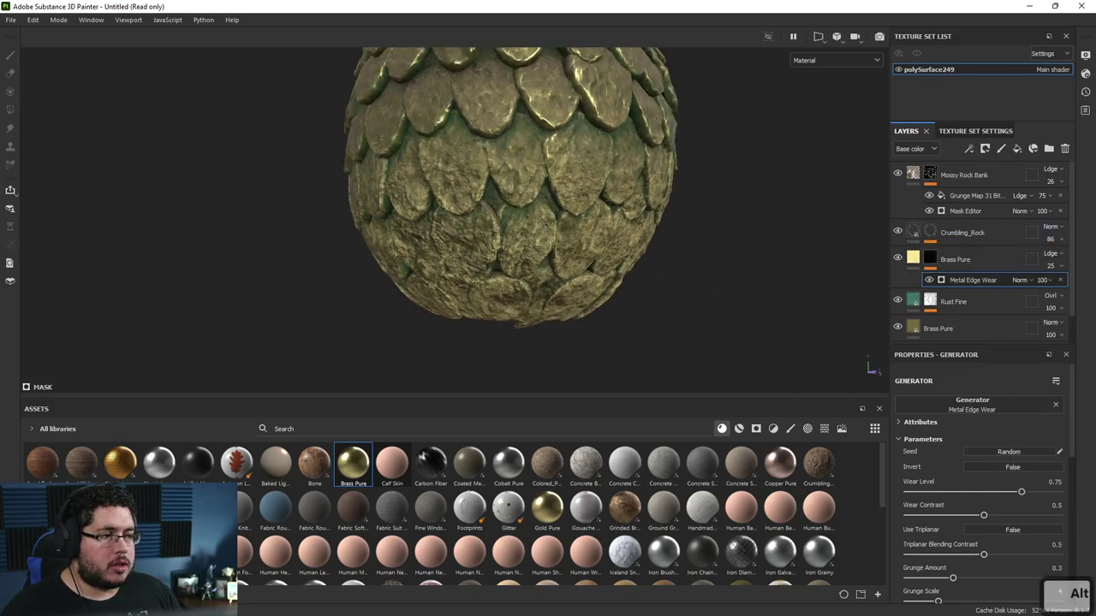
pyautogui.click(1057, 229)
pyautogui.click(1040, 397)
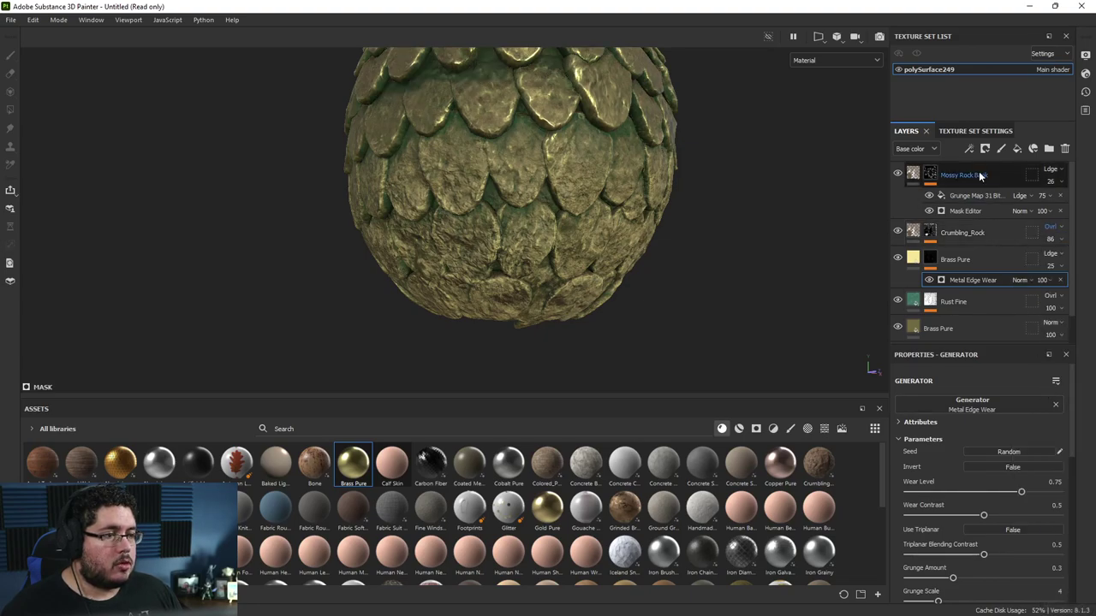
# - Set the Mossy Rock Bank layer's blending mode to Normal and its opacity to 100
pyautogui.click(1050, 170)
pyautogui.click(1042, 181)
pyautogui.keyDown('alt'); pyautogui.moveTo(773, 171); pyautogui.dragTo(833, 202); pyautogui.keyUp('alt')
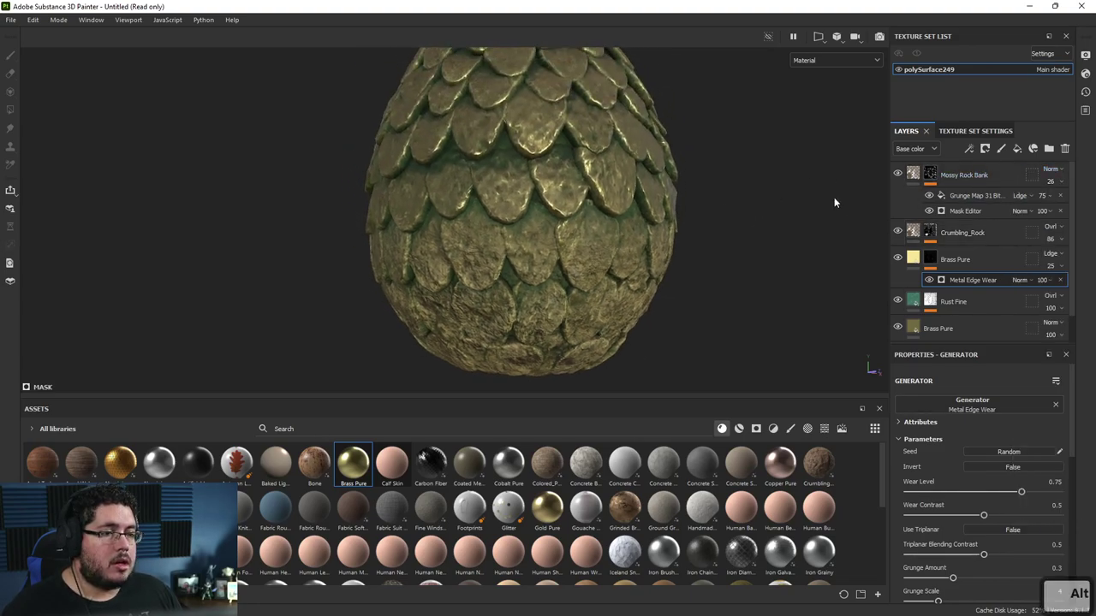
pyautogui.moveTo(1061, 205); pyautogui.dragTo(1094, 204)
# - Examine how the rocky, mossy base blends into the brass scales from several sides of the egg
pyautogui.keyDown('alt'); pyautogui.moveTo(702, 261); pyautogui.dragTo(306, 139, button='right'); pyautogui.keyUp('alt')
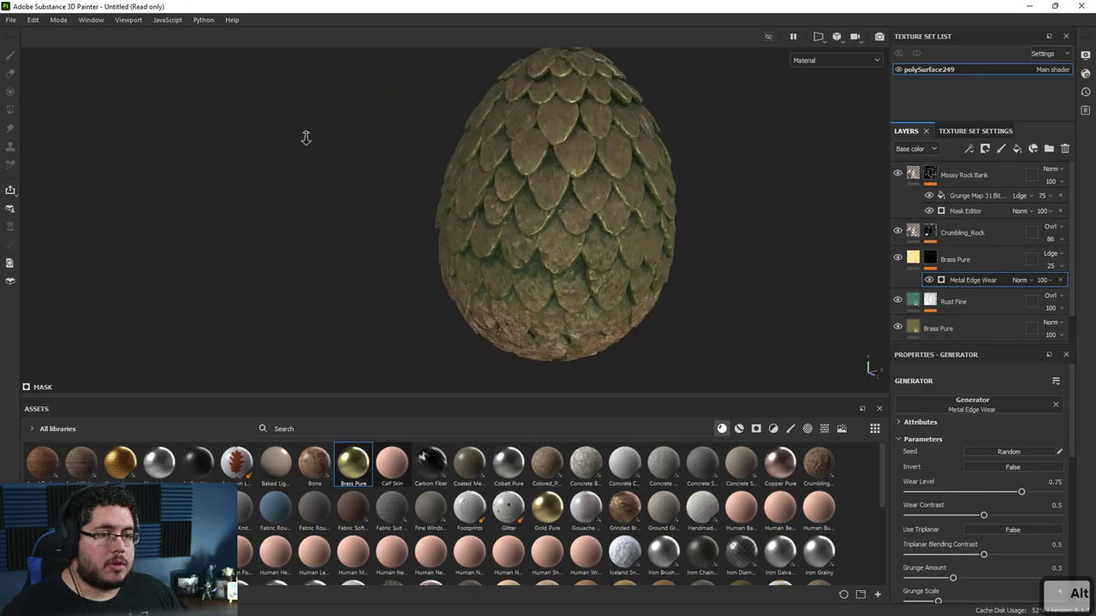
pyautogui.keyDown('alt'); pyautogui.moveTo(513, 227); pyautogui.dragTo(429, 230); pyautogui.keyUp('alt')
pyautogui.keyDown('alt'); pyautogui.moveTo(429, 229); pyautogui.dragTo(327, 197, button='right'); pyautogui.keyUp('alt')
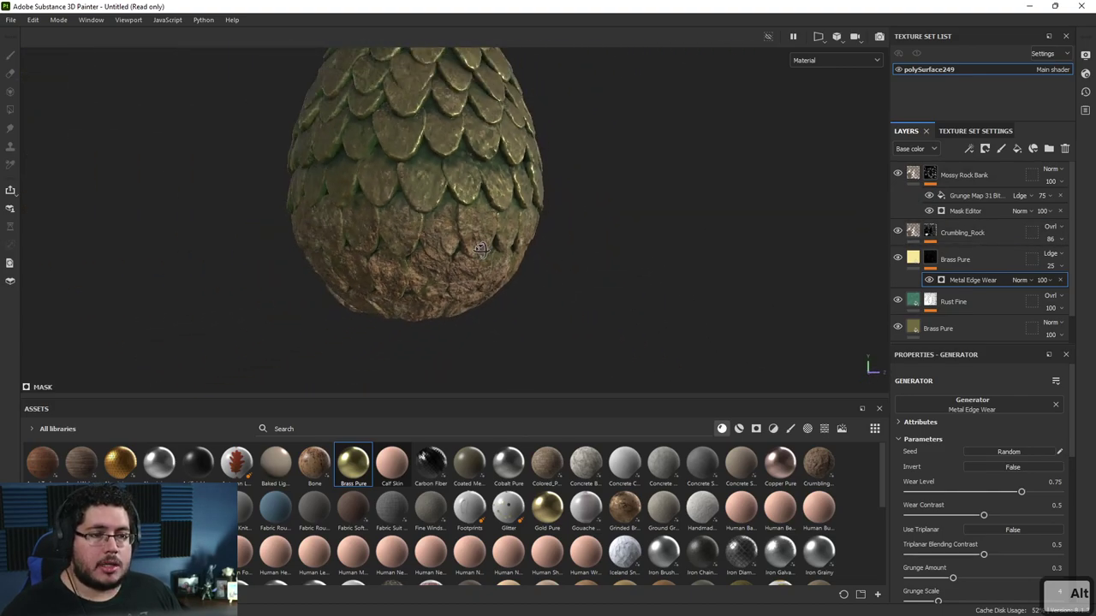
pyautogui.keyDown('alt'); pyautogui.moveTo(327, 196); pyautogui.dragTo(400, 272); pyautogui.keyUp('alt')
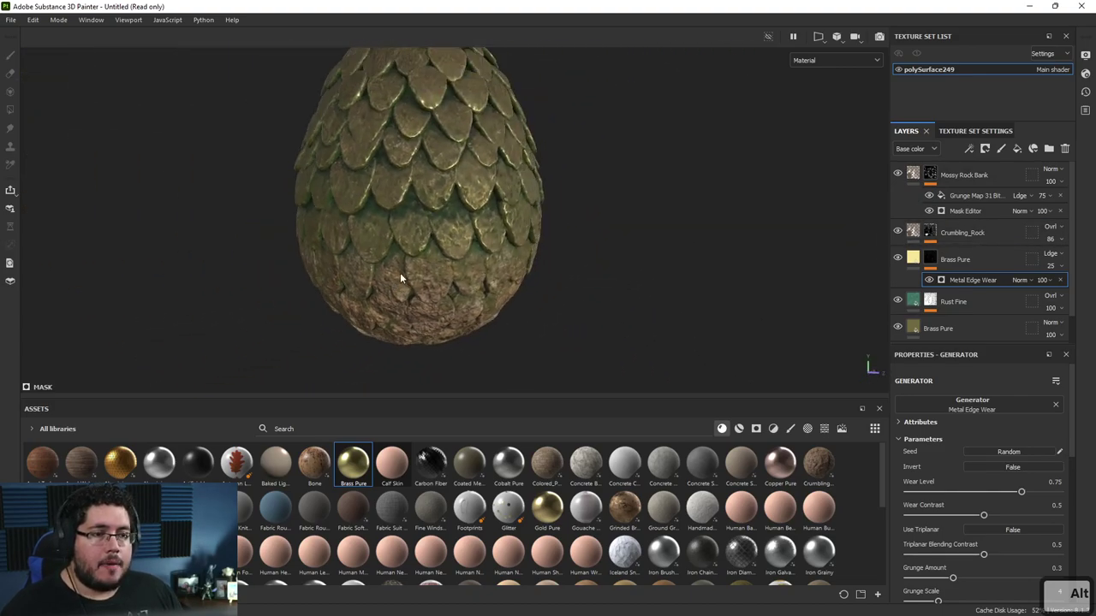
pyautogui.keyDown('alt'); pyautogui.moveTo(400, 272); pyautogui.dragTo(546, 257, button='right'); pyautogui.keyUp('alt')
pyautogui.keyDown('alt'); pyautogui.moveTo(546, 257); pyautogui.dragTo(634, 272, button='middle'); pyautogui.keyUp('alt')
pyautogui.keyDown('alt'); pyautogui.moveTo(632, 268); pyautogui.dragTo(446, 237, button='right'); pyautogui.keyUp('alt')
# - Look through more dragon egg image results in the browser, enlarge the green scaled egg with the encrusted base, and return to Substance 3D Painter
pyautogui.hotkey('alt', 'Tab')
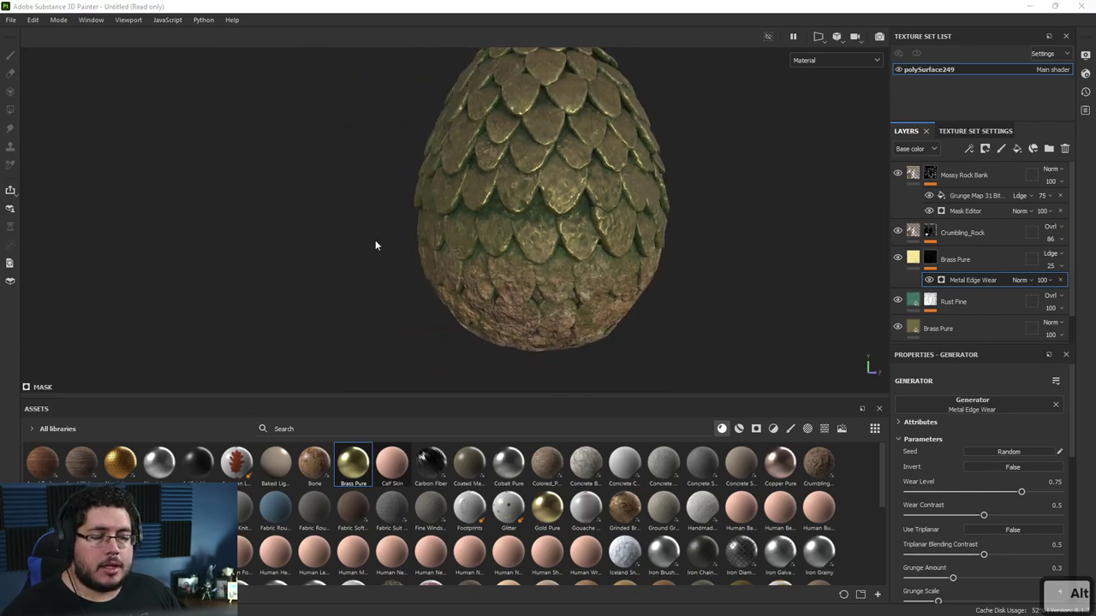
pyautogui.hotkey('alt', 'Tab')
pyautogui.click(624, 238)
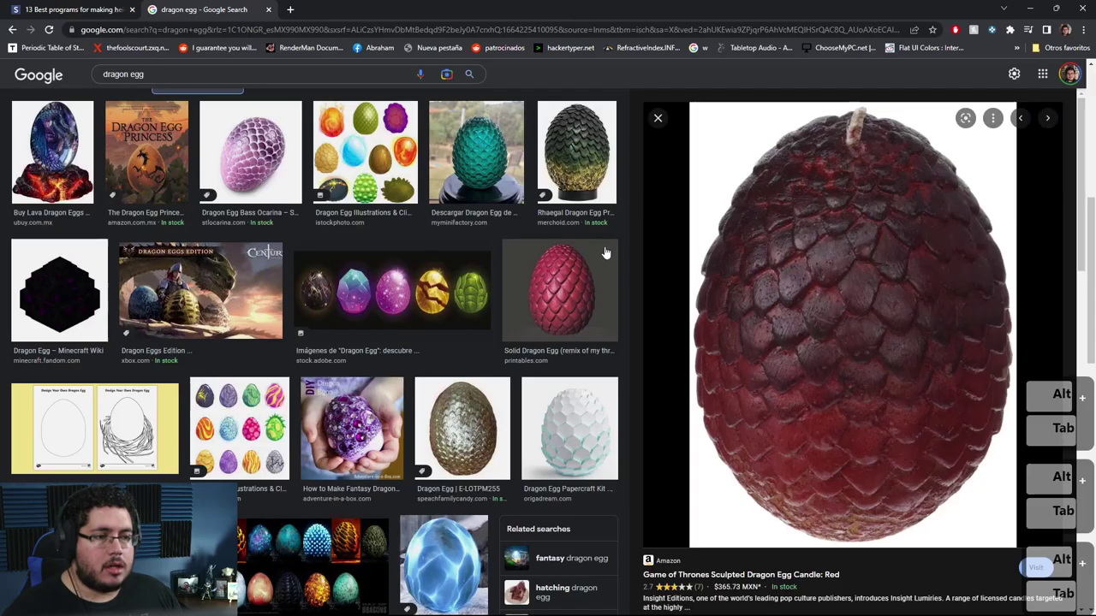
pyautogui.scroll(-3, 463, 389)
pyautogui.scroll(-1, 463, 390)
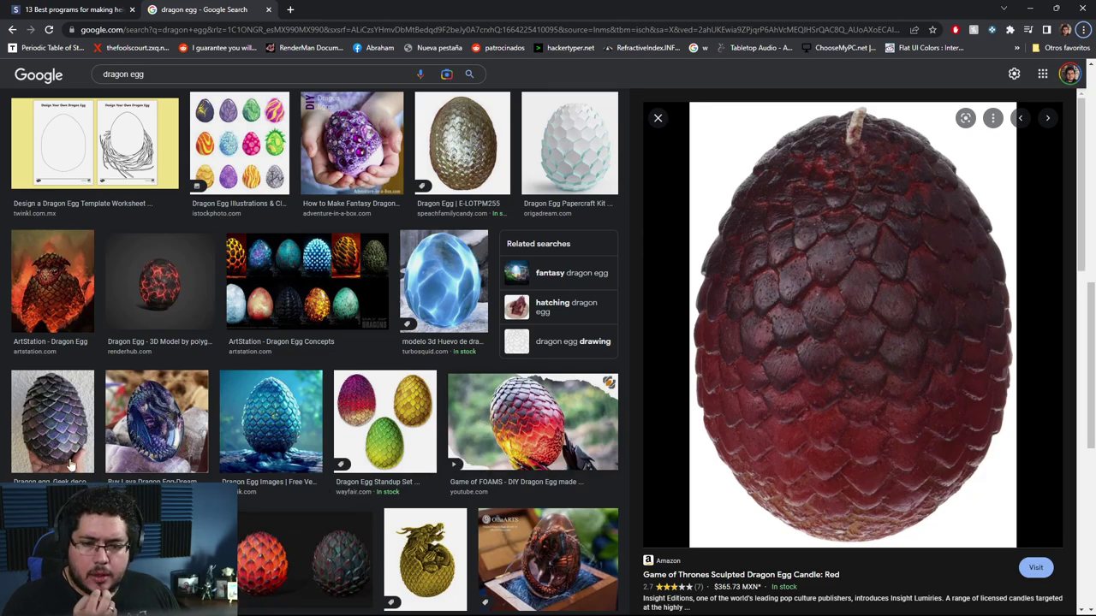
pyautogui.scroll(-5, 212, 433)
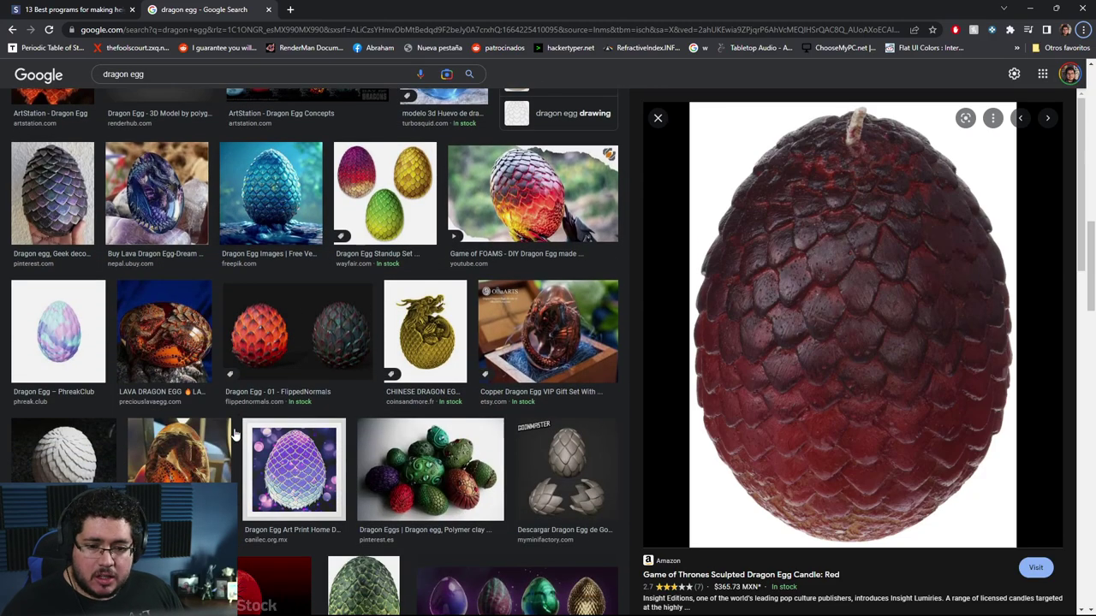
pyautogui.click(387, 445)
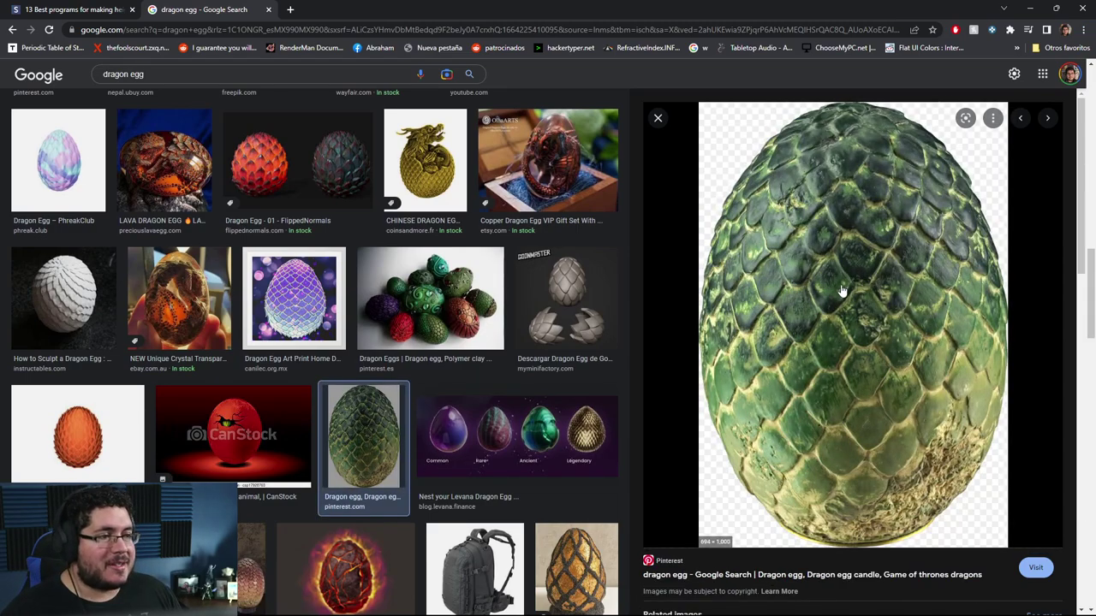
pyautogui.scroll(-2, 841, 292)
pyautogui.hotkey('alt', 'Tab')
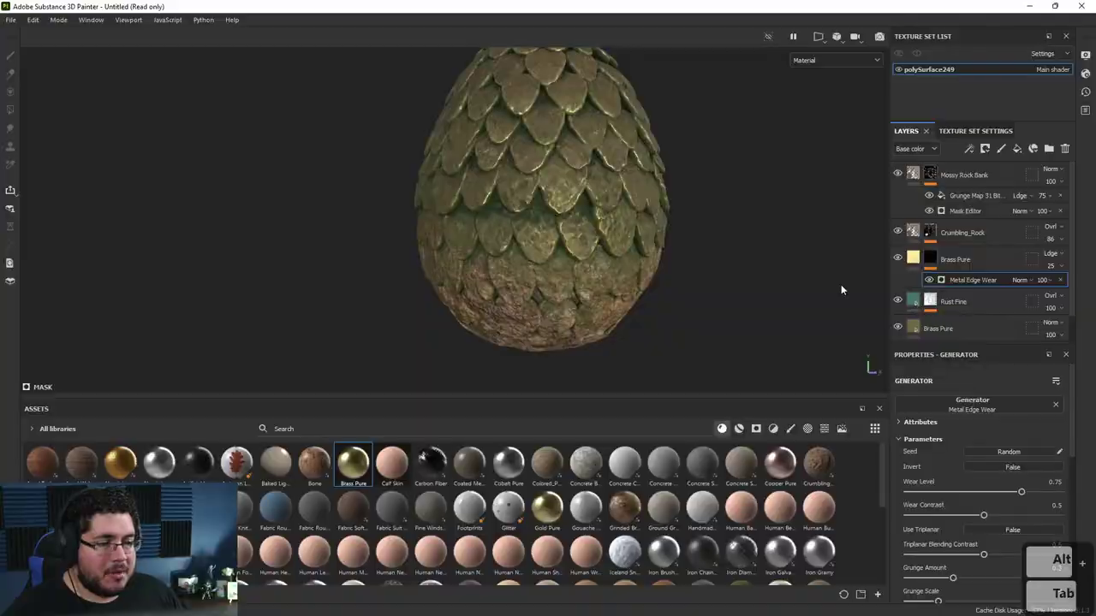
# - Try a Concrete Bare material layer above Mossy Rock Bank and delete it
pyautogui.moveTo(636, 245)
pyautogui.keyDown('alt'); pyautogui.mouseDown()
pyautogui.moveTo(656, 323)
pyautogui.moveTo(583, 258)
pyautogui.moveTo(593, 264)
pyautogui.mouseUp(); pyautogui.keyUp('alt')
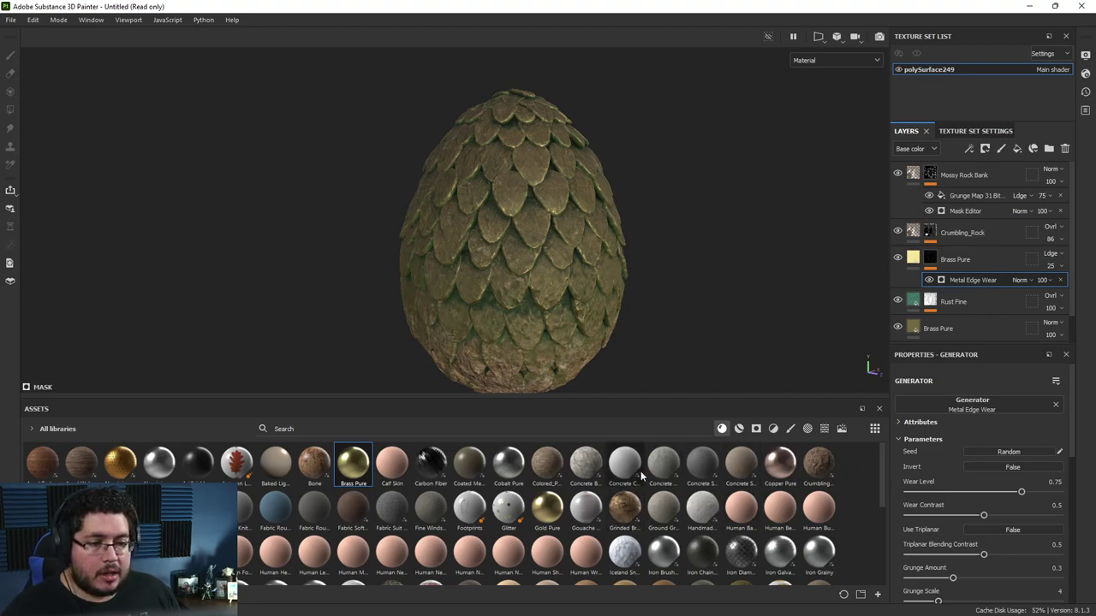
pyautogui.moveTo(589, 464); pyautogui.dragTo(947, 171)
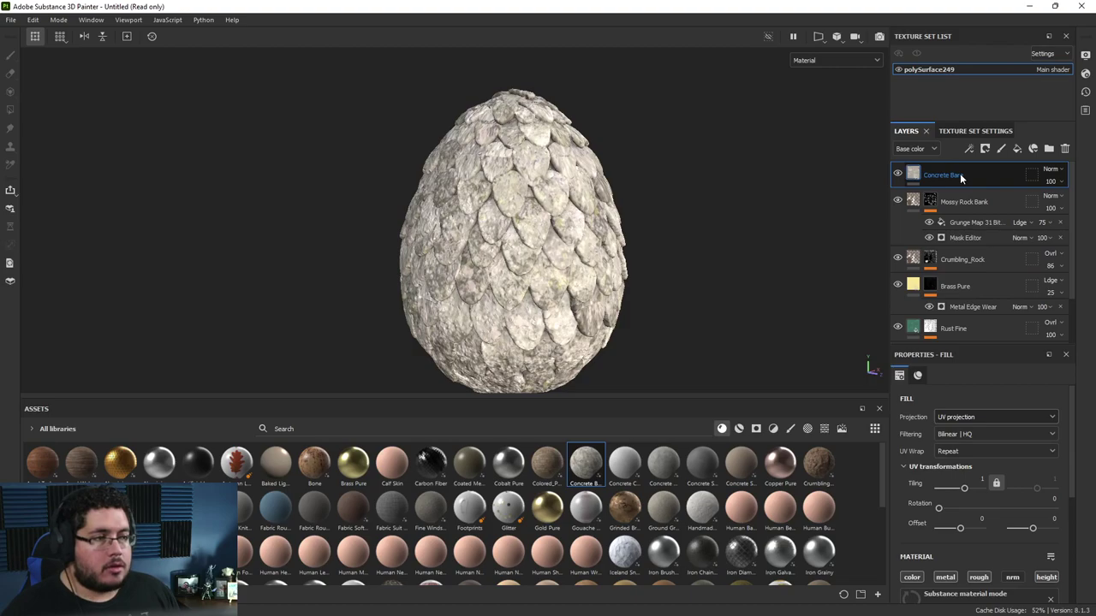
pyautogui.press('Delete')
# - Add a fill layer above Mossy Rock Bank with only the color channel active and a green base color
pyautogui.click(1017, 149)
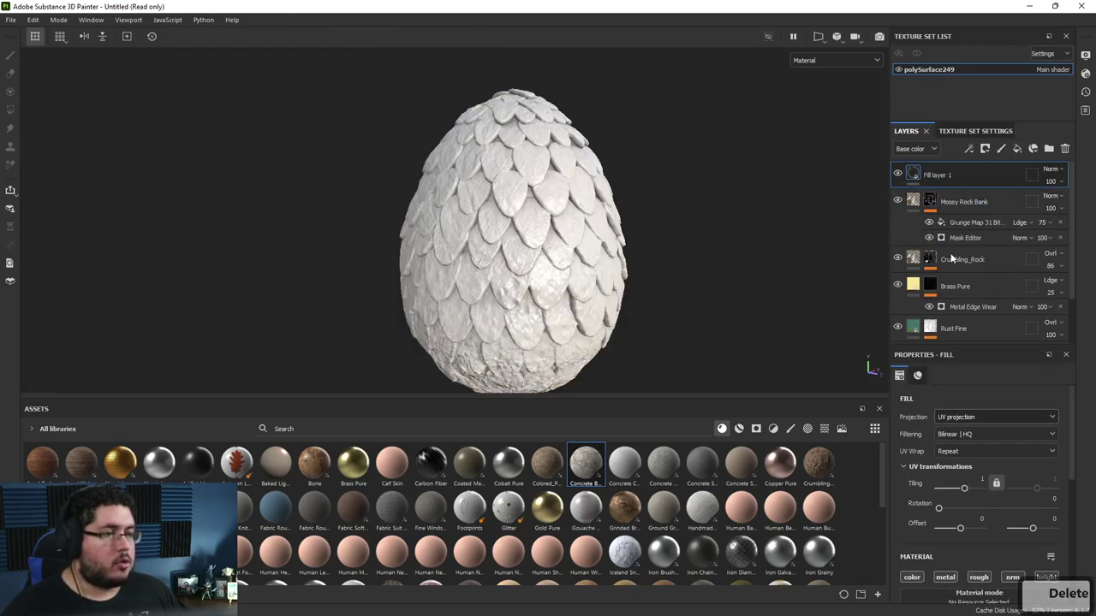
pyautogui.scroll(-5, 952, 526)
pyautogui.click(945, 474)
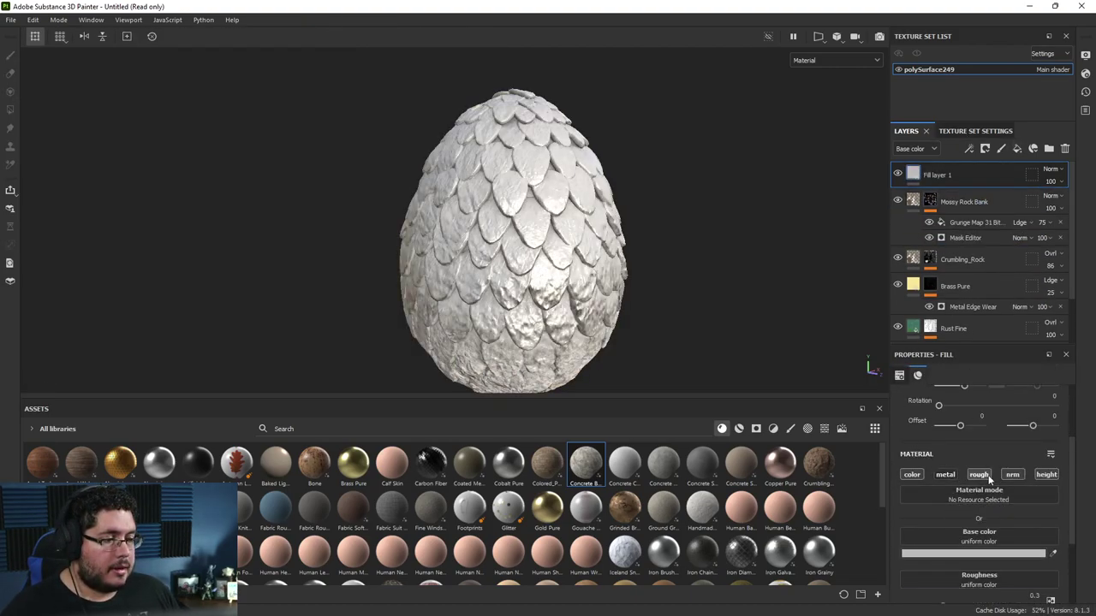
pyautogui.click(1046, 474)
pyautogui.click(982, 555)
pyautogui.click(917, 512)
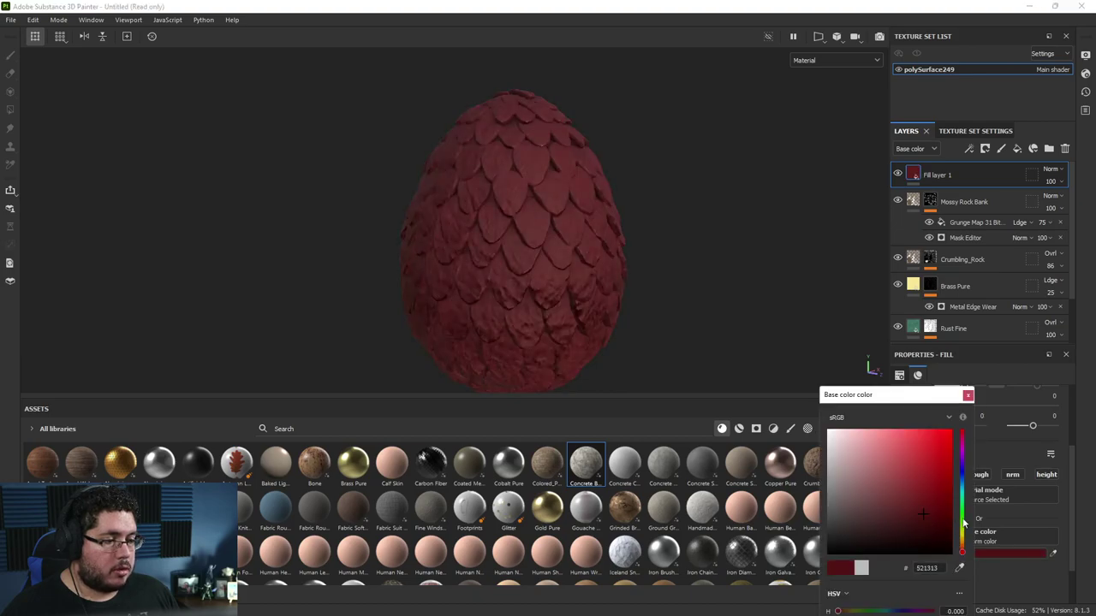
pyautogui.click(961, 518)
pyautogui.moveTo(926, 498); pyautogui.dragTo(908, 488)
pyautogui.click(968, 395)
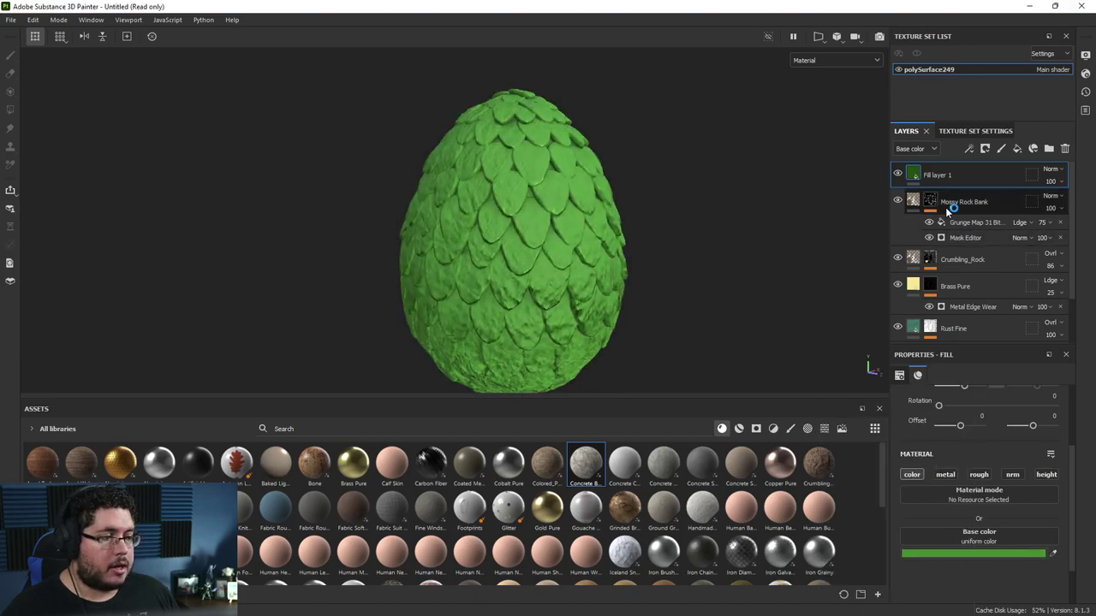
# - Add a black mask to the green fill layer
pyautogui.rightClick(942, 175)
pyautogui.click(975, 9)
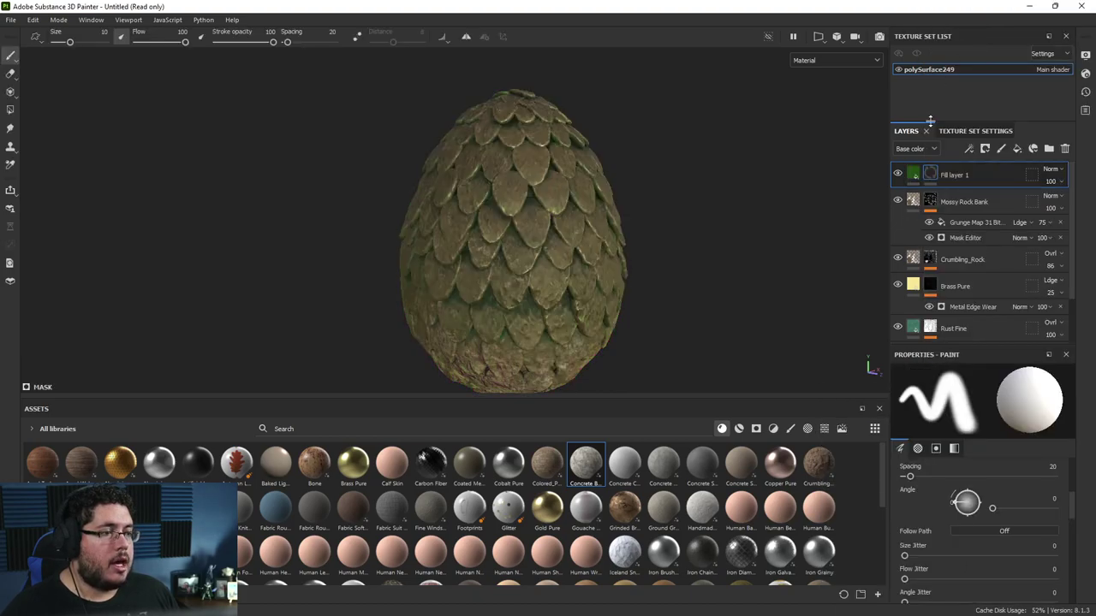
pyautogui.rightClick(931, 176)
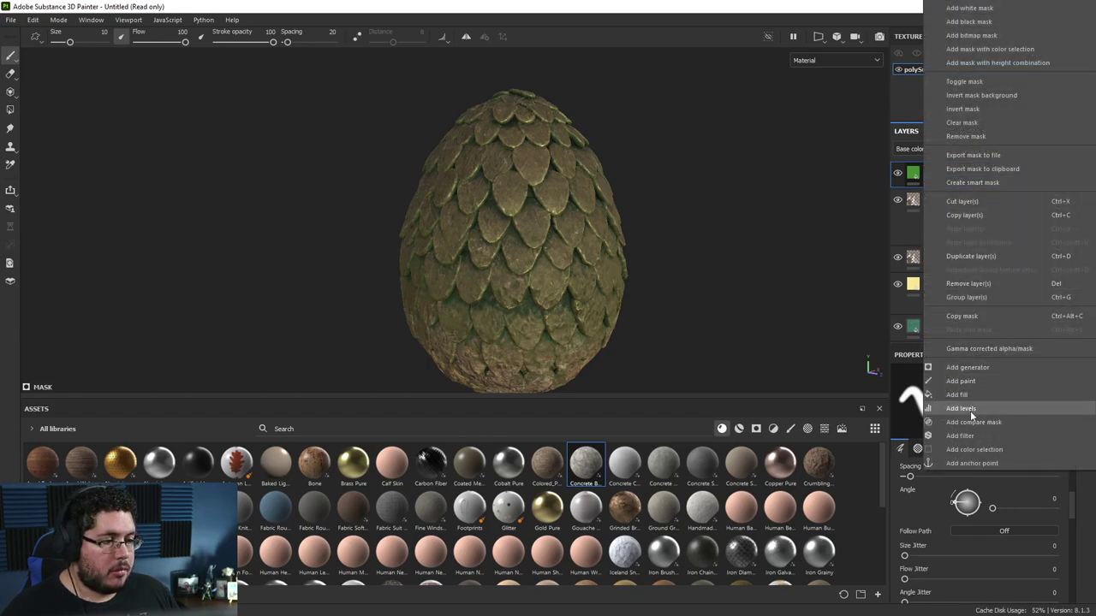
pyautogui.click(970, 368)
pyautogui.hotkey('ctrl', 'z')
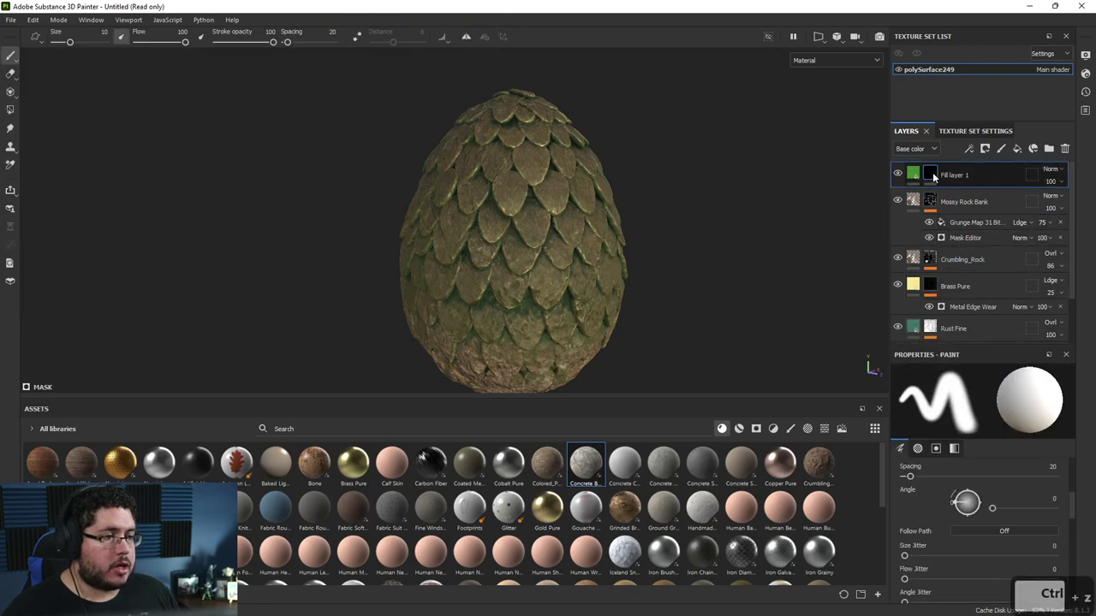
# - Add a fill effect using the Clouds 3 texture to the green layer's mask
pyautogui.rightClick(932, 176)
pyautogui.click(966, 396)
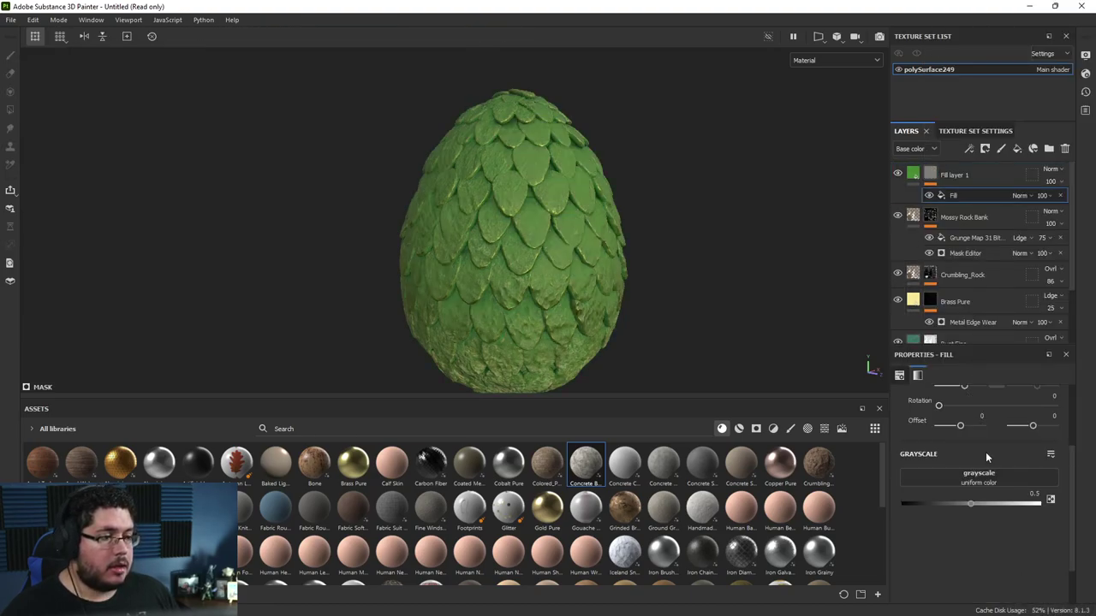
pyautogui.click(978, 476)
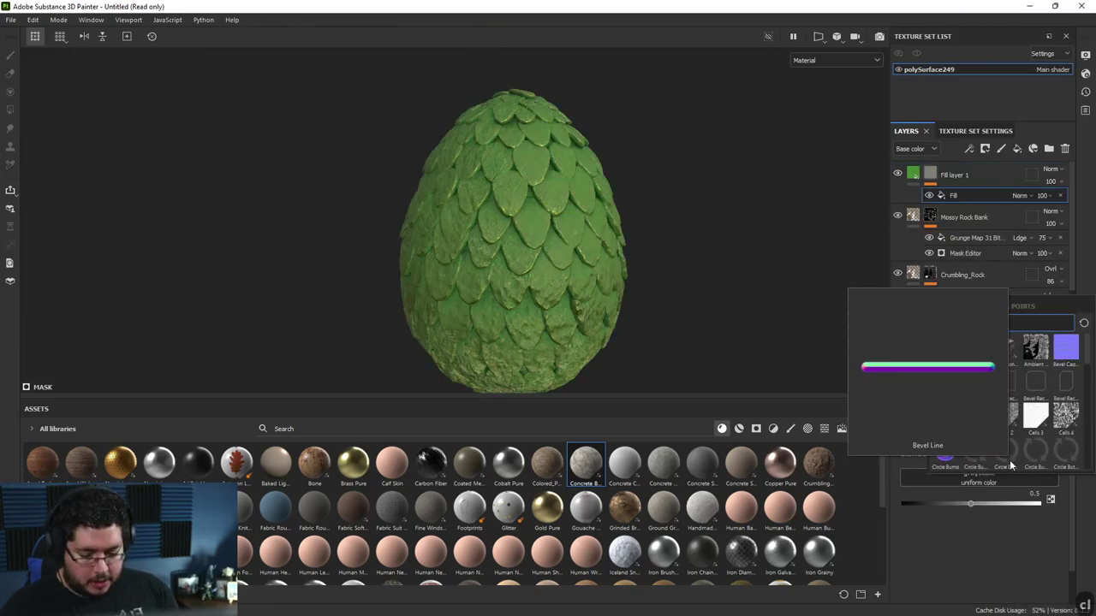
pyautogui.click(1012, 347)
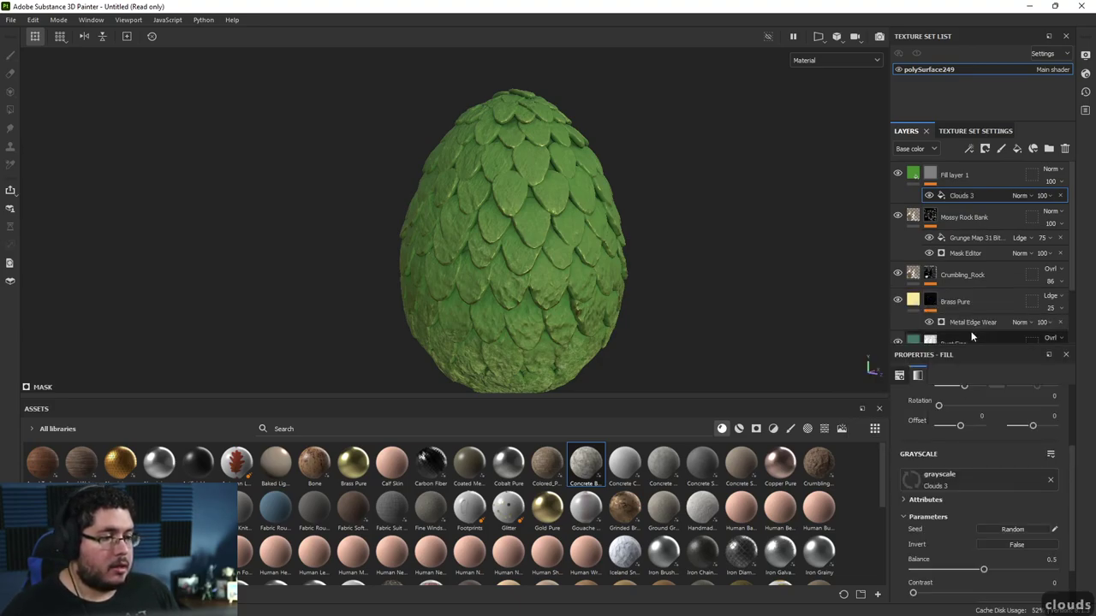
pyautogui.keyDown('alt'); pyautogui.moveTo(710, 267); pyautogui.dragTo(594, 218); pyautogui.keyUp('alt')
# - Set the Clouds 3 mask fill to Tri-planar projection and raise its tiling to 5.67
pyautogui.scroll(3, 956, 467)
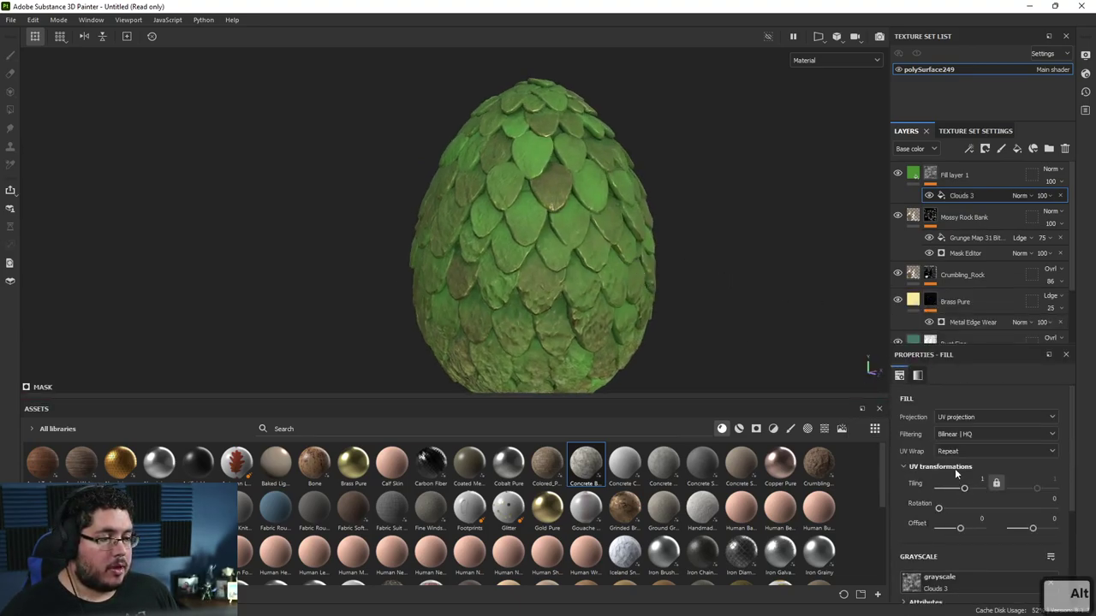
pyautogui.click(993, 417)
pyautogui.click(967, 430)
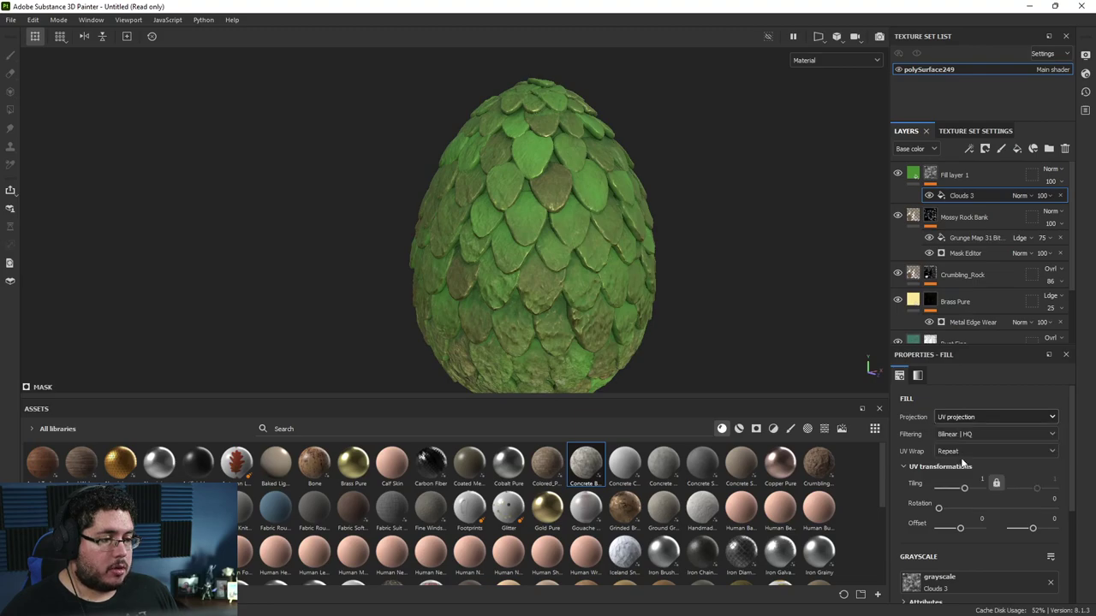
pyautogui.scroll(-2, 942, 489)
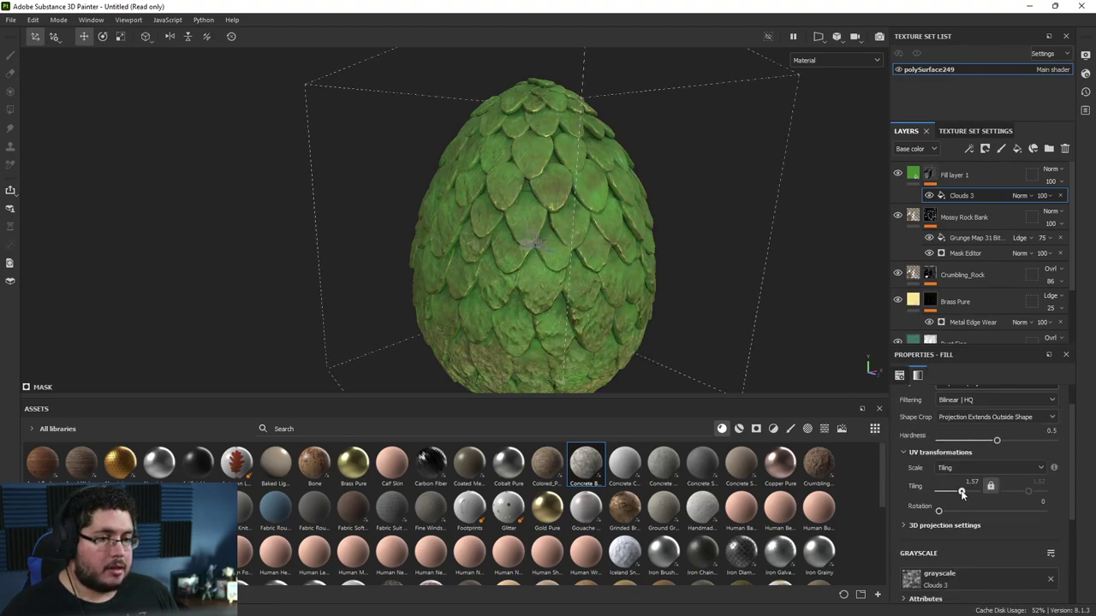
# - Adjust the Clouds 3 mask fill to balance 0.27, contrast 0.25 and tiling 2
pyautogui.scroll(-4, 956, 509)
pyautogui.scroll(-1, 956, 486)
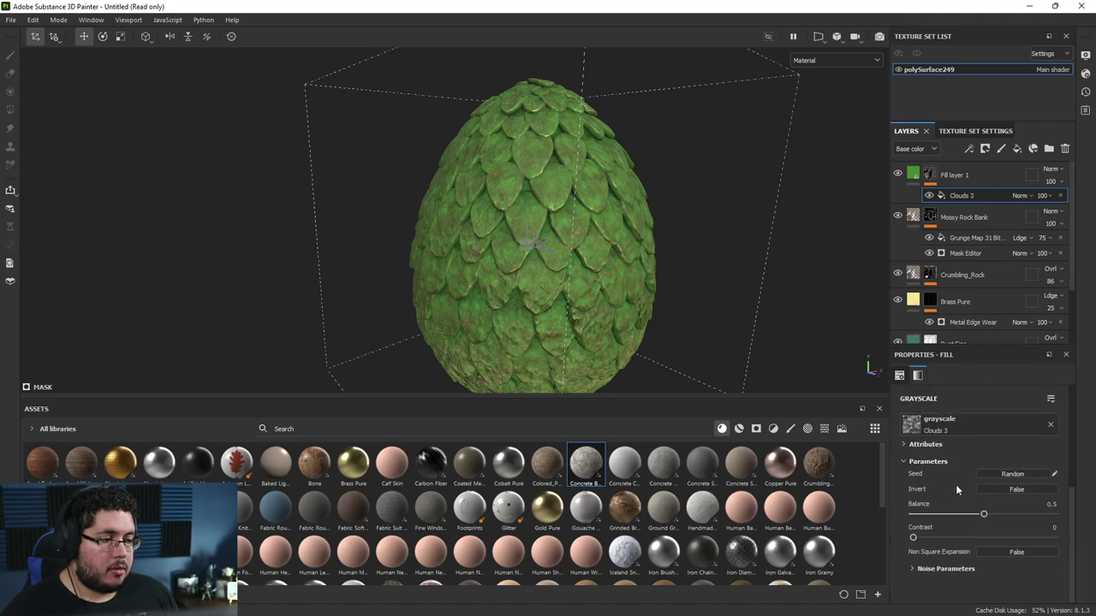
pyautogui.moveTo(981, 514); pyautogui.dragTo(943, 515)
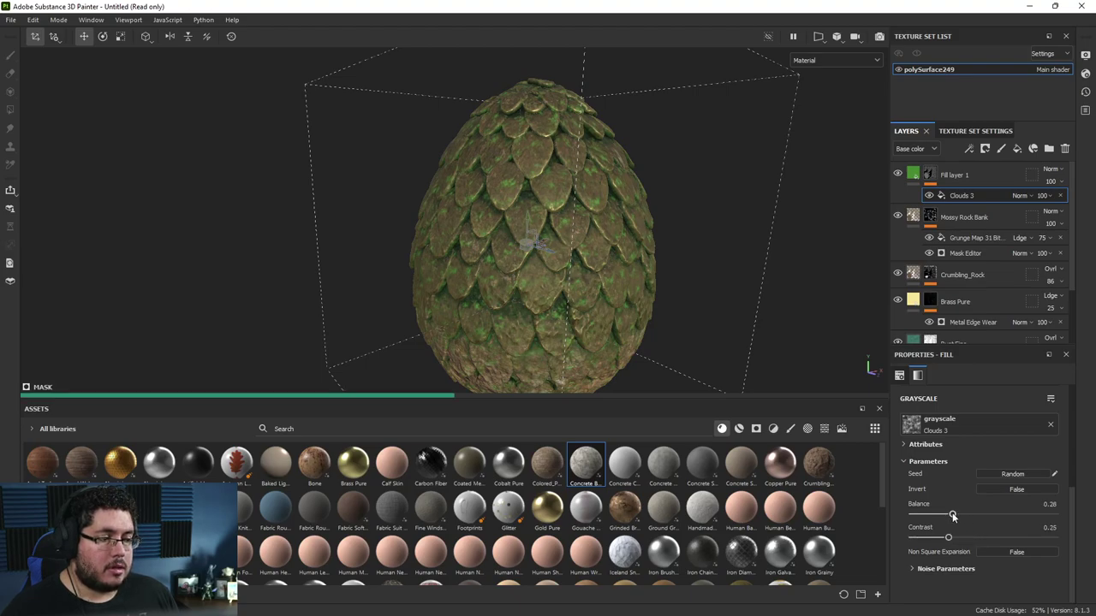
pyautogui.moveTo(953, 516); pyautogui.dragTo(931, 514)
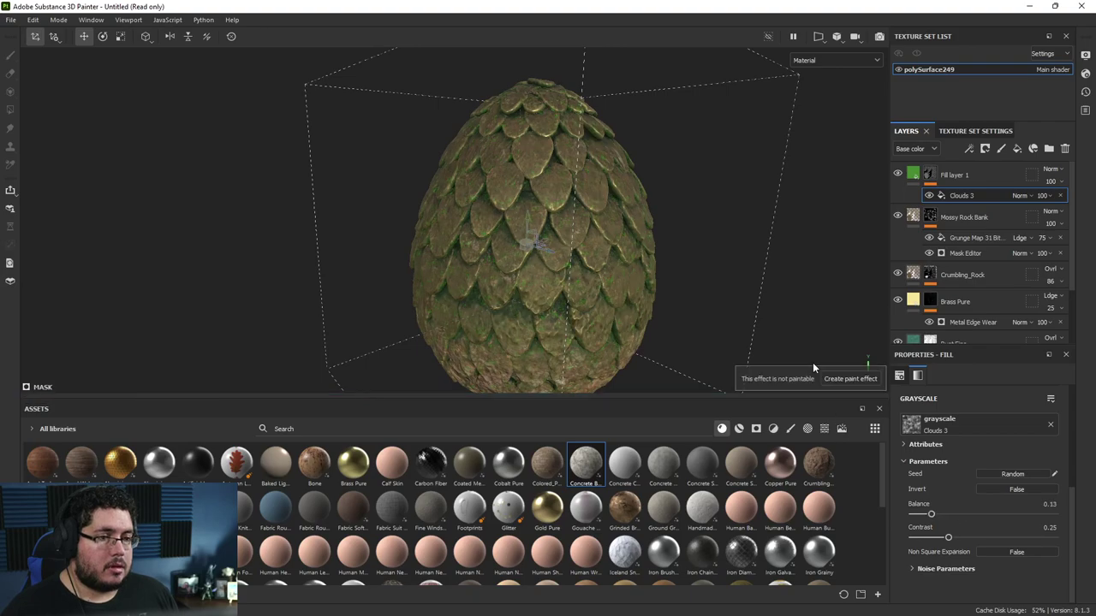
pyautogui.click(950, 513)
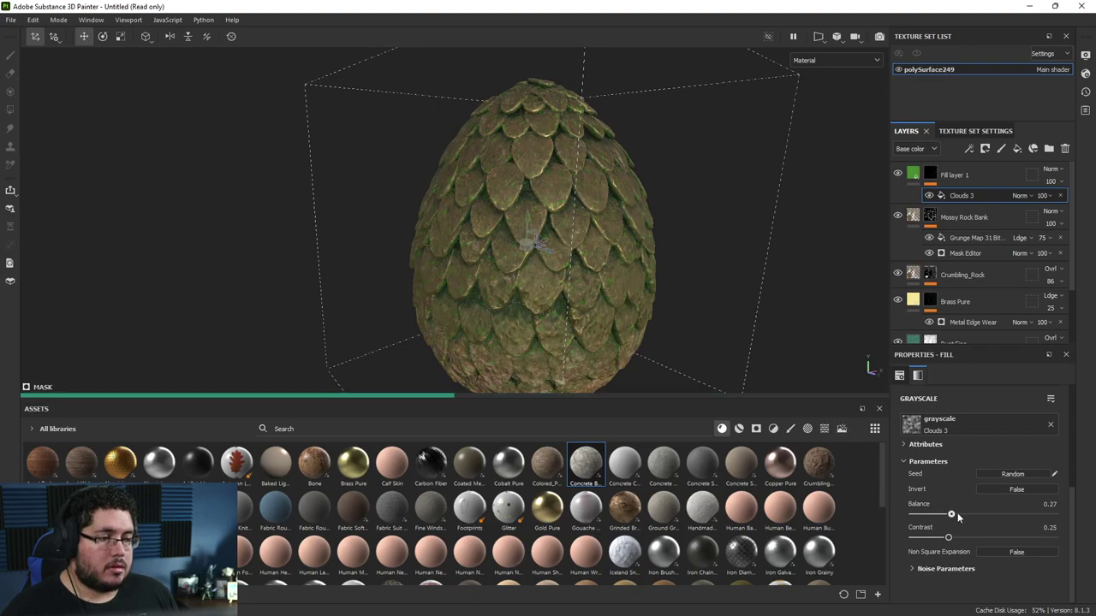
pyautogui.scroll(4, 933, 477)
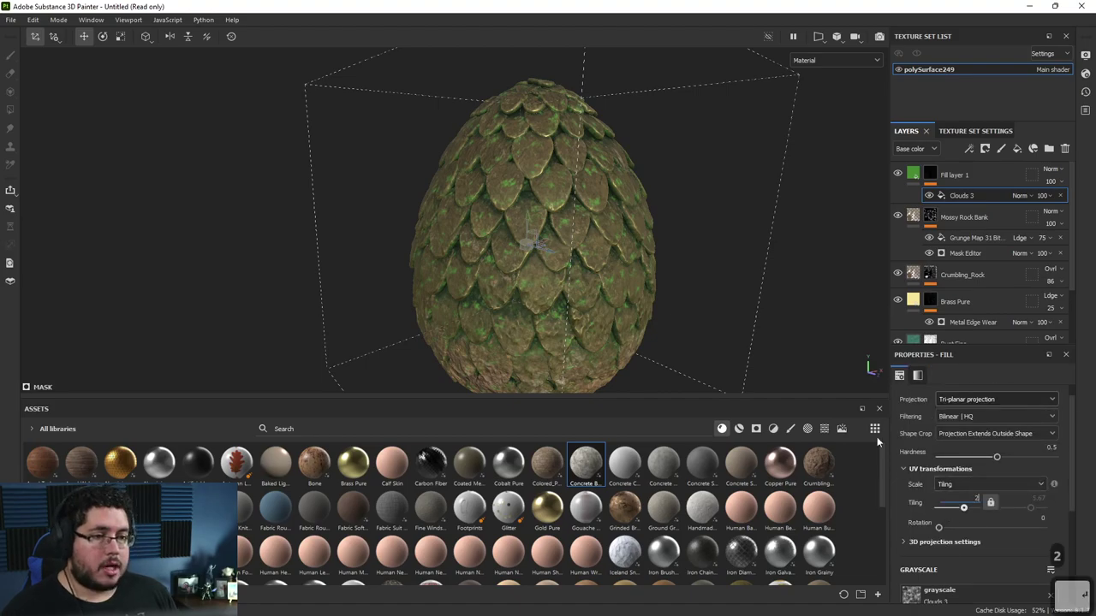
pyautogui.keyDown('alt'); pyautogui.moveTo(697, 296); pyautogui.dragTo(688, 269); pyautogui.keyUp('alt')
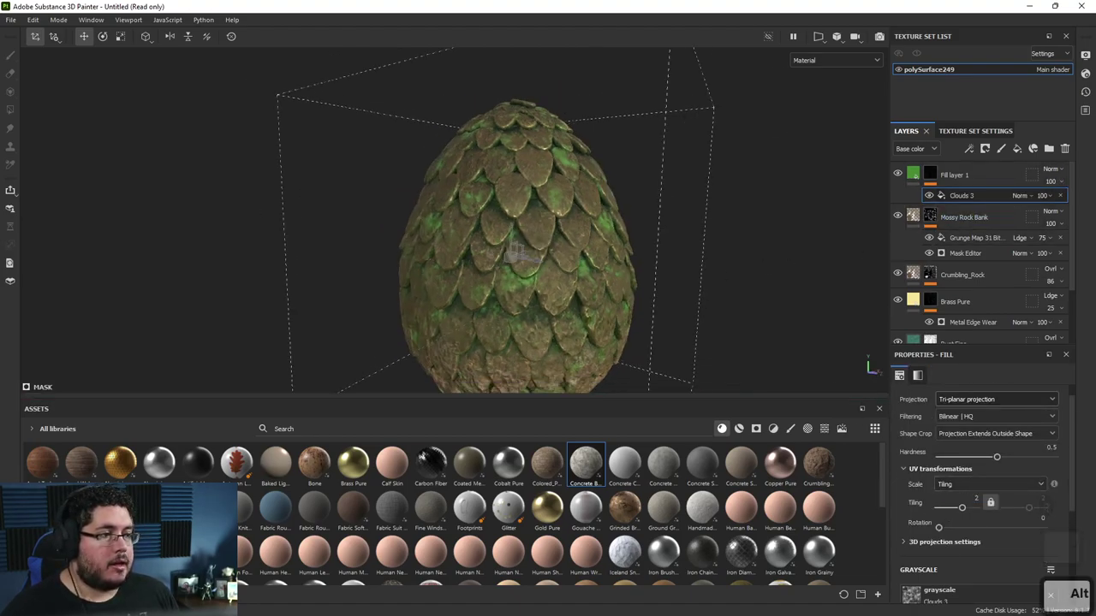
# - Try Linear dodge (Add) and Overlay as the green fill layer's blending mode and check the egg's scales
pyautogui.click(1051, 170)
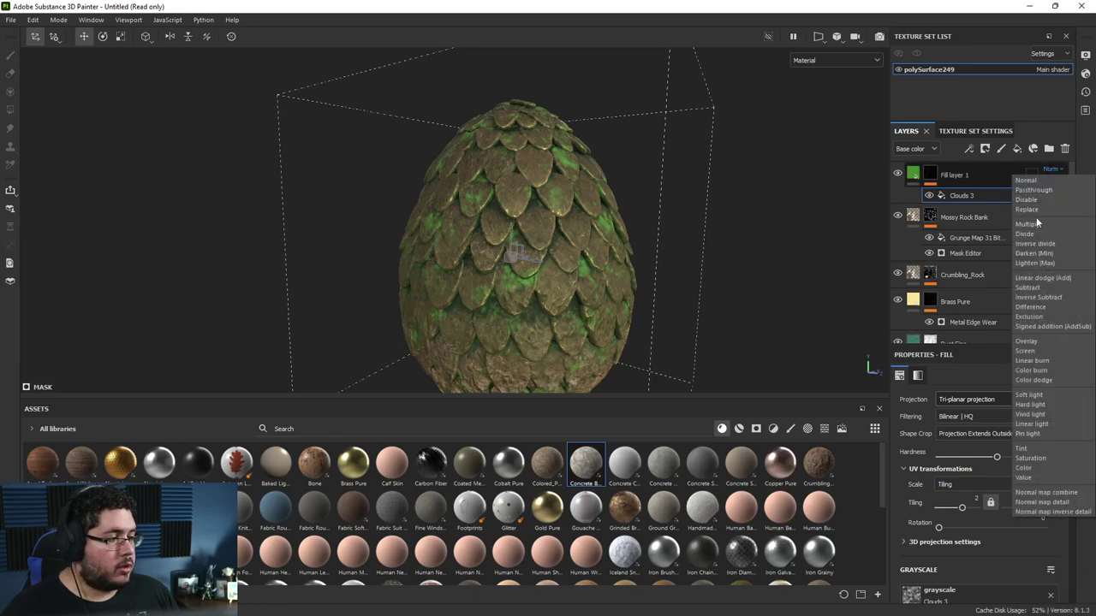
pyautogui.click(1041, 278)
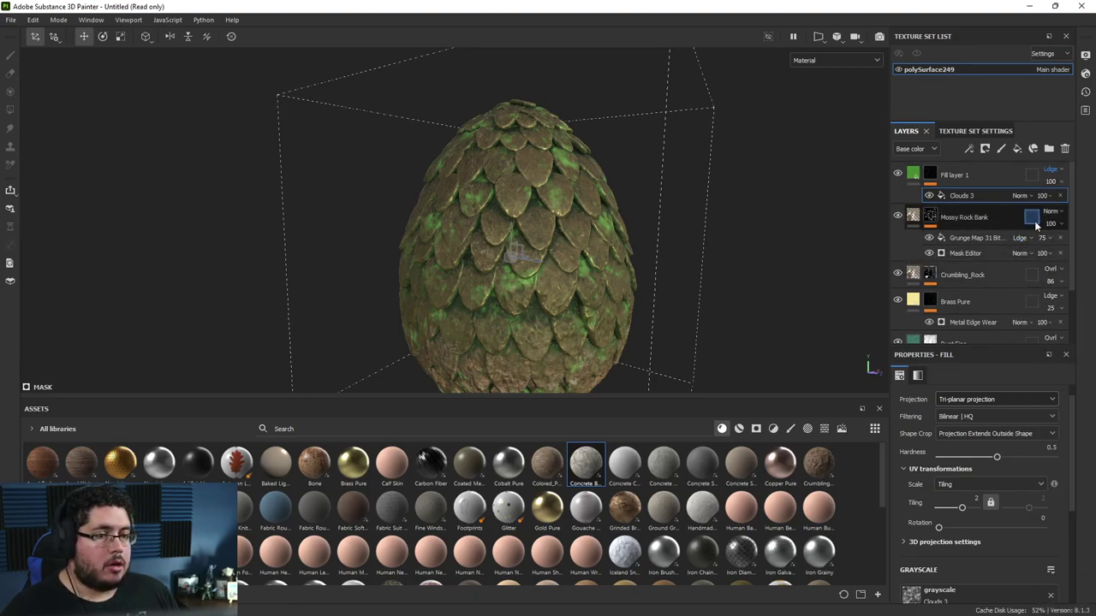
pyautogui.click(1052, 169)
pyautogui.click(1035, 344)
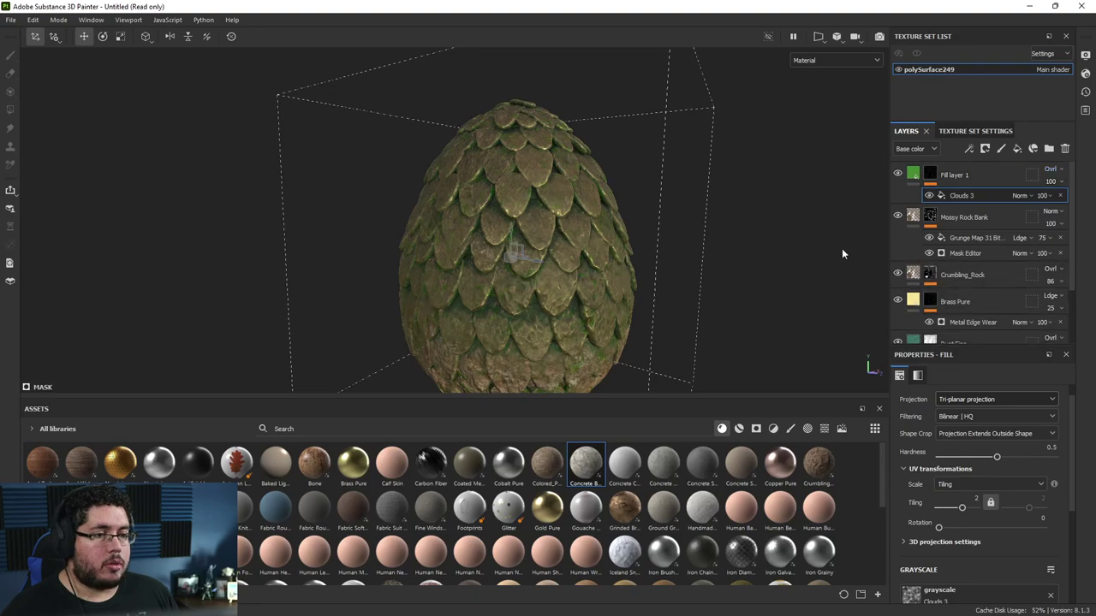
pyautogui.keyDown('alt'); pyautogui.moveTo(770, 257); pyautogui.dragTo(676, 261); pyautogui.keyUp('alt')
pyautogui.keyDown('alt'); pyautogui.moveTo(677, 261); pyautogui.dragTo(709, 296, button='right'); pyautogui.keyUp('alt')
pyautogui.scroll(-3, 722, 284)
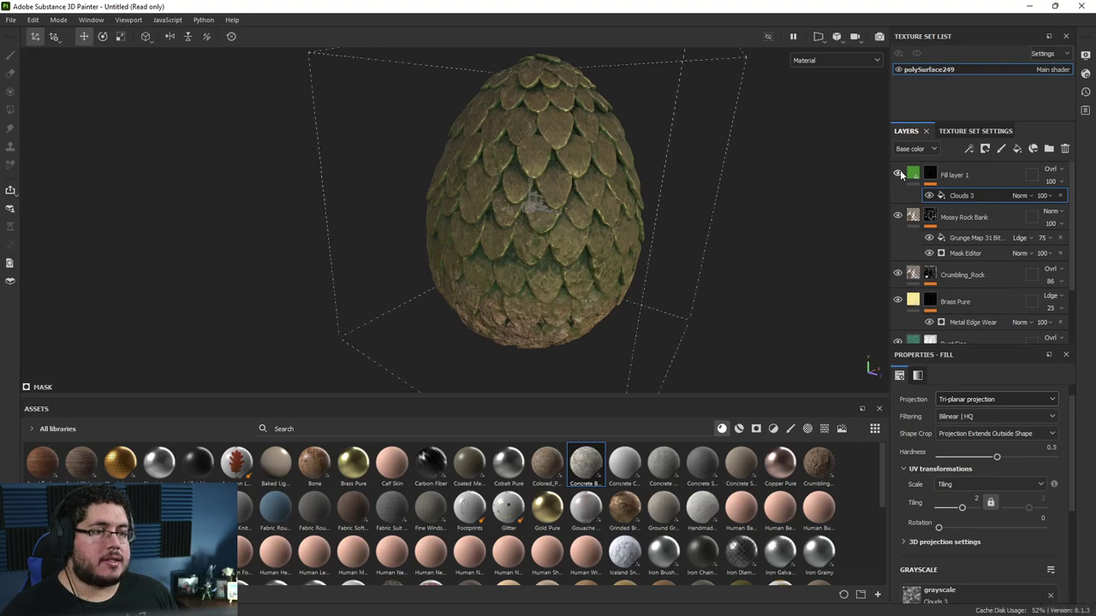
# - Try the green fill layer in Linear dodge (Add) at opacity 30, comparing the egg with the layer hidden and shown
pyautogui.click(1050, 168)
pyautogui.click(1039, 279)
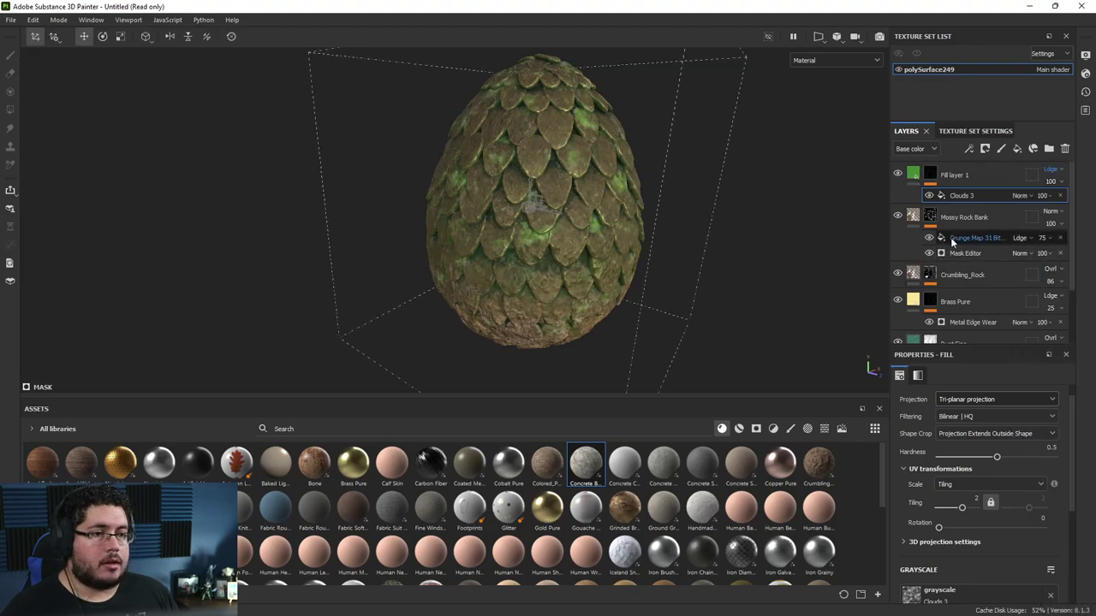
pyautogui.press('alt')
pyautogui.click(1050, 180)
pyautogui.moveTo(1081, 201); pyautogui.dragTo(1051, 204)
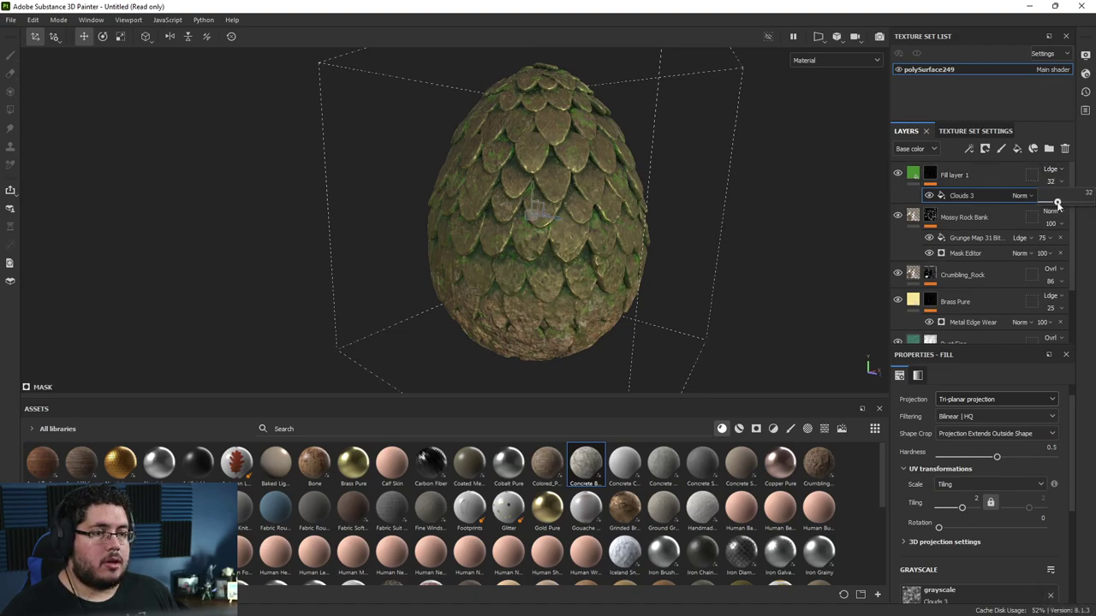
pyautogui.keyDown('alt'); pyautogui.moveTo(806, 221); pyautogui.dragTo(739, 223); pyautogui.keyUp('alt')
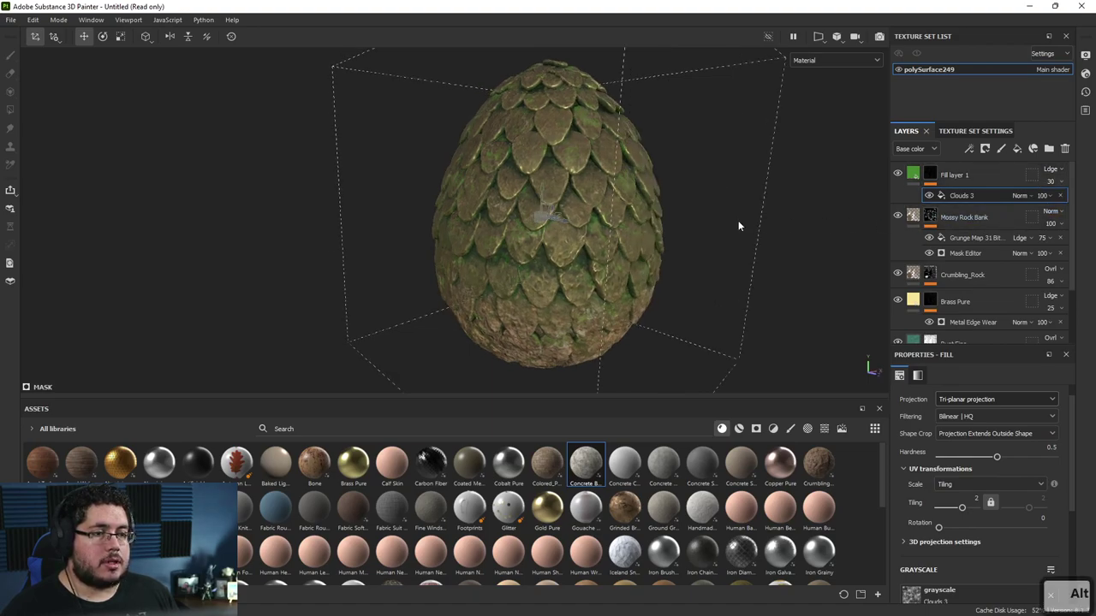
pyautogui.click(899, 175)
pyautogui.click(899, 174)
pyautogui.keyDown('alt'); pyautogui.moveTo(701, 184); pyautogui.dragTo(589, 171); pyautogui.keyUp('alt')
pyautogui.keyDown('alt'); pyautogui.moveTo(776, 242); pyautogui.dragTo(671, 231); pyautogui.keyUp('alt')
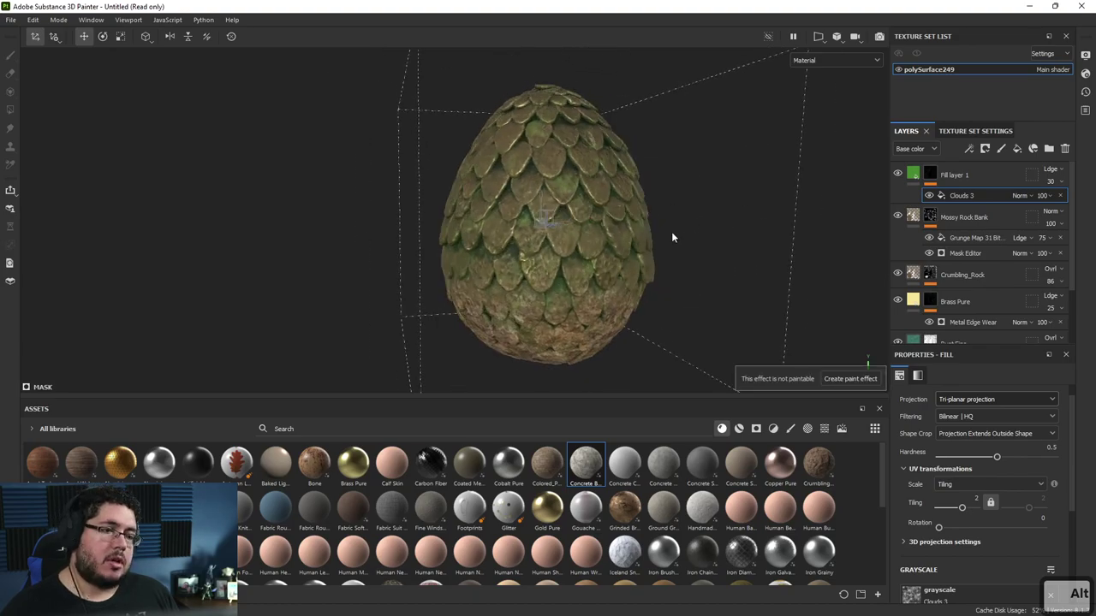
# - Set the green fill layer to Overlay at opacity 100 and its Clouds 3 balance to 0.39
pyautogui.click(1050, 169)
pyautogui.click(1039, 340)
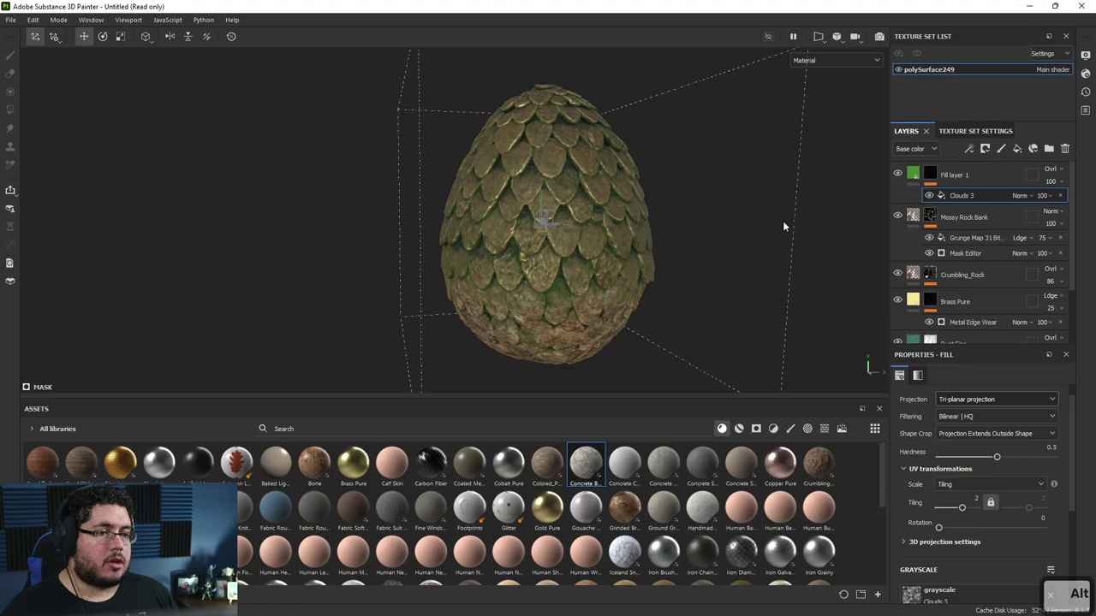
pyautogui.keyDown('alt'); pyautogui.moveTo(783, 220); pyautogui.dragTo(731, 216); pyautogui.keyUp('alt')
pyautogui.scroll(-3, 971, 470)
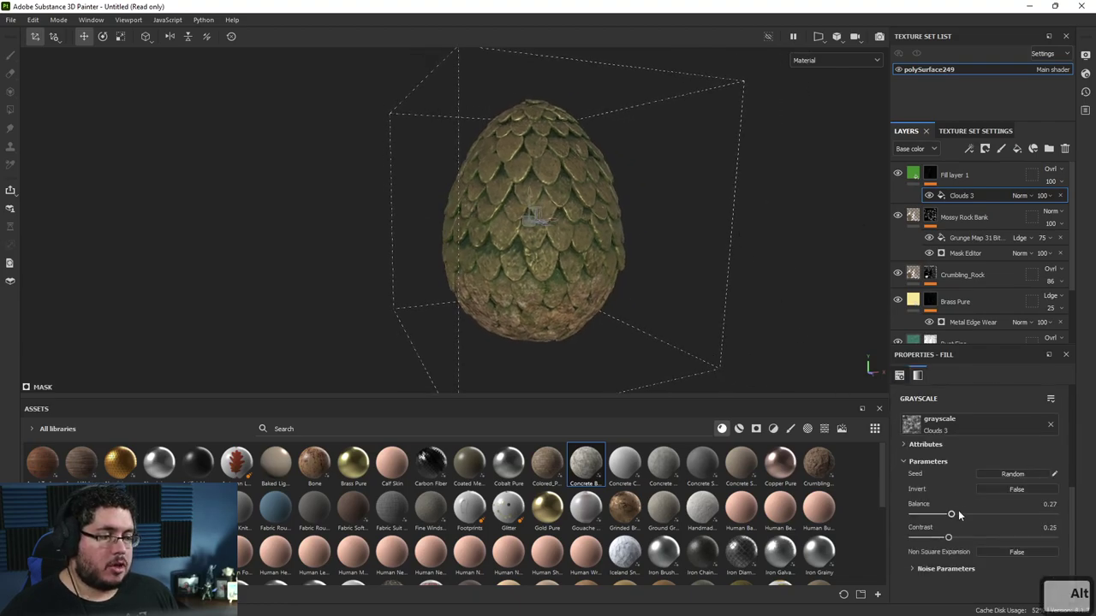
pyautogui.moveTo(958, 515); pyautogui.dragTo(967, 512)
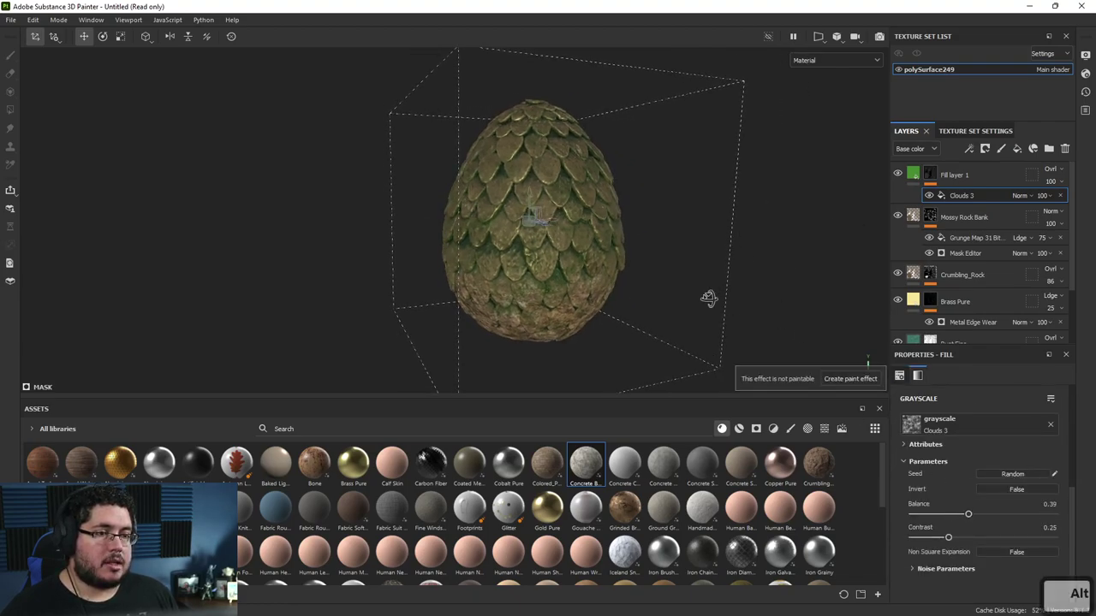
pyautogui.keyDown('alt'); pyautogui.moveTo(709, 299); pyautogui.dragTo(746, 301); pyautogui.keyUp('alt')
pyautogui.keyDown('alt'); pyautogui.moveTo(746, 301); pyautogui.dragTo(832, 398, button='right'); pyautogui.keyUp('alt')
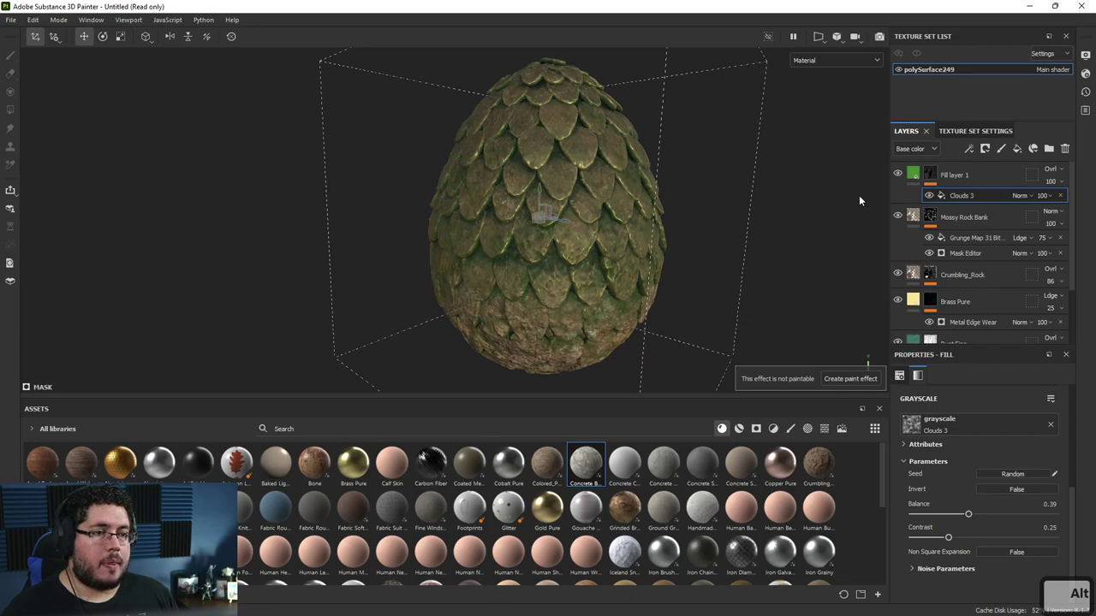
# - Select Mossy Rock Bank's Mask Editor and examine the green tint and rocky base from several sides of the egg
pyautogui.click(966, 253)
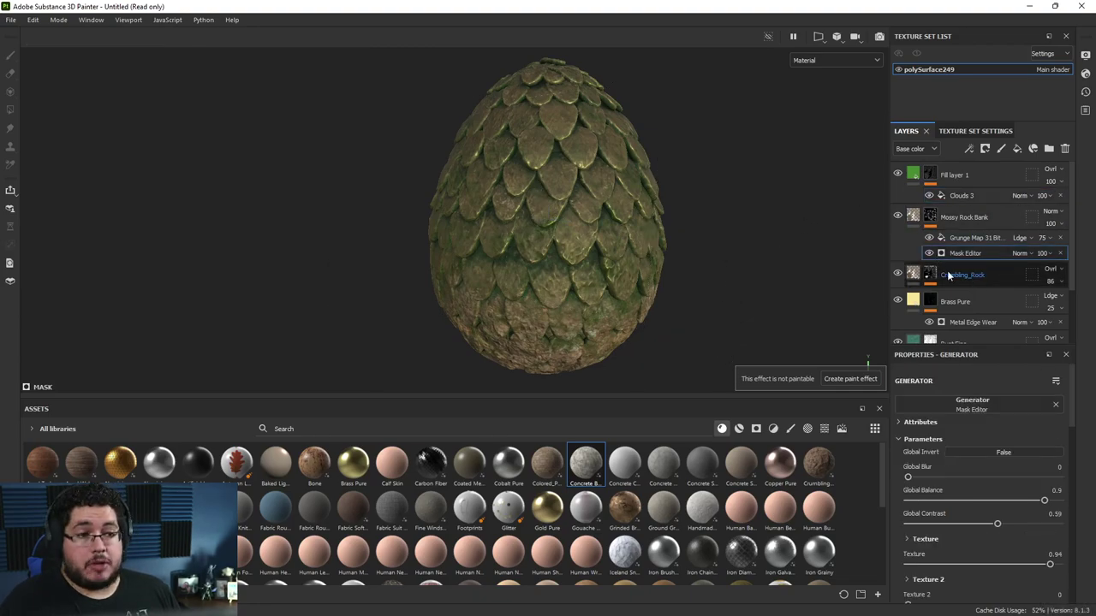
pyautogui.keyDown('alt'); pyautogui.moveTo(646, 243); pyautogui.dragTo(485, 217); pyautogui.keyUp('alt')
pyautogui.keyDown('alt'); pyautogui.moveTo(485, 218); pyautogui.dragTo(566, 244, button='middle'); pyautogui.keyUp('alt')
pyautogui.keyDown('alt'); pyautogui.moveTo(566, 244); pyautogui.dragTo(580, 142); pyautogui.keyUp('alt')
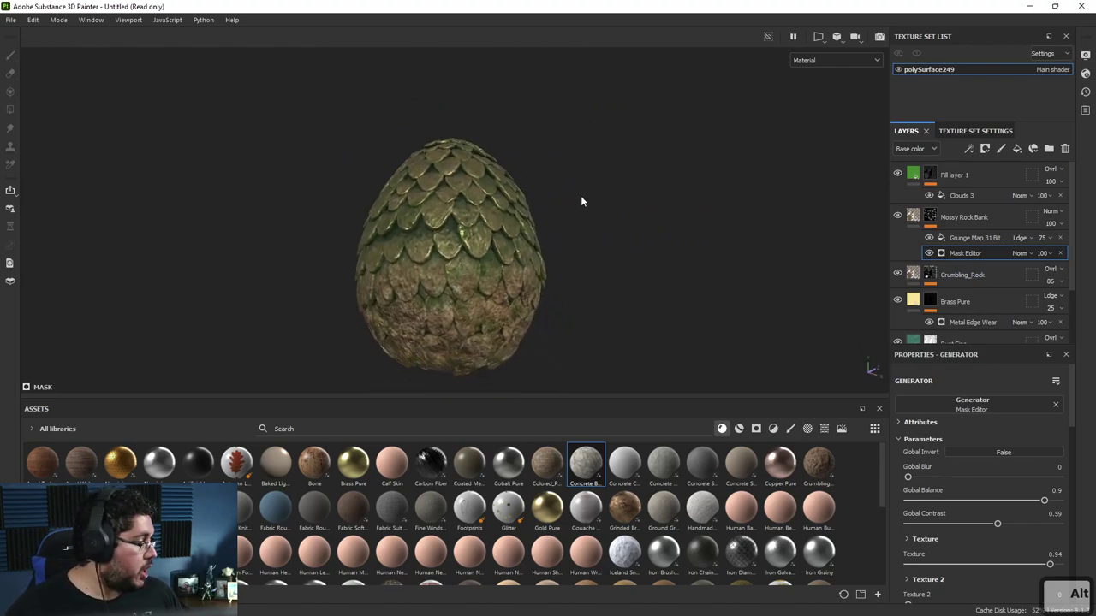
pyautogui.keyDown('alt'); pyautogui.moveTo(581, 197); pyautogui.dragTo(564, 225); pyautogui.keyUp('alt')
pyautogui.keyDown('alt'); pyautogui.moveTo(563, 225); pyautogui.dragTo(600, 219, button='middle'); pyautogui.keyUp('alt')
pyautogui.keyDown('alt'); pyautogui.moveTo(600, 219); pyautogui.dragTo(480, 177, button='right'); pyautogui.keyUp('alt')
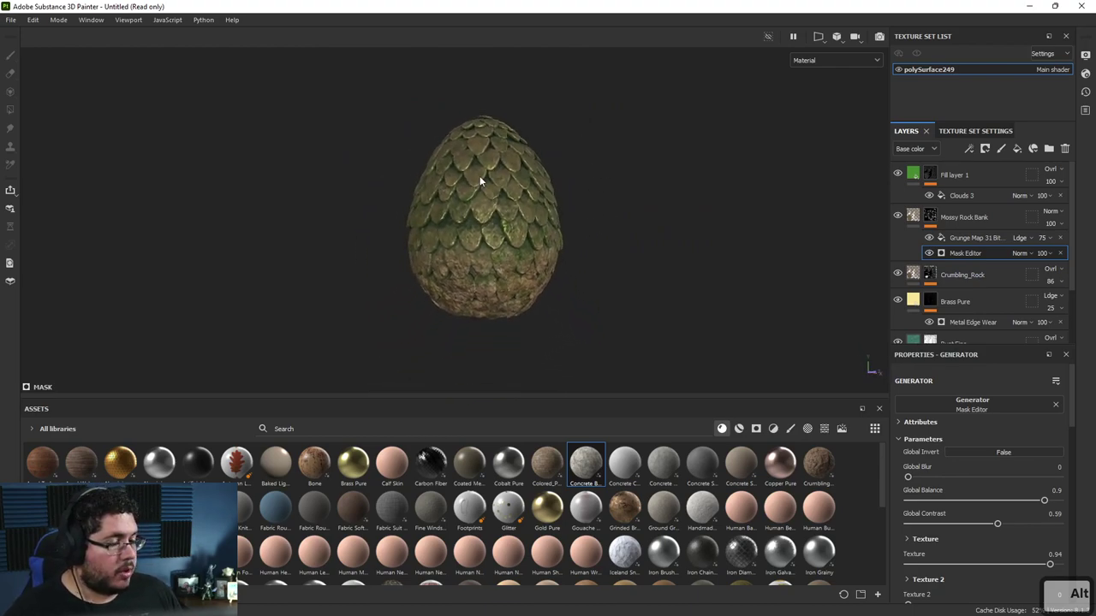
# - Open the texture export settings and set the output directory to the assets/DragonEgg folder
pyautogui.click(10, 18)
pyautogui.click(68, 209)
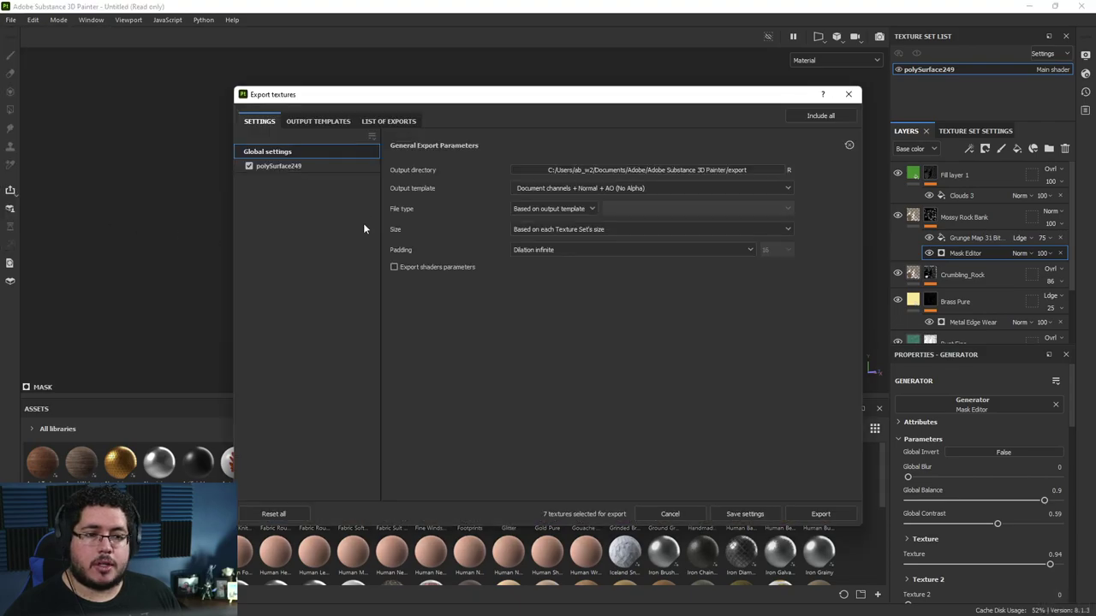
pyautogui.click(641, 170)
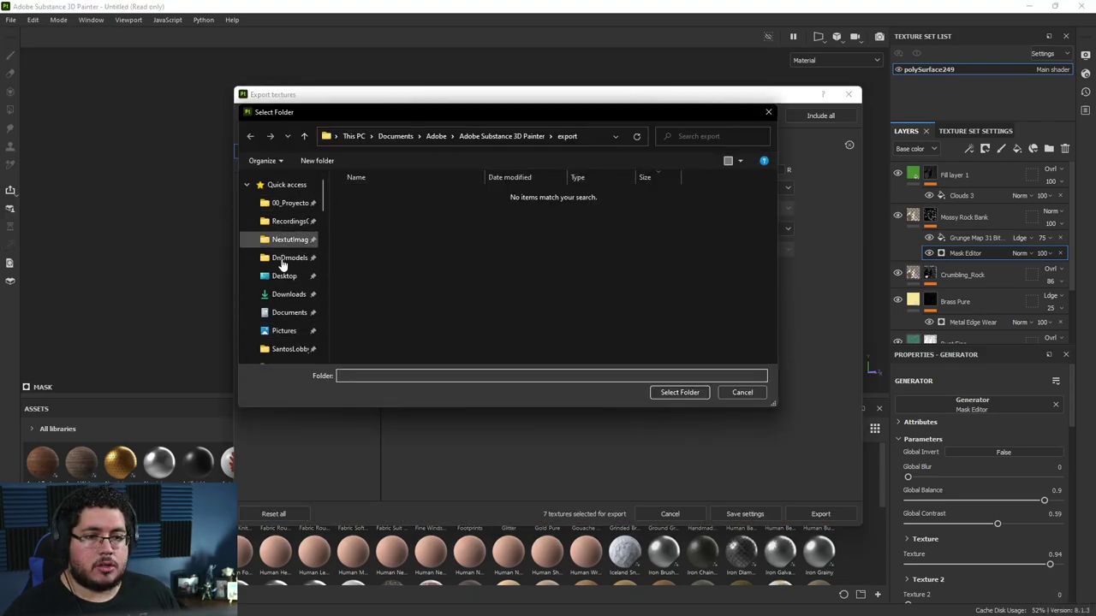
pyautogui.click(289, 327)
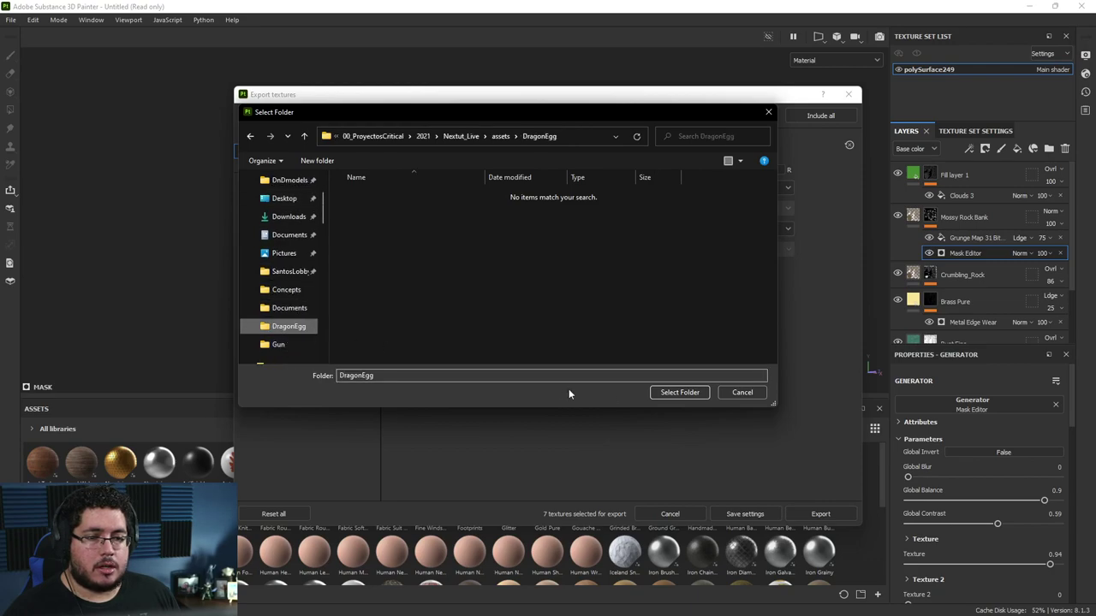
pyautogui.click(656, 392)
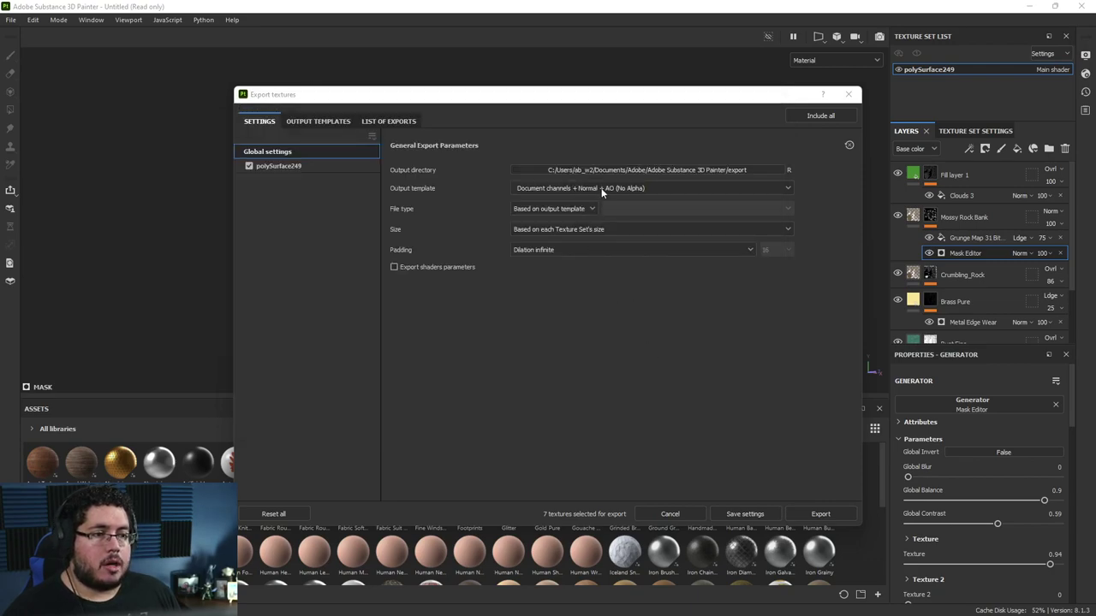
# - Set the output template to Arnold (AiStandard) and export the egg's textures
pyautogui.click(635, 187)
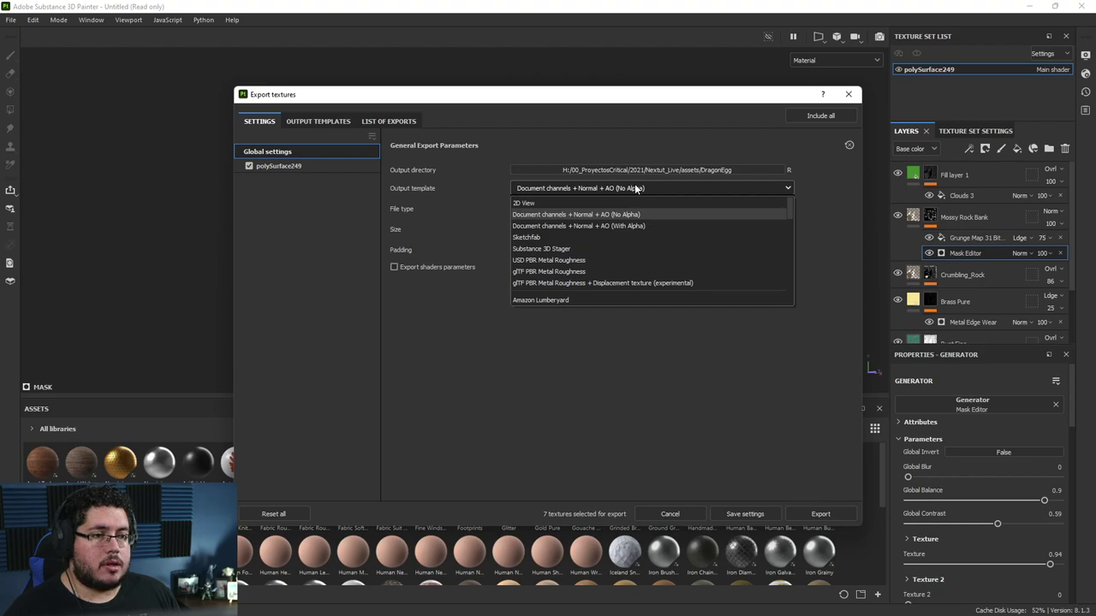
pyautogui.click(634, 187)
pyautogui.click(634, 188)
pyautogui.scroll(-5, 589, 246)
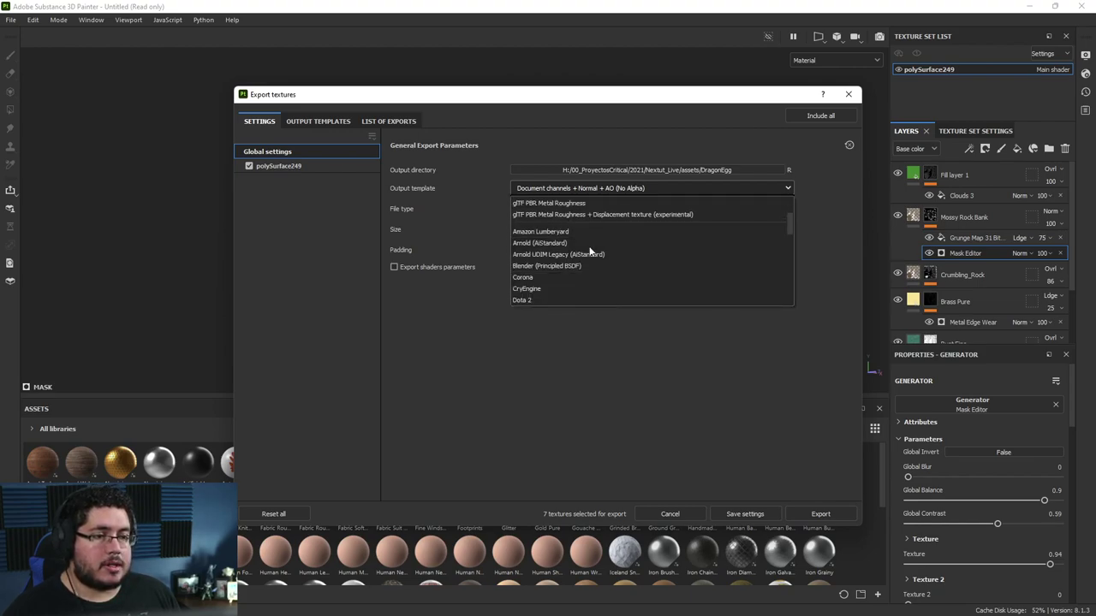
pyautogui.click(555, 244)
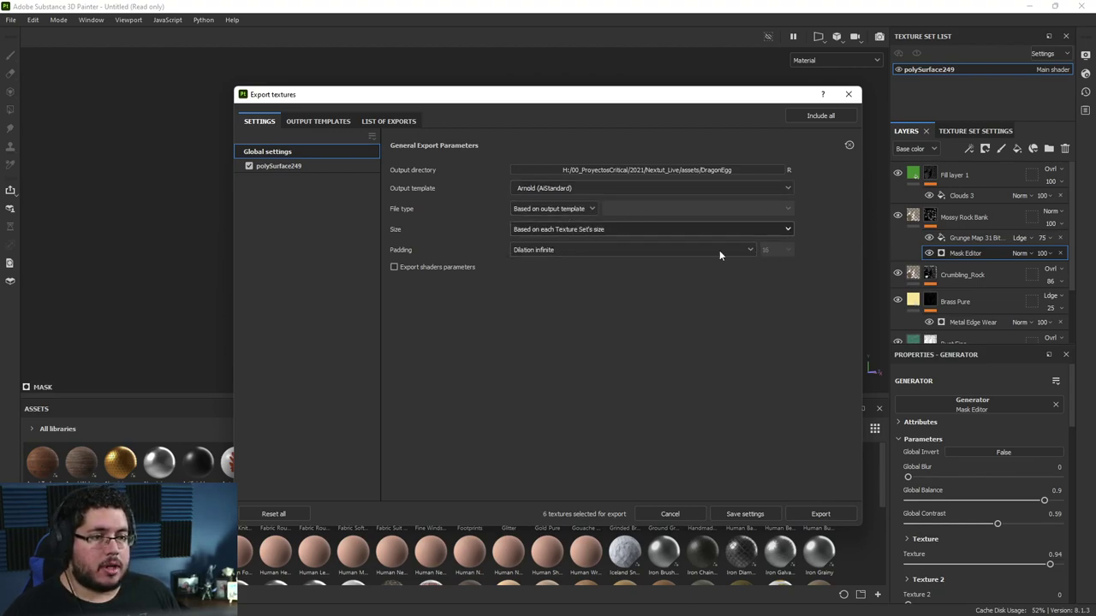
pyautogui.click(820, 514)
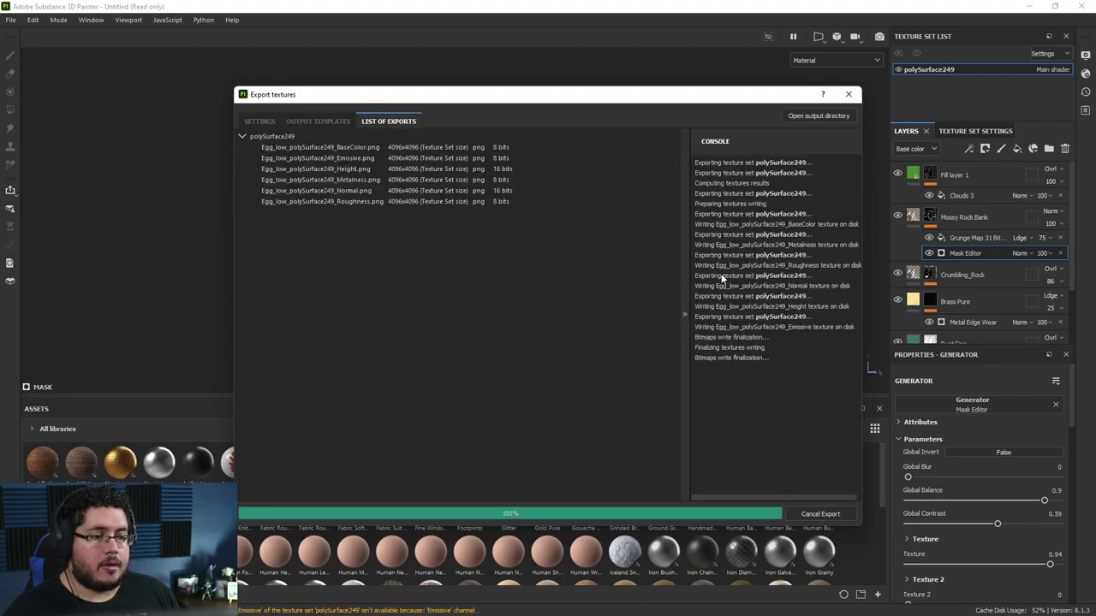
# - Switch to Maya and delete the old combined egg mesh polySurface249
pyautogui.hotkey('alt', 'Tab')
pyautogui.click(494, 369)
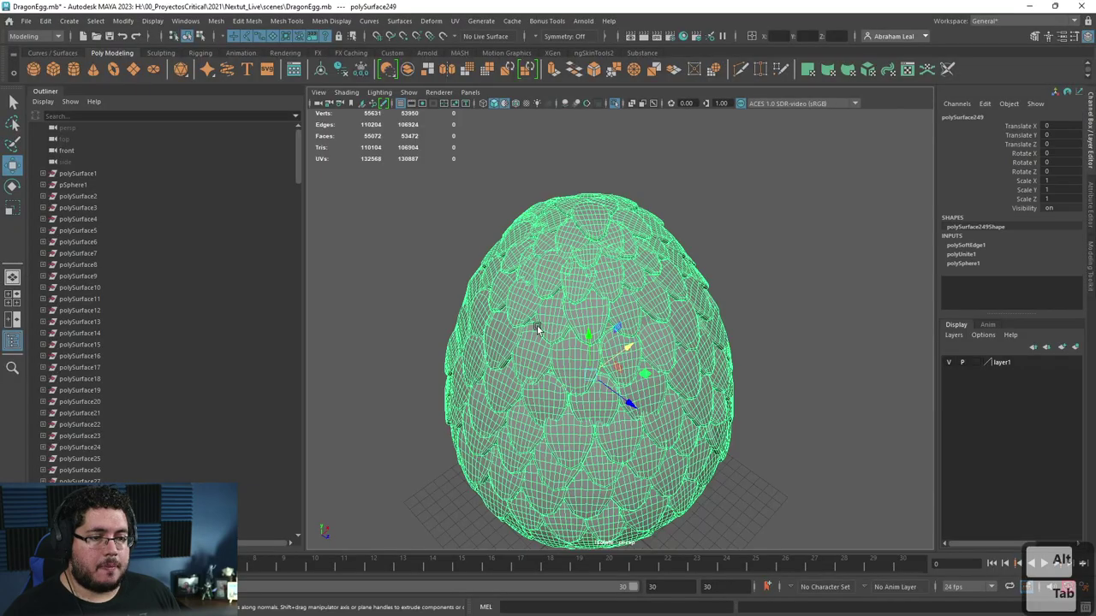
pyautogui.press('Delete')
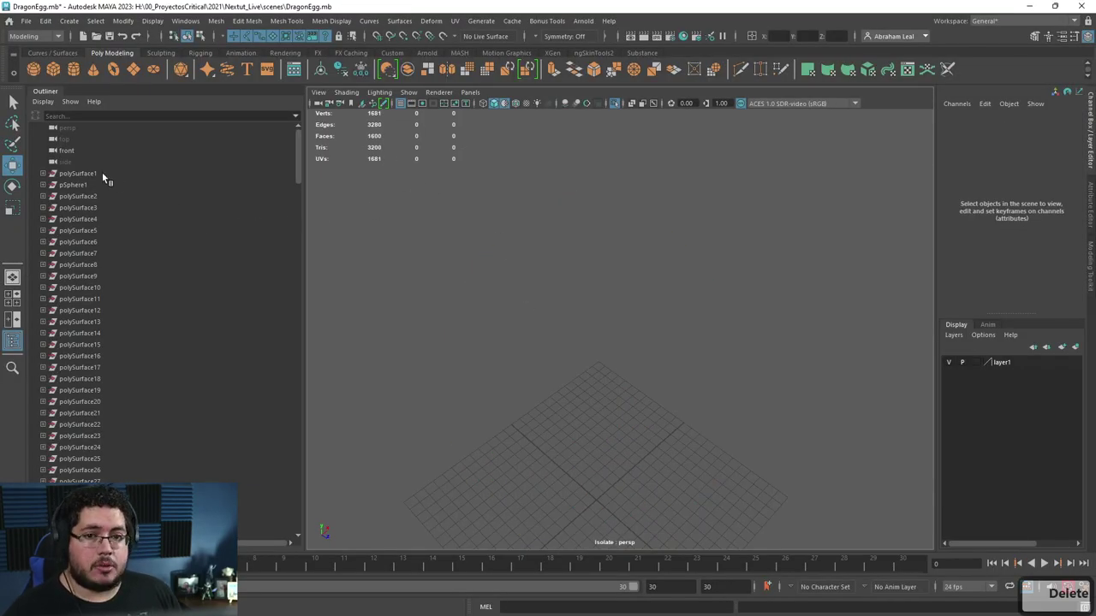
# - Delete all the leftover scale objects from polySurface1 through polySurface245 in the scene
pyautogui.click(76, 173)
pyautogui.scroll(-20, 116, 286)
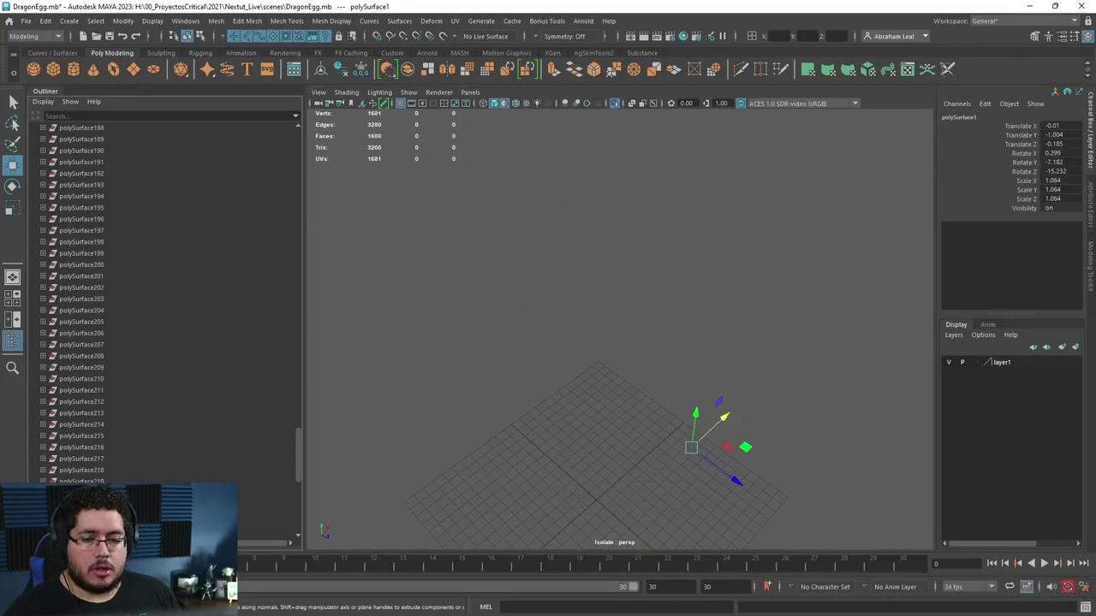
pyautogui.scroll(-4, 122, 471)
pyautogui.keyDown('shift'); pyautogui.click(114, 414); pyautogui.keyUp('shift')
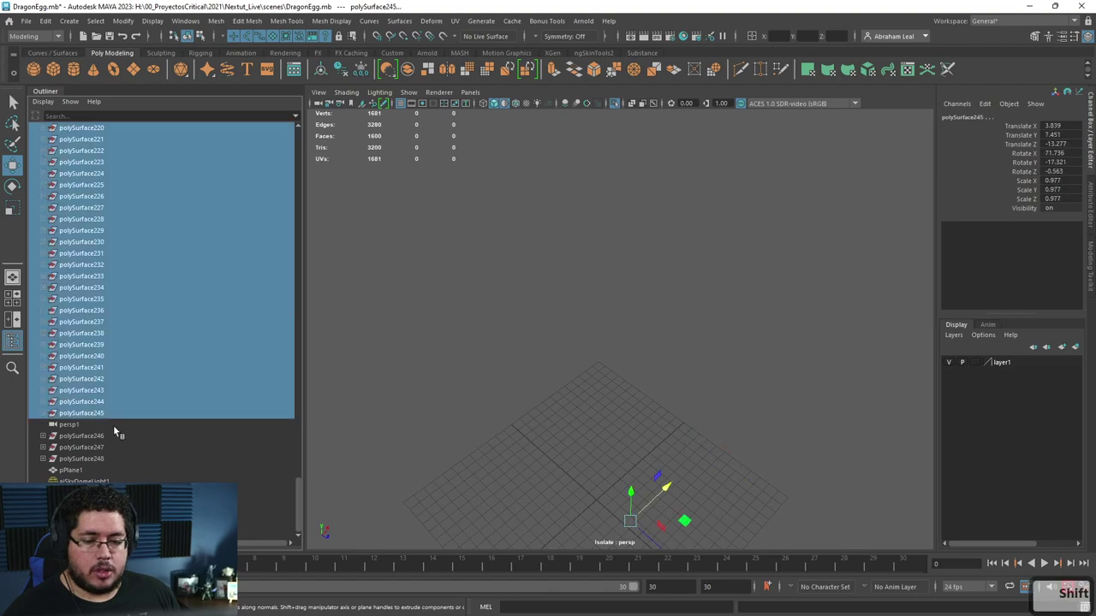
pyautogui.press('Delete')
# - Import Egg_low.fbx from the project's assets/DragonEgg folder into the scene
pyautogui.click(29, 20)
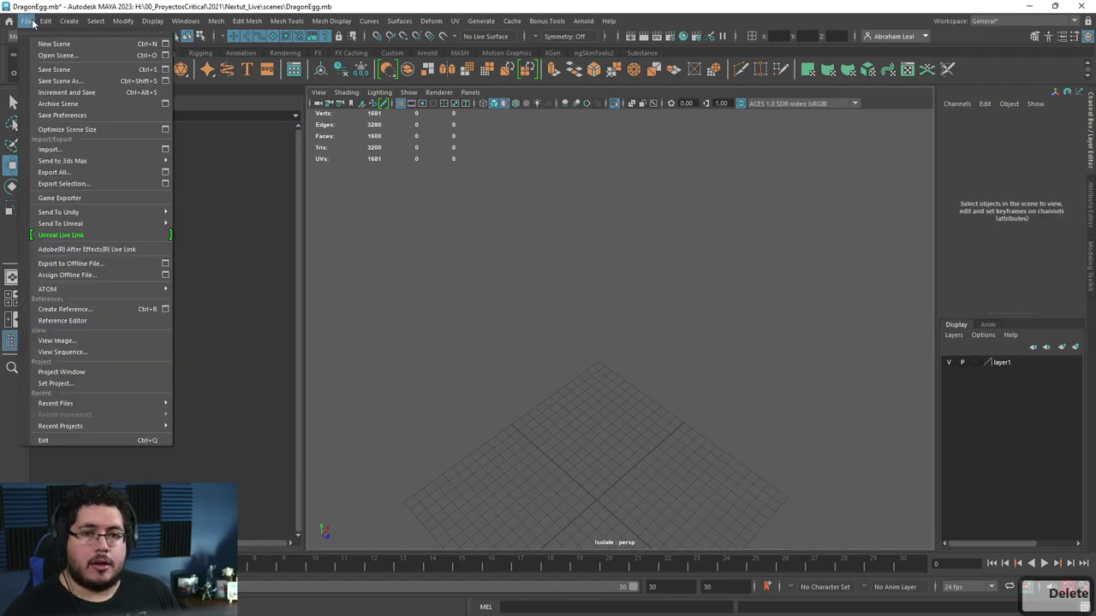
pyautogui.click(52, 149)
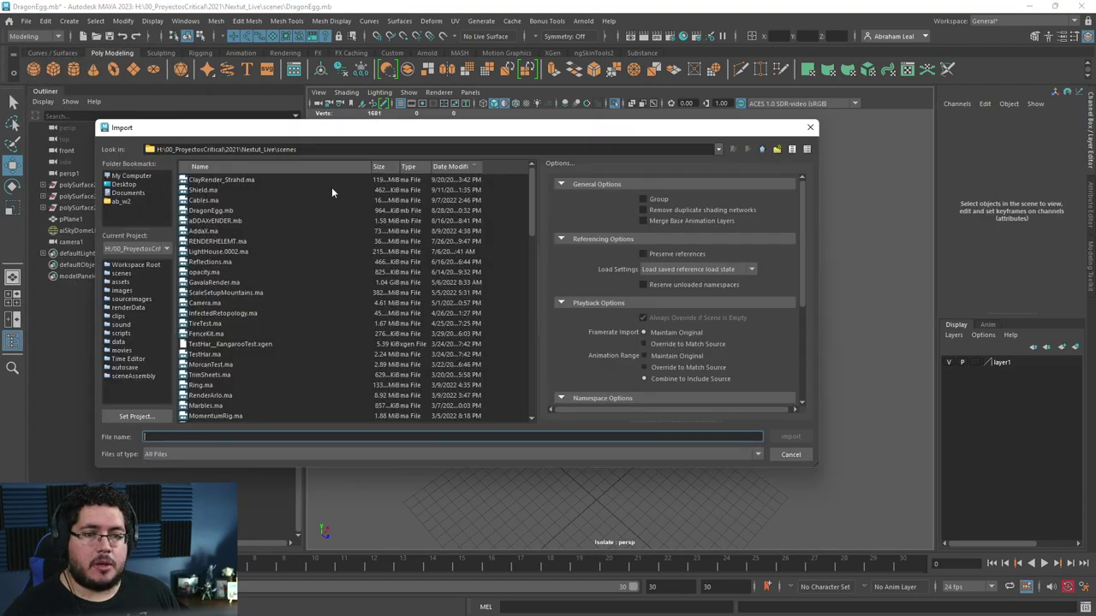
pyautogui.click(121, 281)
pyautogui.doubleClick(212, 190)
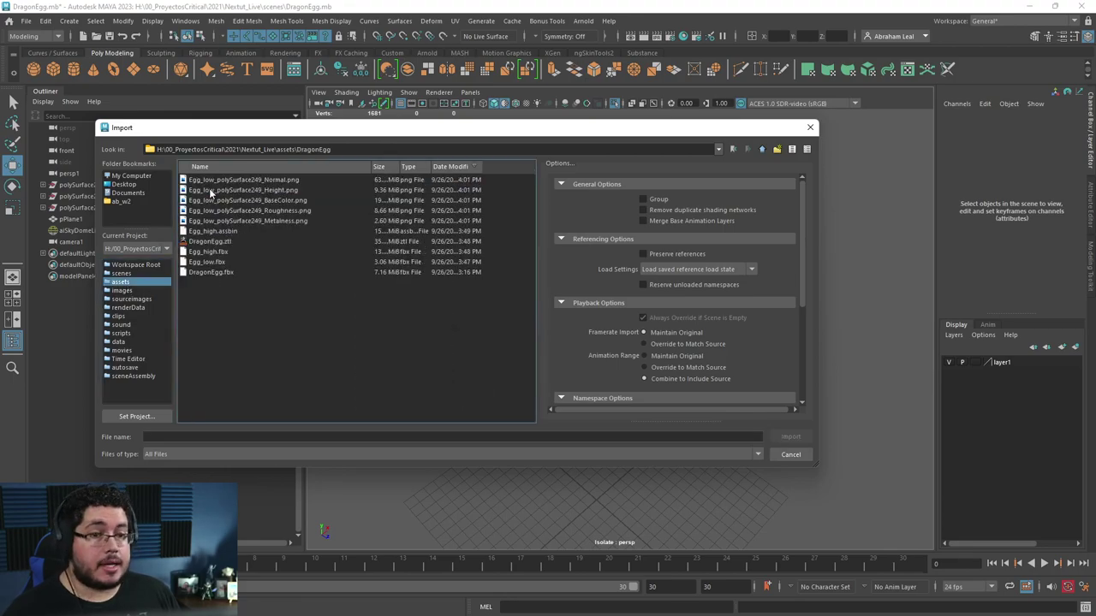
pyautogui.doubleClick(206, 262)
# - Turn off the viewport's object isolation, then select and frame the imported egg
pyautogui.scroll(-3, 543, 361)
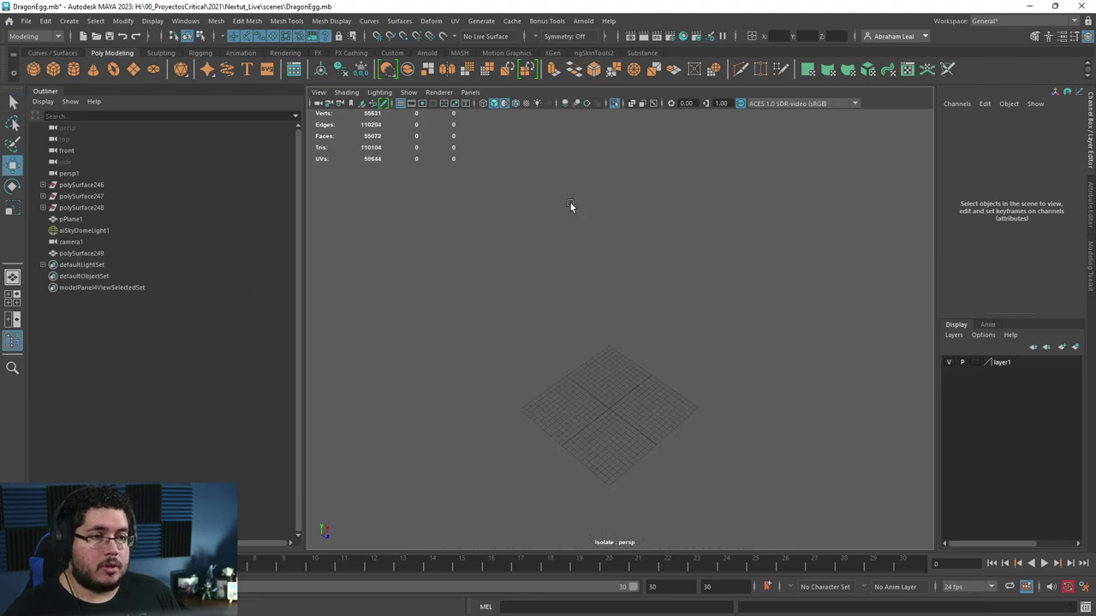
pyautogui.click(616, 105)
pyautogui.scroll(10, 618, 304)
pyautogui.click(596, 306)
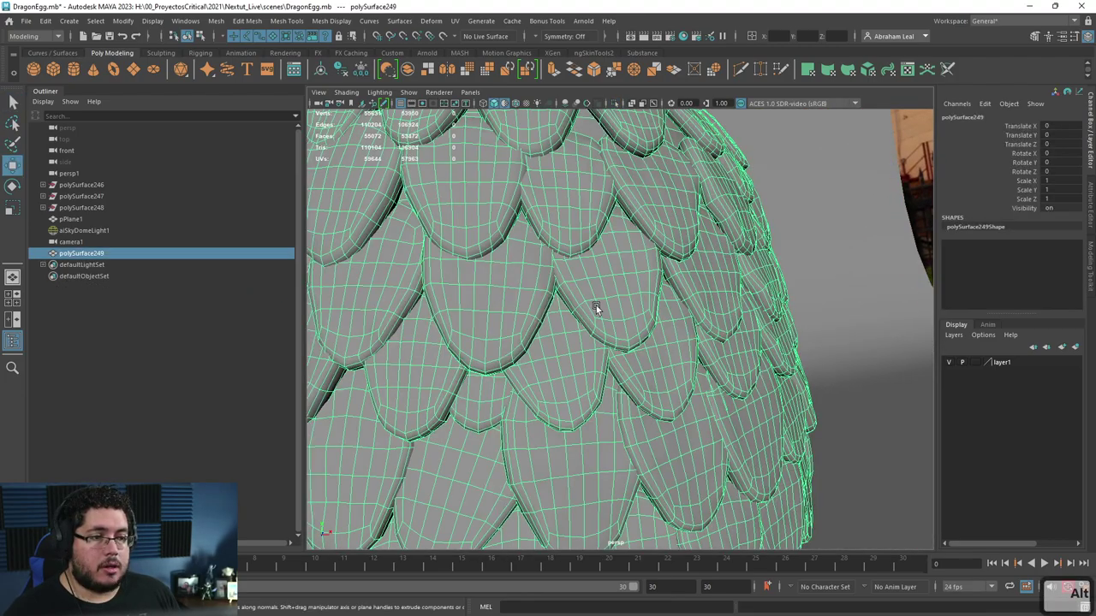
pyautogui.press('f')
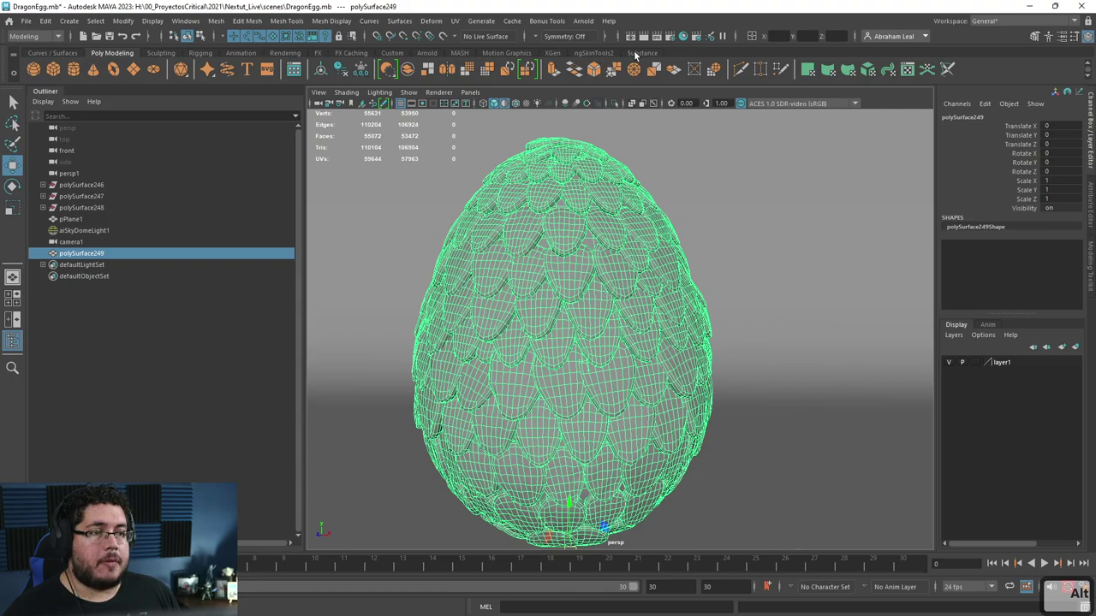
# - Bring up the Substance tools, filter the Plug-in Manager for "subs" and load all the Substance plug-ins
pyautogui.click(640, 54)
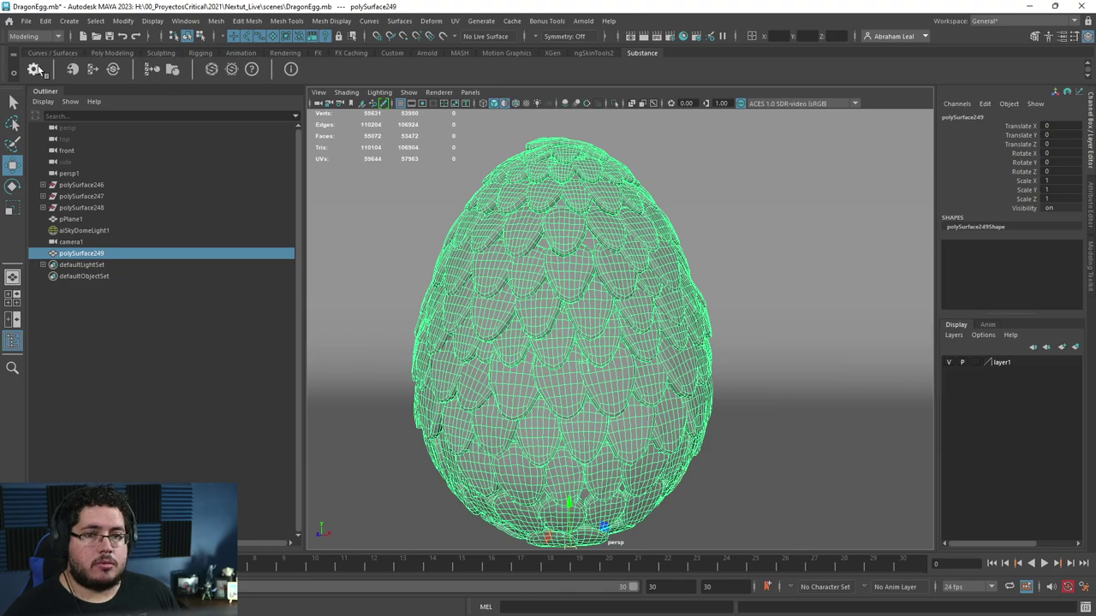
pyautogui.click(350, 226)
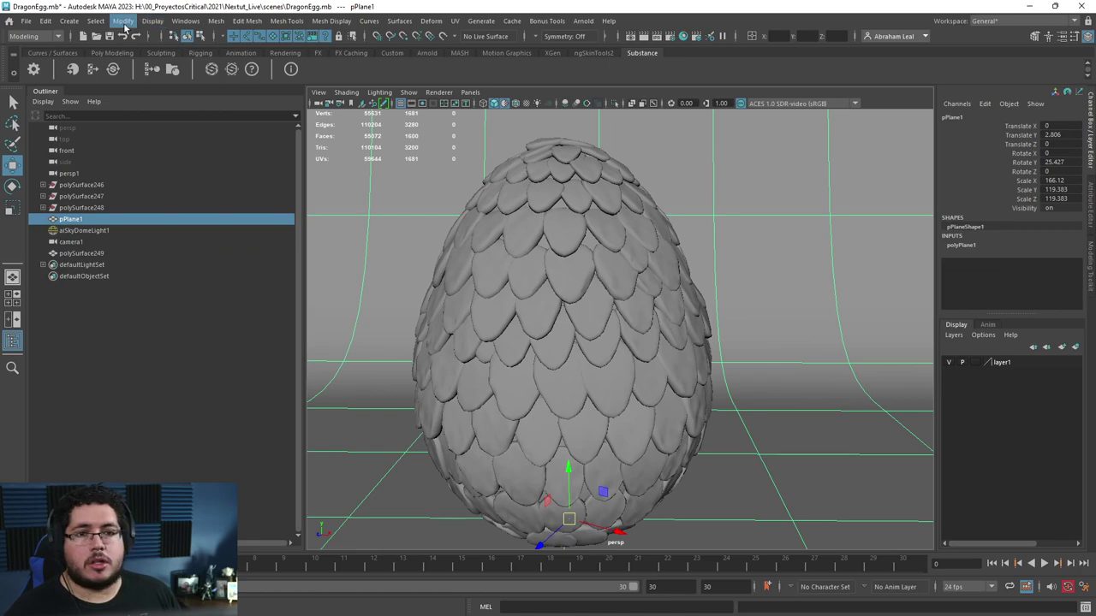
pyautogui.click(97, 21)
pyautogui.click(97, 21)
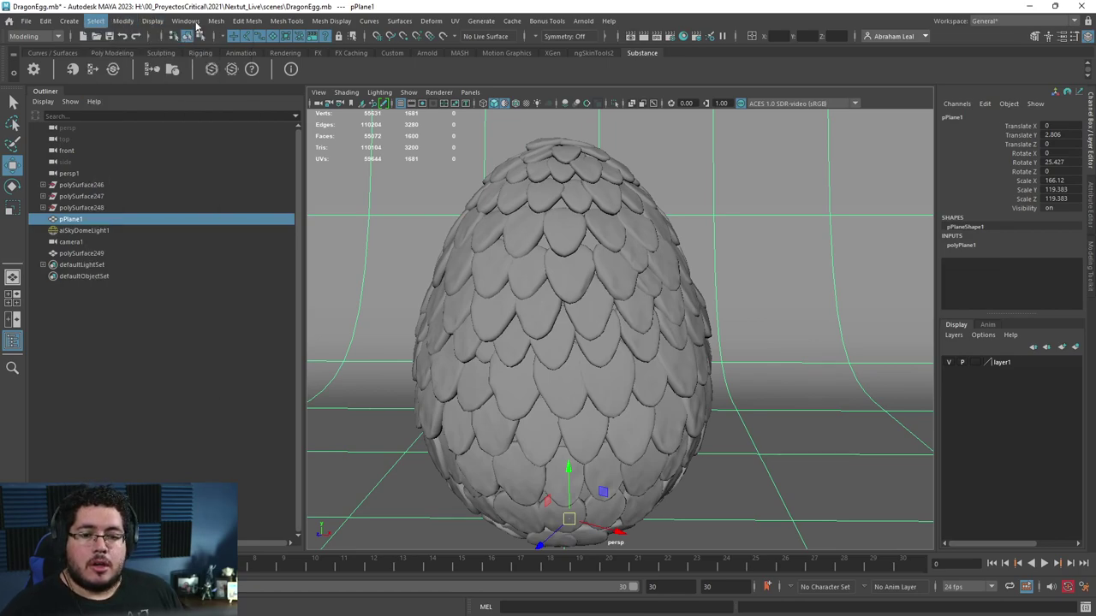
pyautogui.click(185, 20)
pyautogui.moveTo(275, 151)
pyautogui.click(347, 230)
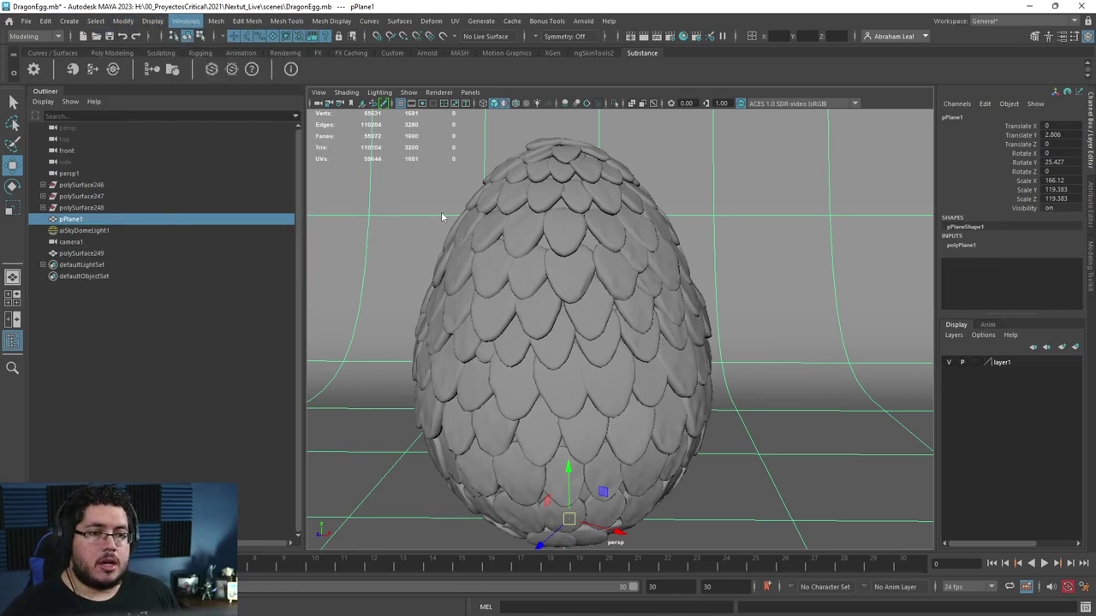
pyautogui.write('suibs')
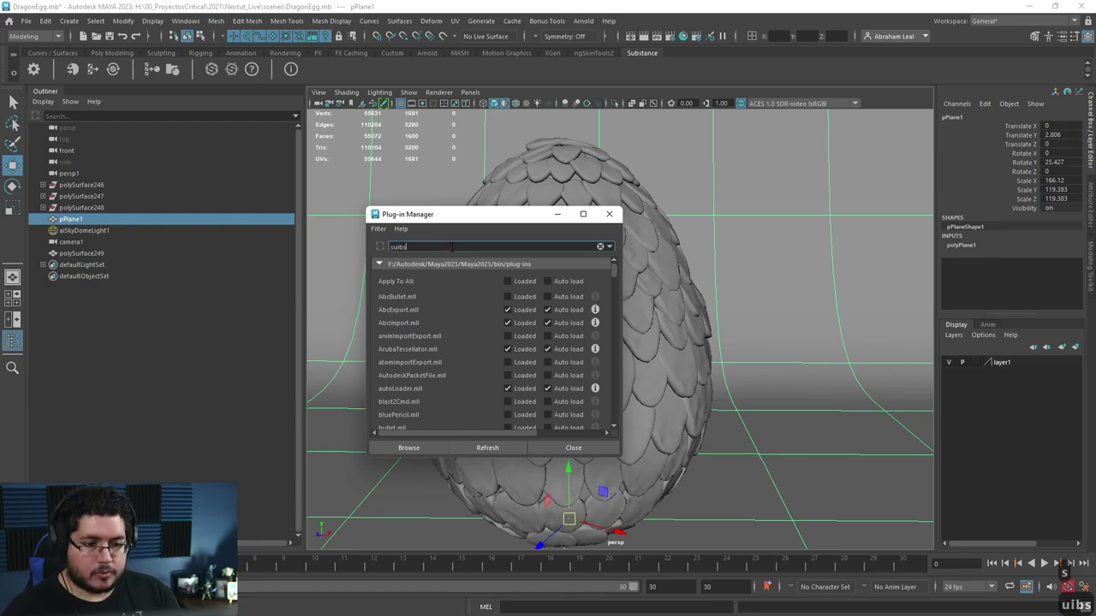
pyautogui.press('BackSpace')
pyautogui.press('BackSpace')
pyautogui.write('bs')
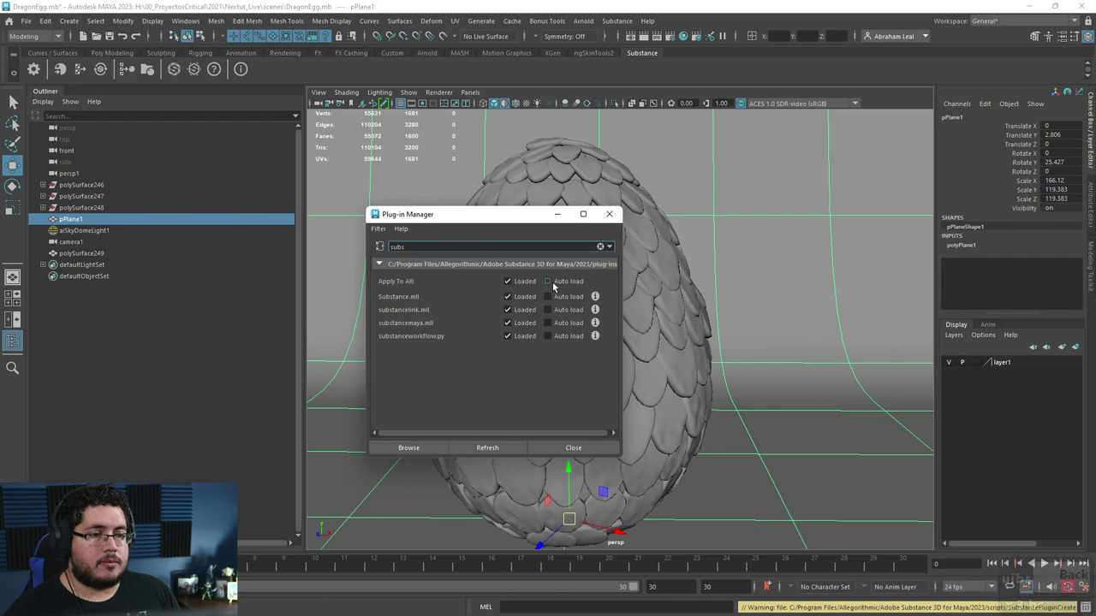
pyautogui.click(608, 214)
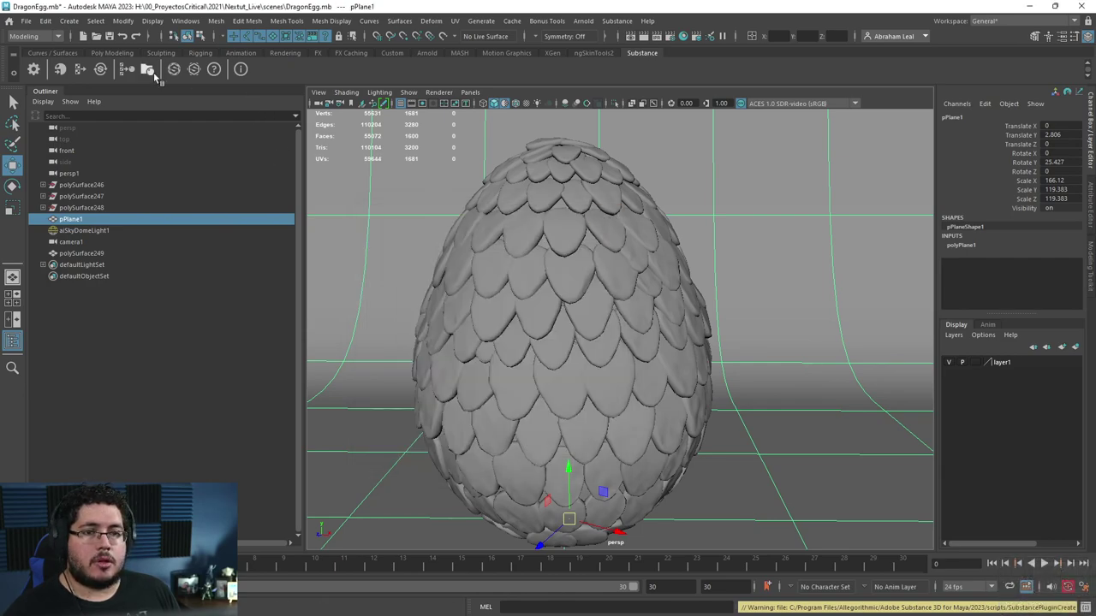
# - Start Substance's Apply Workflow to Image Maps and load the egg's normal, height, base color, roughness and metalness maps
pyautogui.click(126, 70)
pyautogui.click(518, 270)
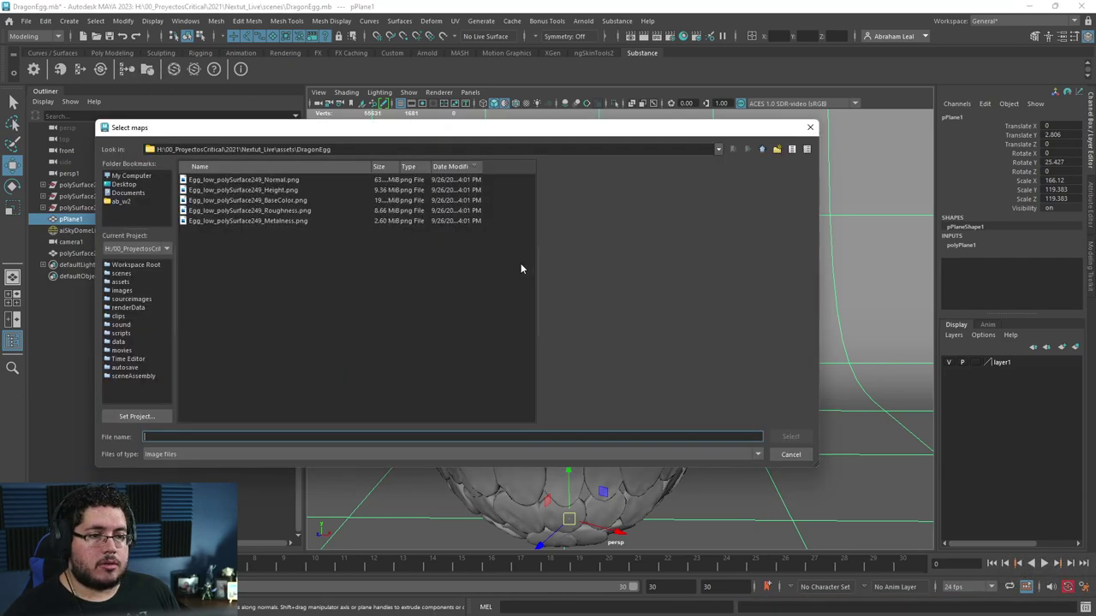
pyautogui.click(240, 179)
pyautogui.keyDown('shift'); pyautogui.click(255, 220); pyautogui.keyUp('shift')
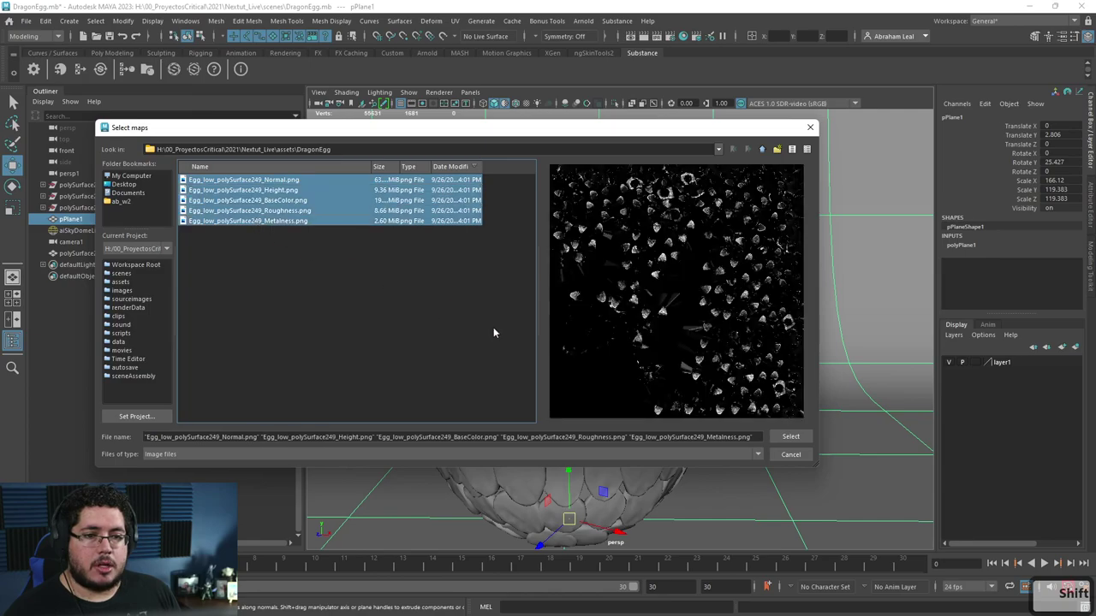
pyautogui.click(786, 436)
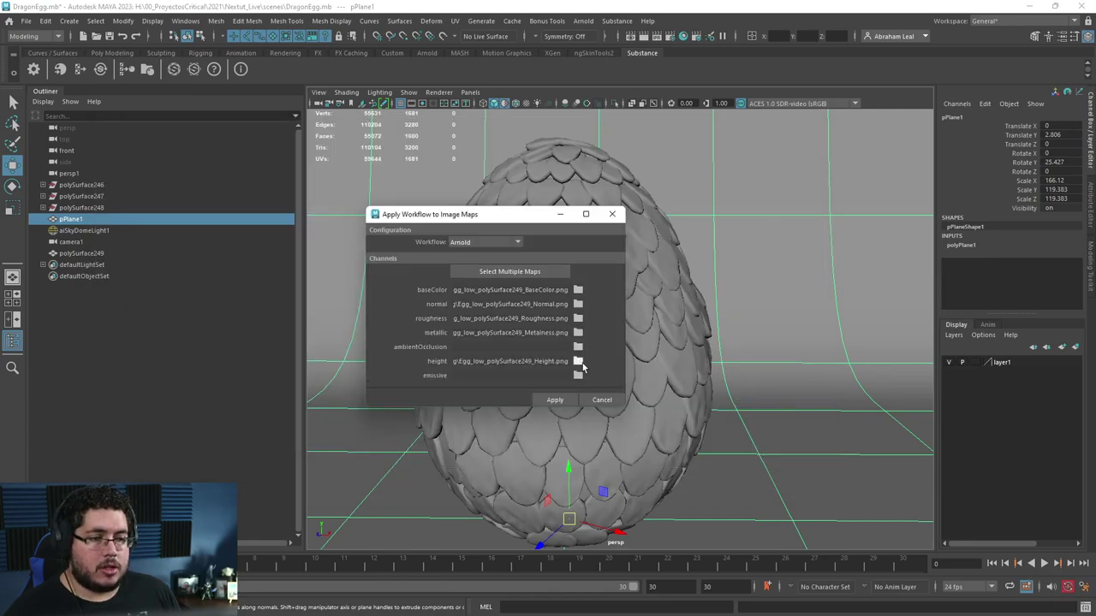
# - Clear the height map from the channels and apply the Arnold workflow to the image maps
pyautogui.click(578, 360)
pyautogui.click(810, 126)
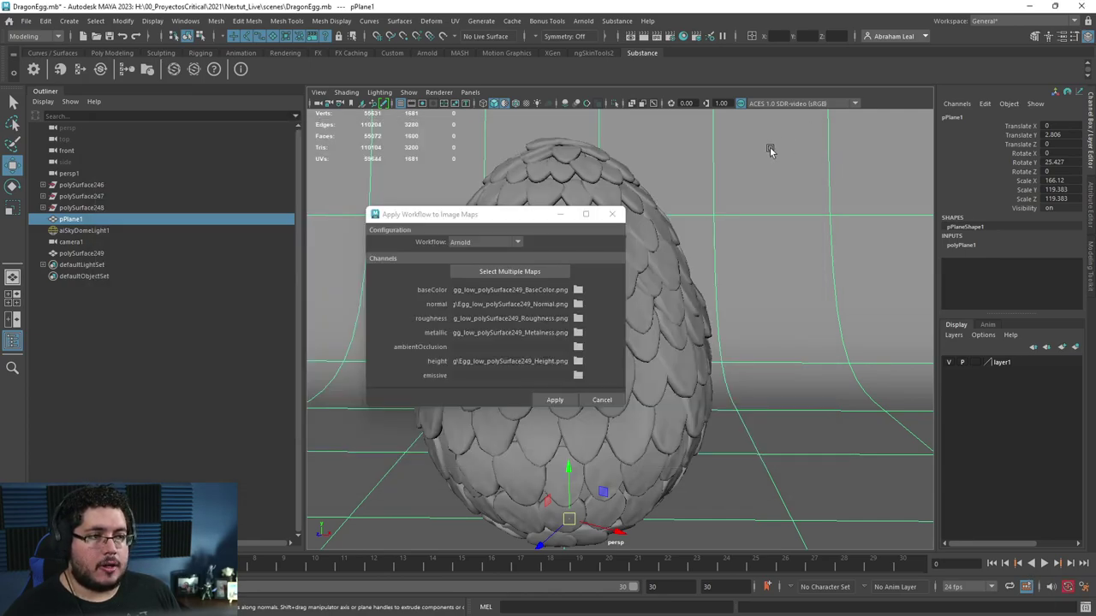
pyautogui.click(459, 363)
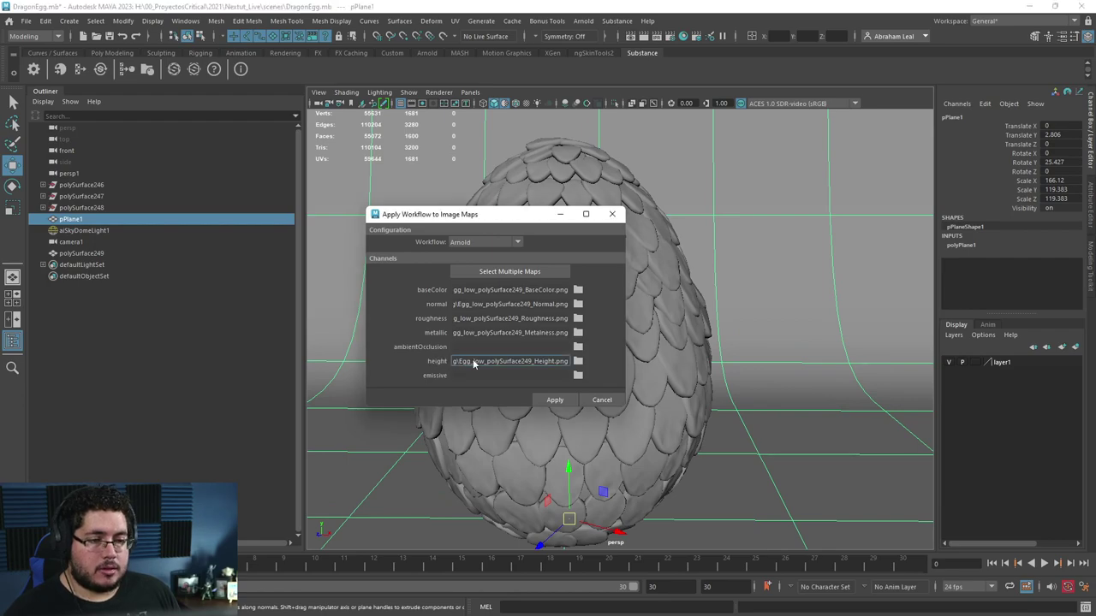
pyautogui.click(555, 400)
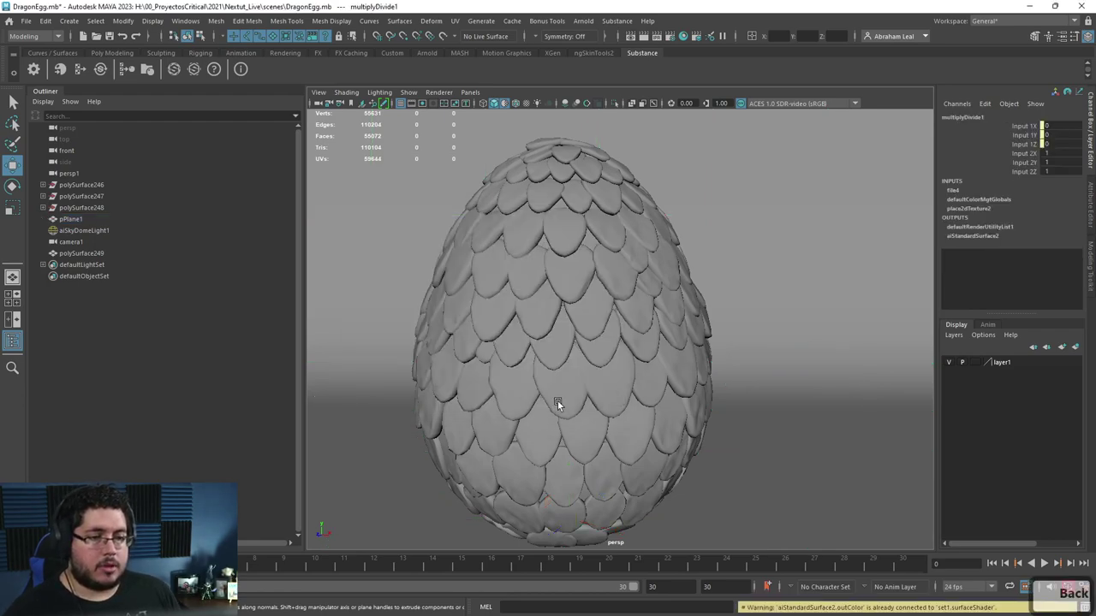
pyautogui.click(567, 289)
pyautogui.moveTo(567, 288); pyautogui.dragTo(679, 546, button='right')
pyautogui.keyDown('alt'); pyautogui.moveTo(581, 293); pyautogui.dragTo(634, 301); pyautogui.keyUp('alt')
pyautogui.click(750, 271)
# - Open the Hypershade and graph the node network of the egg's Arnold material, aiStandardSurface2
pyautogui.click(680, 37)
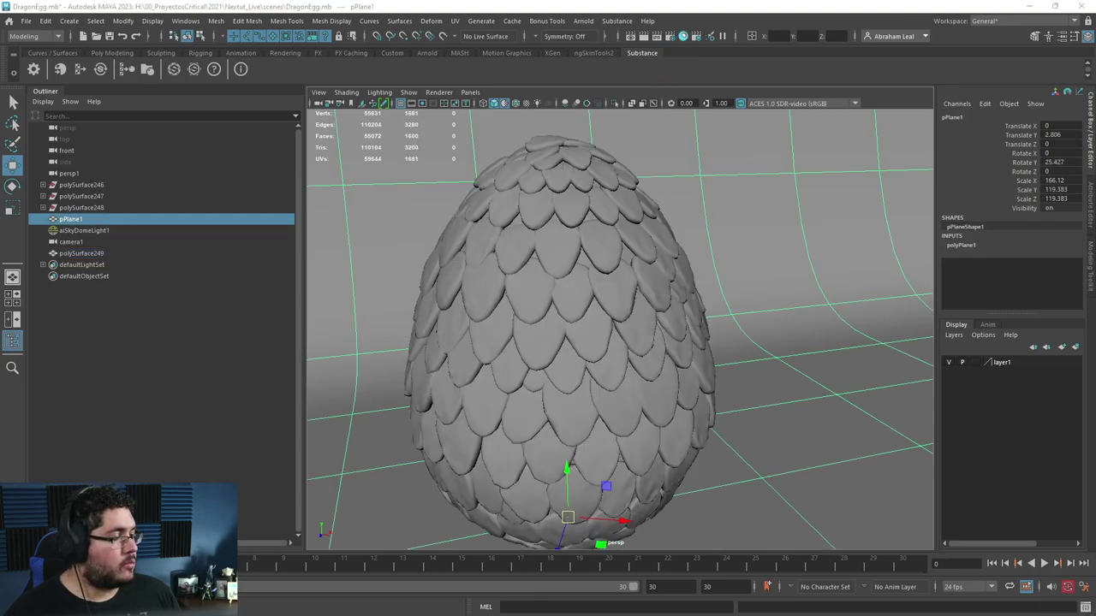
pyautogui.click(684, 36)
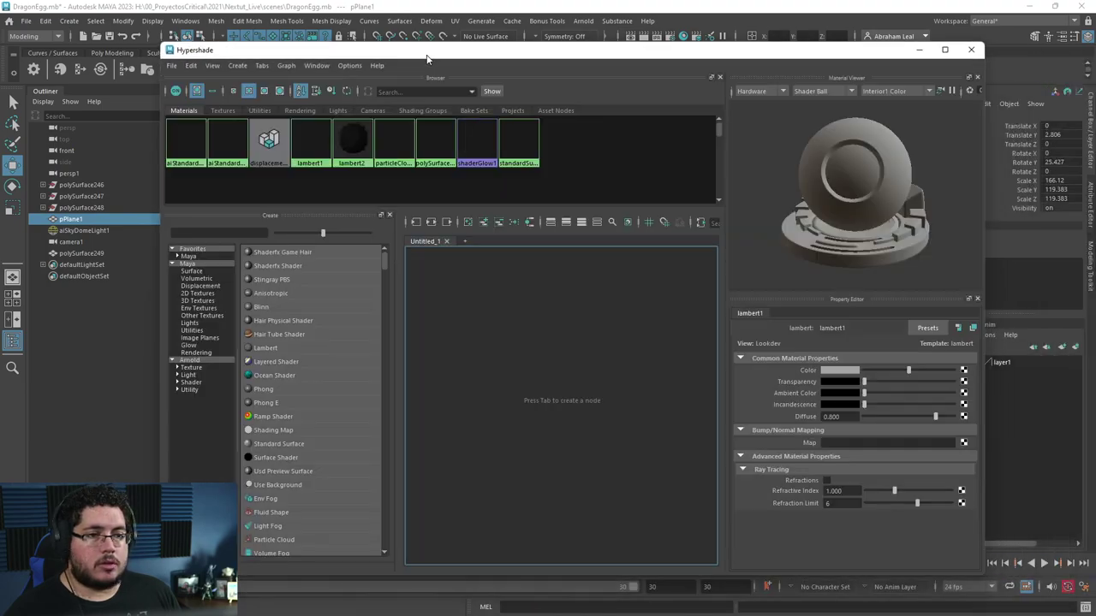
pyautogui.click(512, 152)
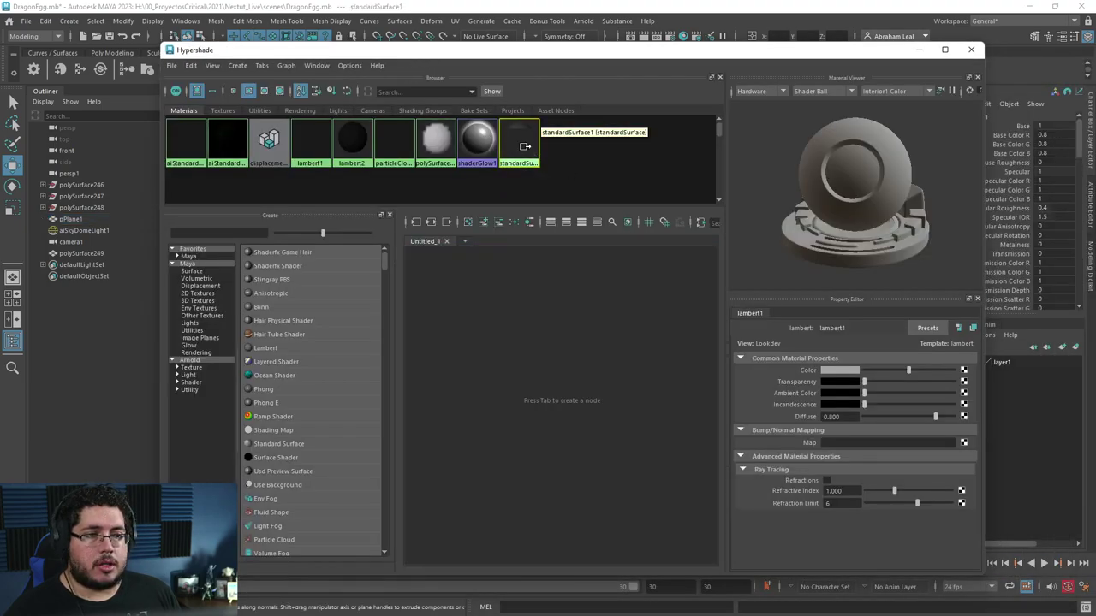
pyautogui.click(225, 144)
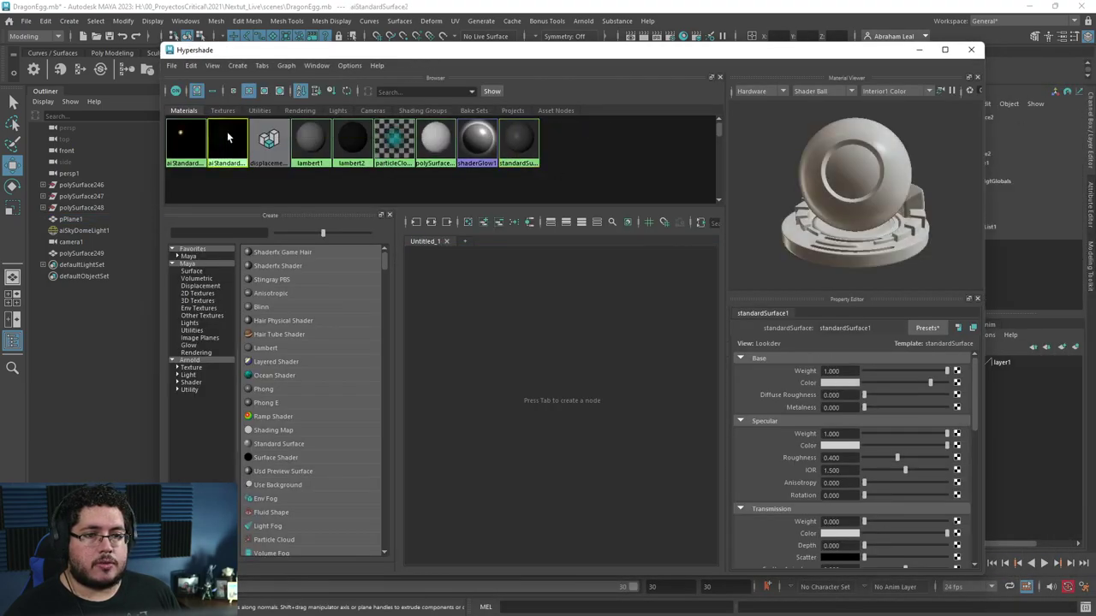
pyautogui.click(432, 221)
pyautogui.scroll(5, 535, 349)
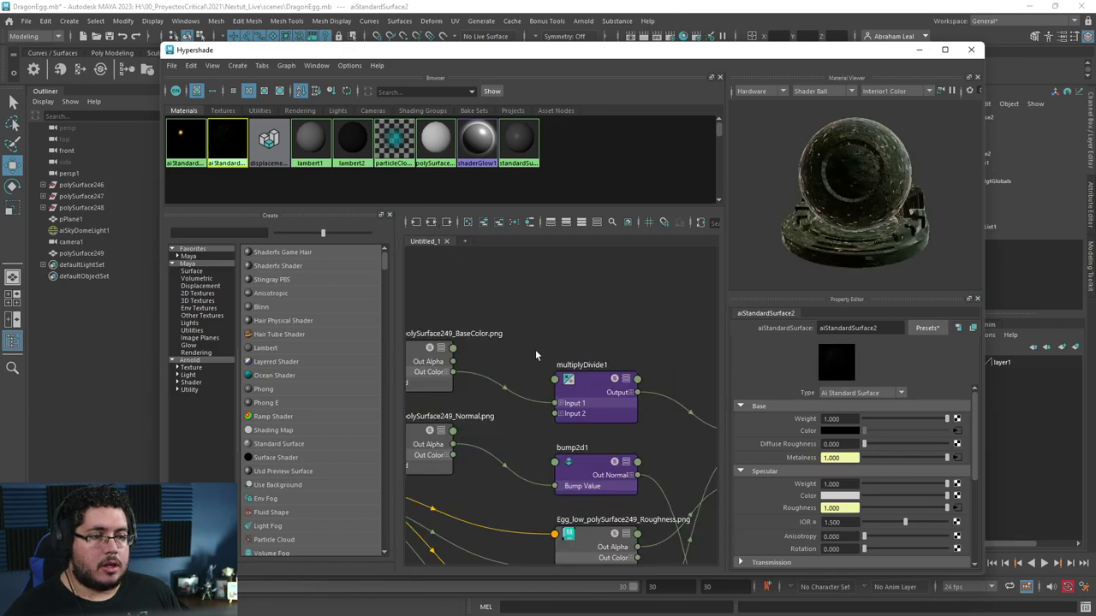
pyautogui.scroll(-3, 563, 363)
pyautogui.keyDown('alt'); pyautogui.moveTo(613, 388); pyautogui.dragTo(559, 339, button='middle'); pyautogui.keyUp('alt')
# - Graph the input and output connections of the shading group set1 to expose its displacement branch
pyautogui.click(707, 292)
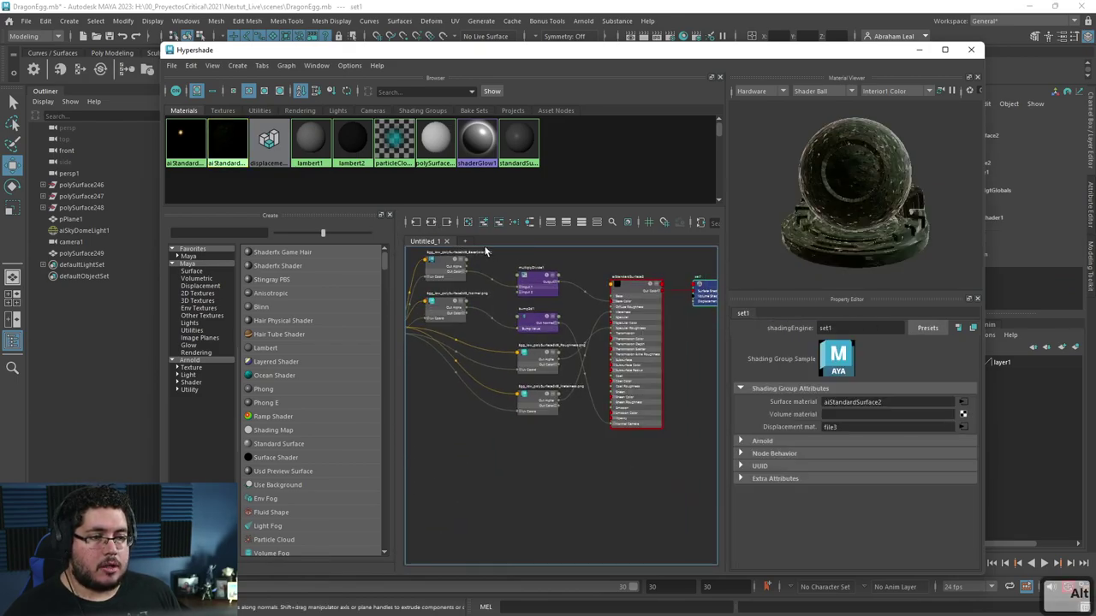
pyautogui.click(432, 223)
pyautogui.scroll(5, 625, 393)
pyautogui.keyDown('alt'); pyautogui.moveTo(629, 396); pyautogui.dragTo(582, 396, button='middle'); pyautogui.keyUp('alt')
pyautogui.scroll(3, 575, 378)
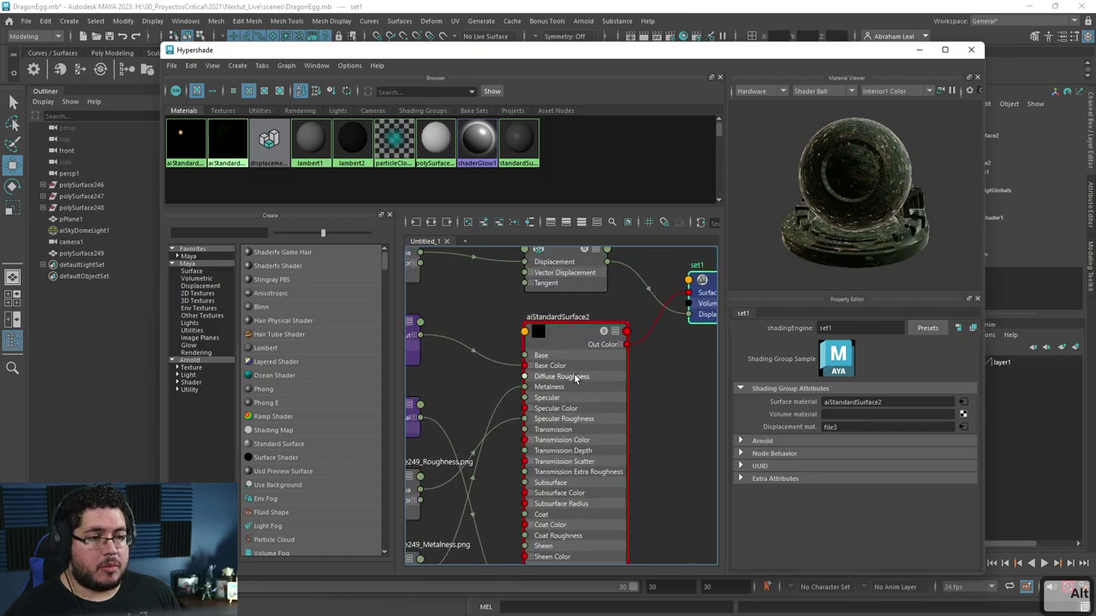
pyautogui.scroll(-3, 615, 351)
# - Delete the displacement shader and height map file nodes from the egg's shading network, minimize the Hypershade and save the scene
pyautogui.click(582, 295)
pyautogui.keyDown('alt'); pyautogui.moveTo(553, 269); pyautogui.dragTo(556, 322, button='middle'); pyautogui.keyUp('alt')
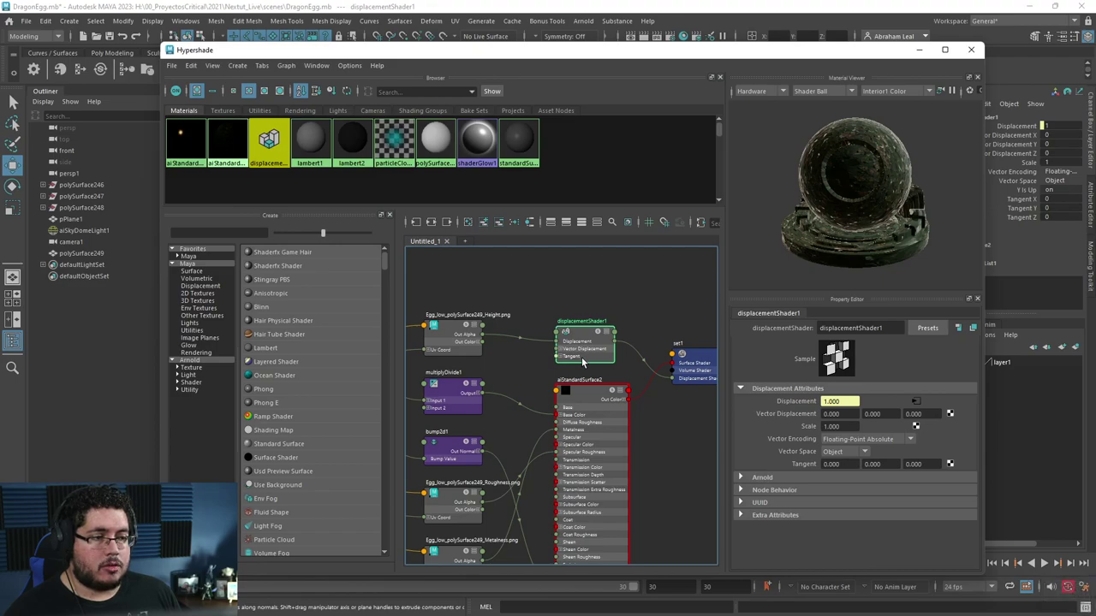
pyautogui.click(467, 346)
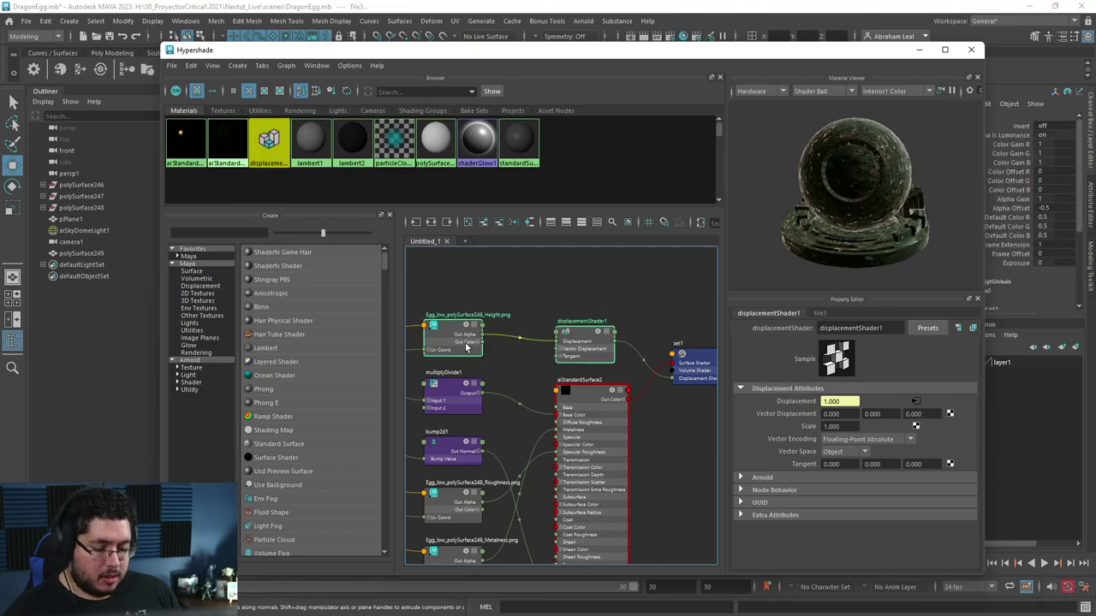
pyautogui.press('Delete')
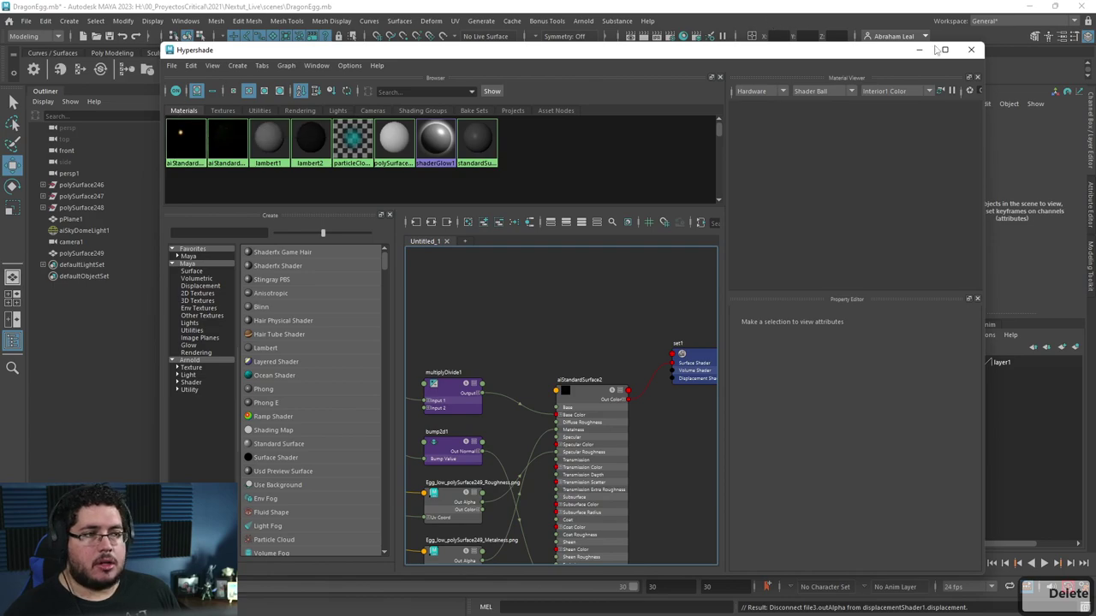
pyautogui.click(918, 50)
pyautogui.hotkey('ctrl', 's')
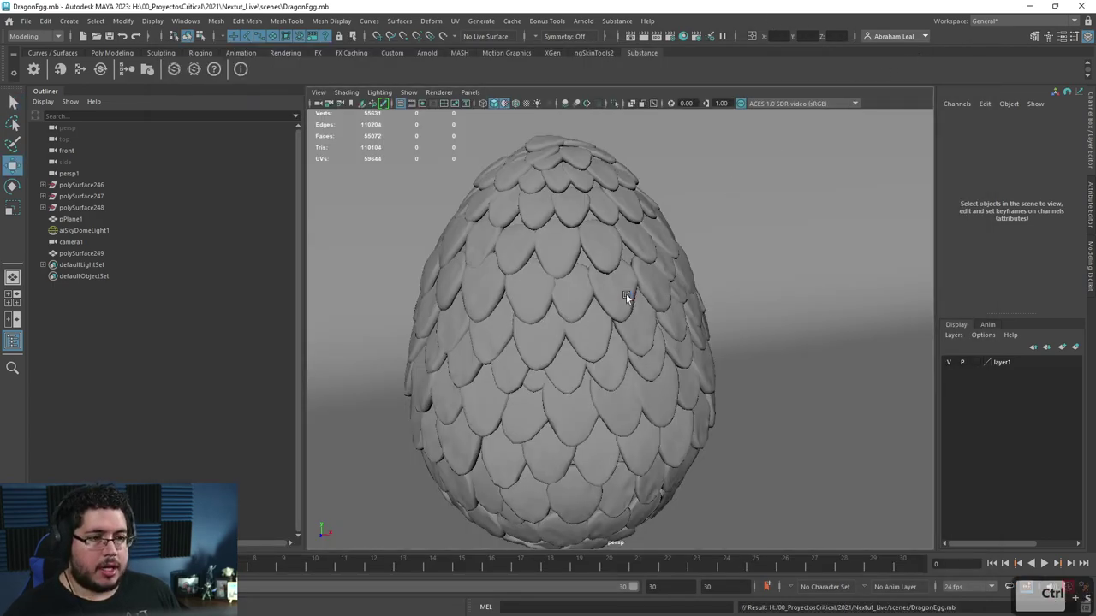
# - Select camera1 in the scene and look through it in the viewport
pyautogui.scroll(-5, 627, 298)
pyautogui.click(658, 430)
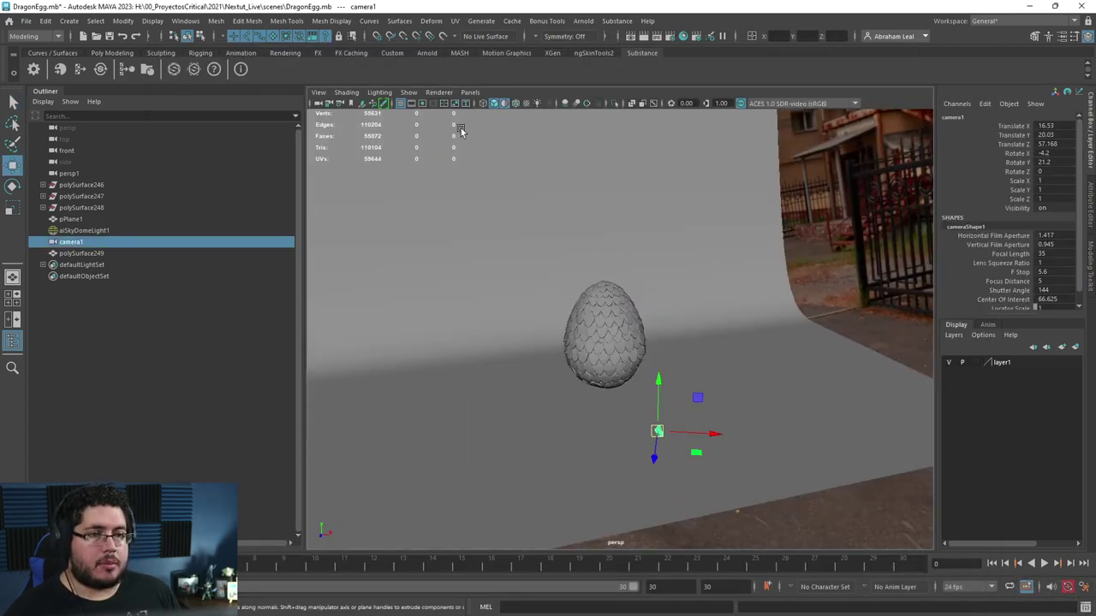
pyautogui.click(470, 92)
pyautogui.click(514, 140)
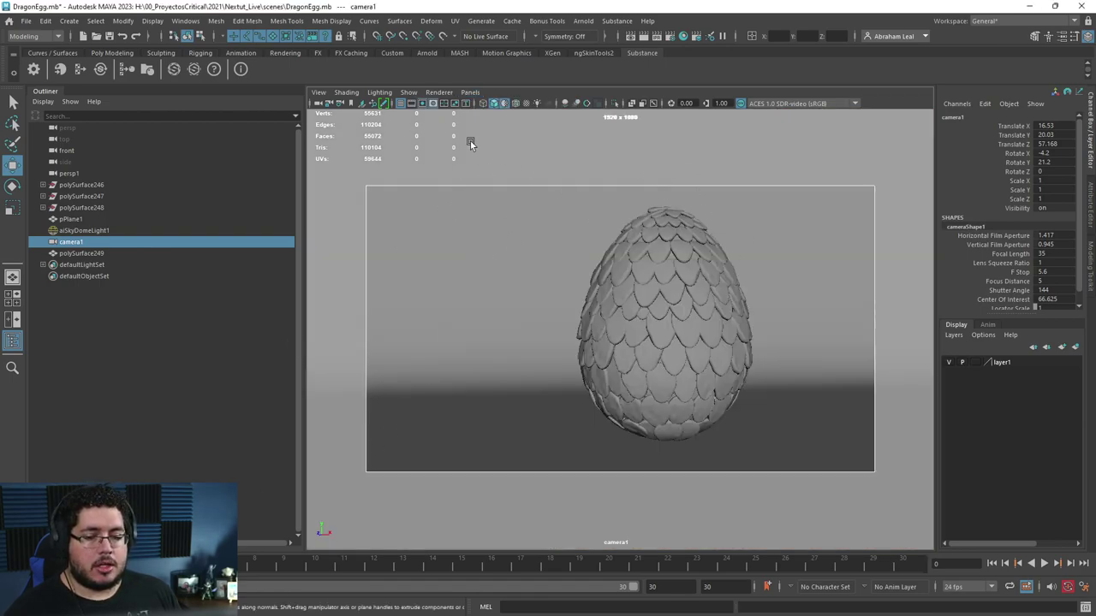
# - Open the Arnold RenderView, shrink its window over the viewport and render the egg through camera1
pyautogui.click(583, 23)
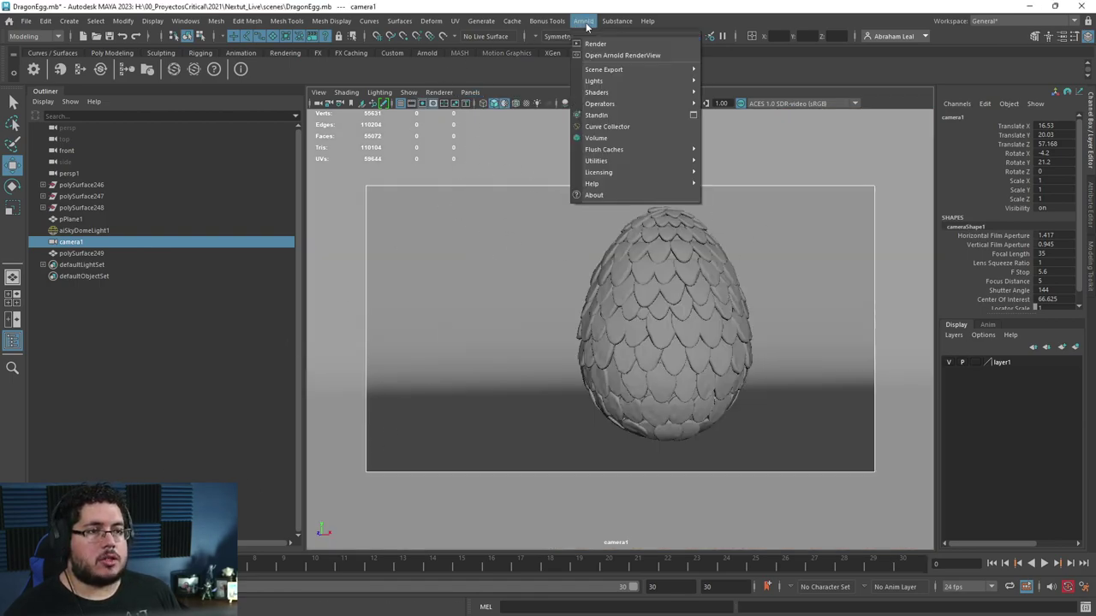
pyautogui.click(639, 55)
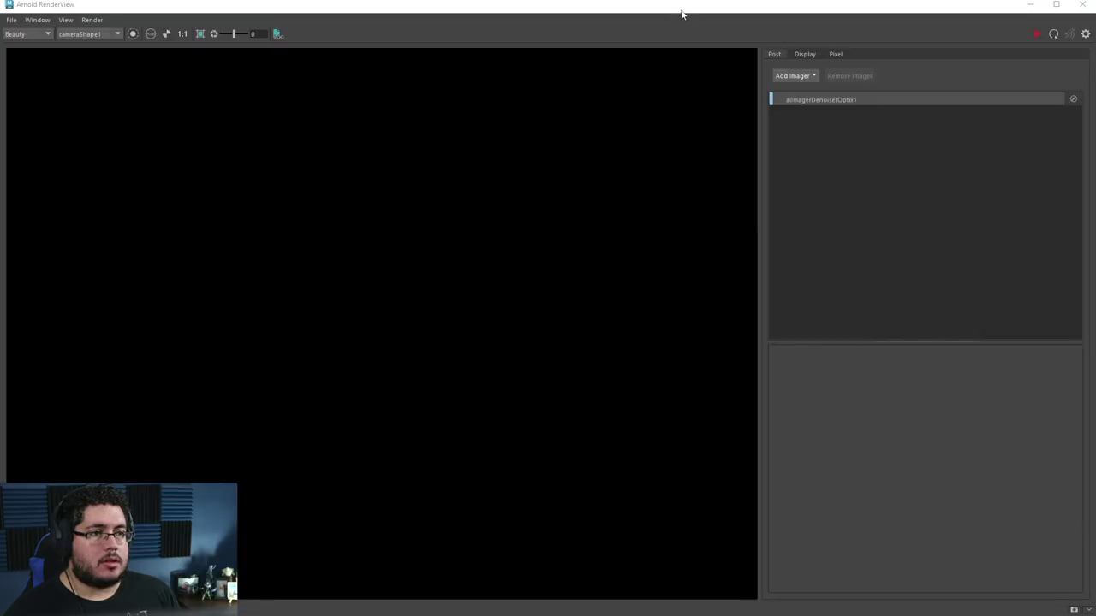
pyautogui.moveTo(682, 14); pyautogui.dragTo(704, 61)
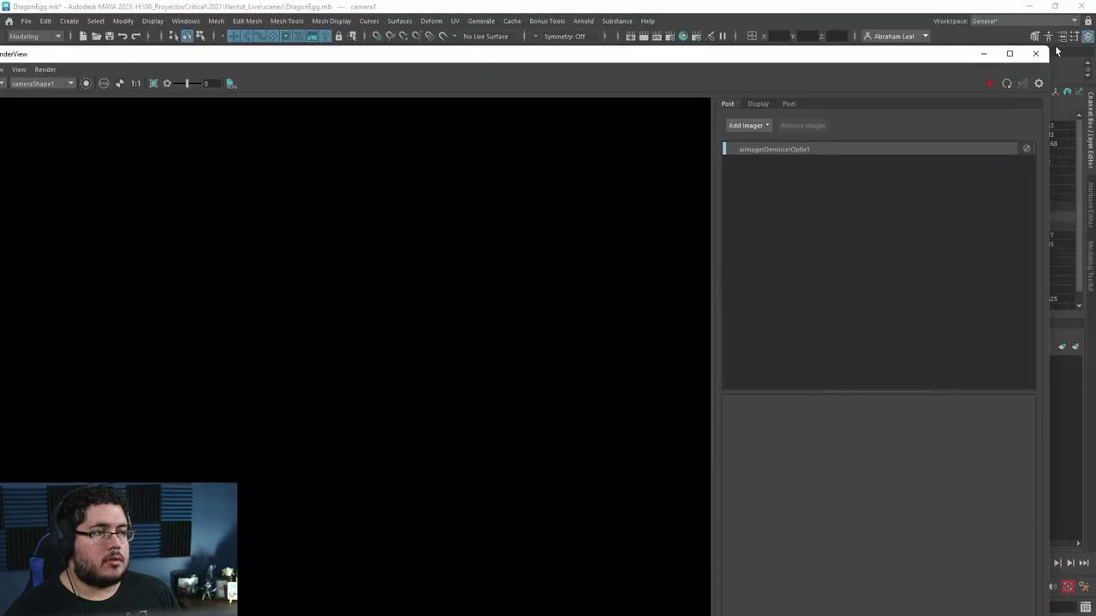
pyautogui.moveTo(1057, 52); pyautogui.dragTo(773, 250)
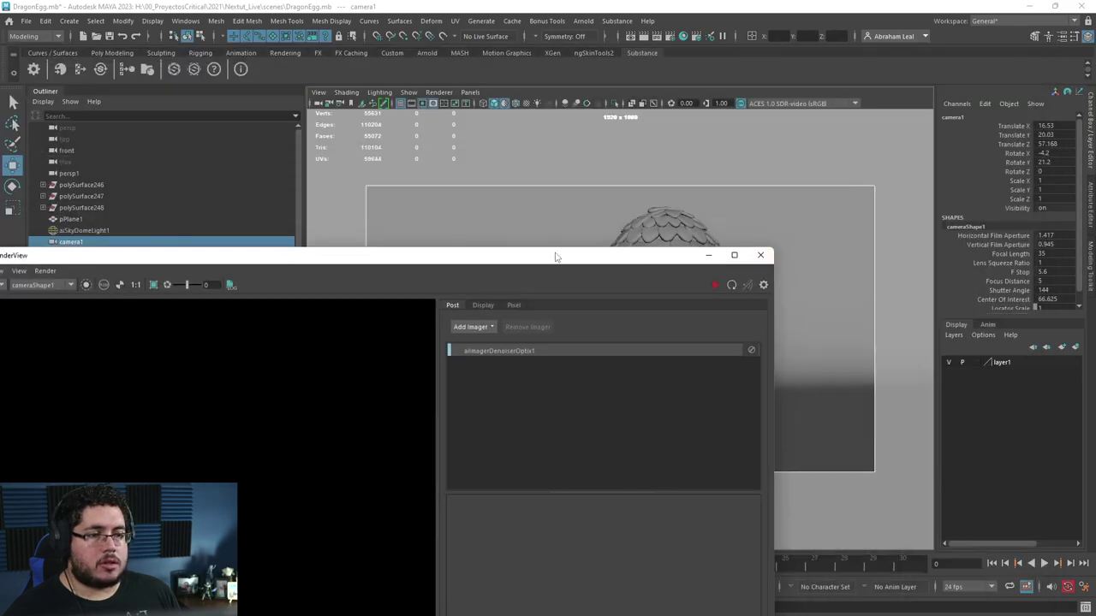
pyautogui.moveTo(555, 256); pyautogui.dragTo(736, 112)
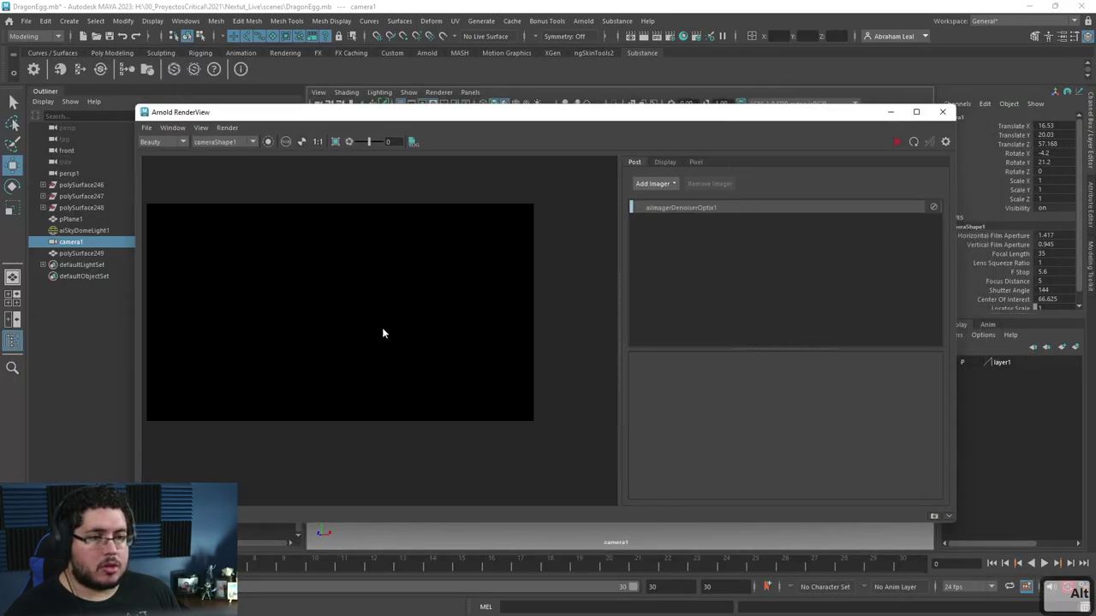
pyautogui.keyDown('alt'); pyautogui.moveTo(383, 329); pyautogui.dragTo(470, 325, button='middle'); pyautogui.keyUp('alt')
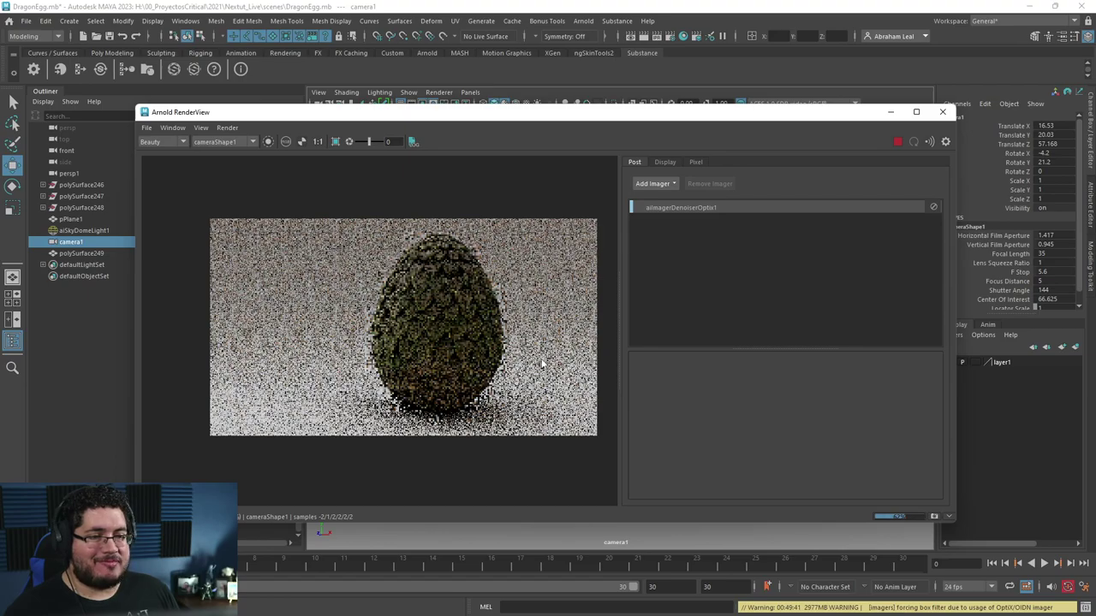
# - Examine the egg's scales, color and moss details in the Arnold render, both up close and as a whole
pyautogui.scroll(3, 449, 364)
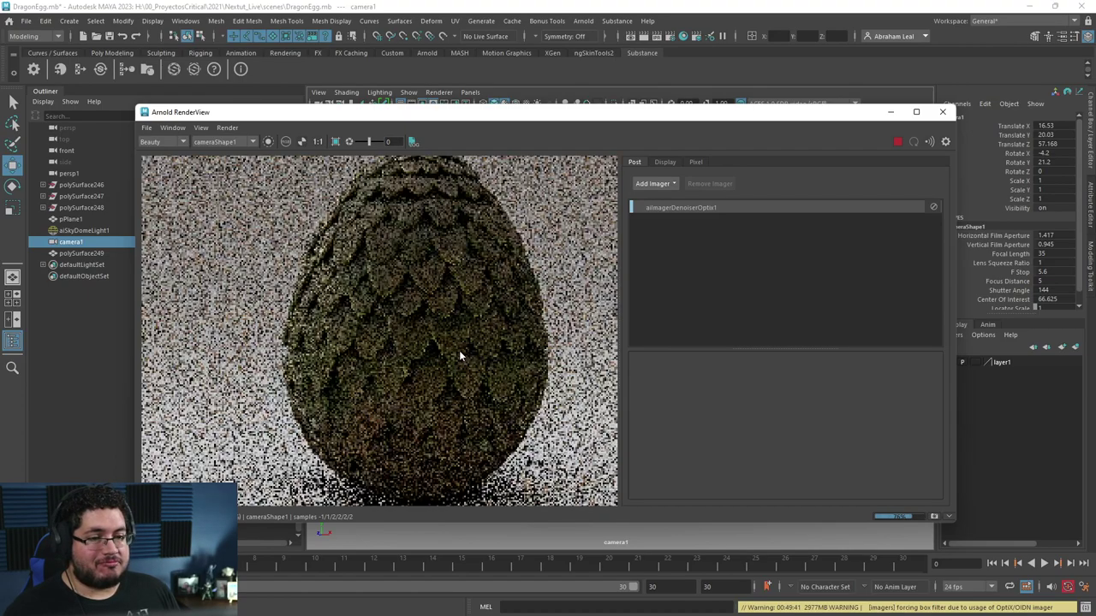
pyautogui.scroll(-3, 459, 355)
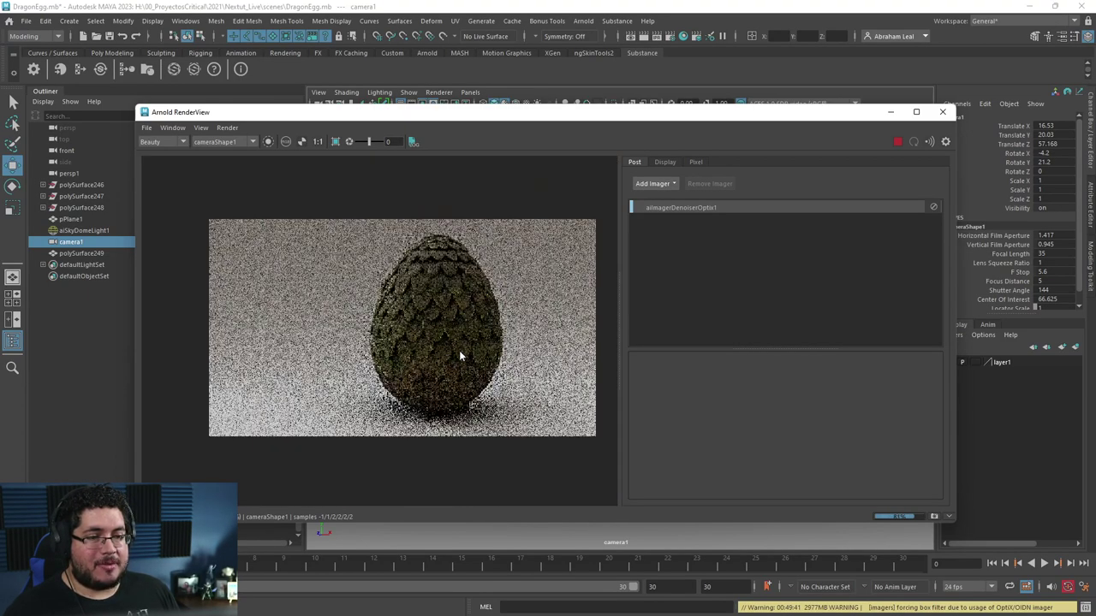
pyautogui.scroll(4, 459, 355)
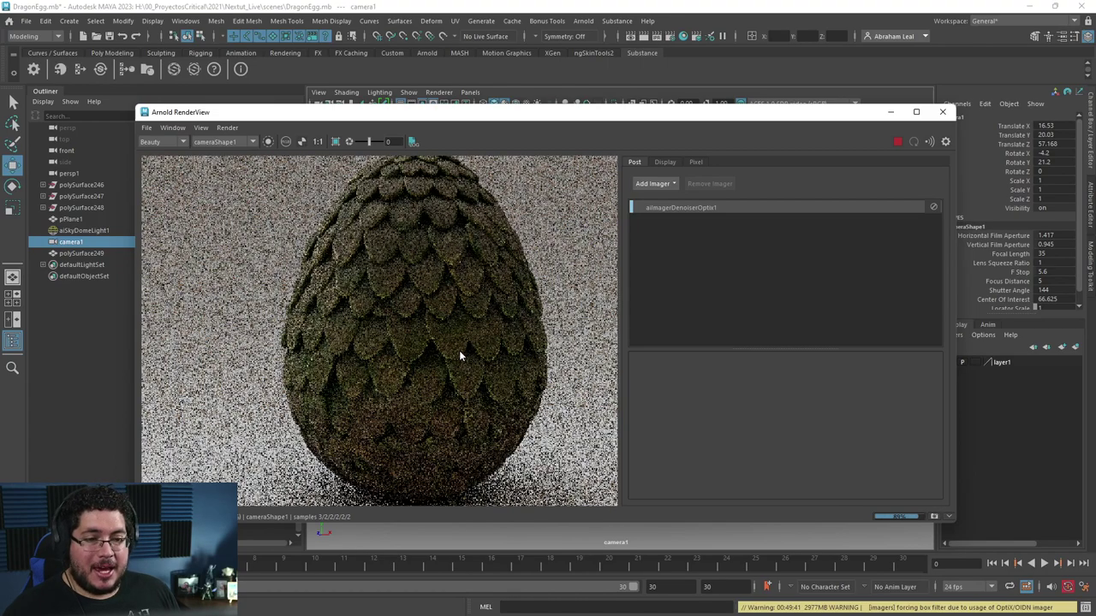
pyautogui.scroll(-2, 460, 355)
pyautogui.scroll(-2, 460, 356)
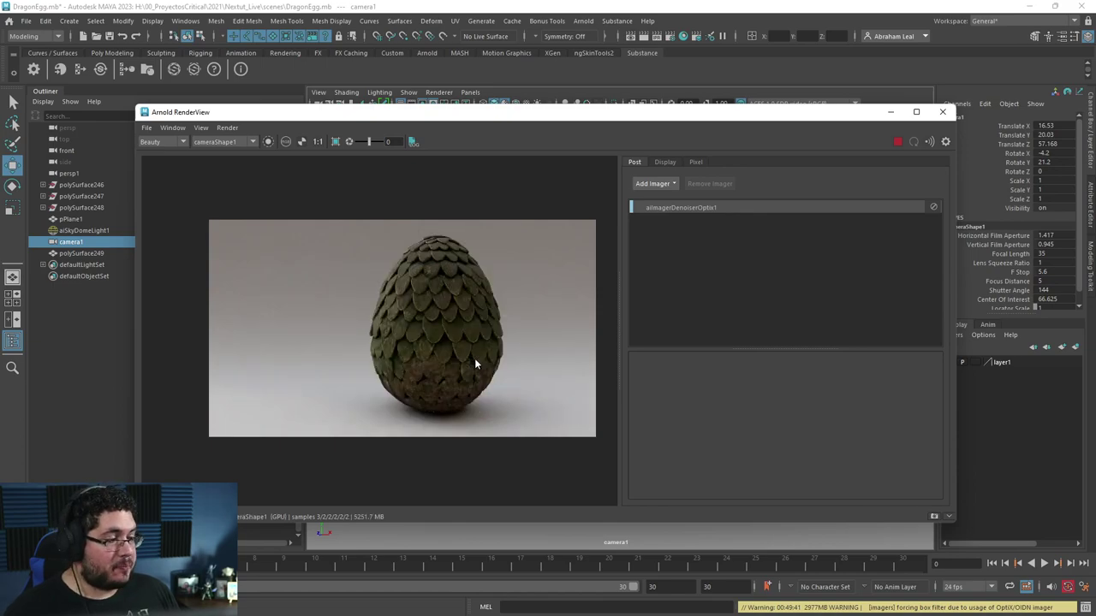
pyautogui.scroll(3, 475, 358)
pyautogui.scroll(-5, 475, 359)
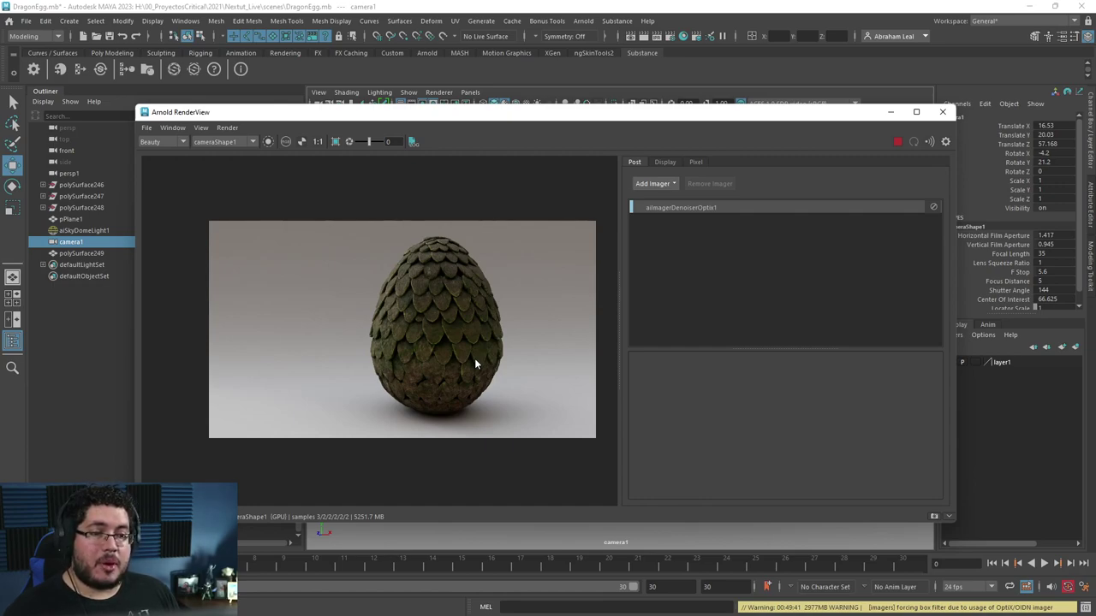
pyautogui.scroll(3, 475, 361)
pyautogui.scroll(-2, 475, 361)
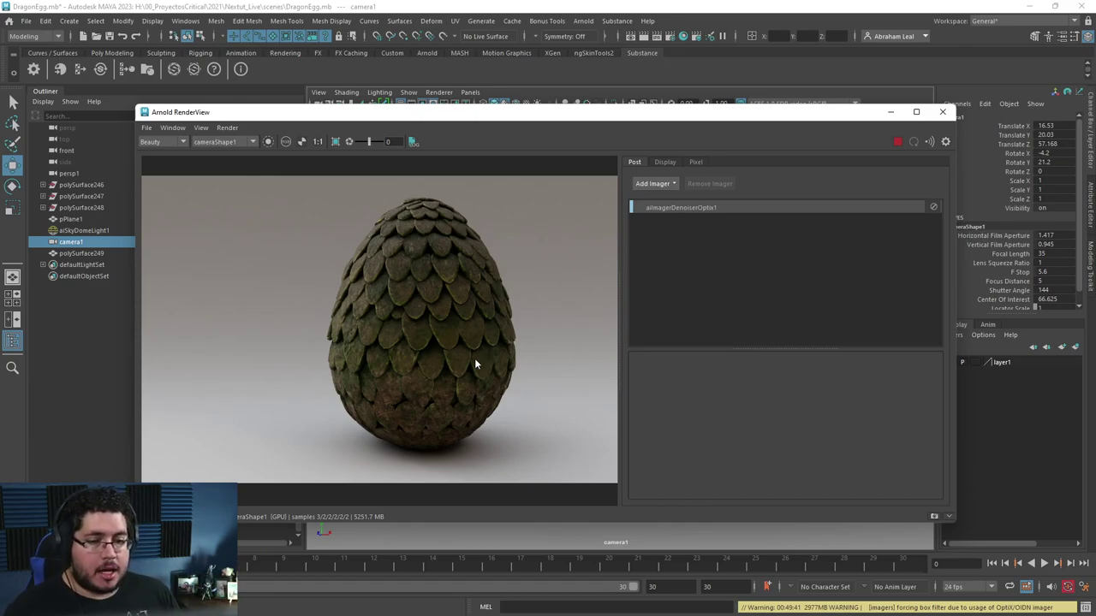
pyautogui.scroll(-2, 476, 364)
pyautogui.scroll(5, 459, 367)
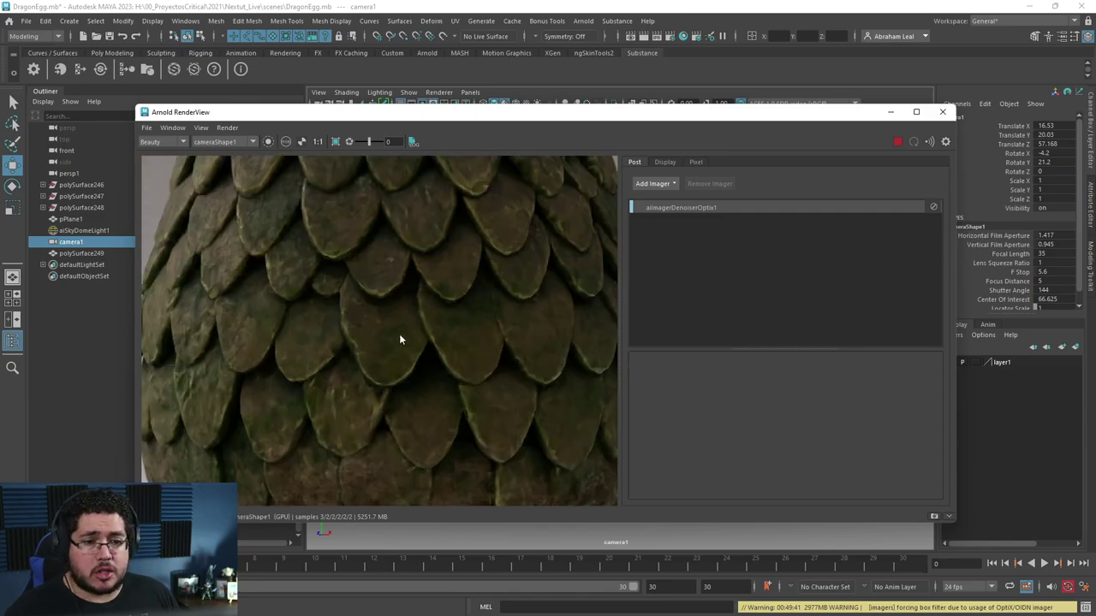
pyautogui.scroll(-5, 399, 340)
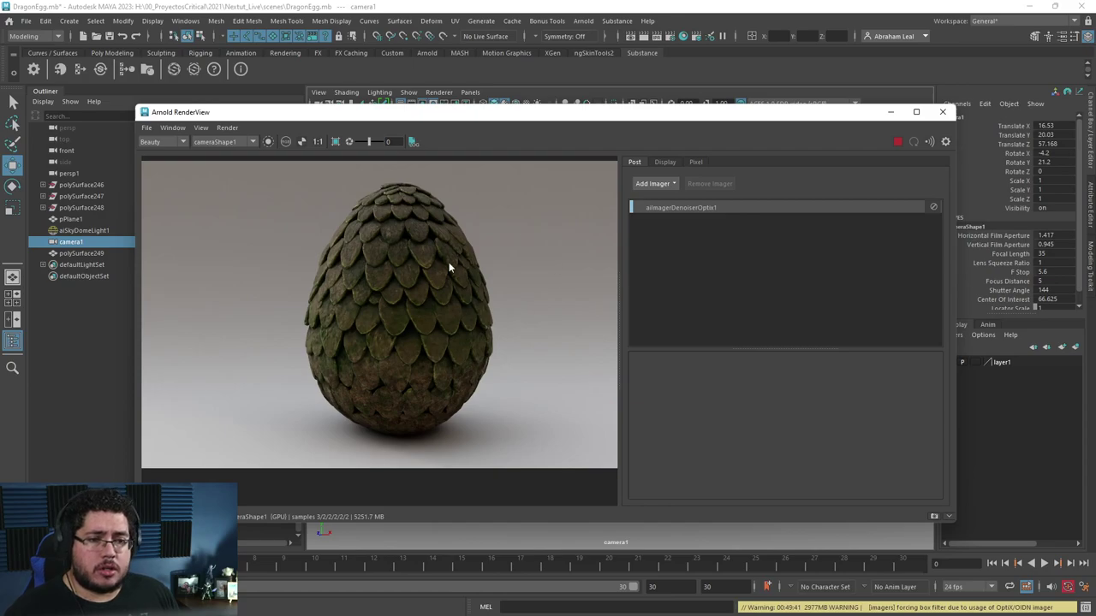
pyautogui.scroll(-3, 428, 361)
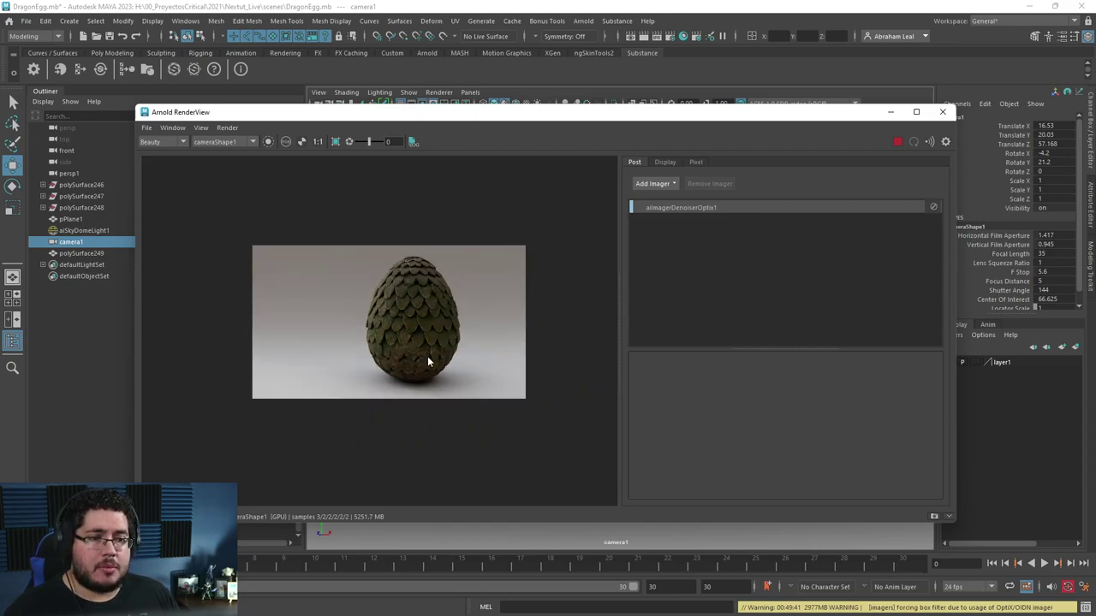
pyautogui.scroll(2, 428, 362)
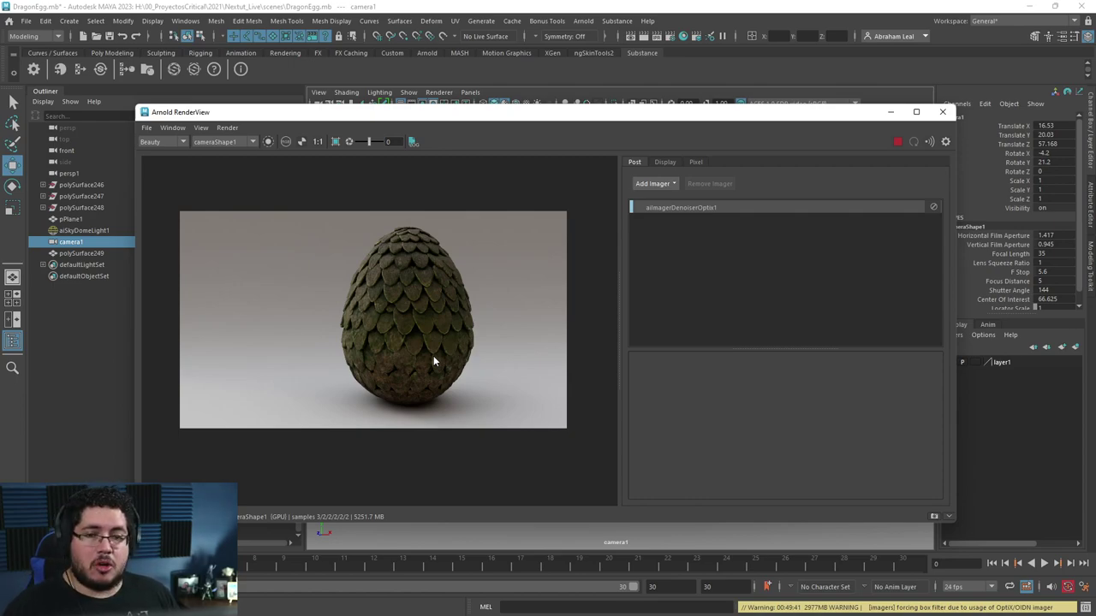
pyautogui.scroll(2, 434, 355)
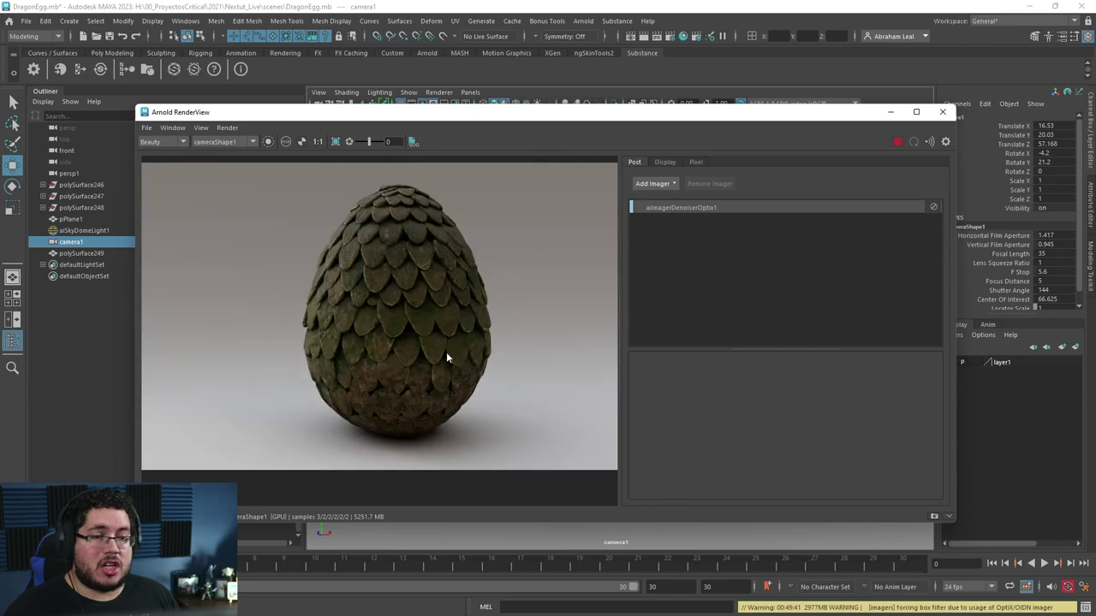
# - Maximize the render view and inspect the egg's surface and overall shape at a larger size
pyautogui.click(916, 112)
pyautogui.scroll(3, 533, 334)
pyautogui.keyDown('alt'); pyautogui.moveTo(450, 308); pyautogui.dragTo(654, 313, button='middle'); pyautogui.keyUp('alt')
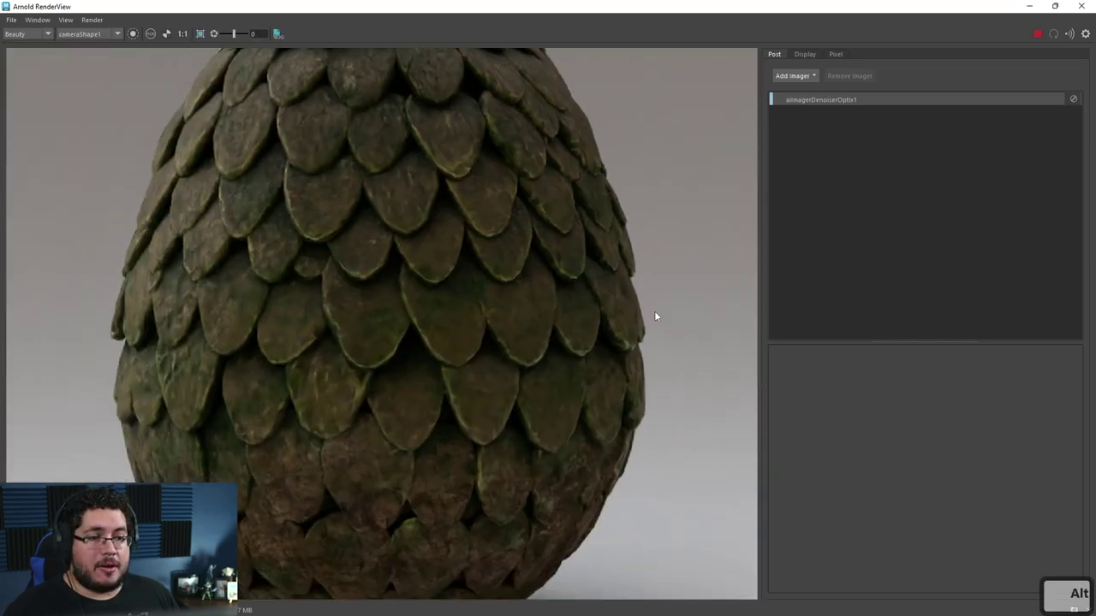
pyautogui.scroll(-2, 633, 304)
pyautogui.keyDown('alt'); pyautogui.moveTo(541, 338); pyautogui.dragTo(573, 352, button='middle'); pyautogui.keyUp('alt')
pyautogui.scroll(2, 521, 361)
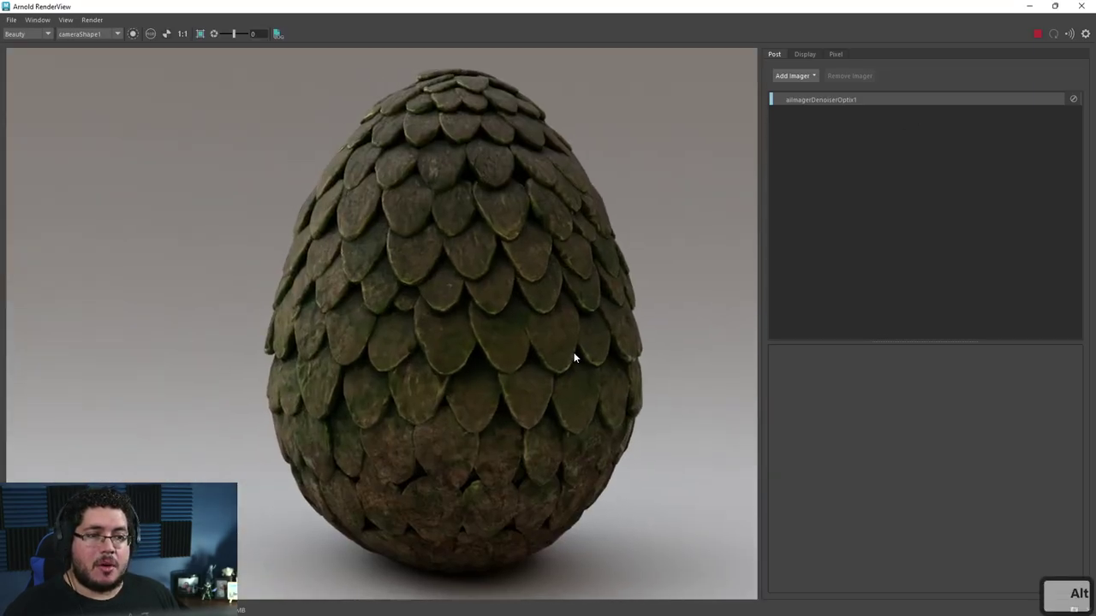
pyautogui.scroll(-2, 566, 352)
pyautogui.scroll(2, 567, 358)
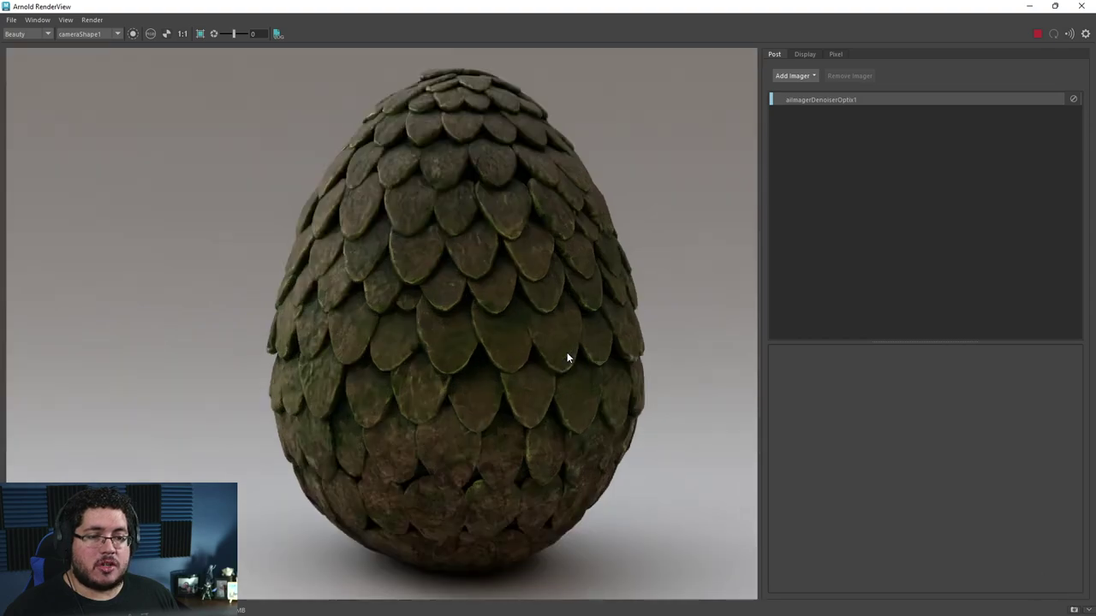
pyautogui.scroll(-2, 567, 358)
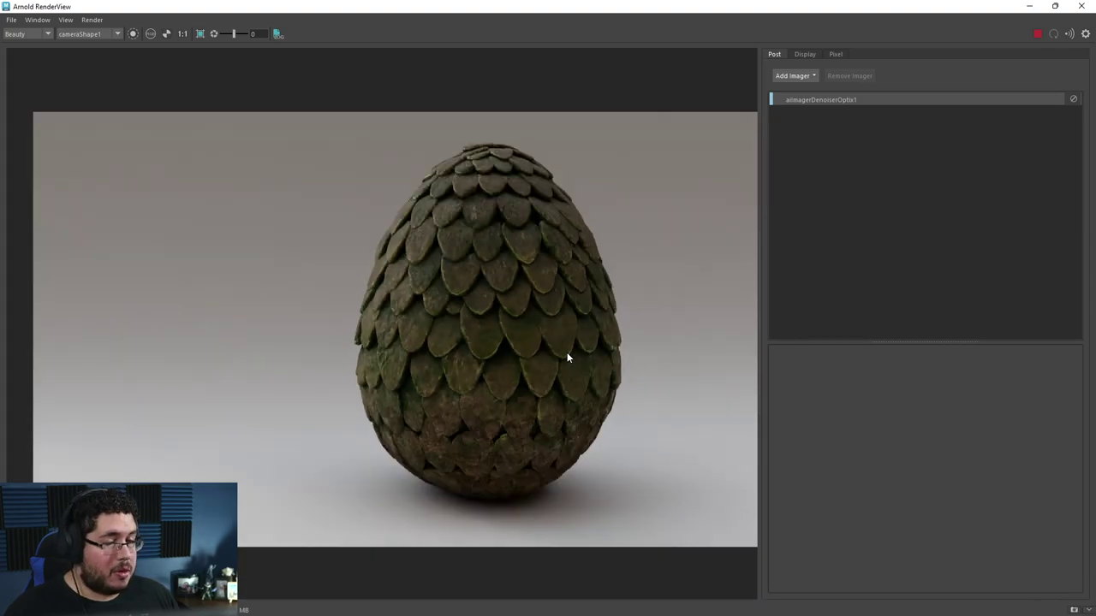